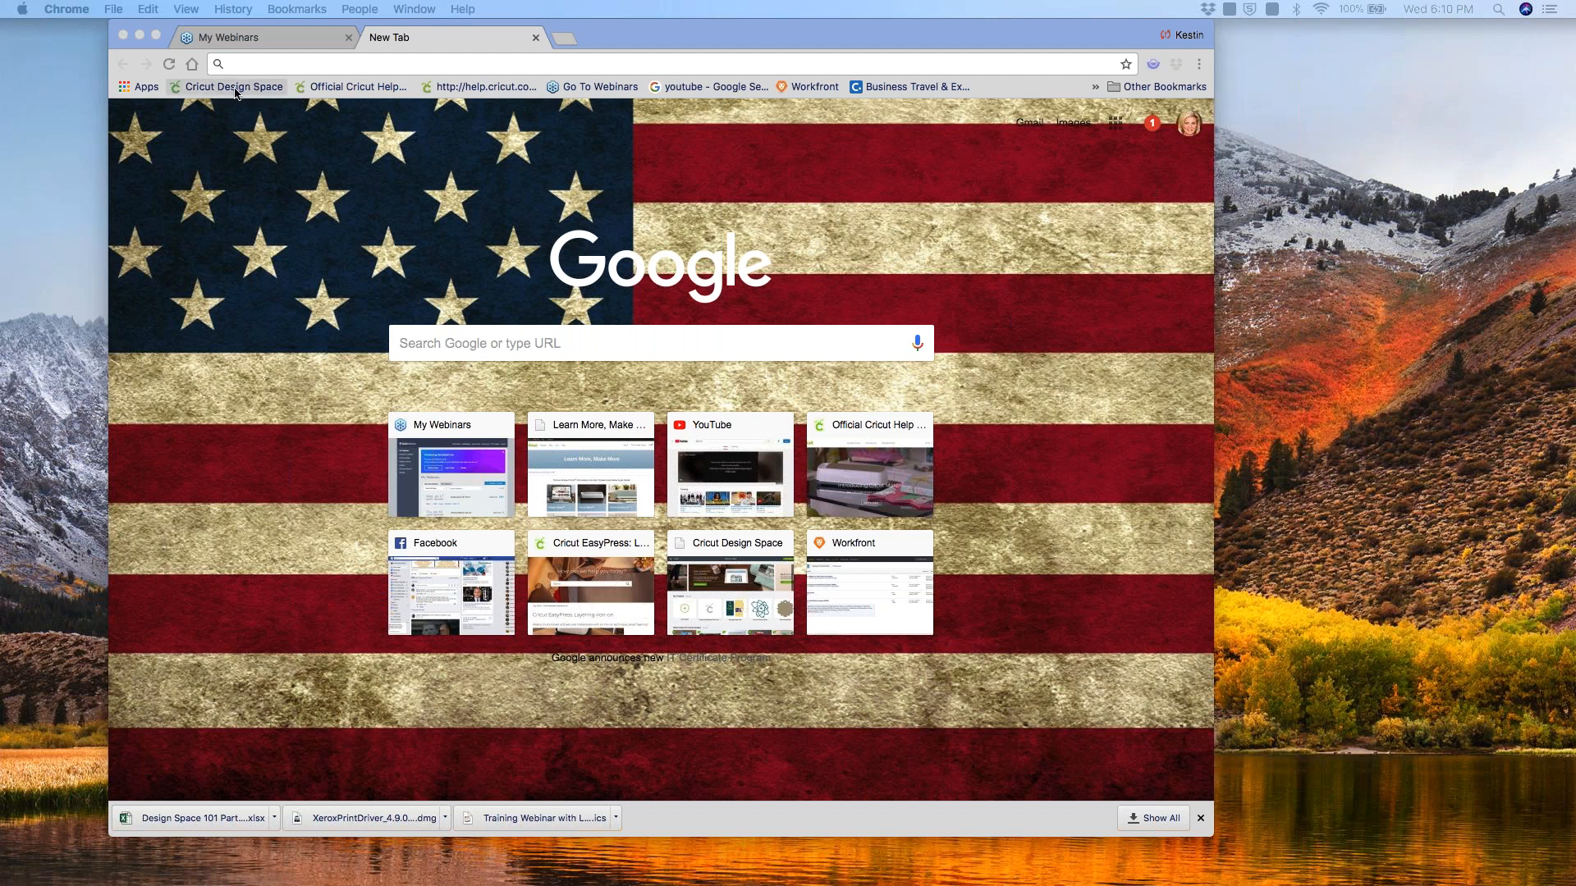
# - Open the Cricut Design Space website from its saved bookmark
pyautogui.click(244, 64)
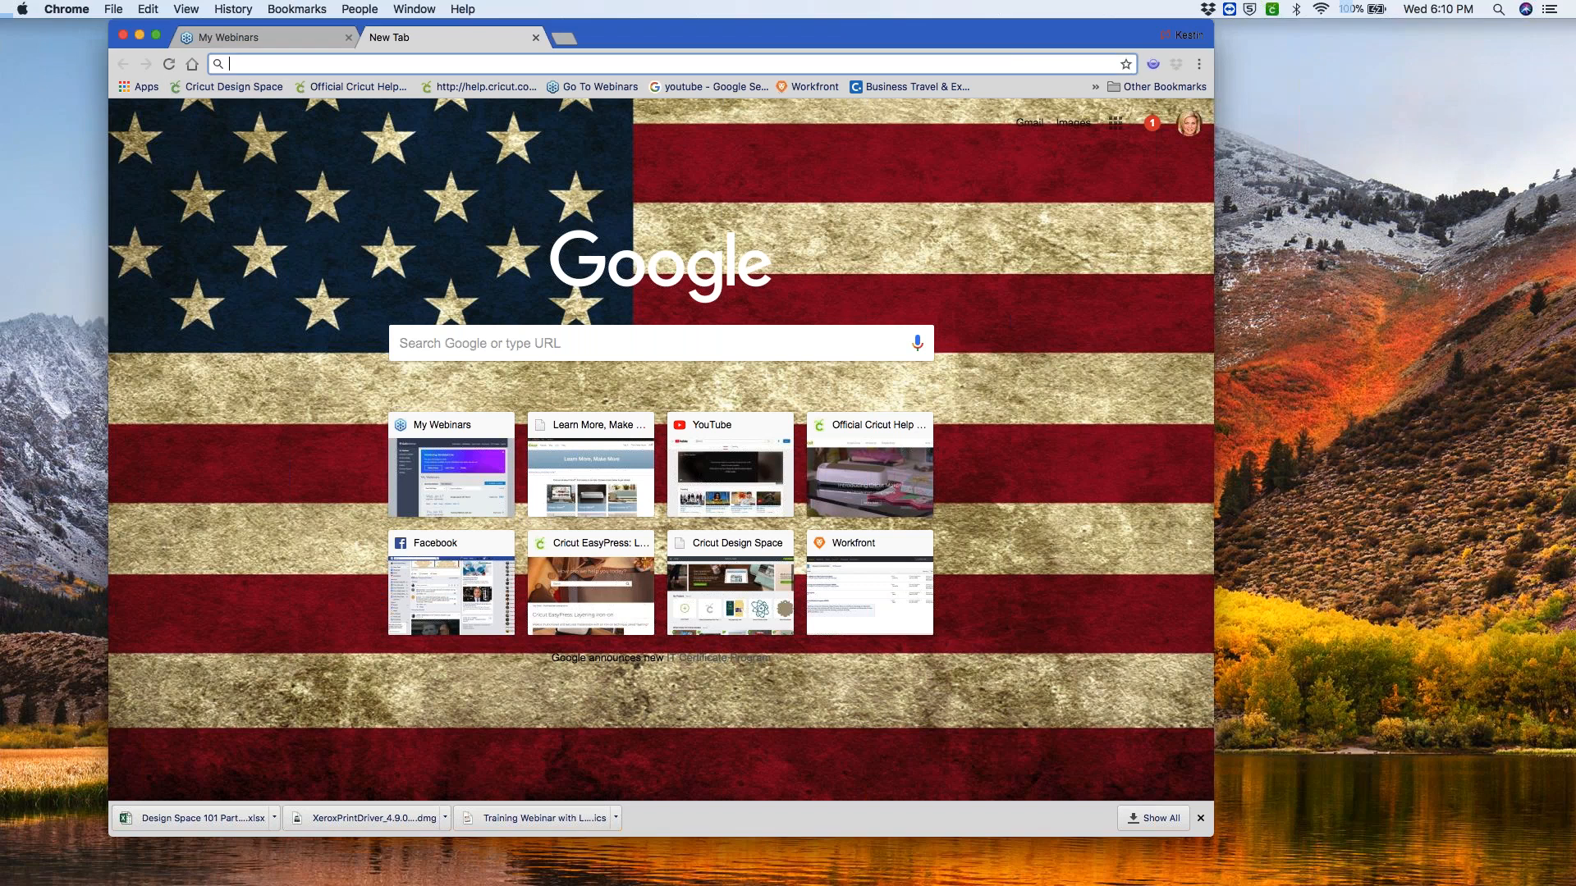
pyautogui.click(248, 88)
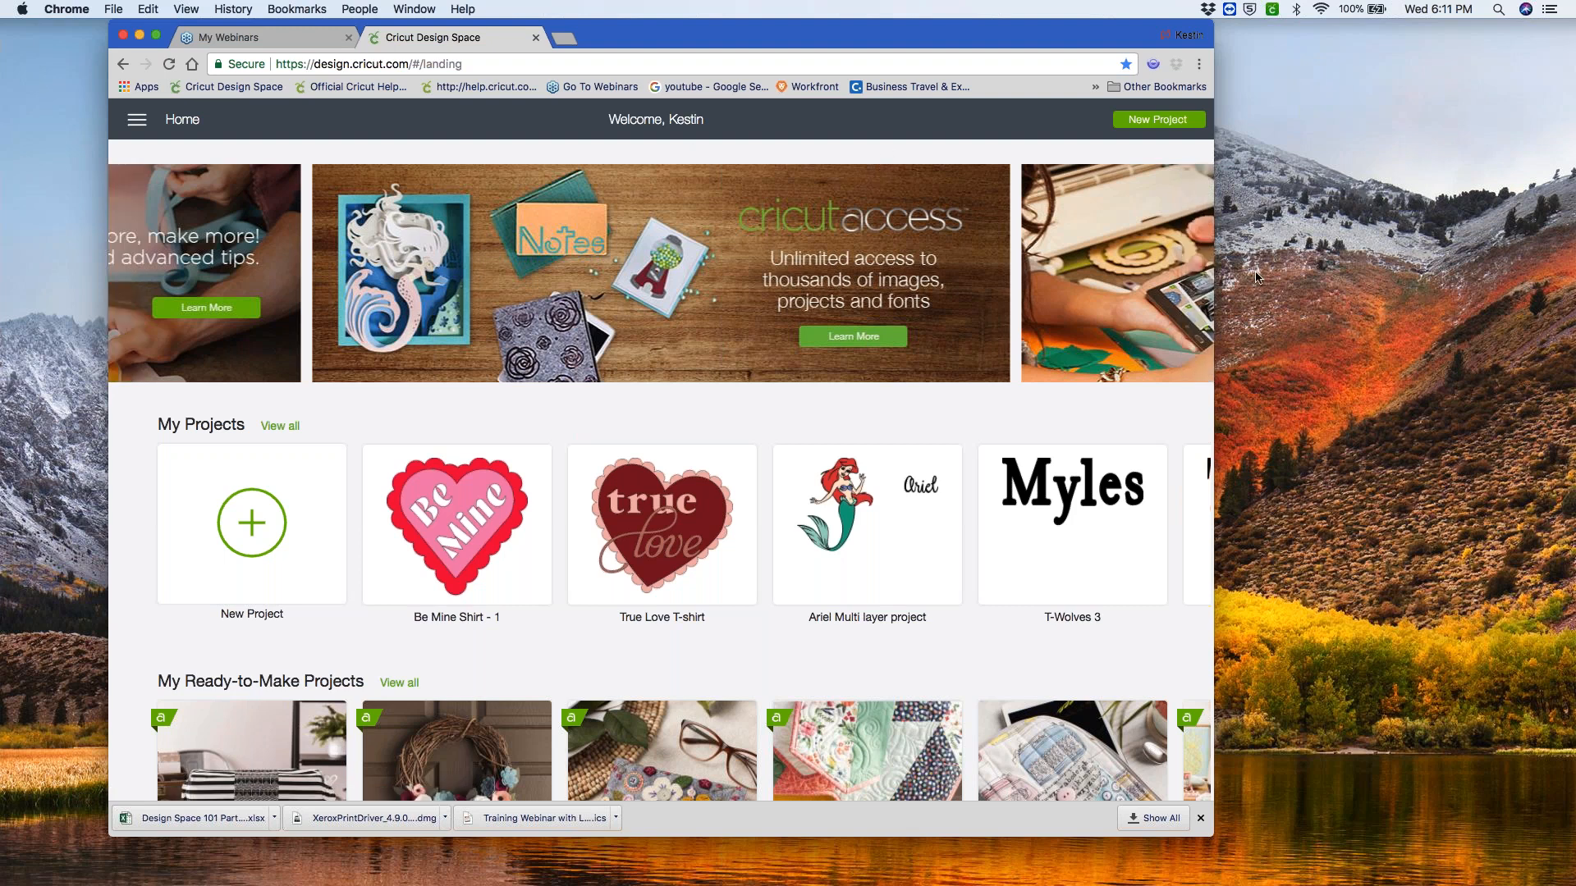
pyautogui.click(1255, 271)
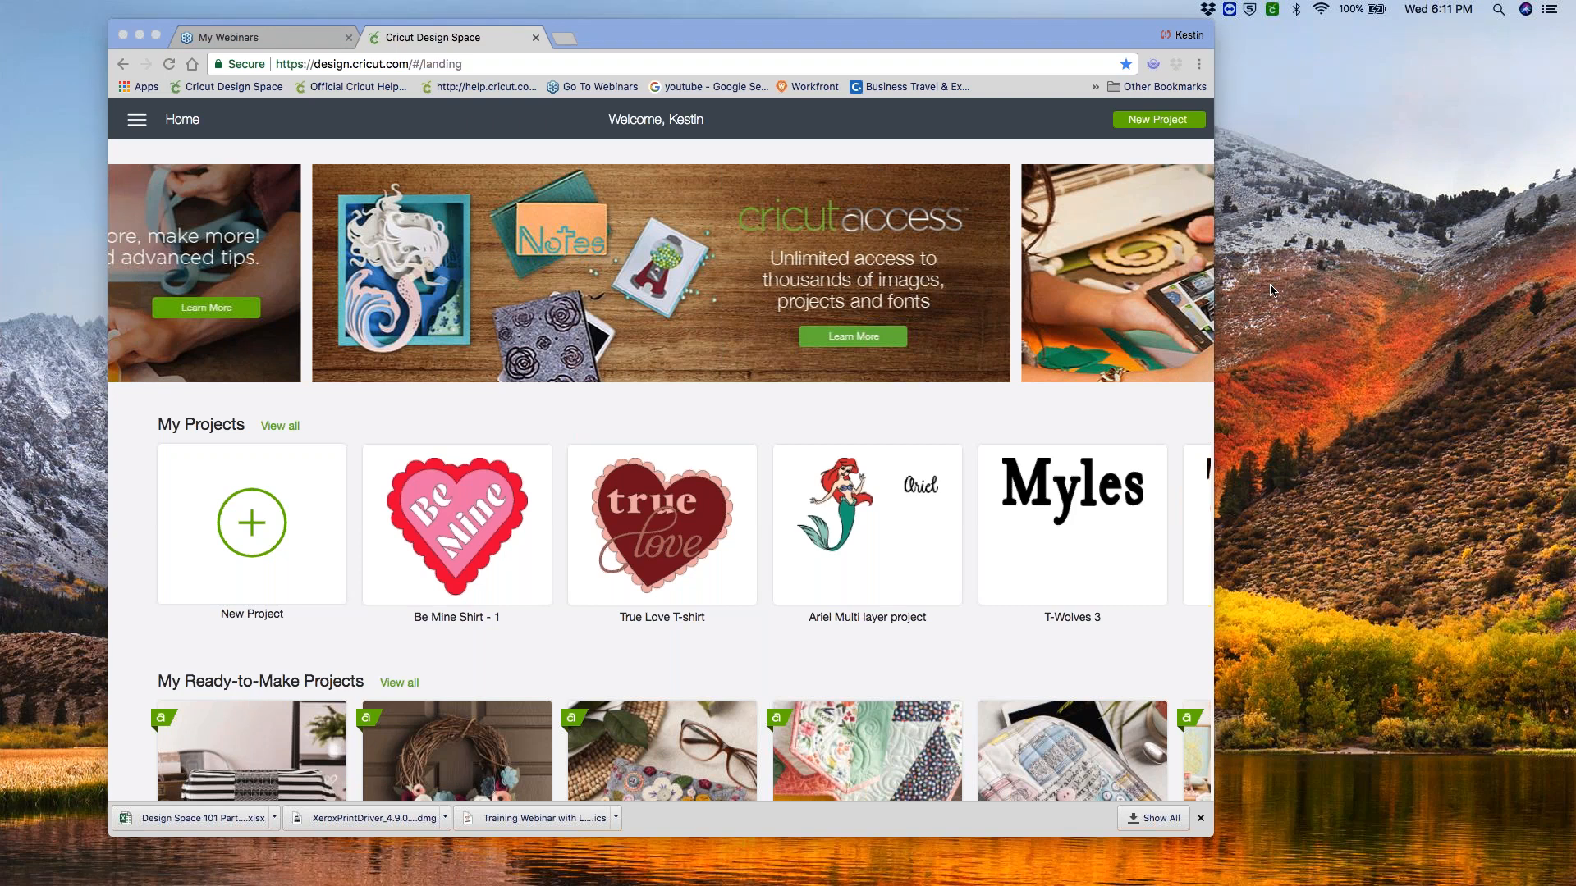
pyautogui.moveTo(157, 111)
pyautogui.mouseDown()
pyautogui.moveTo(201, 135)
pyautogui.moveTo(215, 107)
pyautogui.moveTo(351, 122)
pyautogui.moveTo(585, 108)
pyautogui.mouseUp()
pyautogui.moveTo(732, 121); pyautogui.dragTo(1107, 112)
pyautogui.moveTo(143, 122); pyautogui.dragTo(150, 120)
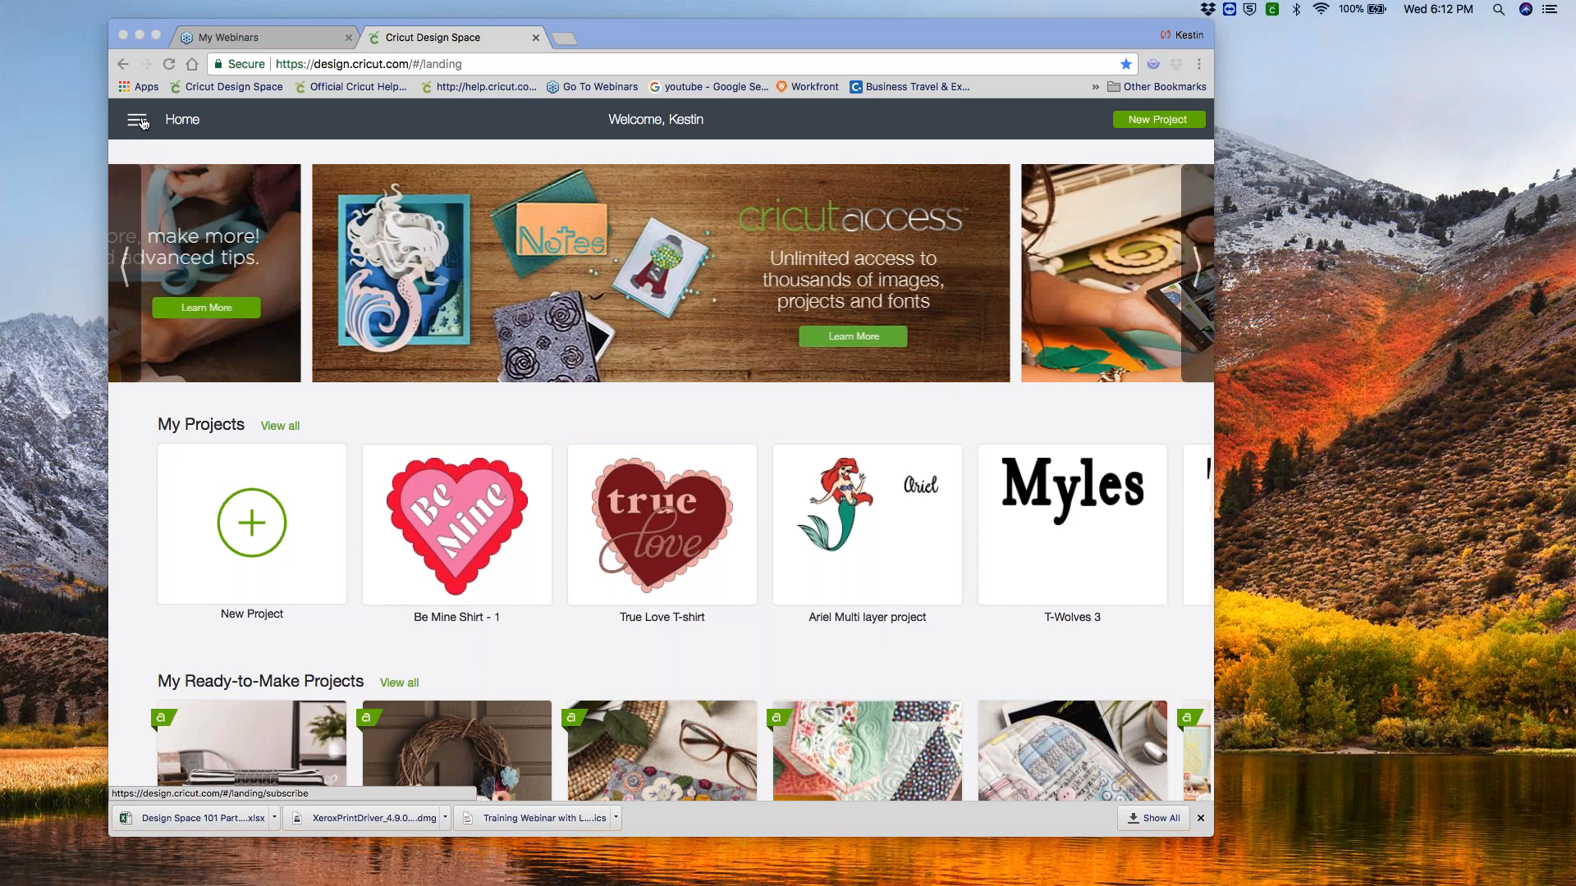
# - Review the options in the Design Space main navigation and go back to the home page
pyautogui.click(144, 129)
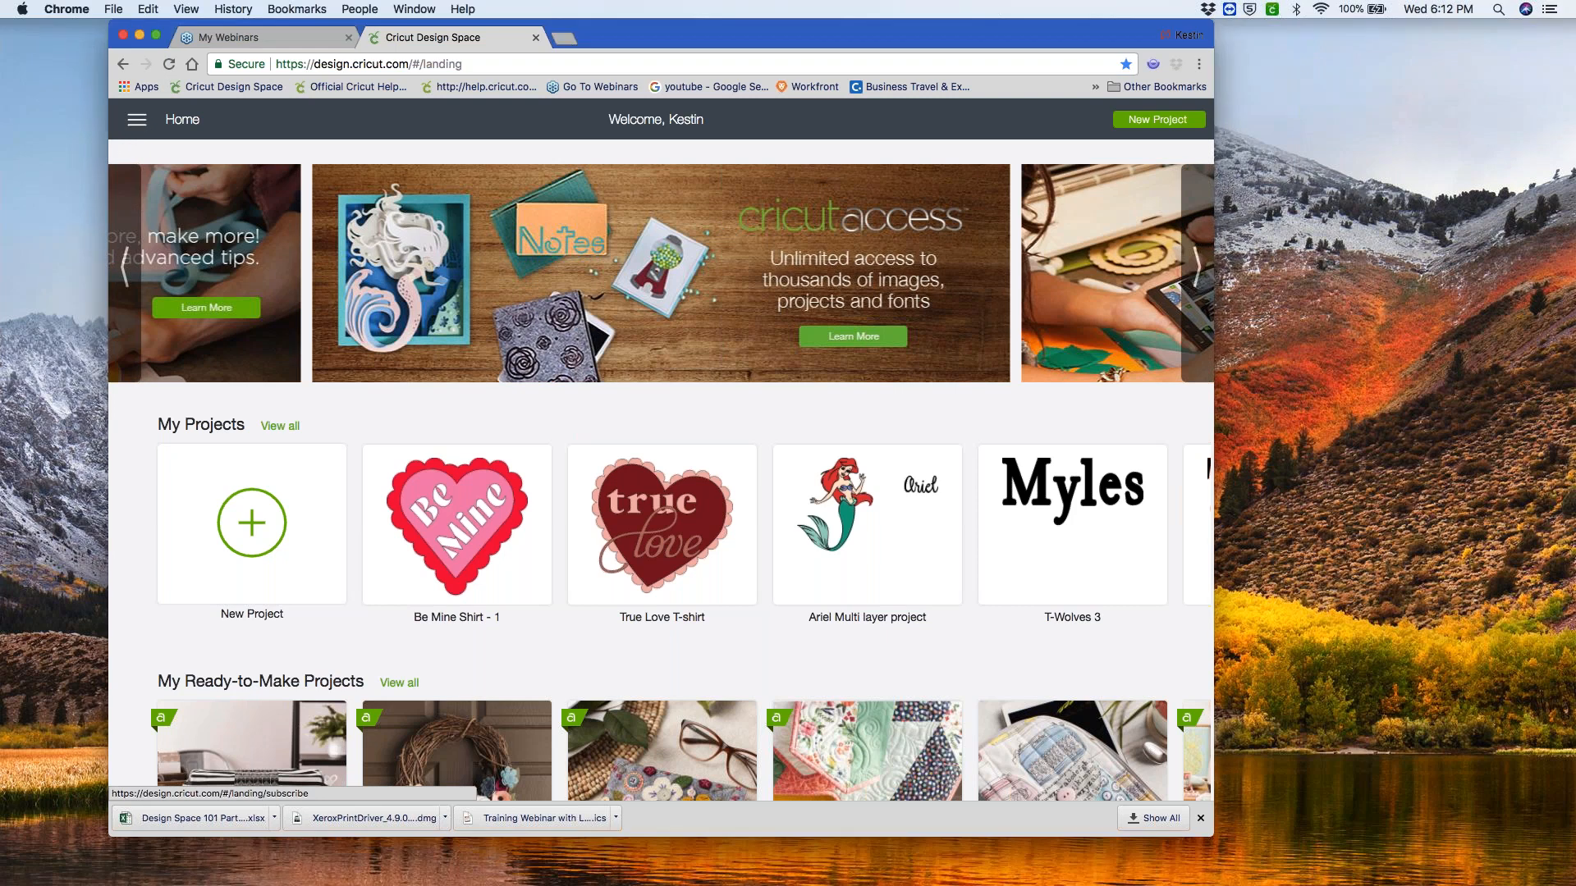
pyautogui.click(144, 129)
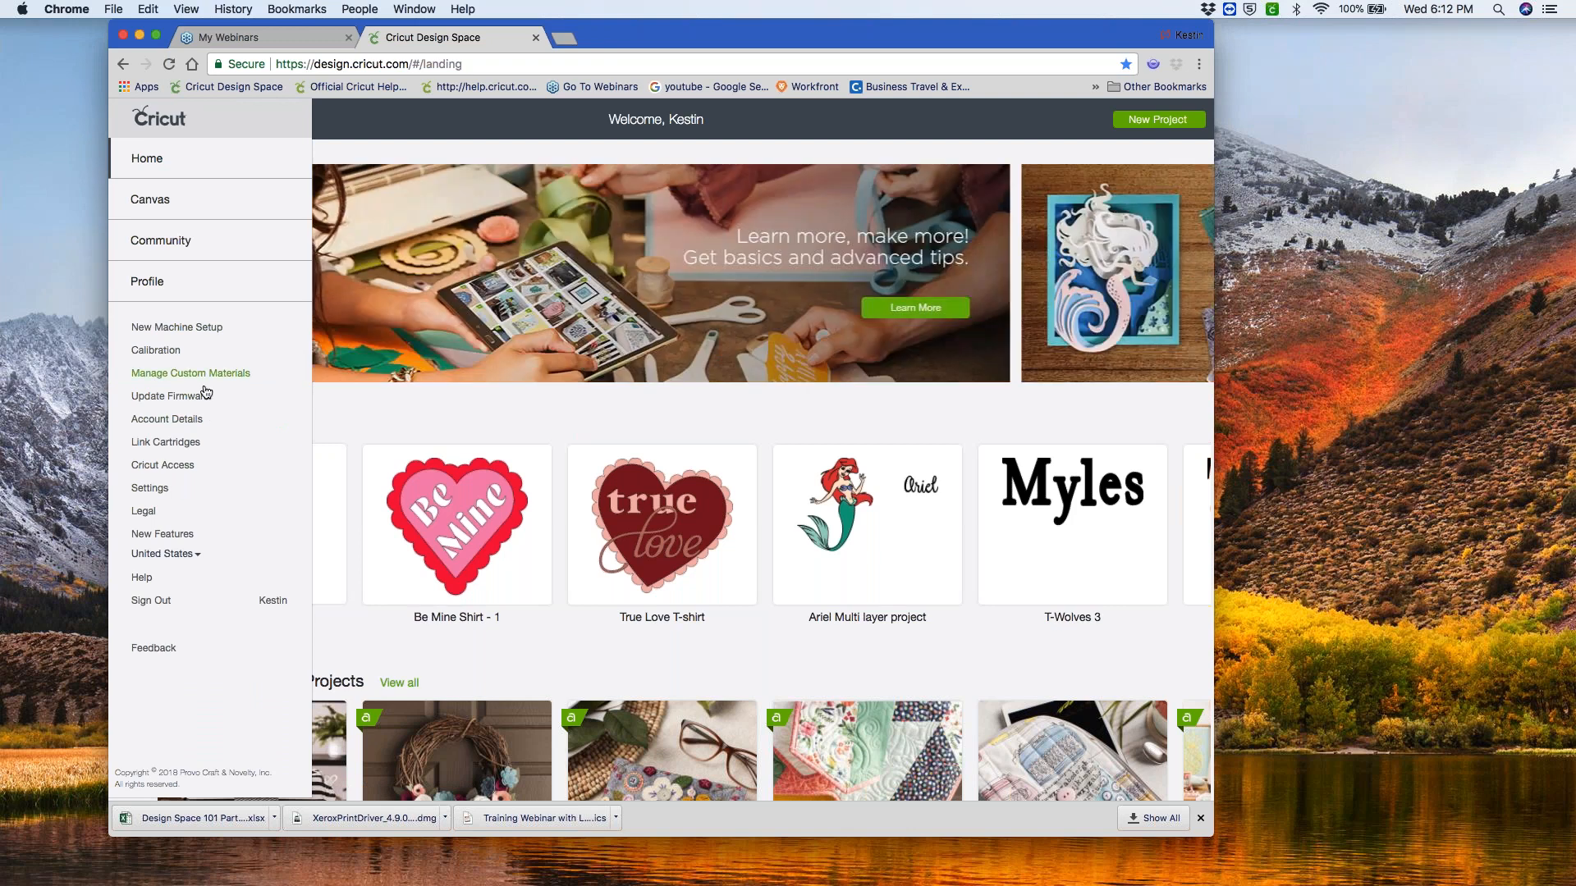
pyautogui.click(185, 165)
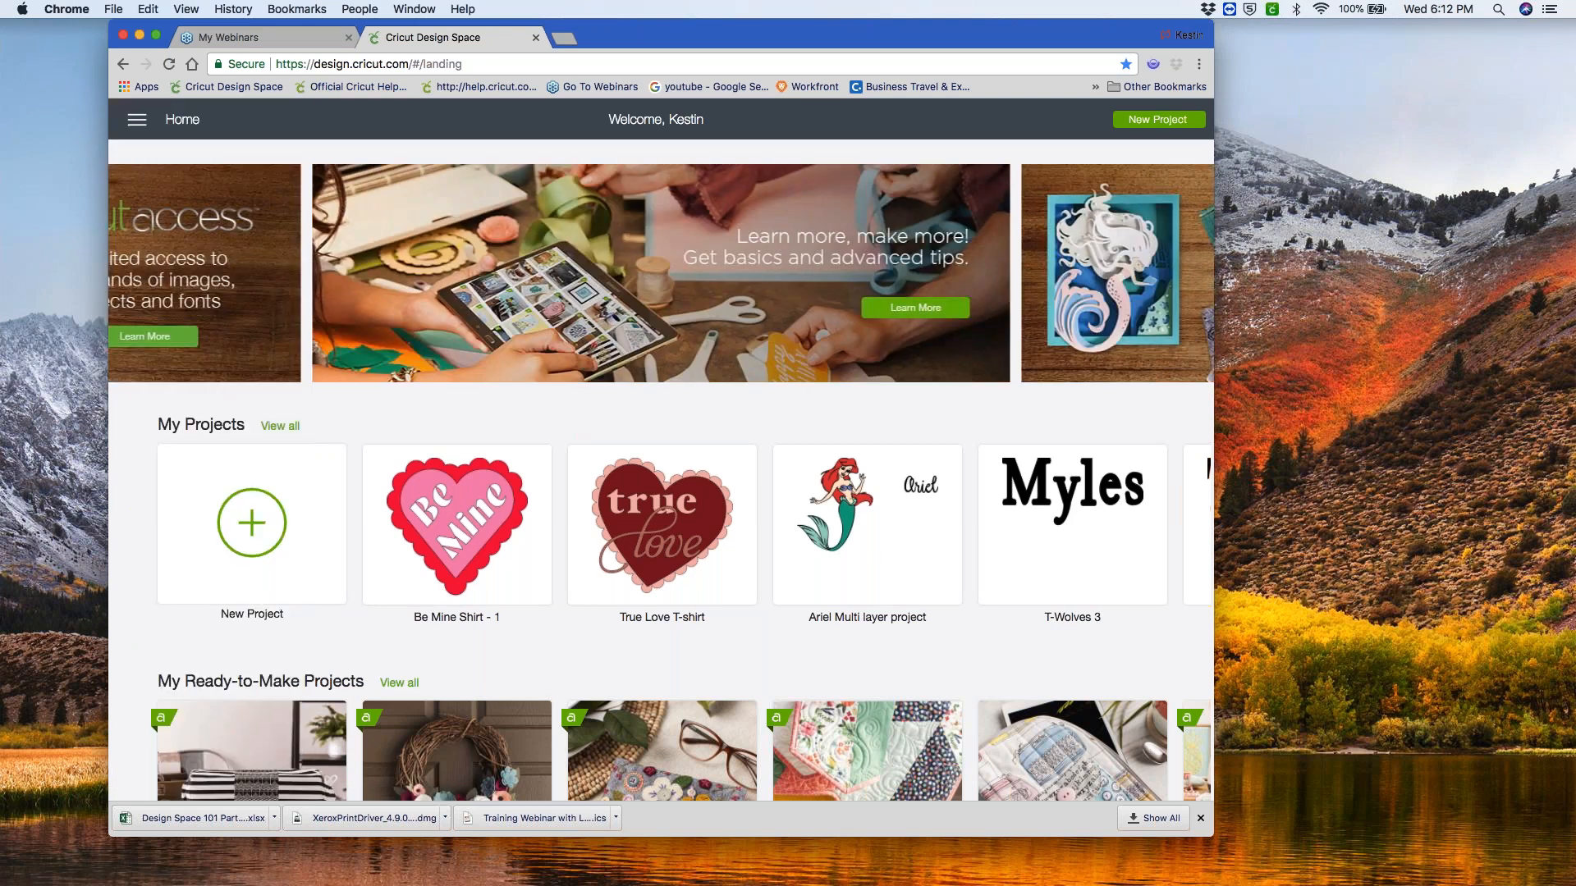
# - Switch from the home page to a blank canvas, go back home, and open the blank canvas again
pyautogui.click(136, 120)
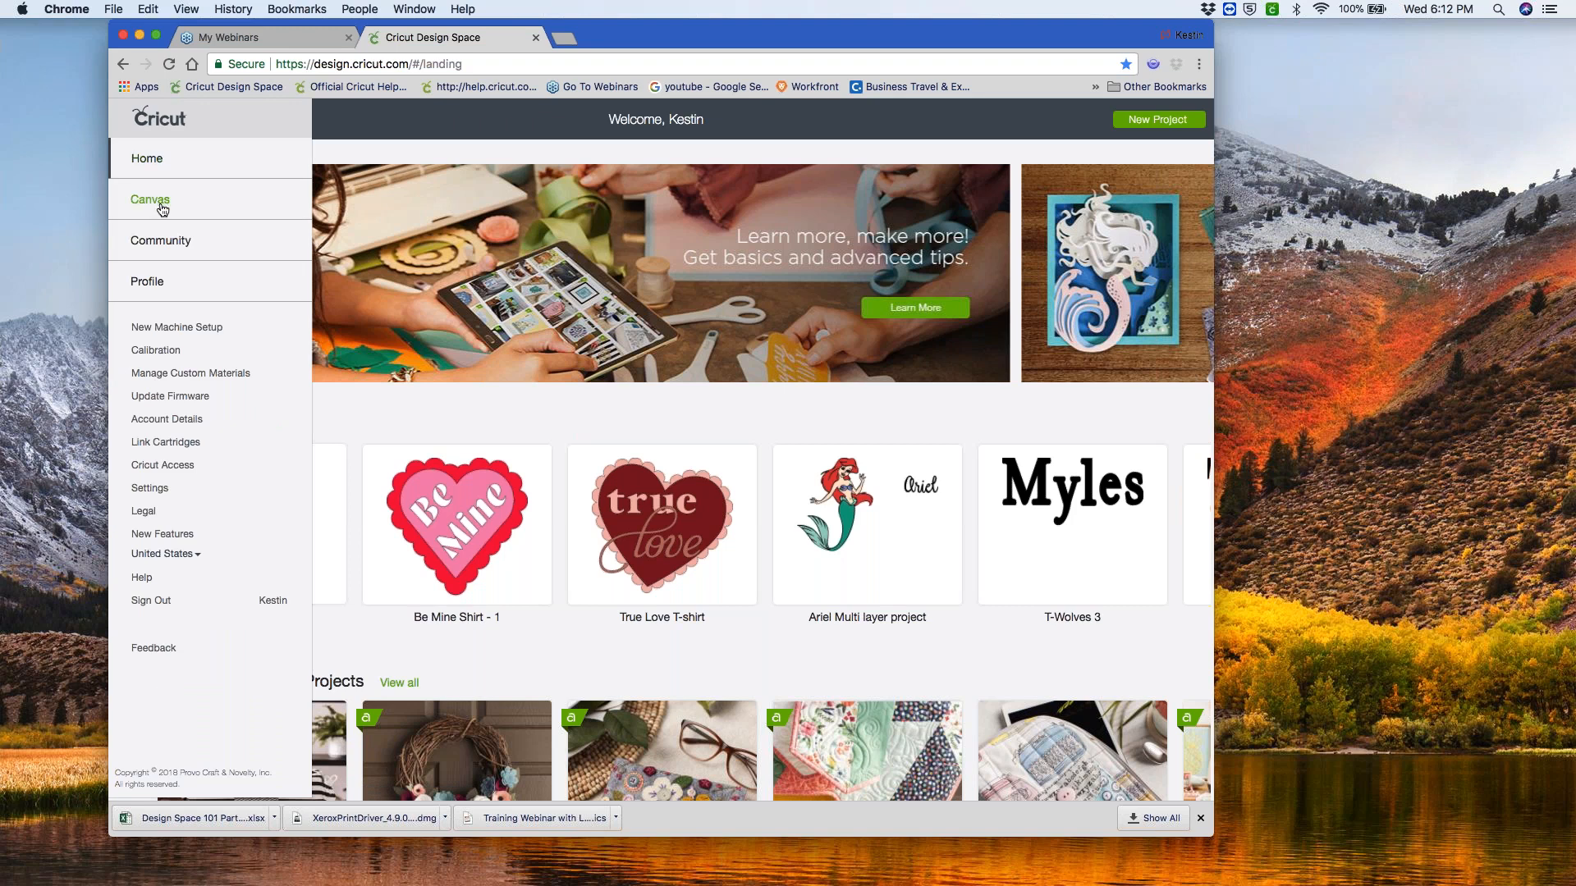
pyautogui.click(161, 208)
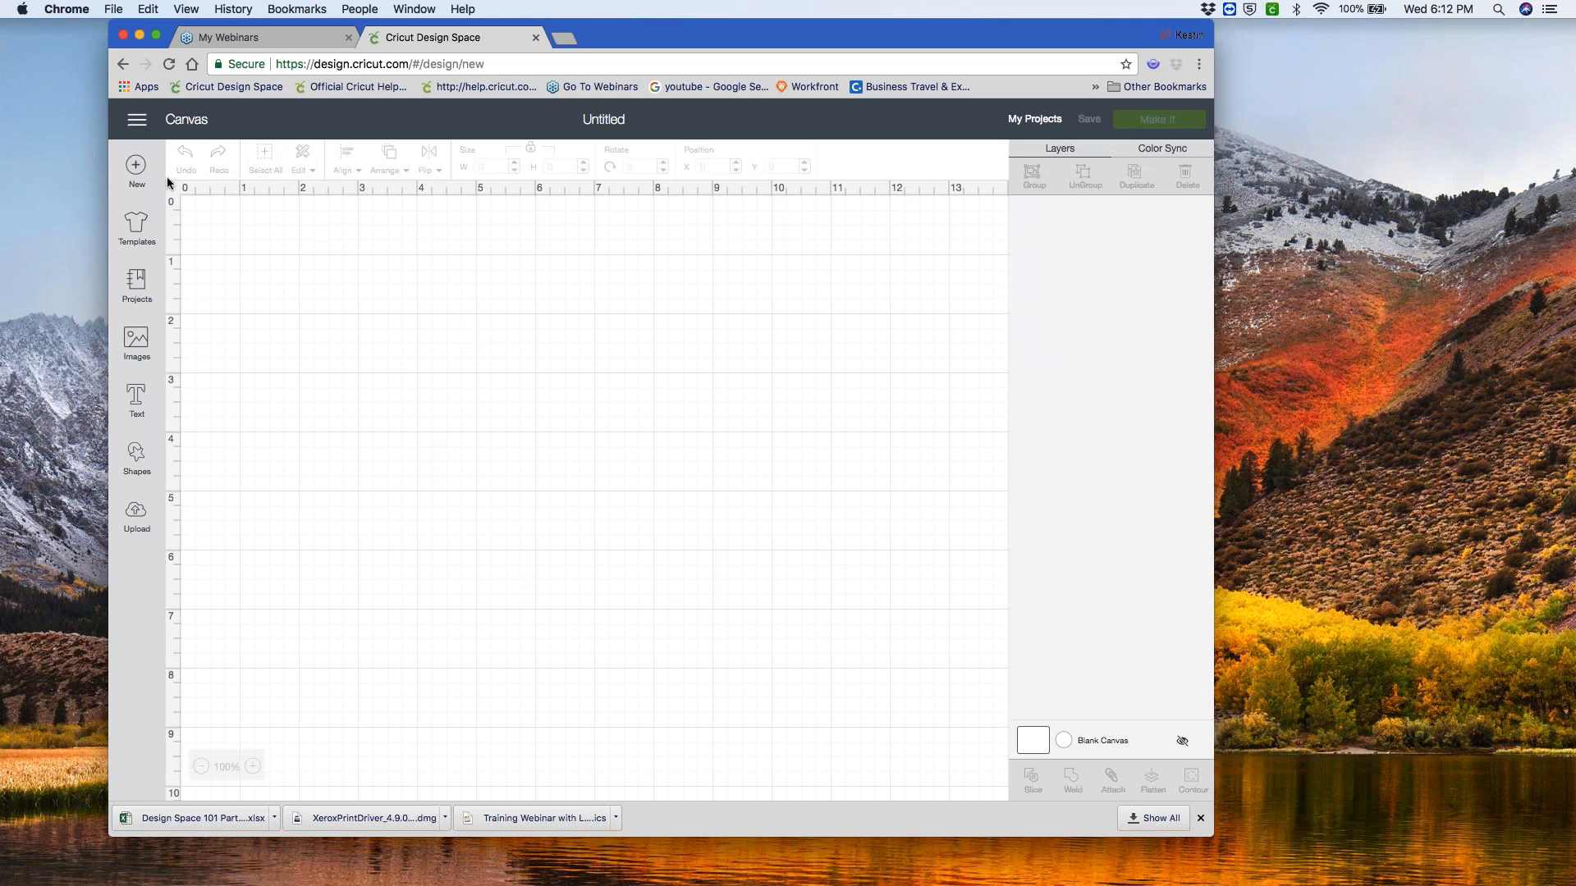
pyautogui.click(137, 120)
pyautogui.click(150, 163)
pyautogui.click(137, 120)
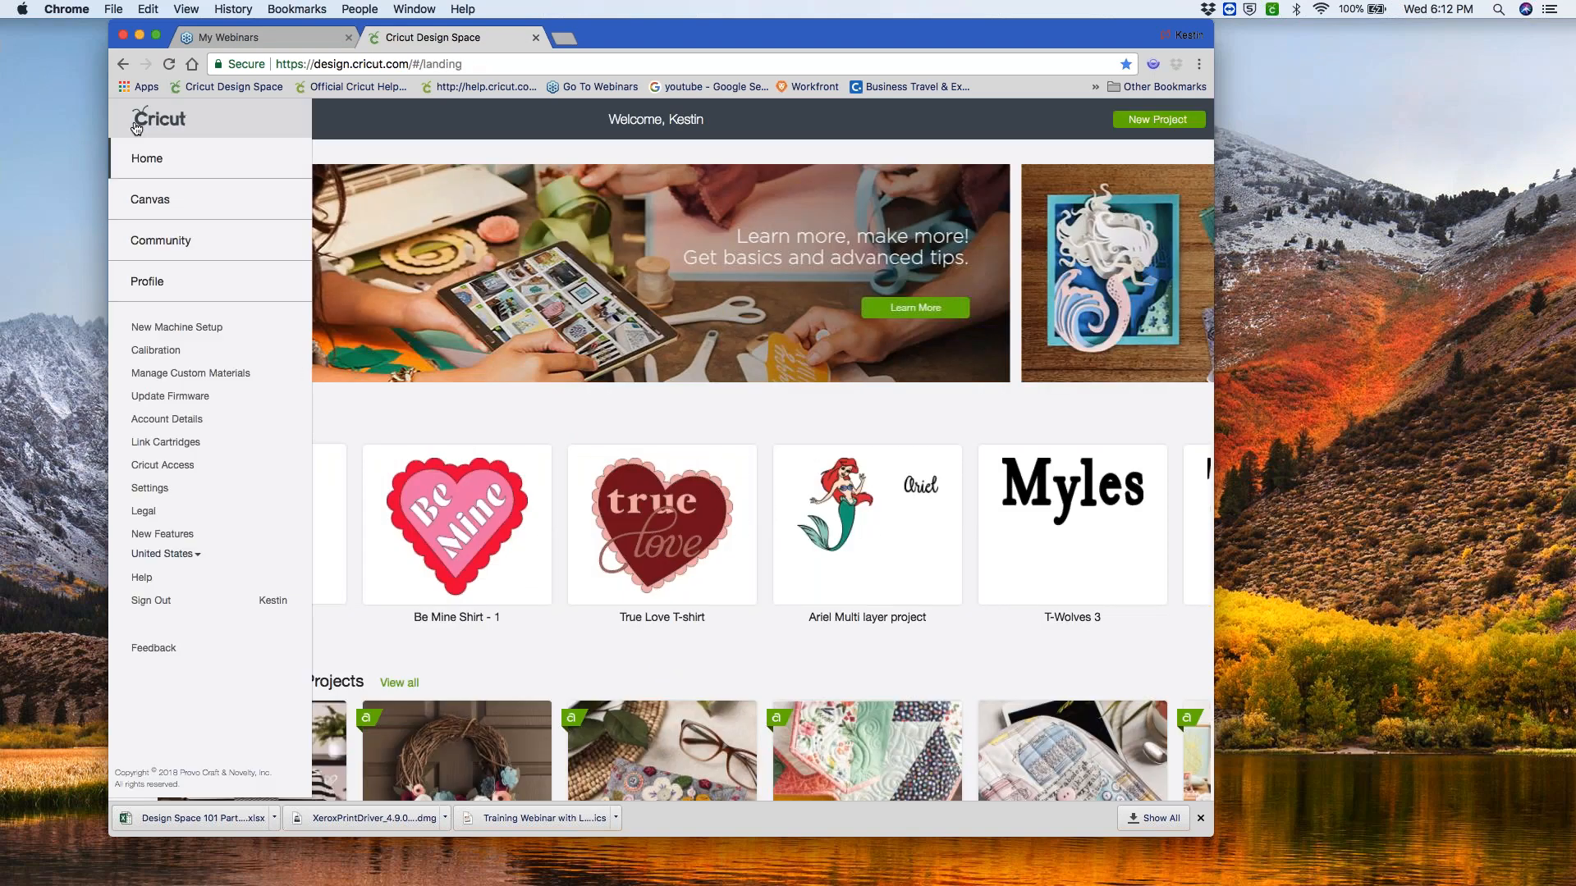
pyautogui.click(153, 207)
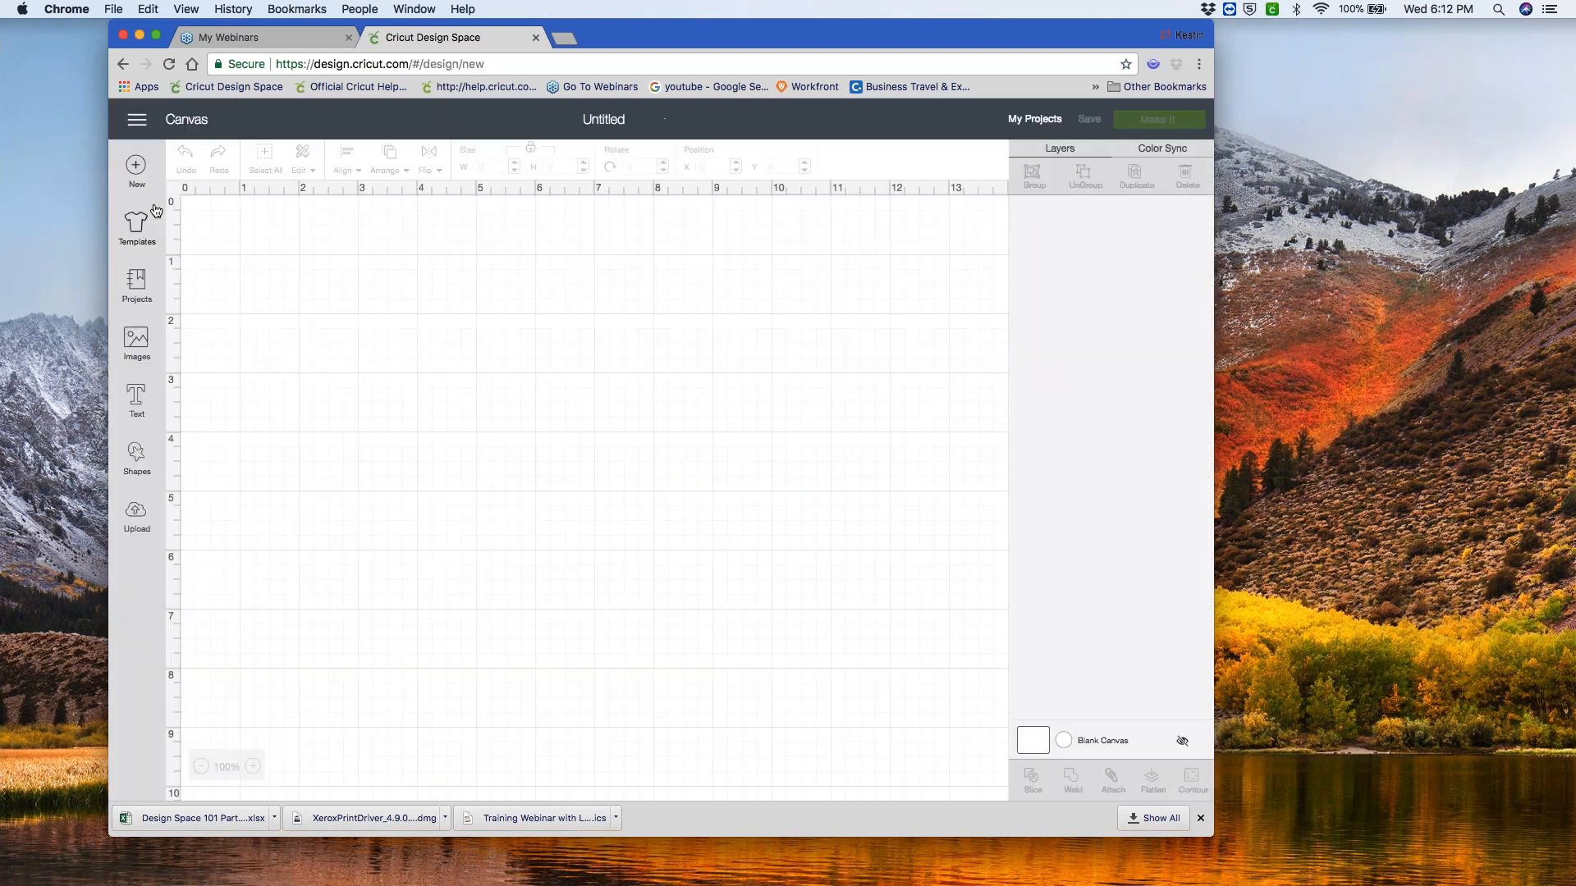
# - In the Design Space settings, try the Partial Grid and No Grid canvas options, then restore Full Grid
pyautogui.click(138, 121)
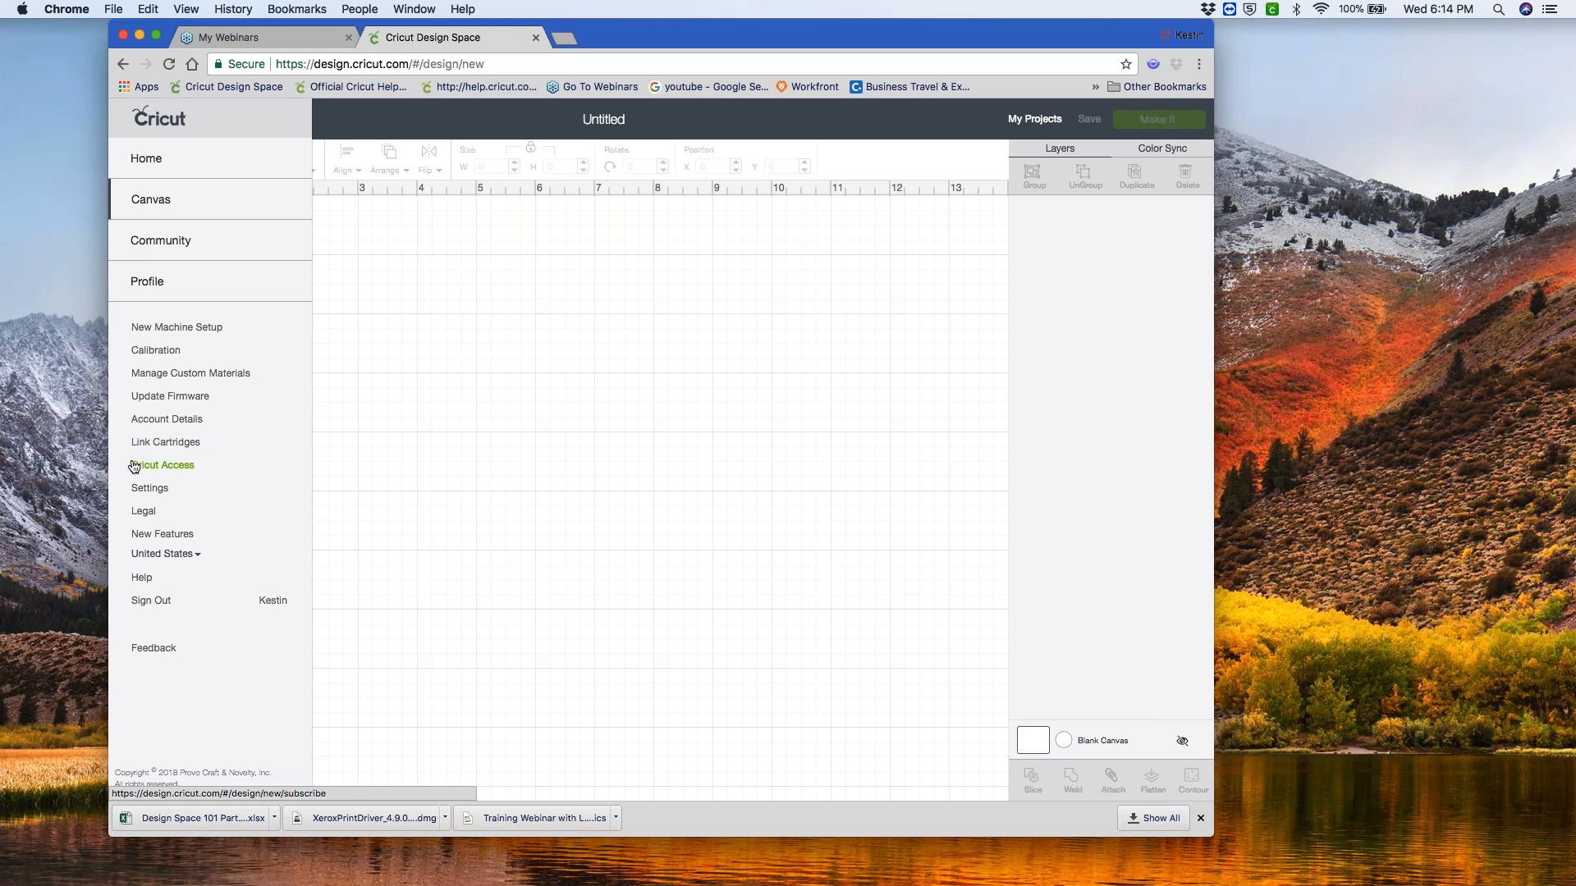
pyautogui.click(136, 491)
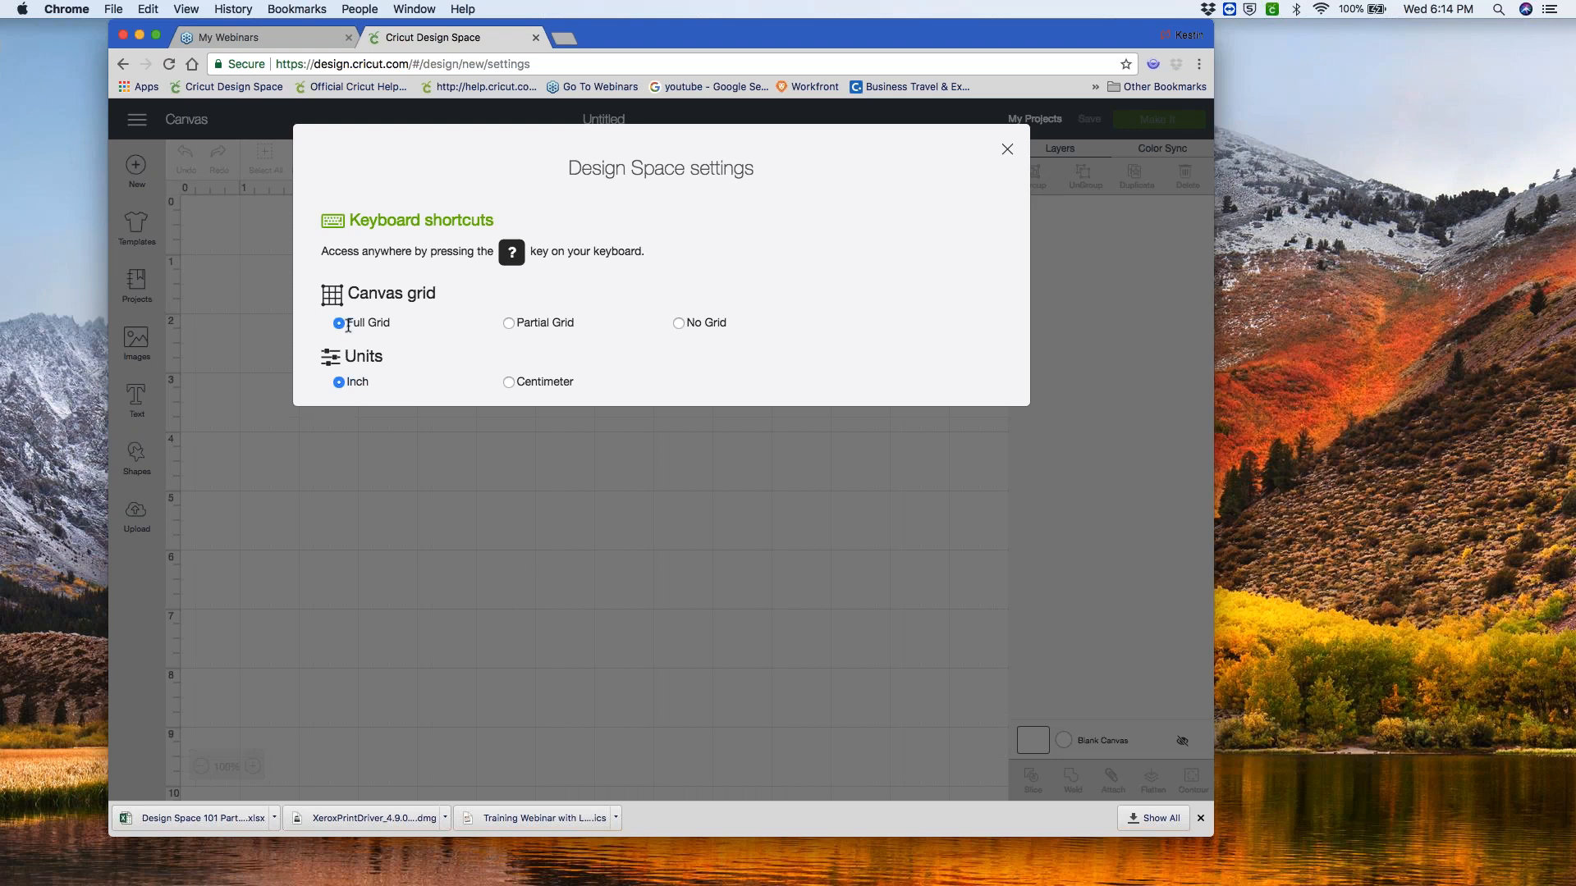
pyautogui.press('Right')
pyautogui.click(678, 325)
pyautogui.click(338, 323)
# - View the keyboard shortcuts list from the settings, then close the list and the Design Space settings
pyautogui.click(472, 230)
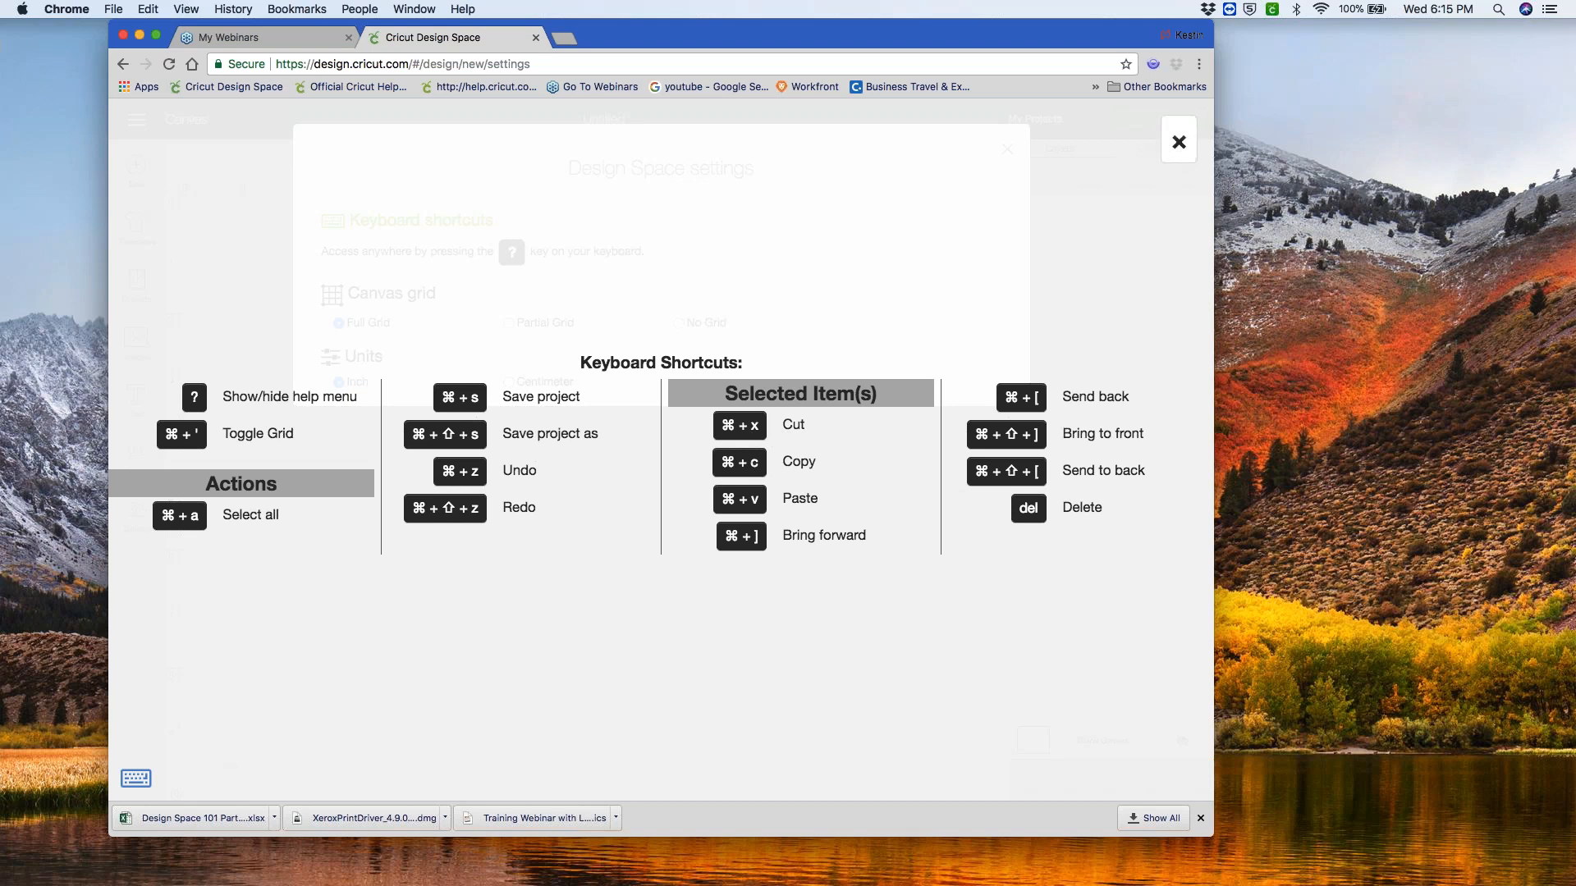
pyautogui.click(1179, 155)
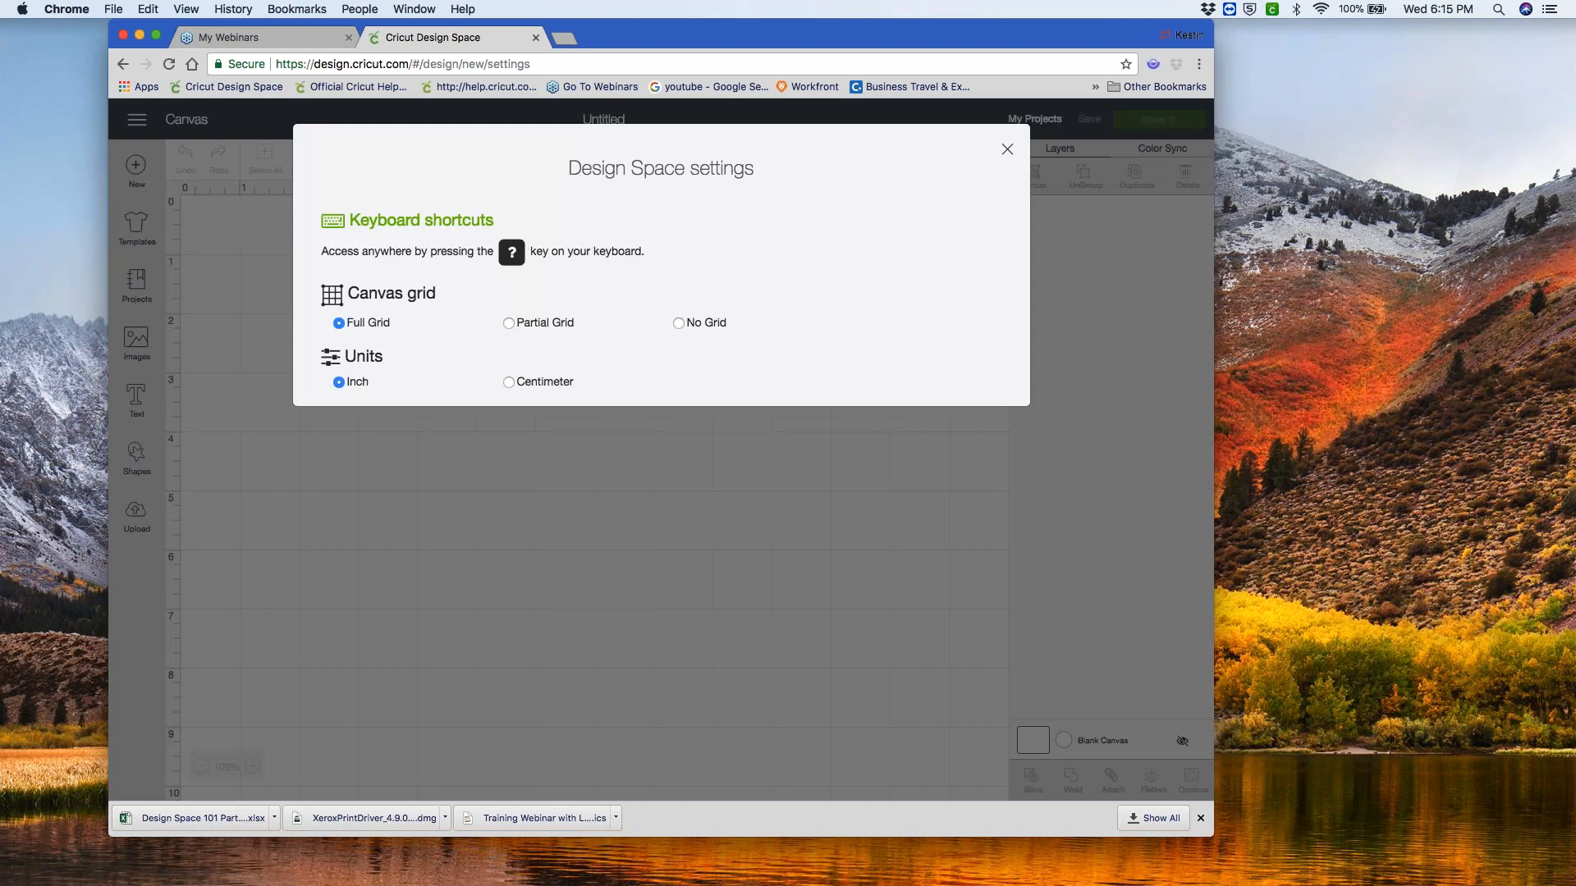
pyautogui.click(1037, 167)
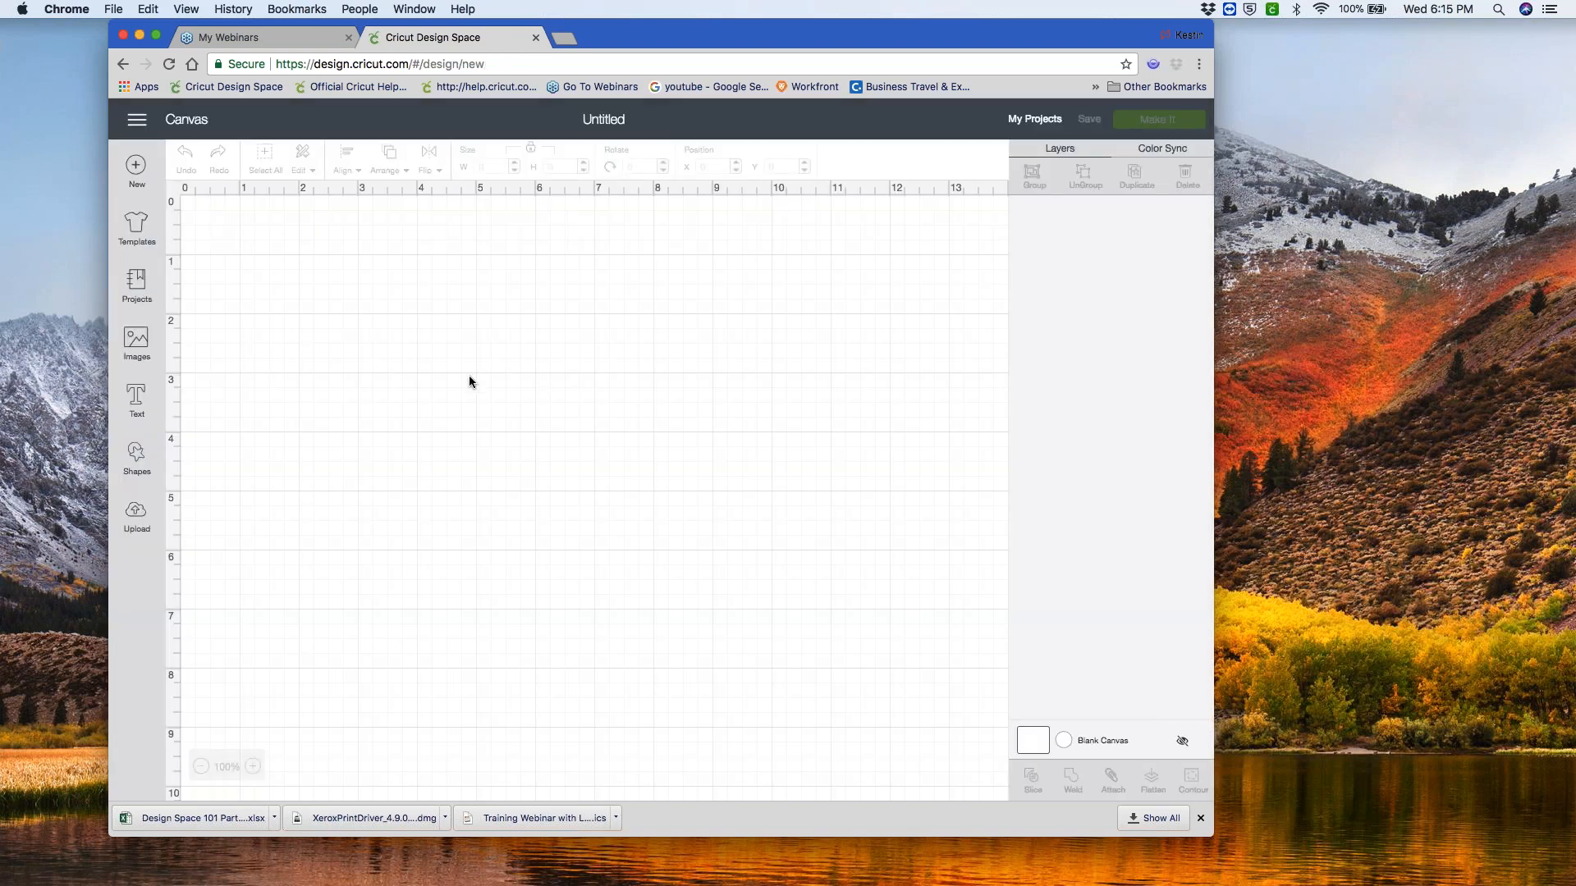
# - Return from the canvas to the home page and review the main navigation options there
pyautogui.click(137, 120)
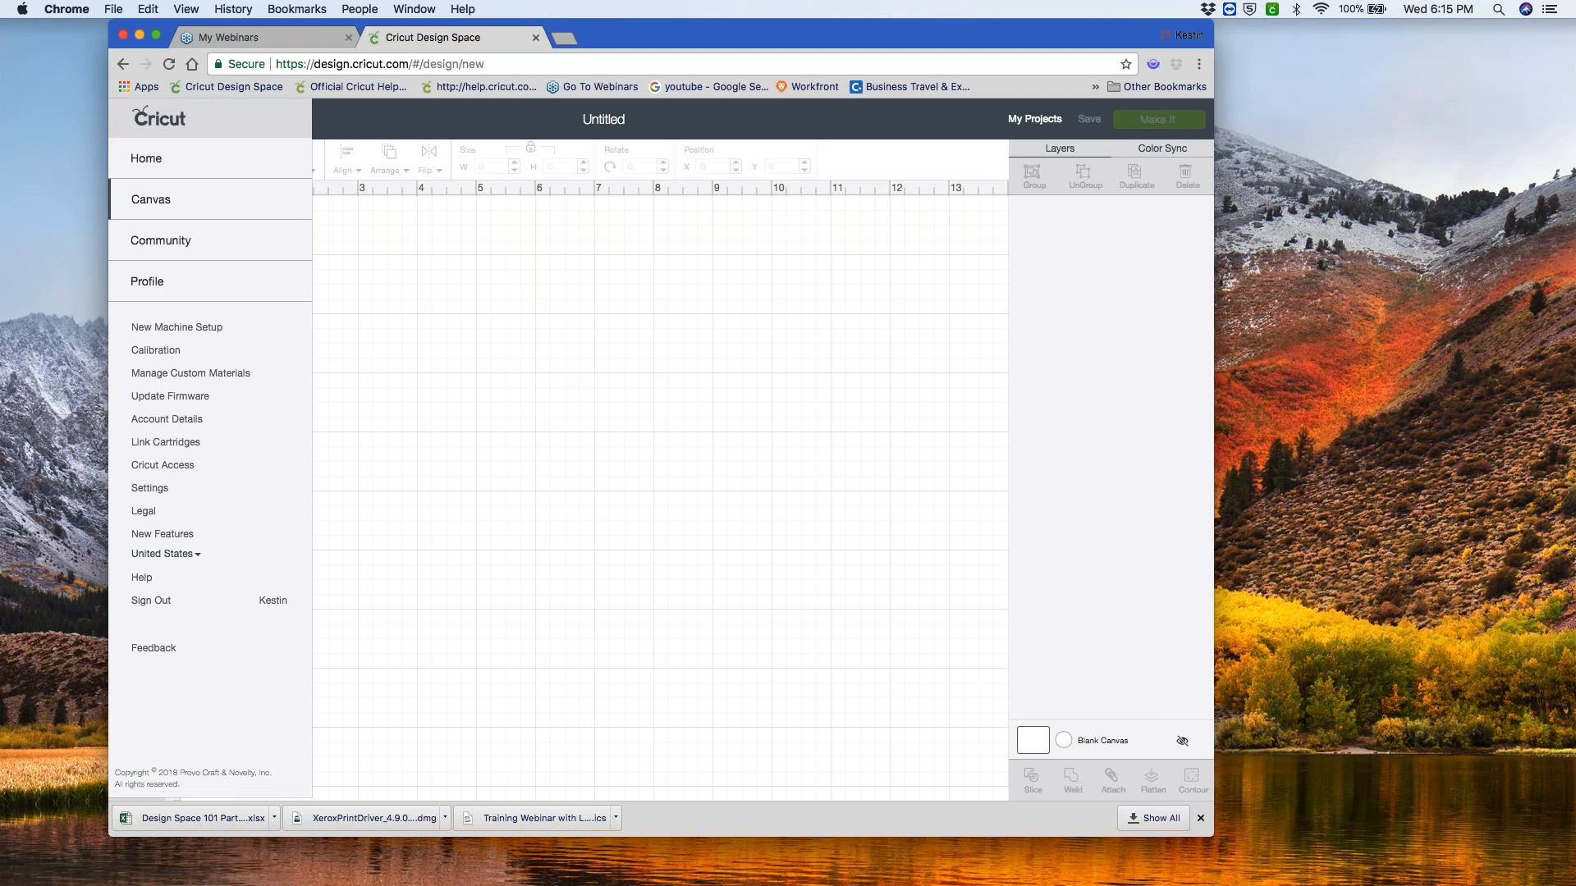
pyautogui.click(153, 164)
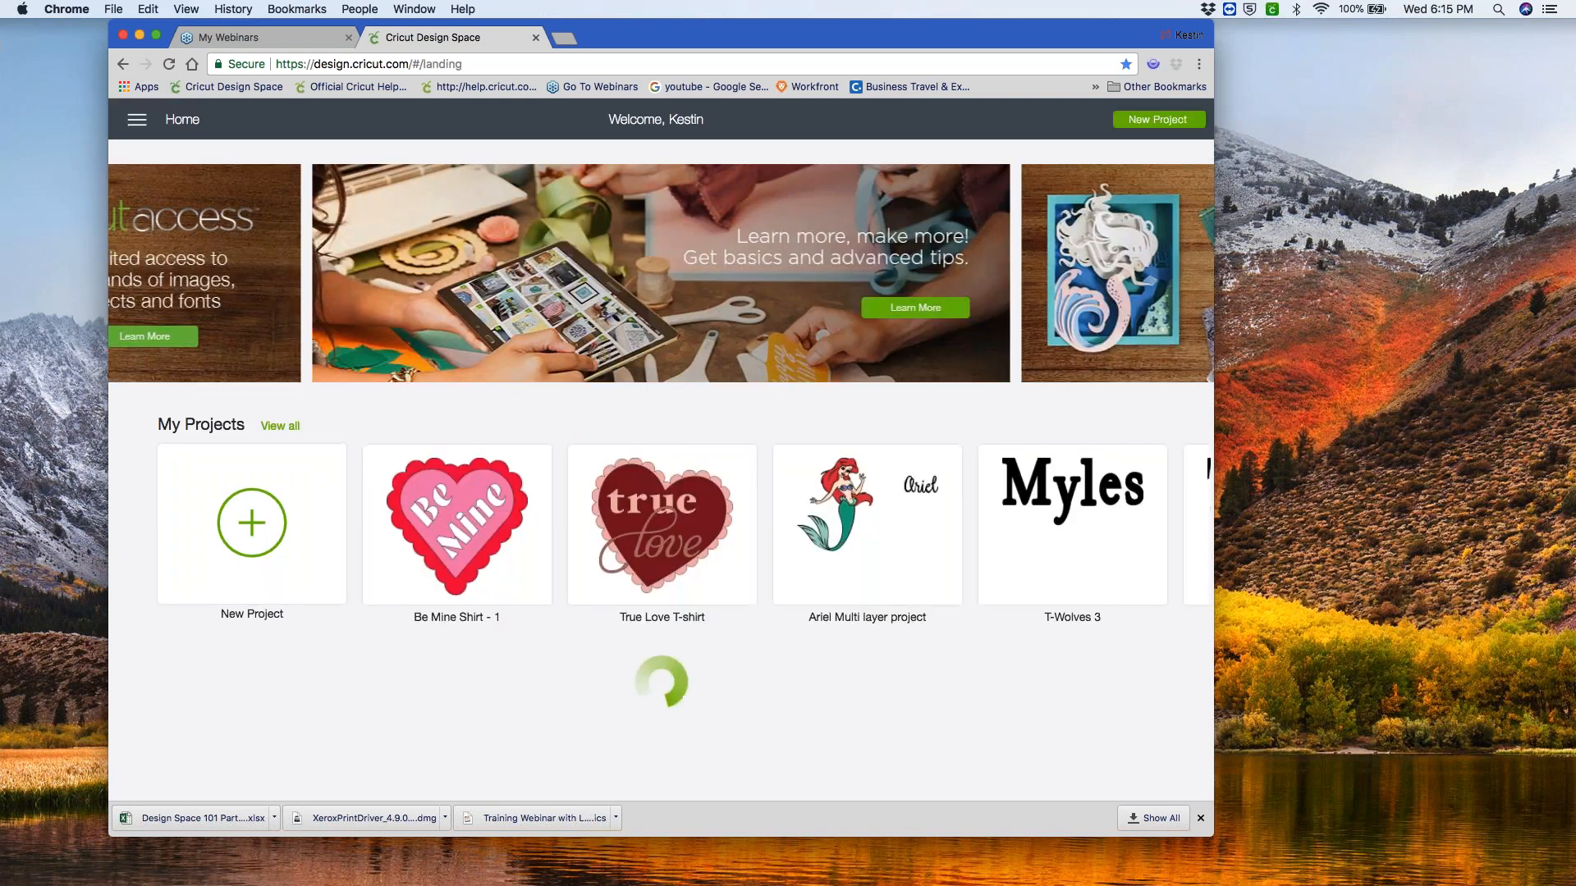
pyautogui.click(137, 120)
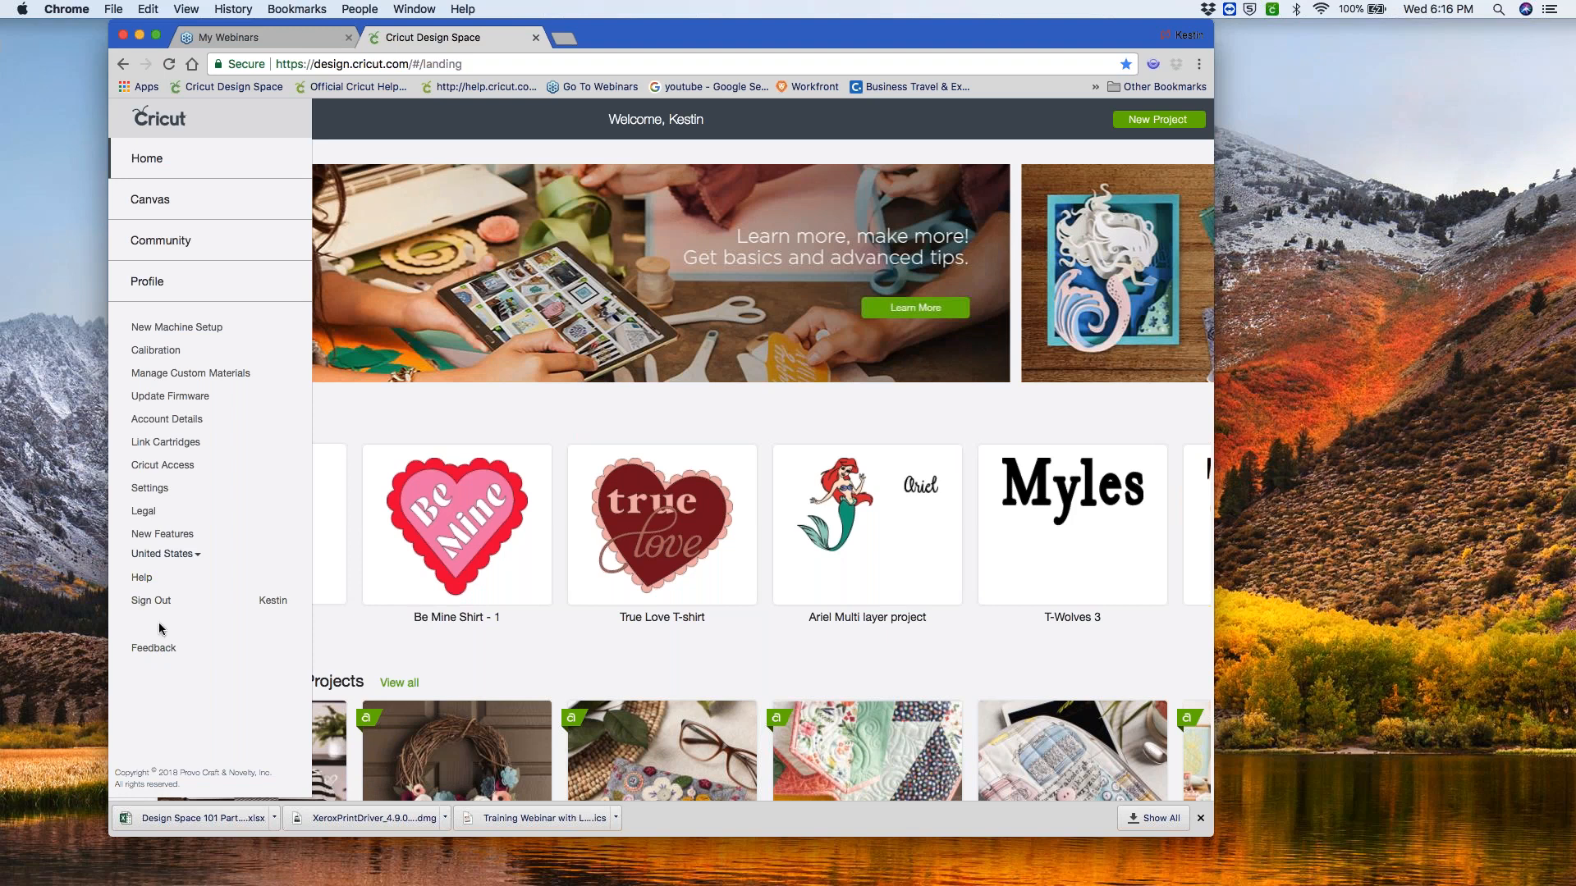
pyautogui.click(187, 166)
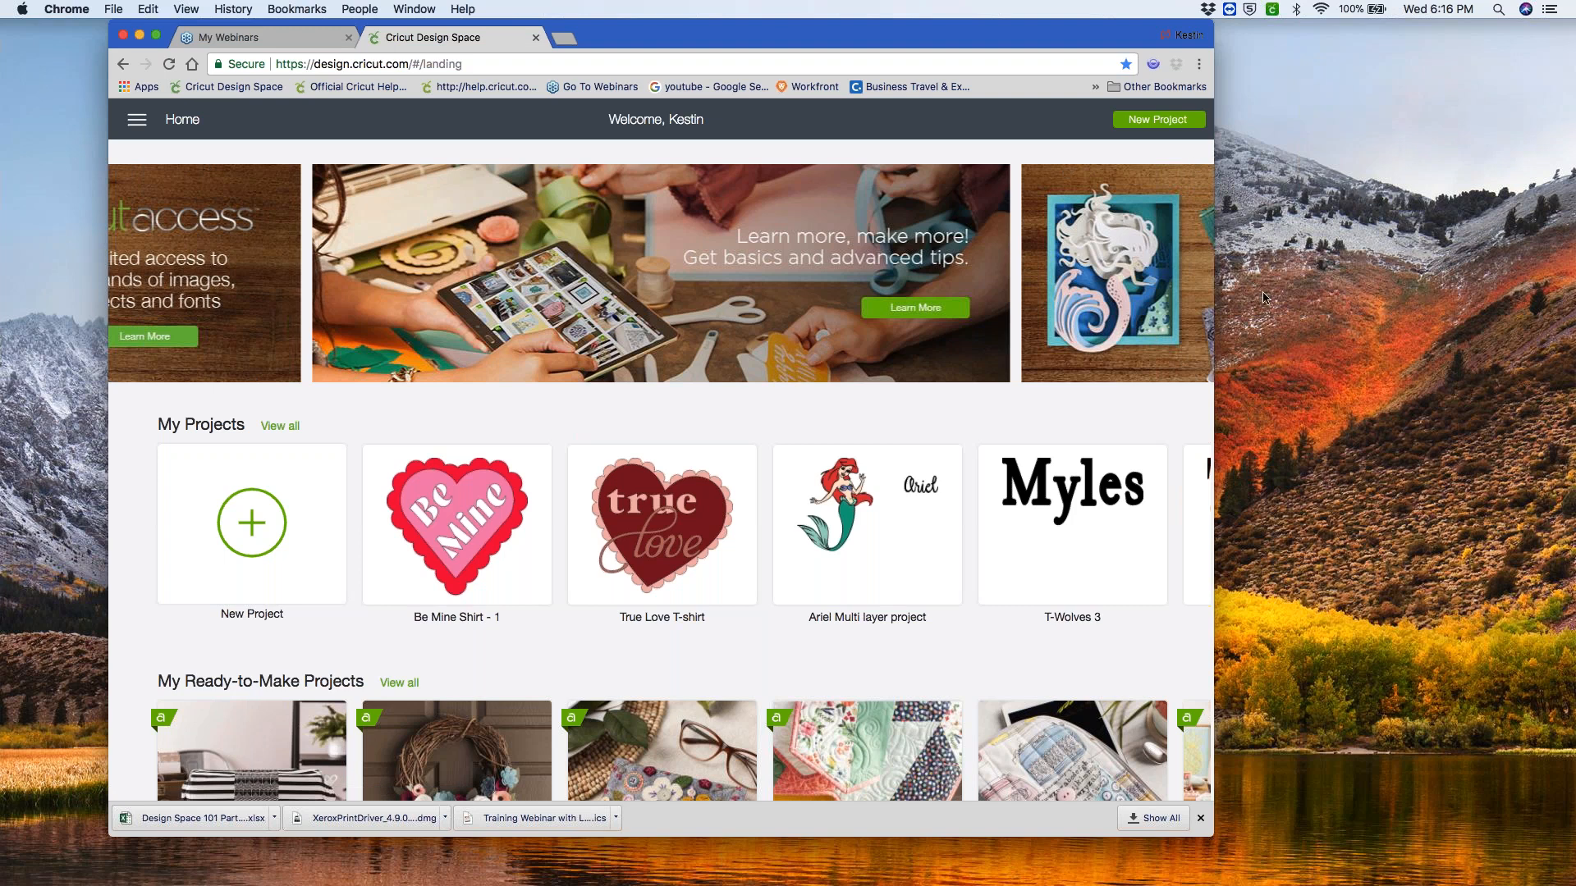
pyautogui.moveTo(980, 156)
pyautogui.mouseDown()
pyautogui.moveTo(323, 187)
pyautogui.moveTo(118, 271)
pyautogui.moveTo(690, 384)
pyautogui.moveTo(1014, 382)
pyautogui.moveTo(911, 166)
pyautogui.mouseUp()
pyautogui.moveTo(198, 406)
pyautogui.mouseDown()
pyautogui.moveTo(120, 430)
pyautogui.moveTo(345, 411)
pyautogui.moveTo(201, 402)
pyautogui.mouseUp()
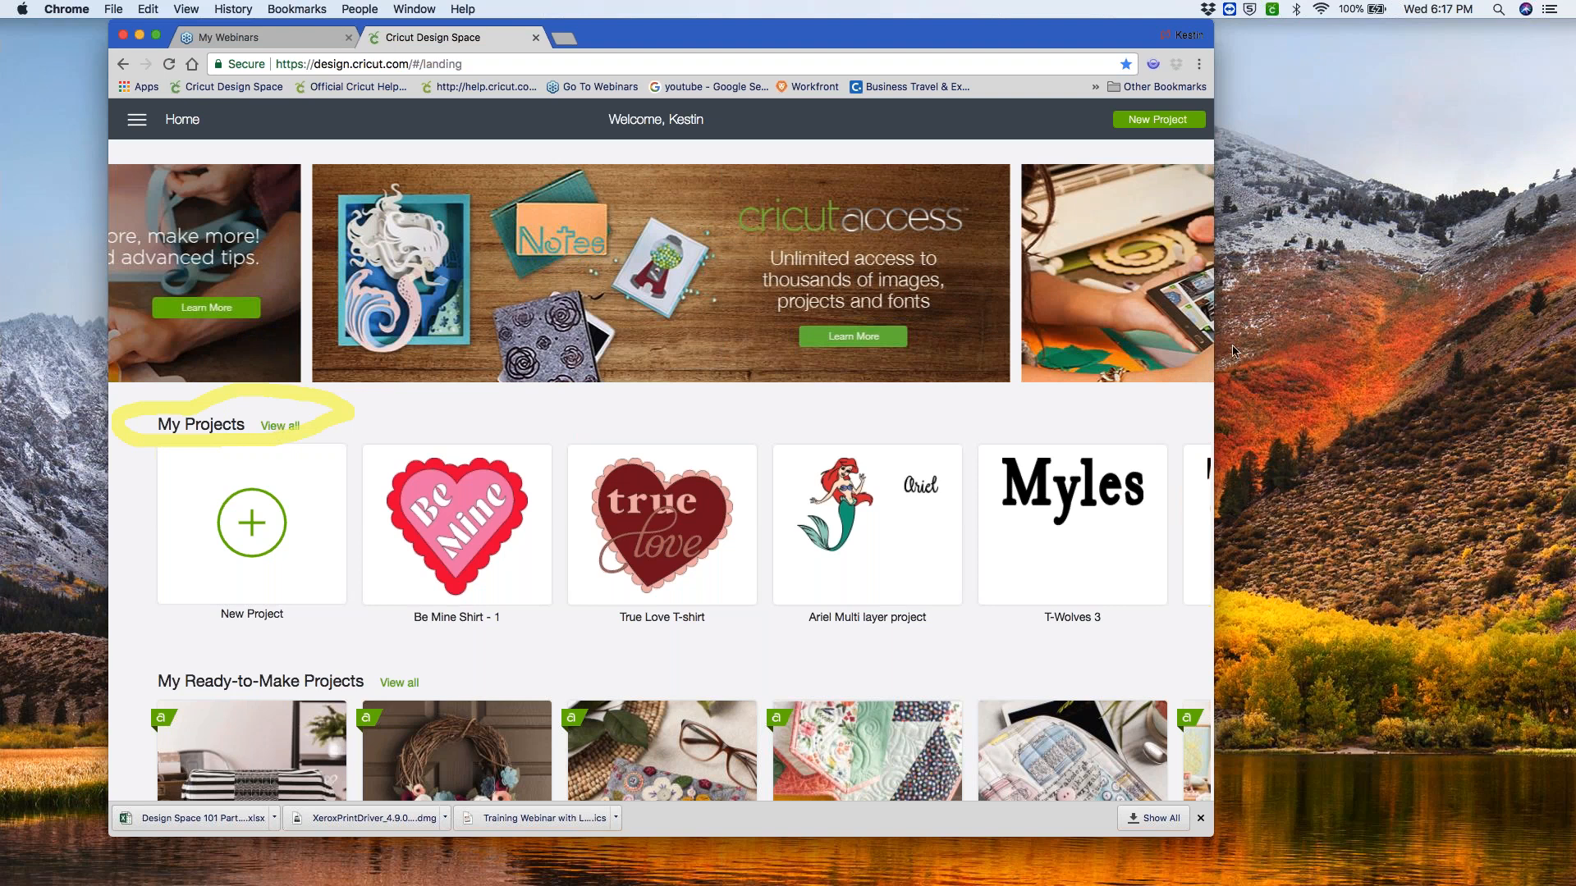
# - Open the preview of the T-Wolves 3 project and close it again
pyautogui.click(1180, 499)
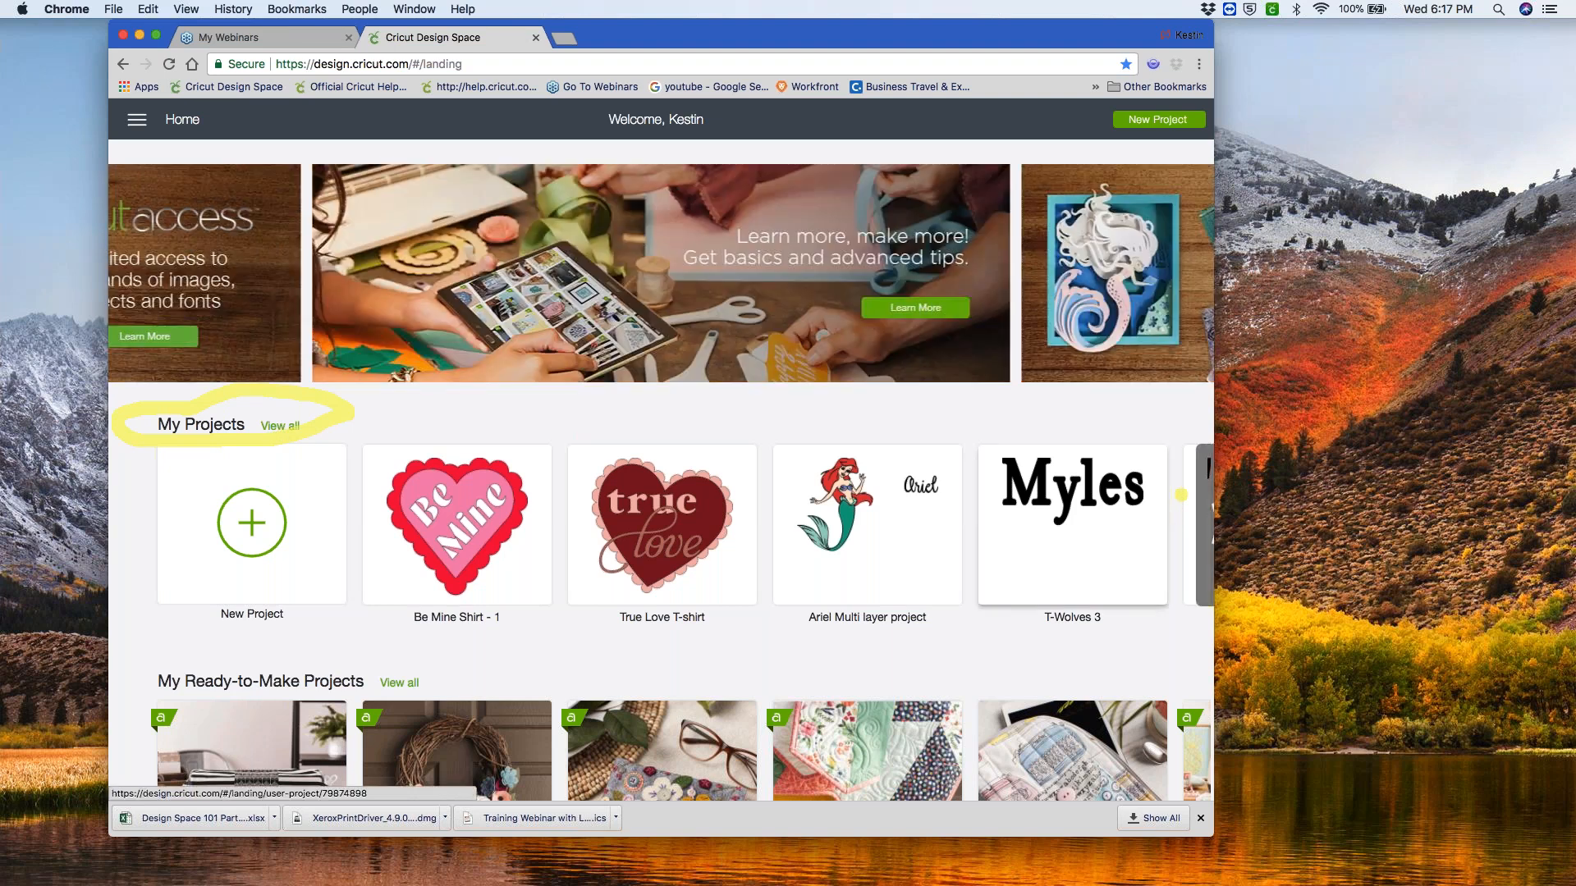
pyautogui.click(1181, 494)
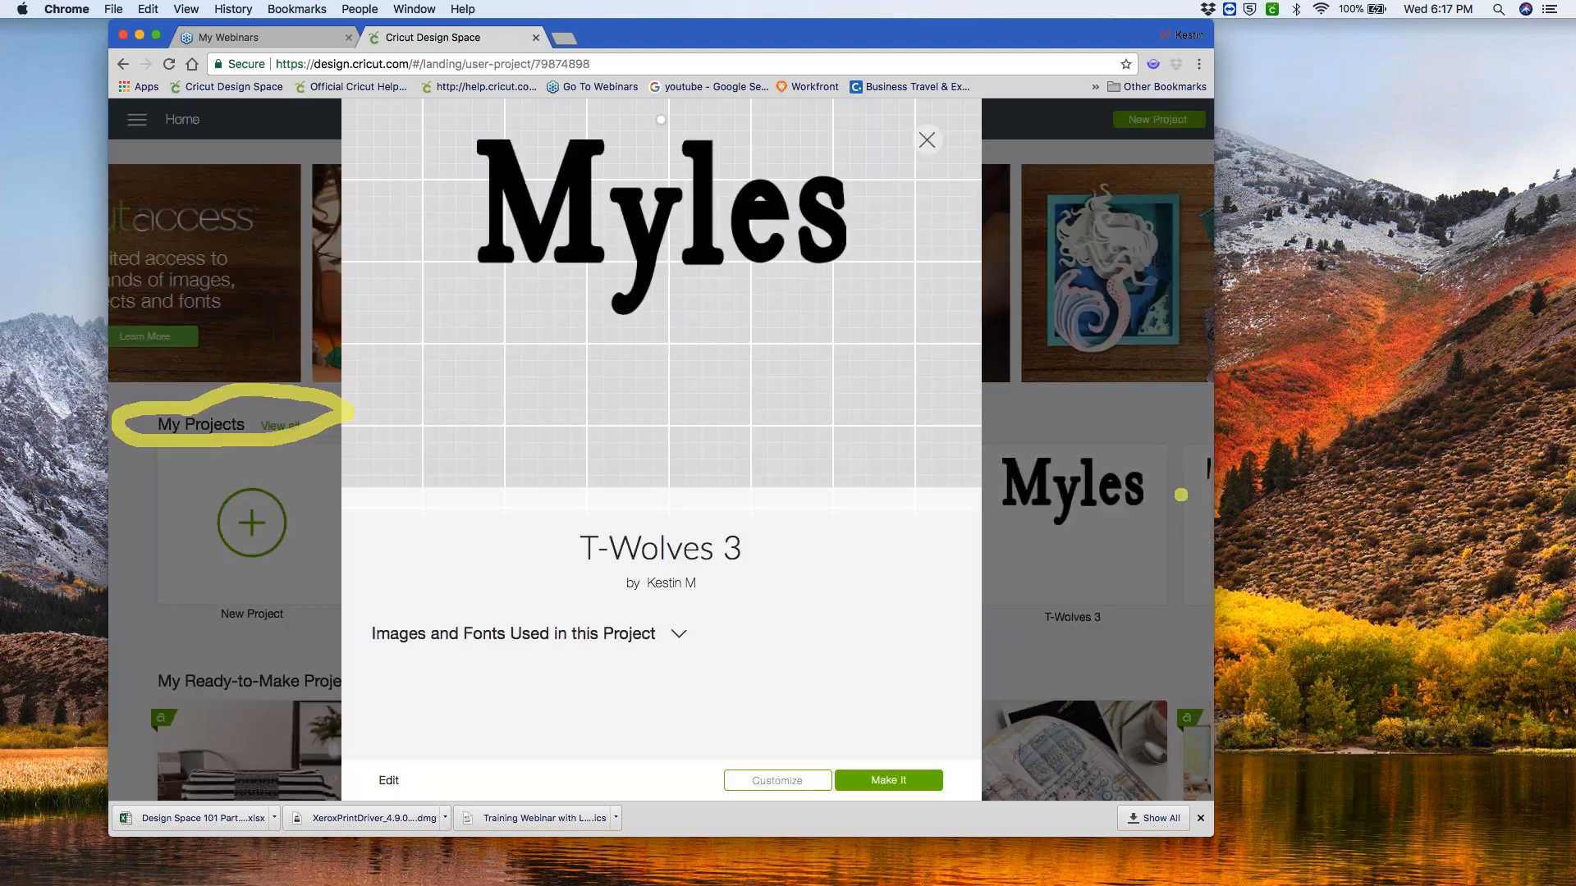
pyautogui.click(927, 141)
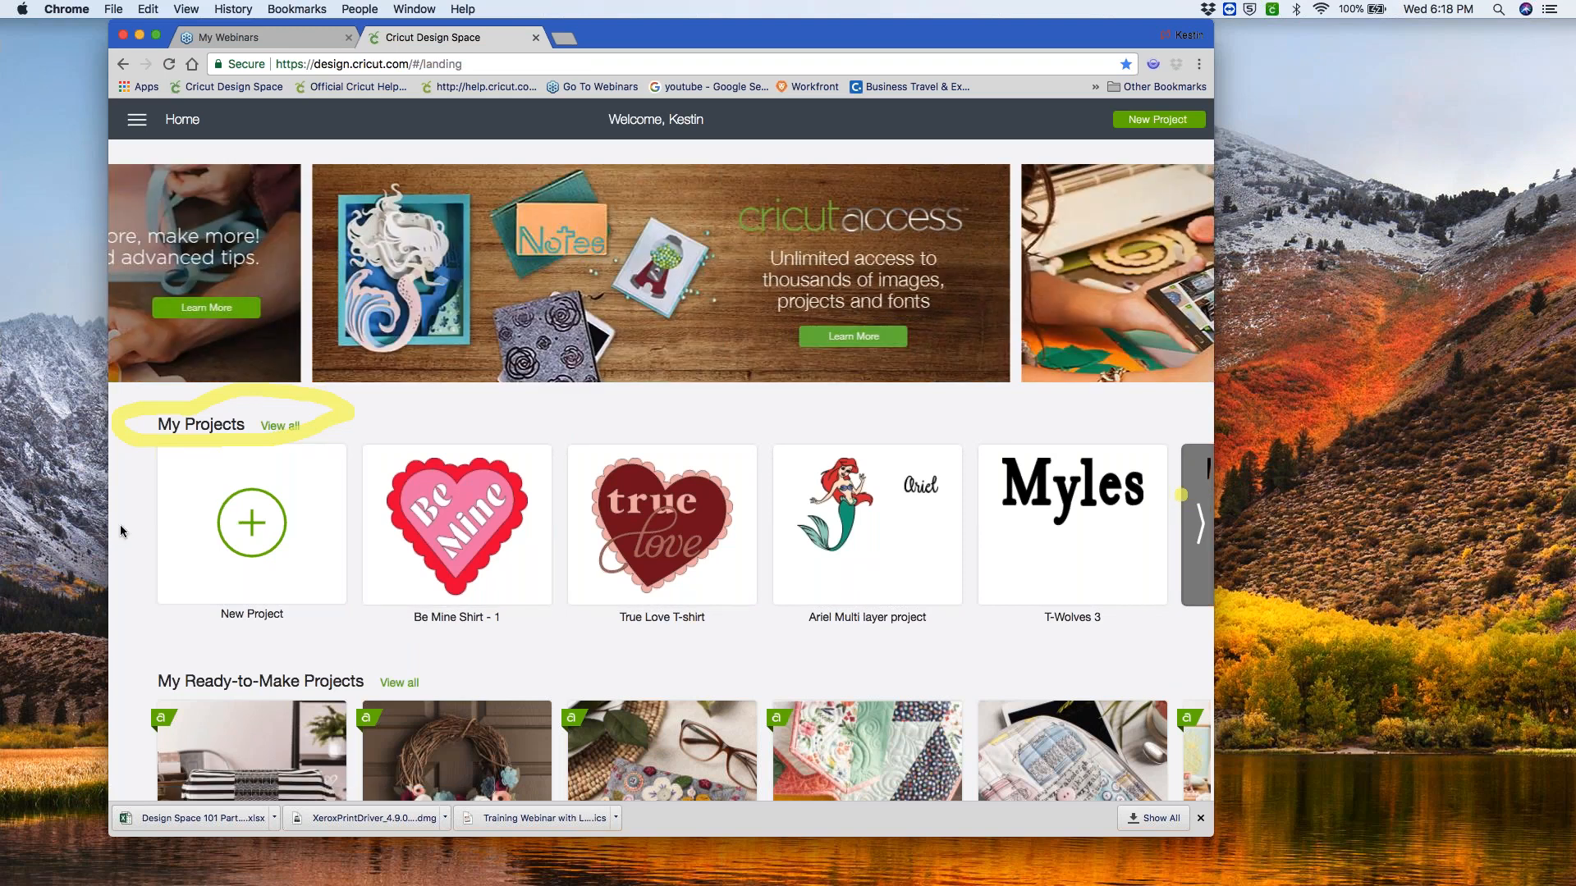
# - Browse forward through the saved projects in My Projects and go back to the start of the row
pyautogui.click(1201, 525)
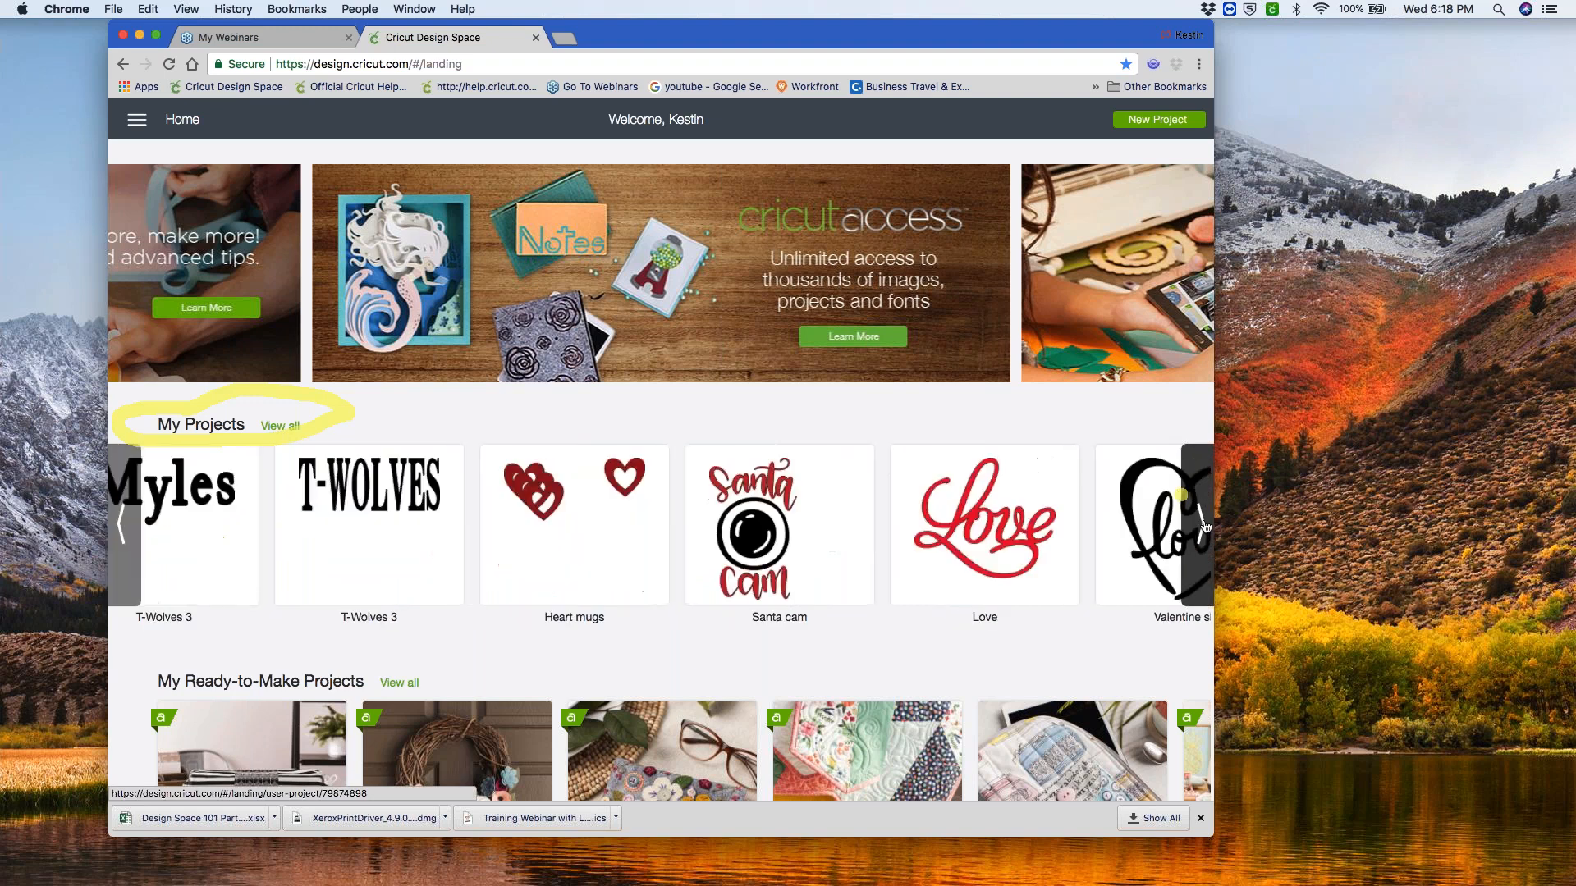
pyautogui.click(1201, 525)
pyautogui.click(1200, 526)
pyautogui.click(1204, 526)
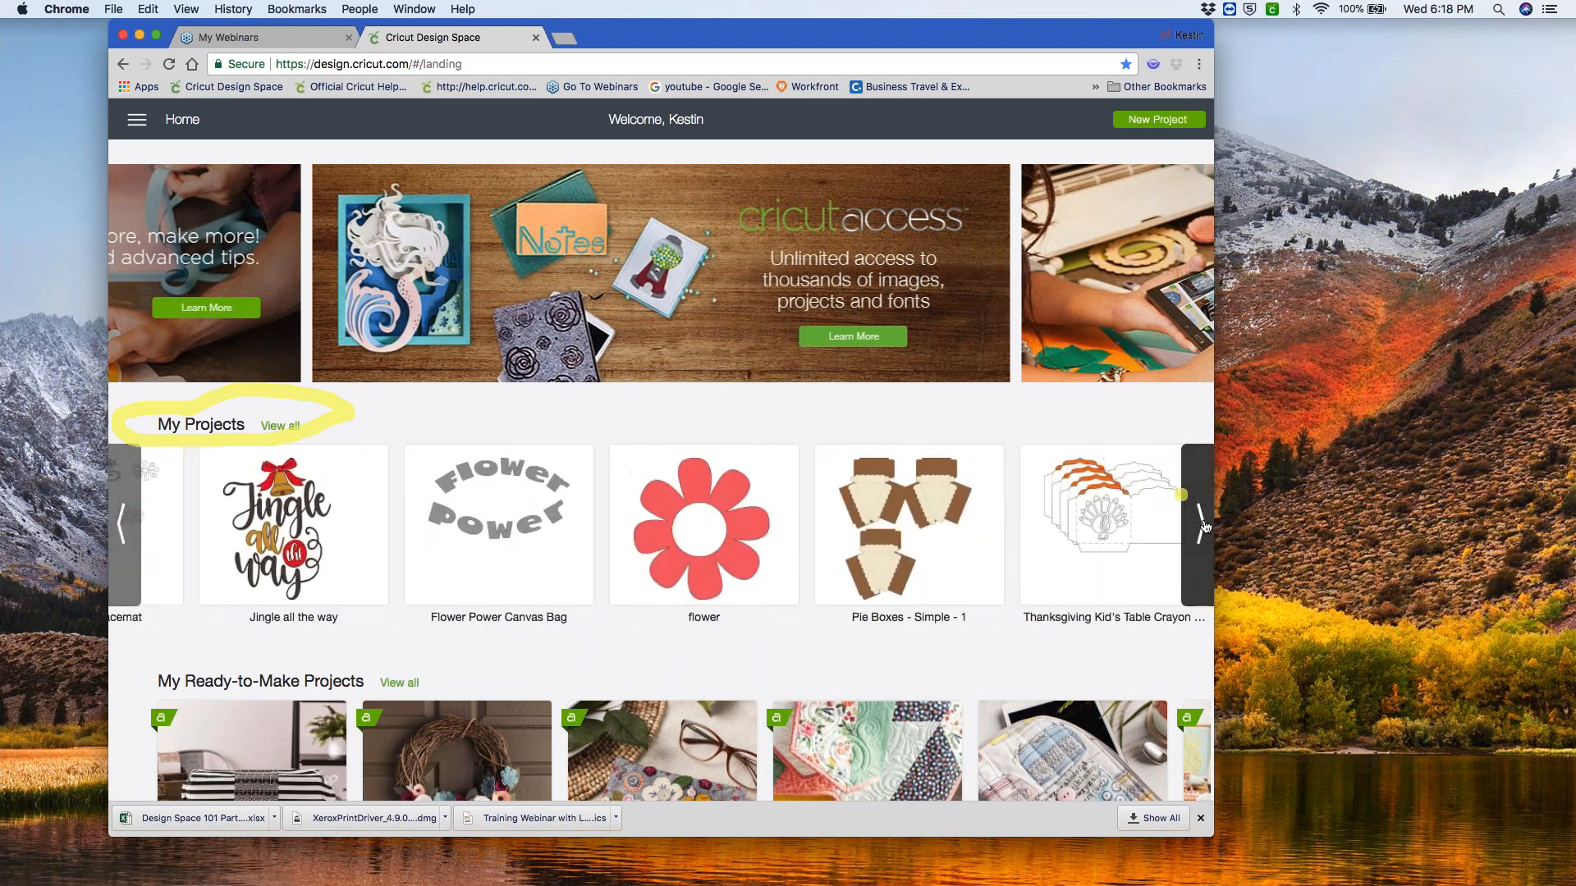
pyautogui.click(1204, 526)
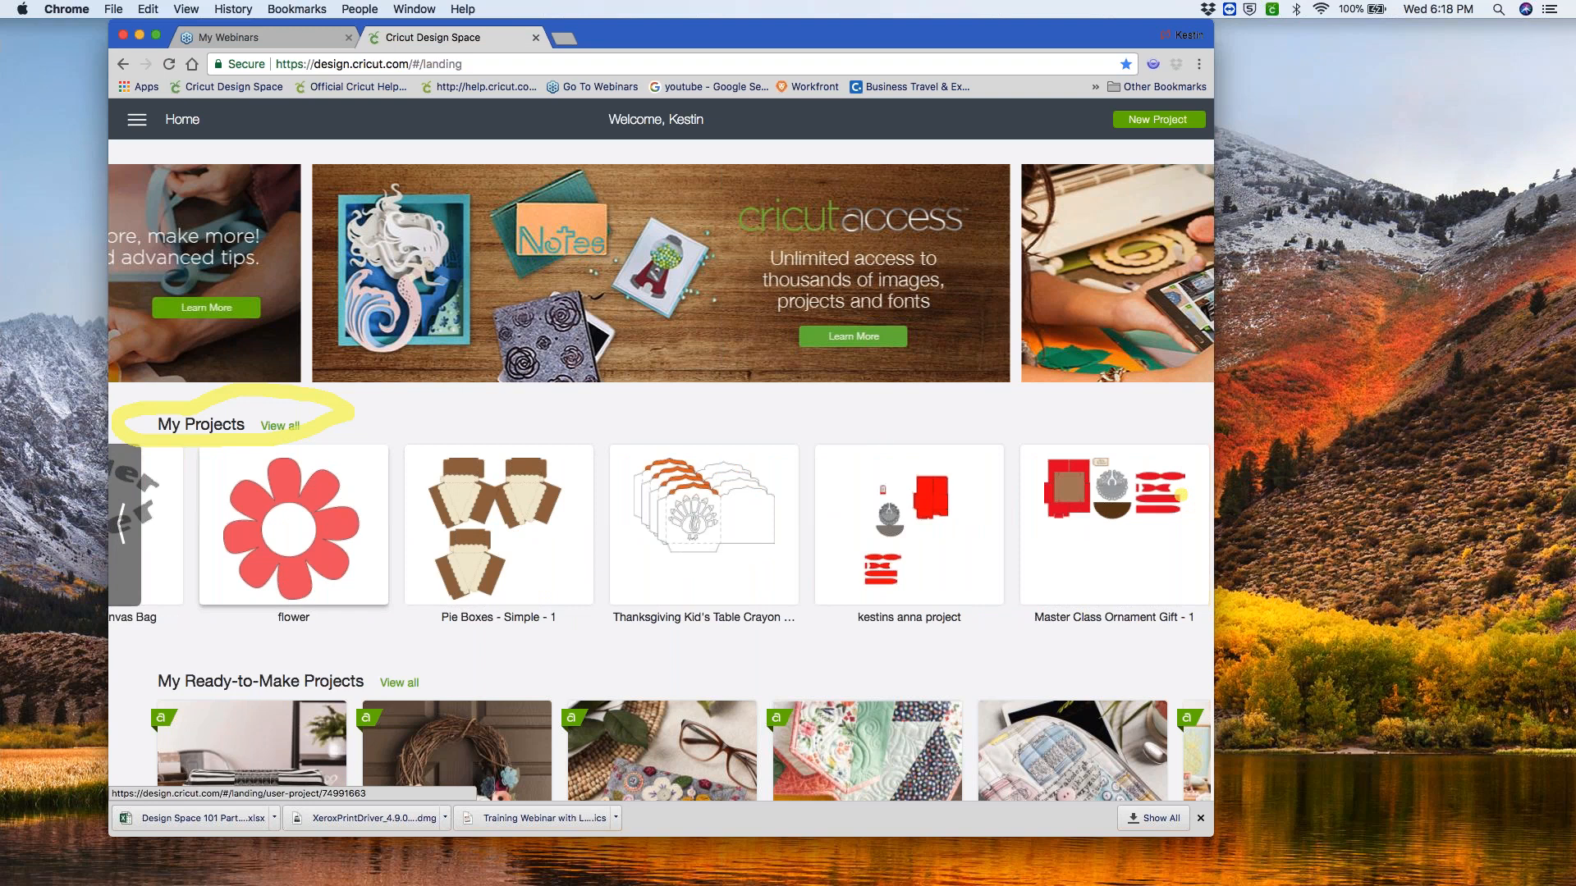
pyautogui.click(125, 525)
pyautogui.click(124, 525)
pyautogui.click(127, 533)
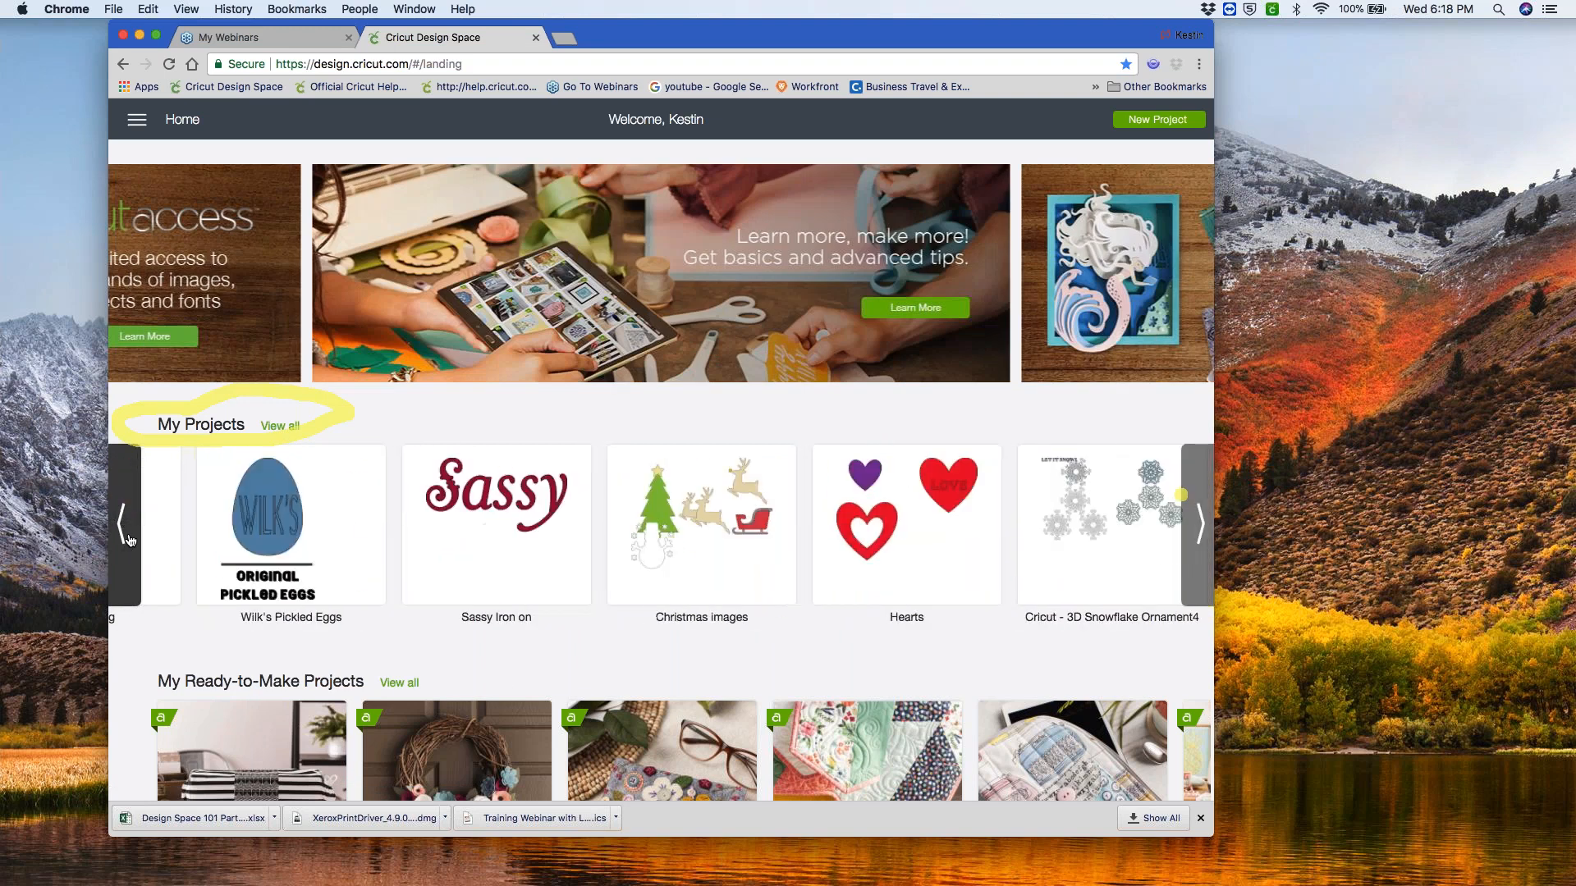
pyautogui.click(129, 540)
pyautogui.click(128, 539)
pyautogui.click(129, 539)
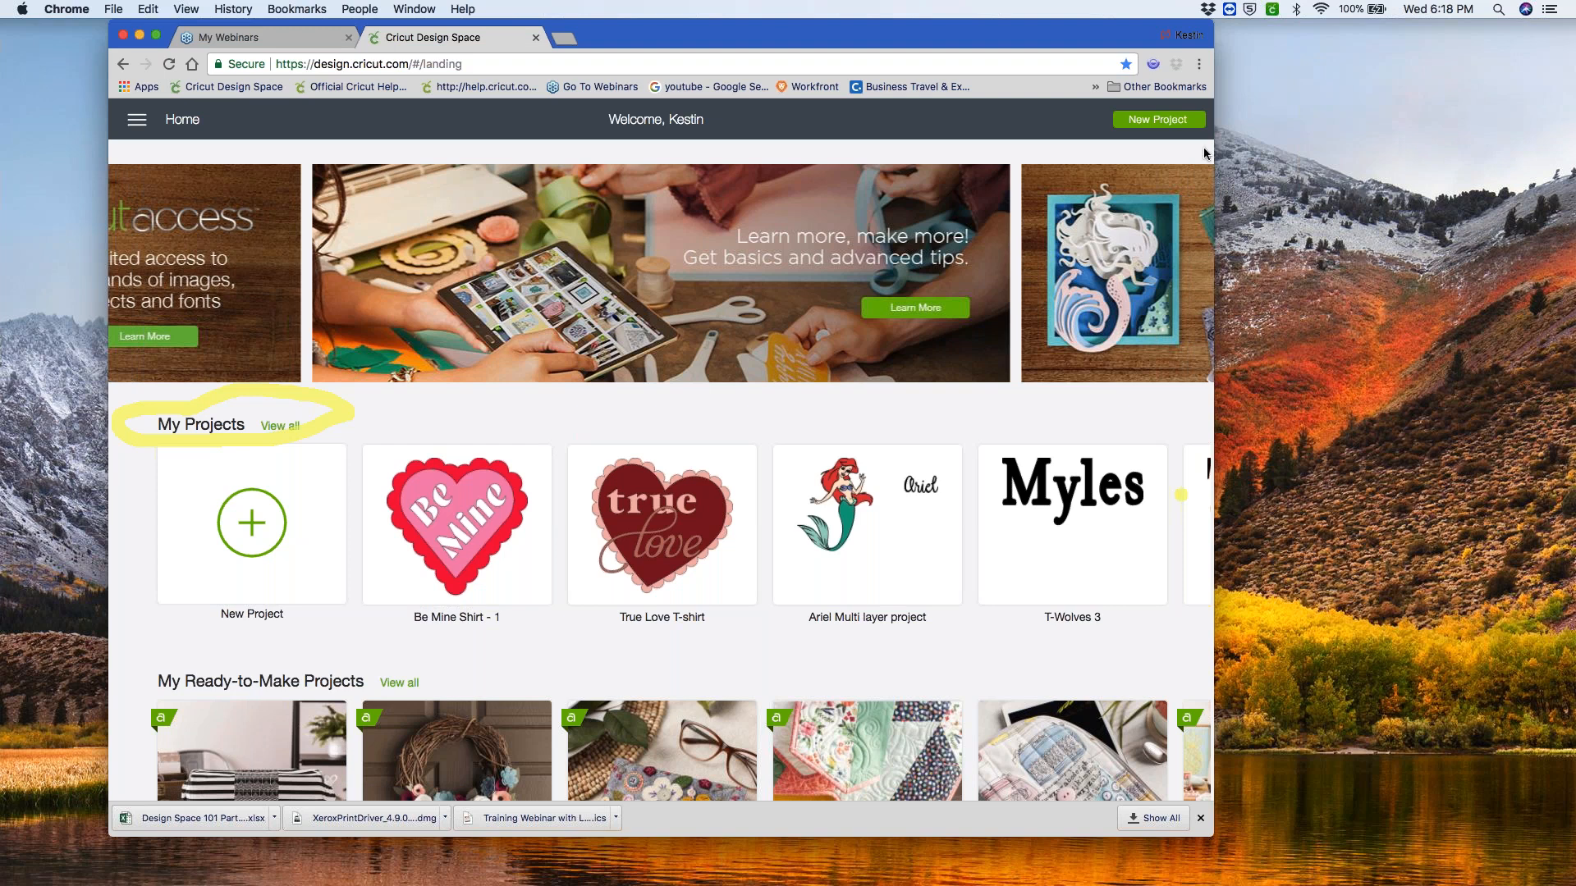
pyautogui.moveTo(1180, 96)
pyautogui.mouseDown()
pyautogui.moveTo(1087, 115)
pyautogui.moveTo(1231, 119)
pyautogui.moveTo(1156, 99)
pyautogui.mouseUp()
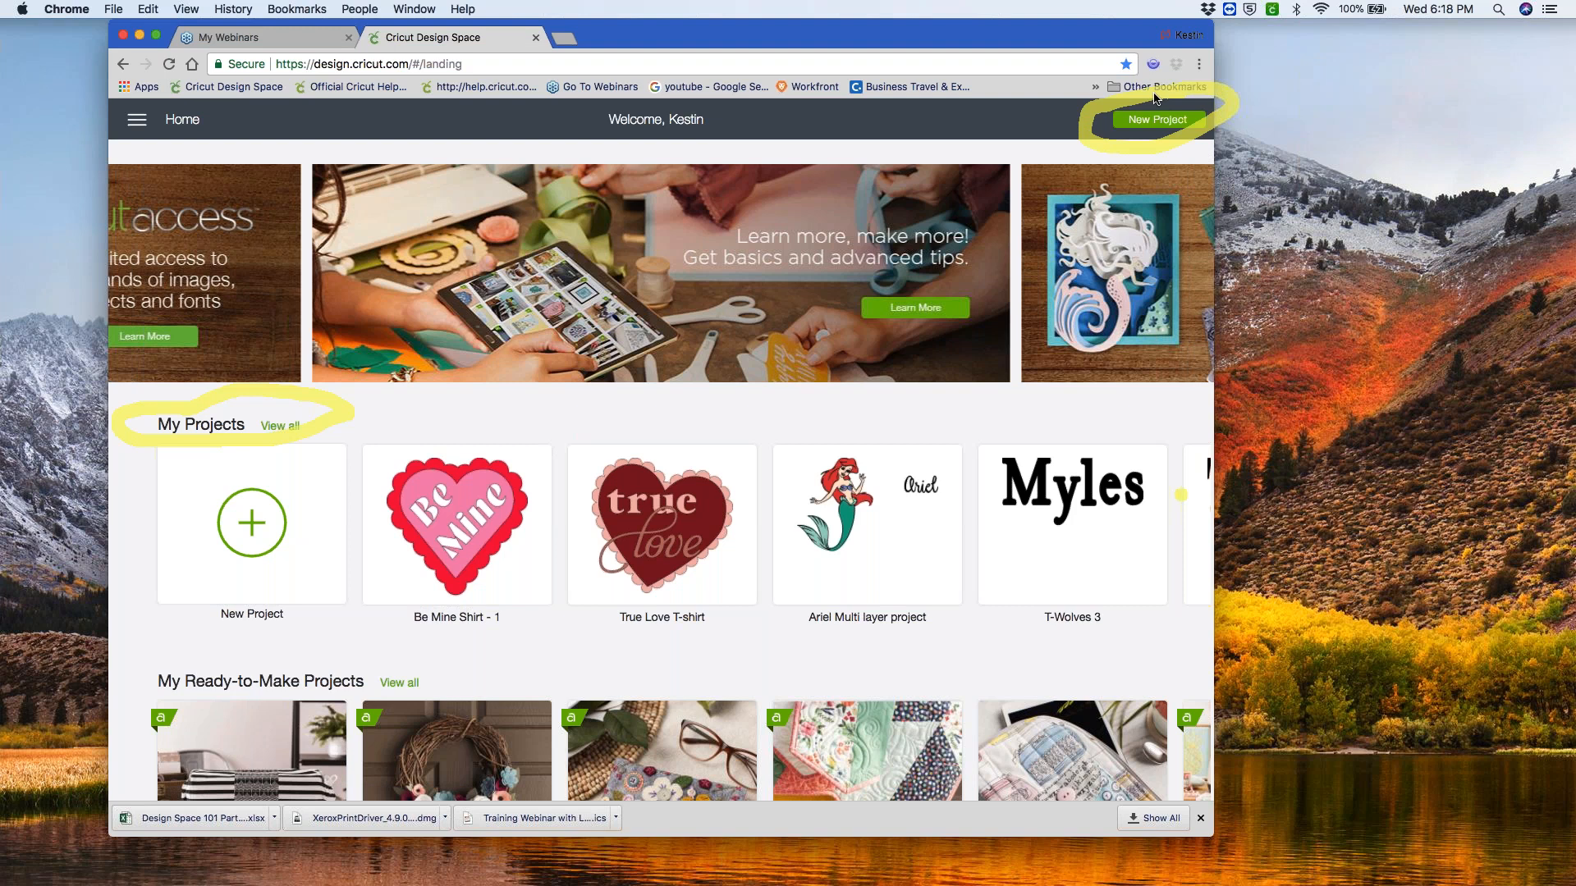
pyautogui.moveTo(242, 471)
pyautogui.mouseDown()
pyautogui.moveTo(162, 492)
pyautogui.moveTo(276, 480)
pyautogui.mouseUp()
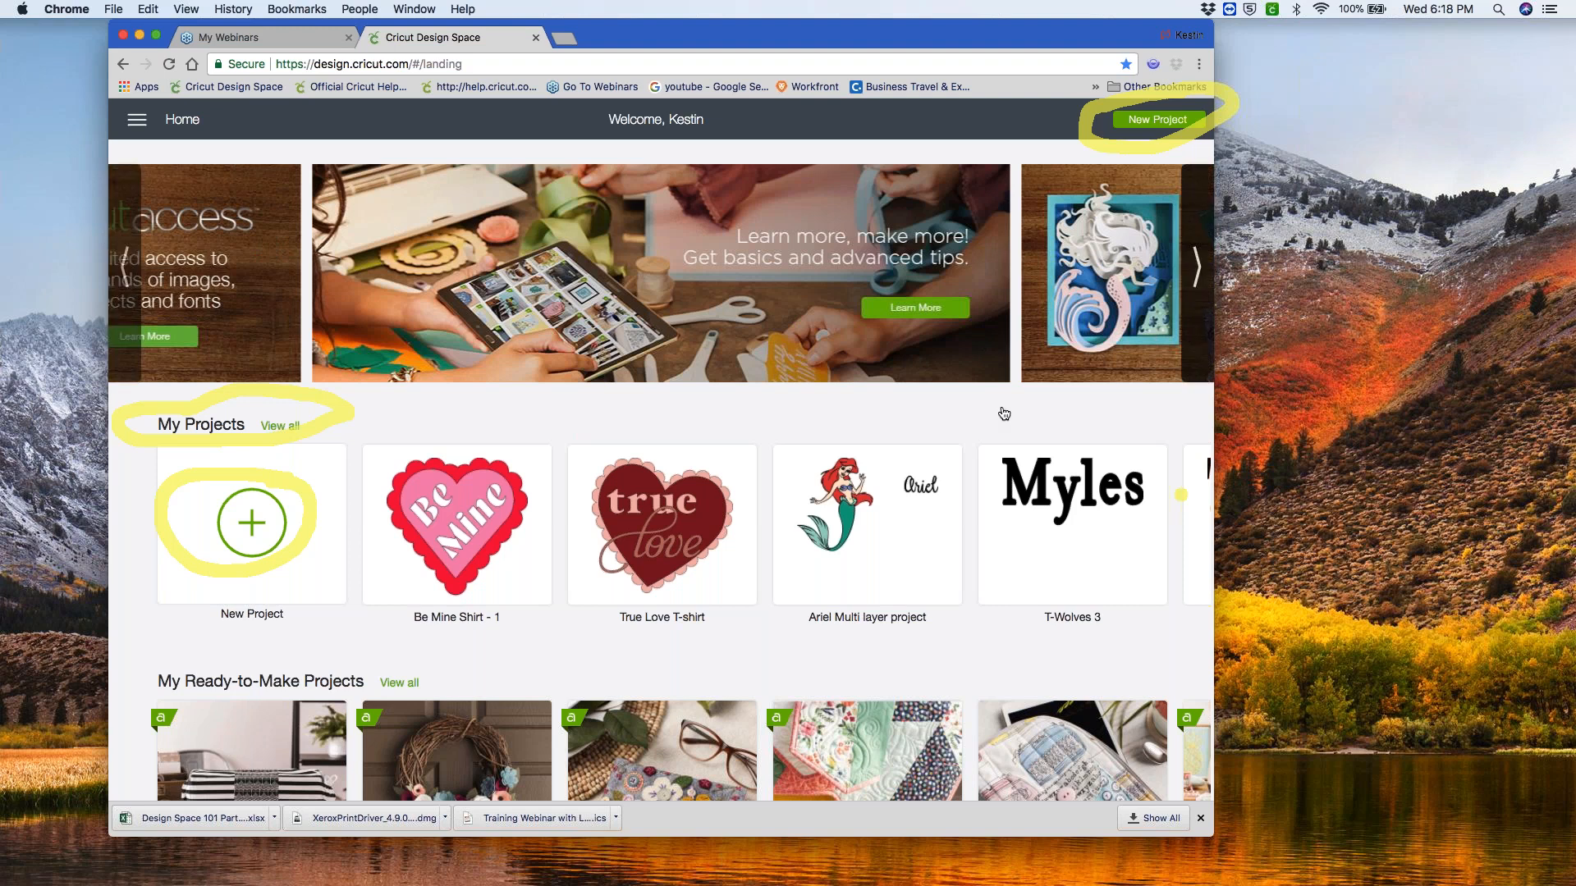
# - Start a new project from the My Projects row to open a blank canvas, then return to the home page
pyautogui.click(250, 526)
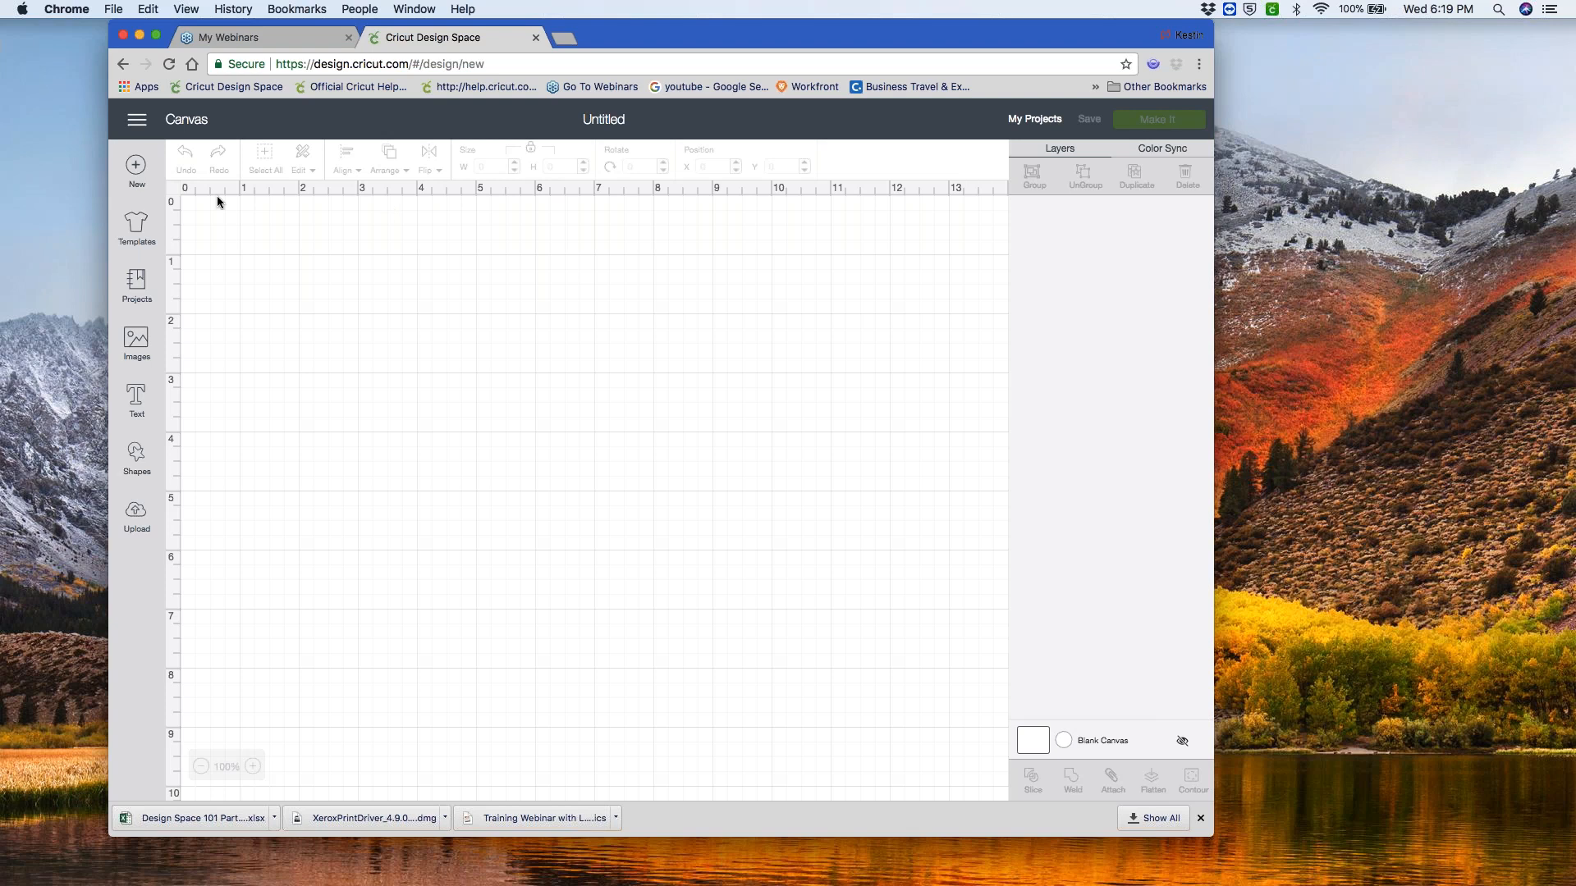
pyautogui.click(141, 120)
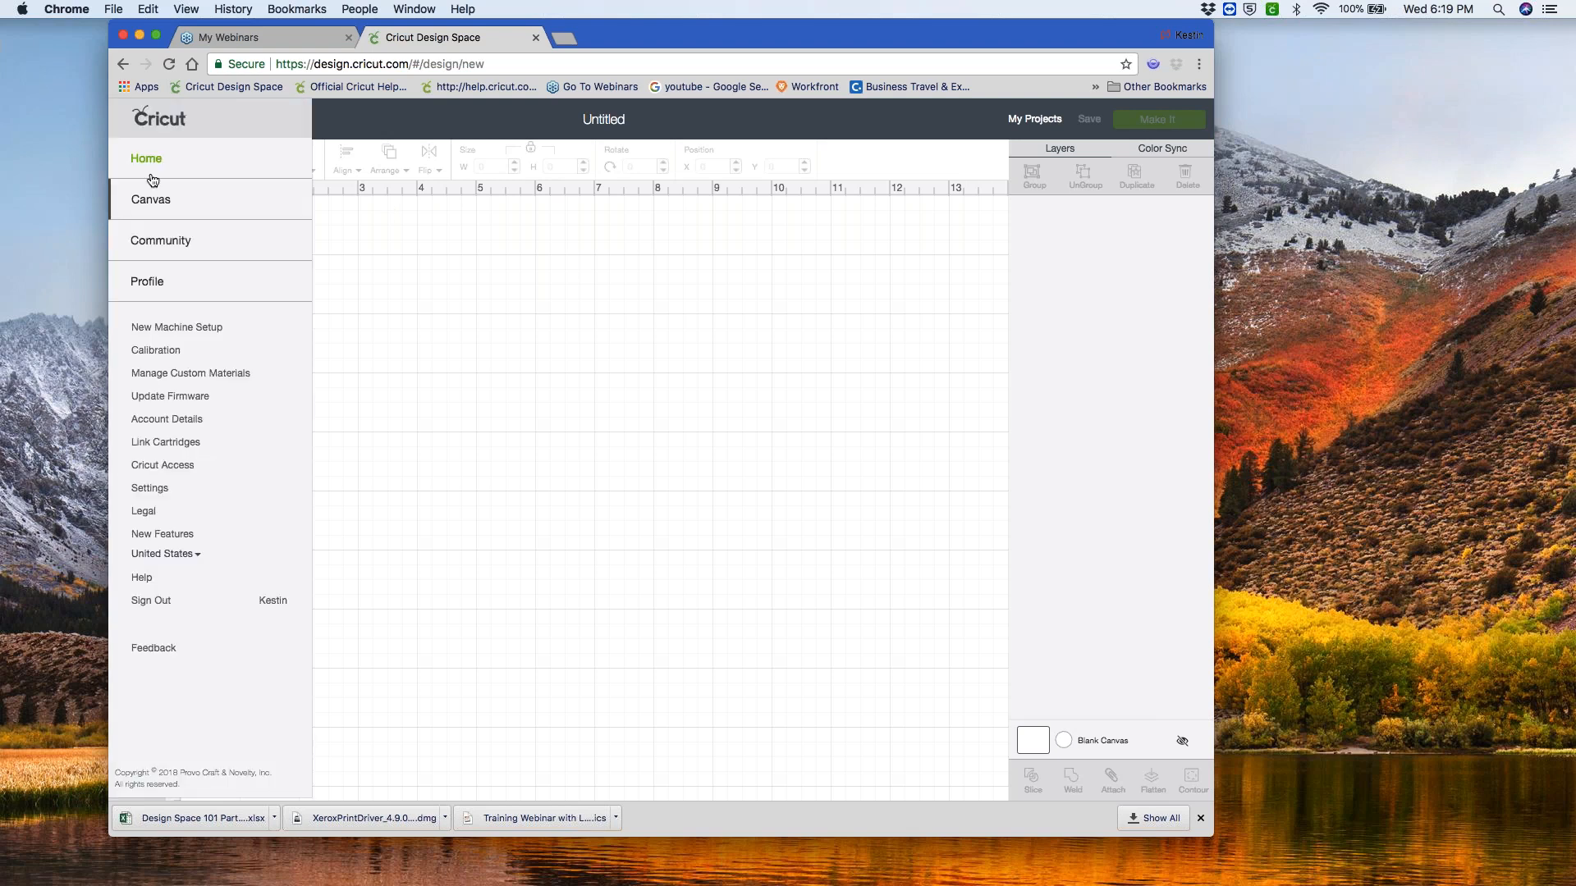
pyautogui.click(152, 166)
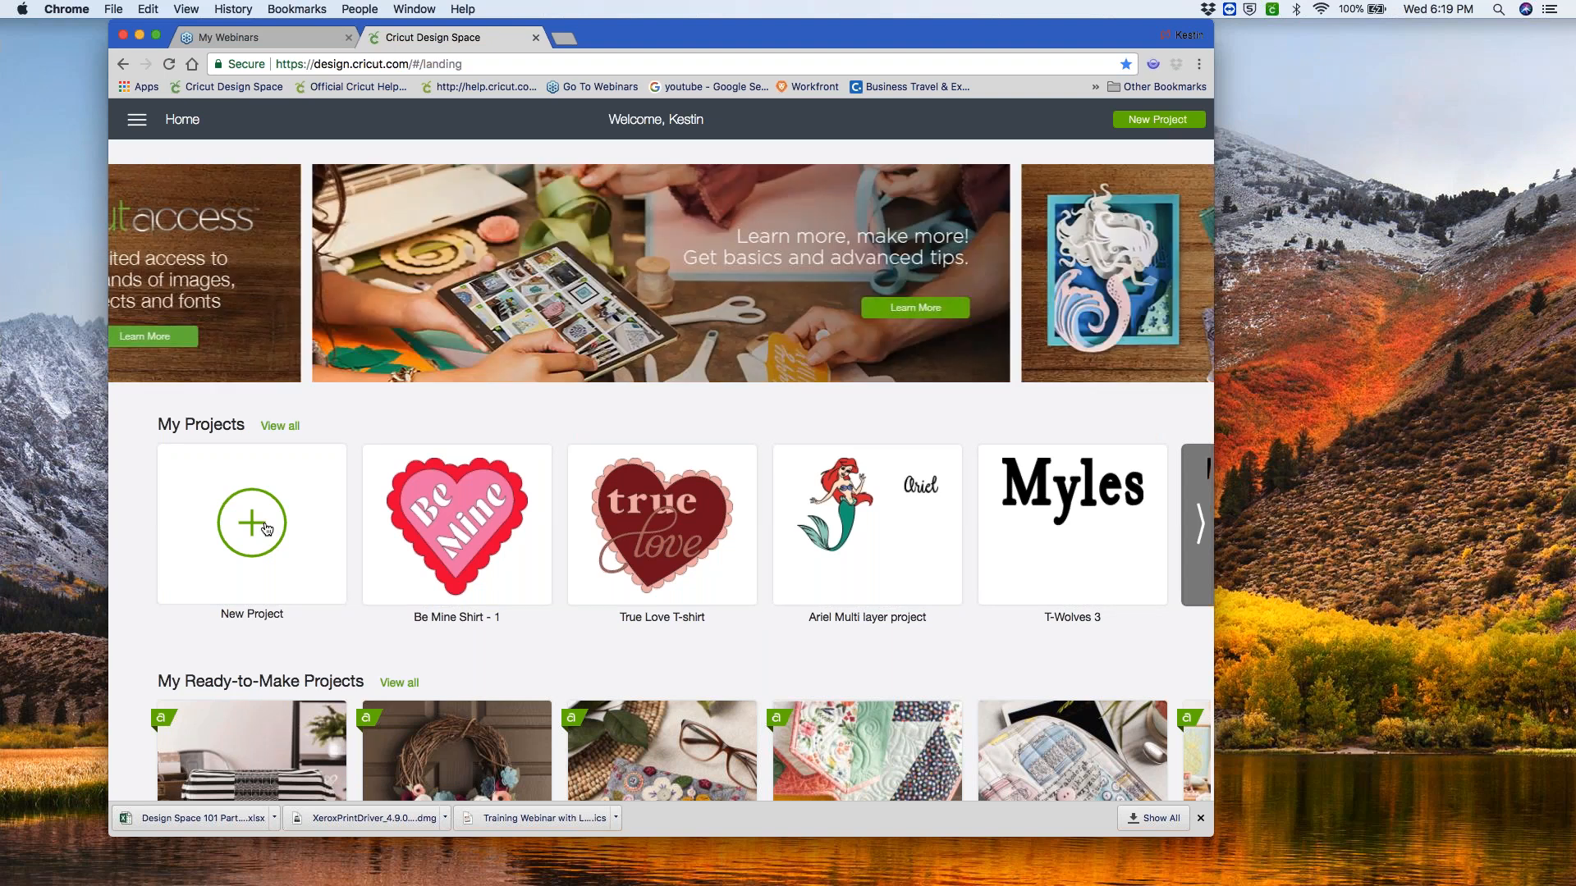
# - Look through the project category rows on the home page, from My Projects down to Plan the New Year
pyautogui.scroll(-1, 265, 528)
pyautogui.scroll(-1, 266, 529)
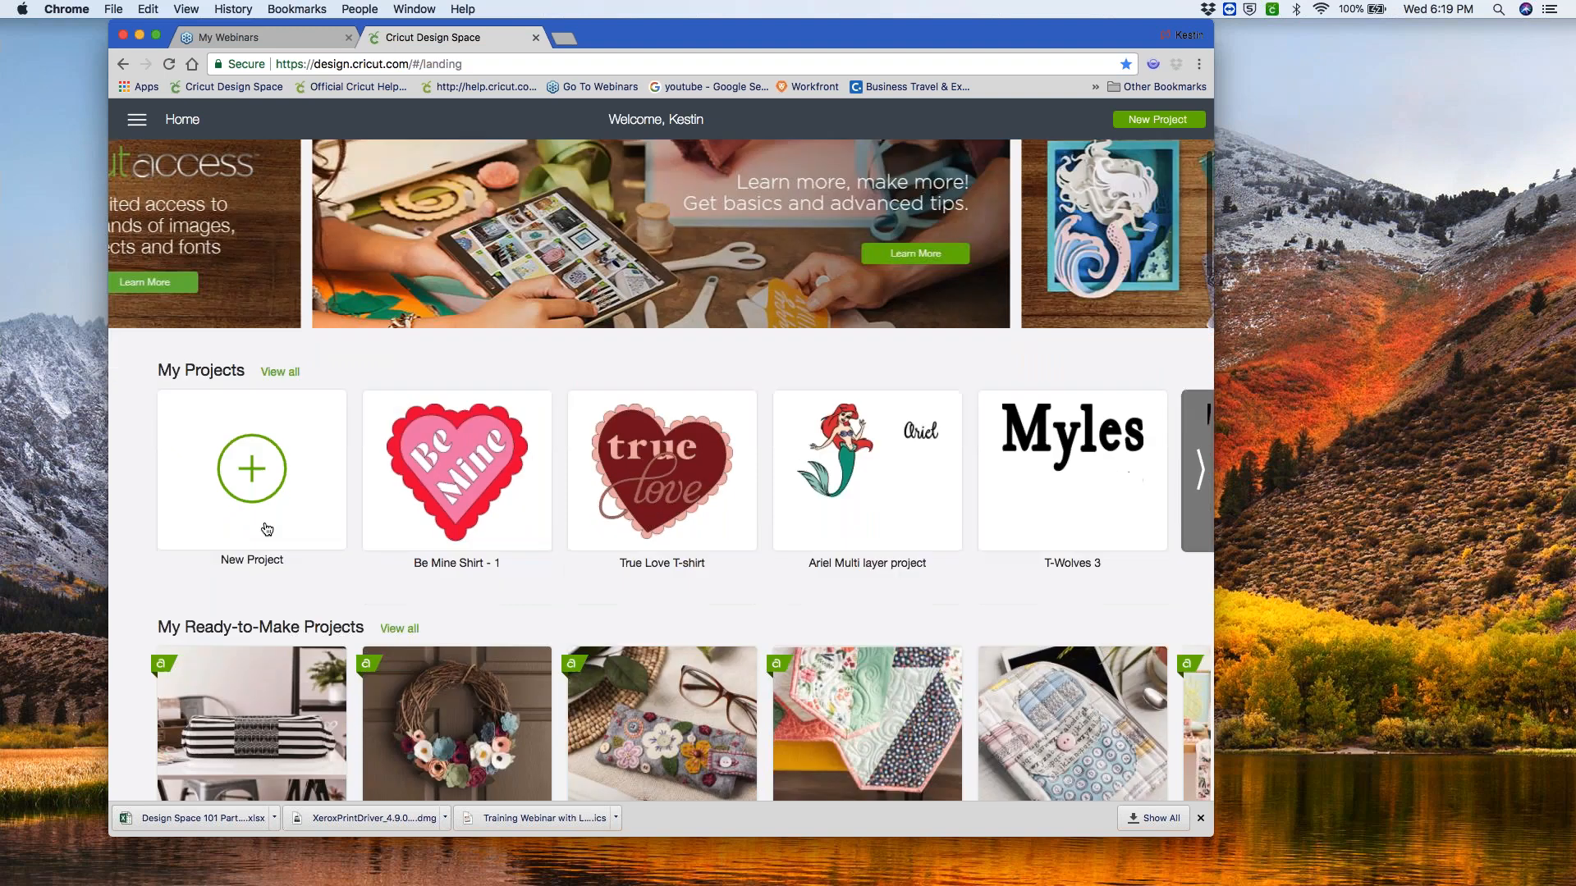
pyautogui.scroll(1, 265, 528)
pyautogui.scroll(-4, 266, 528)
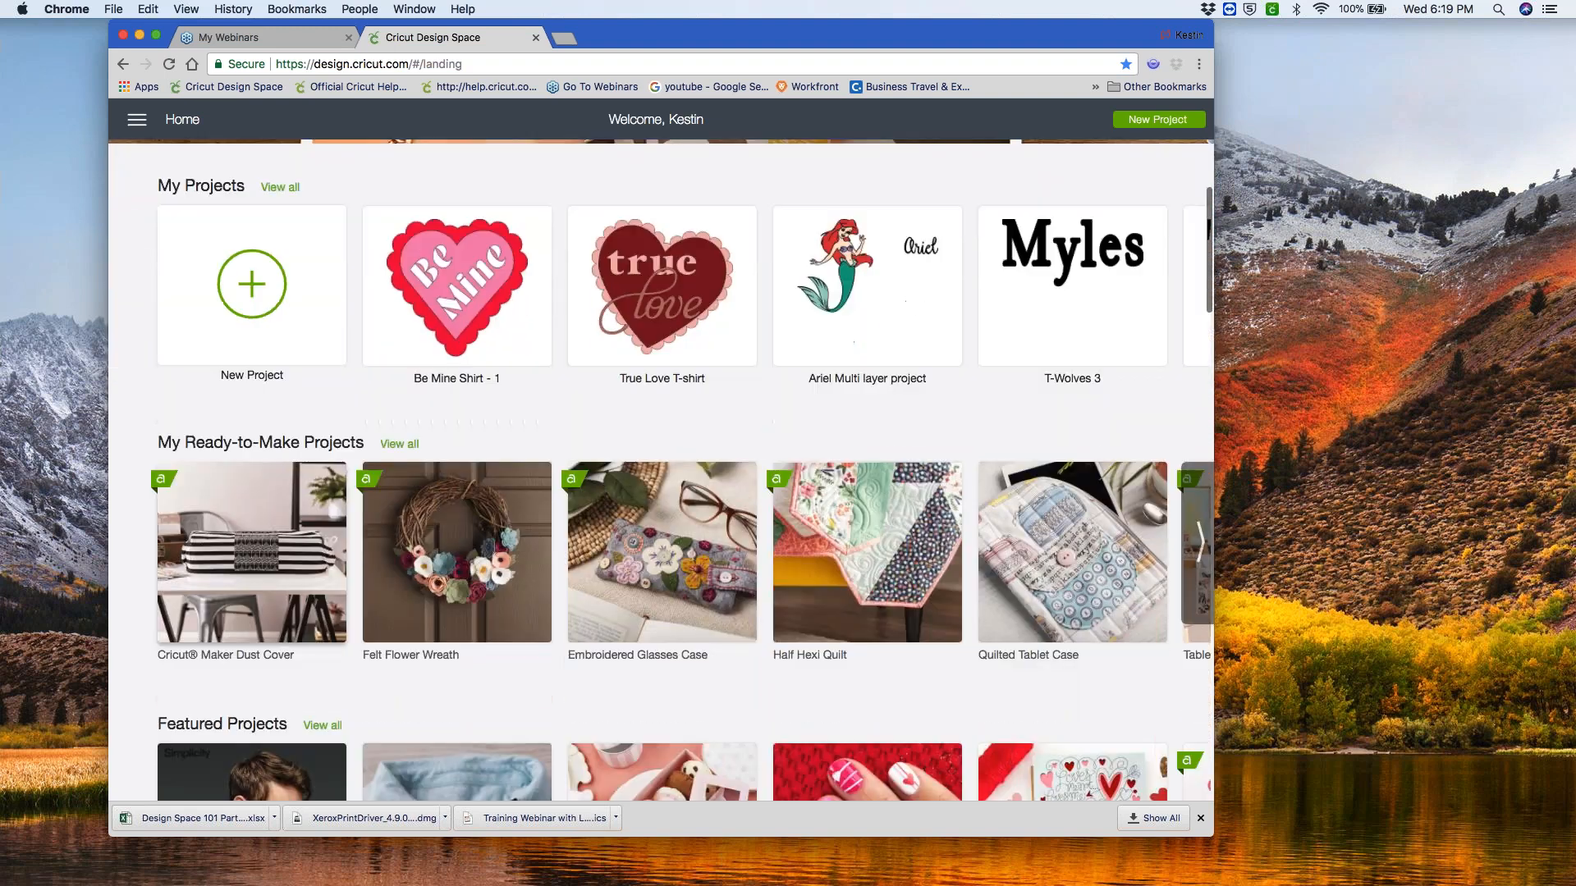
pyautogui.scroll(-2, 266, 529)
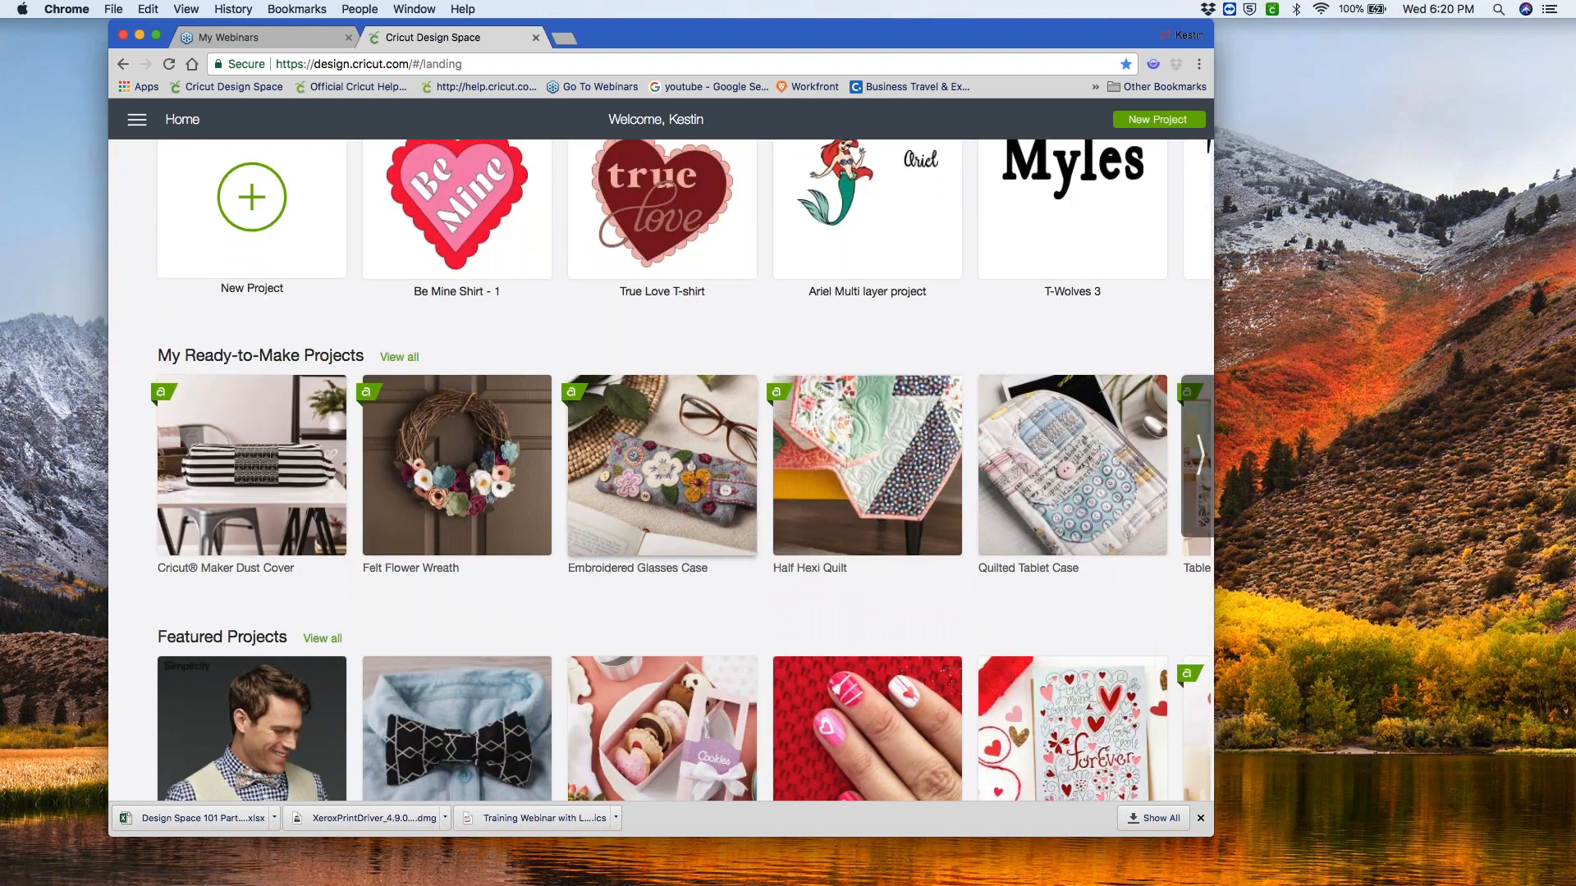
pyautogui.scroll(-1, 387, 698)
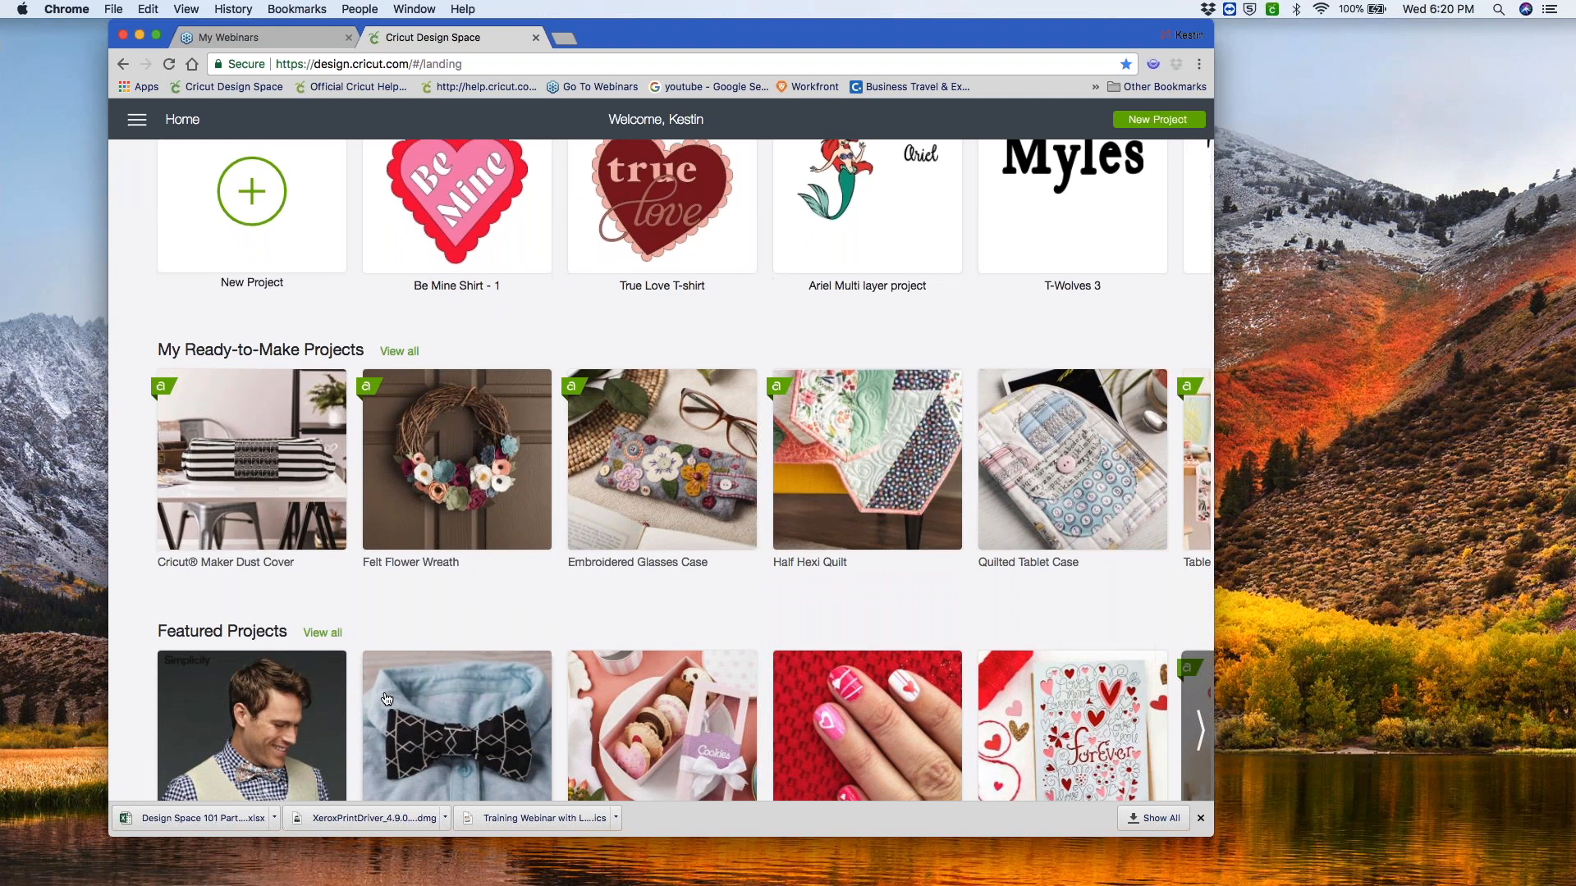
pyautogui.scroll(-5, 386, 698)
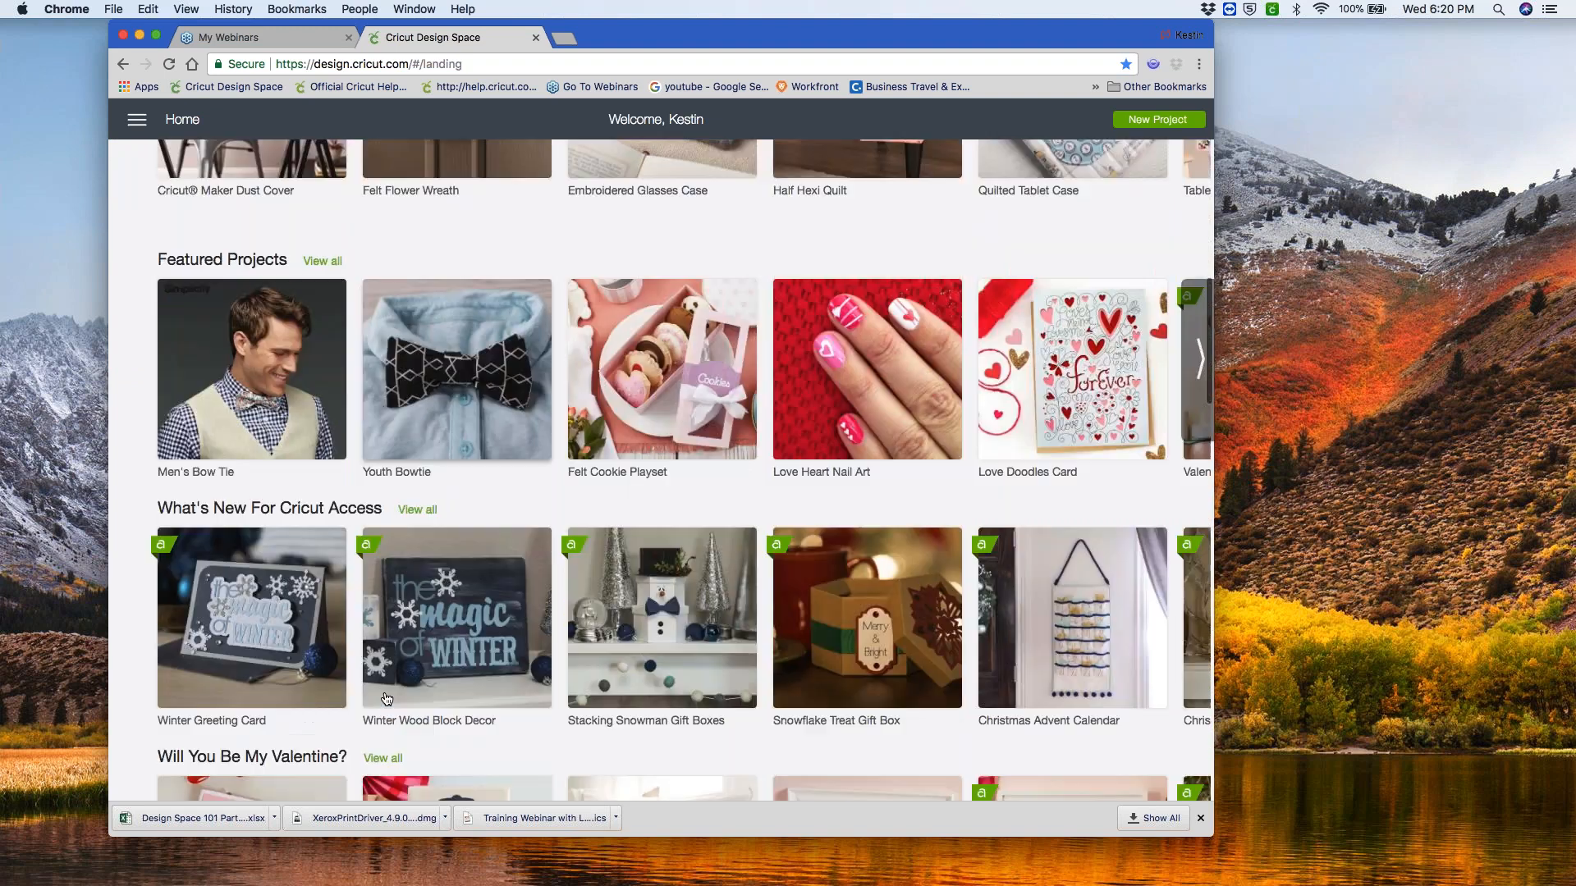
pyautogui.scroll(-7, 387, 698)
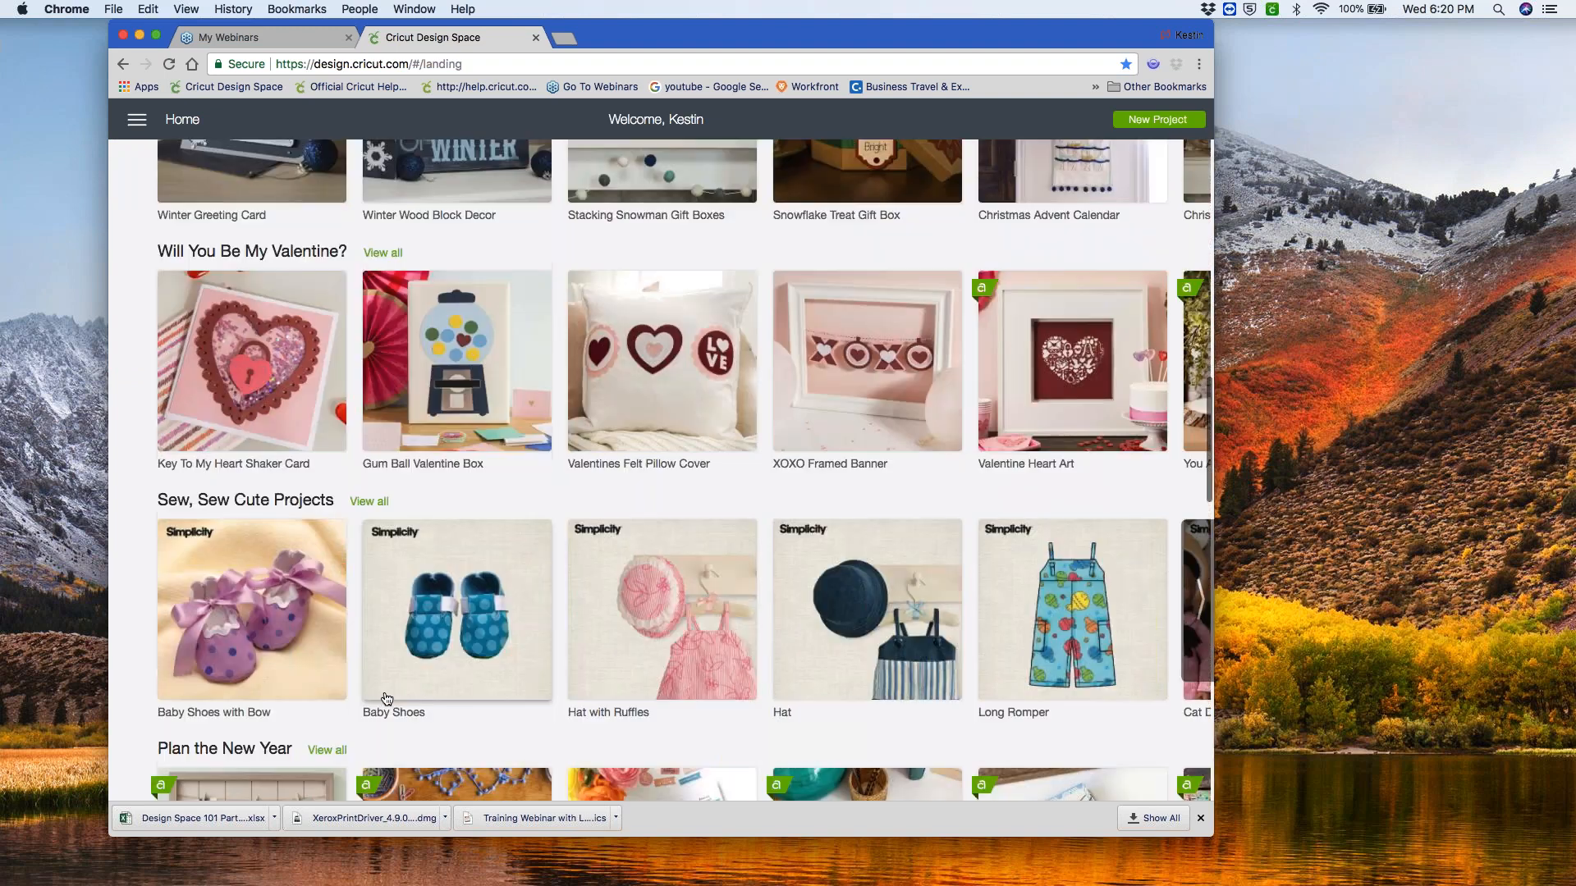
pyautogui.scroll(-3, 387, 699)
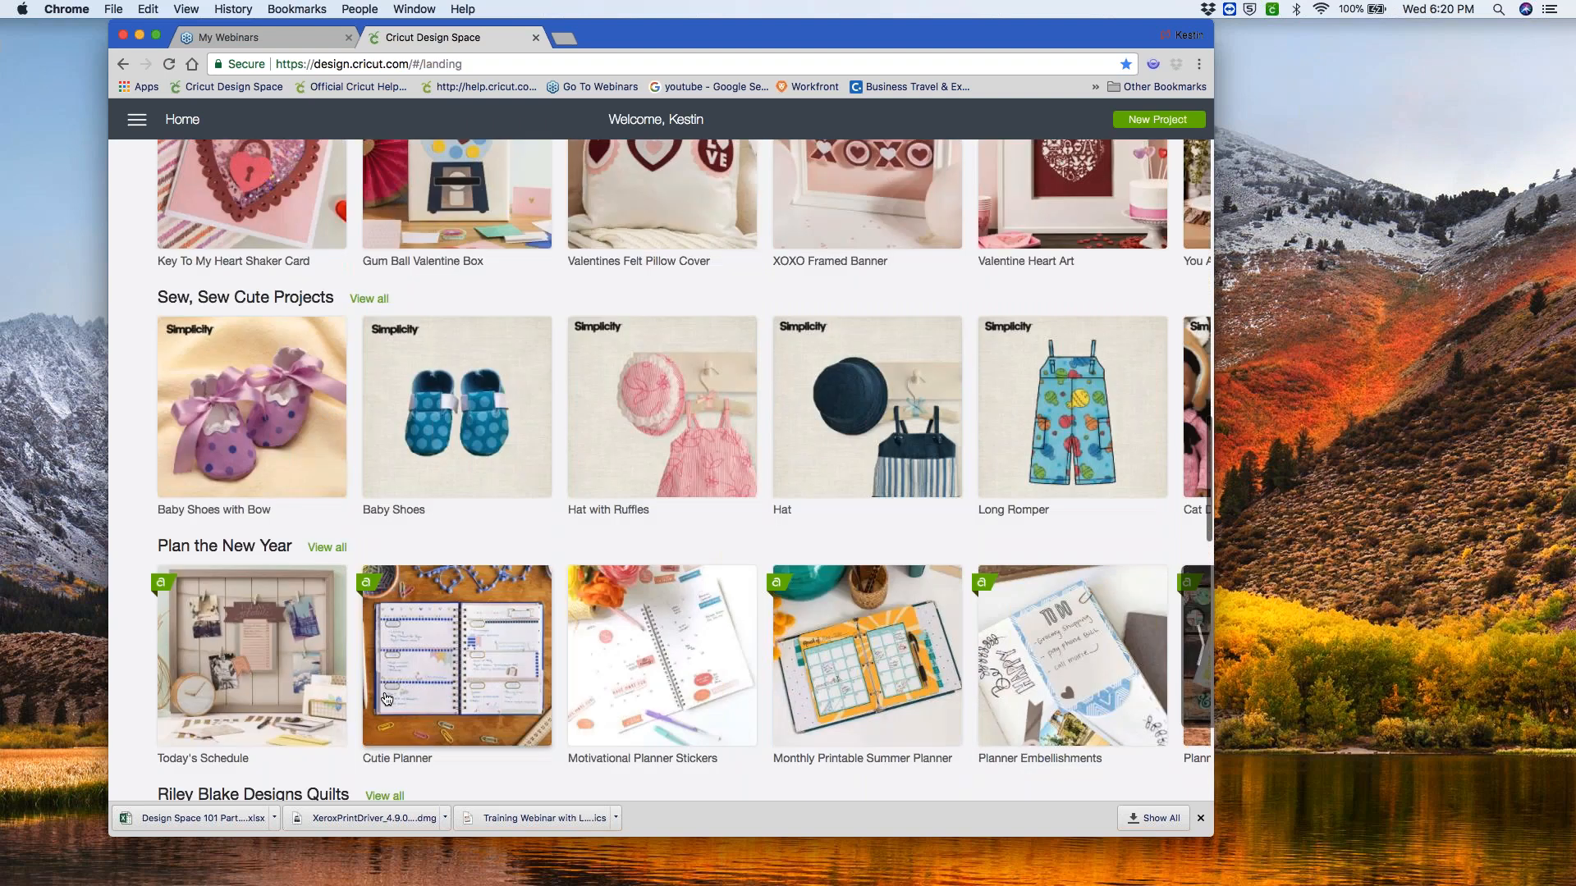
pyautogui.scroll(1, 387, 699)
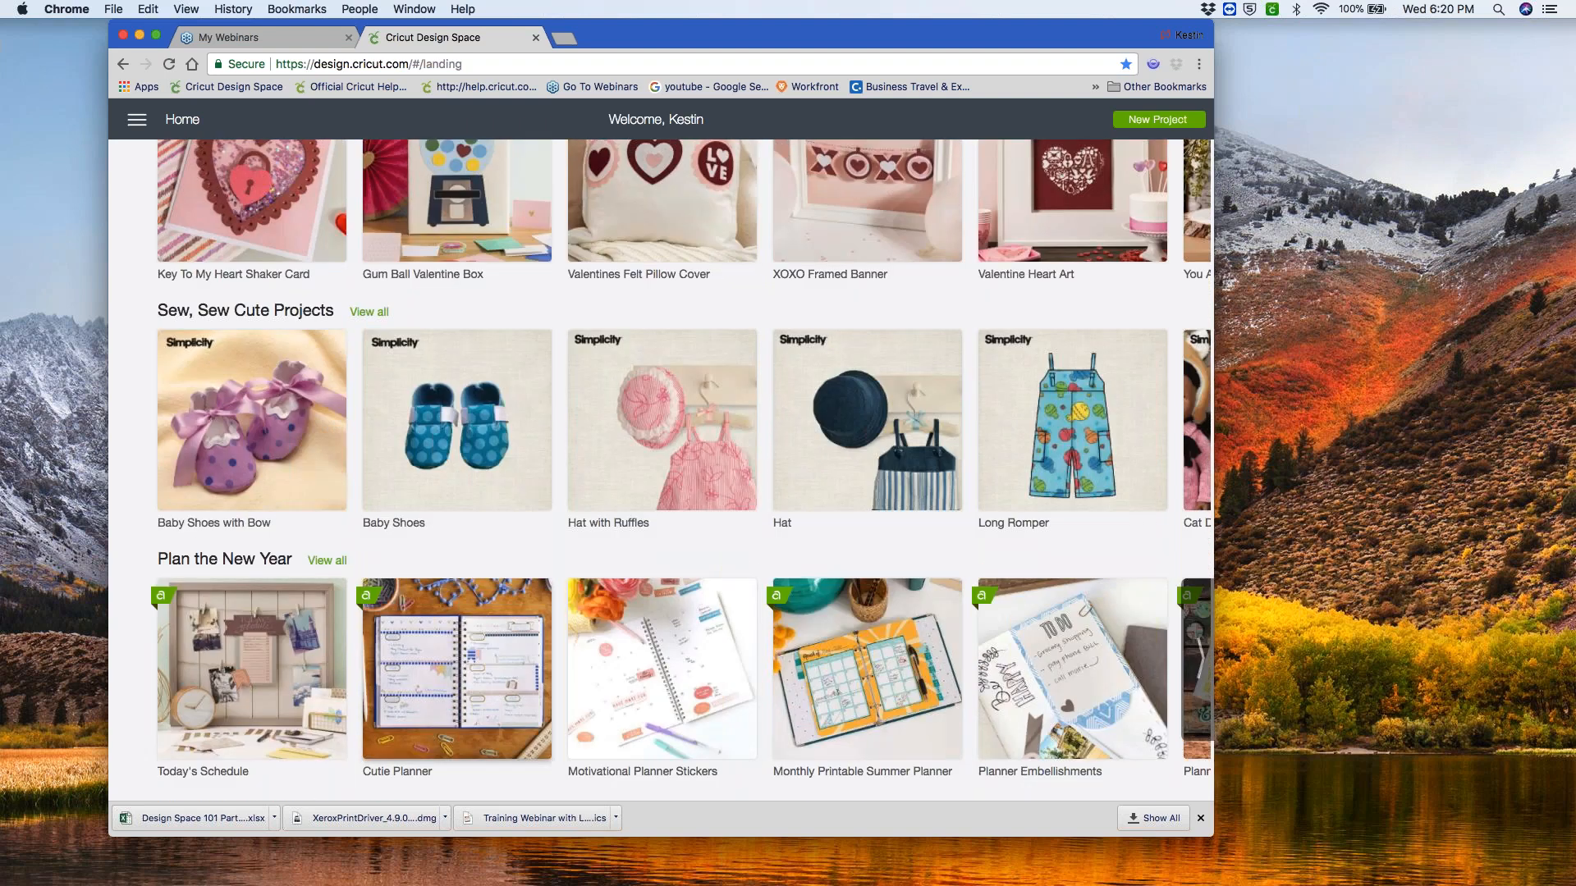
pyautogui.scroll(1, 304, 641)
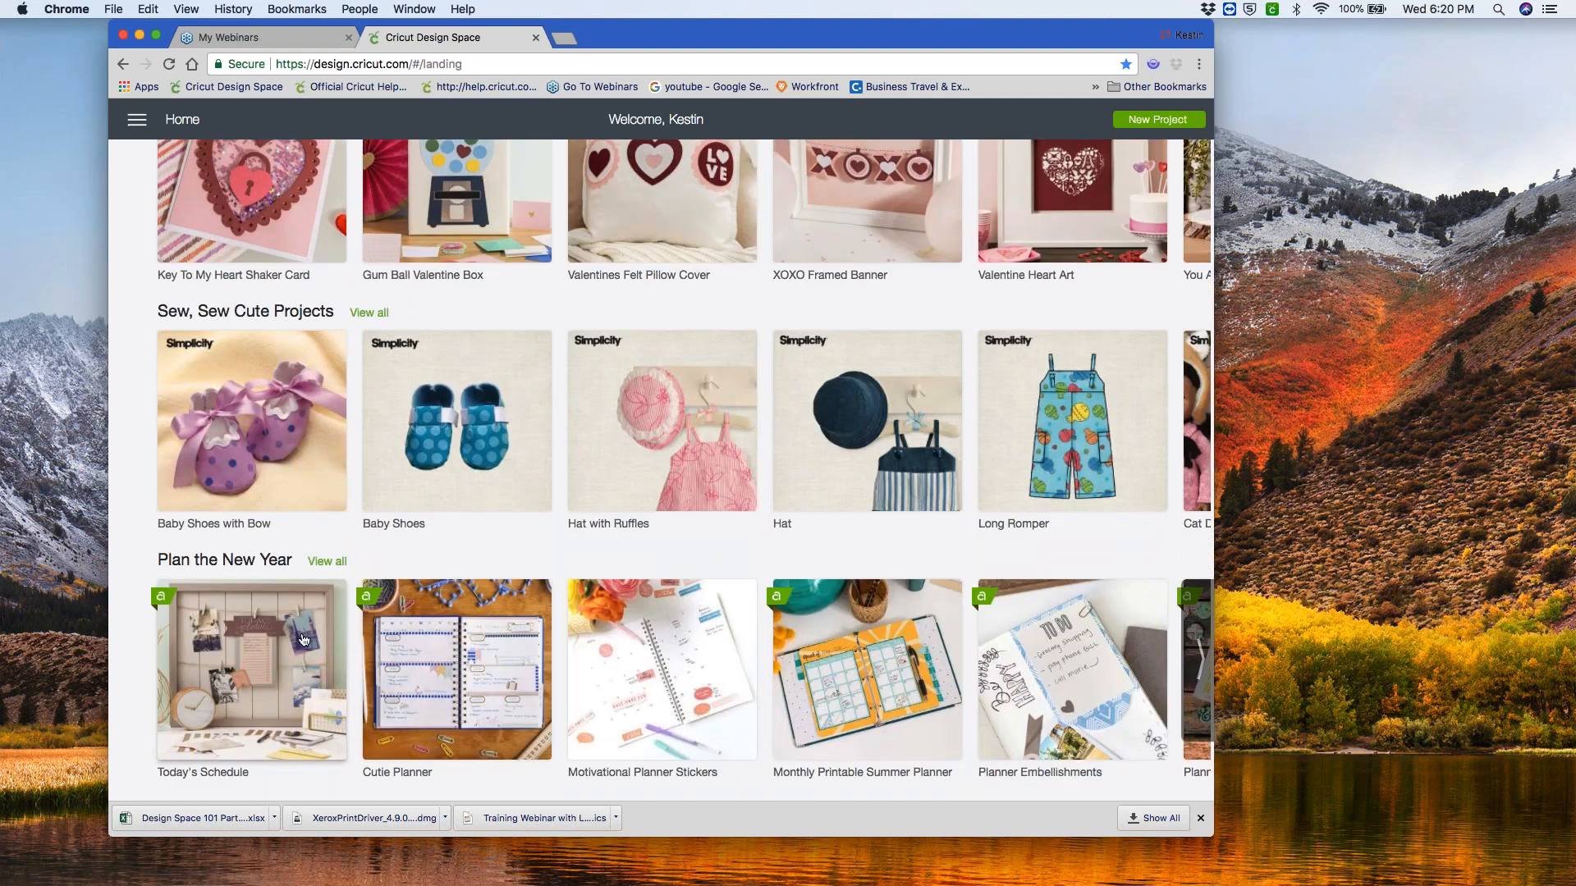
# - Browse the Sew, Sew Cute Projects row through to its end and go back to the start of the row
pyautogui.scroll(5, 303, 641)
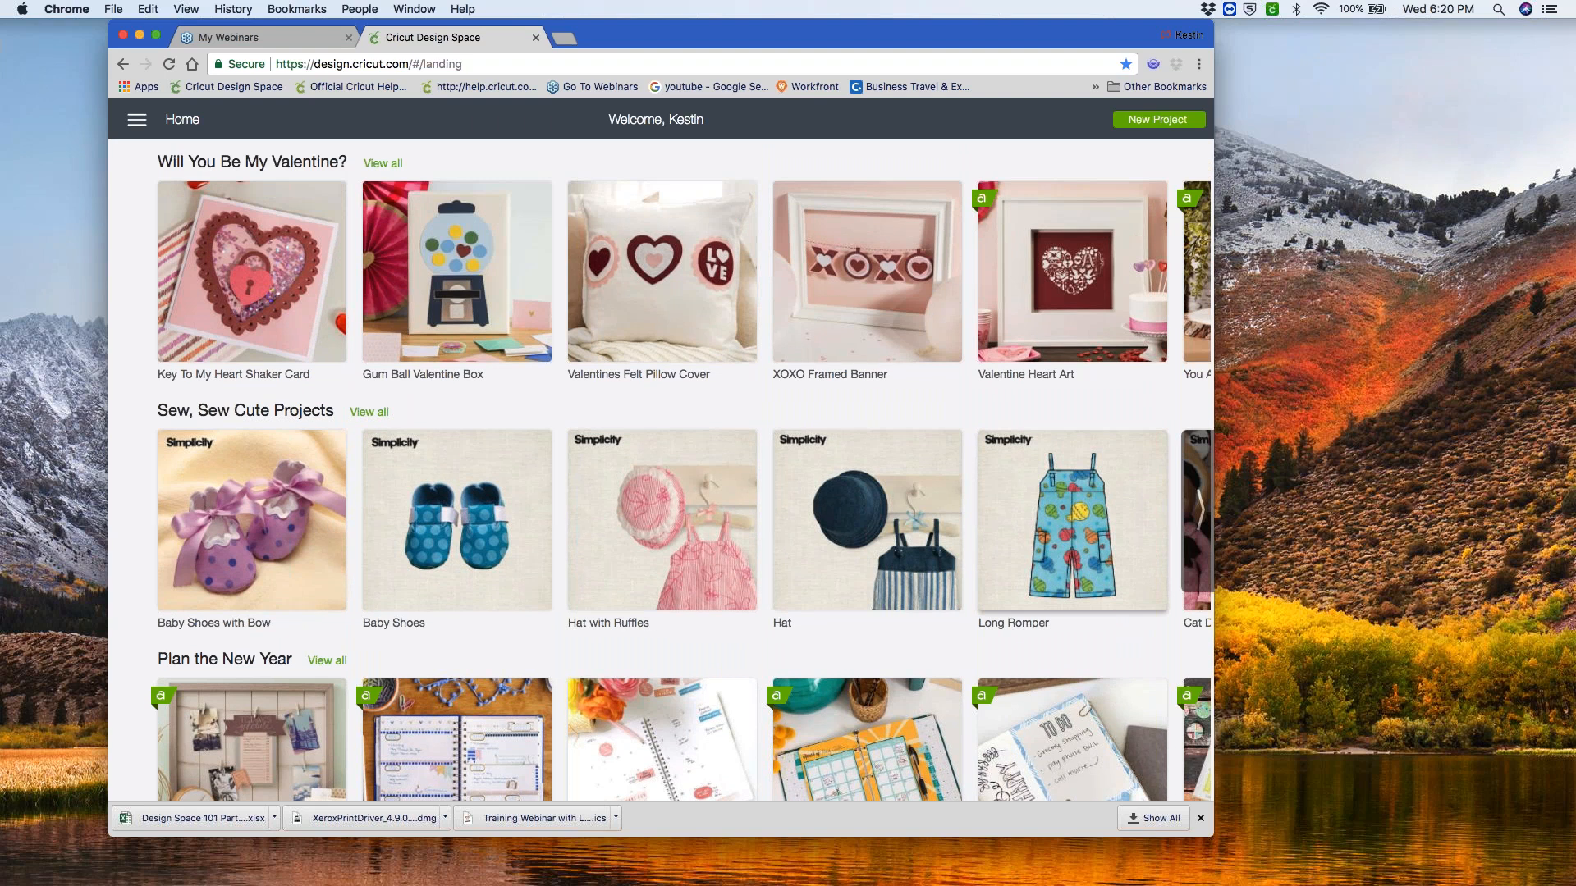
pyautogui.click(1197, 513)
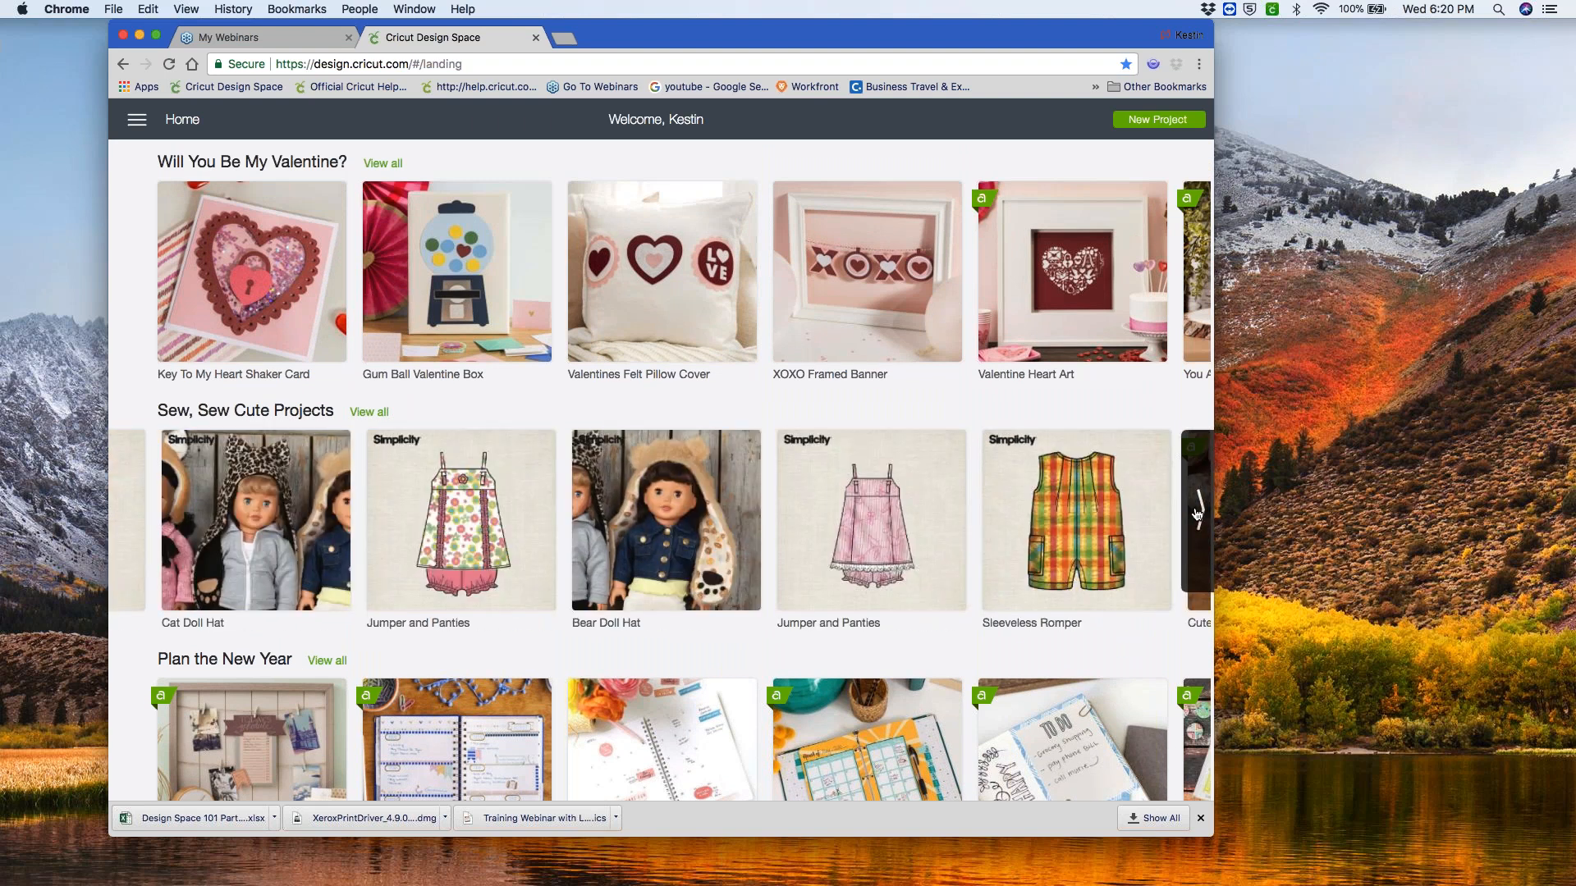
pyautogui.click(1196, 513)
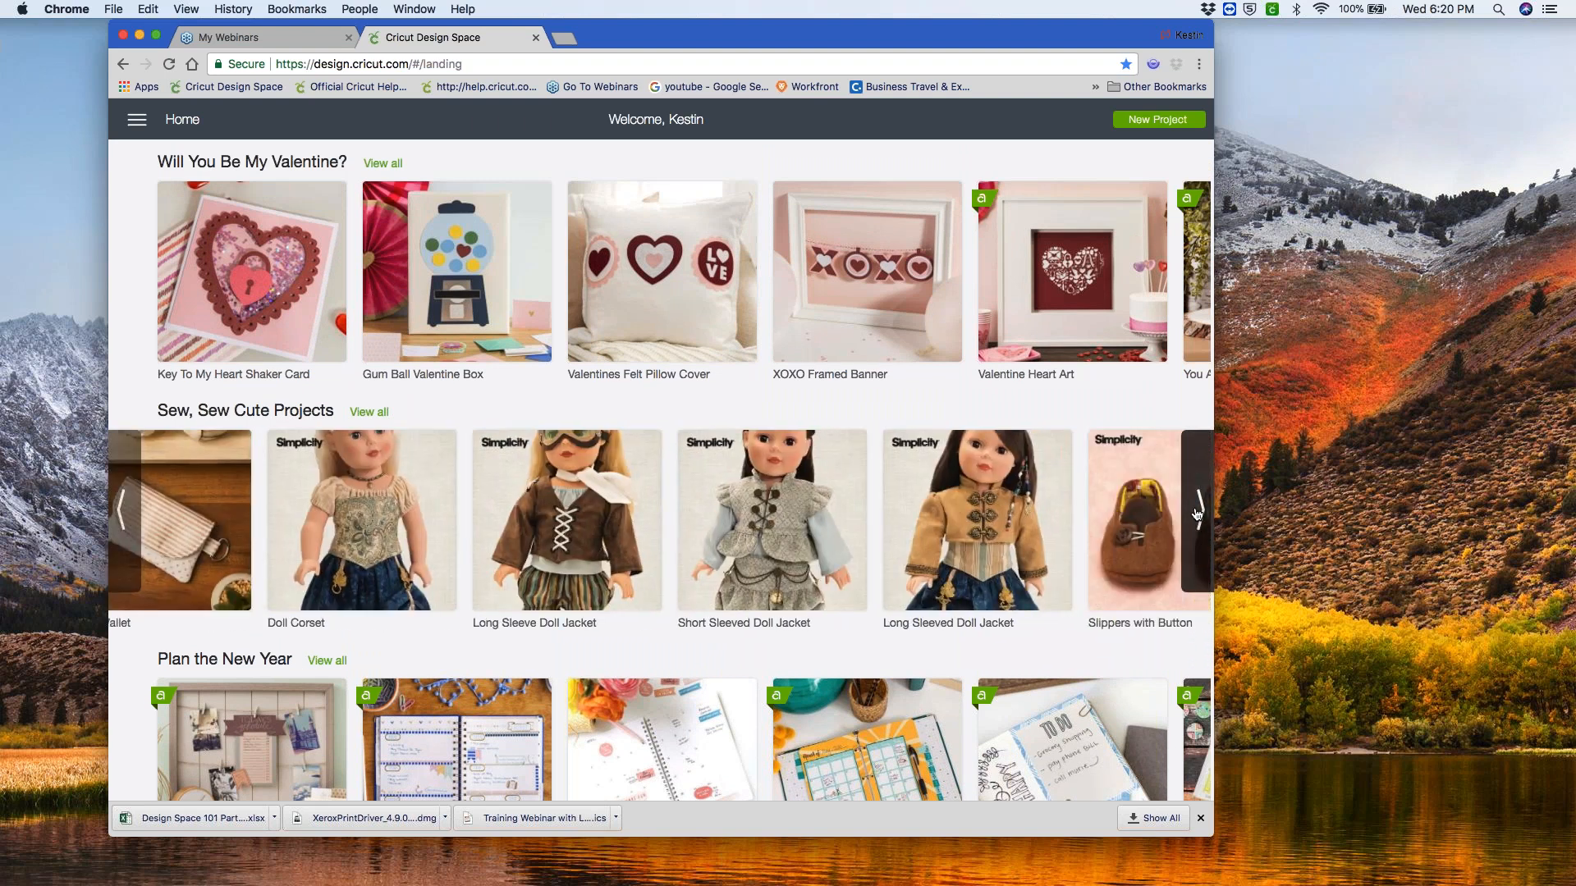
pyautogui.click(1196, 513)
pyautogui.click(1196, 513)
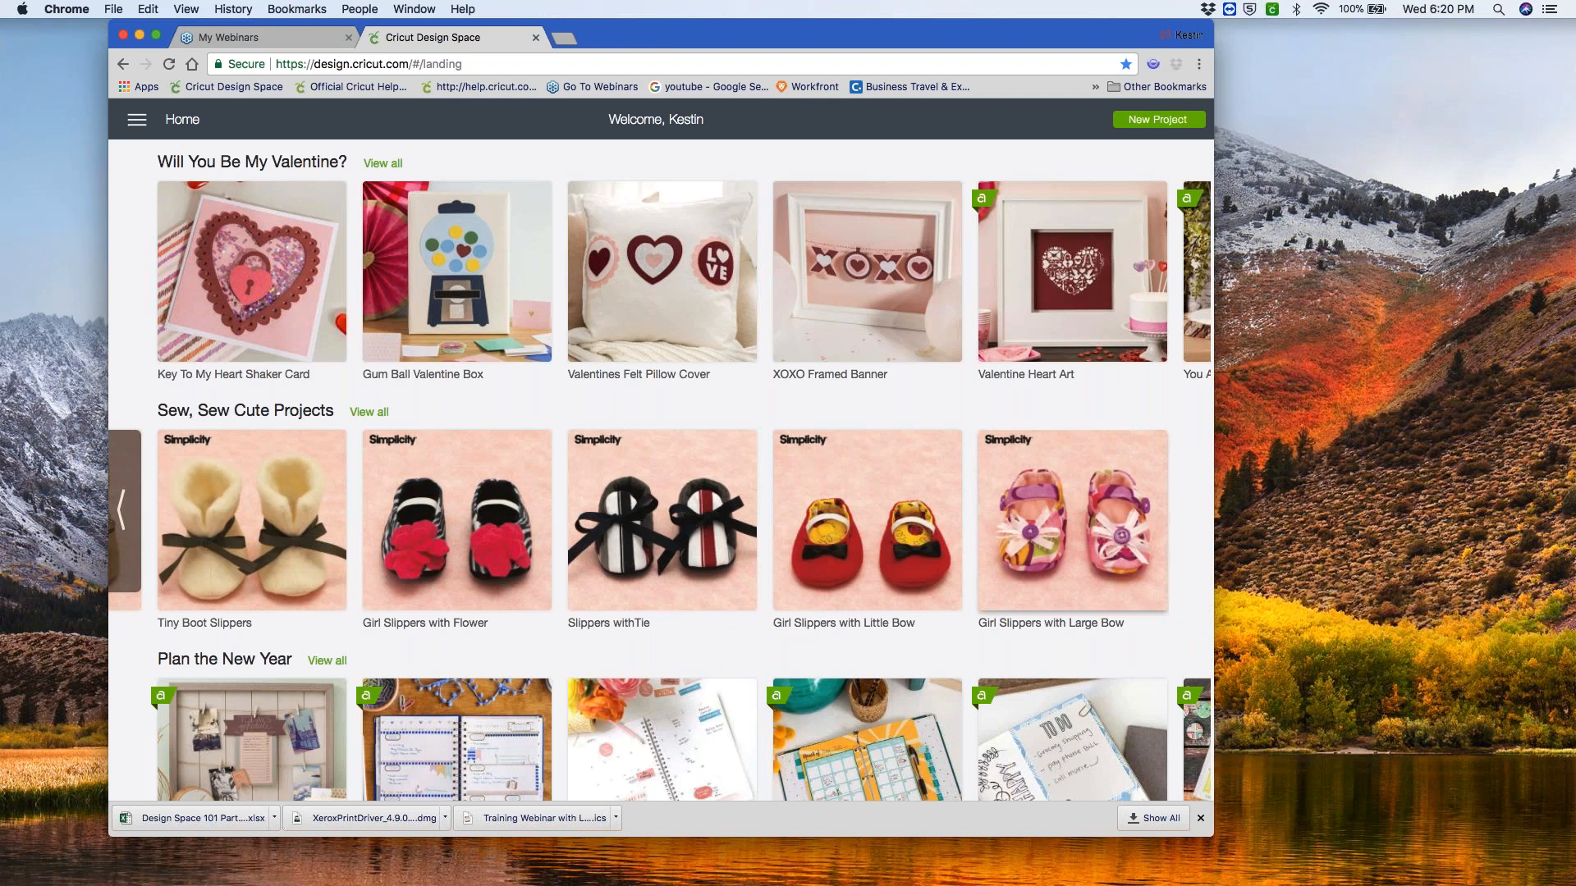
pyautogui.click(123, 509)
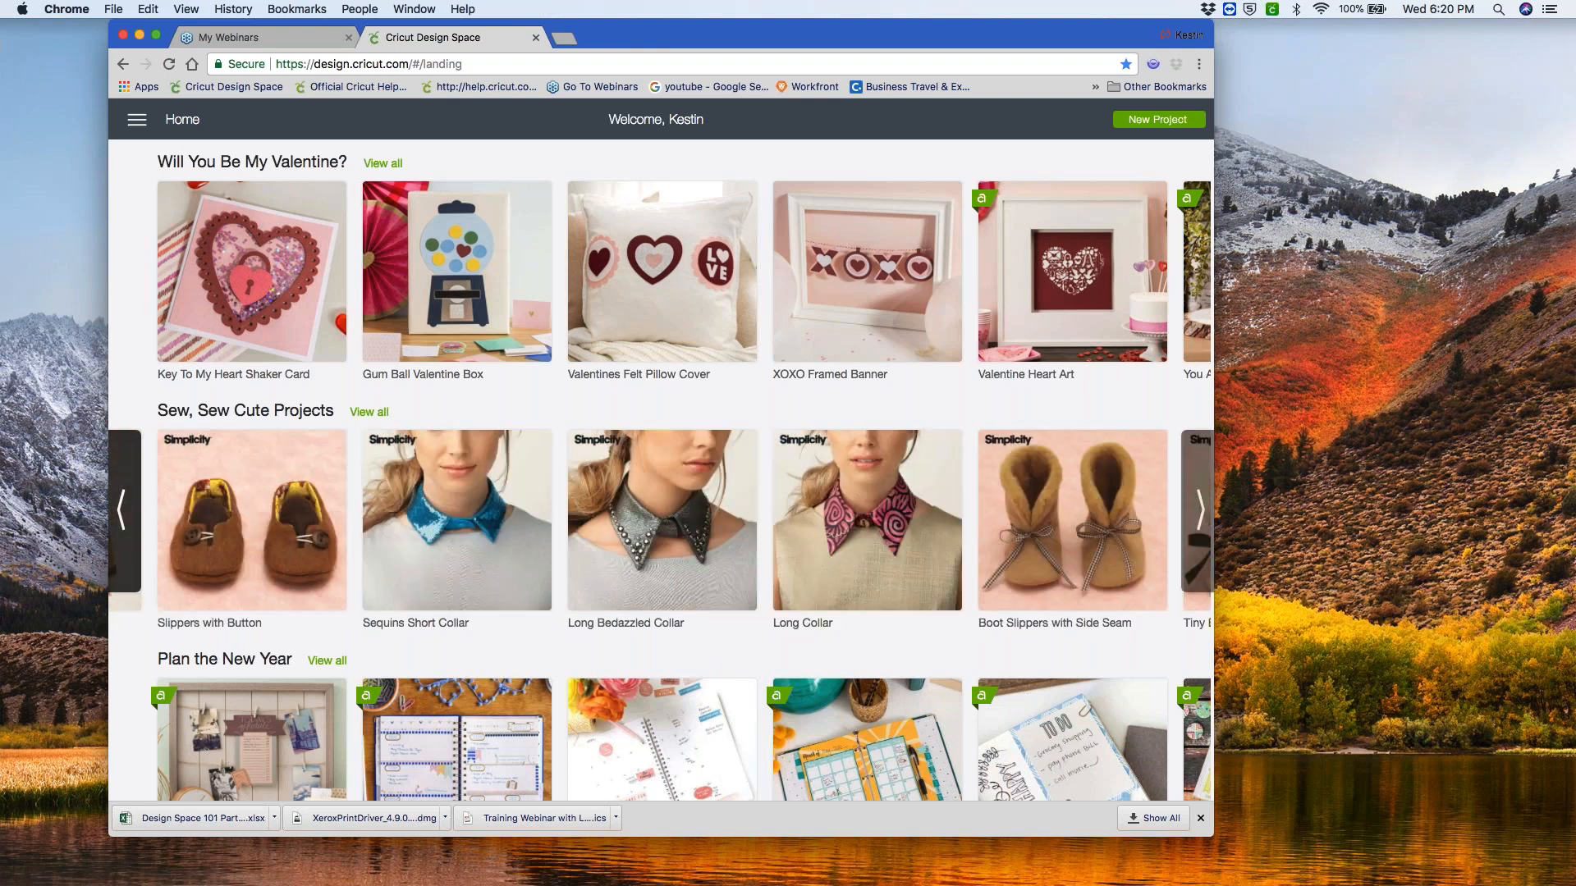
pyautogui.click(123, 509)
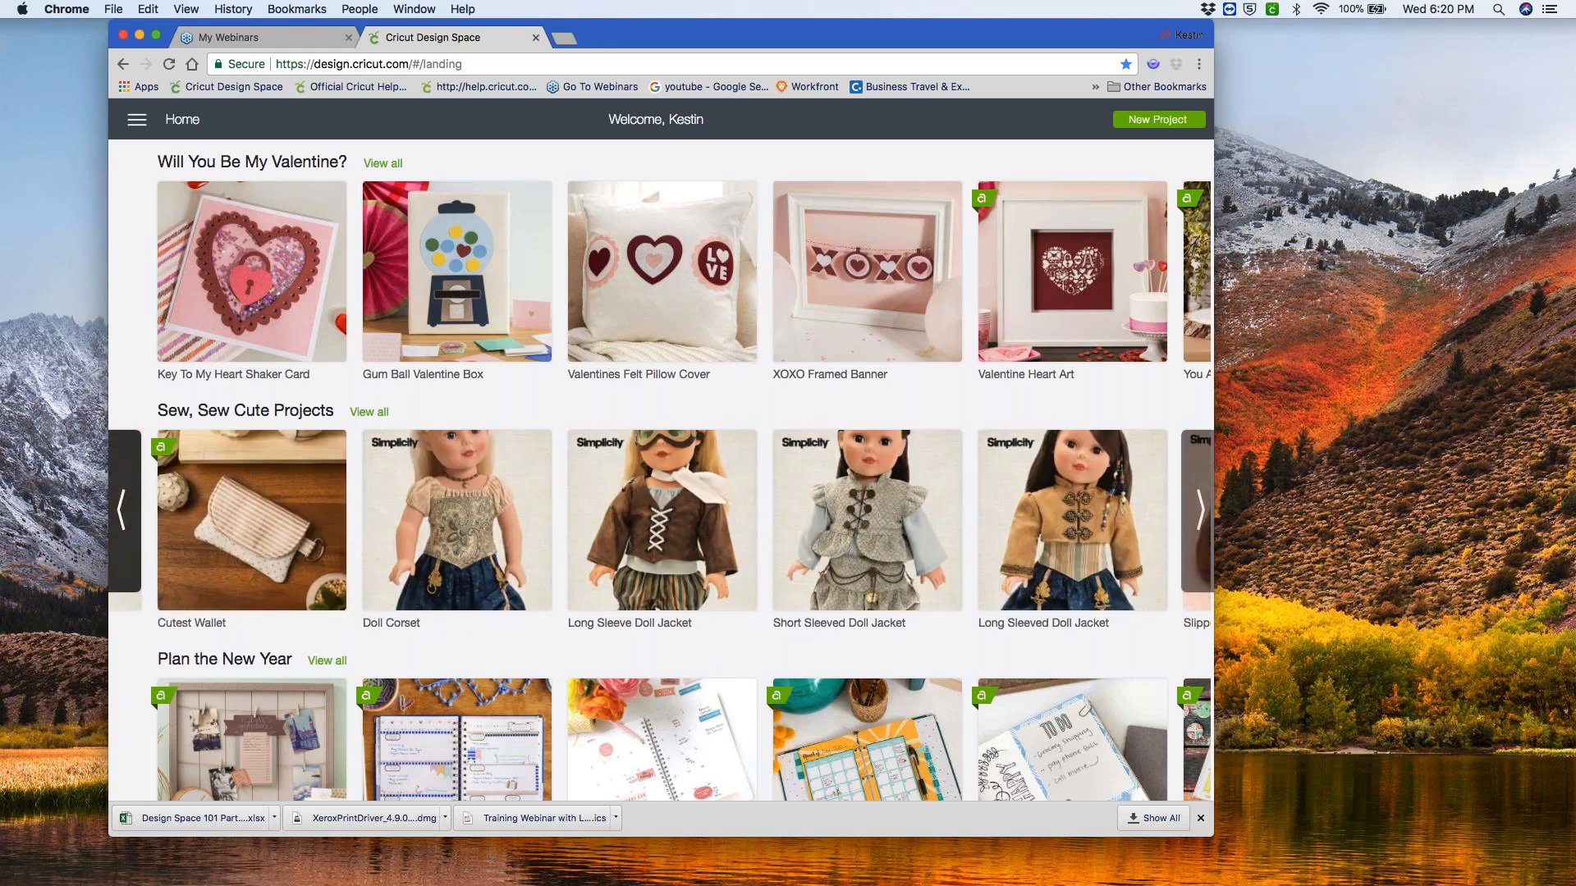
pyautogui.click(123, 509)
pyautogui.click(123, 509)
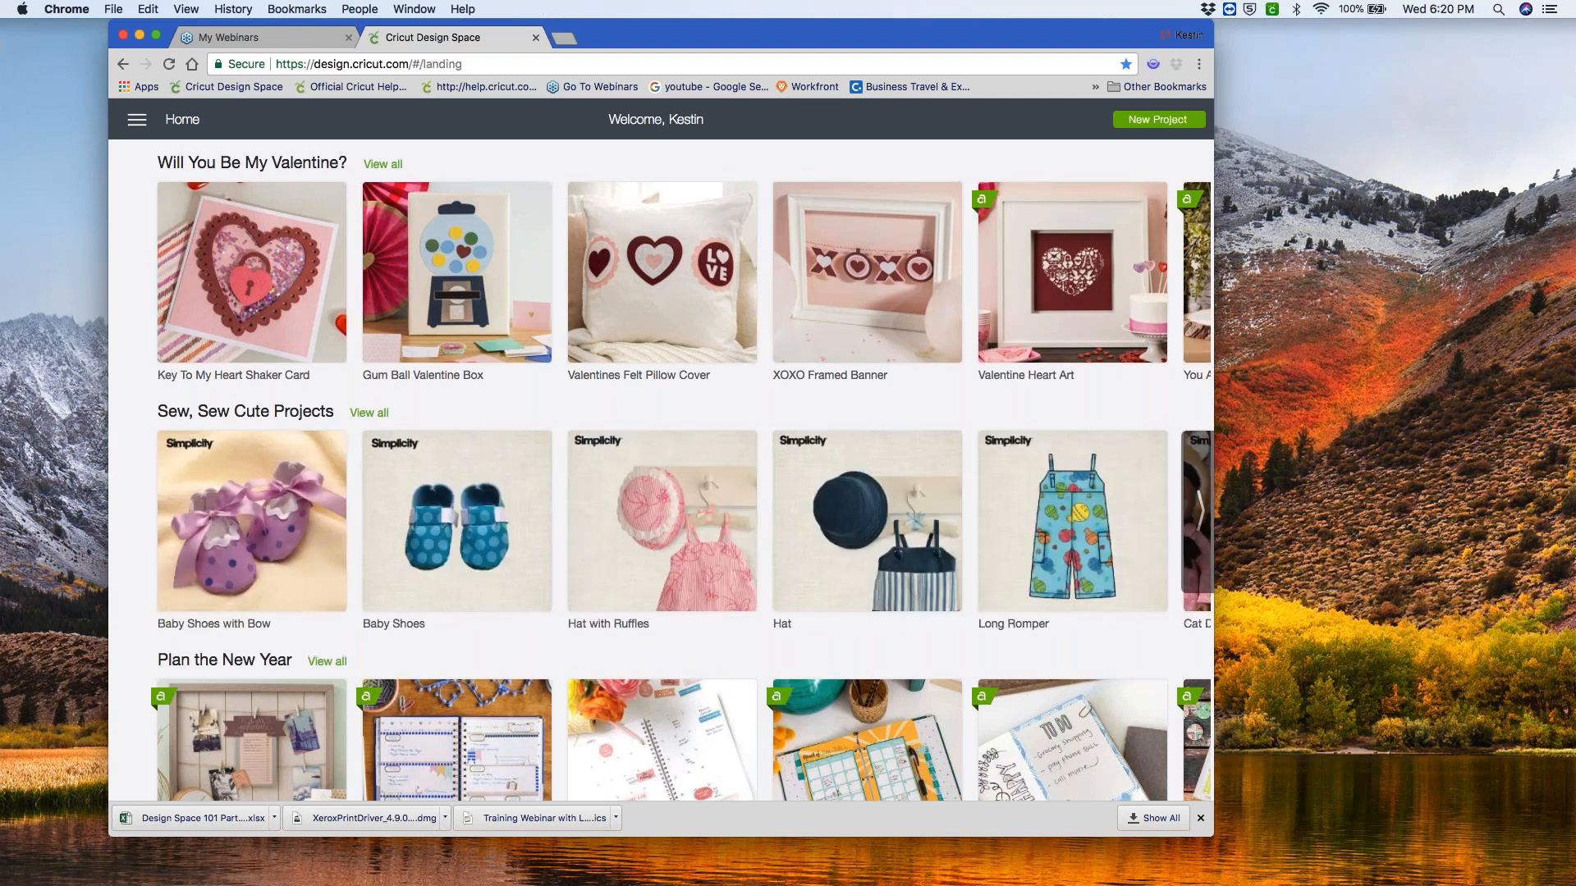
# - Browse the Will You Be My Valentine? row forward, return to its start, and advance it again to the You Are My Adventure Card
pyautogui.scroll(1, 682, 473)
pyautogui.scroll(5, 661, 471)
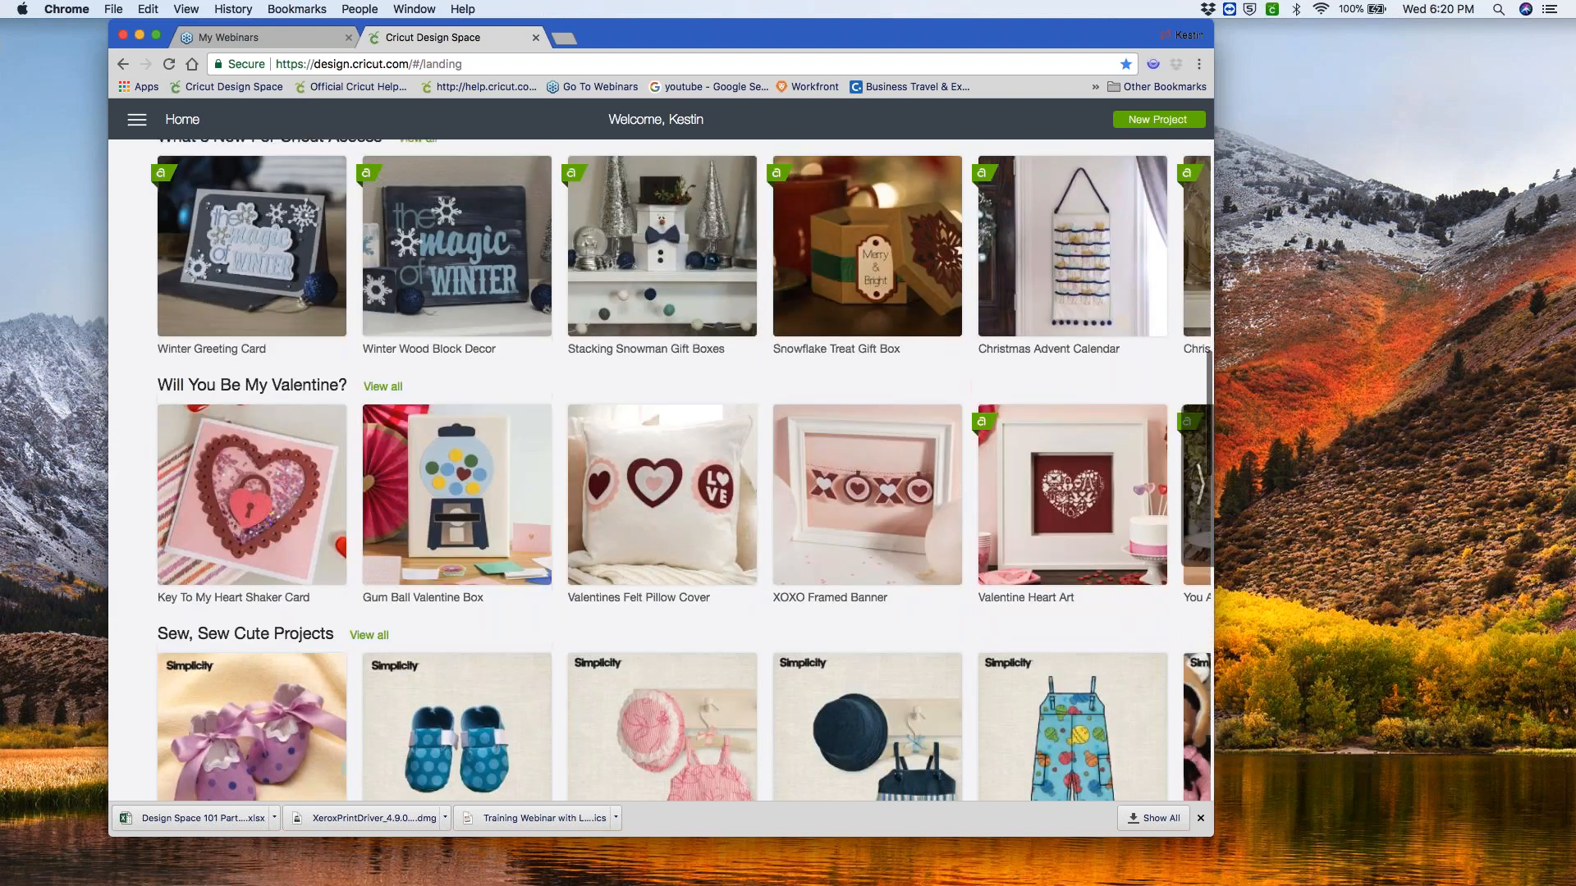
pyautogui.scroll(2, 1200, 578)
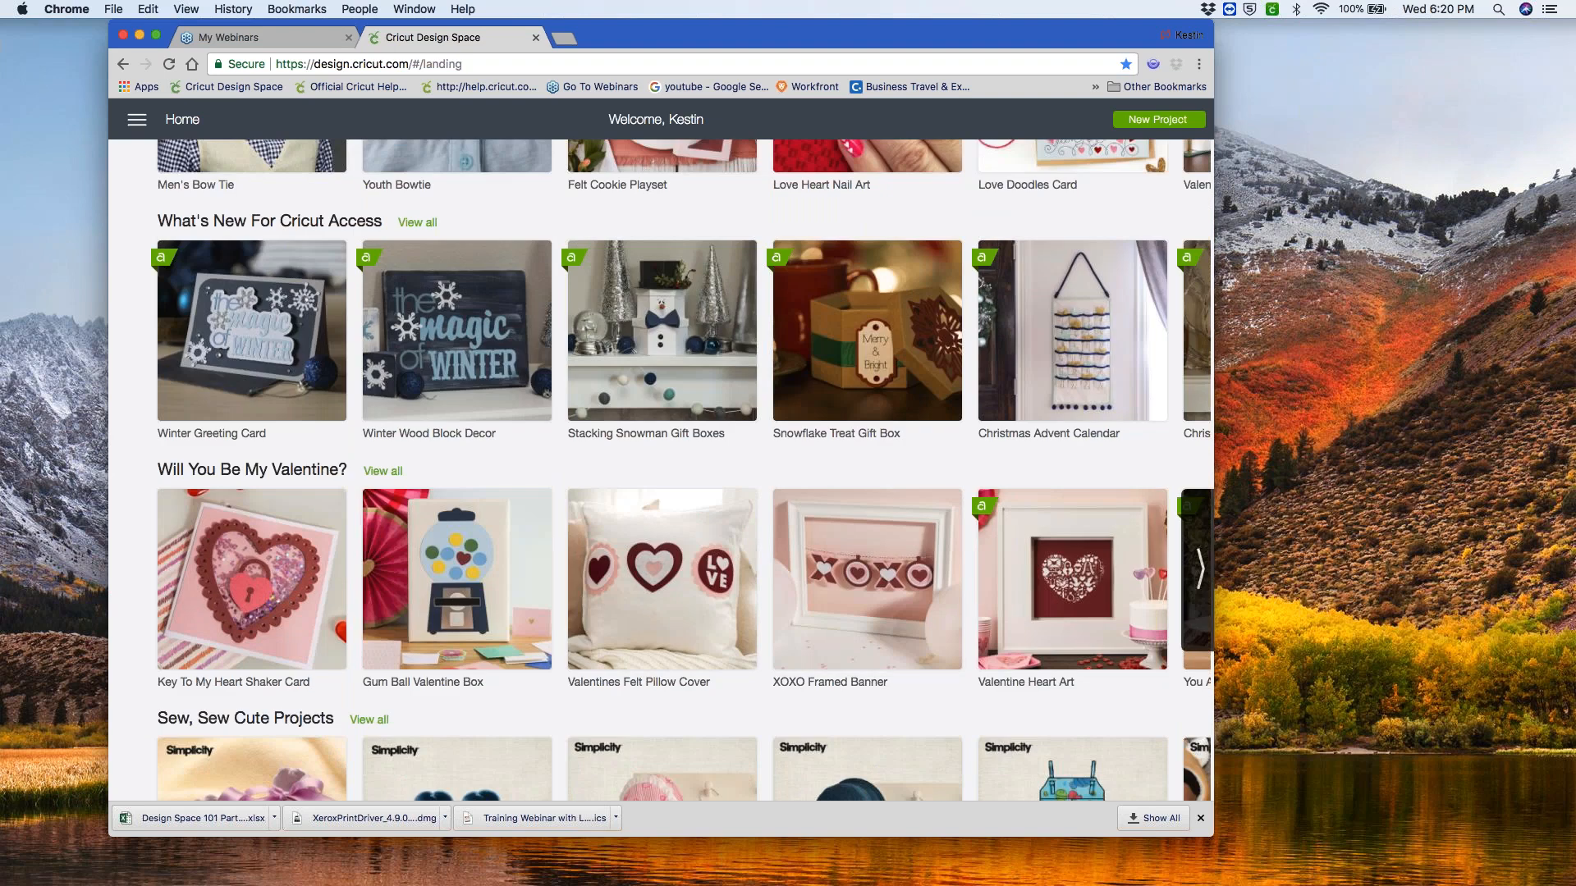
pyautogui.click(1200, 578)
pyautogui.click(1200, 578)
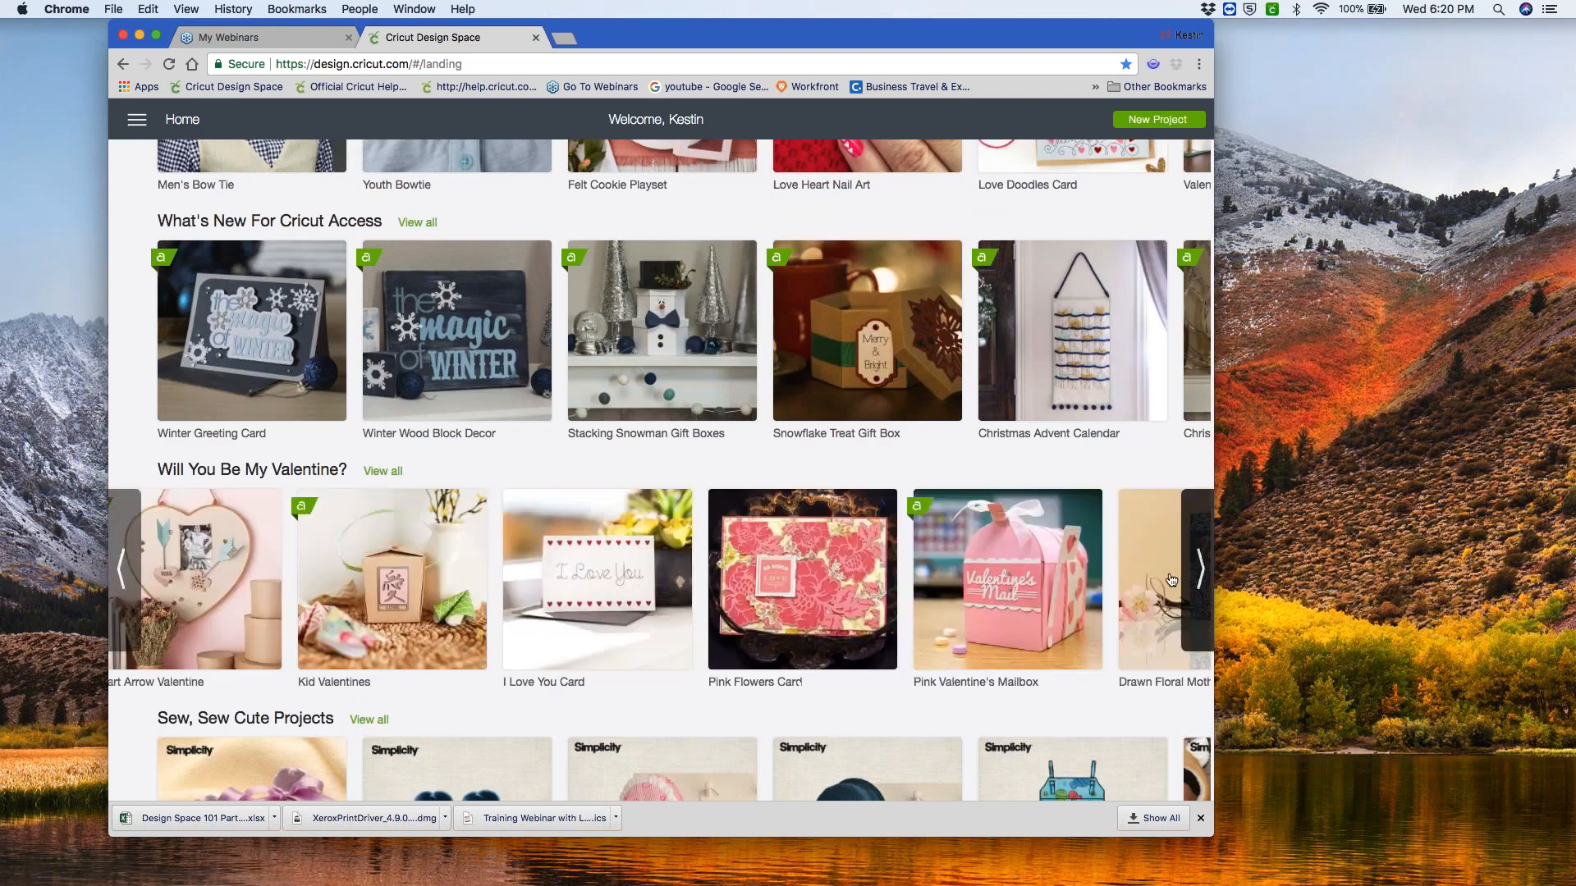
pyautogui.click(121, 571)
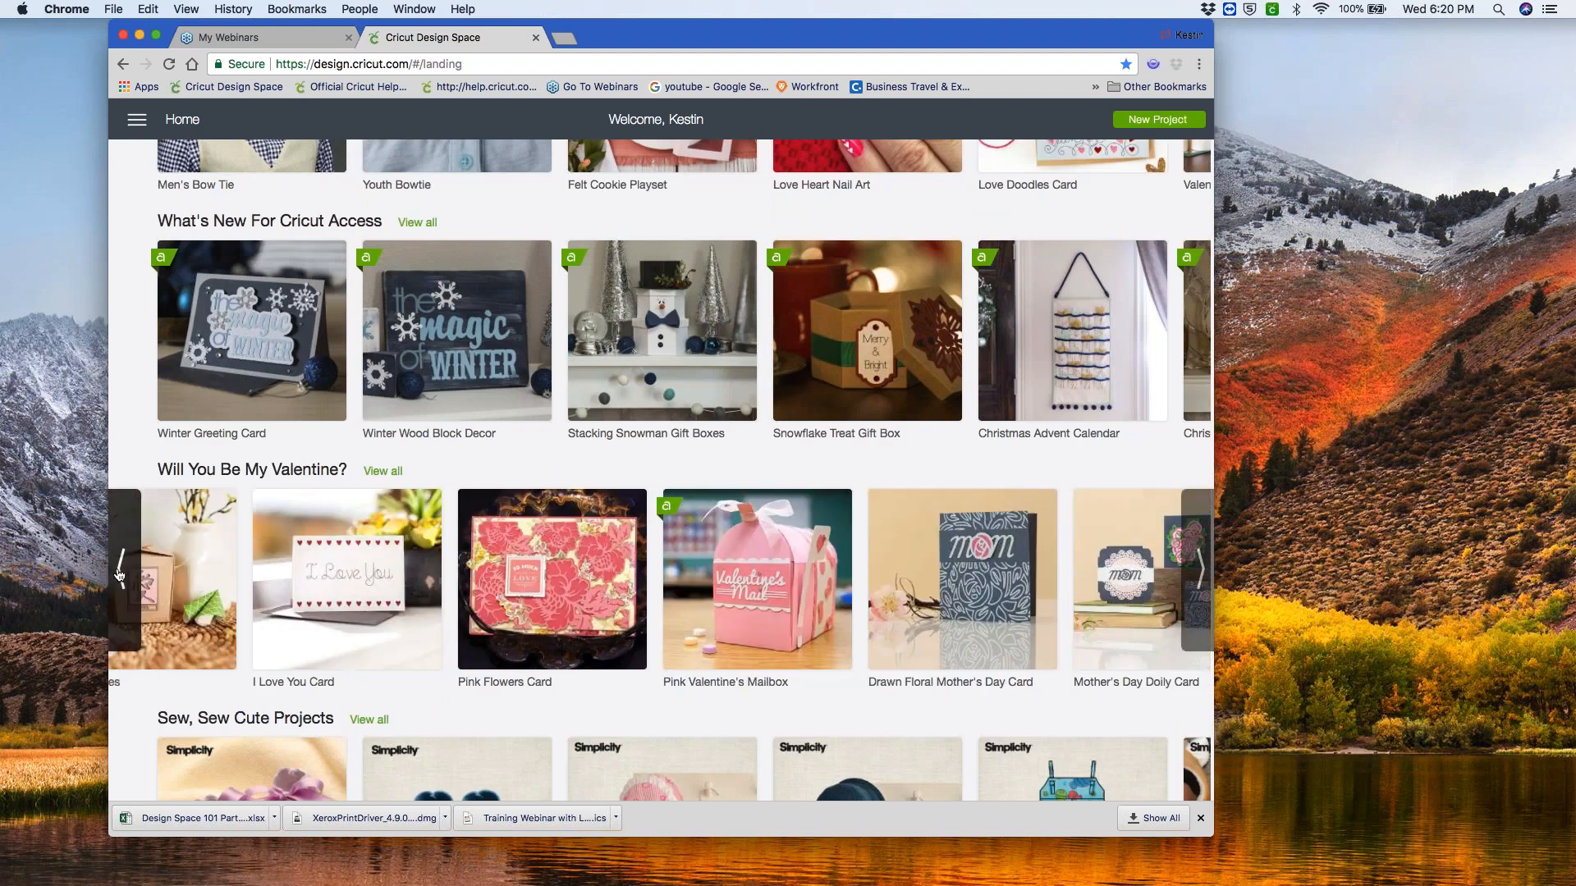
pyautogui.click(121, 572)
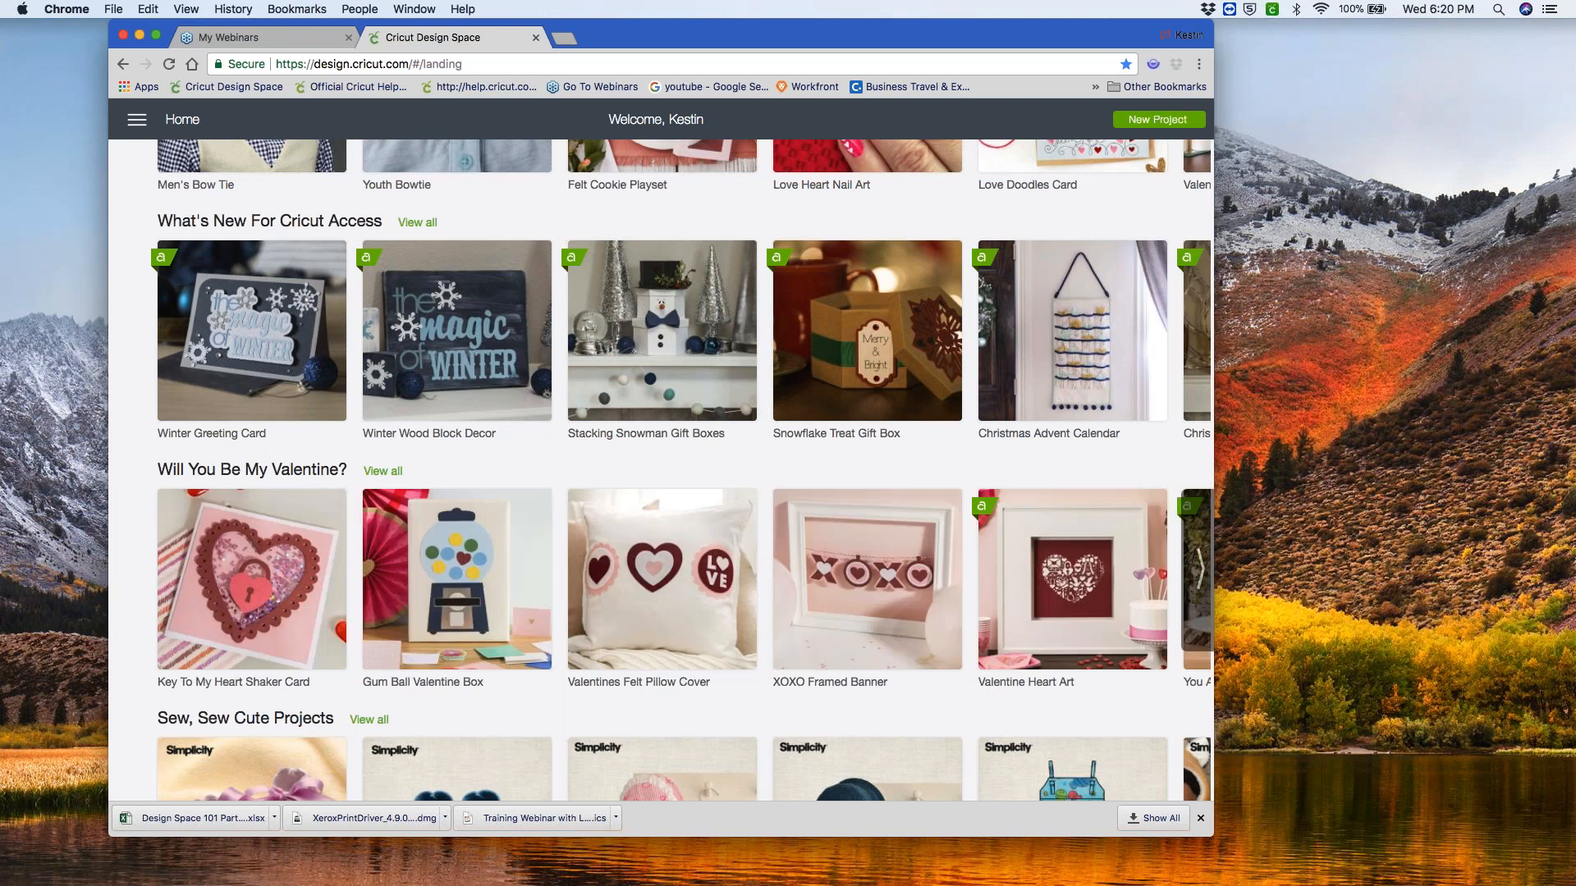
pyautogui.click(1202, 576)
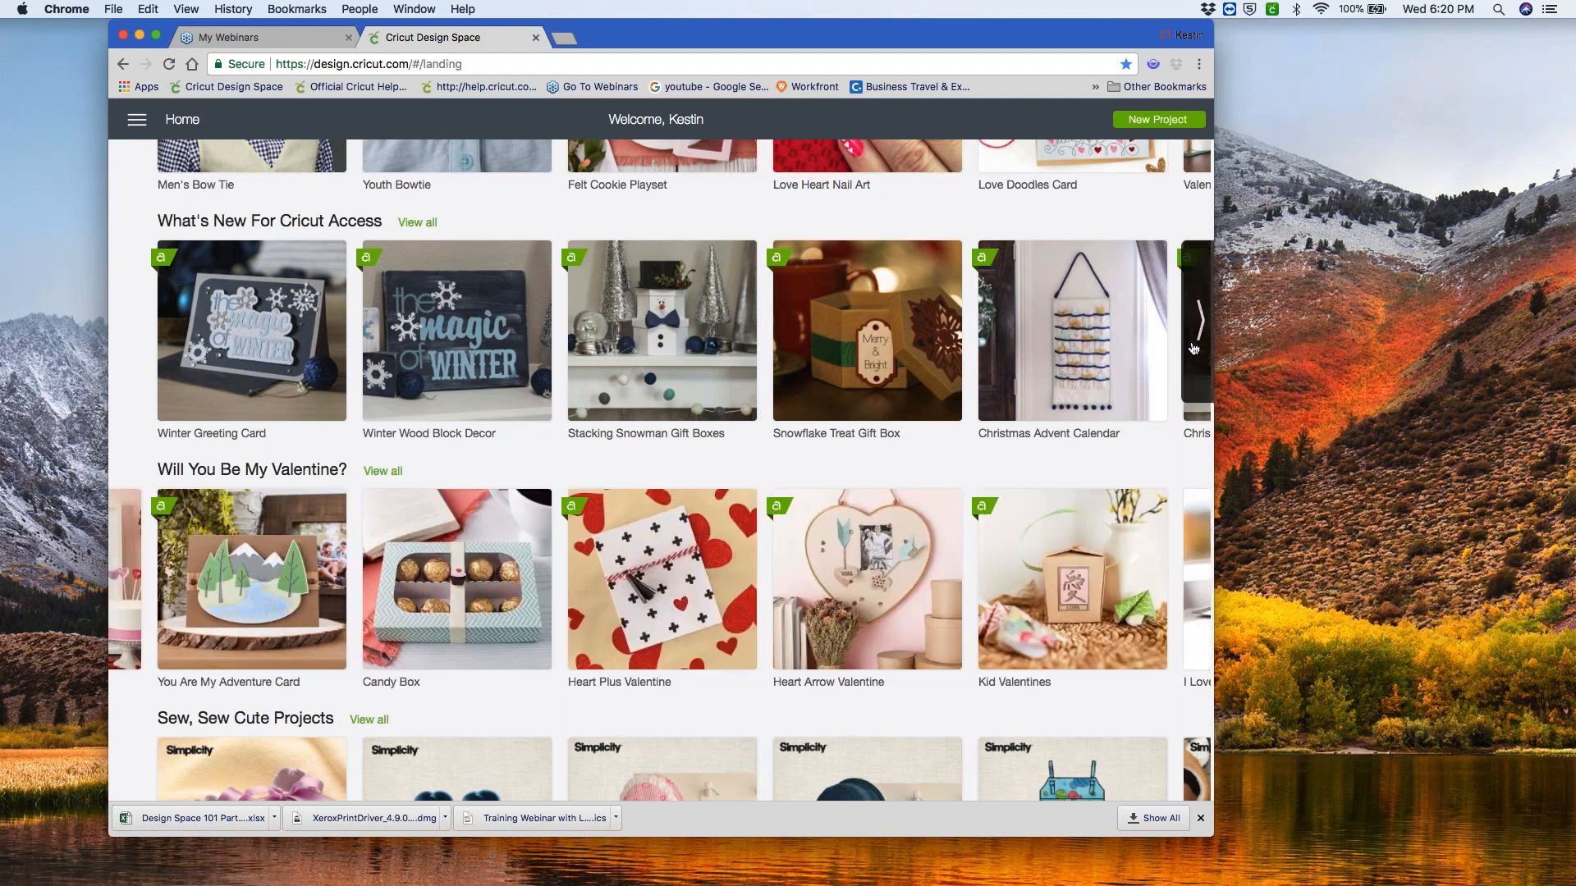
# - Browse the Featured Projects row forward to its last projects
pyautogui.scroll(3, 1194, 348)
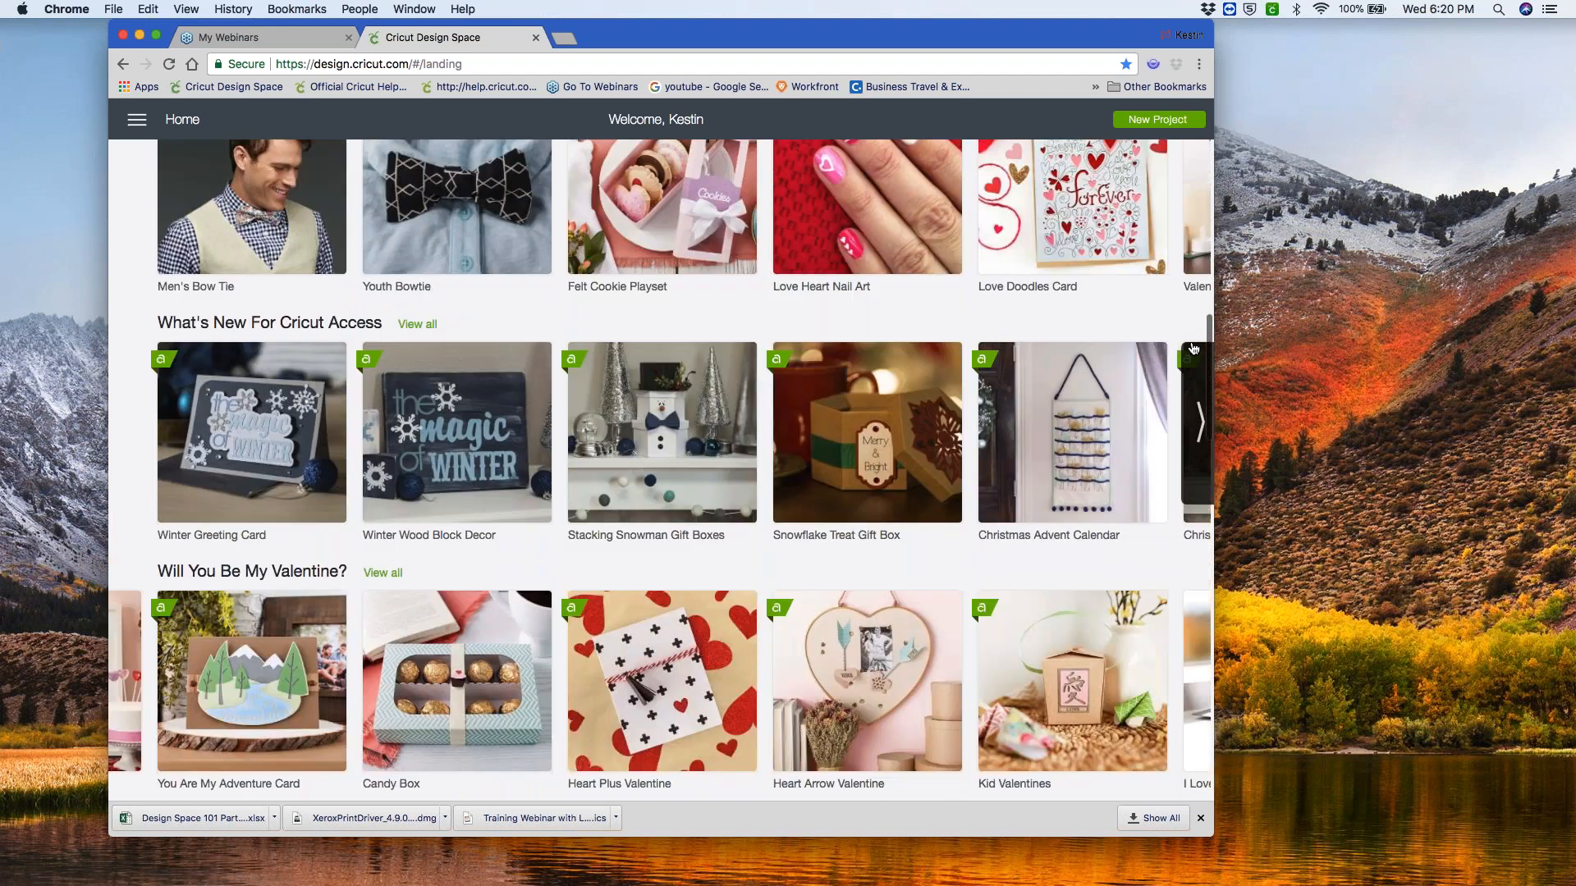
pyautogui.scroll(2, 1193, 348)
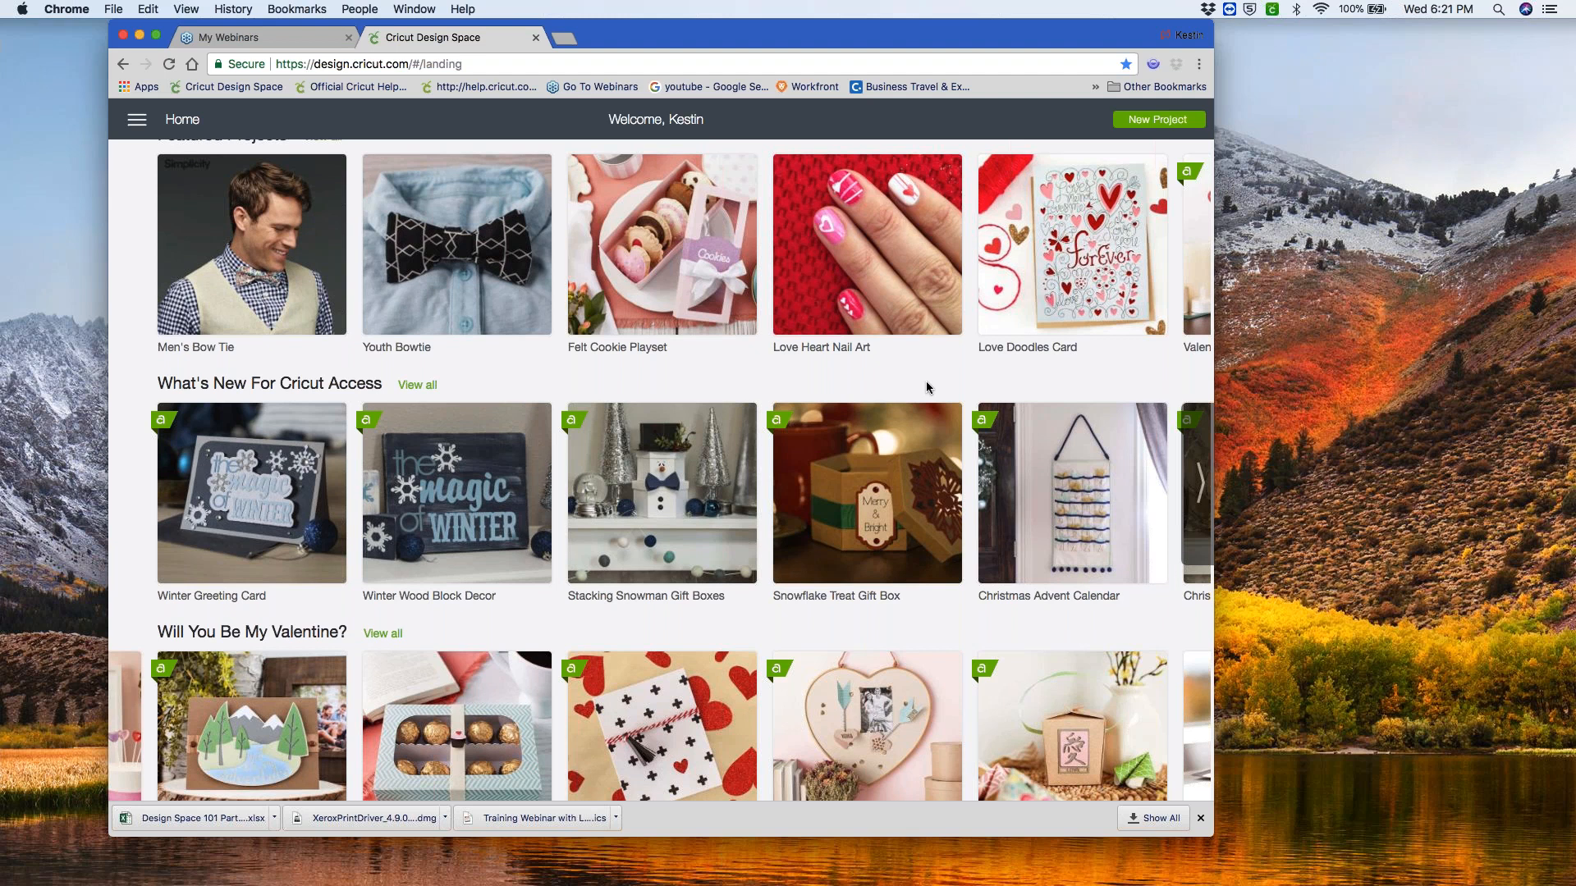
pyautogui.scroll(3, 928, 388)
pyautogui.click(1201, 396)
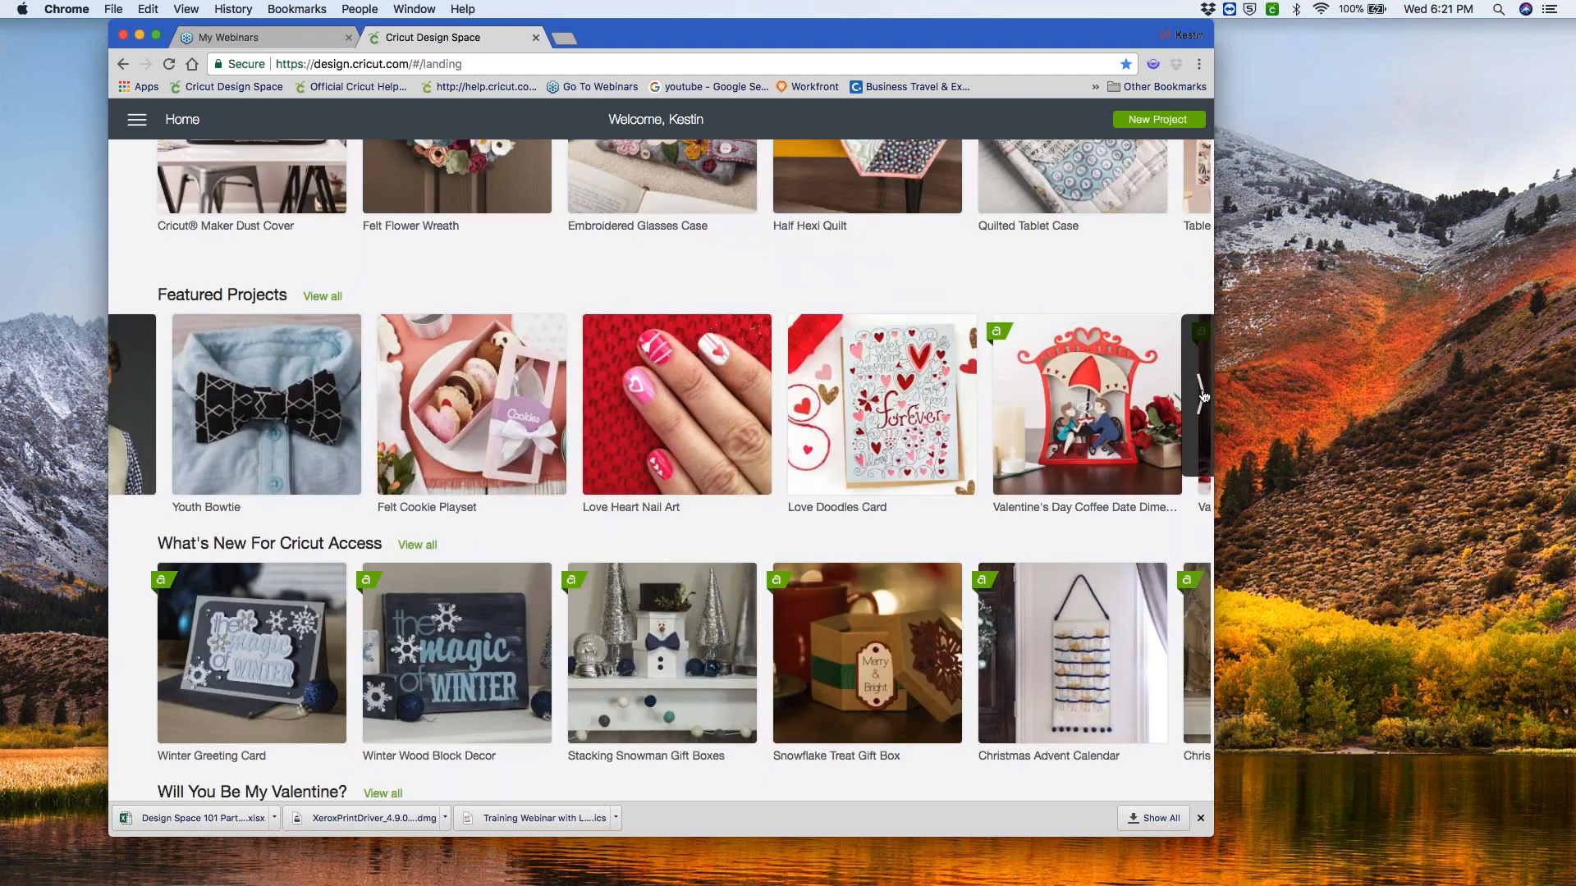
pyautogui.click(1202, 395)
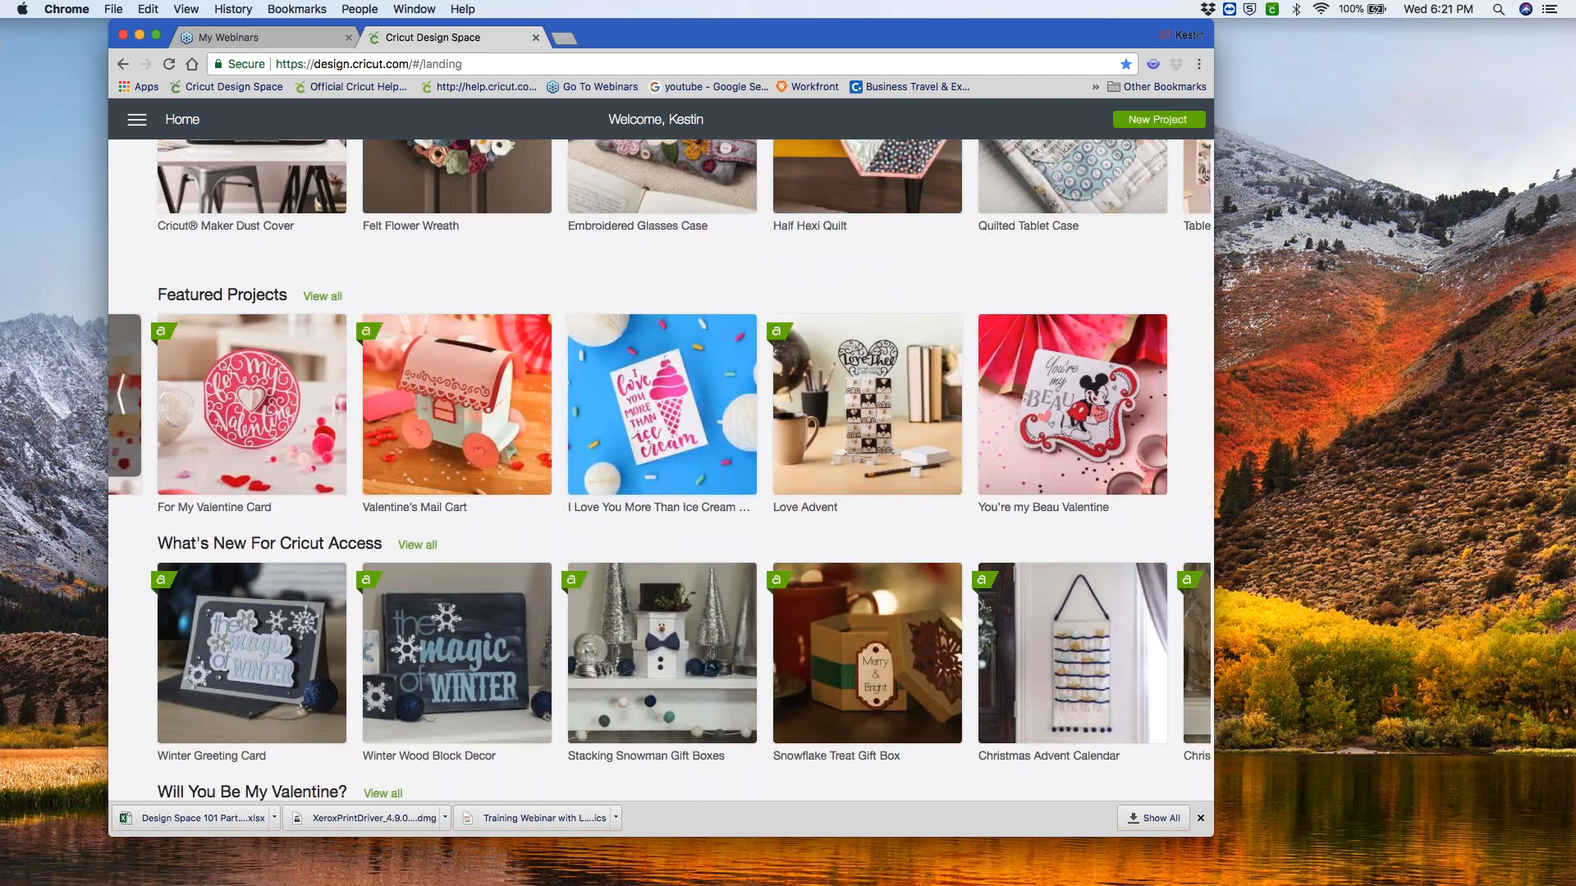
# - Open the full list of Featured Projects, then return to the home page
pyautogui.click(322, 297)
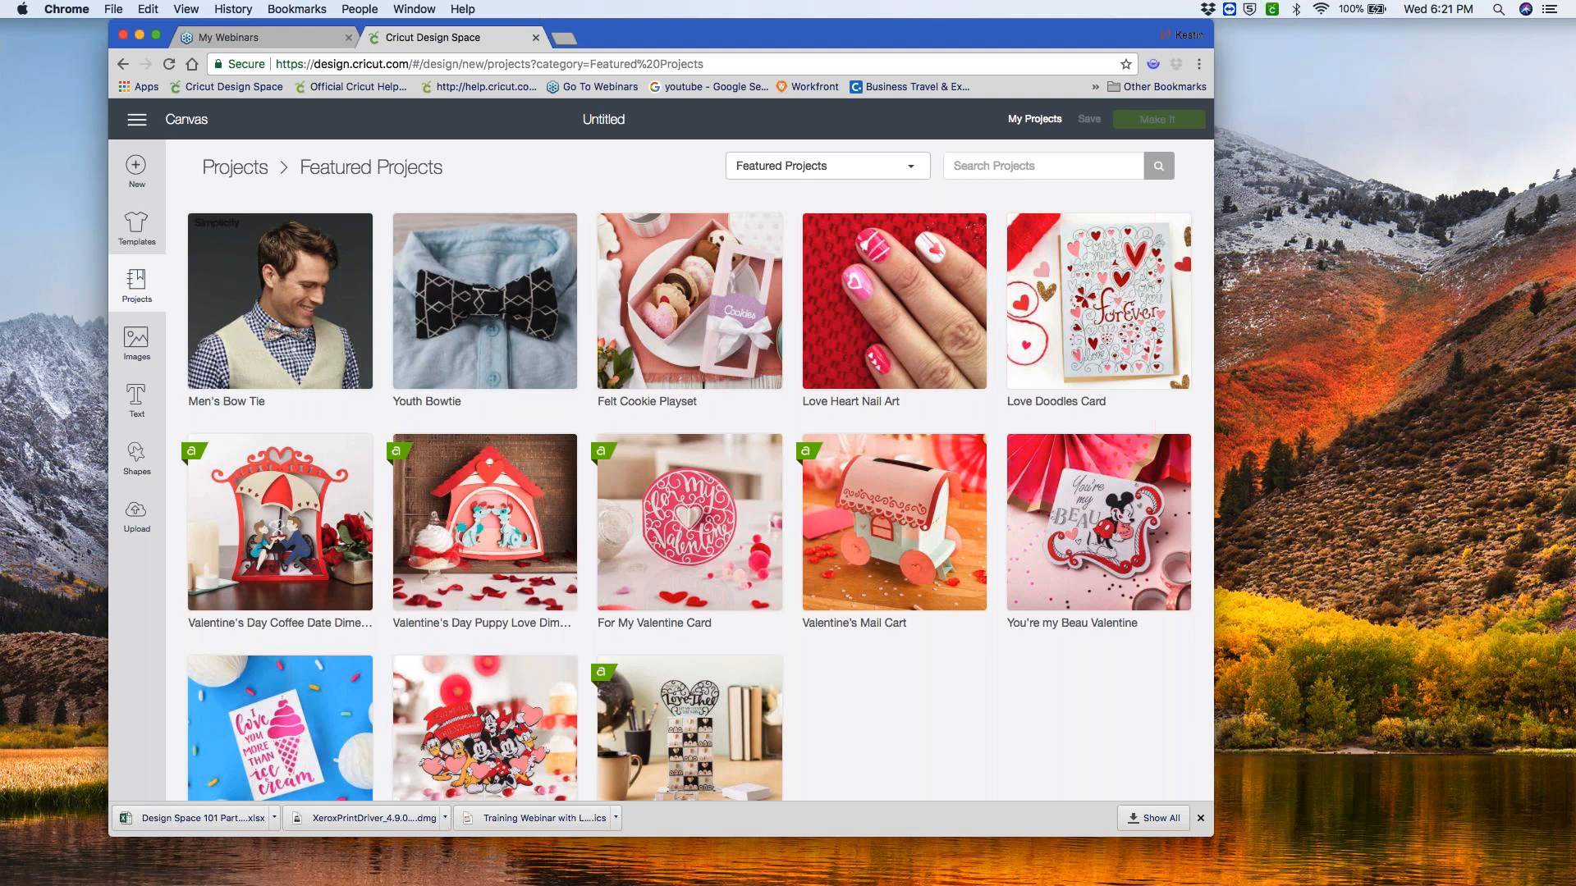
pyautogui.click(137, 120)
pyautogui.click(150, 157)
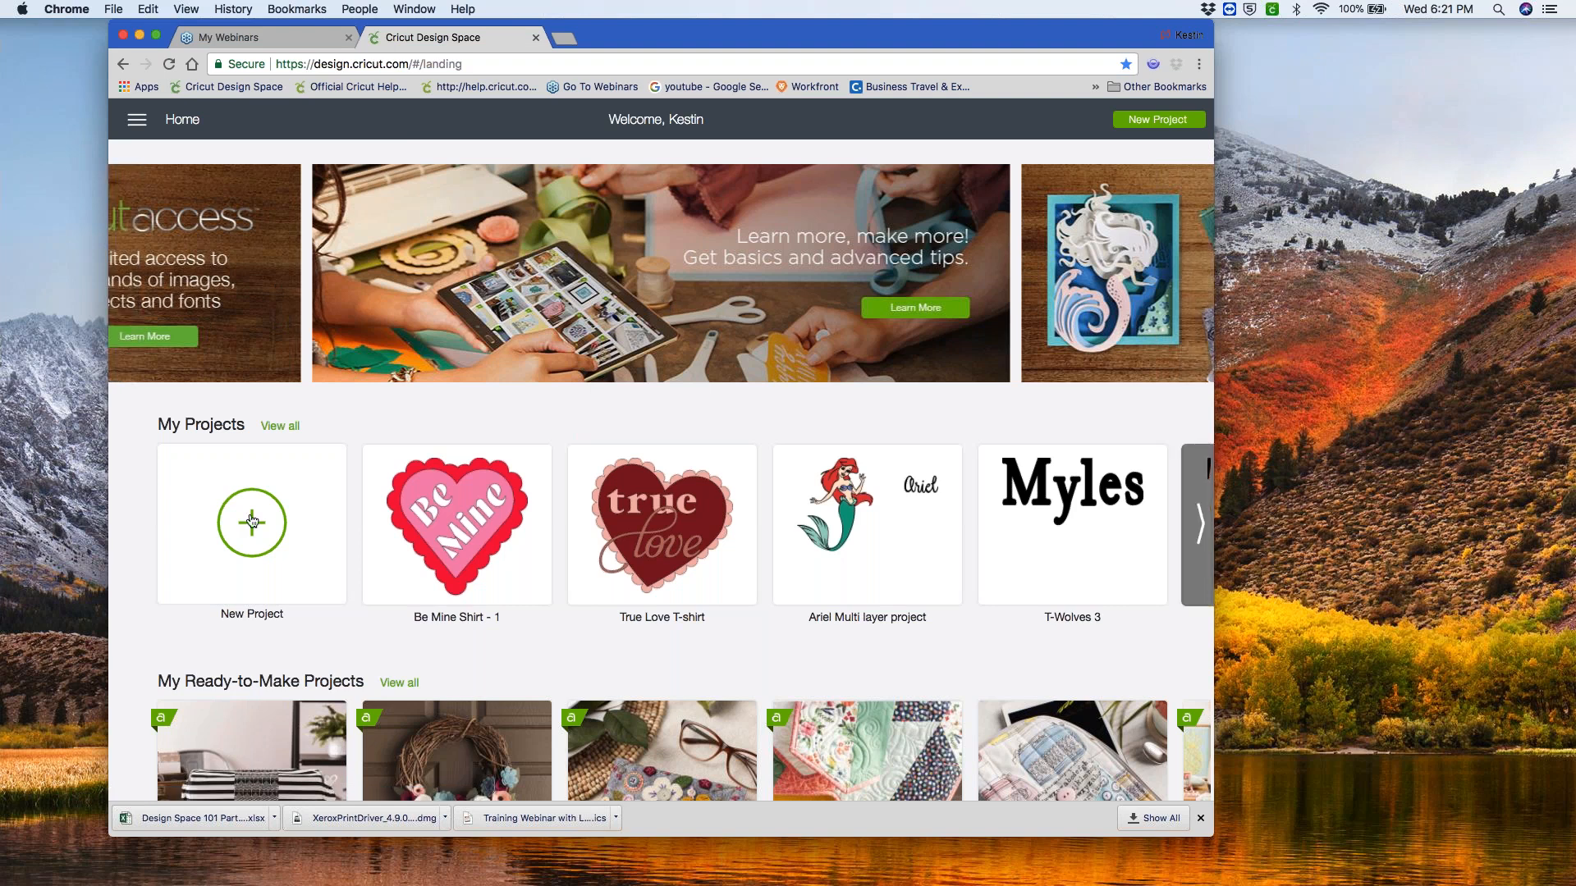
pyautogui.scroll(-1, 291, 702)
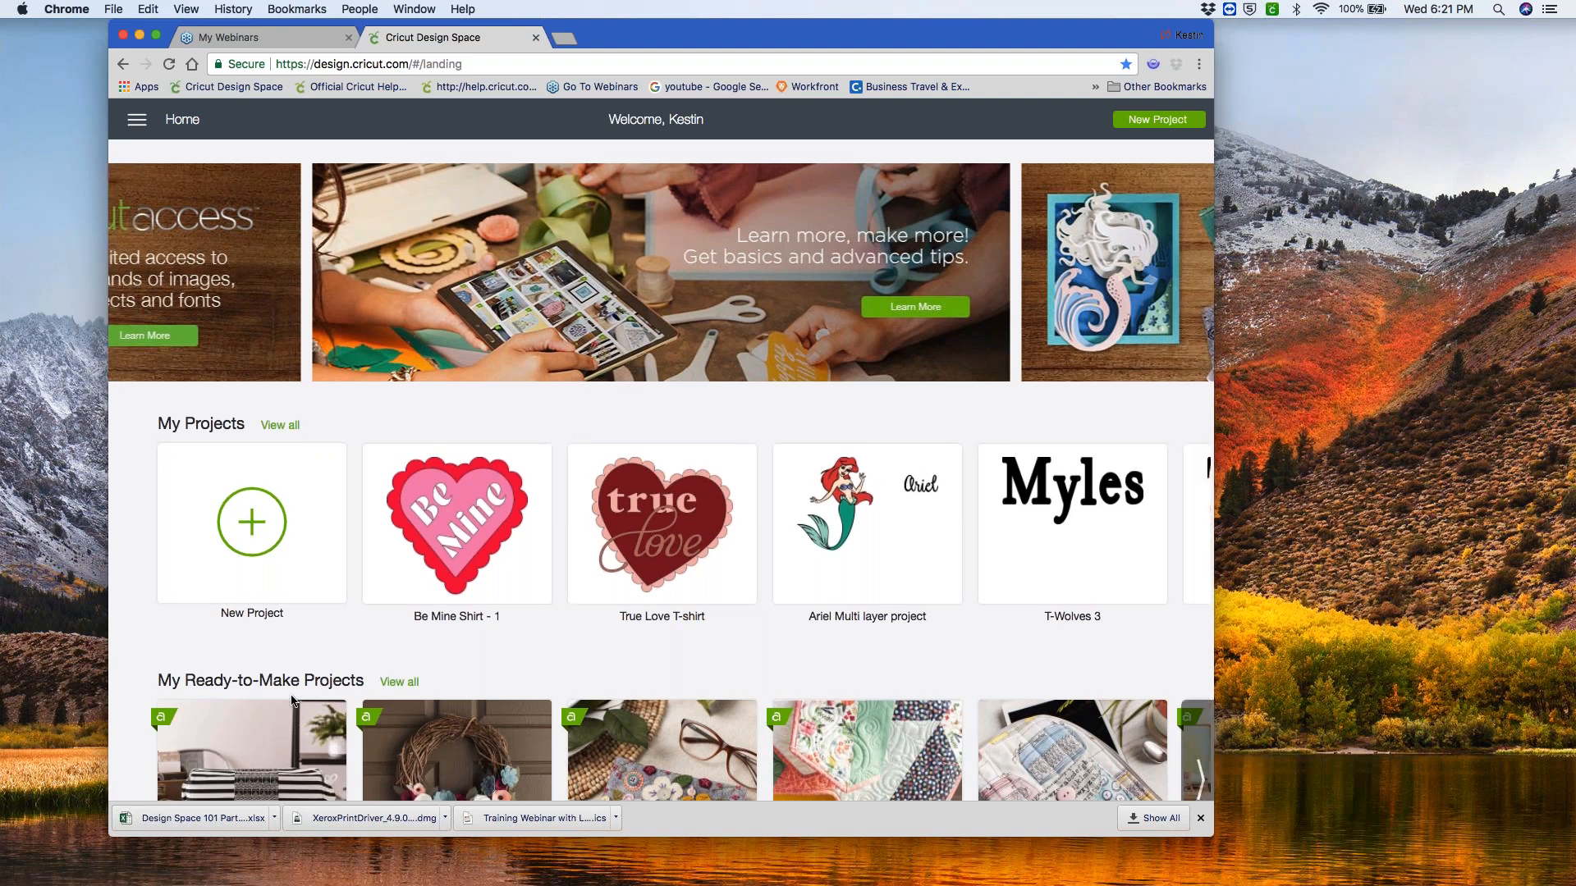
pyautogui.scroll(-3, 291, 701)
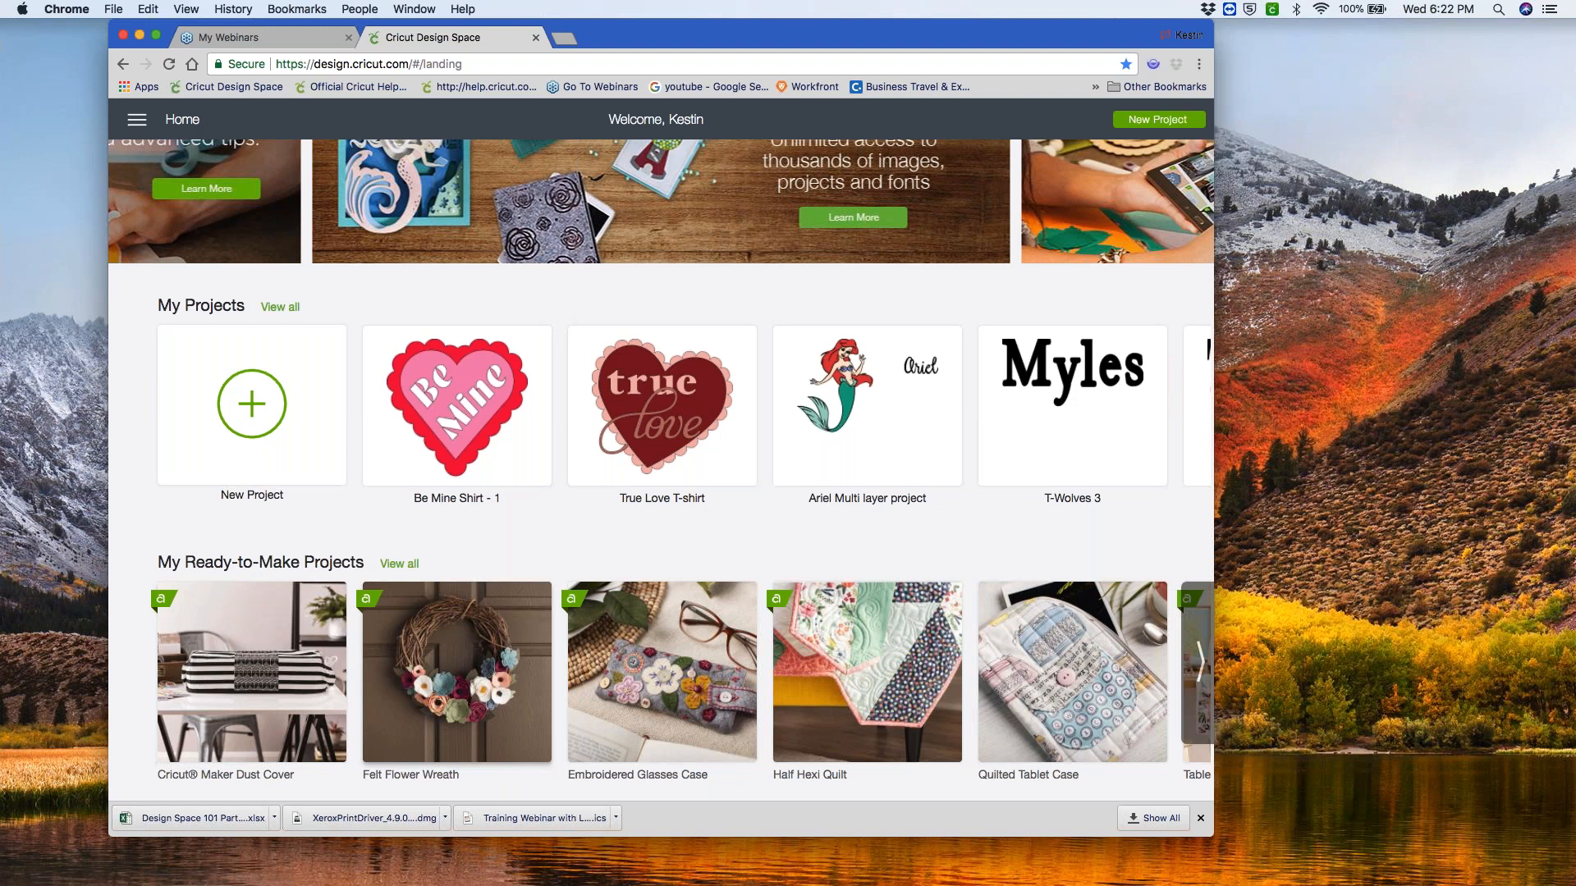
pyautogui.click(1446, 364)
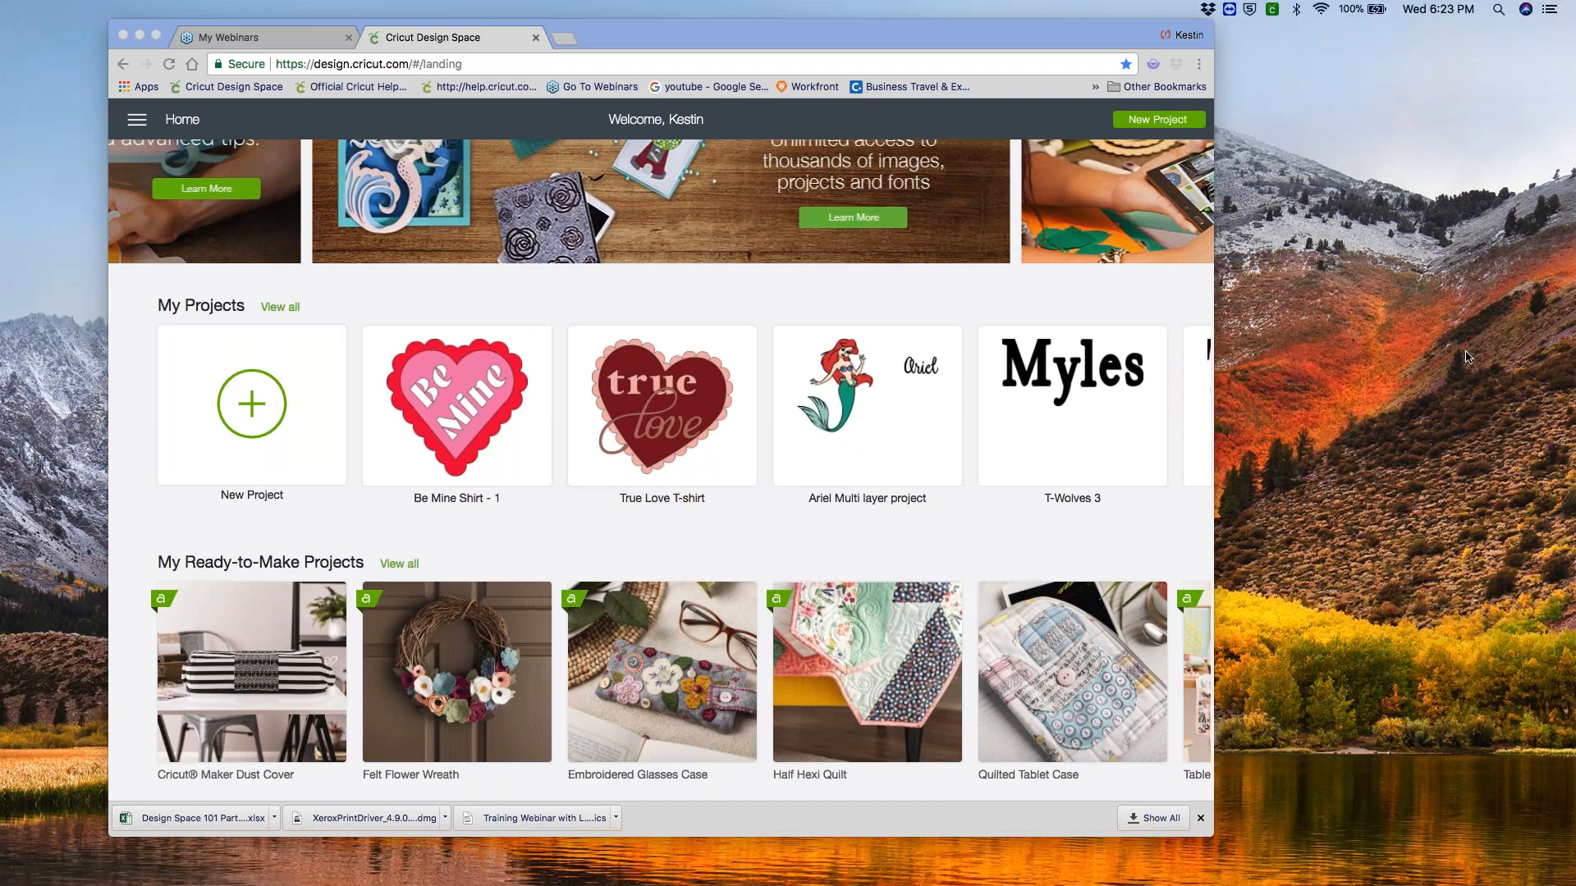
# - Switch from the home page to the blank canvas through the main navigation, then go back to the home page
pyautogui.click(146, 122)
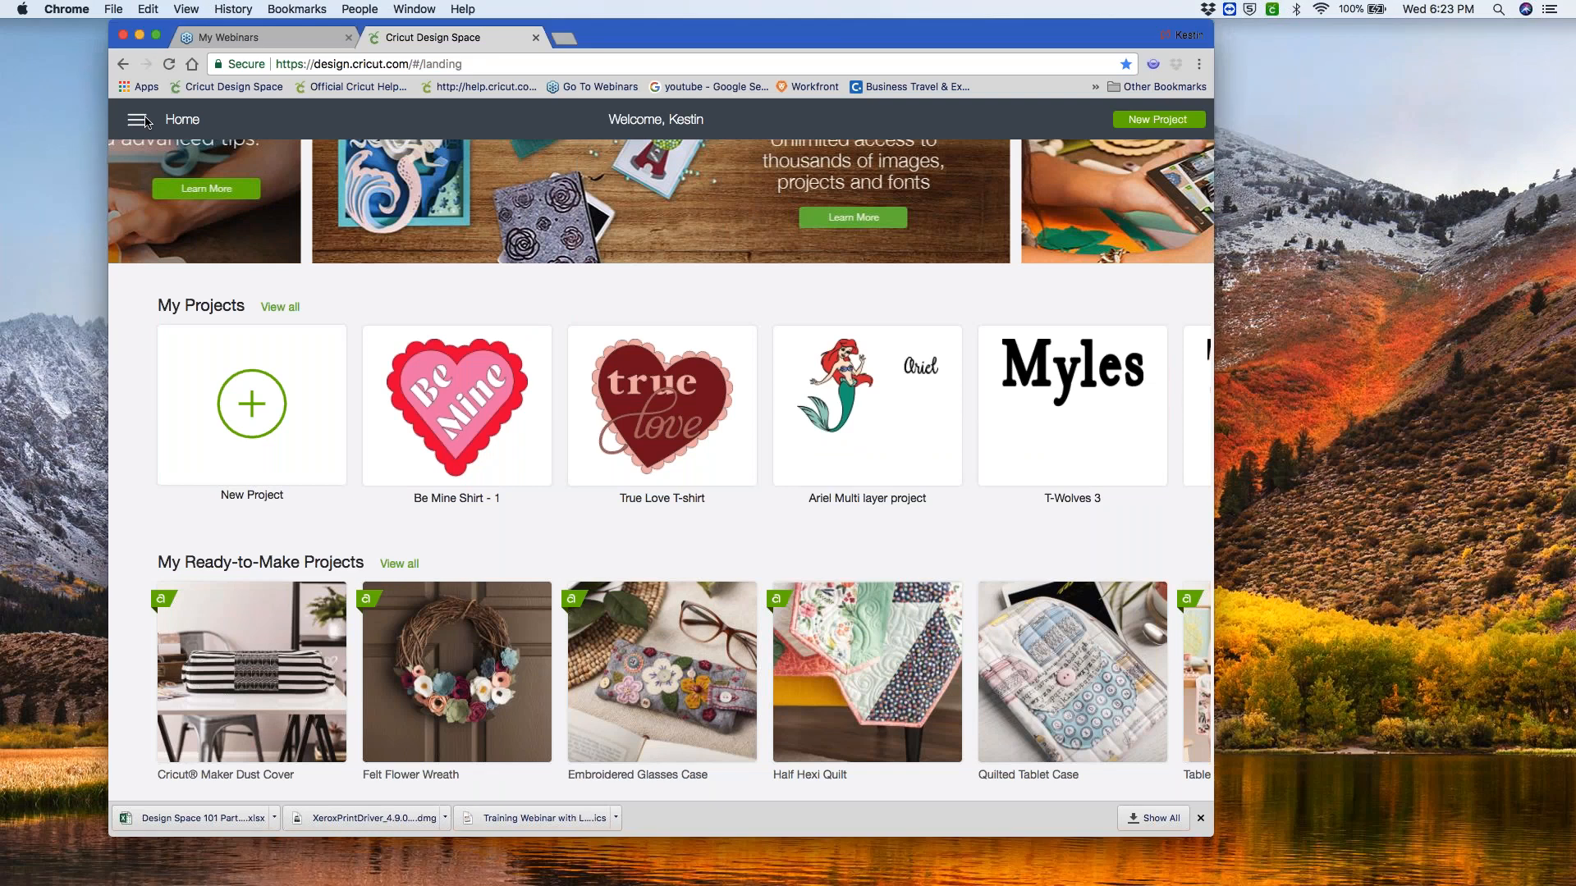
pyautogui.click(138, 120)
pyautogui.click(160, 205)
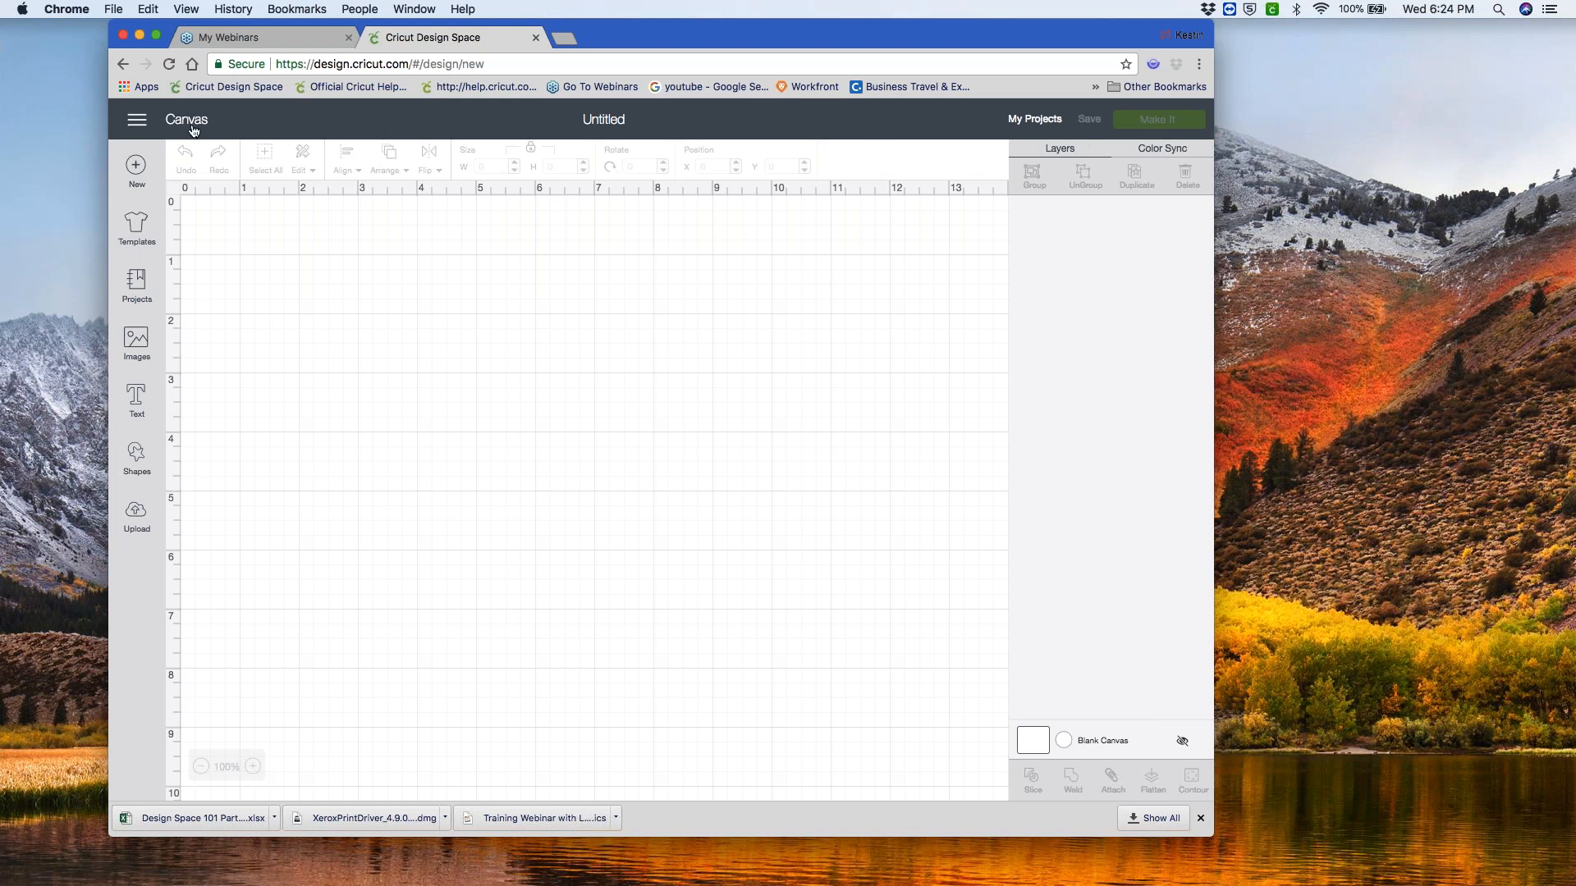
pyautogui.click(138, 122)
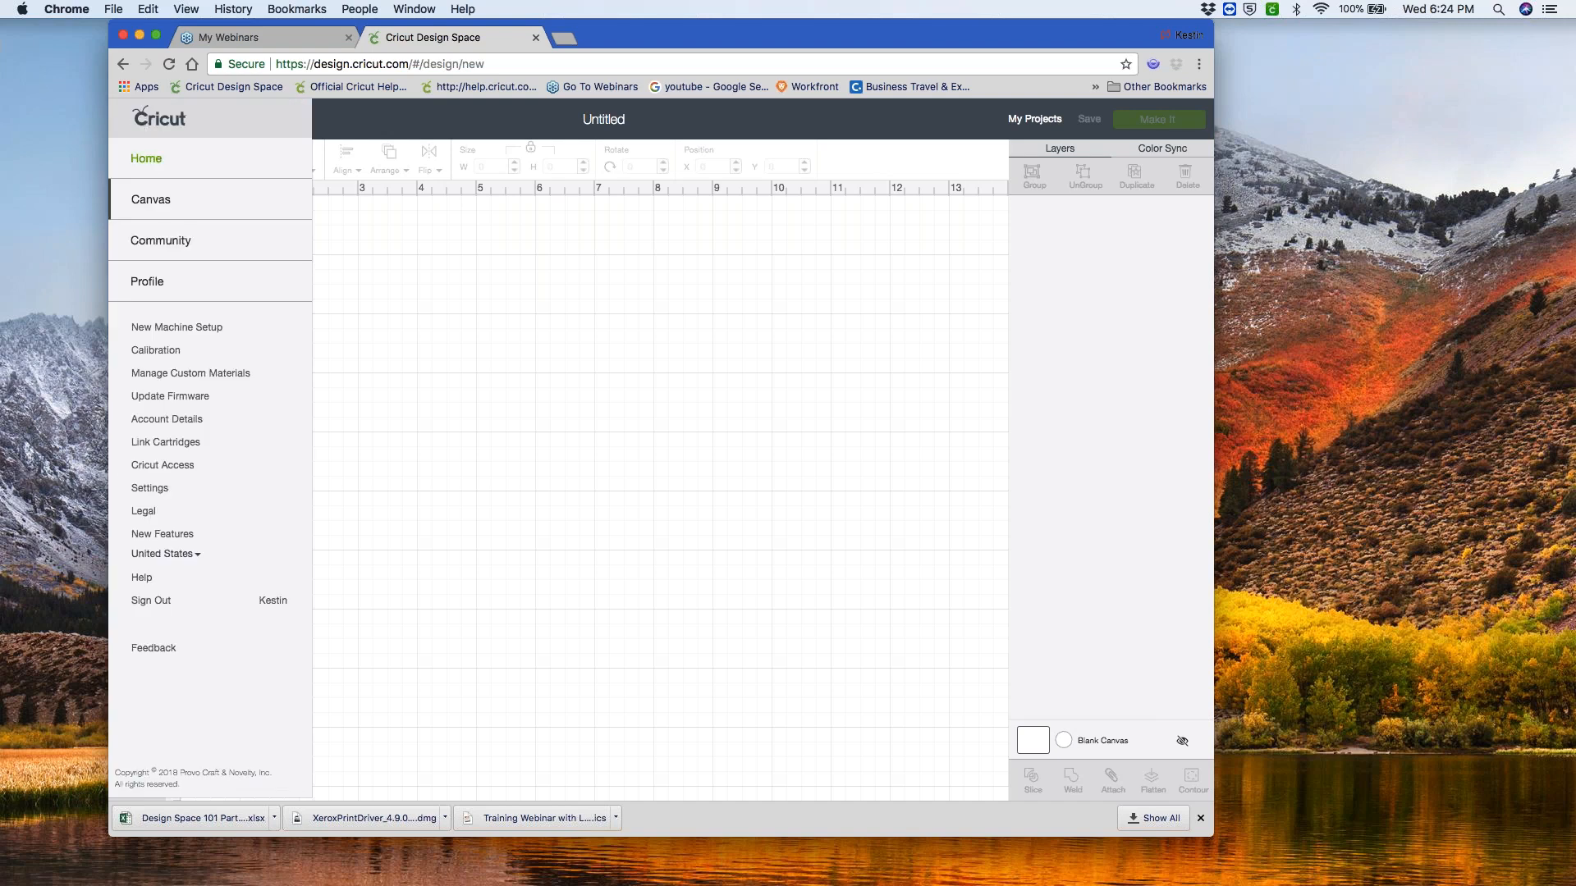
pyautogui.click(150, 161)
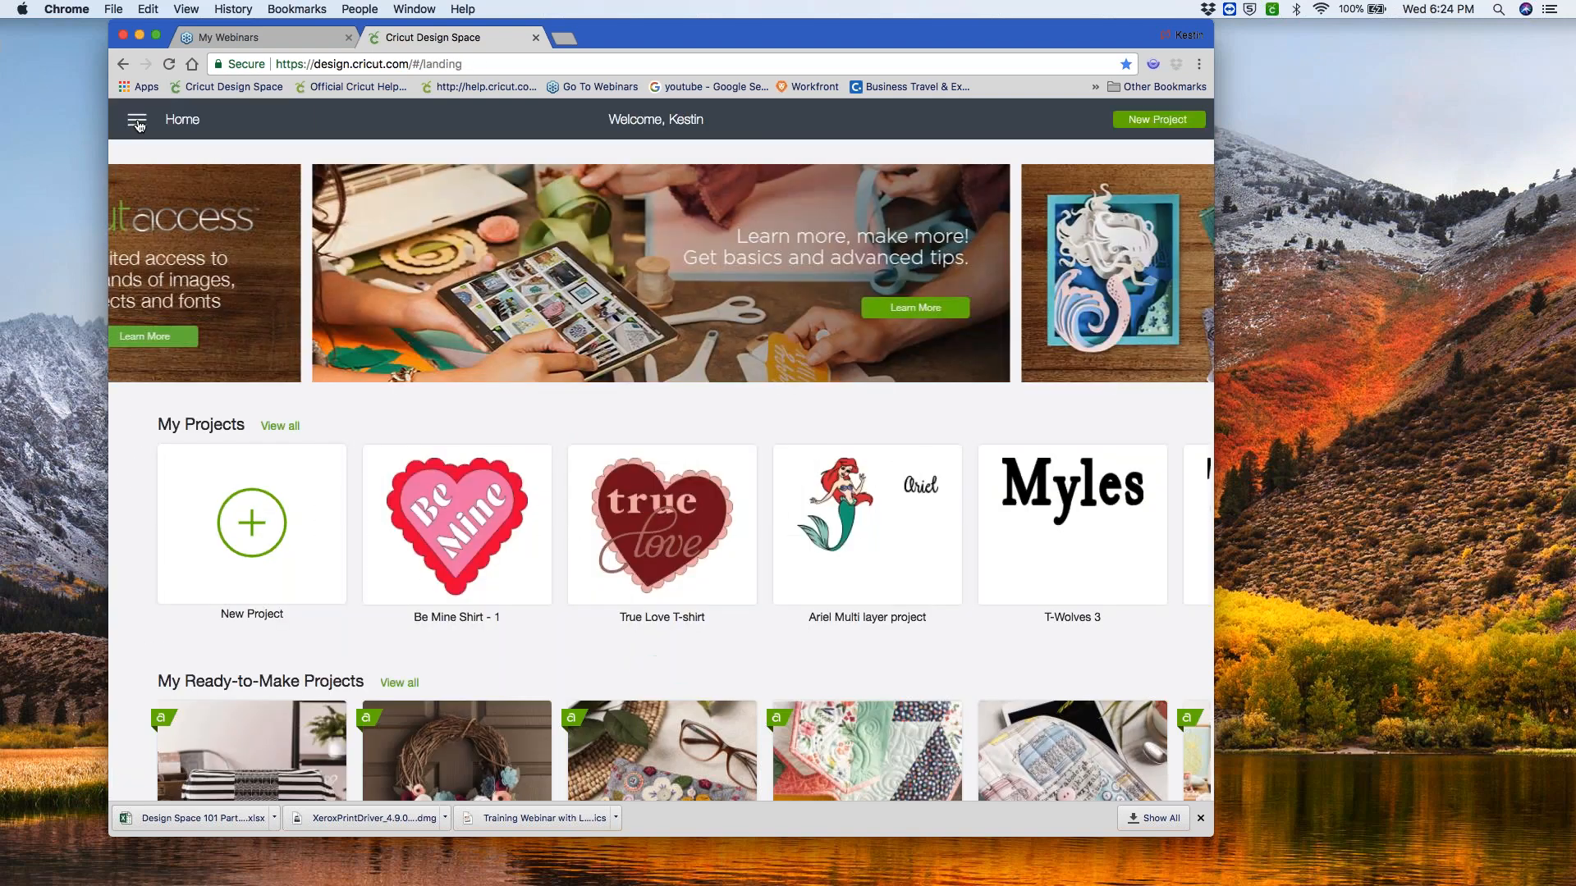
# - Open the blank canvas once more from the main navigation and return to the home page
pyautogui.click(138, 121)
pyautogui.click(148, 199)
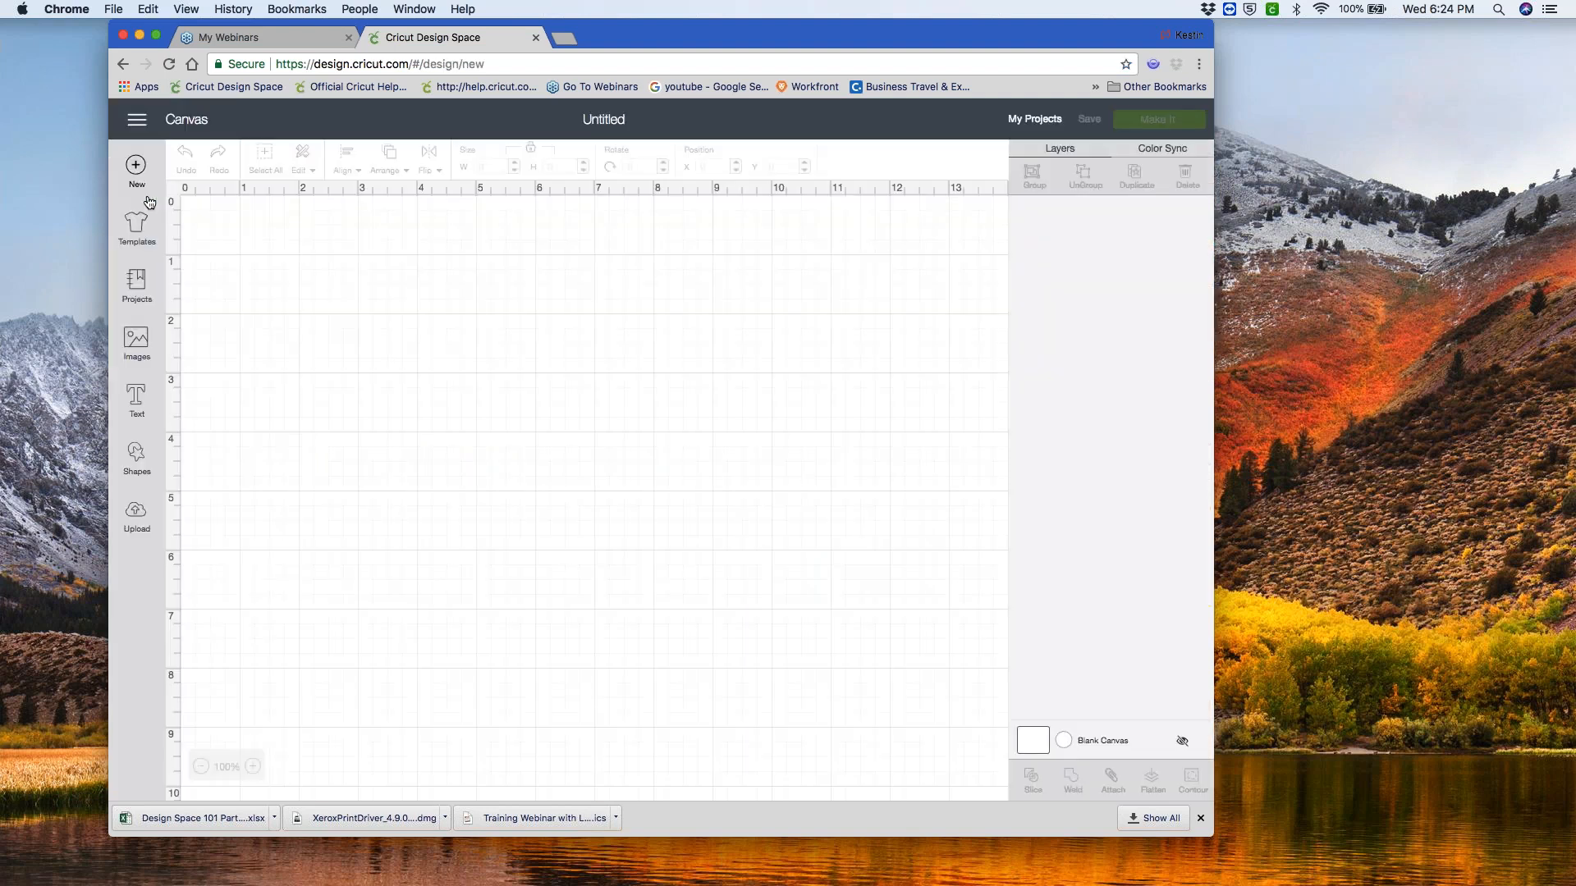
pyautogui.click(138, 123)
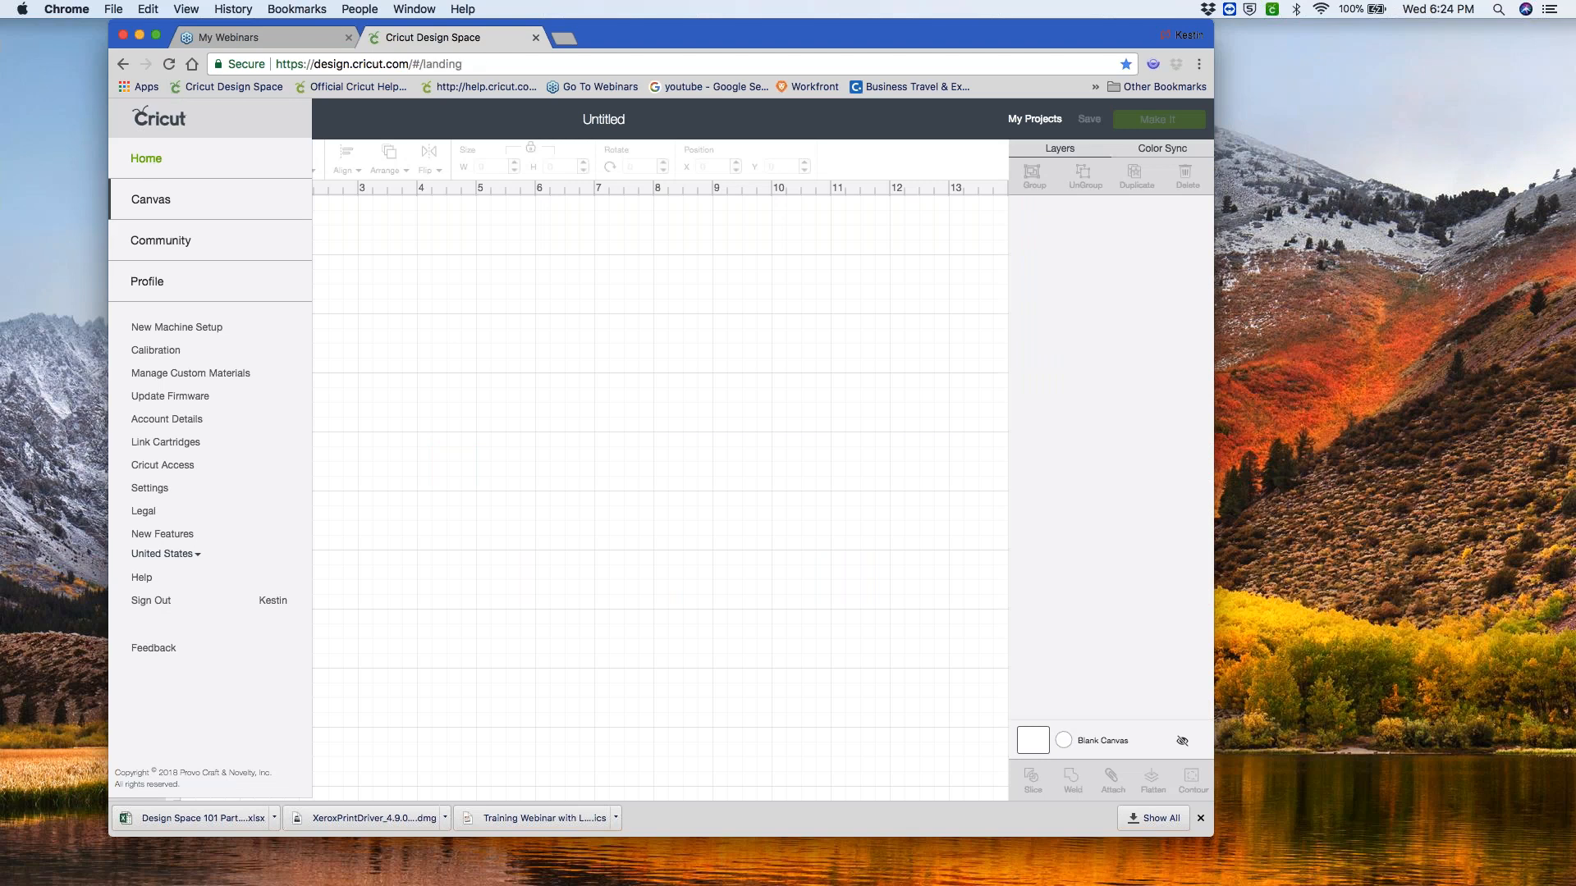
pyautogui.click(149, 168)
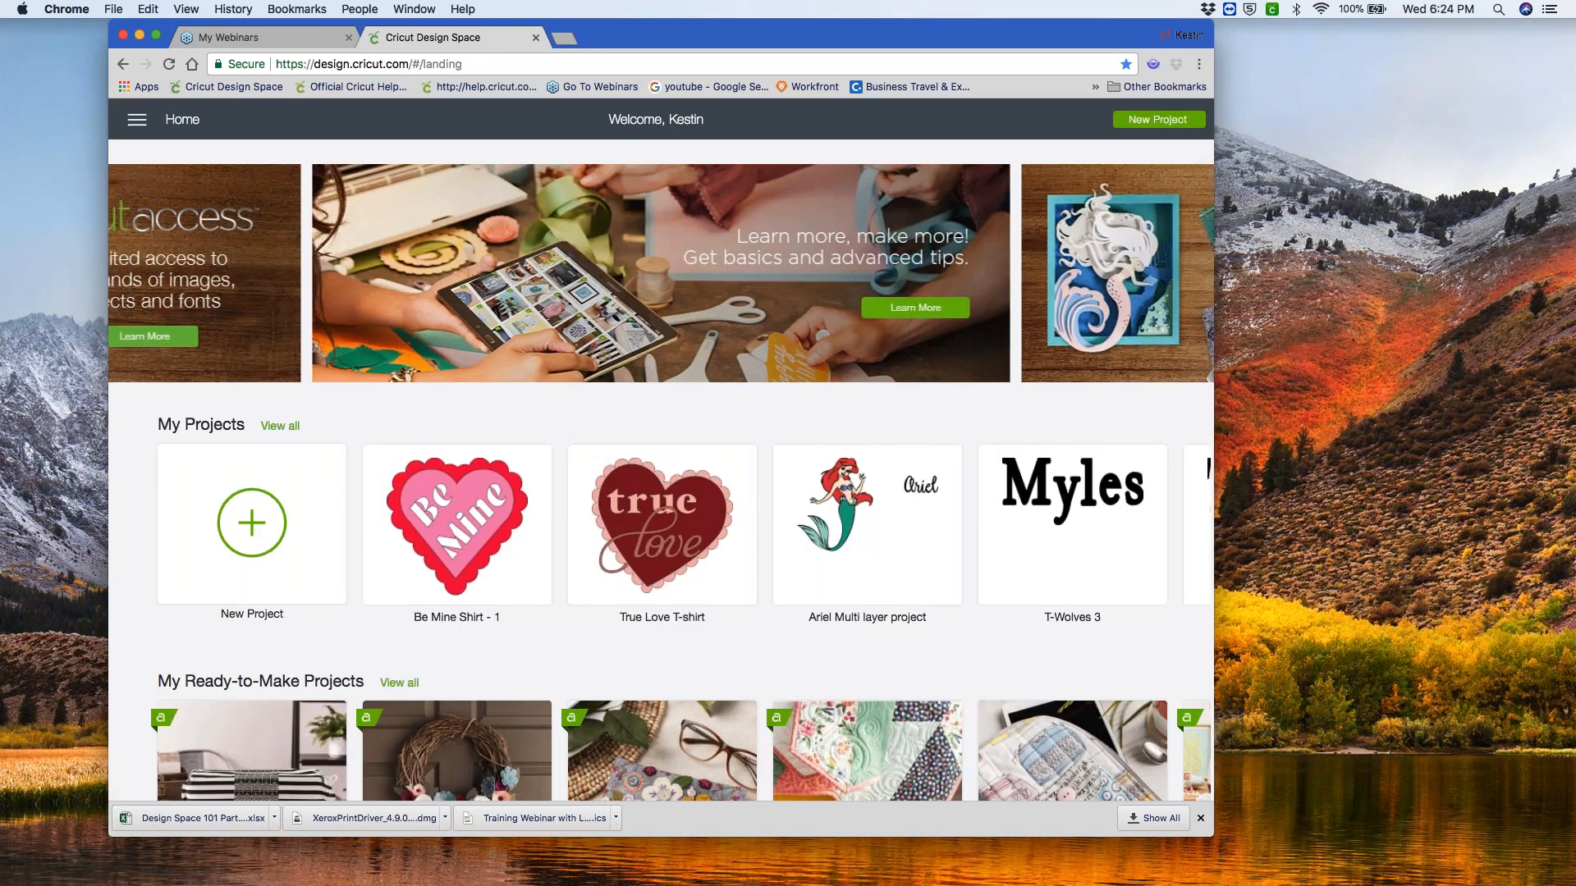
# - Switch to the blank canvas, look over its main navigation options, and return to the canvas
pyautogui.click(137, 120)
pyautogui.click(155, 202)
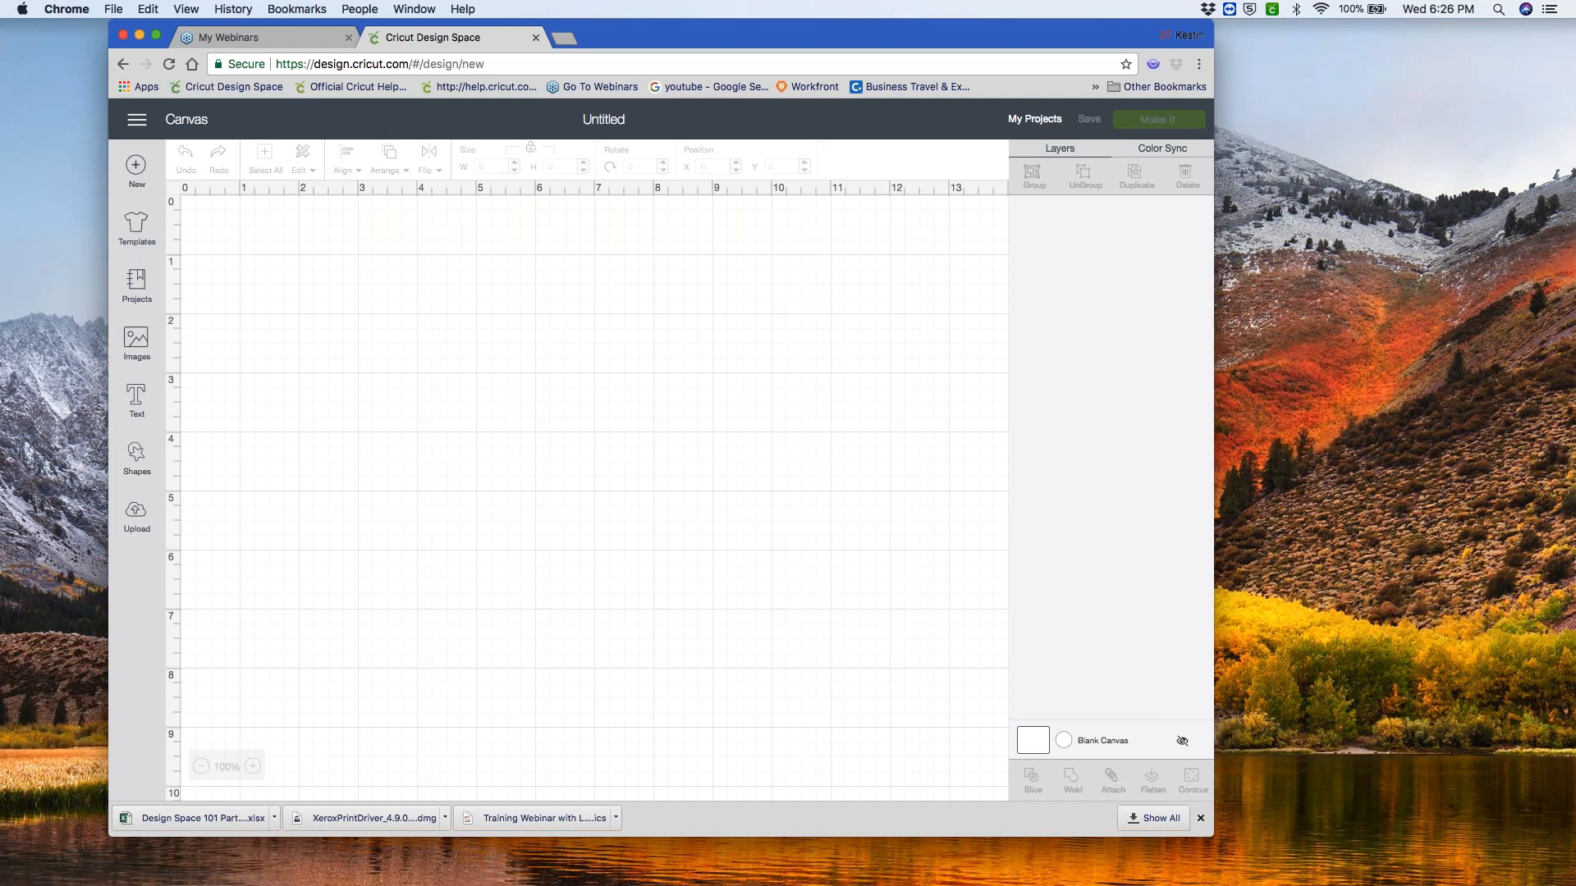
pyautogui.click(138, 121)
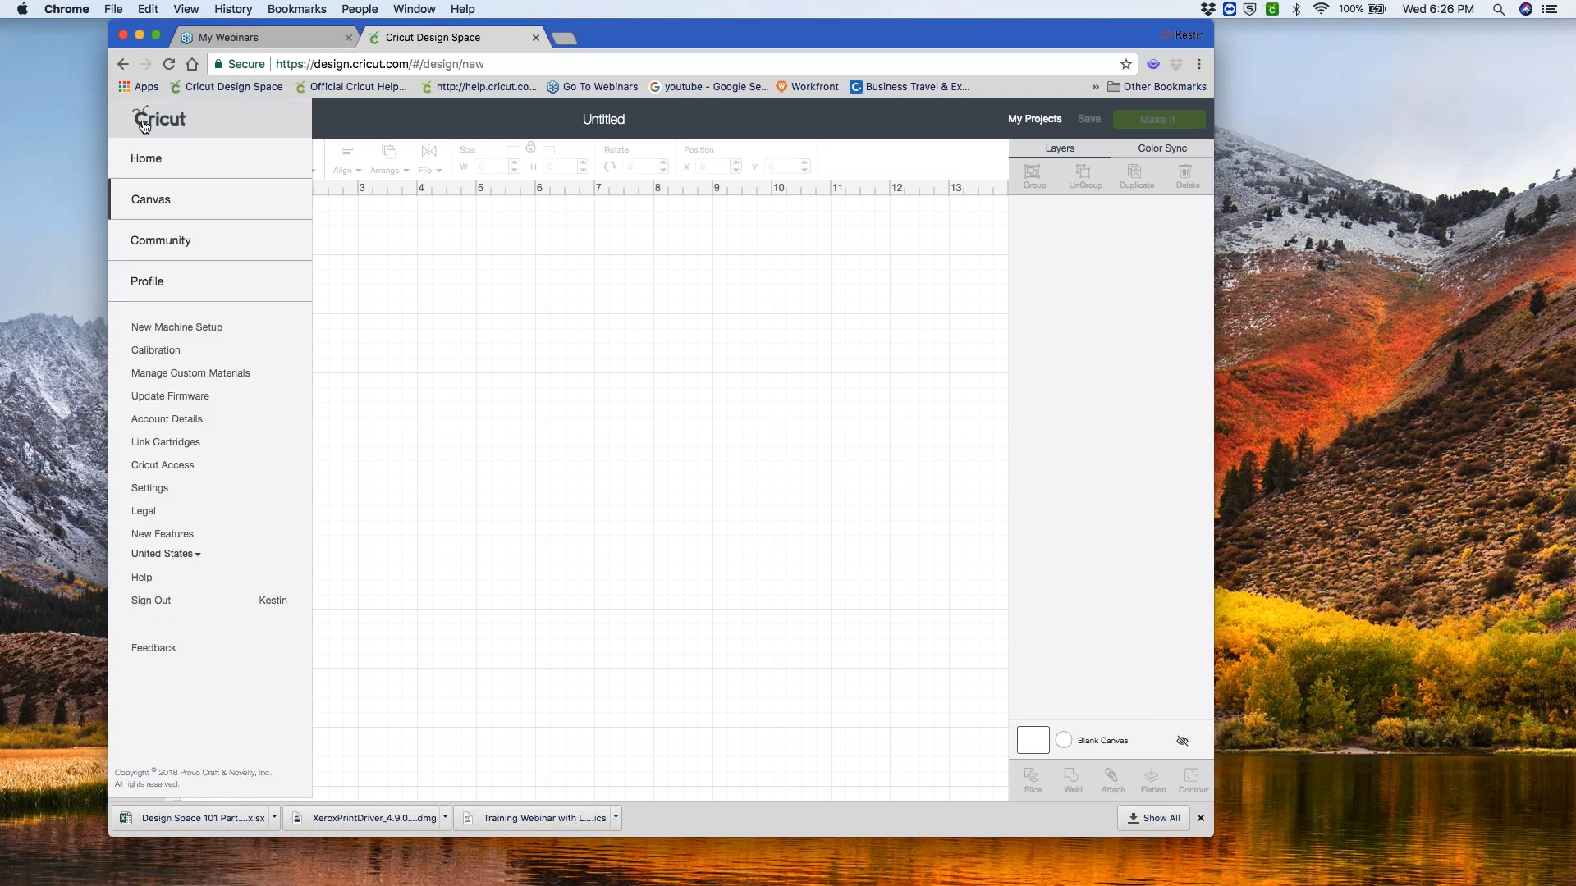
pyautogui.click(151, 199)
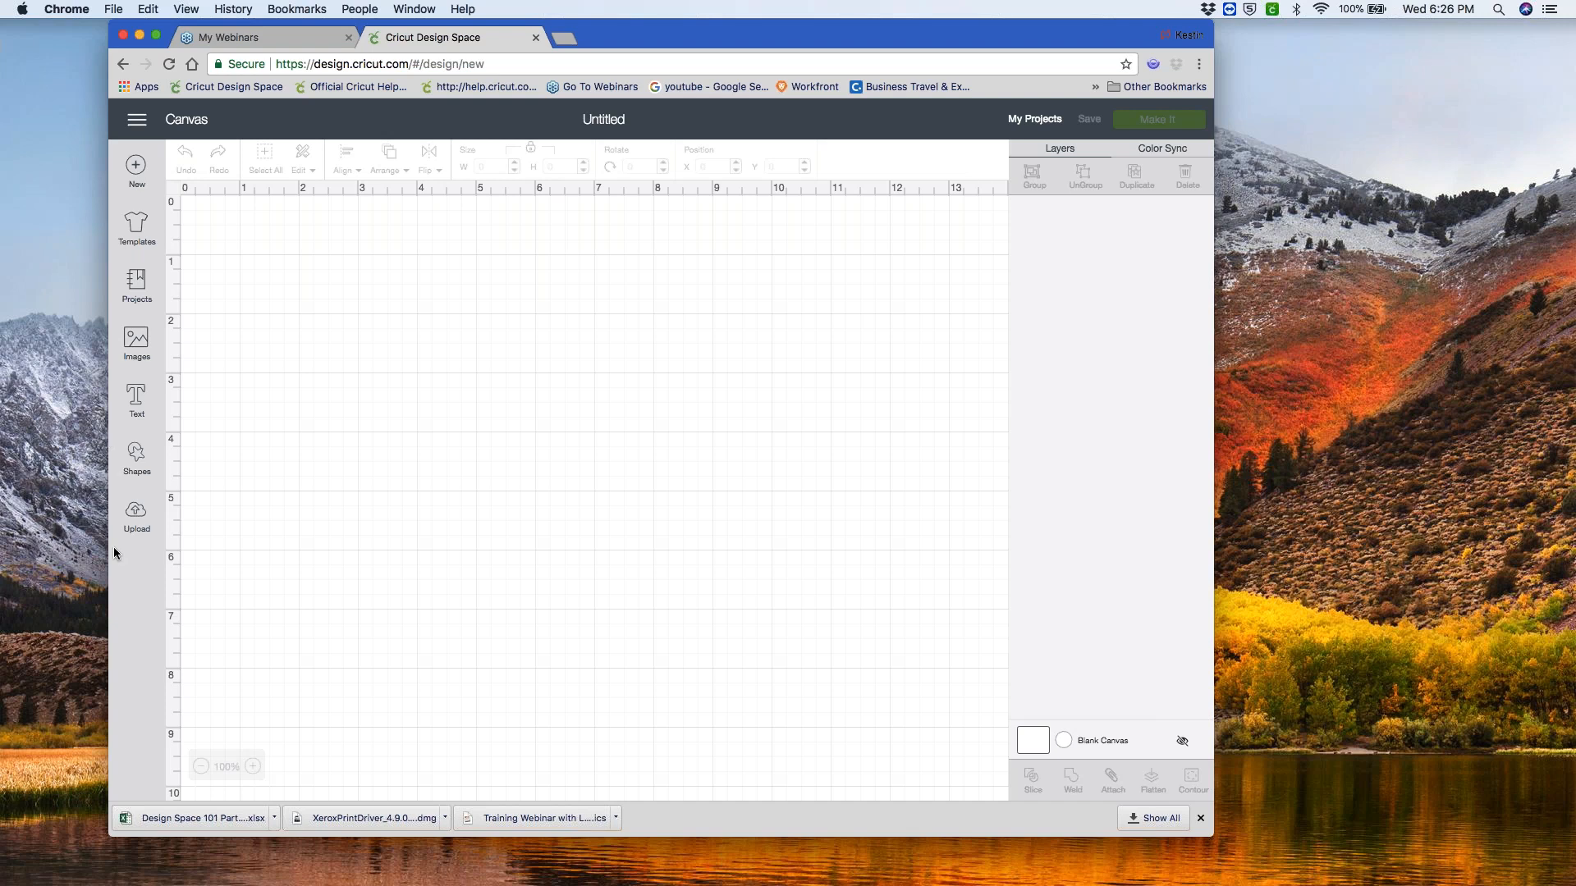
pyautogui.click(1258, 269)
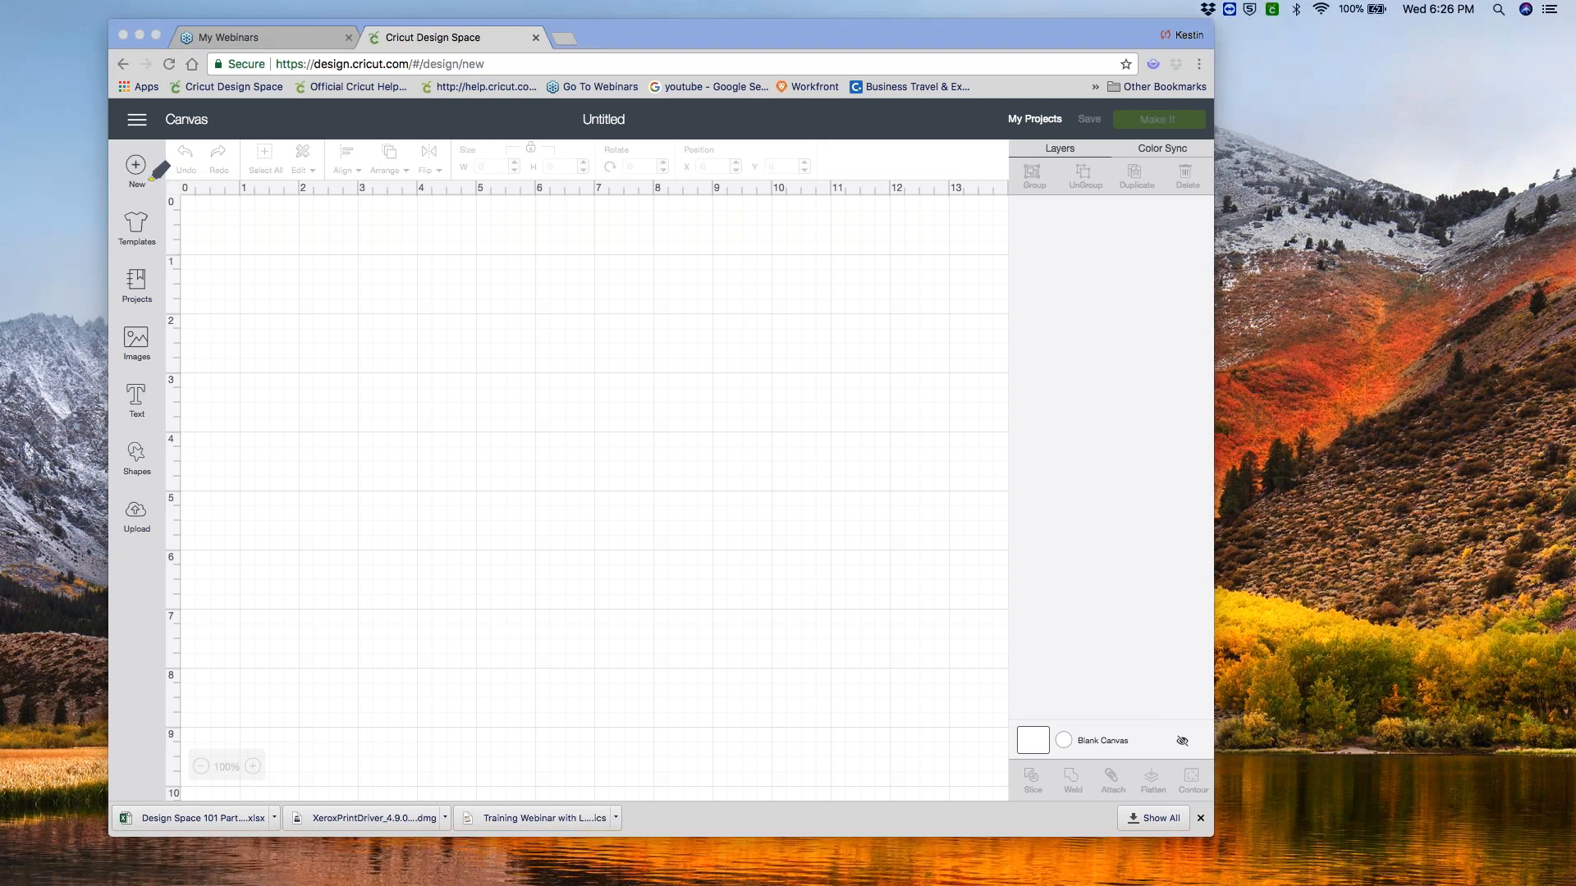
pyautogui.moveTo(156, 206)
pyautogui.mouseDown()
pyautogui.moveTo(98, 215)
pyautogui.moveTo(103, 570)
pyautogui.moveTo(194, 540)
pyautogui.mouseUp()
pyautogui.moveTo(178, 484)
pyautogui.mouseDown()
pyautogui.moveTo(176, 253)
pyautogui.moveTo(169, 201)
pyautogui.moveTo(150, 207)
pyautogui.mouseUp()
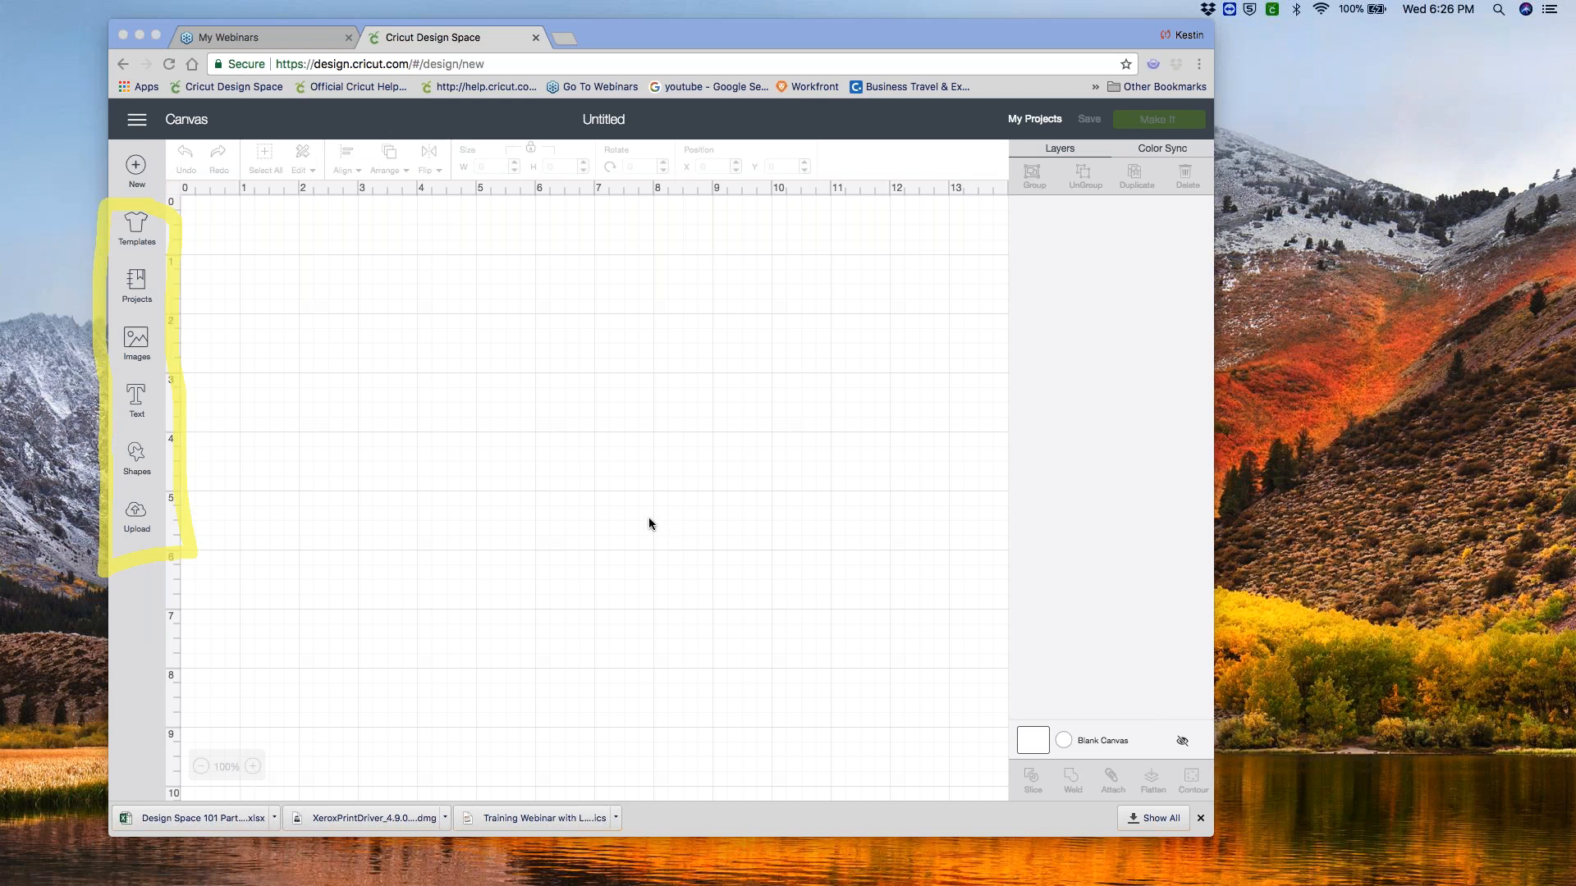
# - Browse the Templates library and place the Classic t-shirts template on the canvas
pyautogui.click(137, 225)
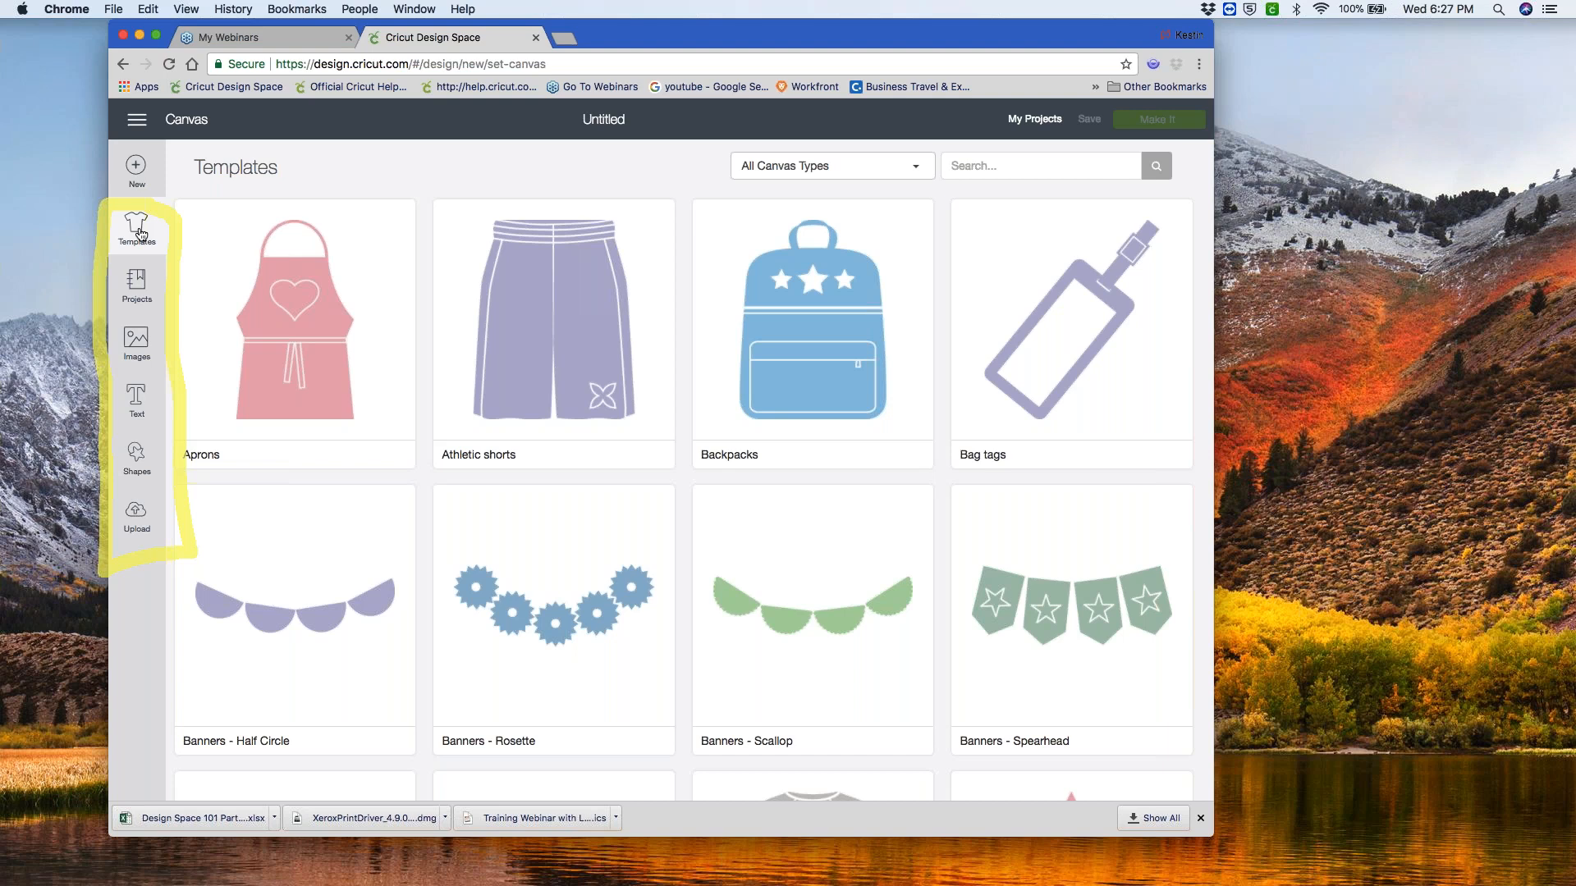
pyautogui.scroll(-1, 373, 408)
pyautogui.scroll(-2, 373, 408)
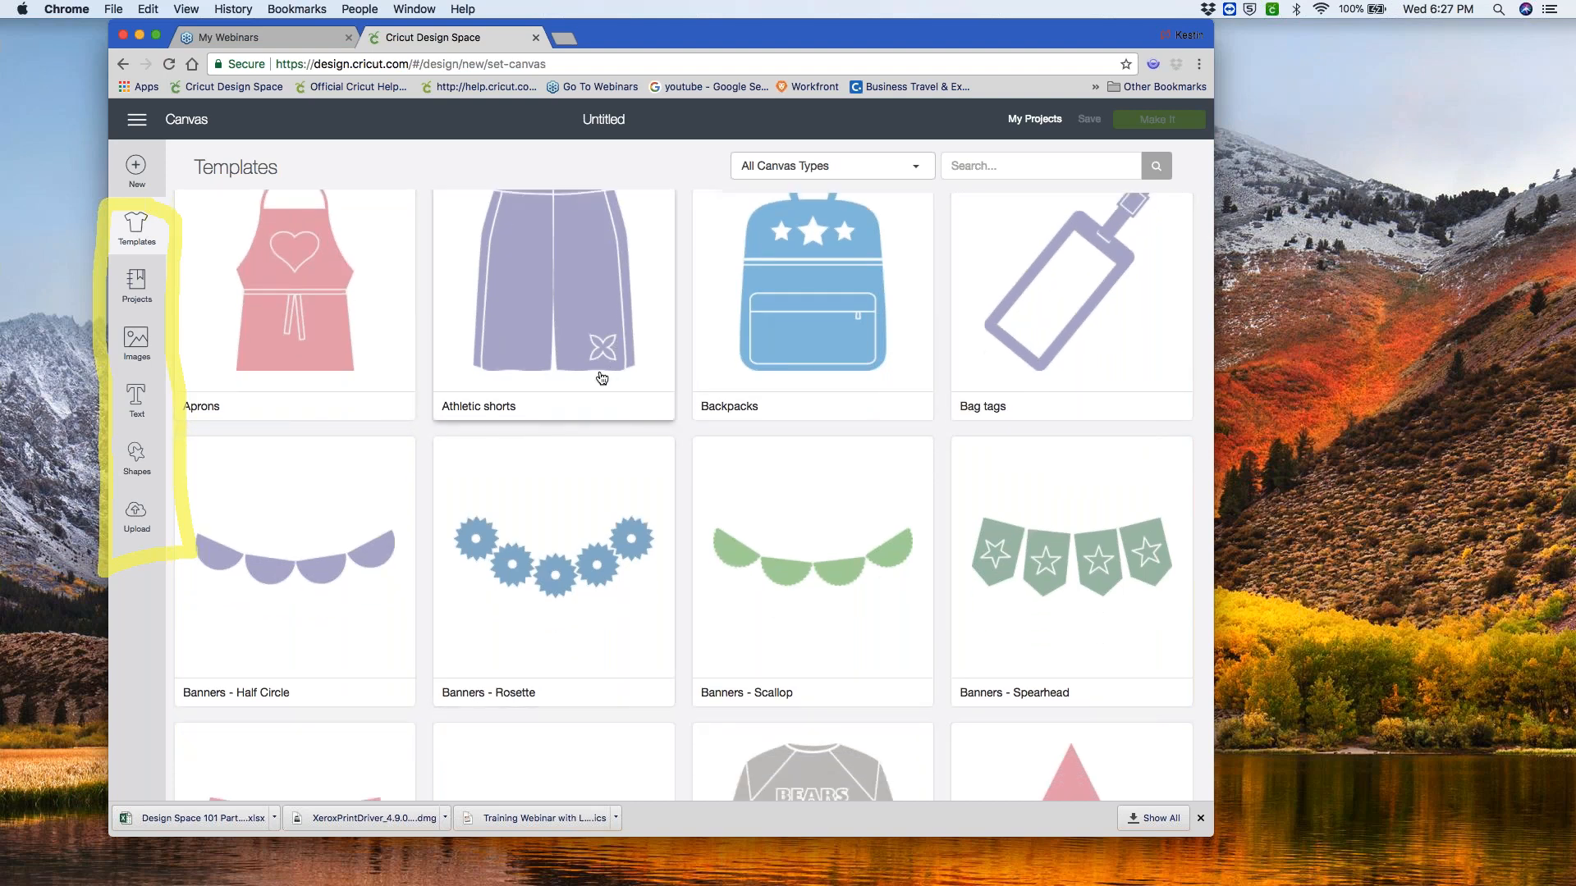
pyautogui.scroll(-10, 602, 378)
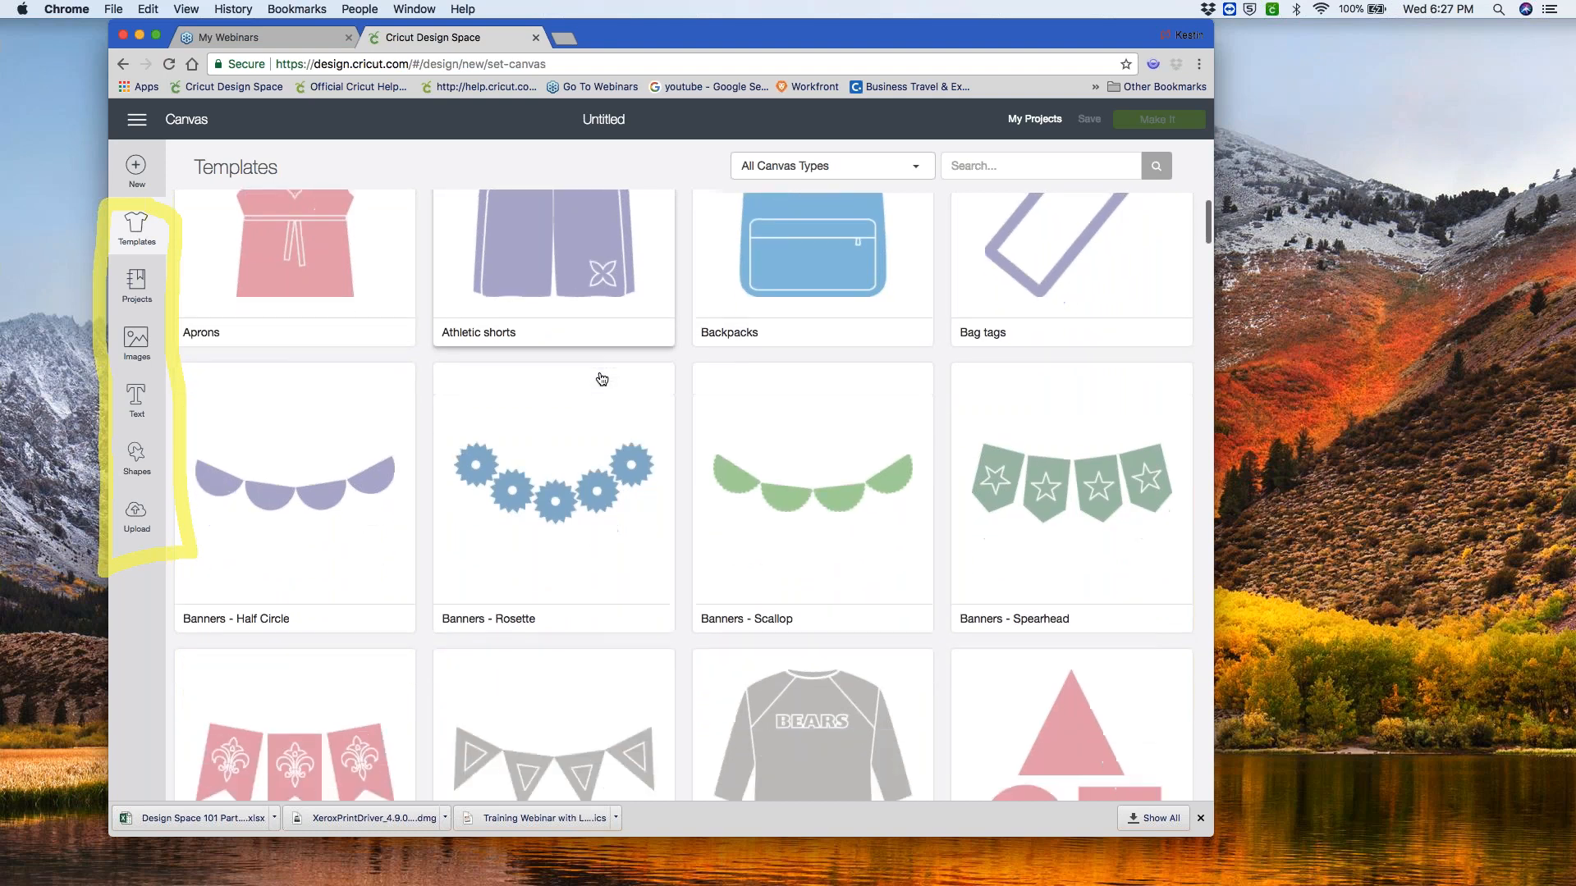
pyautogui.scroll(-1, 602, 378)
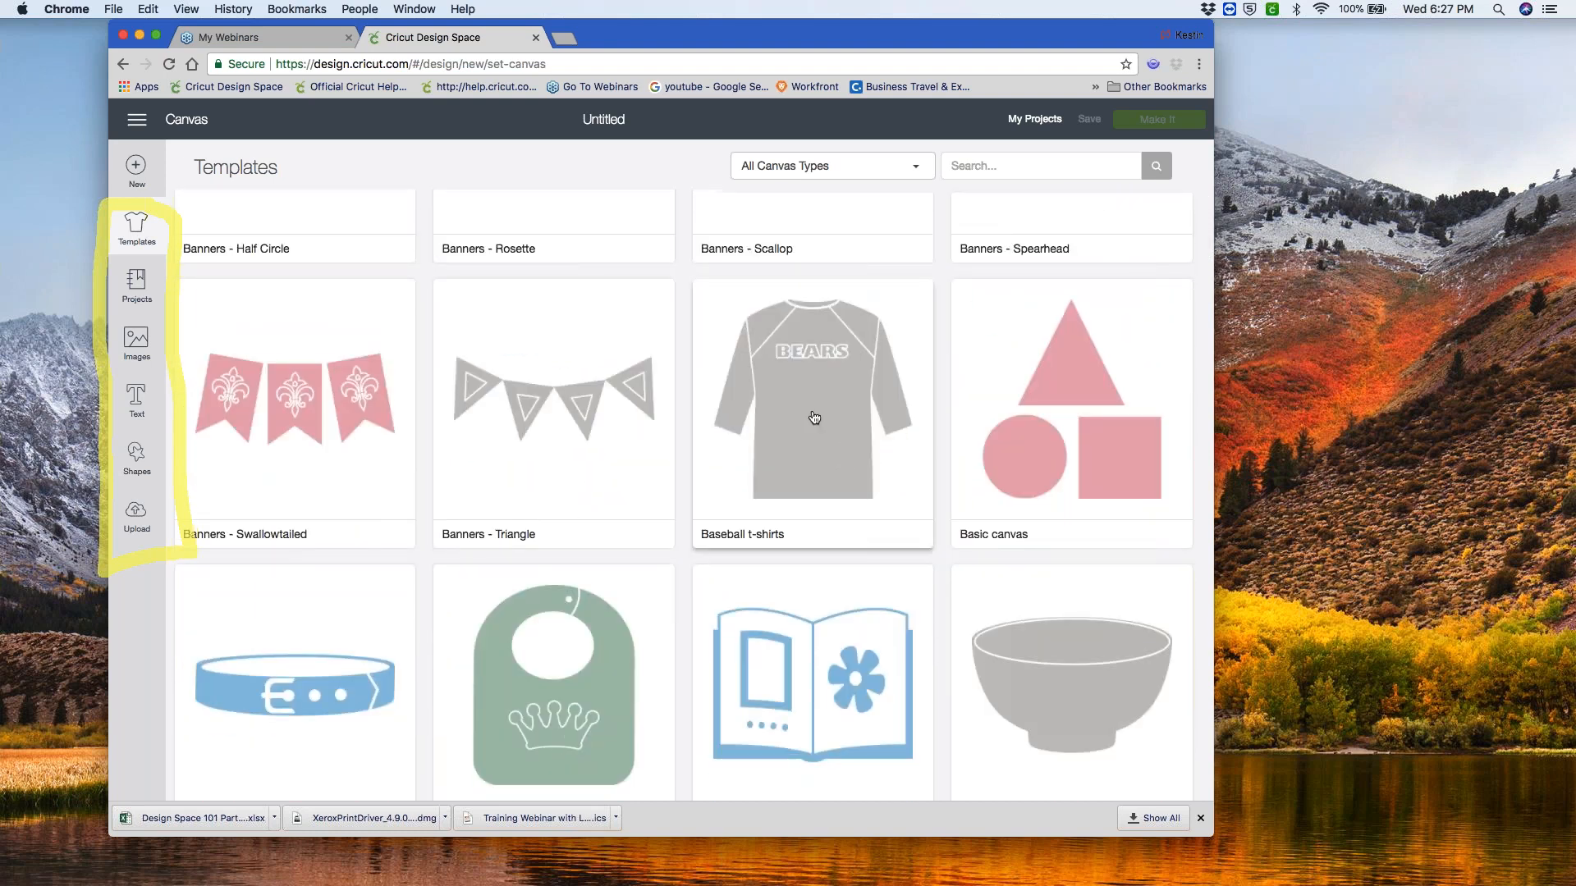
pyautogui.scroll(-2, 814, 418)
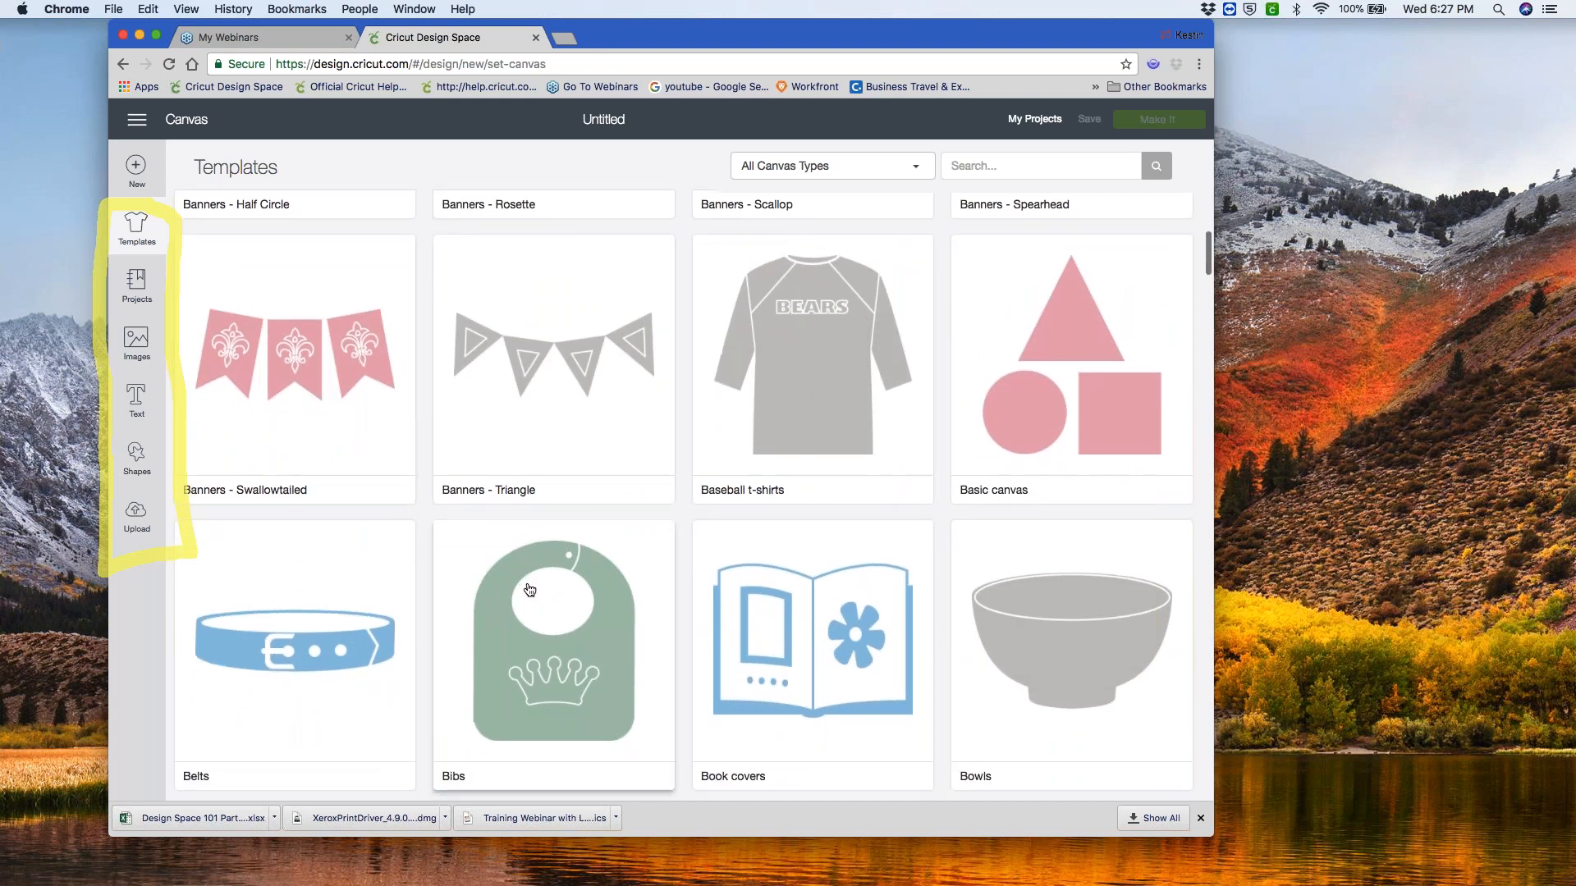
pyautogui.scroll(-20, 529, 589)
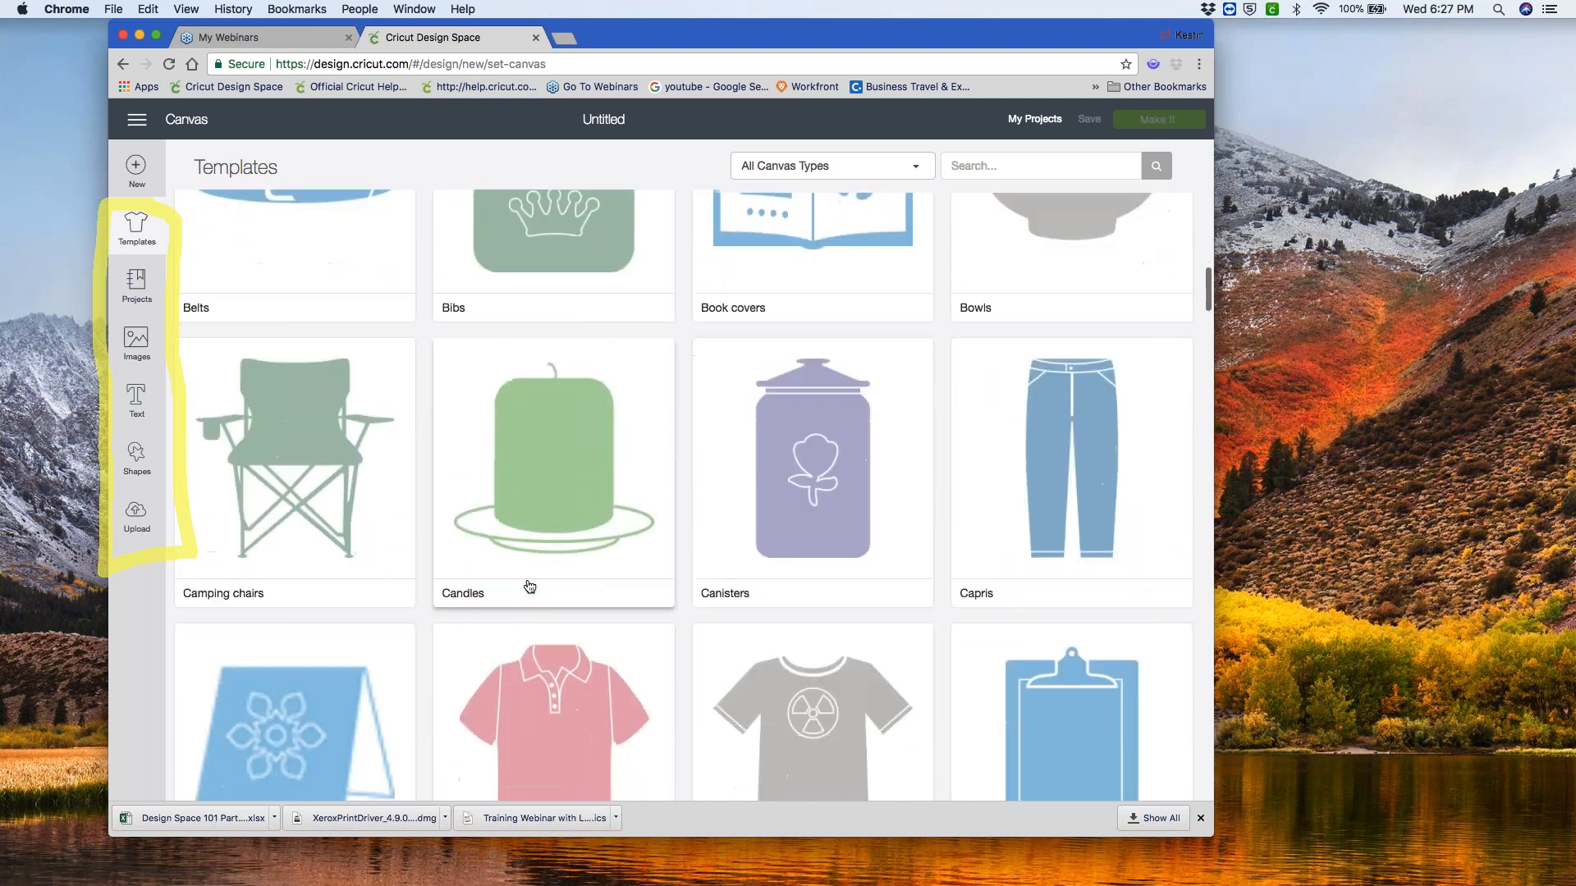
pyautogui.scroll(-5, 529, 586)
pyautogui.scroll(-1, 530, 586)
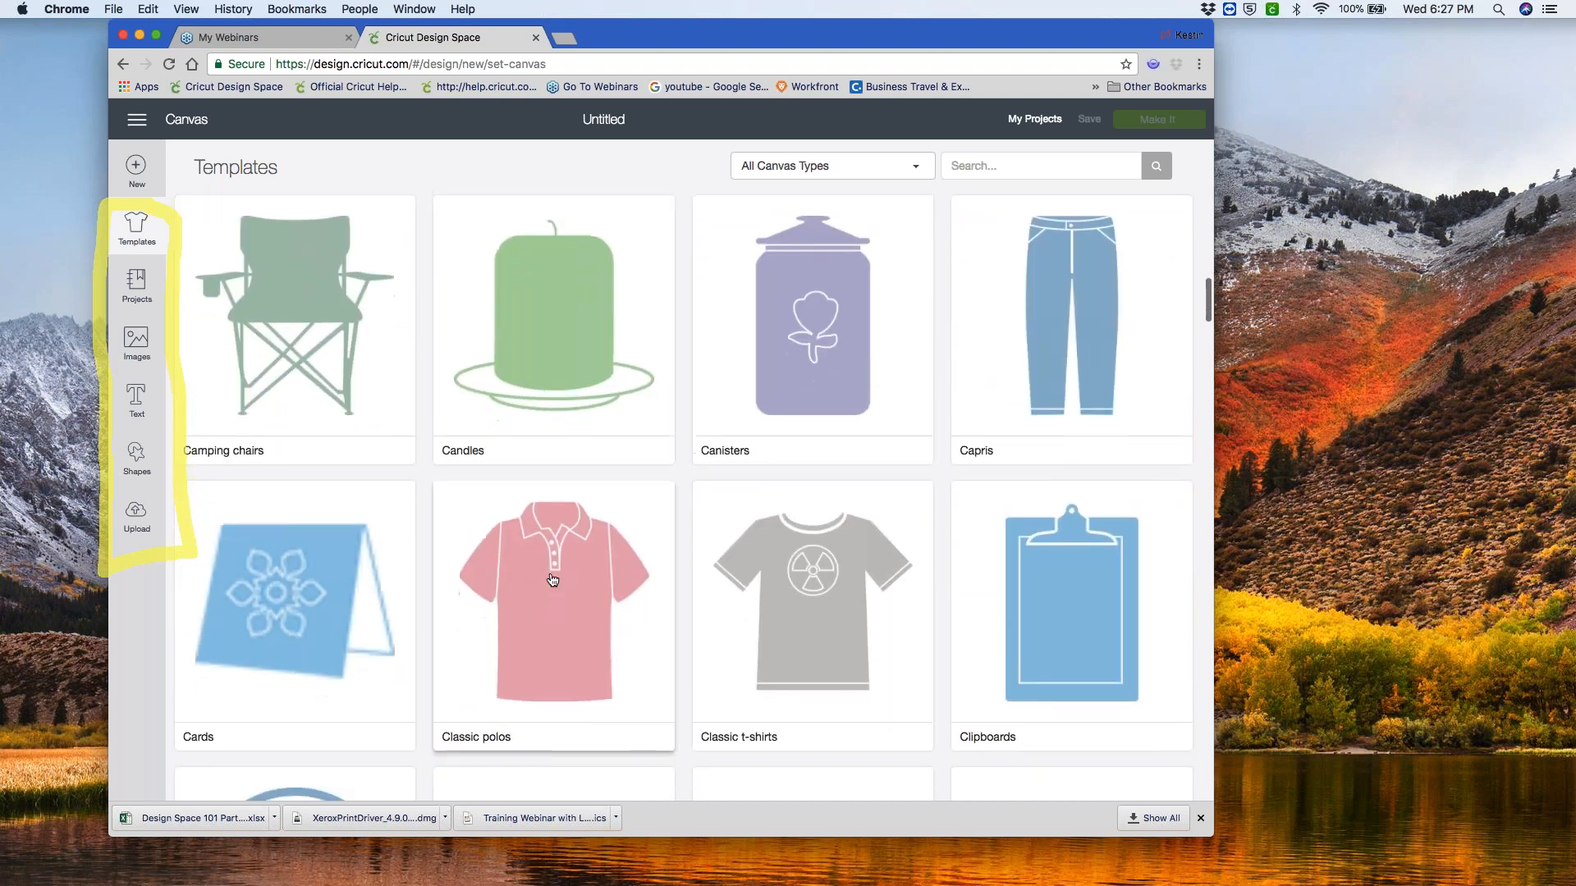
pyautogui.click(802, 603)
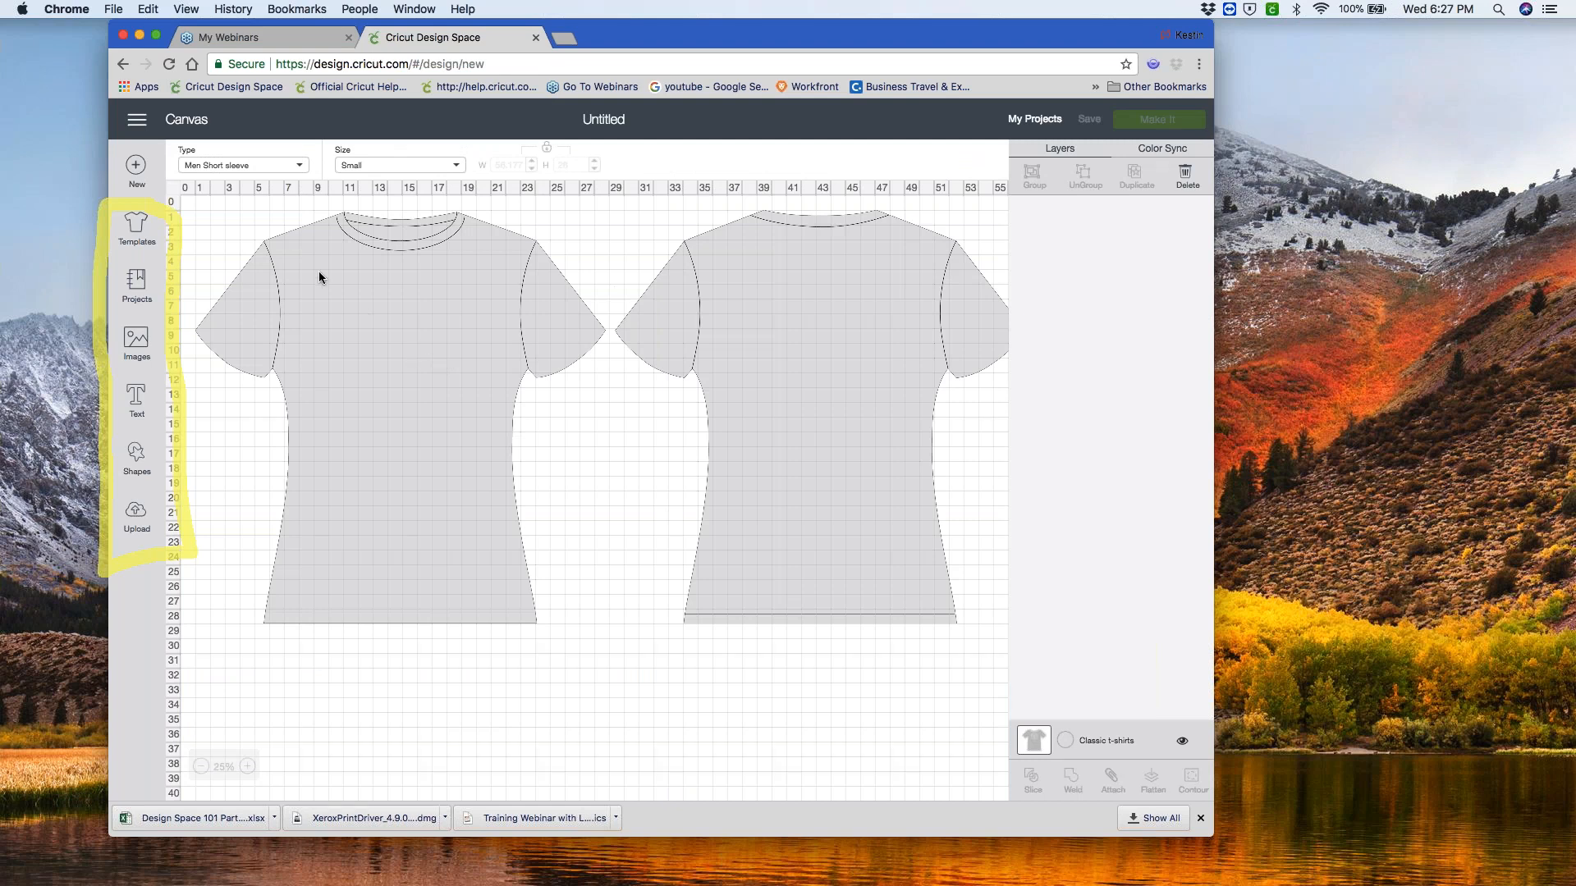
# - Review the t-shirt template's type options and set its size to Medium
pyautogui.click(301, 166)
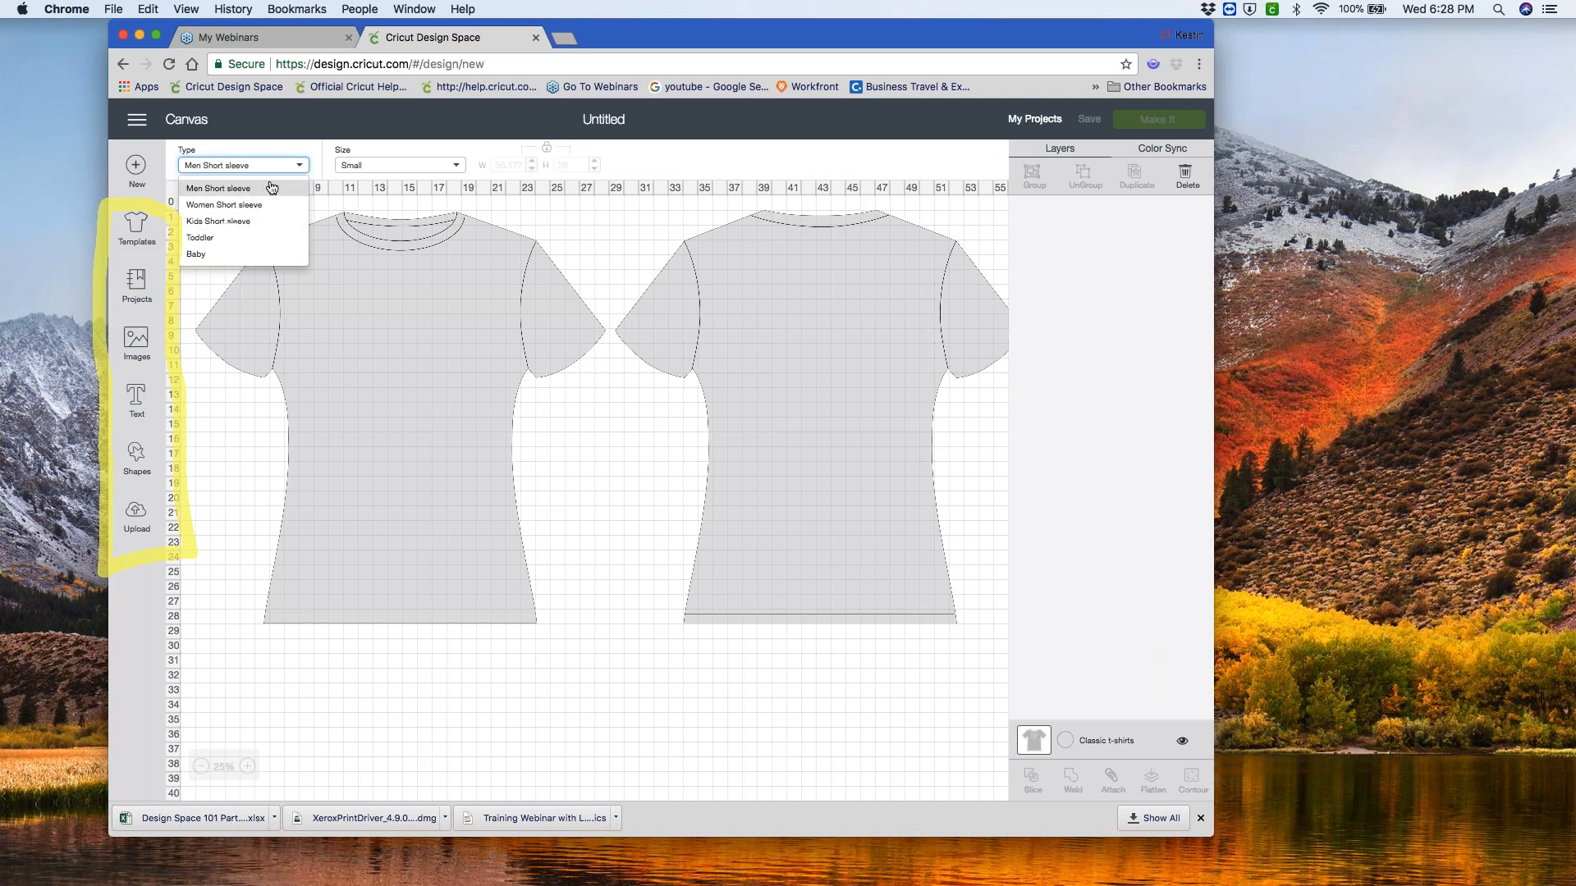
pyautogui.click(448, 168)
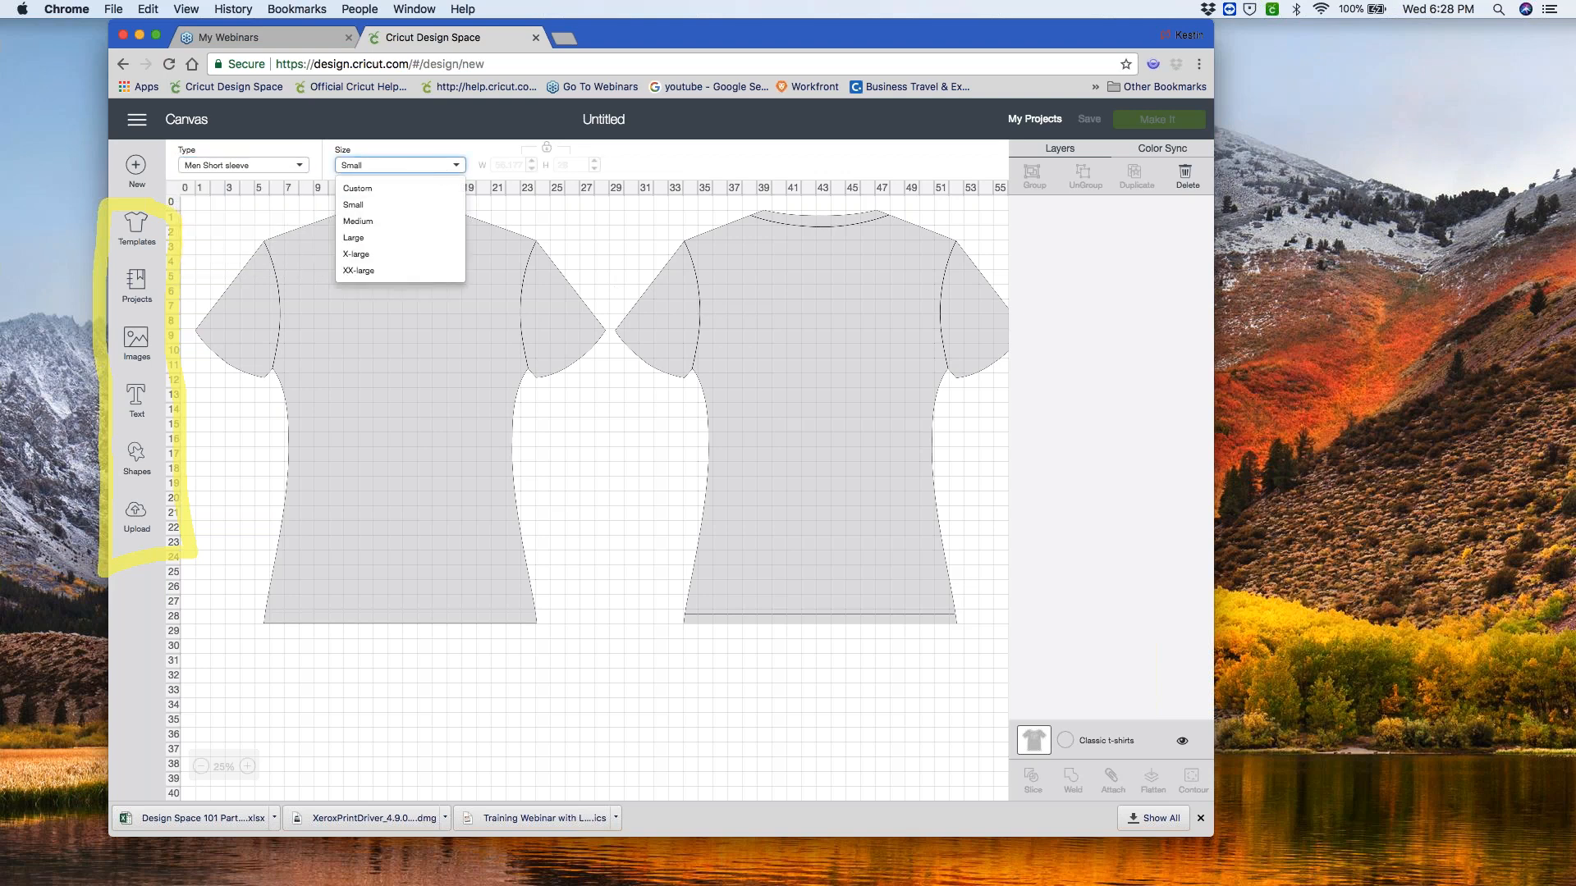
pyautogui.click(398, 221)
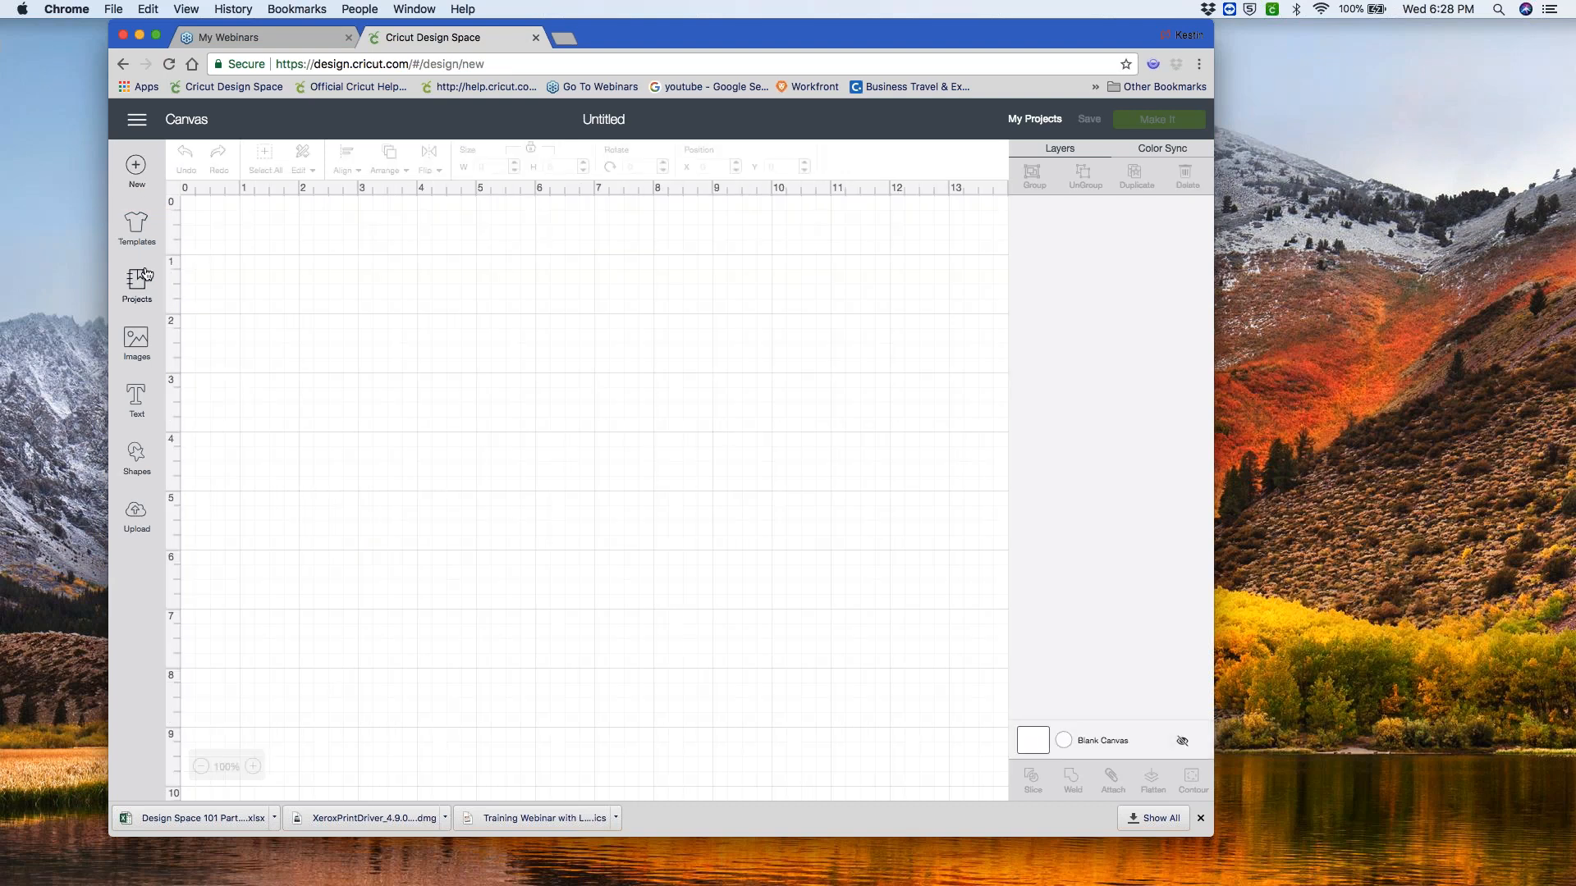
# - Browse the Projects library across all categories, go back to its beginning, and return to a blank canvas
pyautogui.click(137, 283)
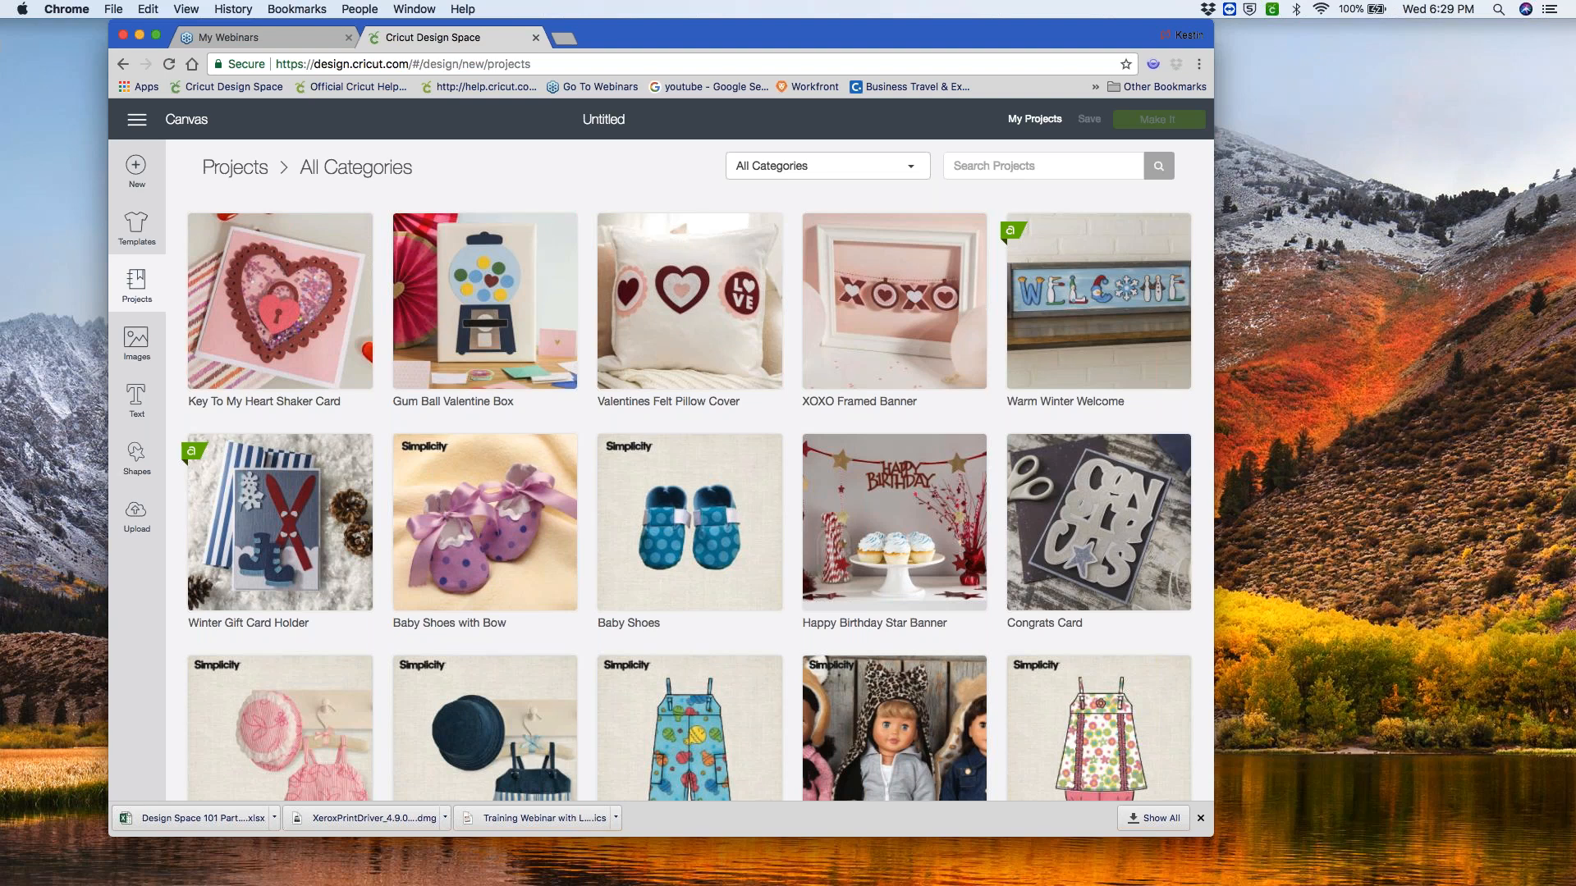
pyautogui.scroll(-1, 689, 492)
pyautogui.scroll(-5, 689, 493)
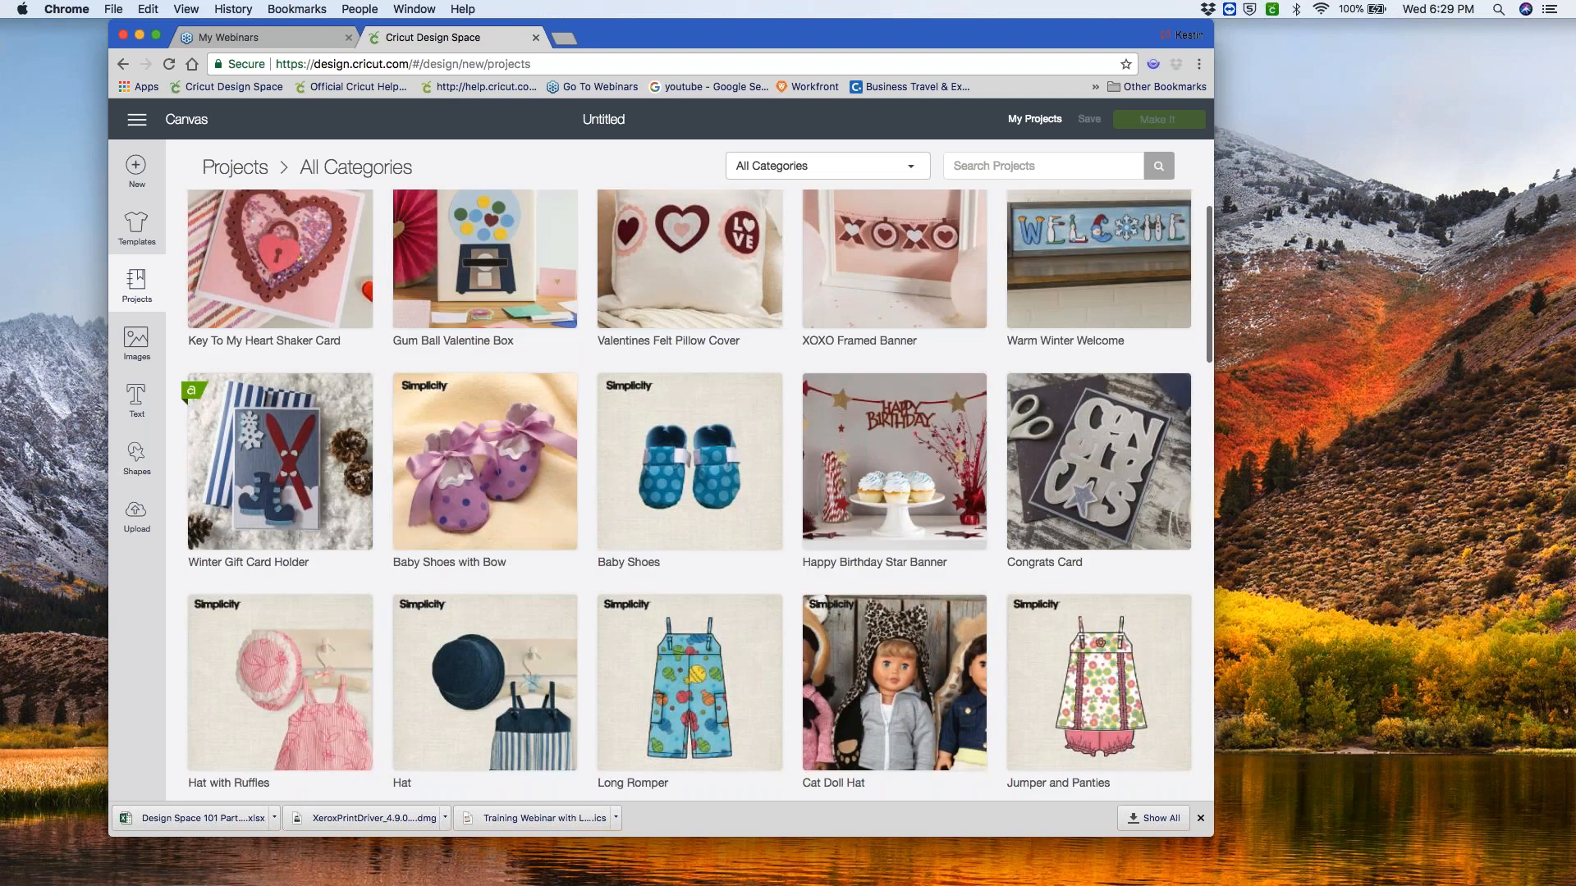
pyautogui.scroll(-4, 689, 492)
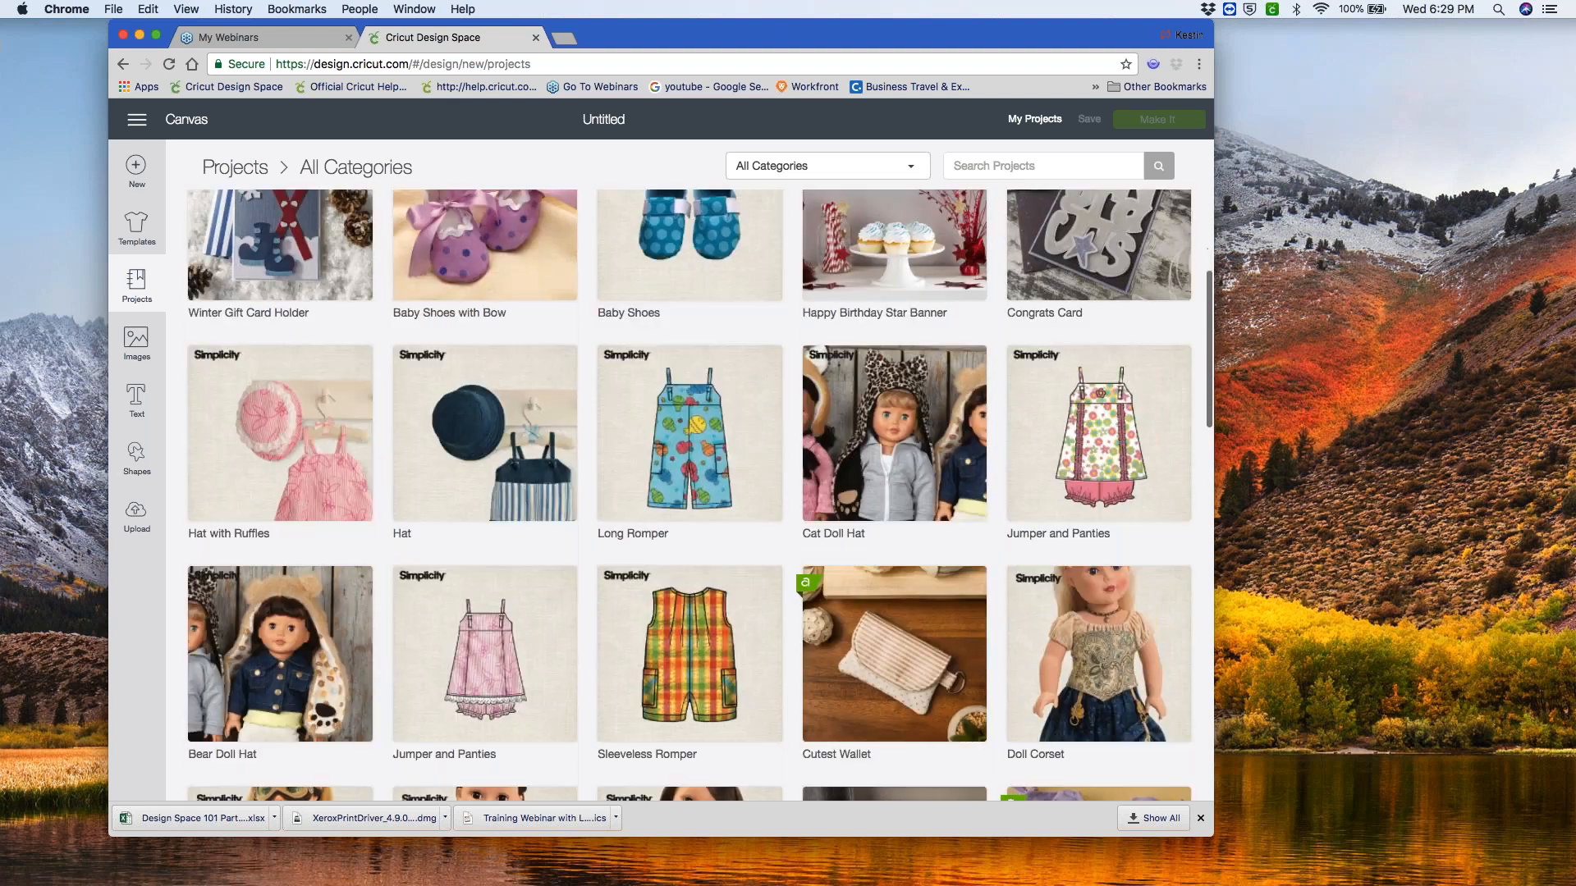
pyautogui.scroll(-6, 690, 493)
pyautogui.scroll(-12, 381, 462)
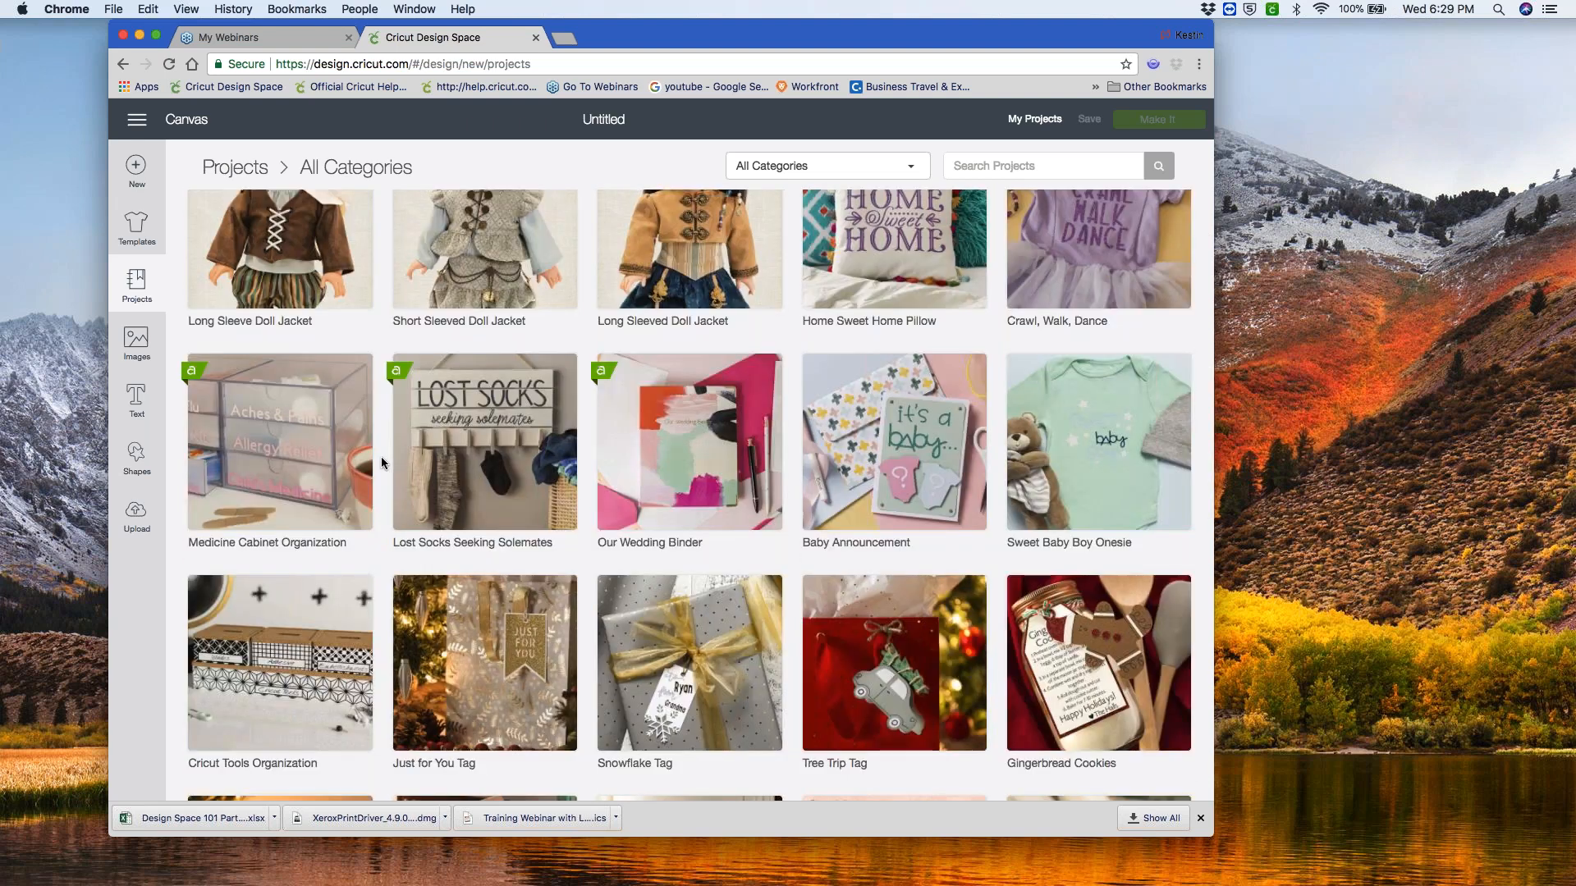
pyautogui.scroll(-2, 381, 461)
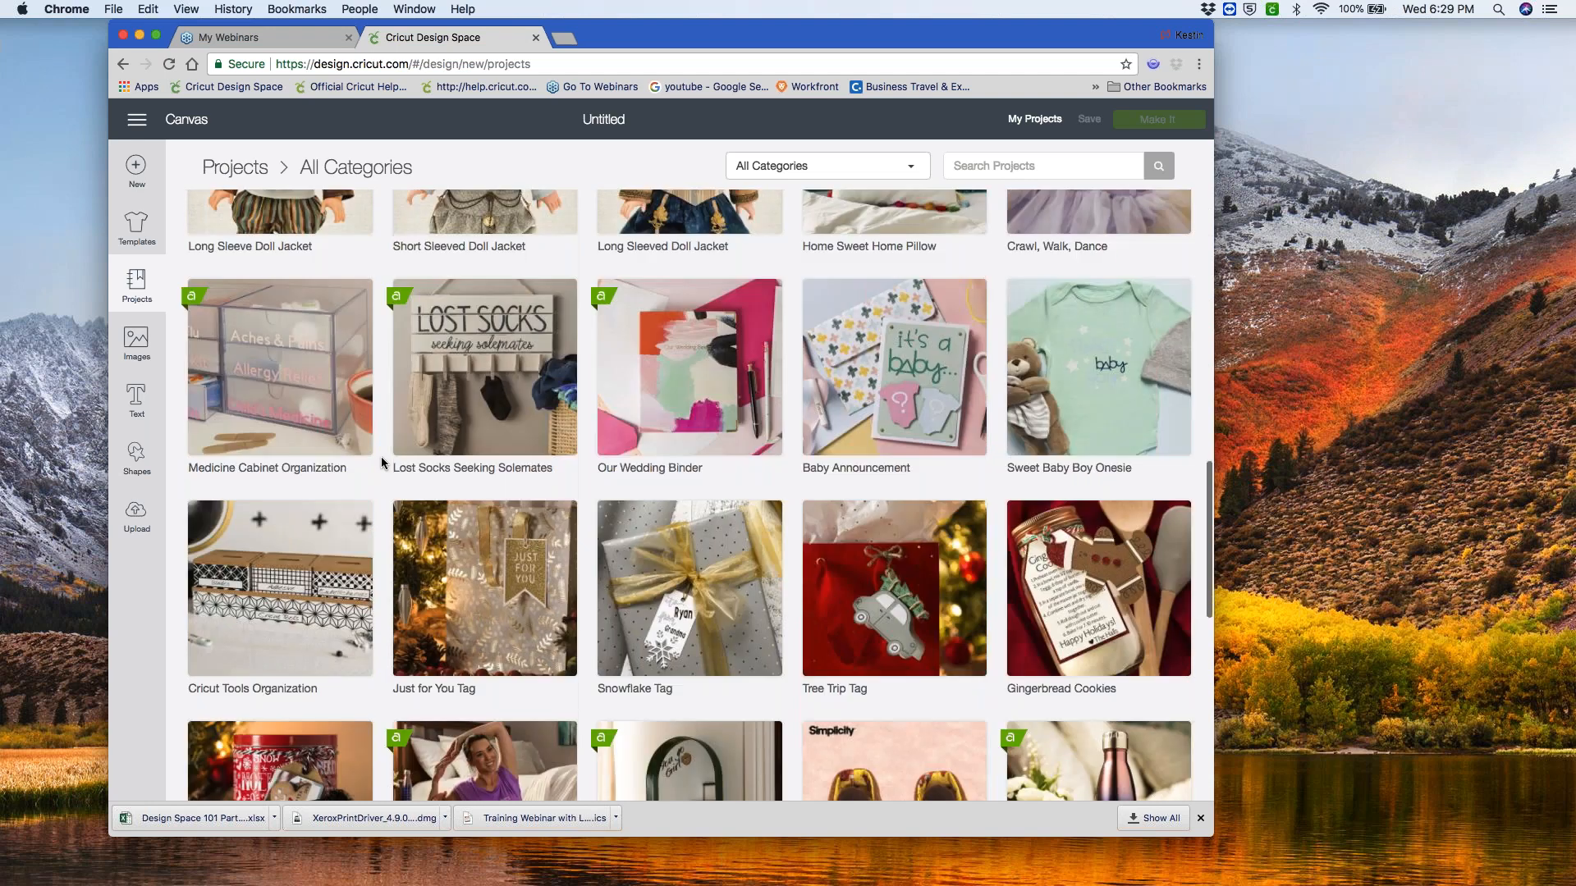
pyautogui.scroll(-1, 382, 461)
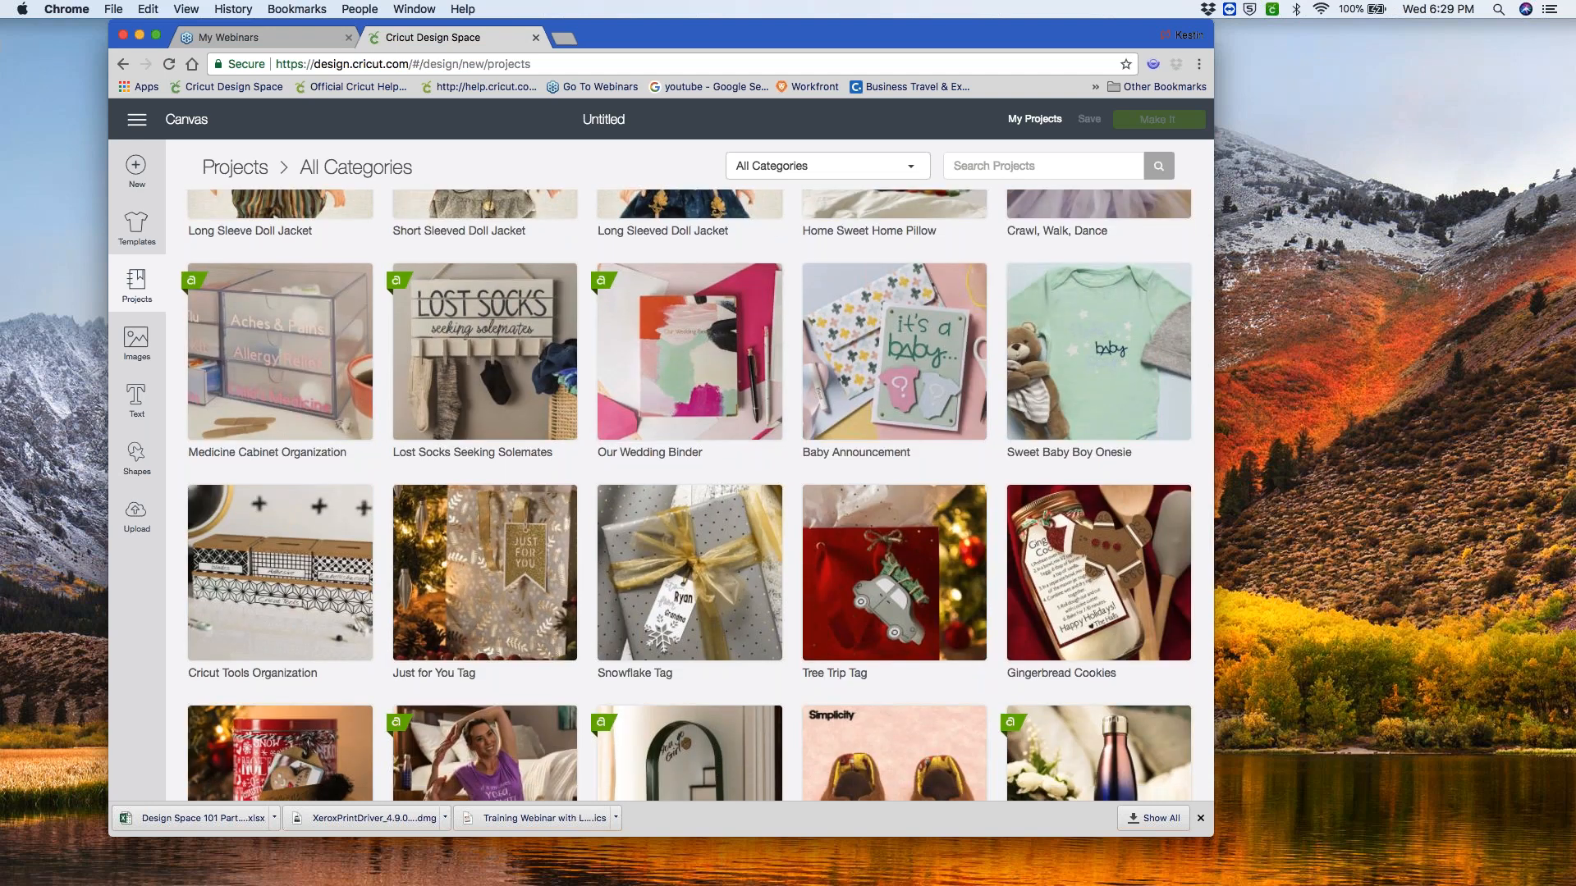
pyautogui.scroll(-6, 690, 492)
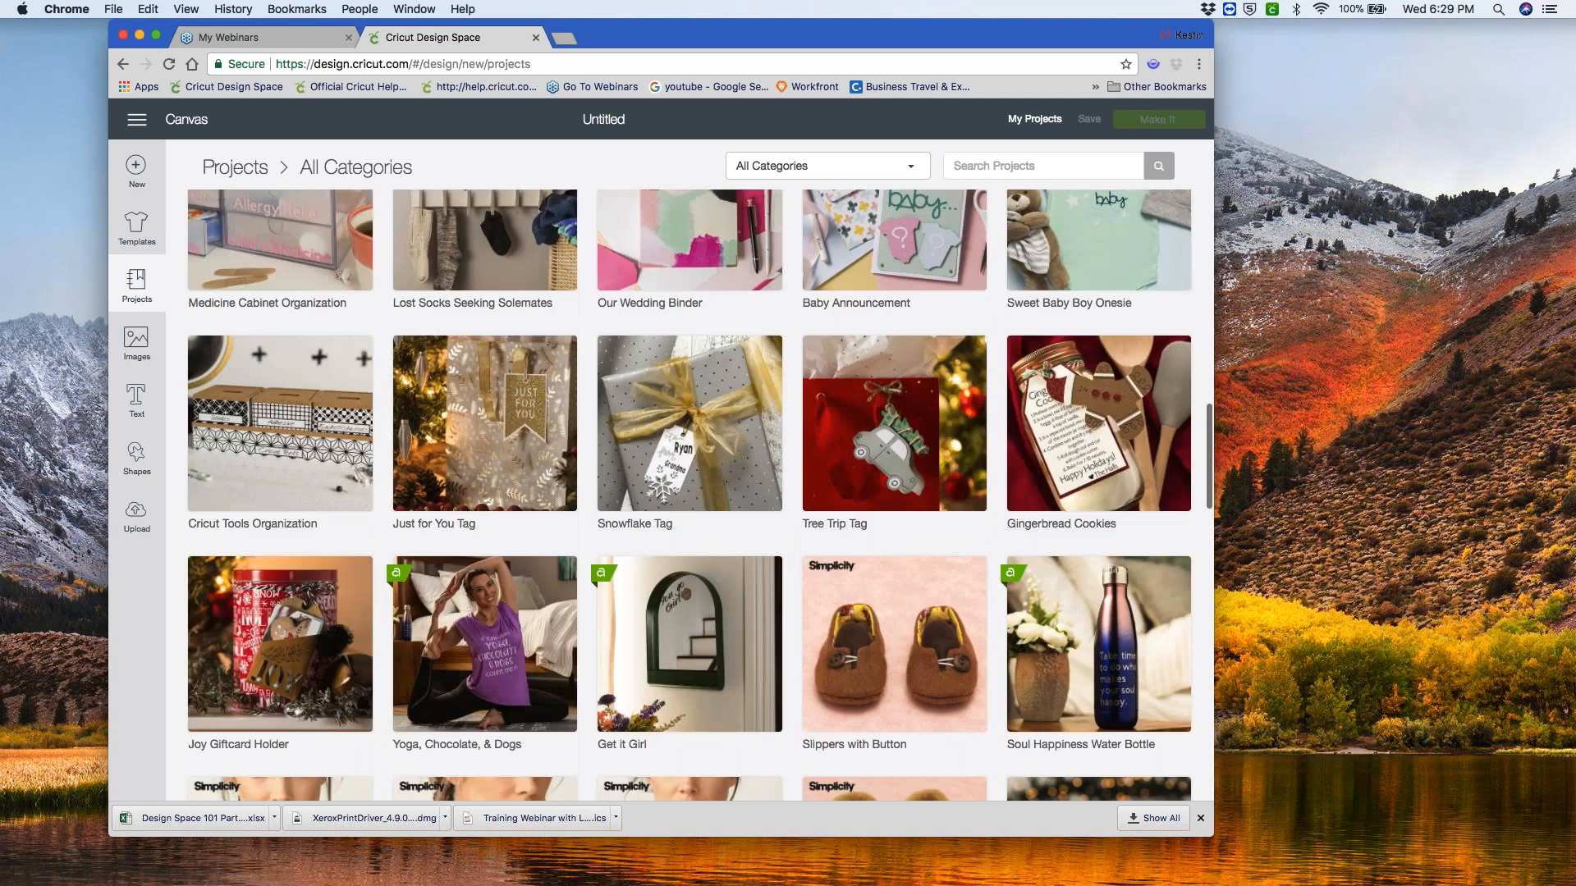
pyautogui.scroll(-5, 689, 492)
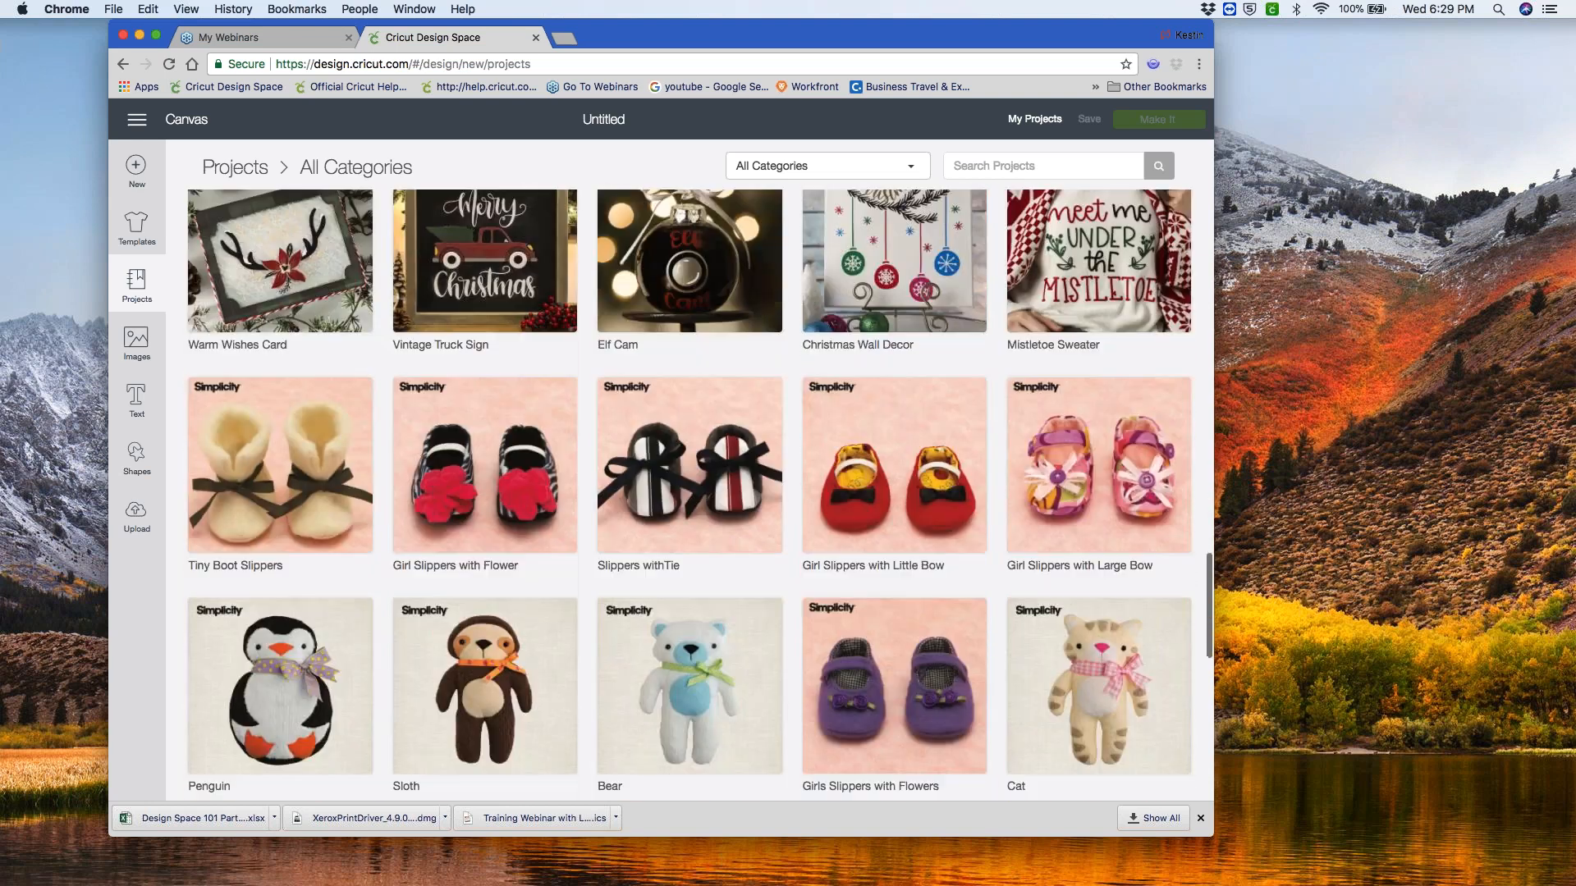
pyautogui.scroll(-2, 689, 492)
pyautogui.scroll(3, 689, 492)
pyautogui.scroll(9, 689, 493)
pyautogui.scroll(15, 689, 492)
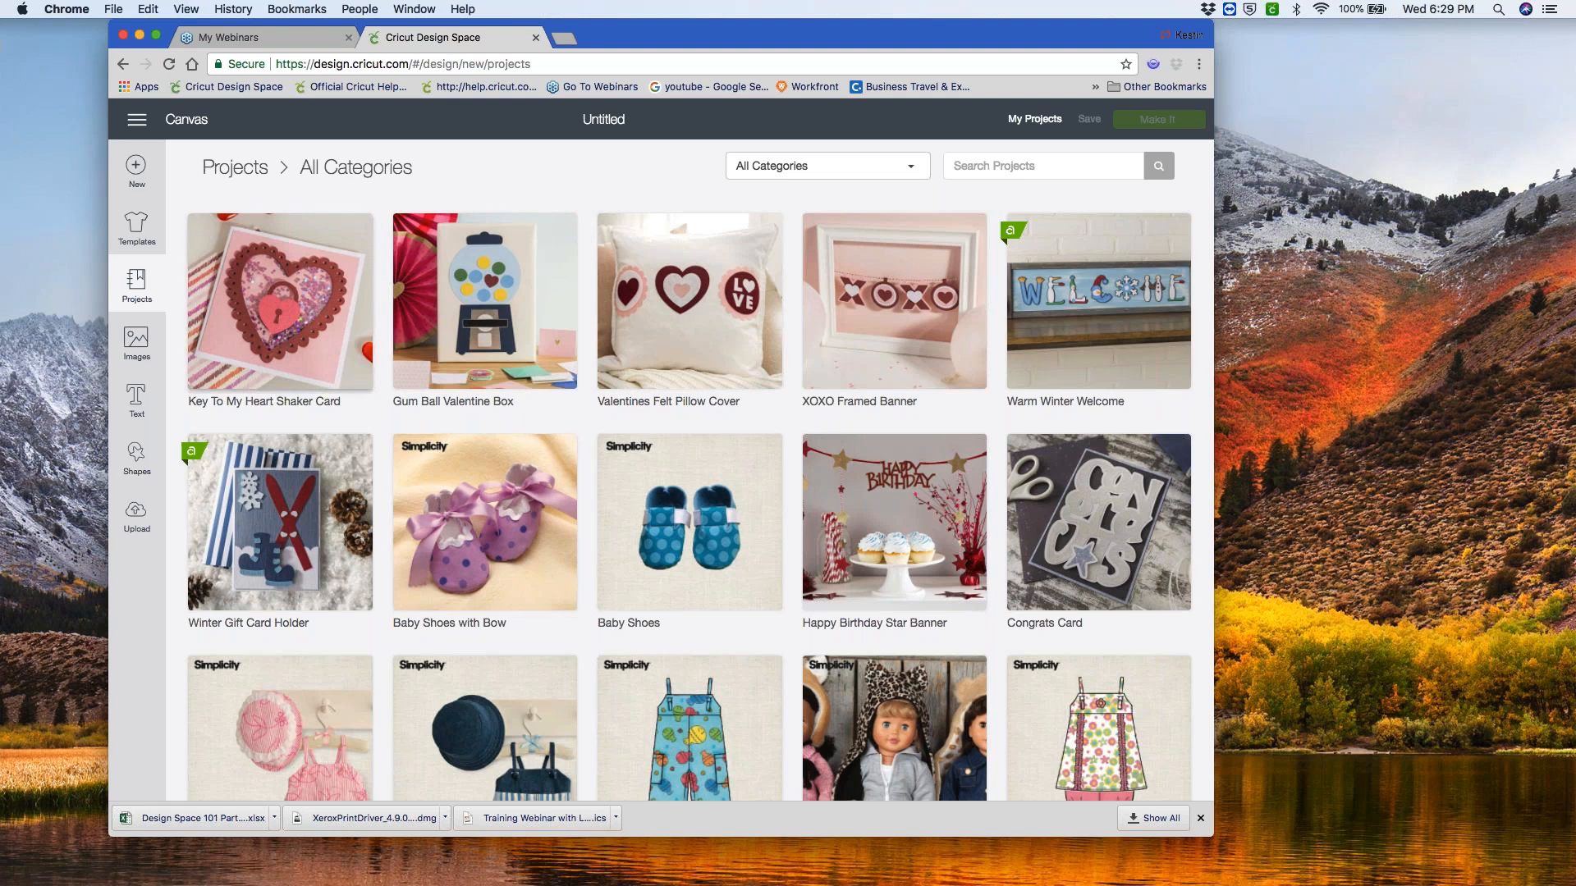
pyautogui.click(137, 169)
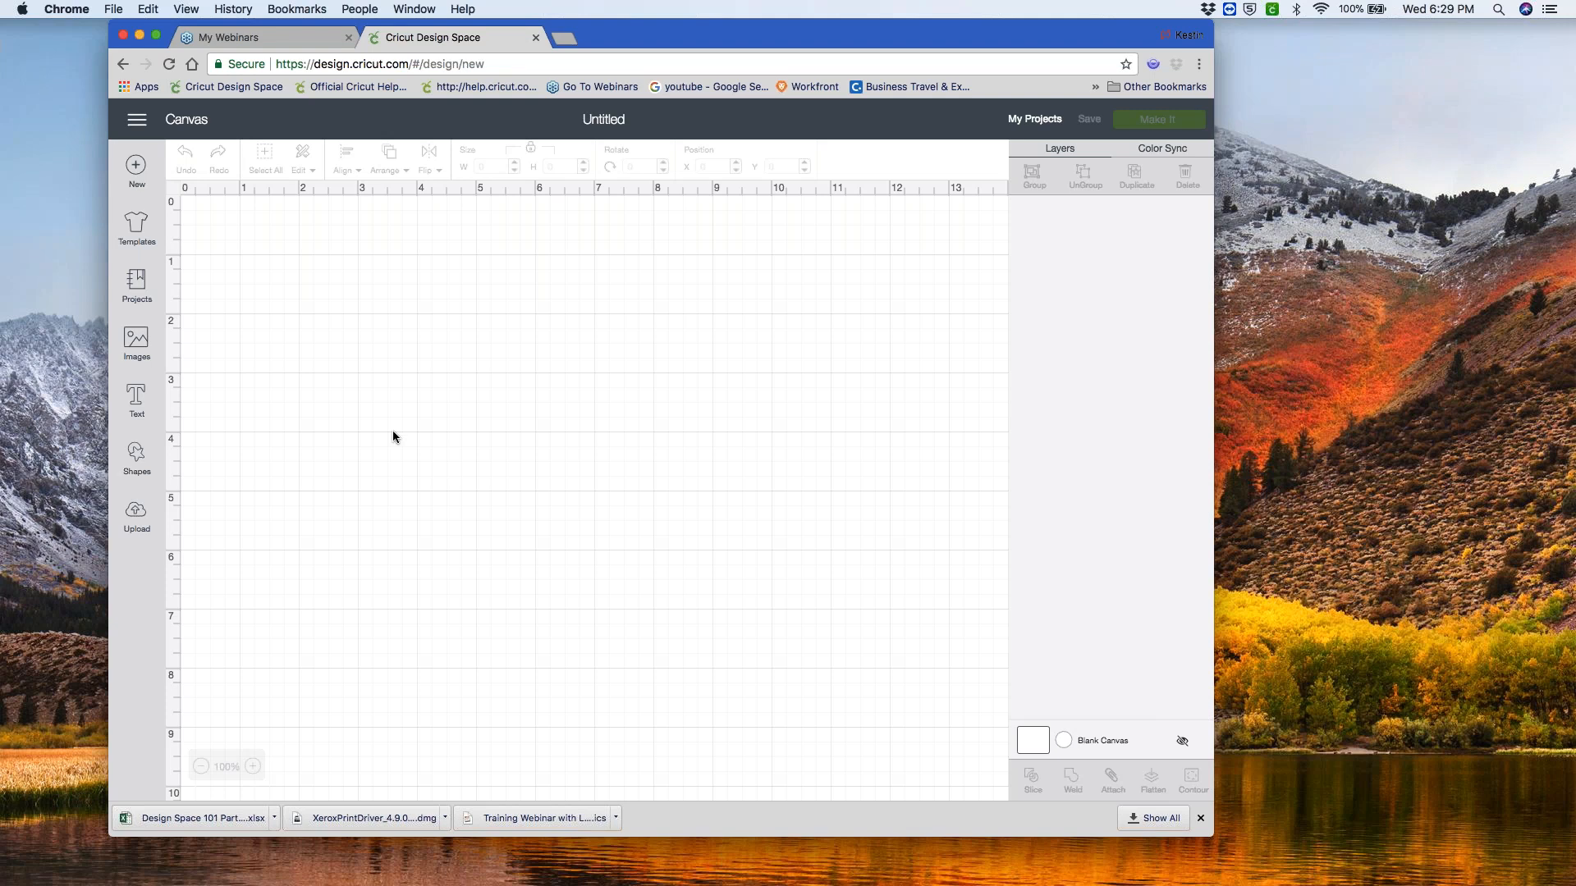
# - Open the Key To My Heart Shaker Card from Projects and examine all its preview images and its materials lists
pyautogui.click(137, 293)
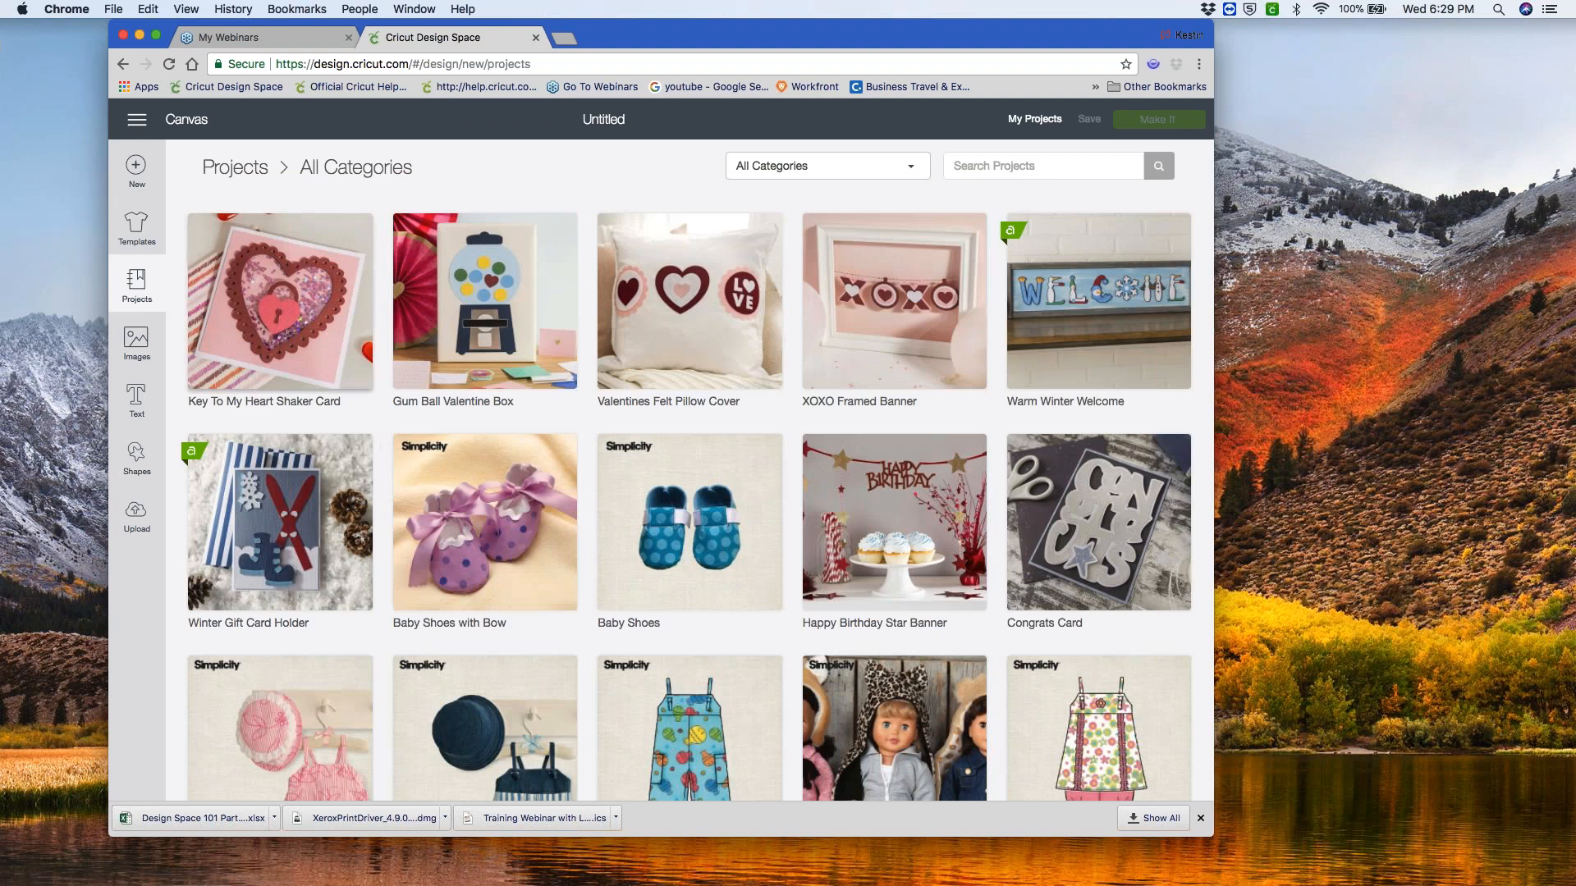
pyautogui.click(302, 351)
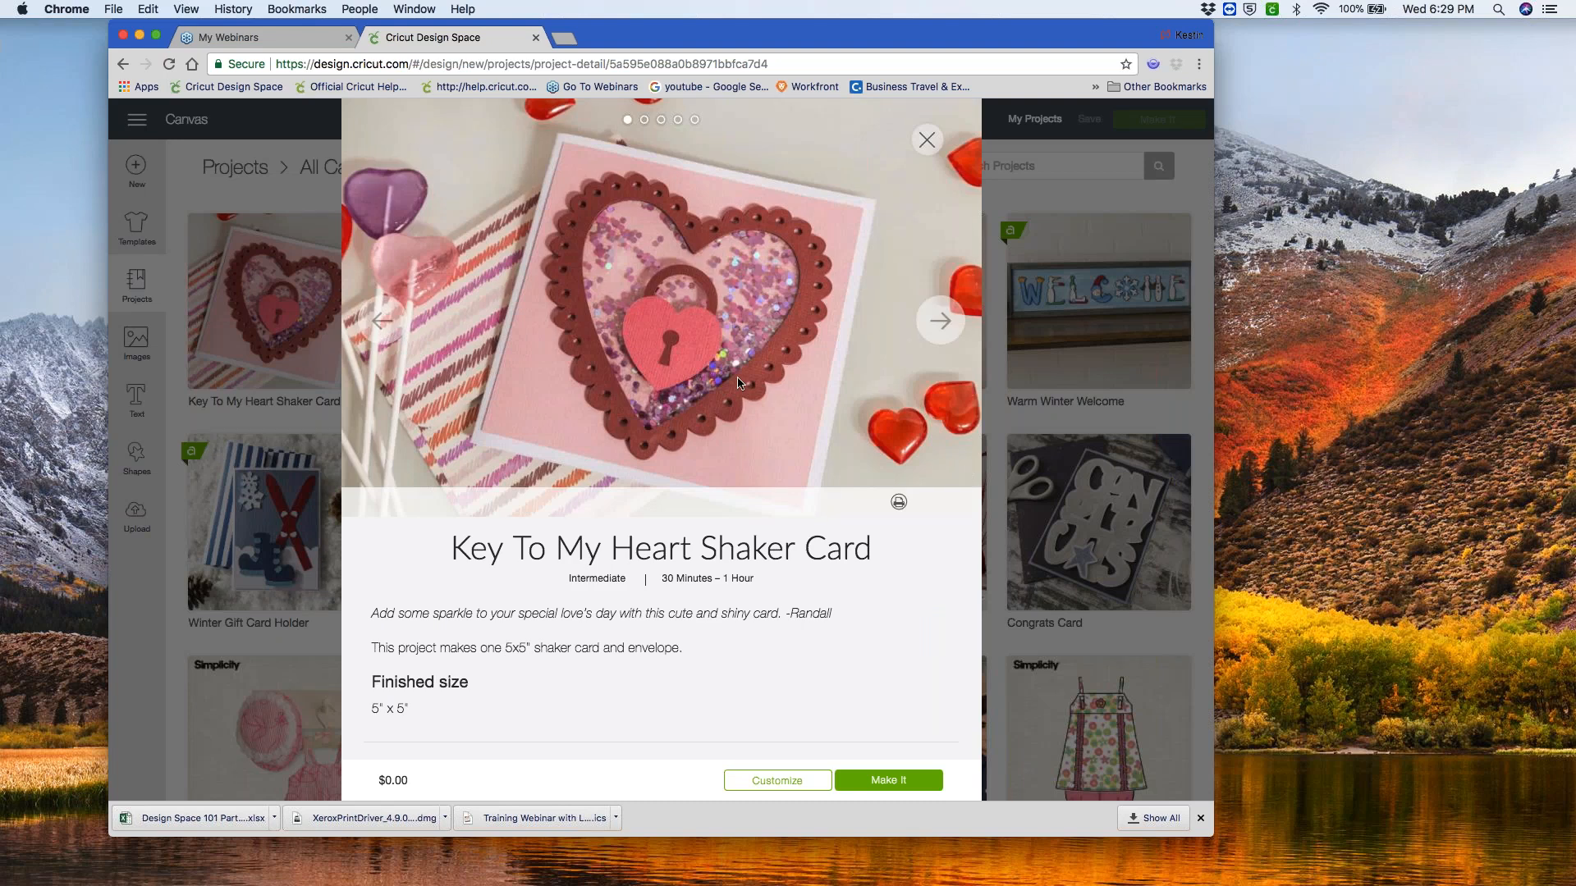
pyautogui.click(942, 320)
pyautogui.click(941, 320)
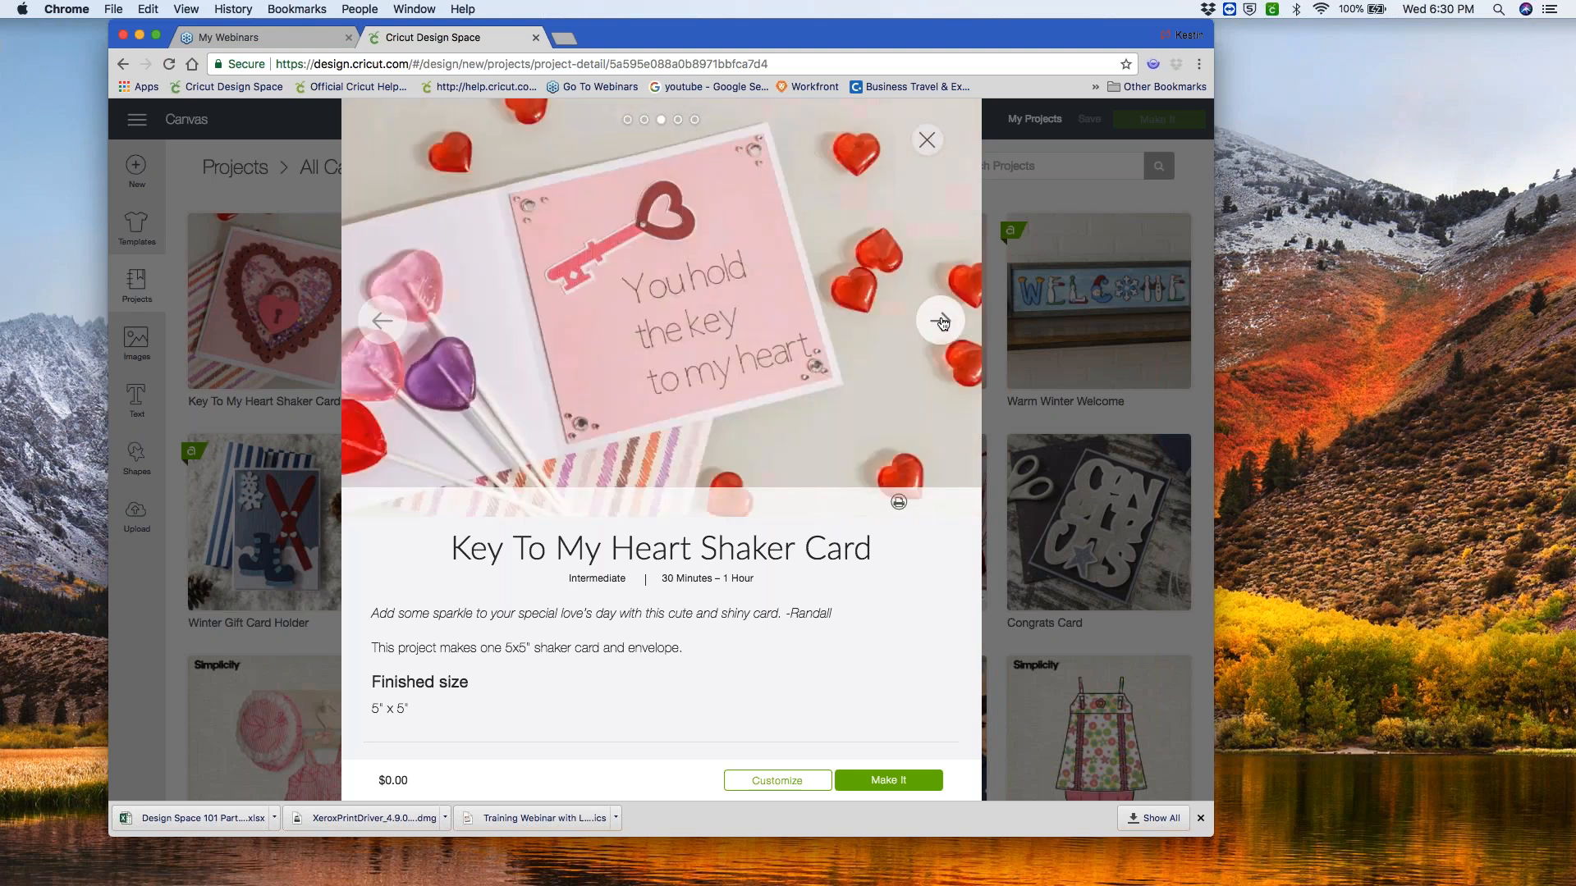
pyautogui.click(941, 320)
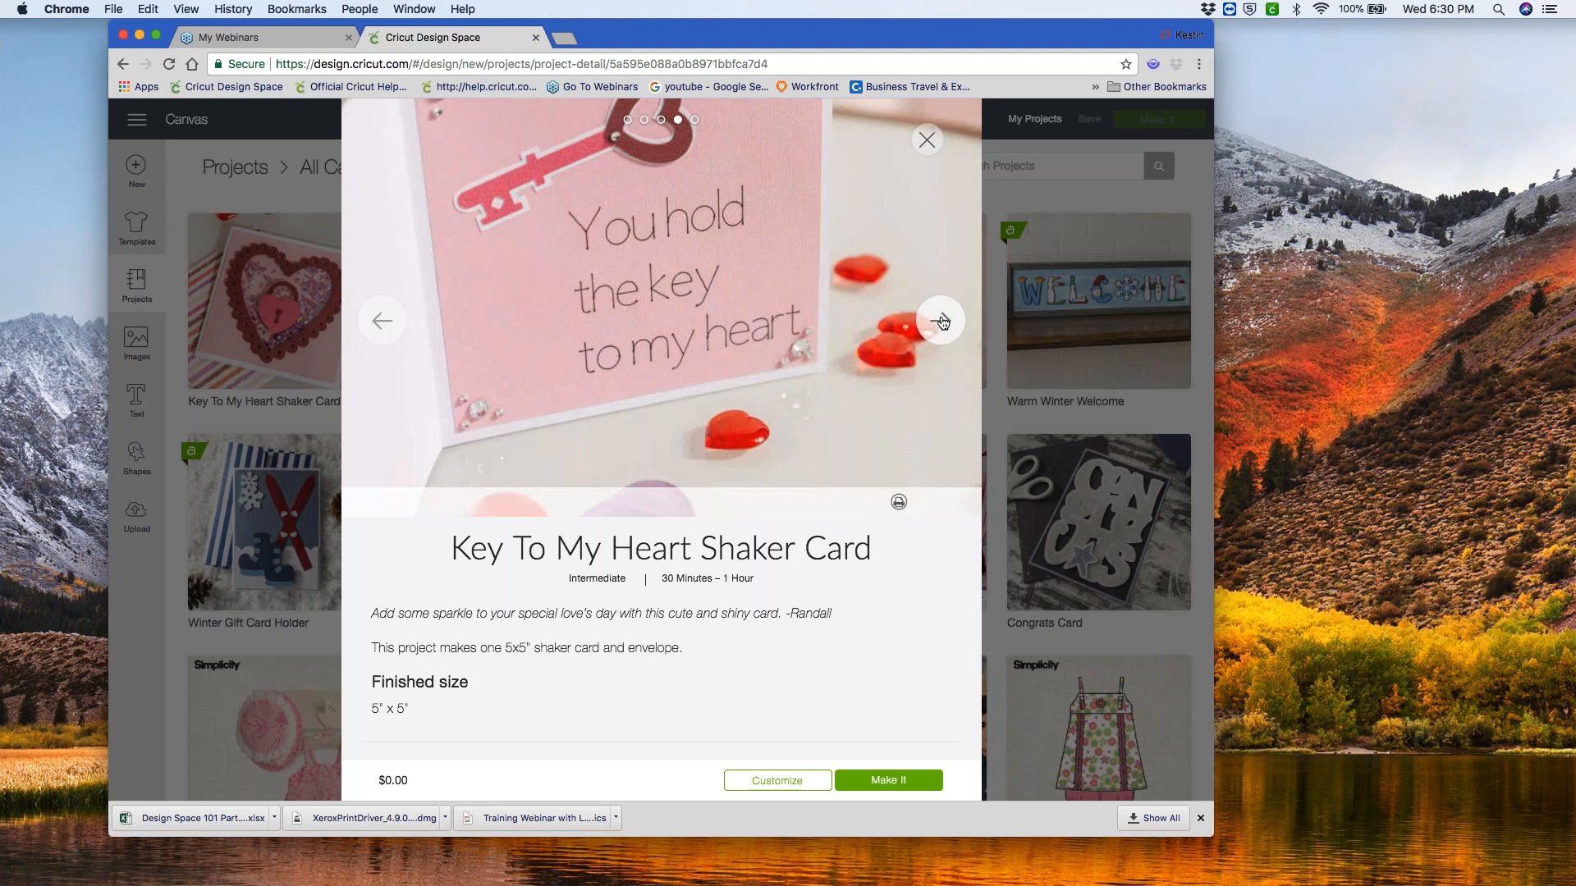
pyautogui.click(941, 321)
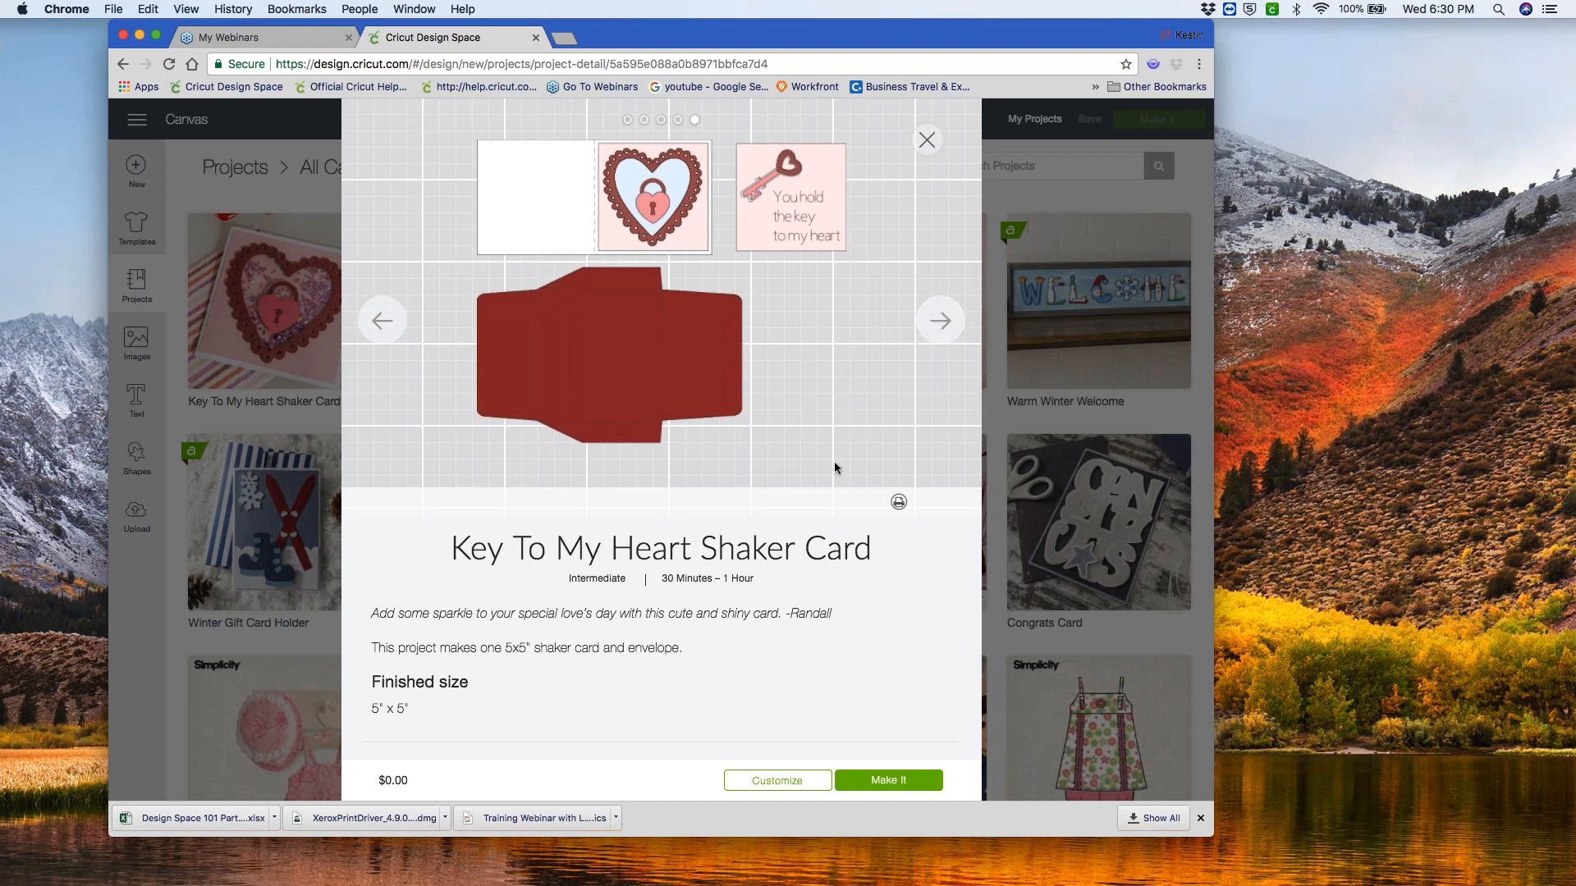
pyautogui.scroll(-3, 834, 467)
pyautogui.scroll(-5, 834, 467)
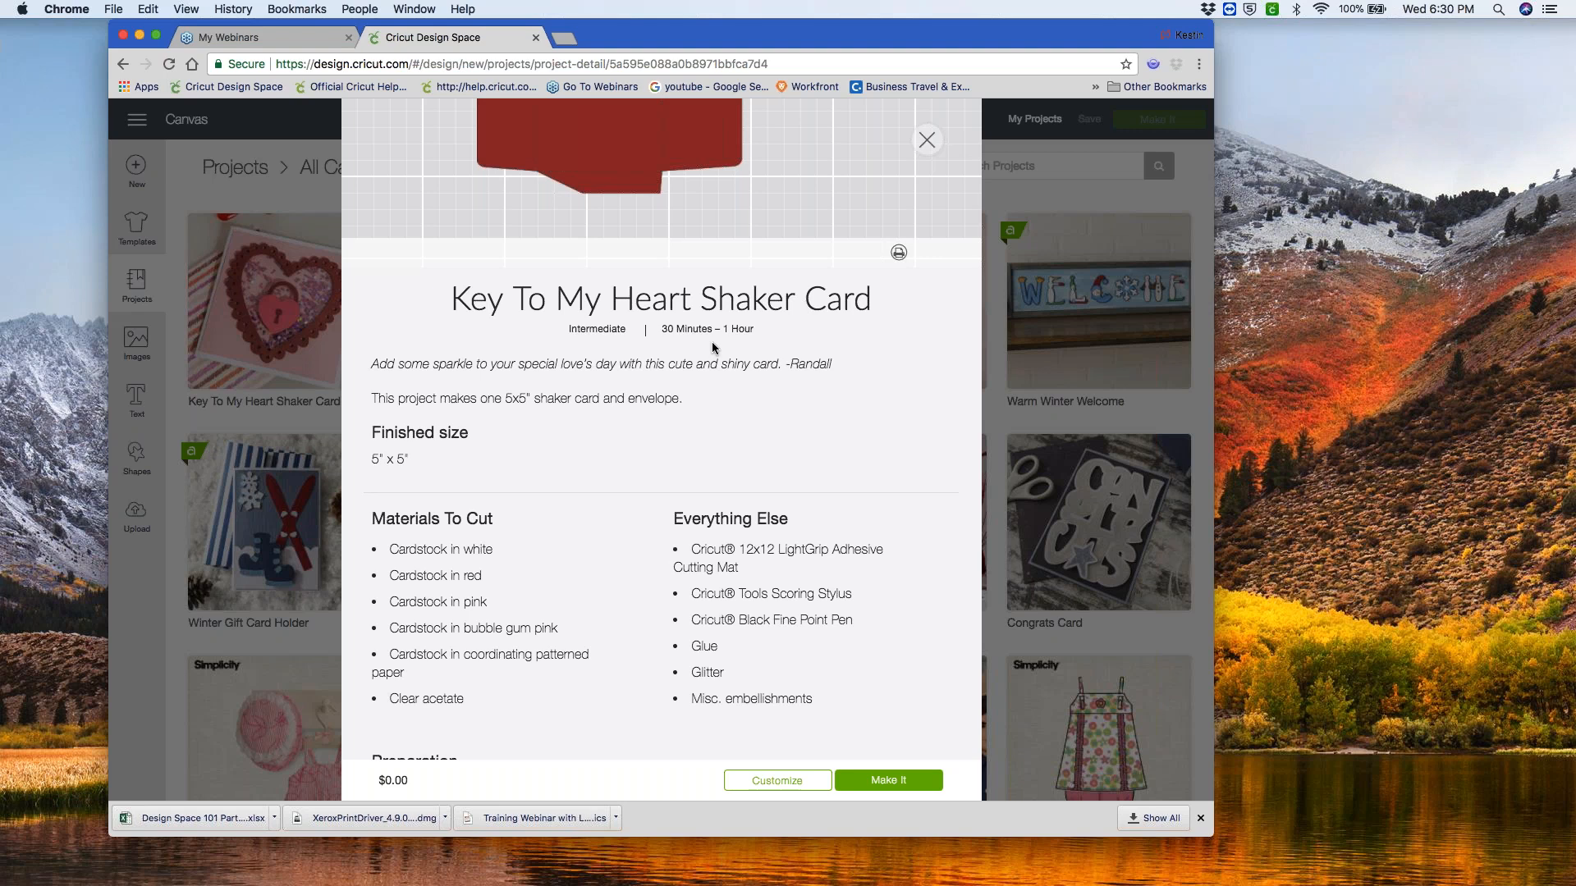
# - Open the print preview of the Key To My Heart Shaker Card instructions, look through its pages, and cancel printing
pyautogui.scroll(2, 713, 348)
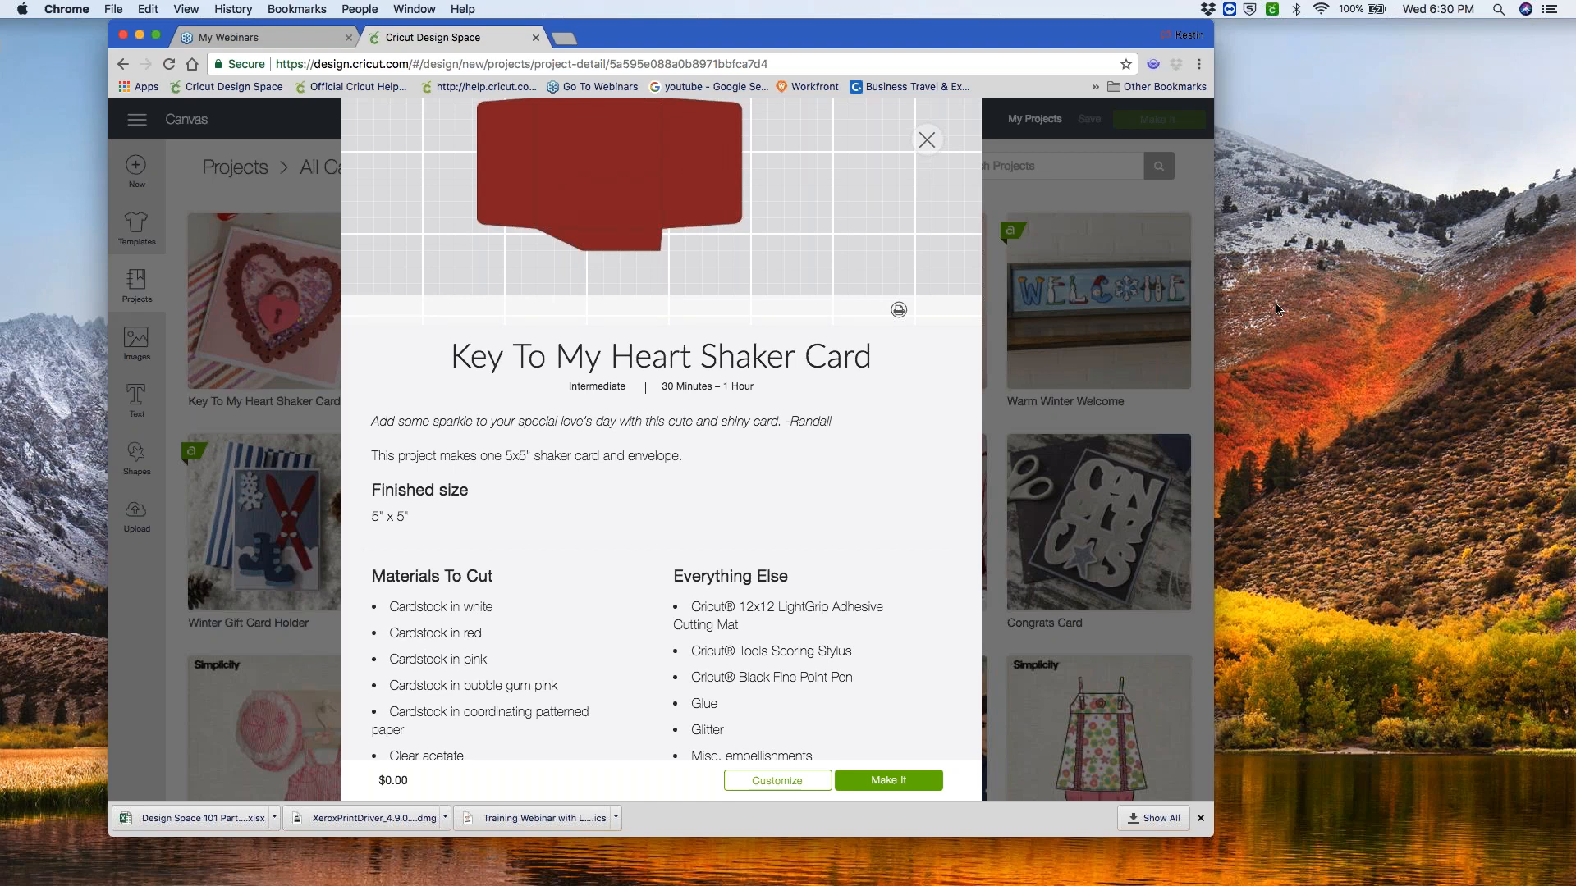
pyautogui.moveTo(886, 272)
pyautogui.mouseDown()
pyautogui.moveTo(892, 322)
pyautogui.moveTo(902, 263)
pyautogui.mouseUp()
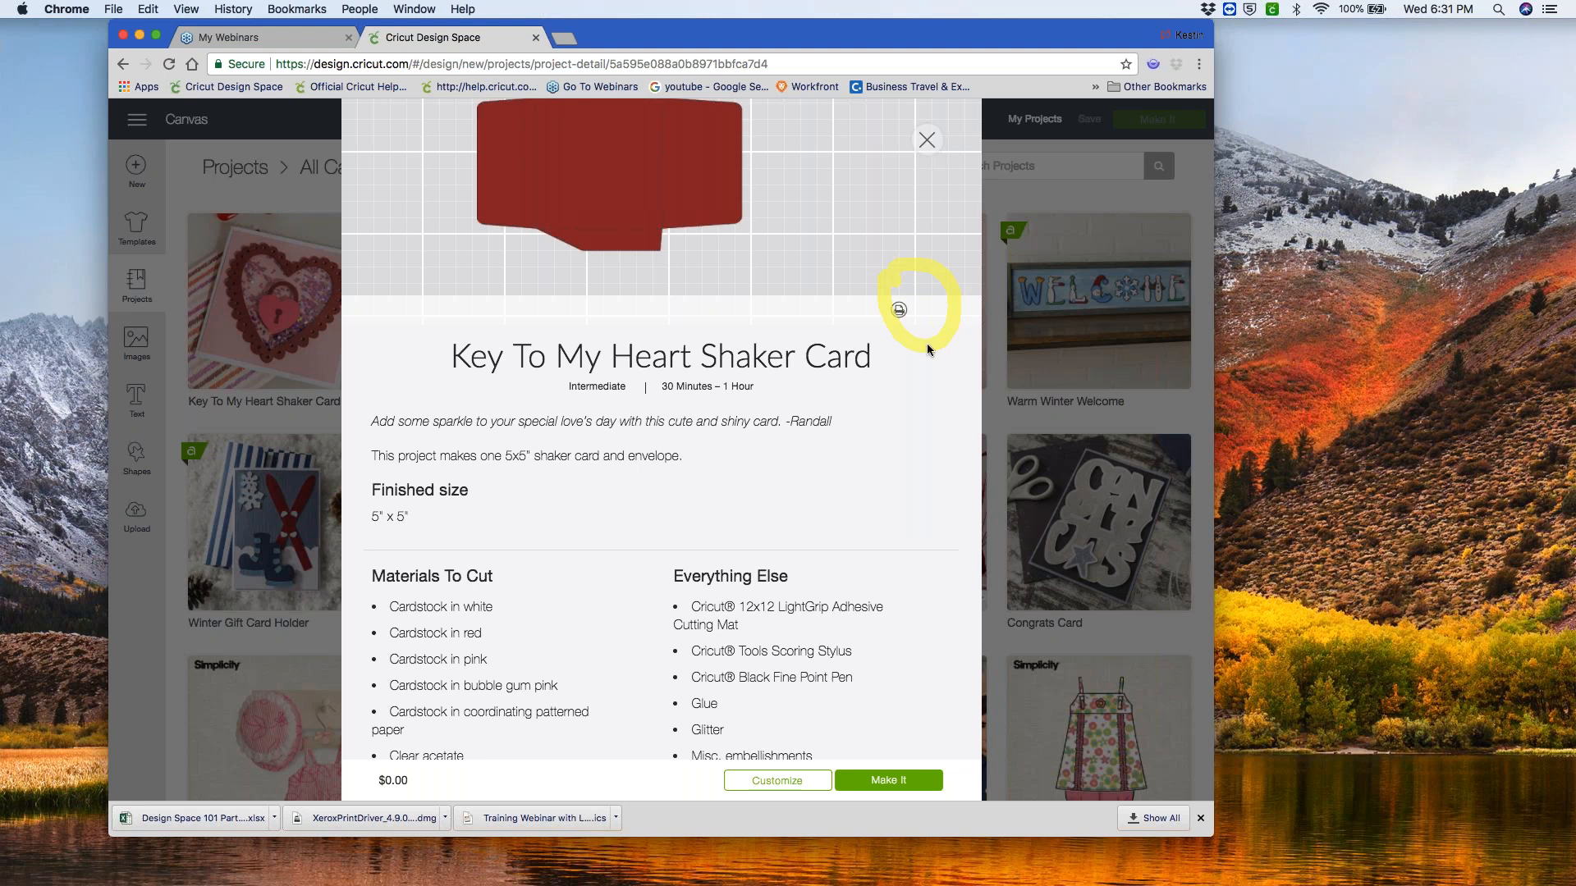
pyautogui.click(899, 310)
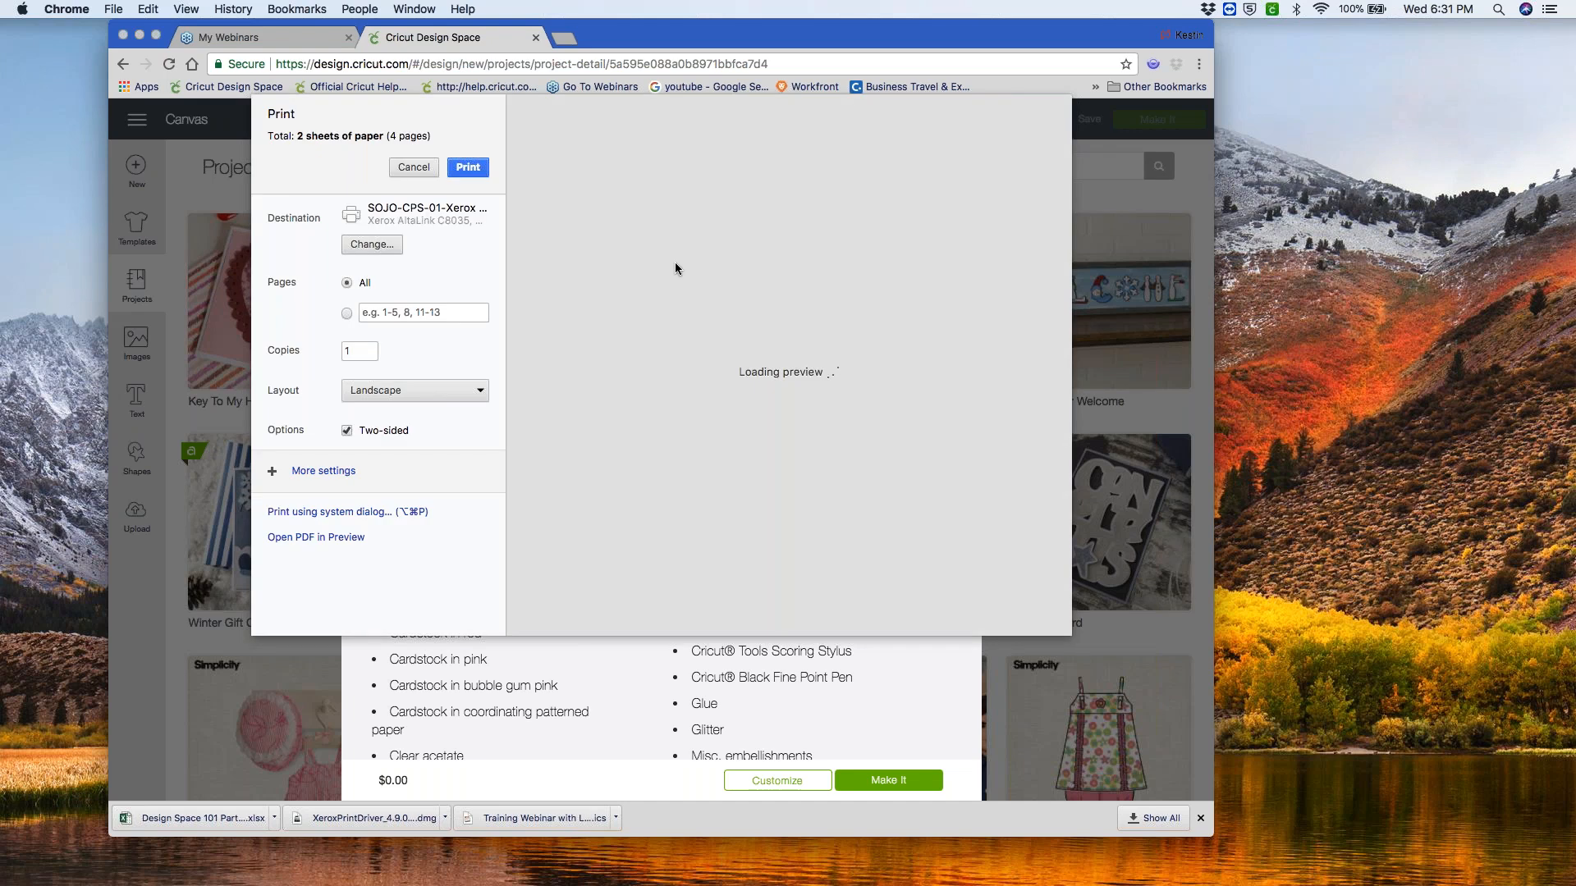
pyautogui.scroll(-6, 699, 341)
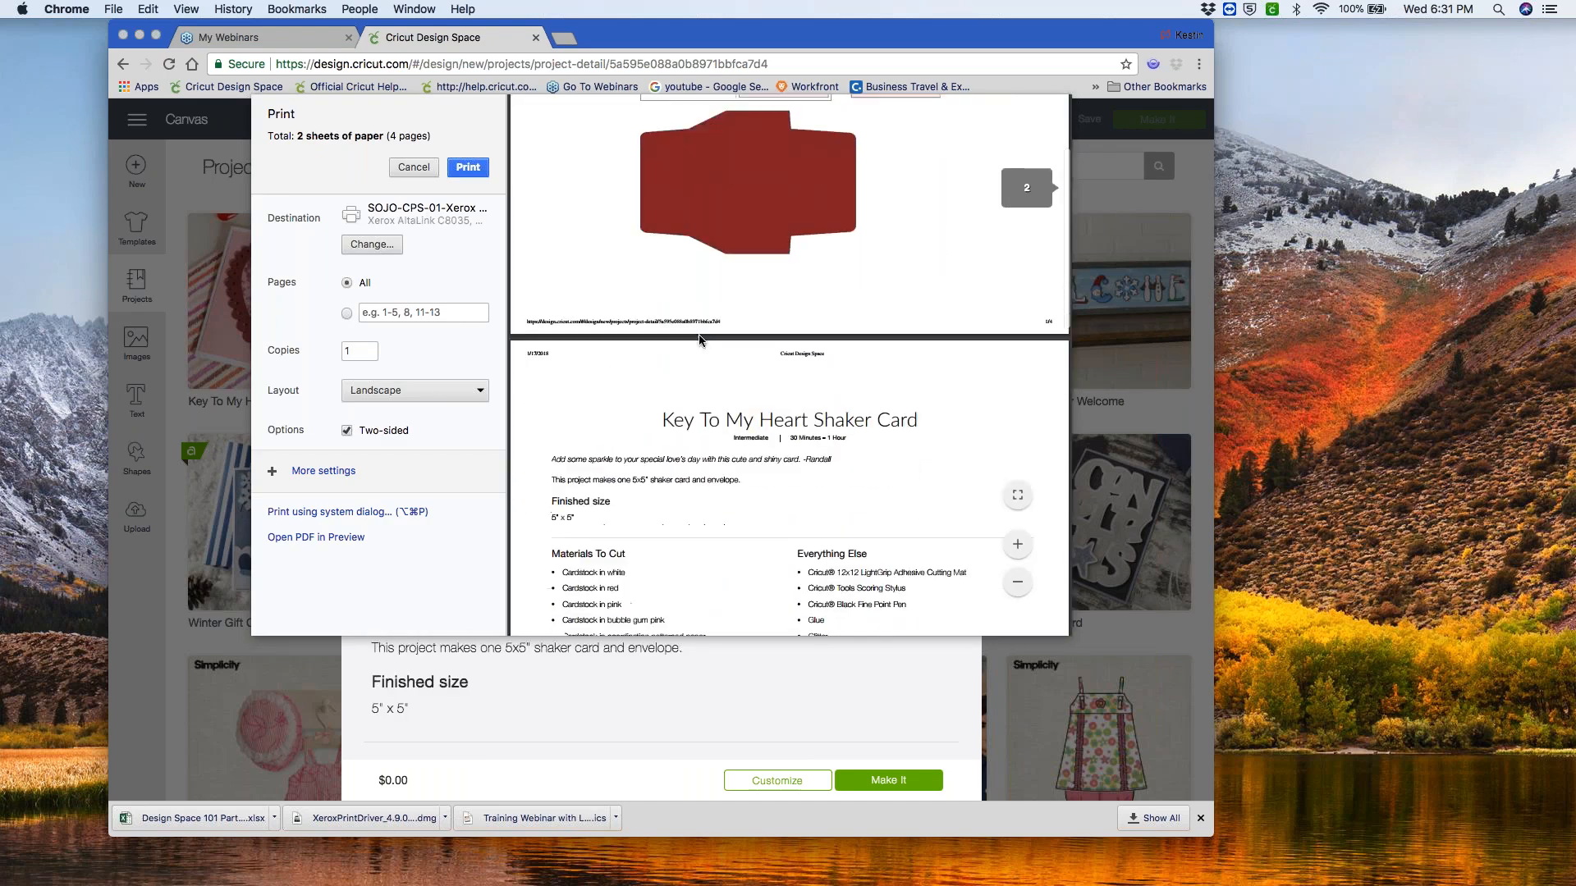
pyautogui.scroll(1, 699, 340)
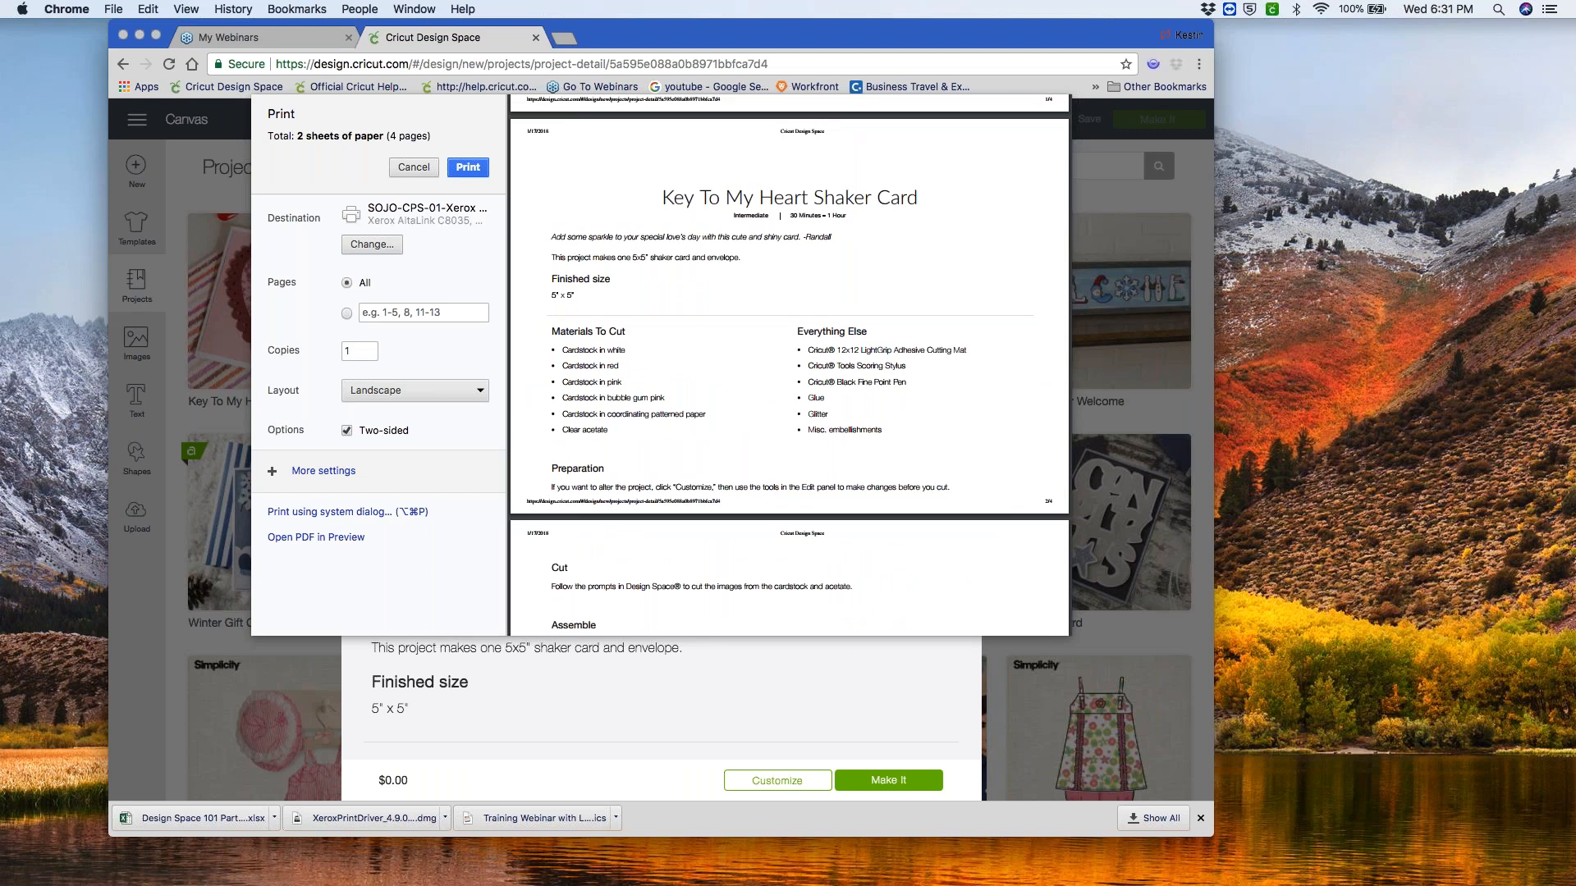
pyautogui.scroll(5, 656, 295)
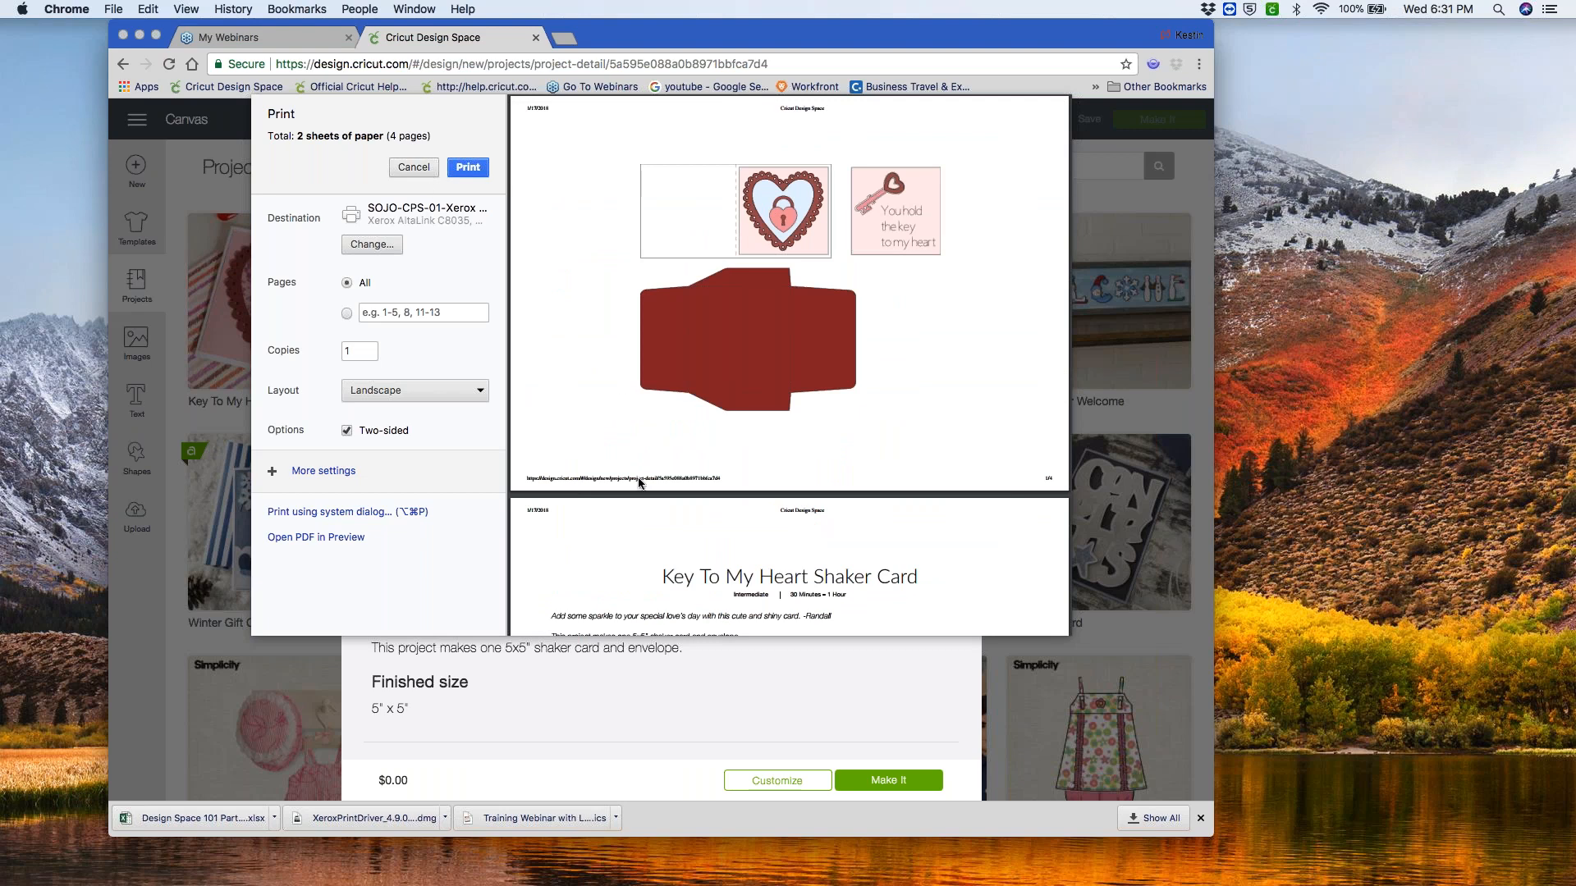
pyautogui.scroll(-3, 639, 482)
pyautogui.scroll(1, 575, 328)
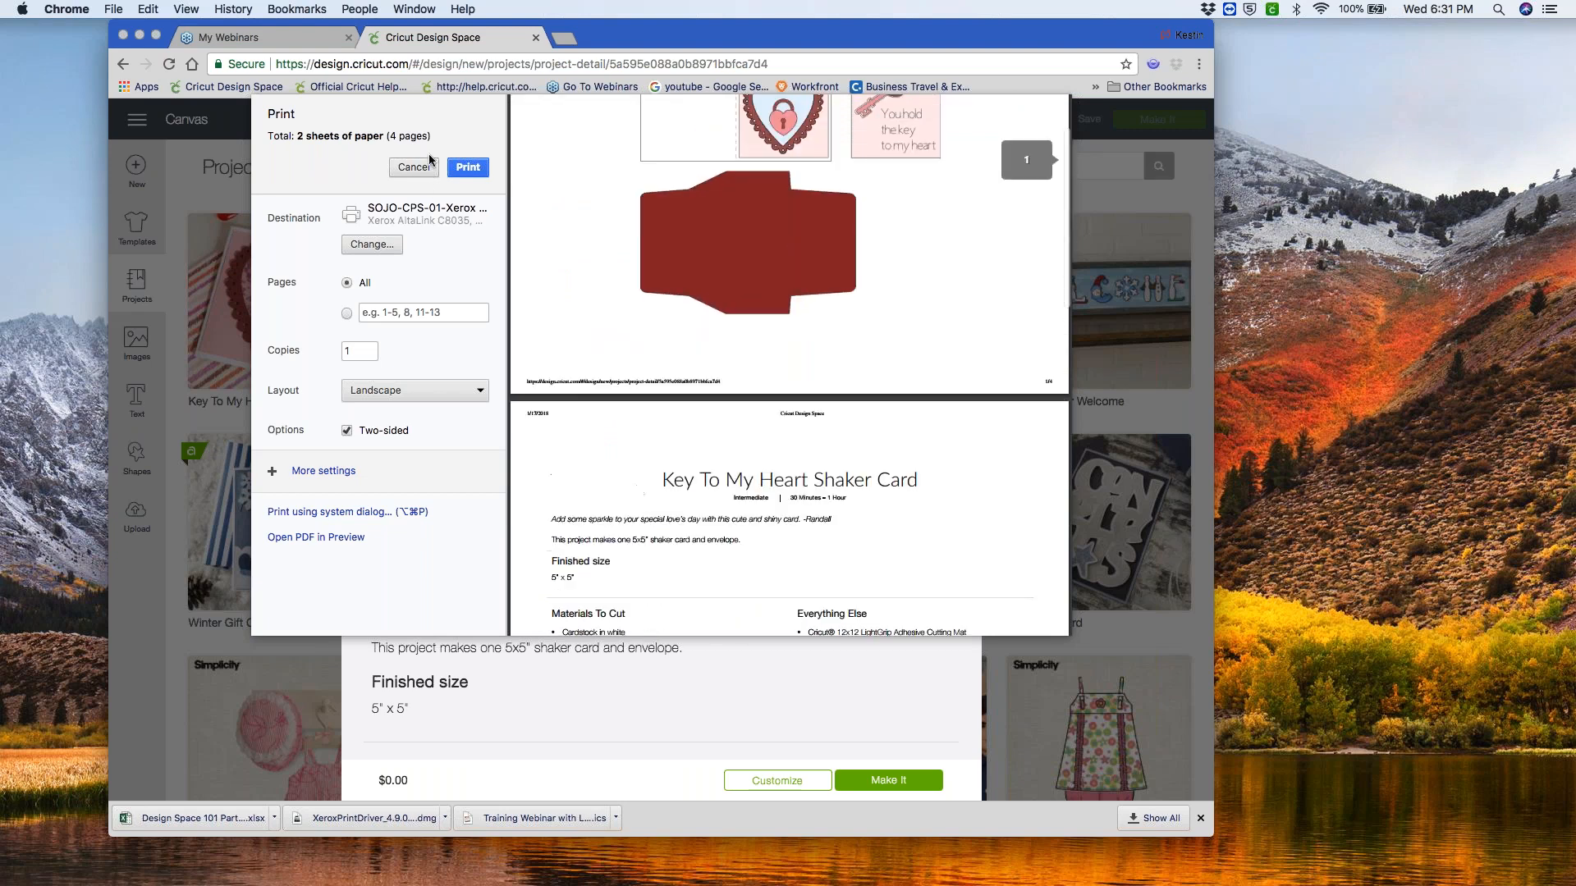
pyautogui.click(414, 168)
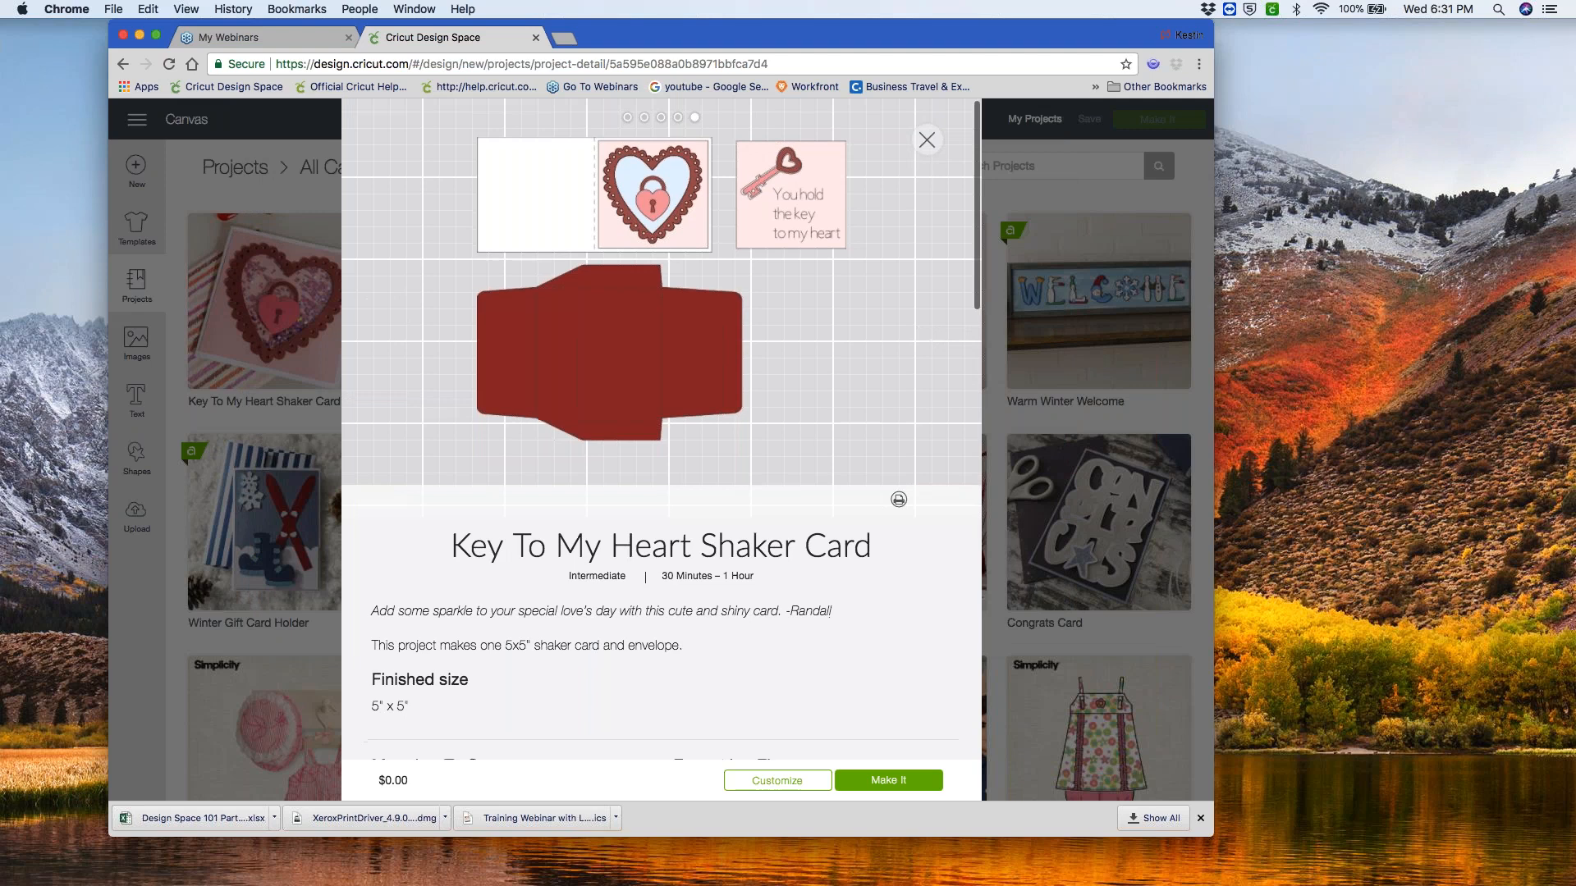
# - Read the shaker card's preparation, cutting and assembly instructions, the More Help links, and the images and fonts used in the project
pyautogui.scroll(-3, 660, 451)
pyautogui.scroll(-3, 529, 335)
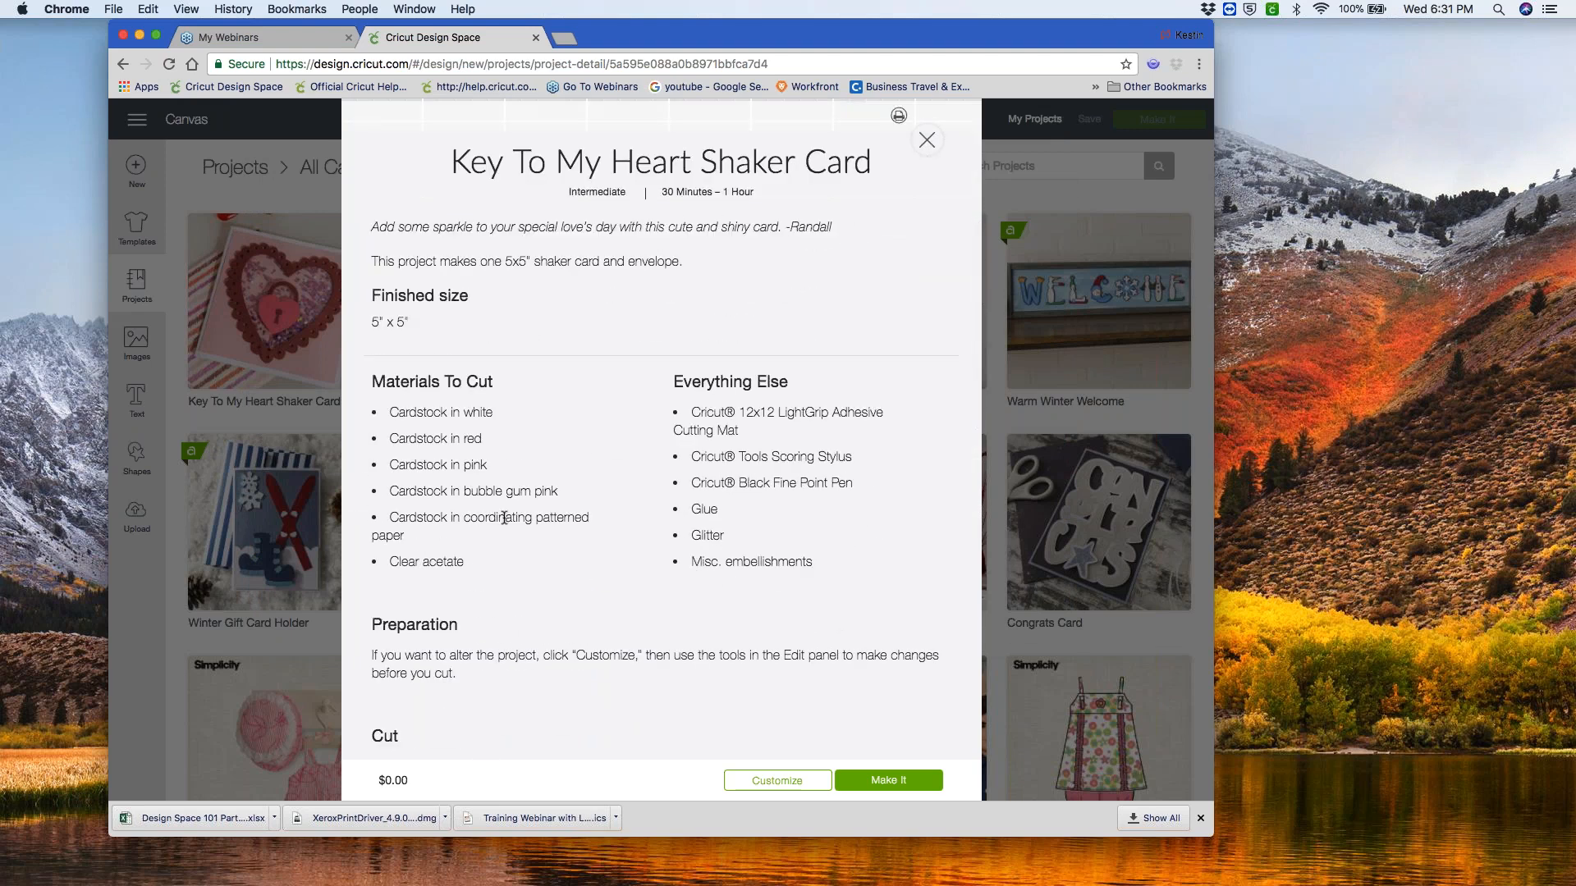
pyautogui.scroll(-3, 535, 545)
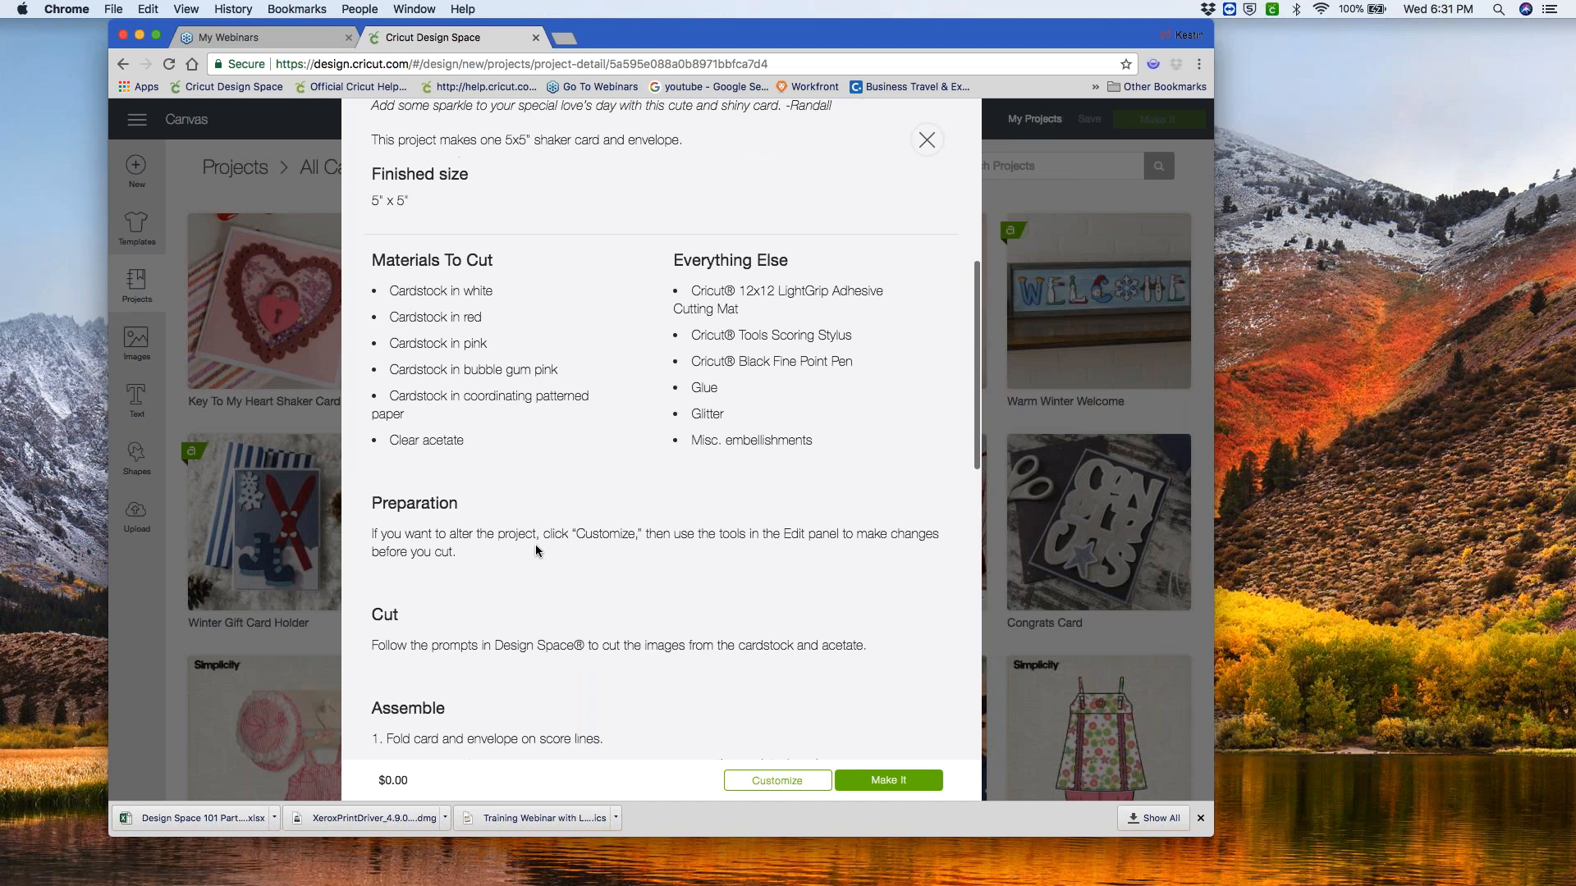
pyautogui.moveTo(535, 544); pyautogui.dragTo(537, 523)
pyautogui.scroll(-8, 538, 523)
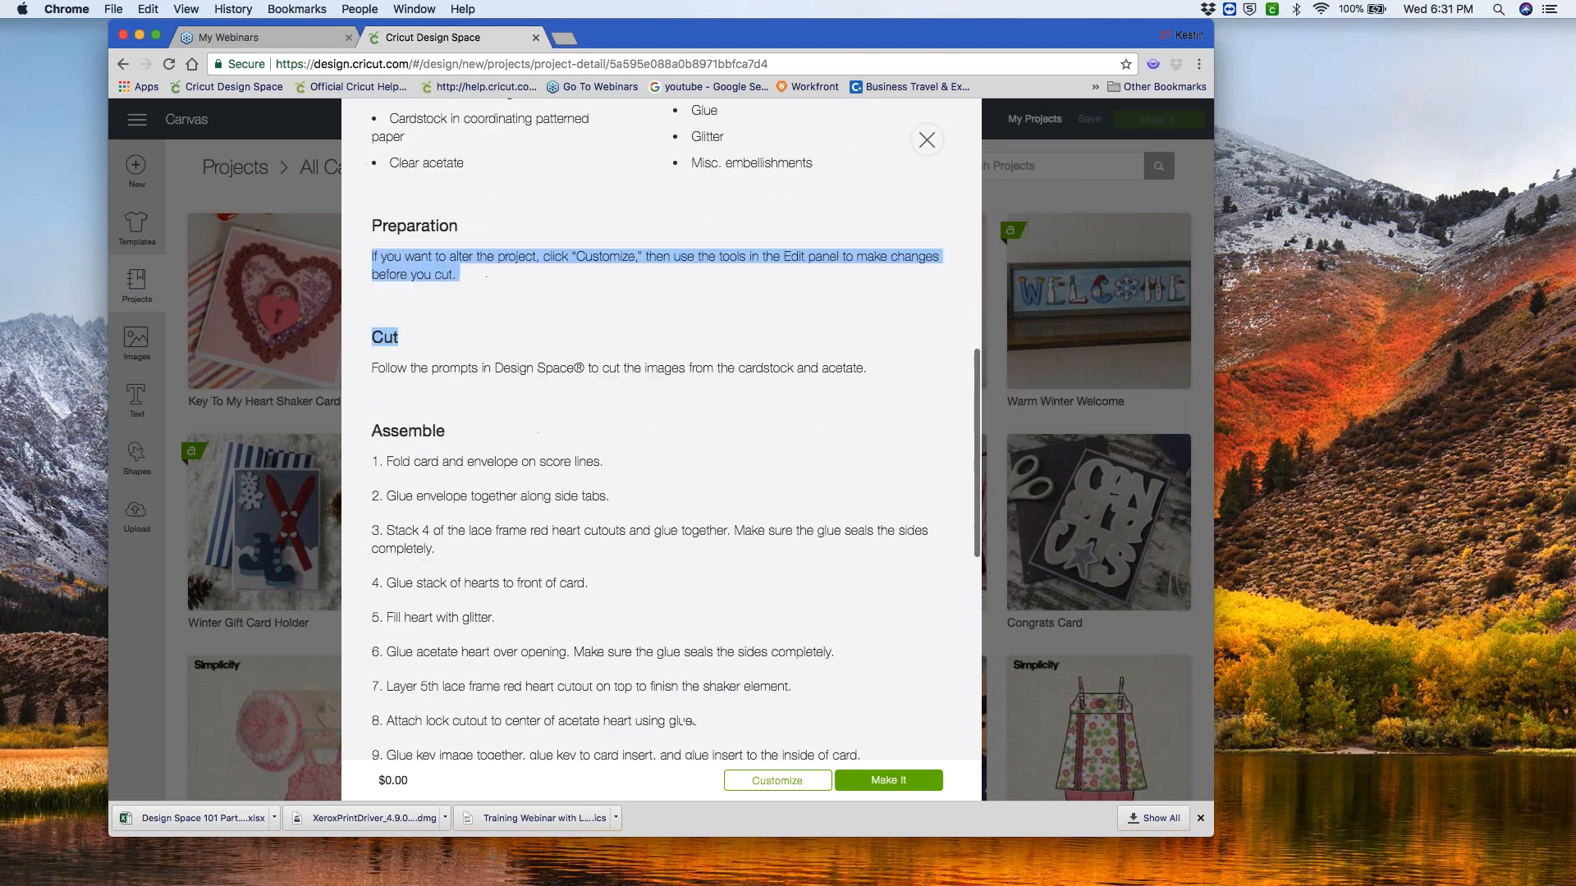
pyautogui.scroll(-2, 538, 522)
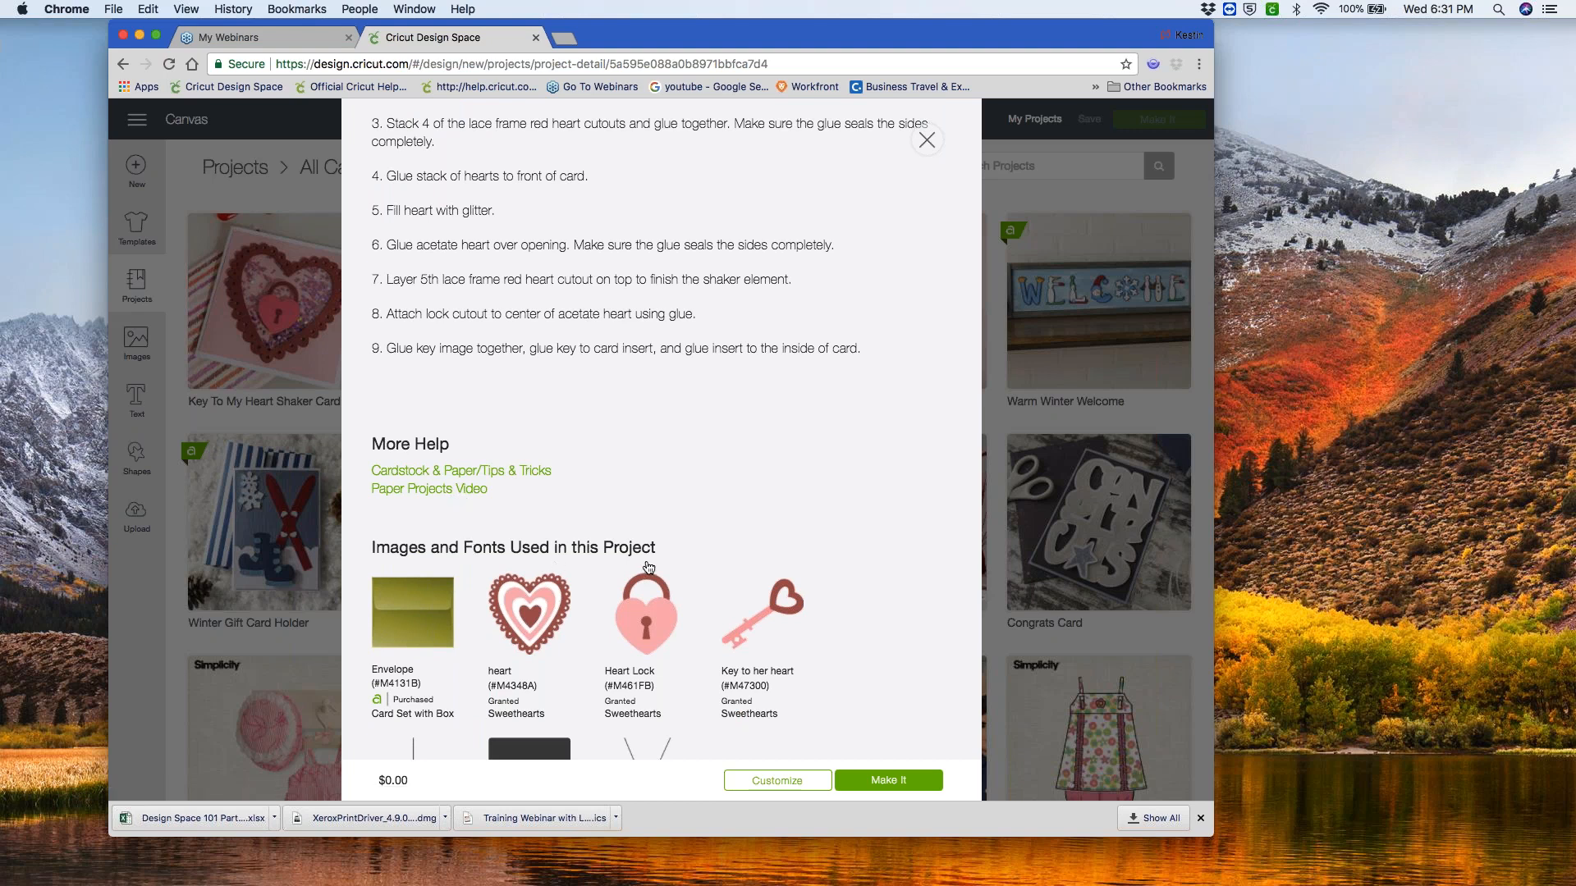
pyautogui.scroll(-1, 657, 564)
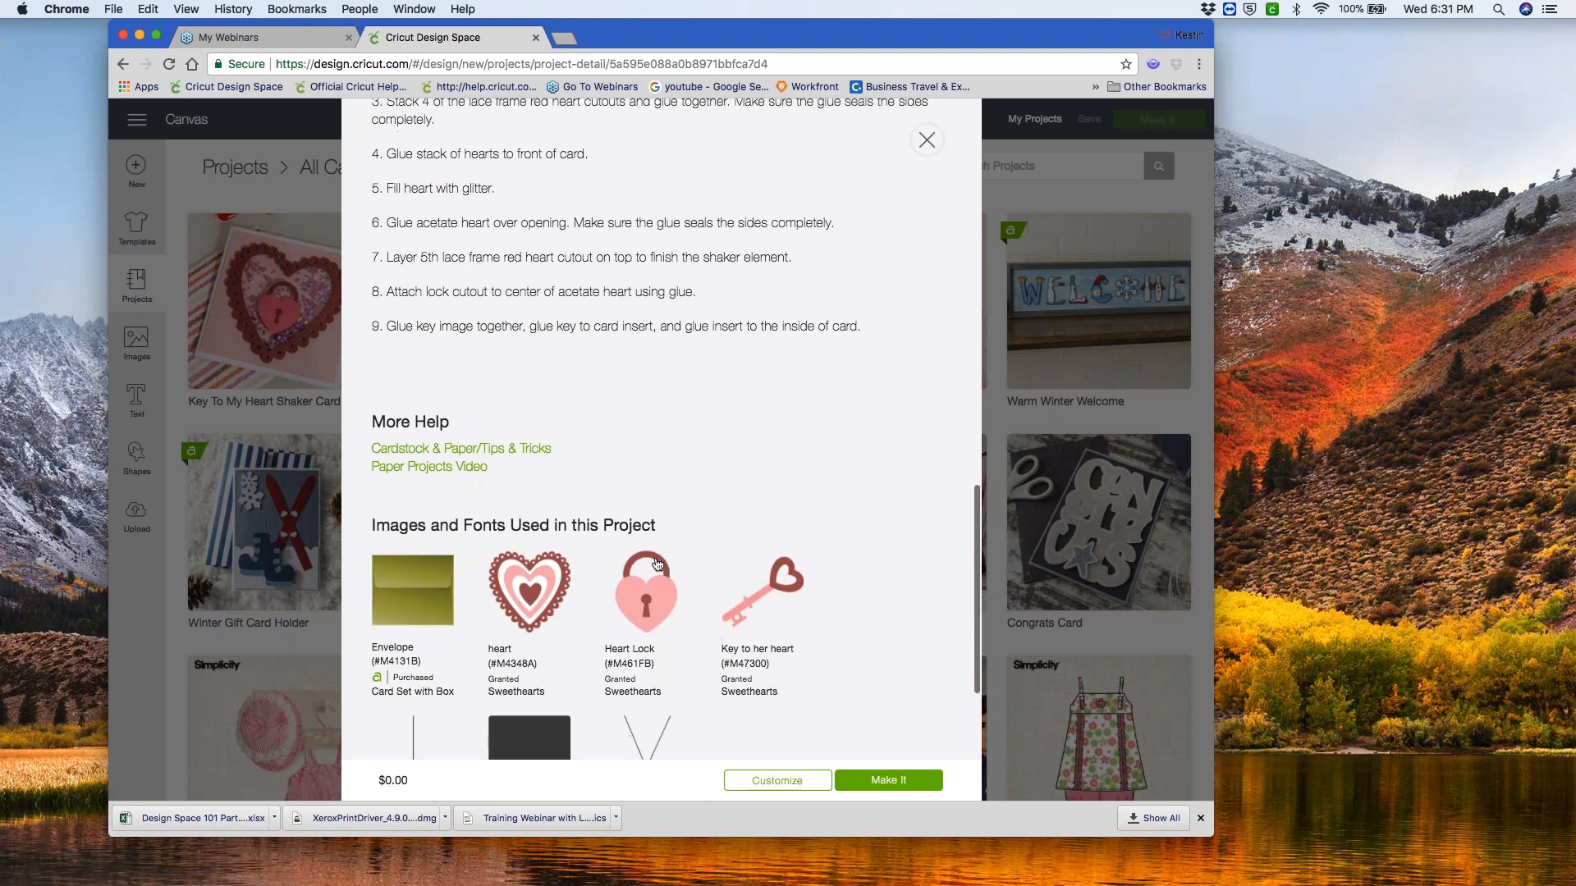
pyautogui.scroll(1, 657, 564)
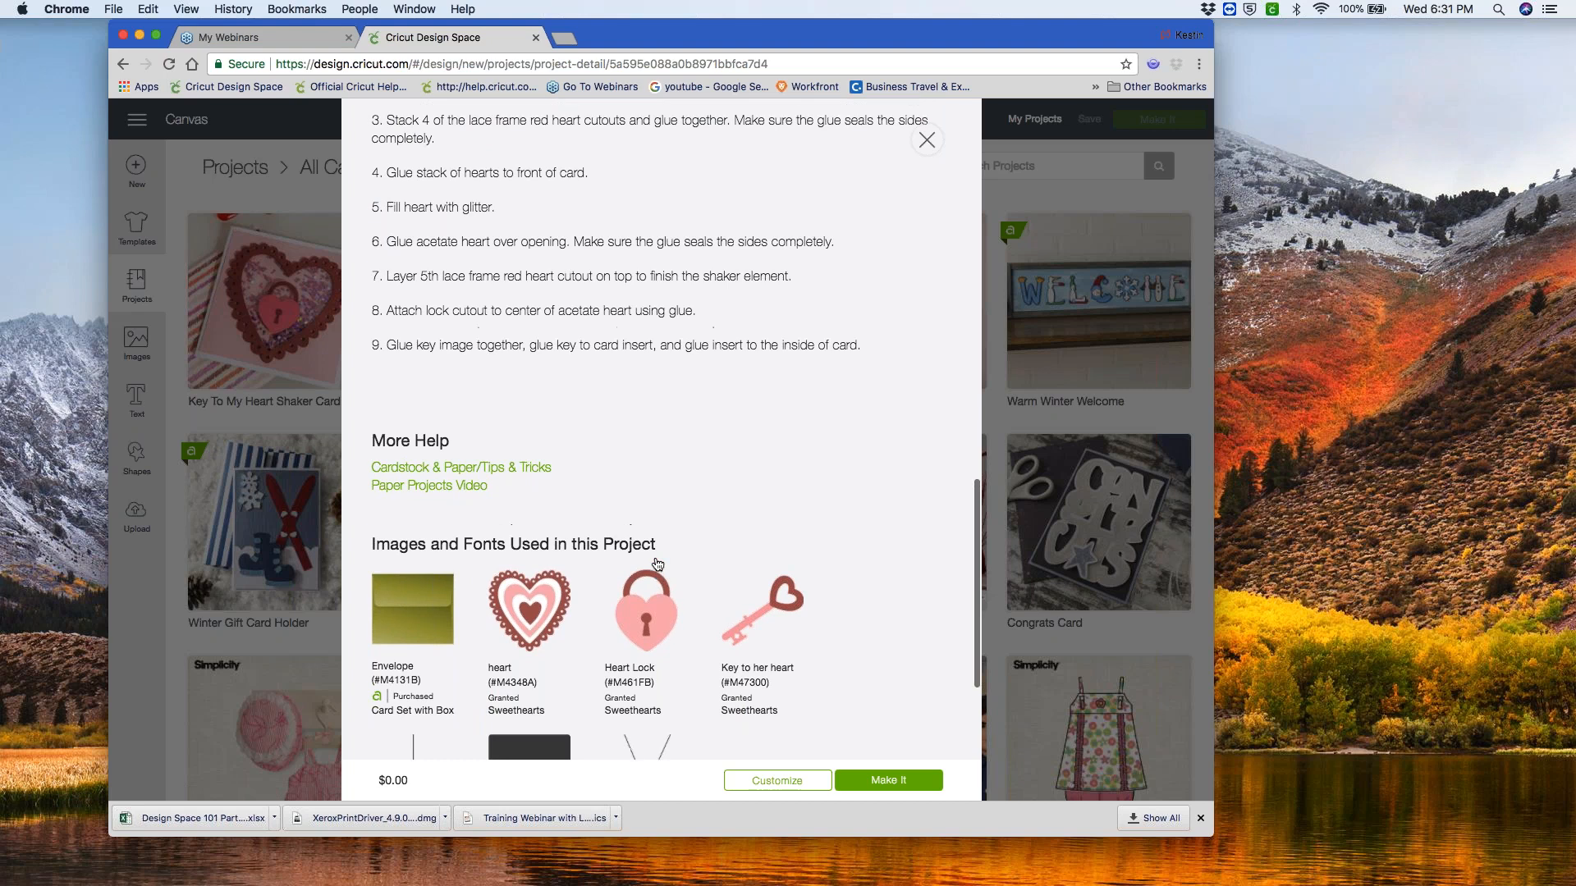
pyautogui.scroll(1, 657, 563)
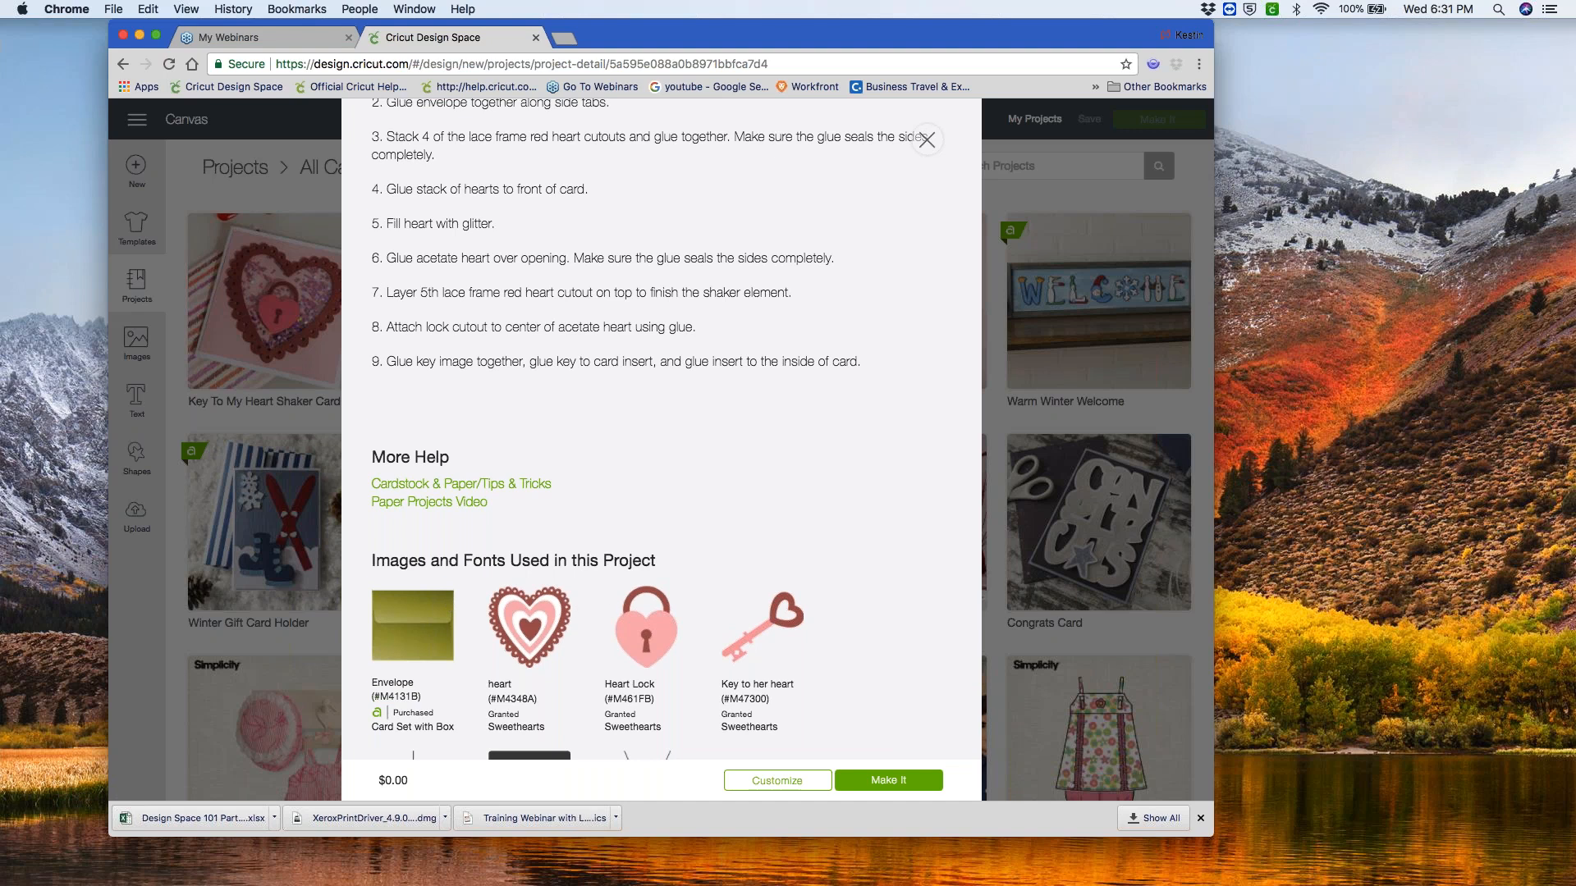
pyautogui.scroll(-1, 581, 611)
pyautogui.scroll(-5, 755, 509)
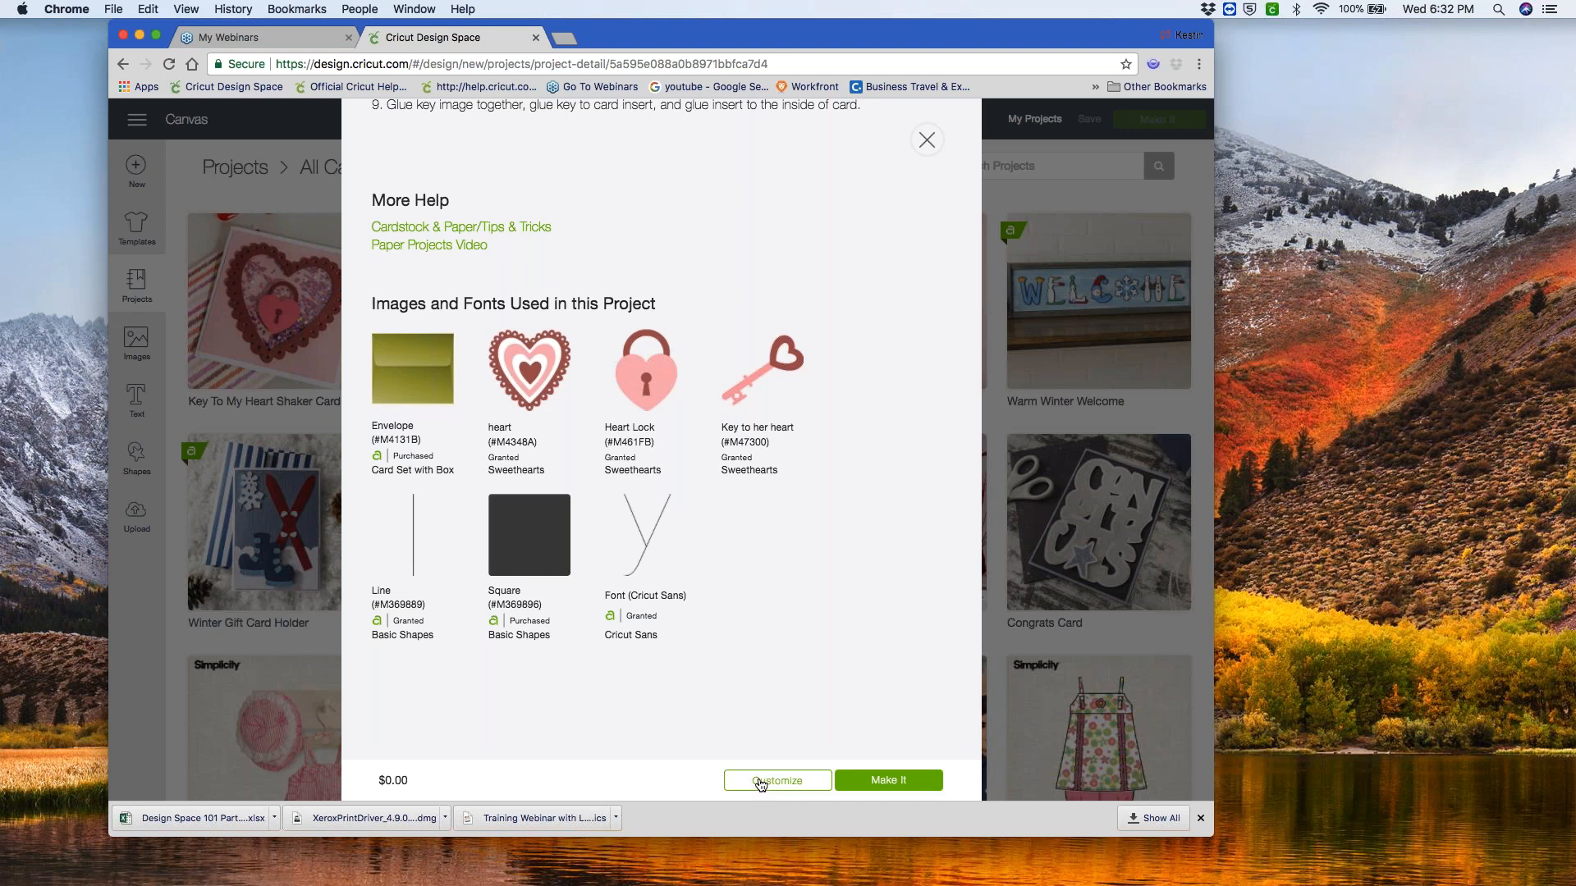
# - Send the shaker card straight to the Prepare screen with Make It and look over its list of mats
pyautogui.click(903, 781)
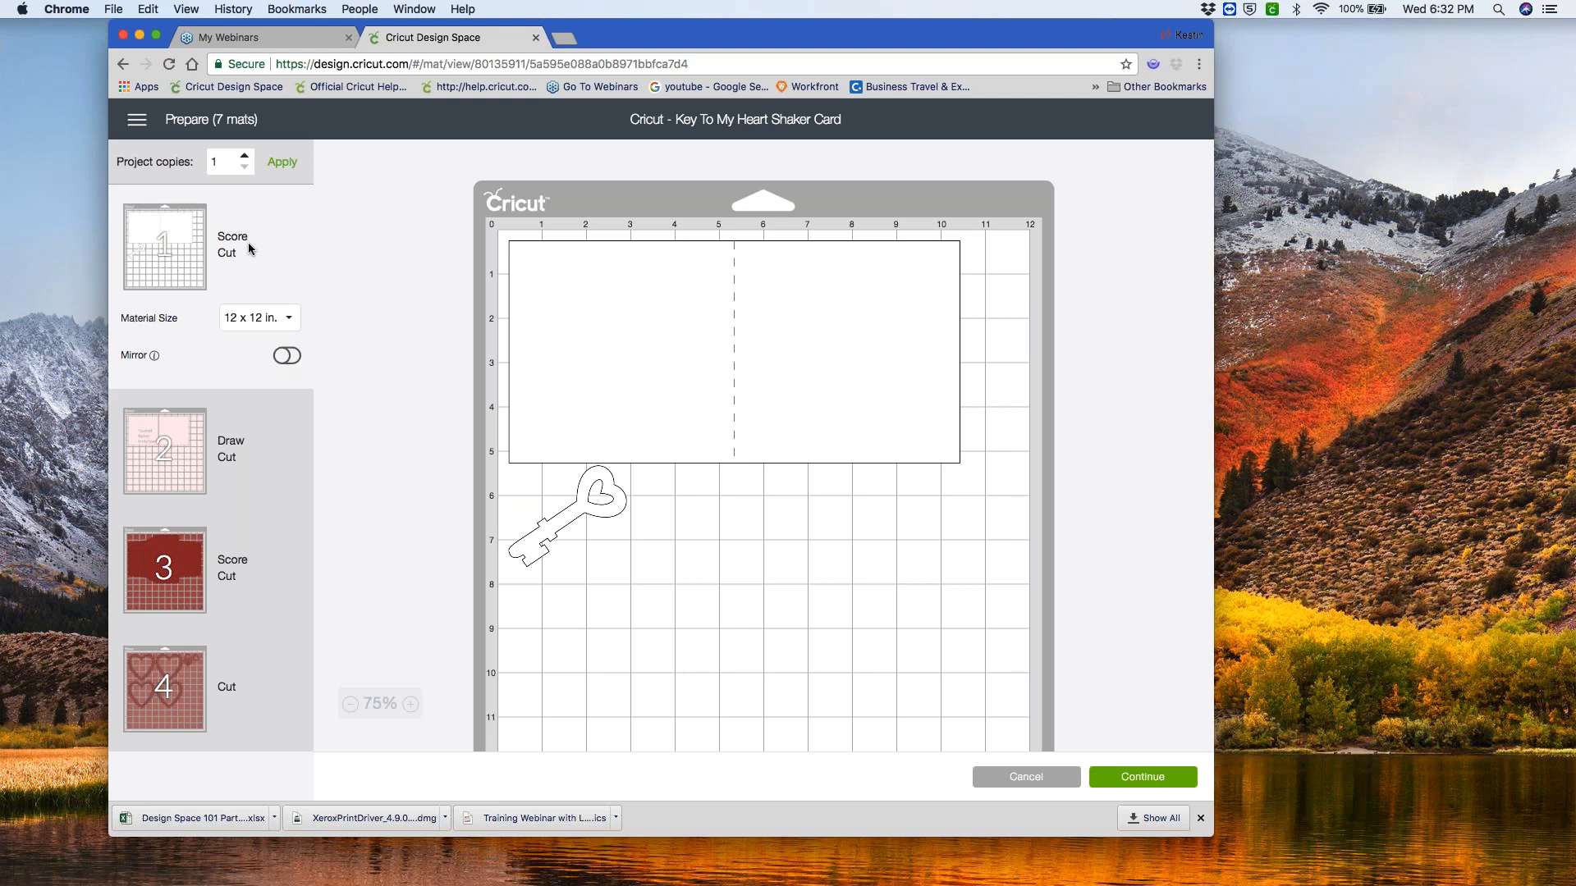
pyautogui.scroll(-5, 170, 549)
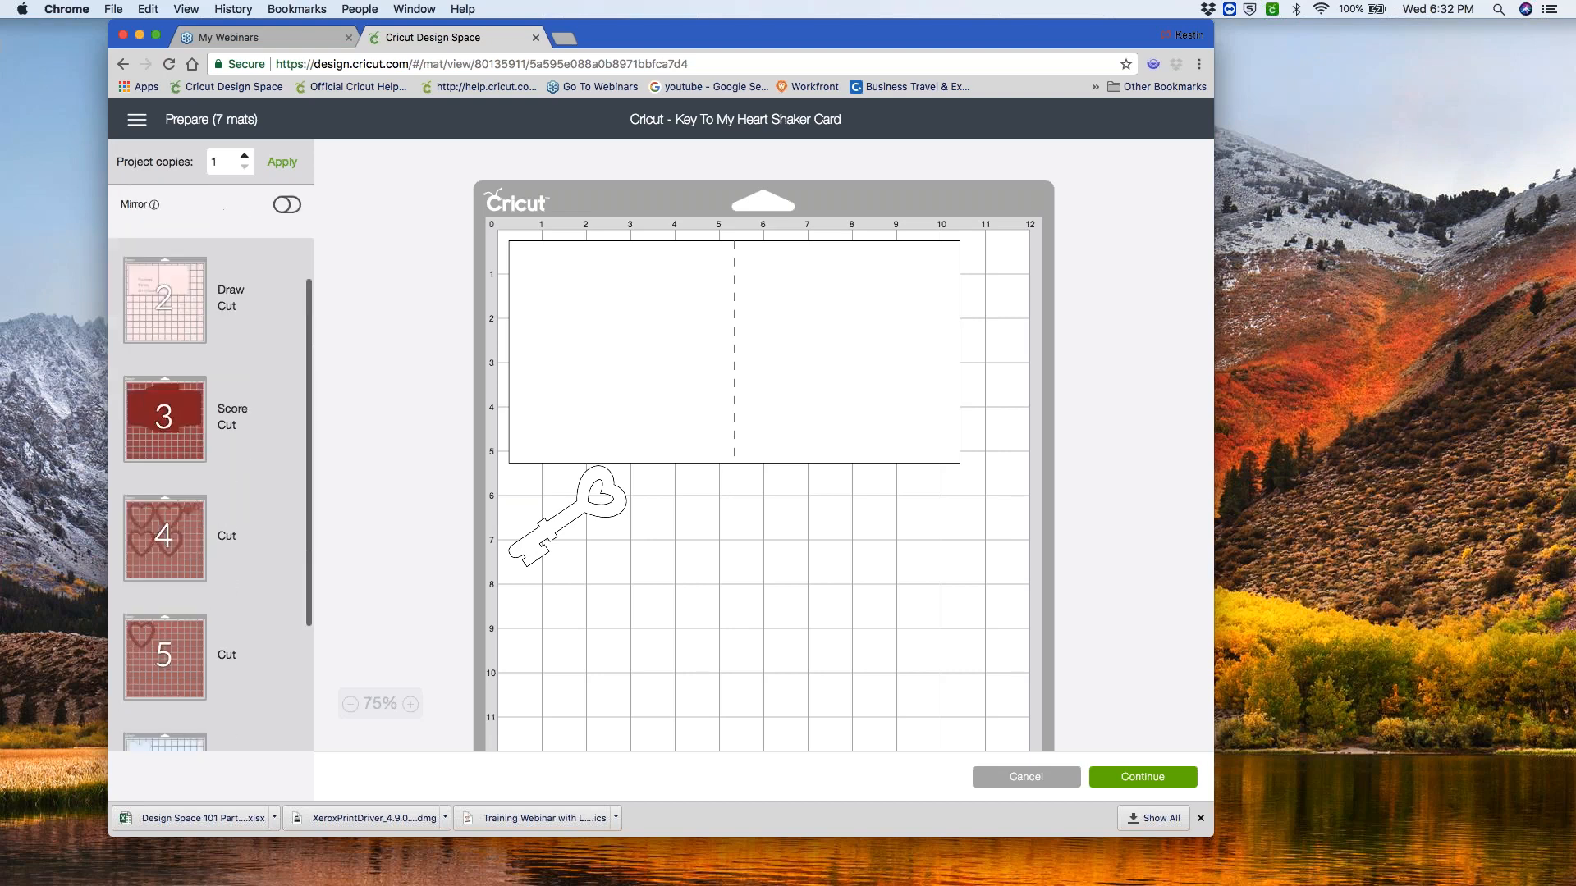
pyautogui.scroll(5, 211, 468)
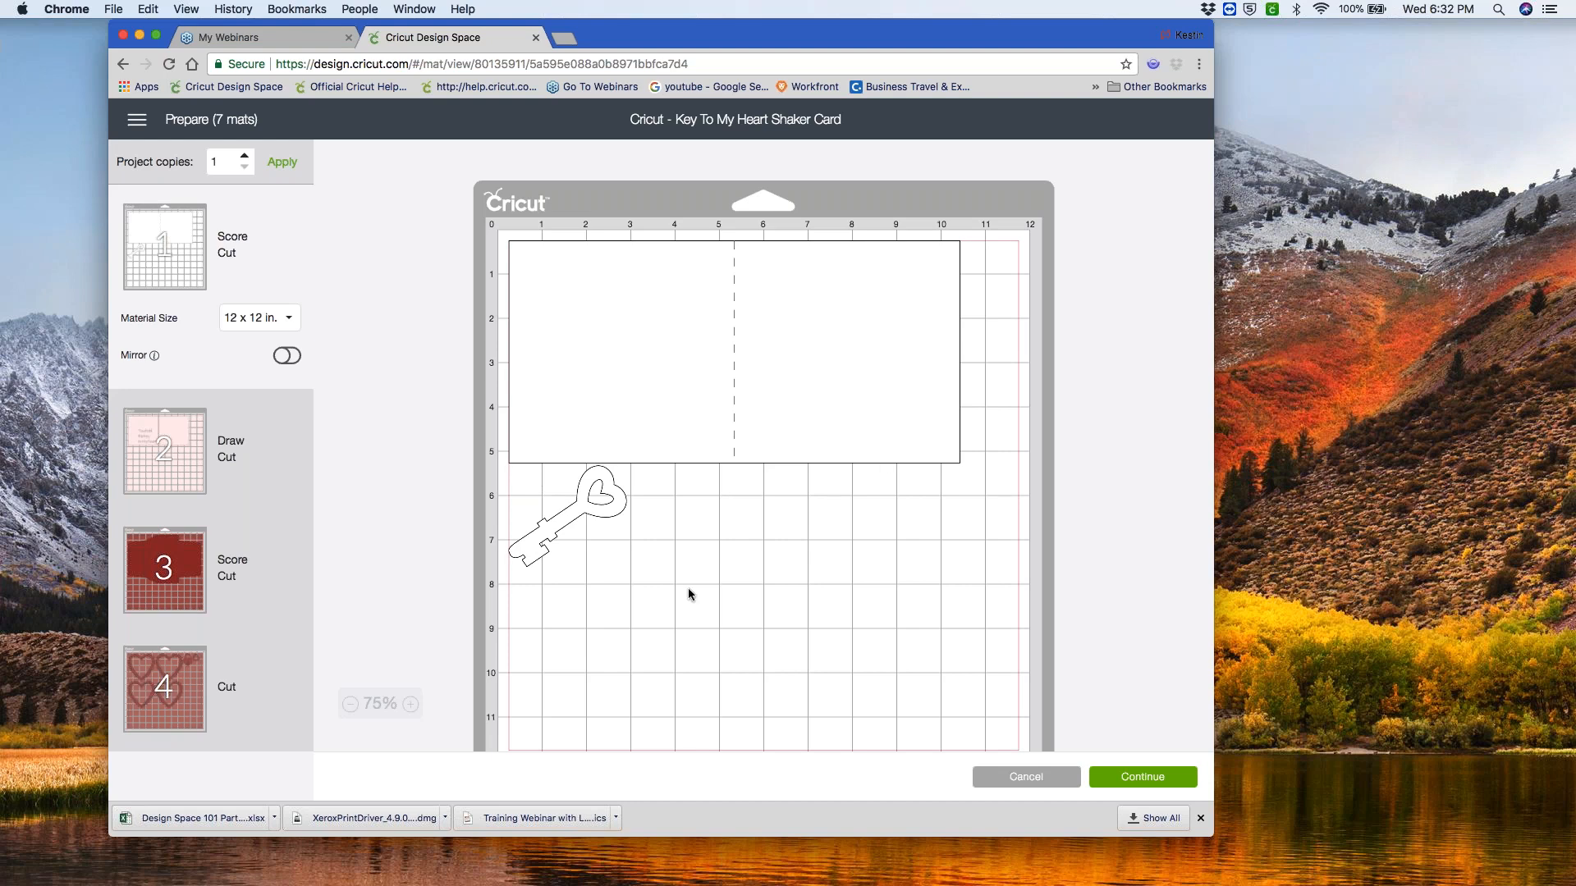
# - Preview mats 2 to 5 of the shaker card, return to mat 4, and cancel back to the Projects library
pyautogui.click(176, 451)
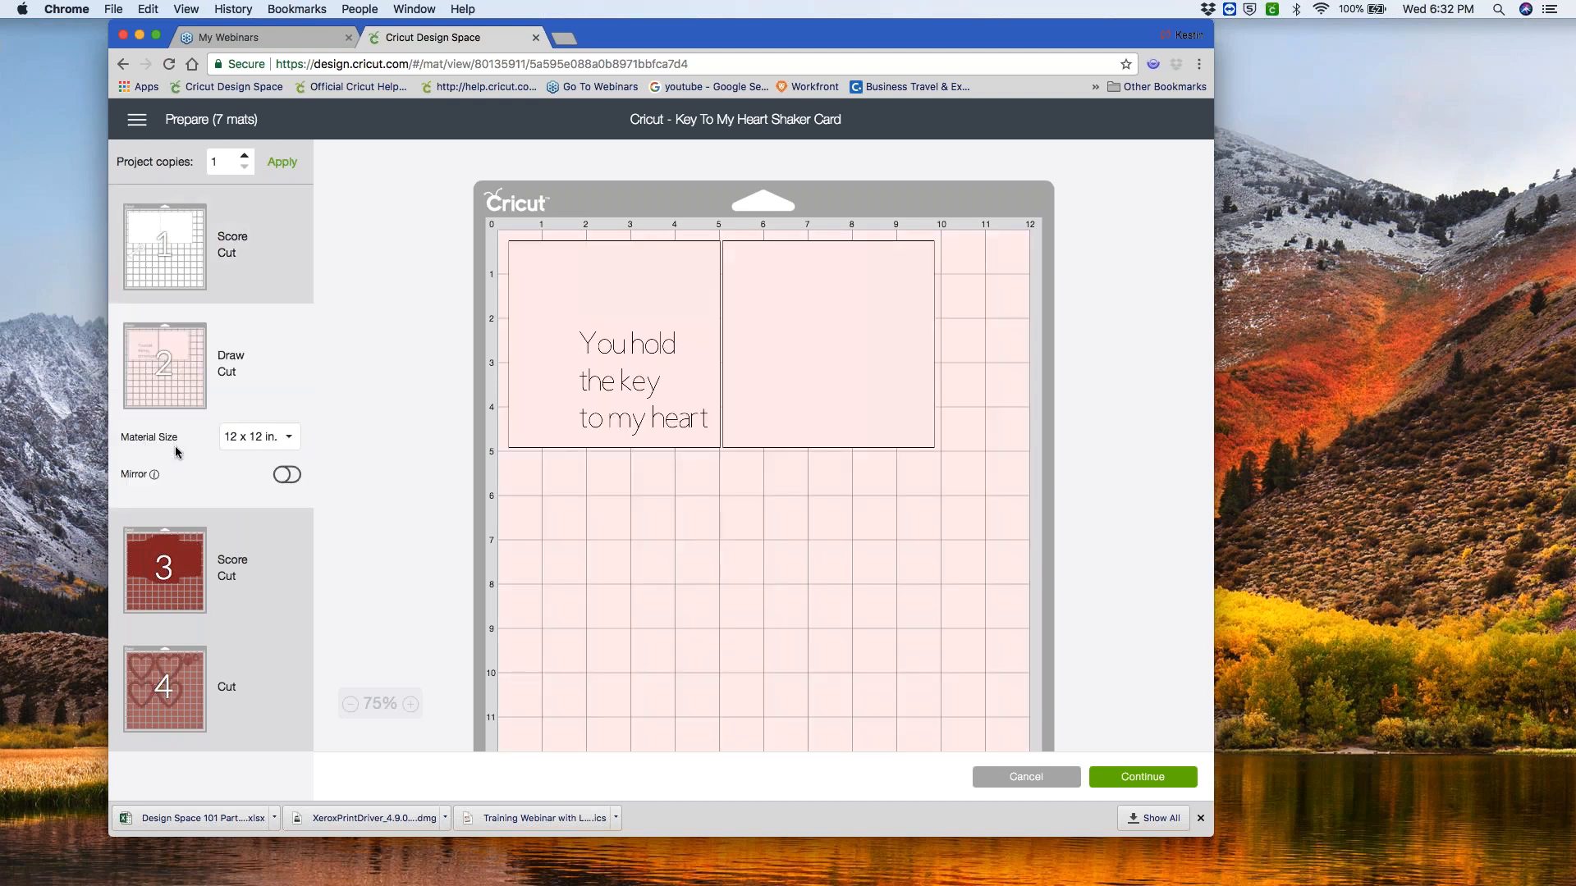
pyautogui.scroll(-2, 176, 452)
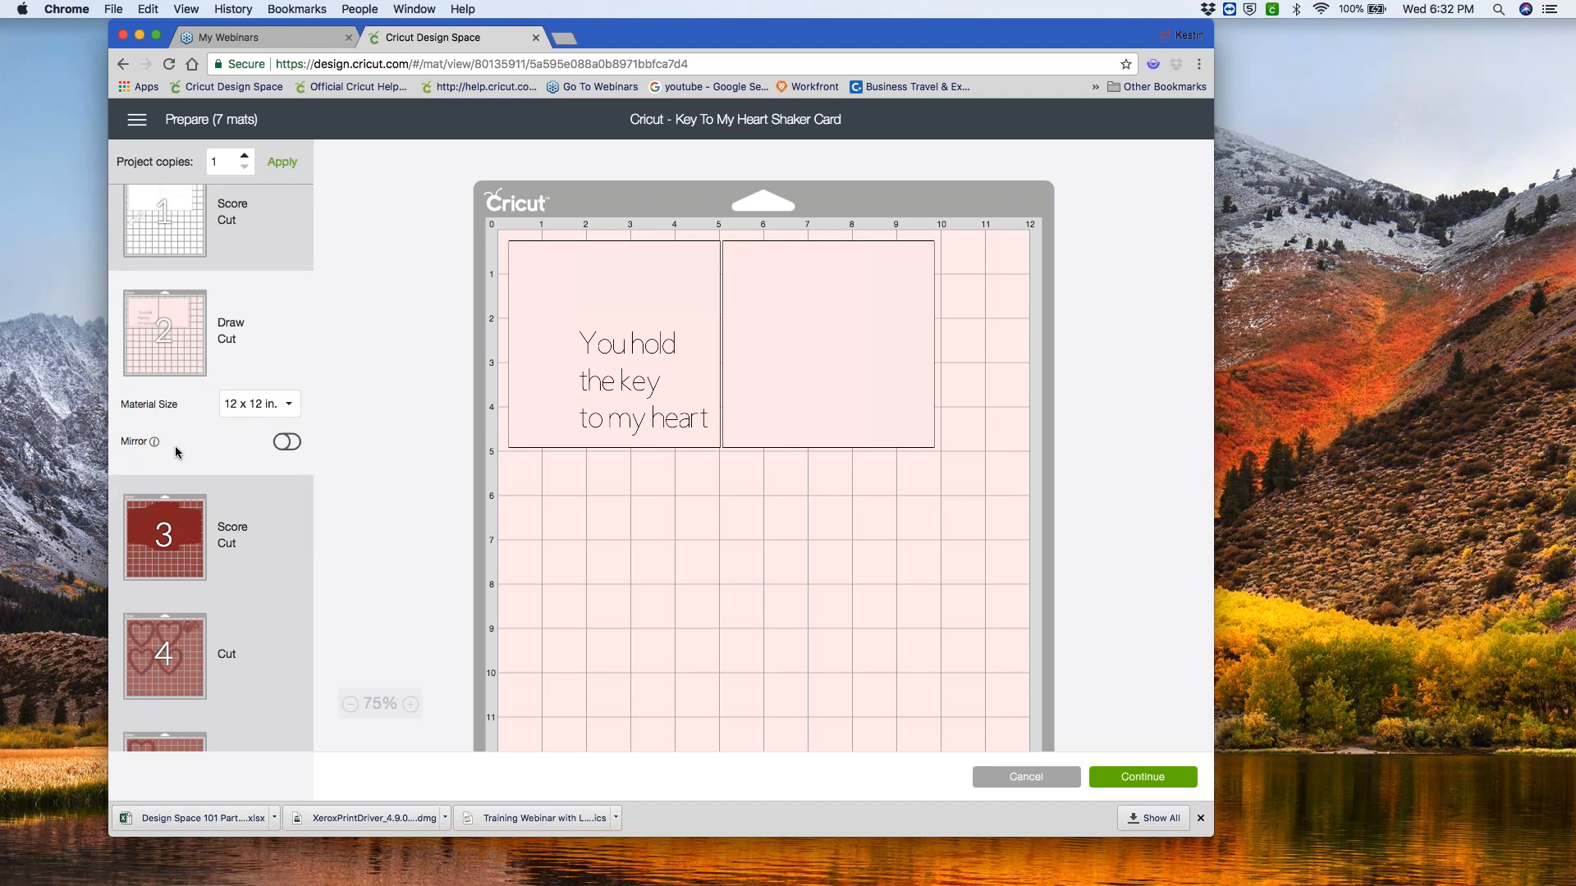
pyautogui.click(181, 538)
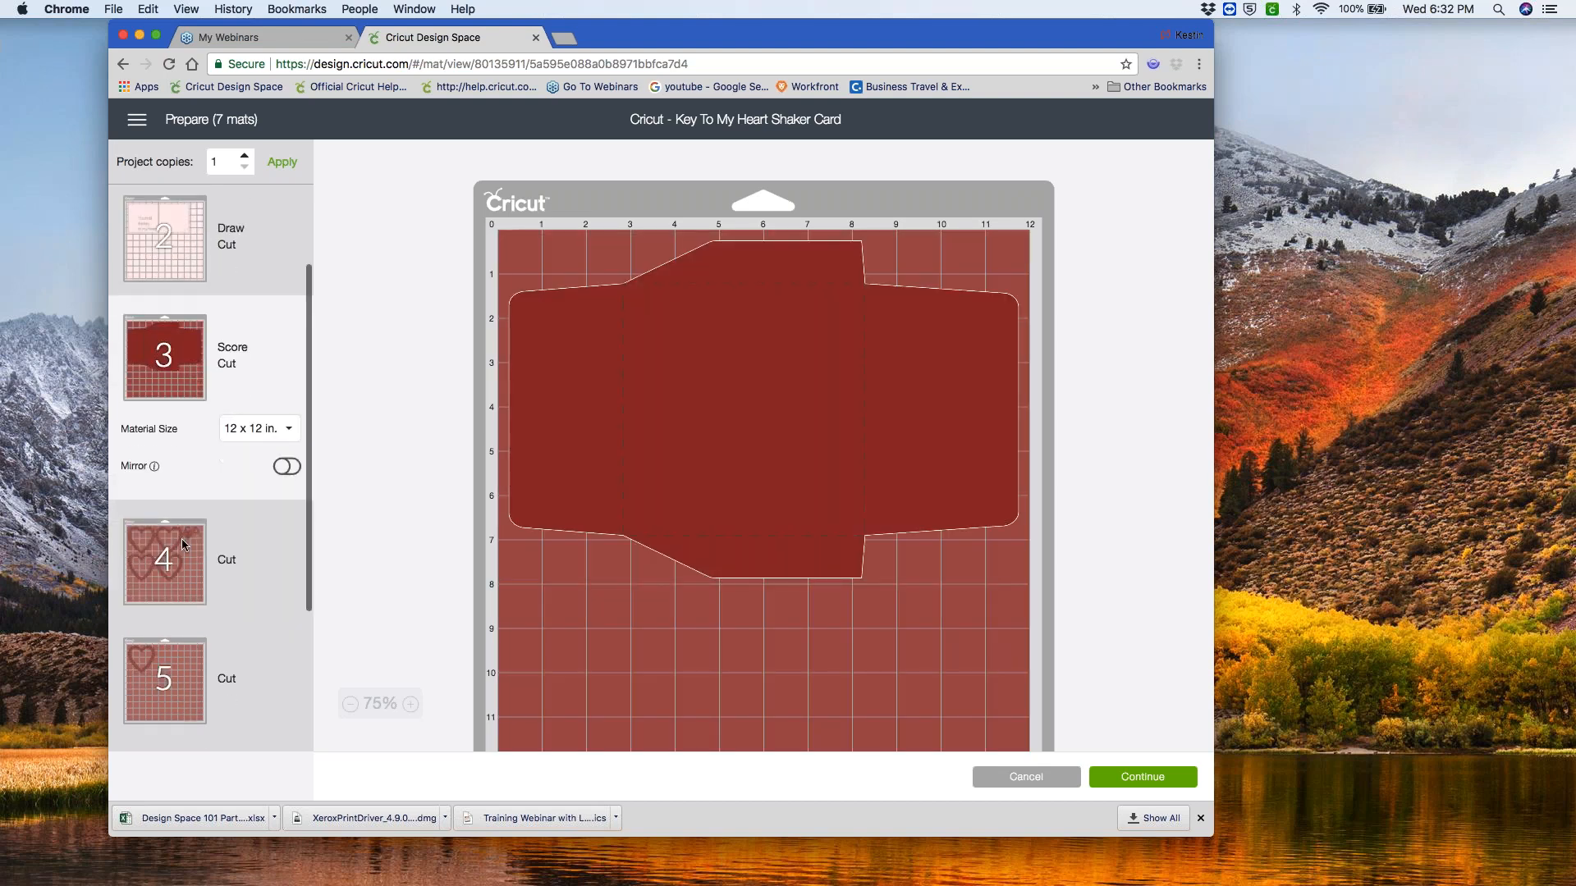
pyautogui.click(180, 539)
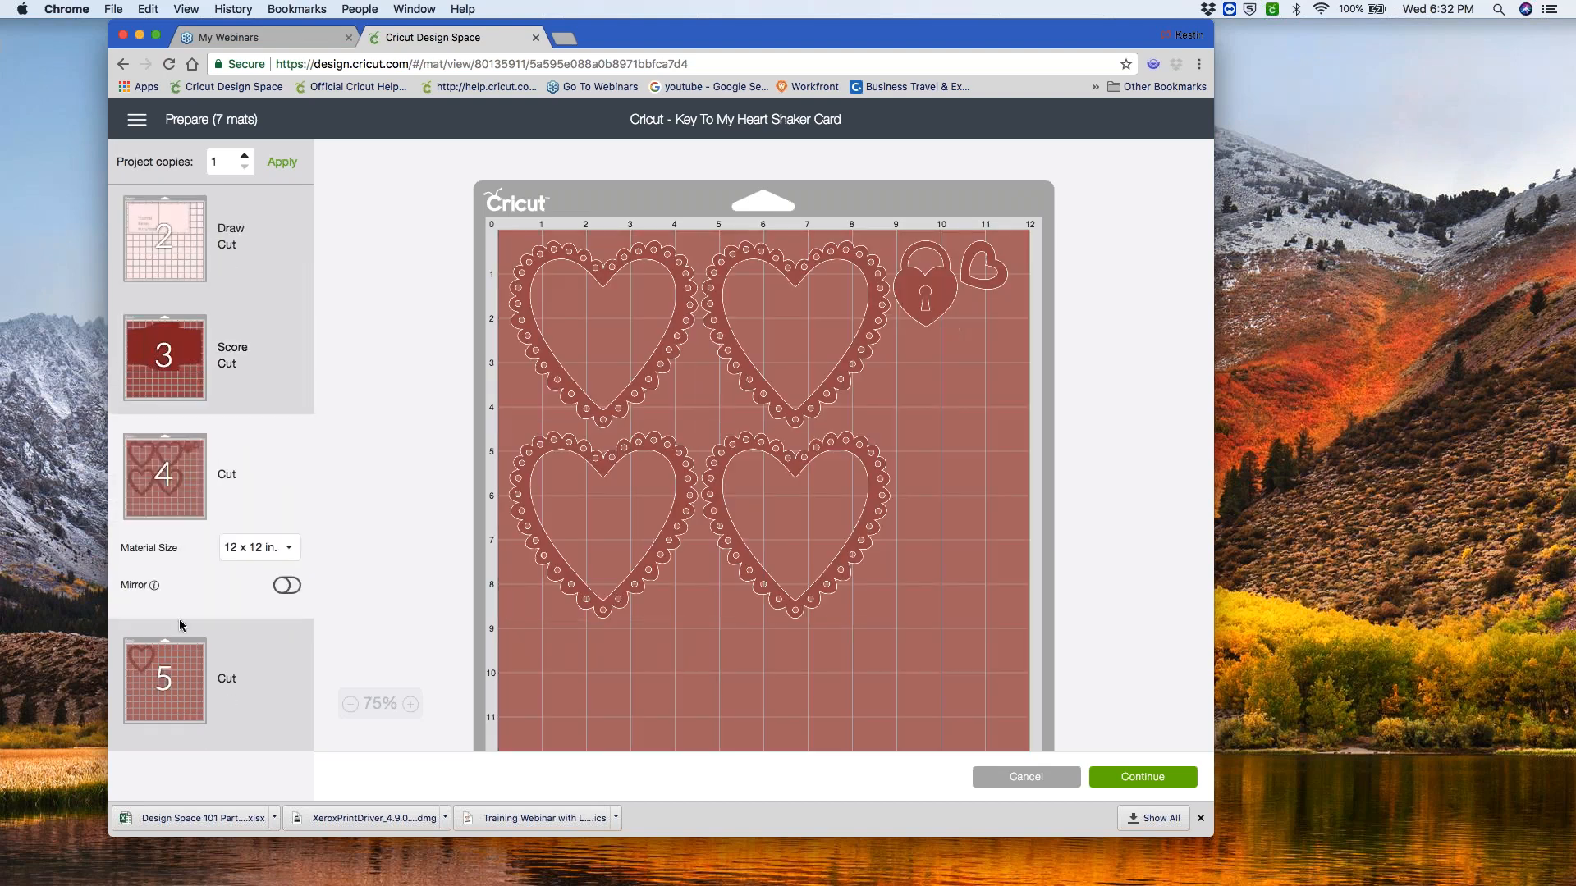
pyautogui.click(175, 675)
pyautogui.scroll(3, 211, 467)
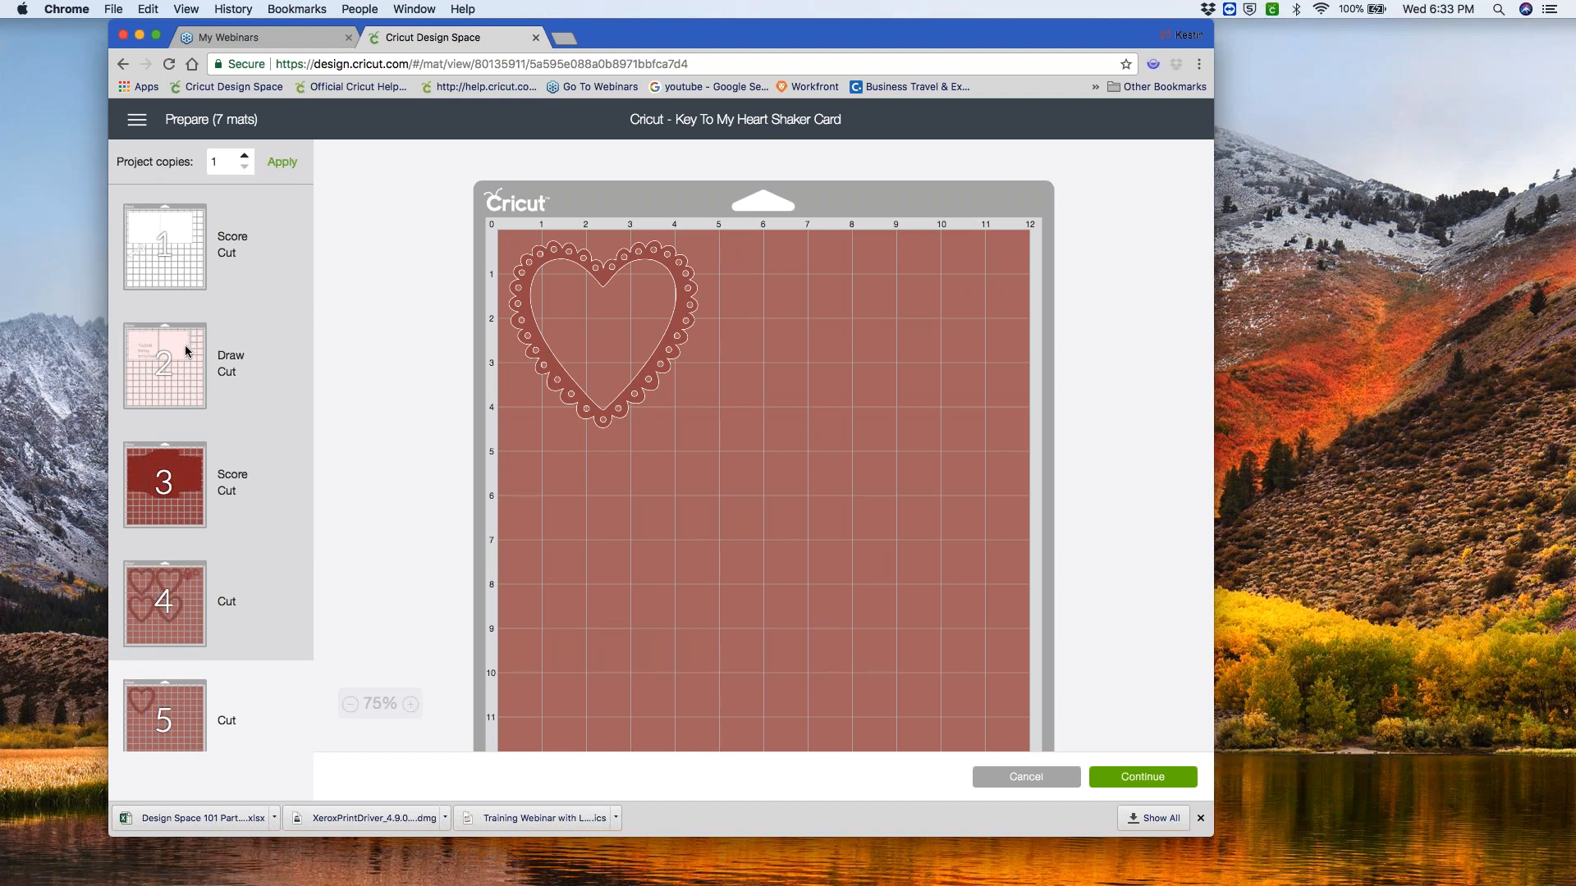
pyautogui.click(177, 609)
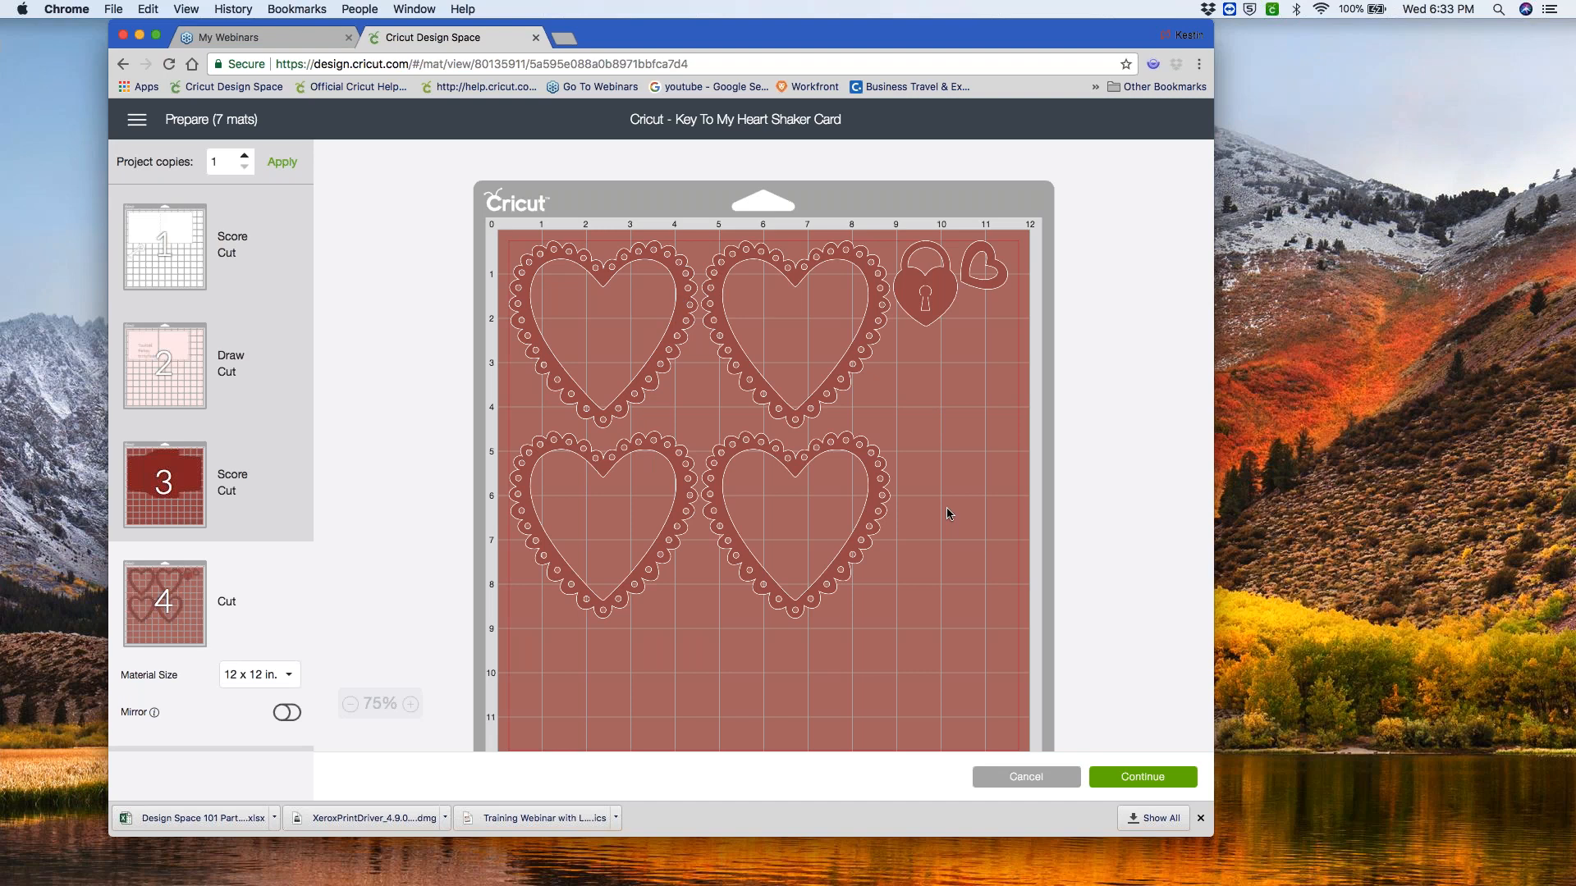
pyautogui.click(1024, 783)
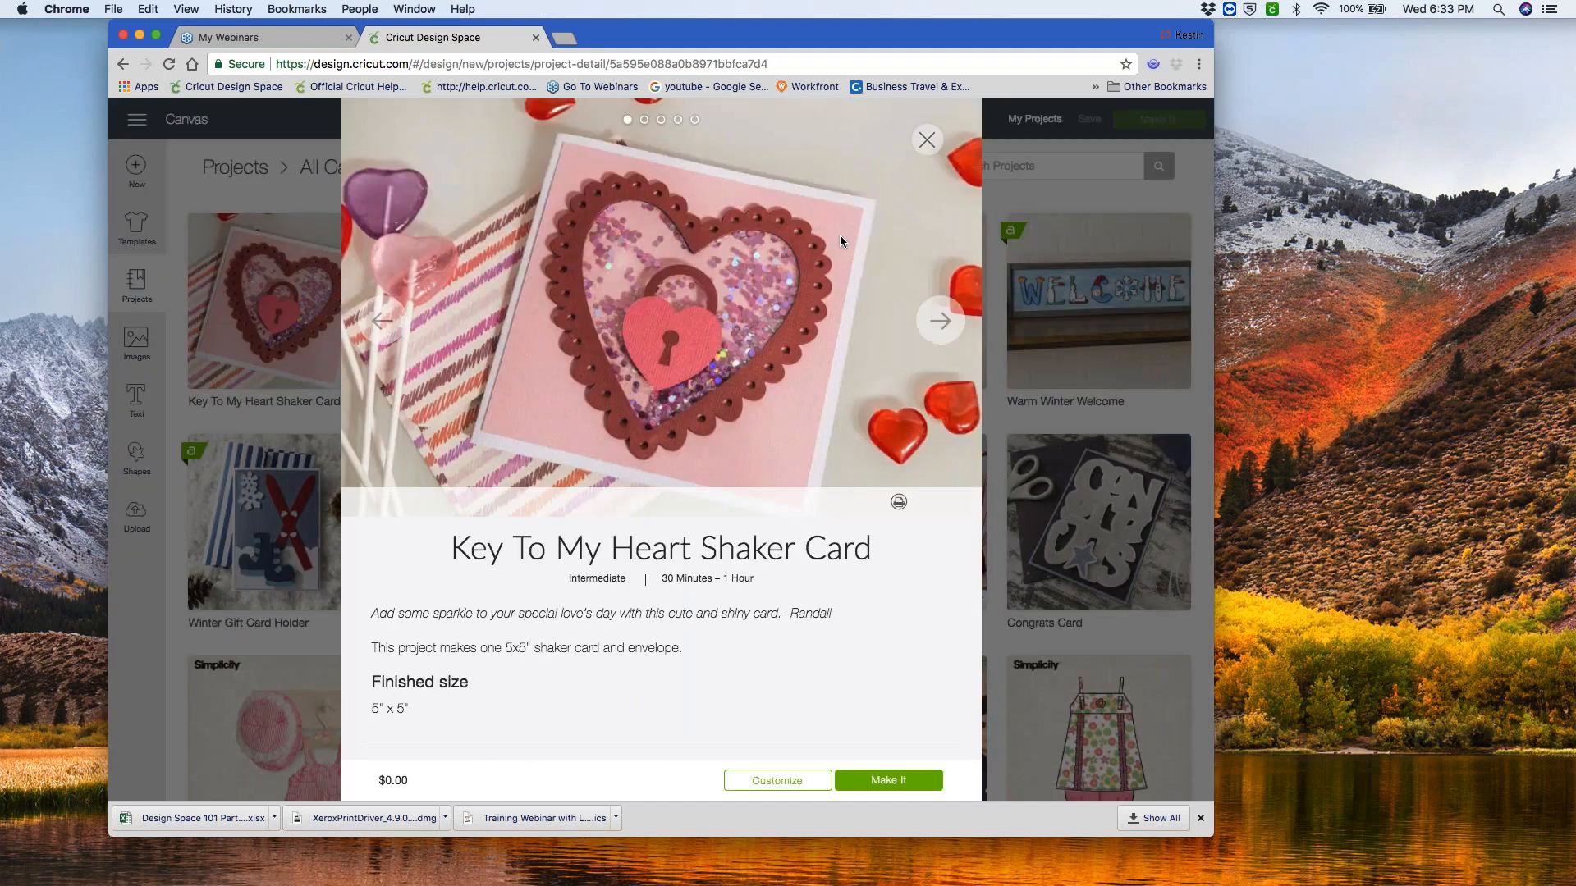
pyautogui.click(927, 141)
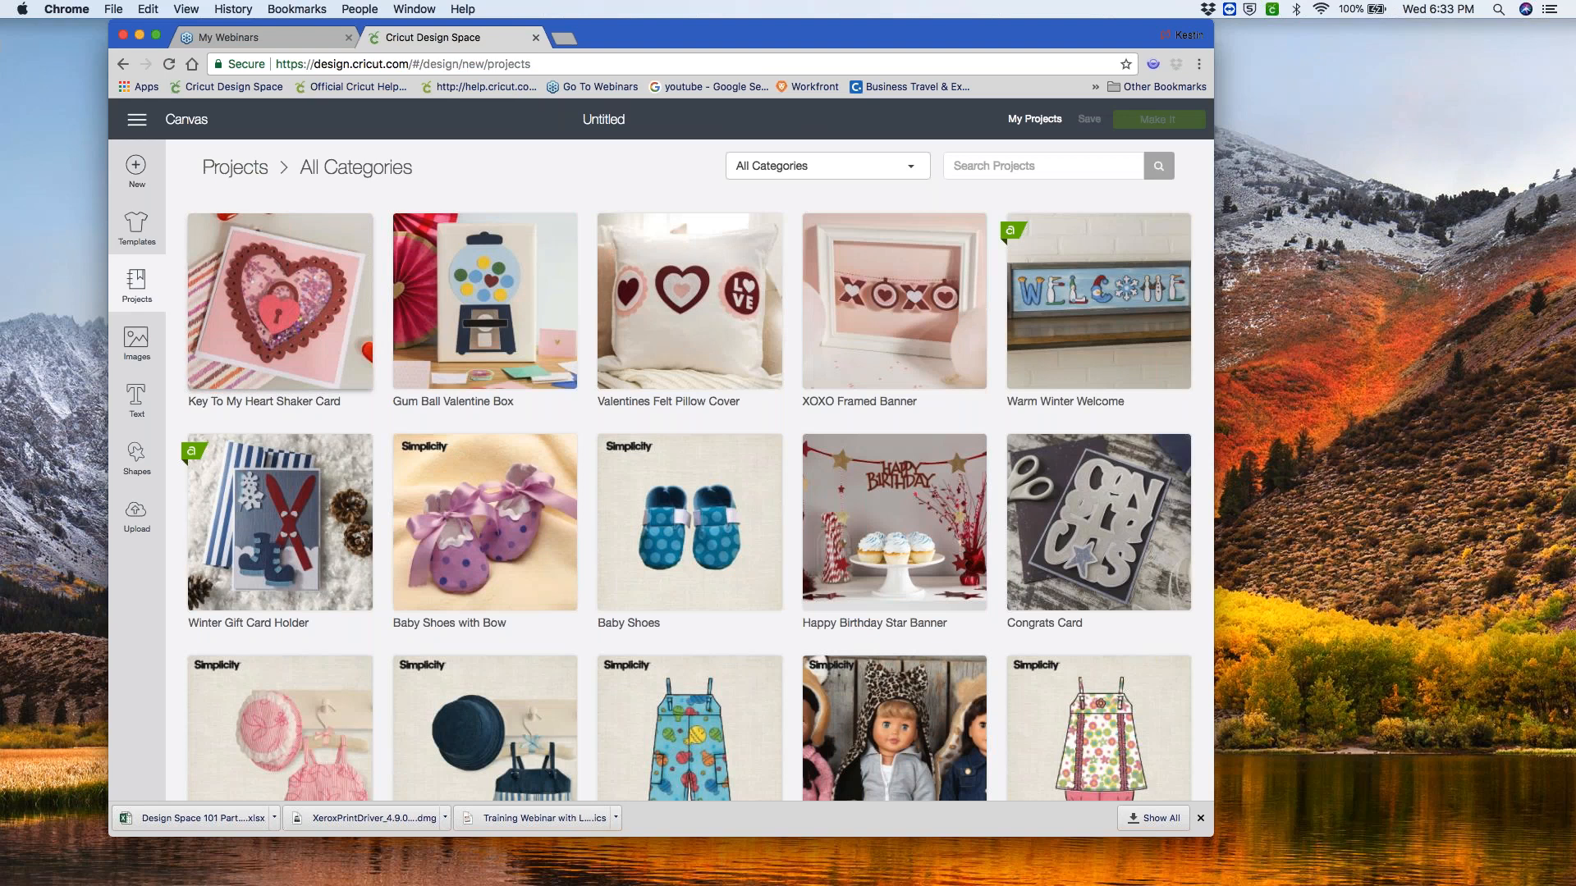
# - Filter the Projects library to the Cards category, browse its card projects, and return to the beginning of the list
pyautogui.scroll(-1, 689, 492)
pyautogui.scroll(1, 689, 493)
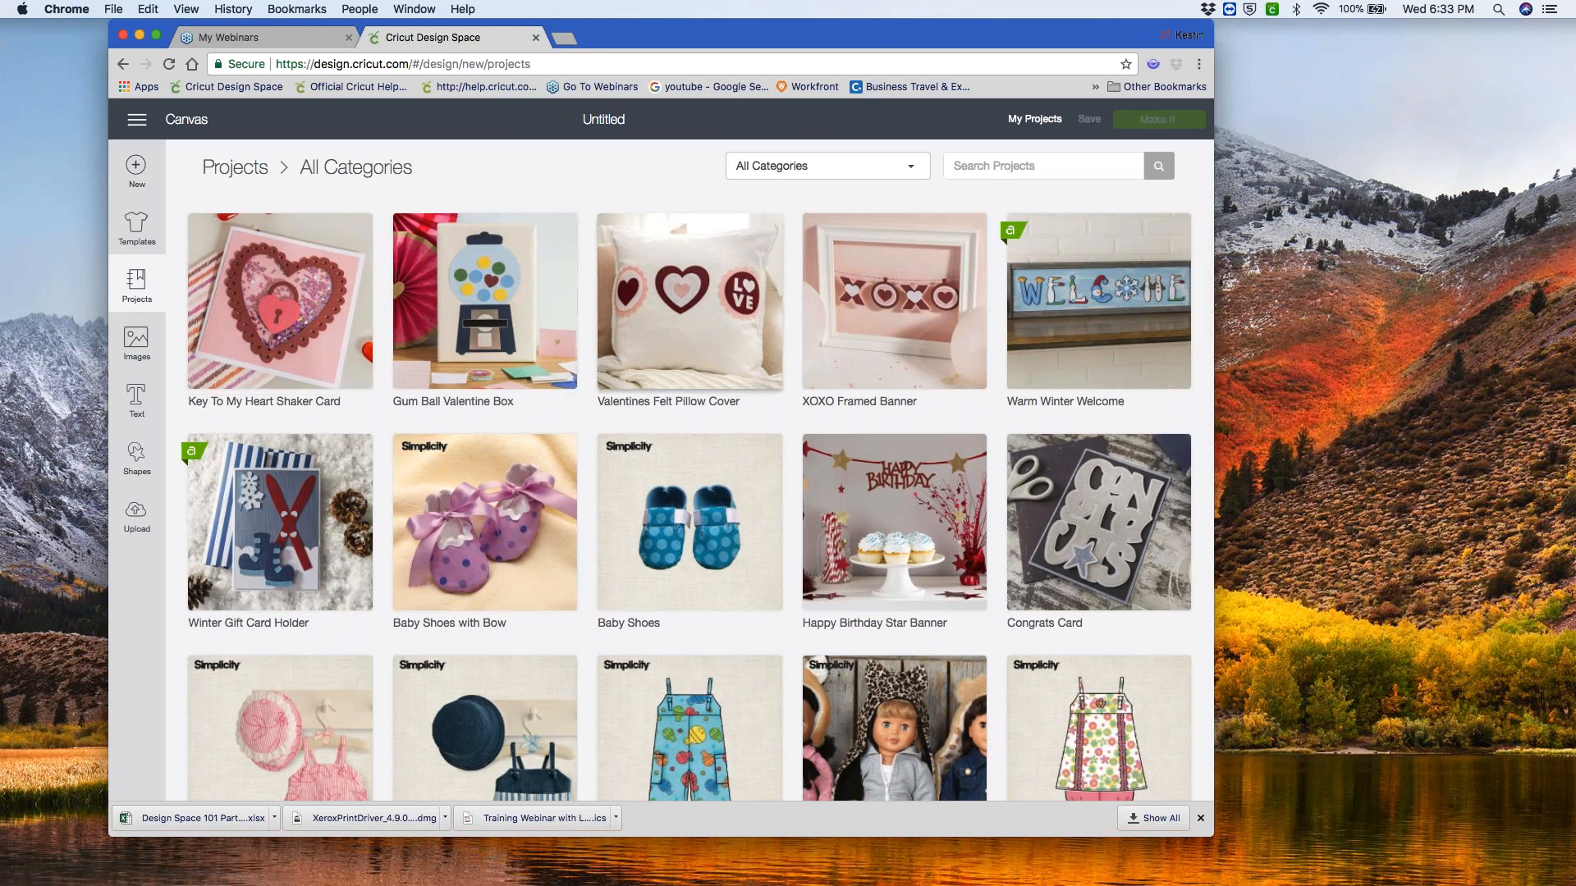
pyautogui.click(915, 169)
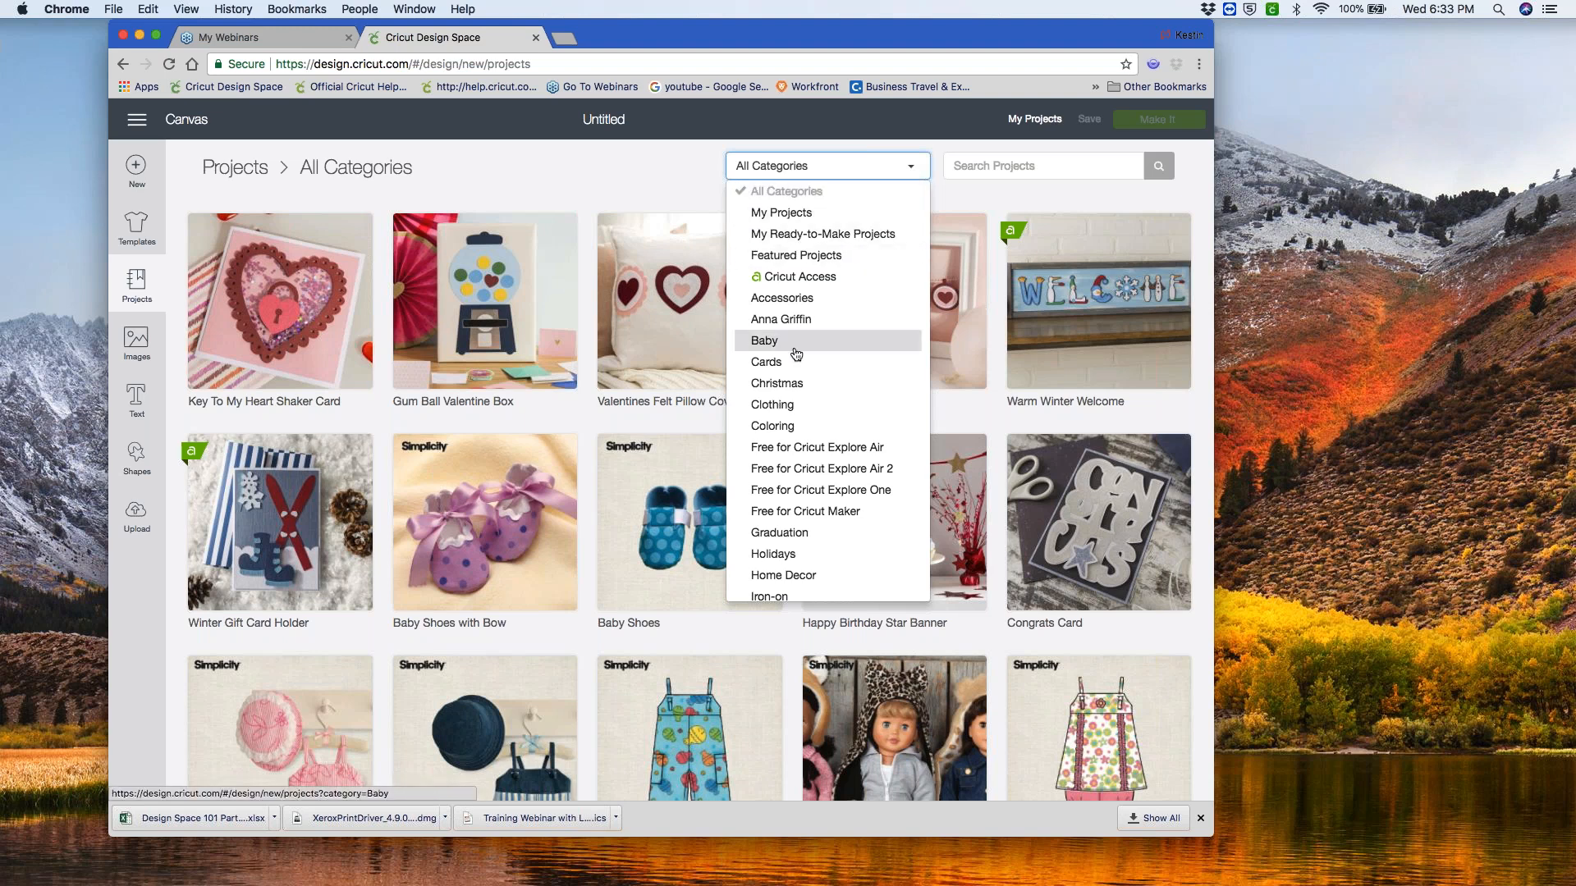
pyautogui.click(769, 370)
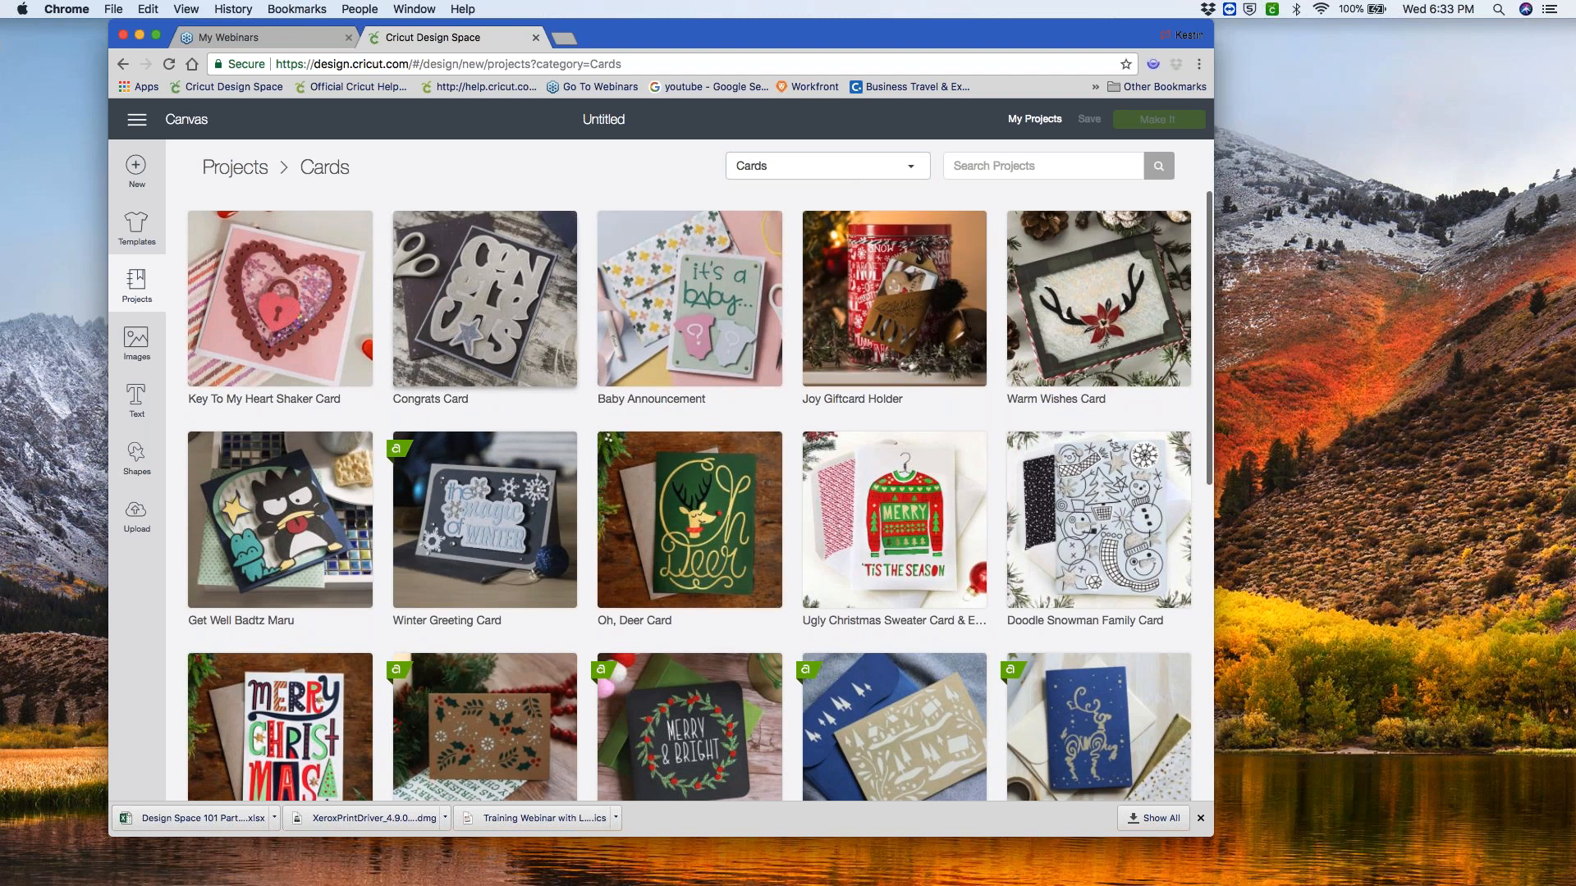
pyautogui.scroll(-3, 689, 492)
pyautogui.scroll(-5, 689, 492)
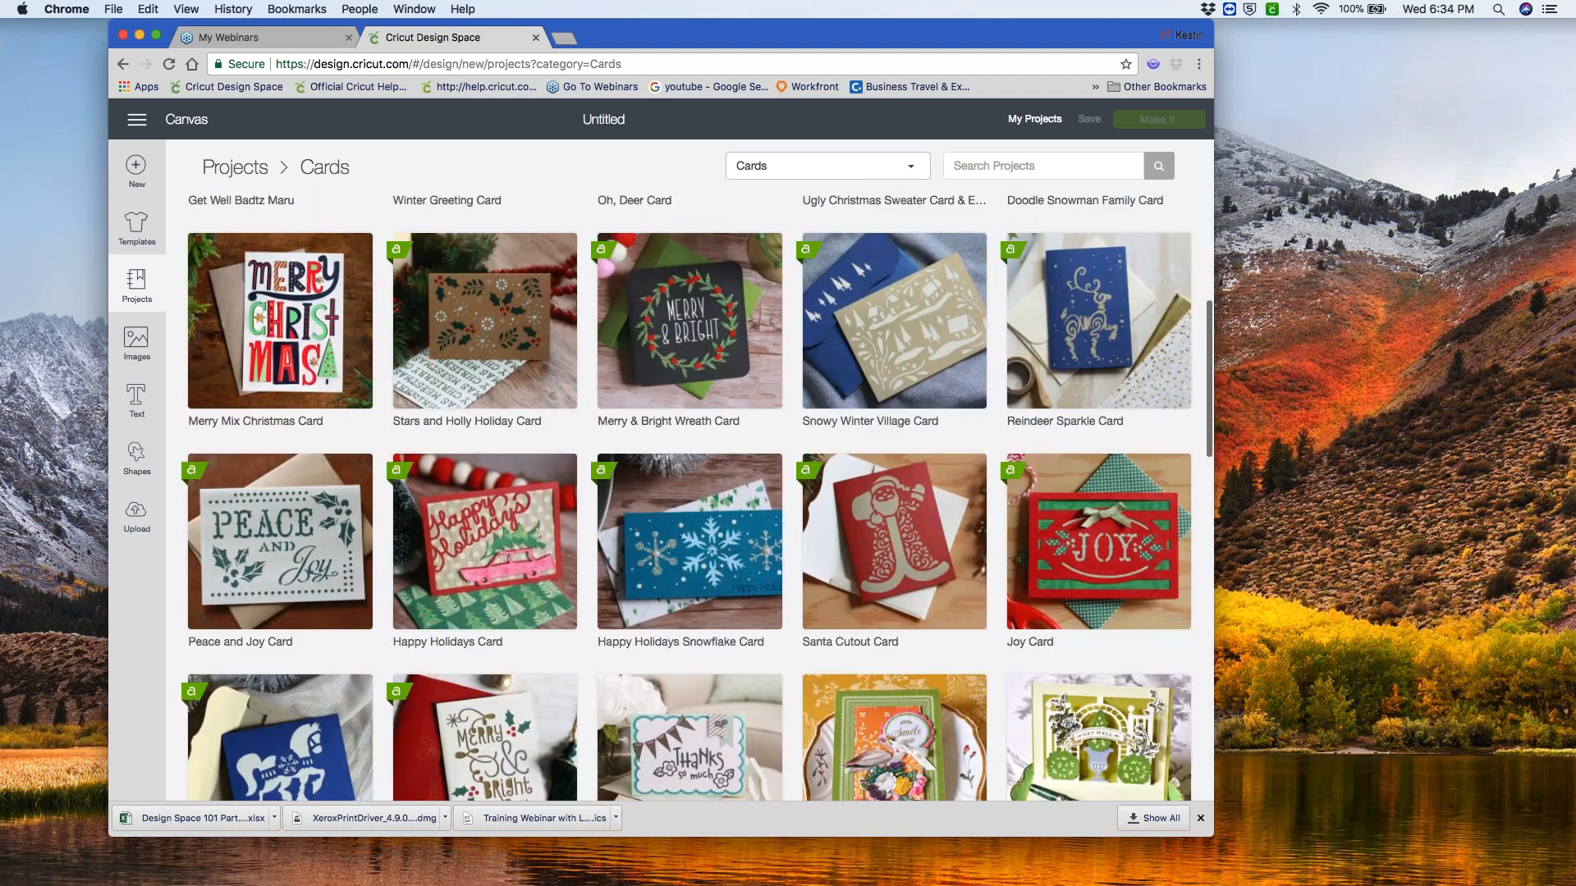
pyautogui.scroll(-3, 575, 343)
pyautogui.scroll(-2, 575, 343)
pyautogui.scroll(8, 576, 343)
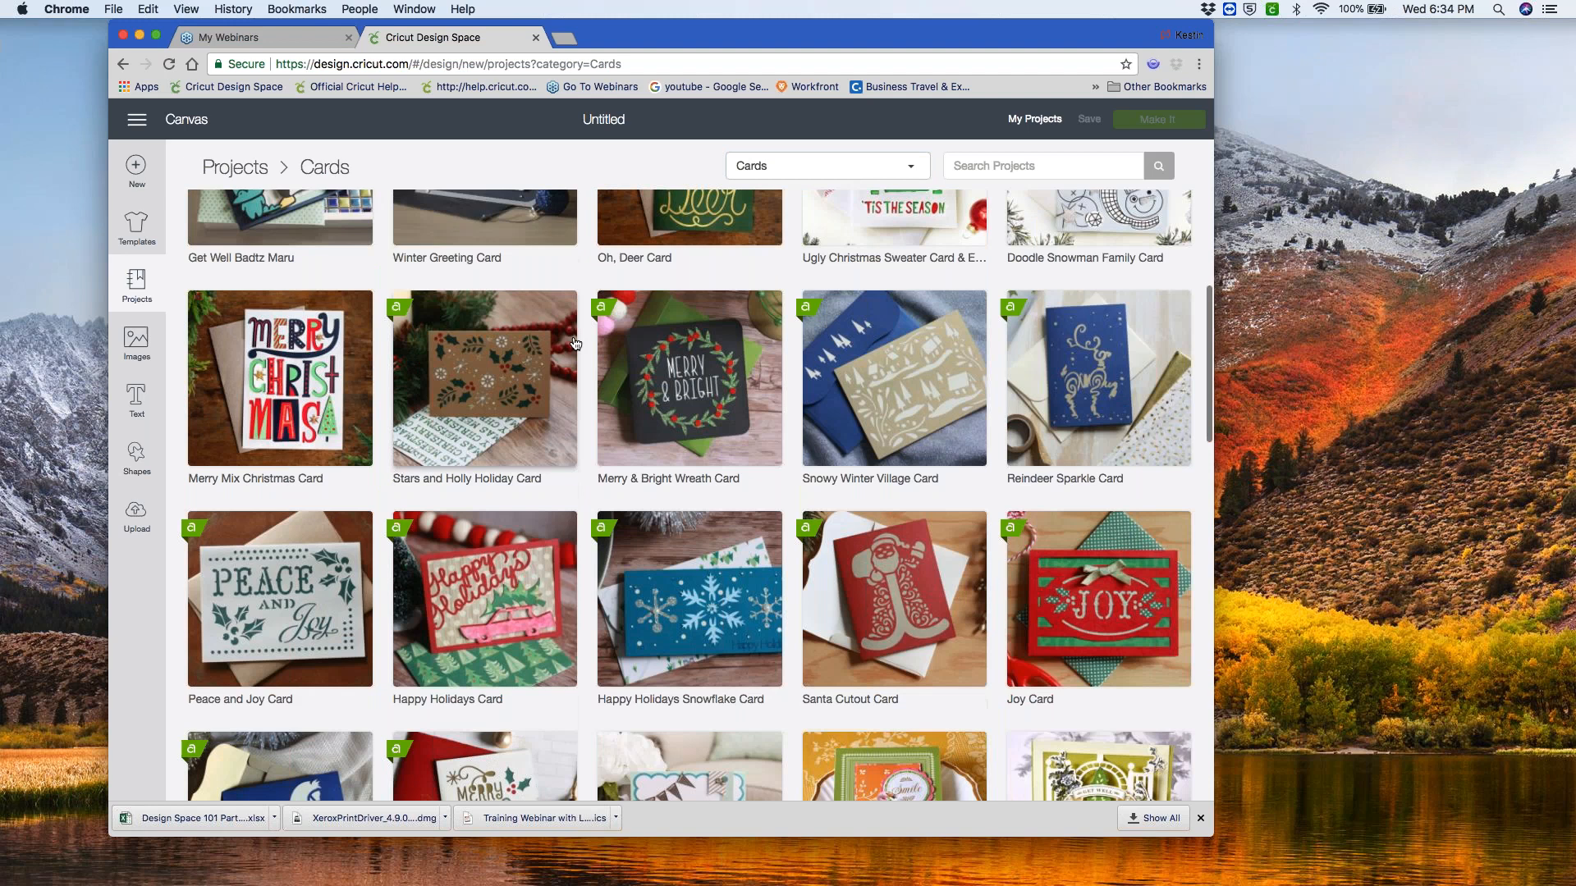
pyautogui.scroll(5, 690, 492)
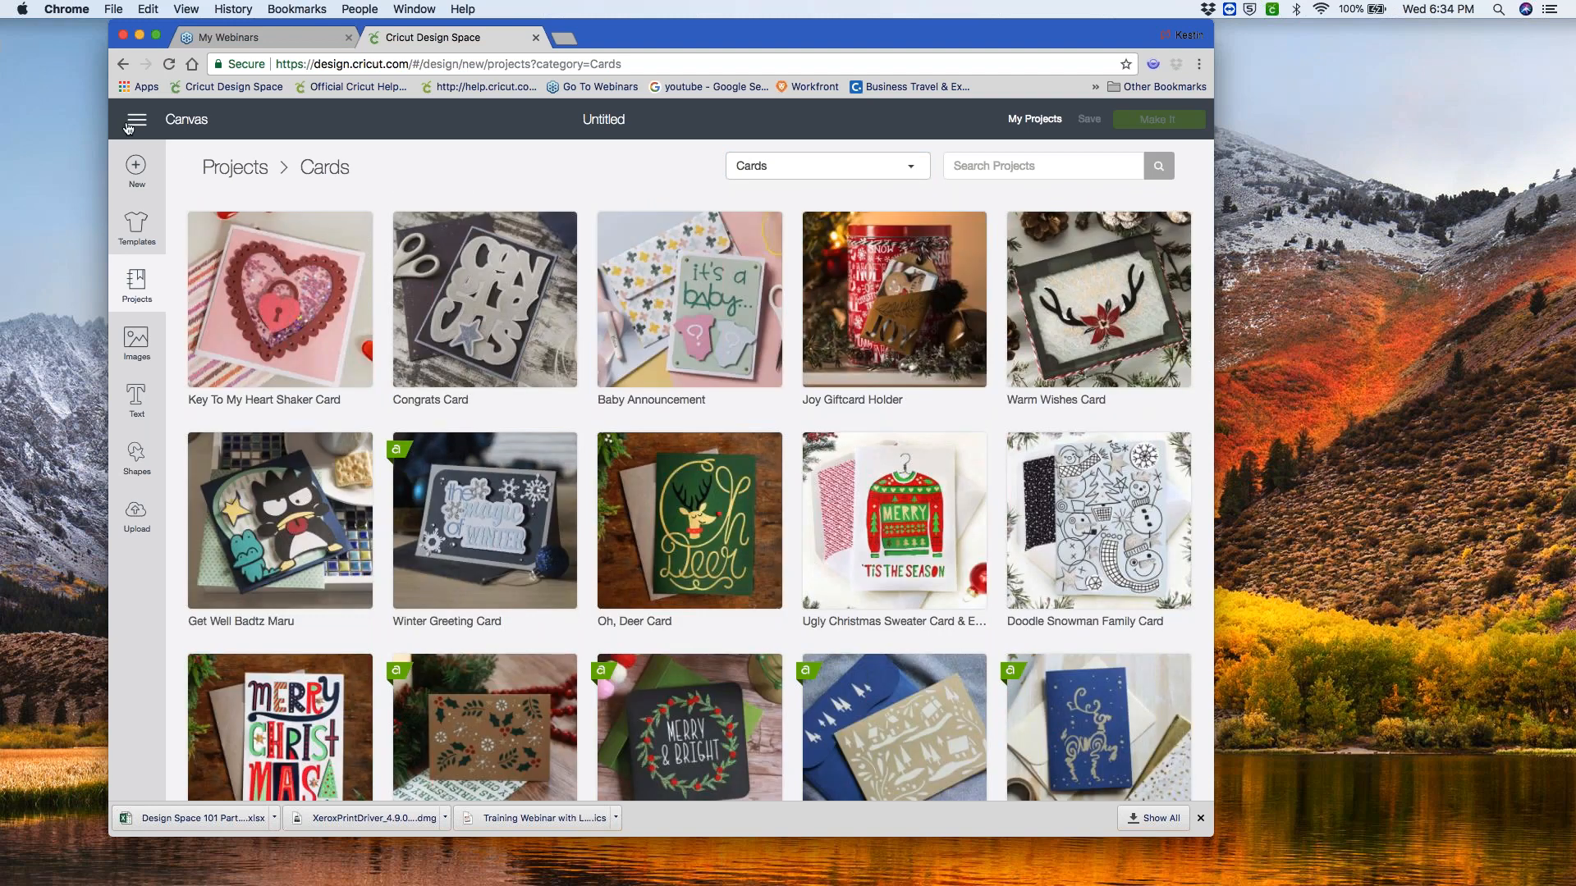
# - Start a new blank canvas and open the Images library
pyautogui.click(138, 168)
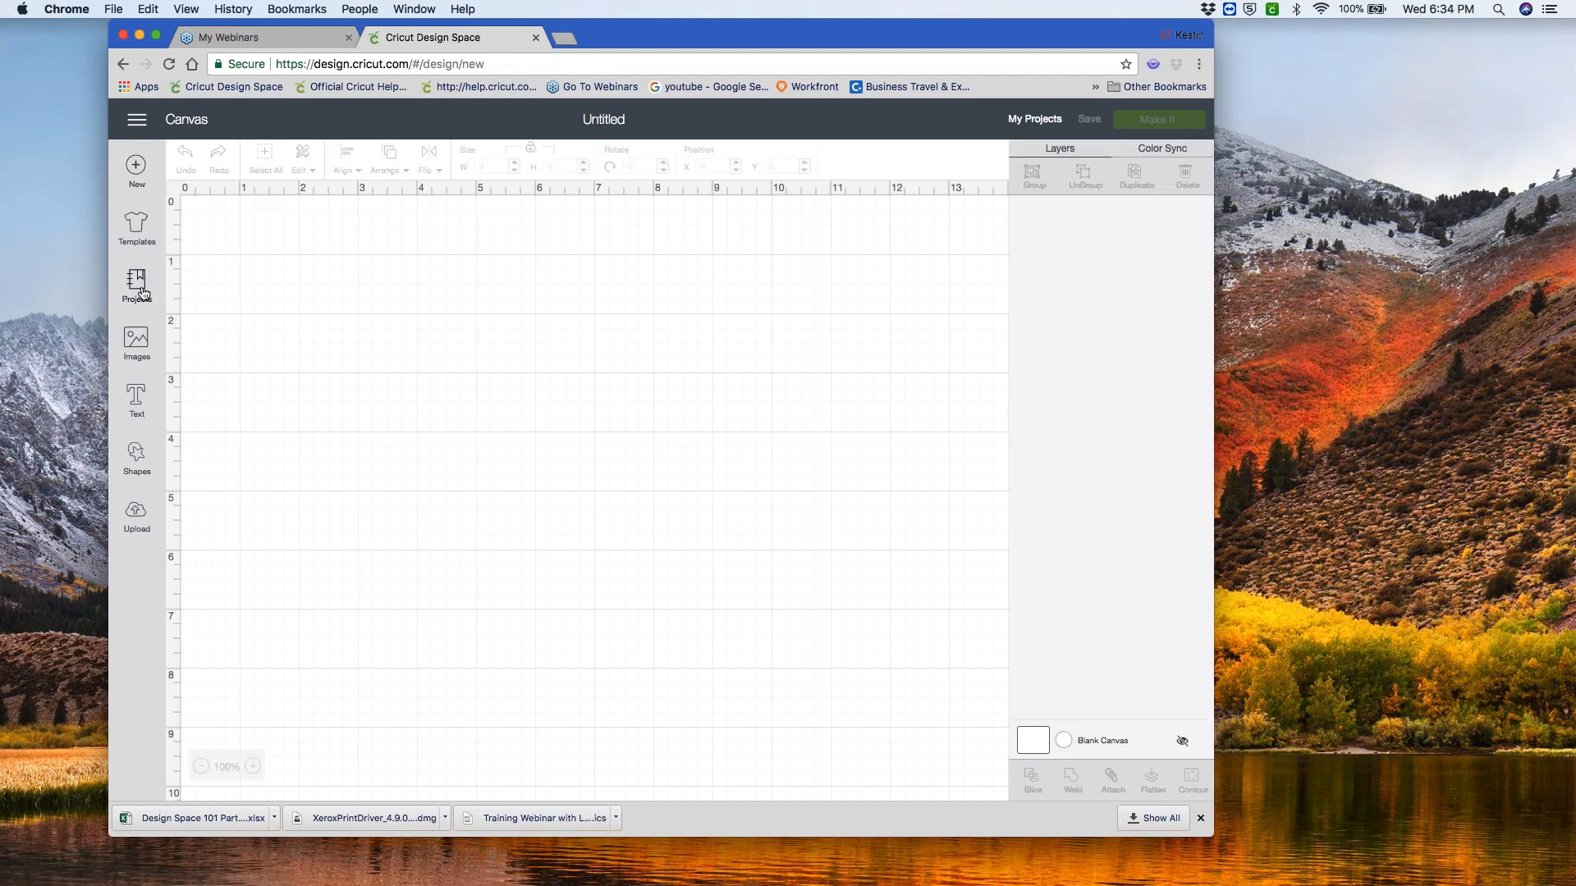
pyautogui.click(137, 342)
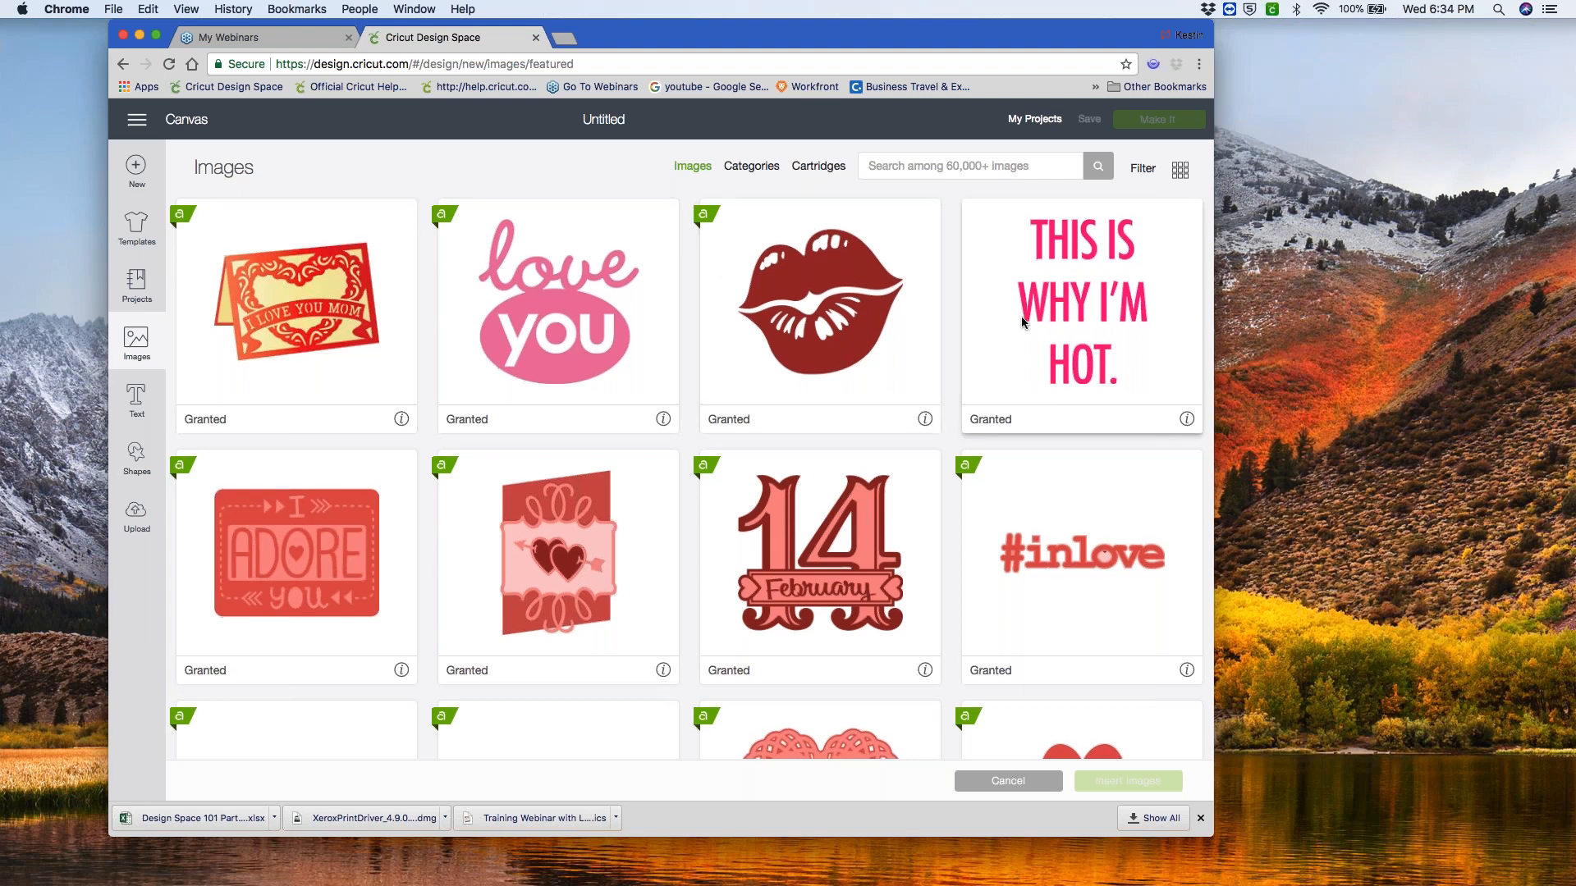
# - Browse the featured images, switching the library to the smaller thumbnail grid and back to large thumbnails
pyautogui.scroll(-1, 1021, 316)
pyautogui.scroll(-6, 1020, 317)
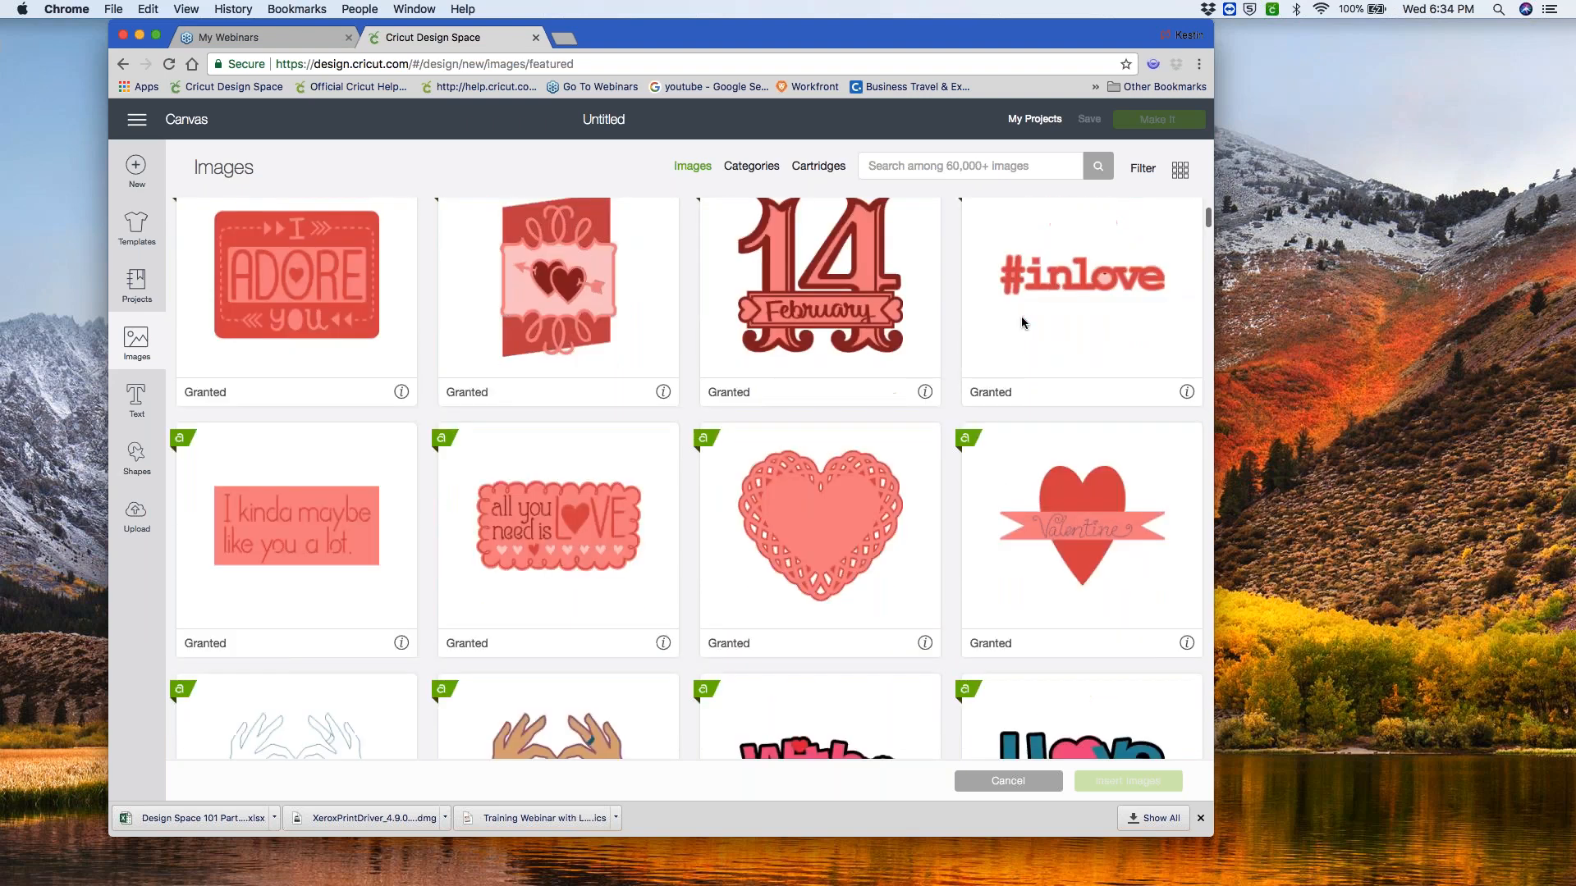
pyautogui.scroll(7, 1021, 317)
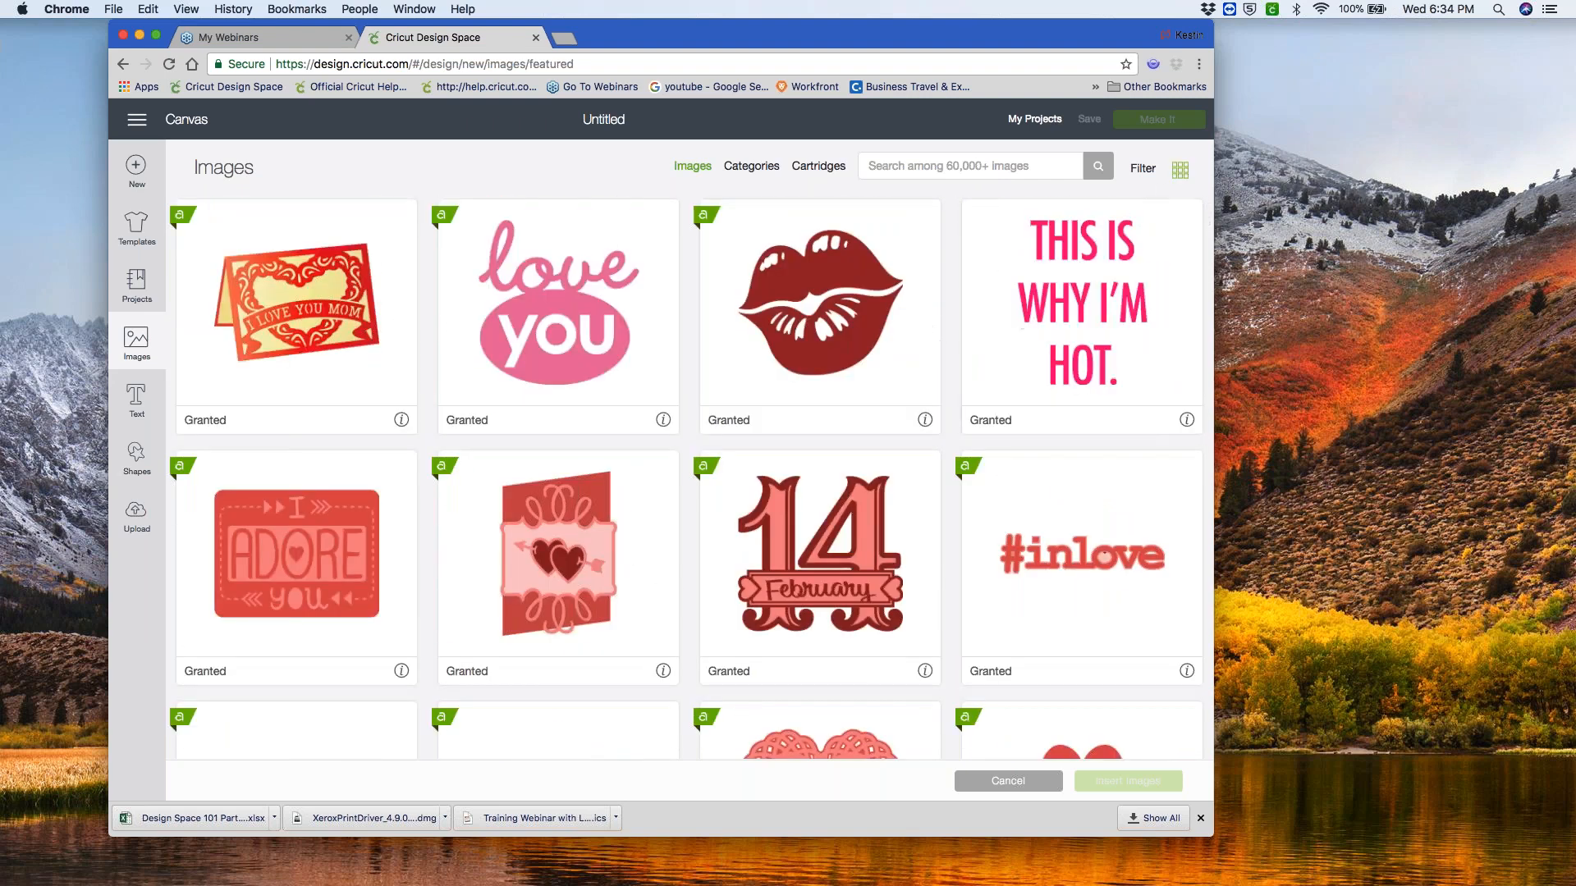
pyautogui.click(1181, 171)
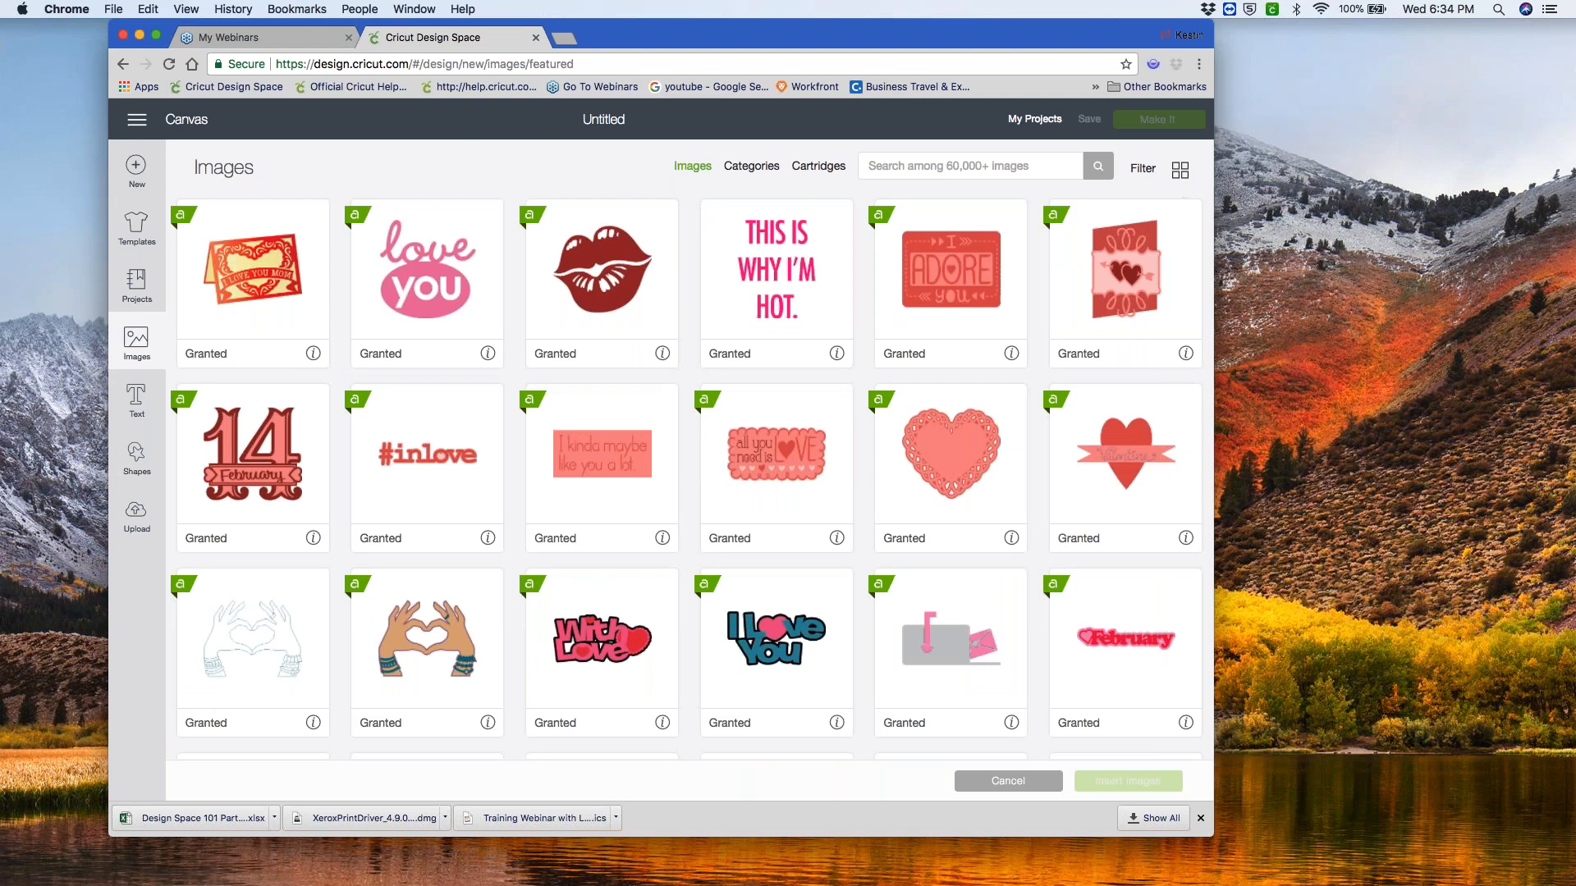
pyautogui.scroll(-3, 1026, 485)
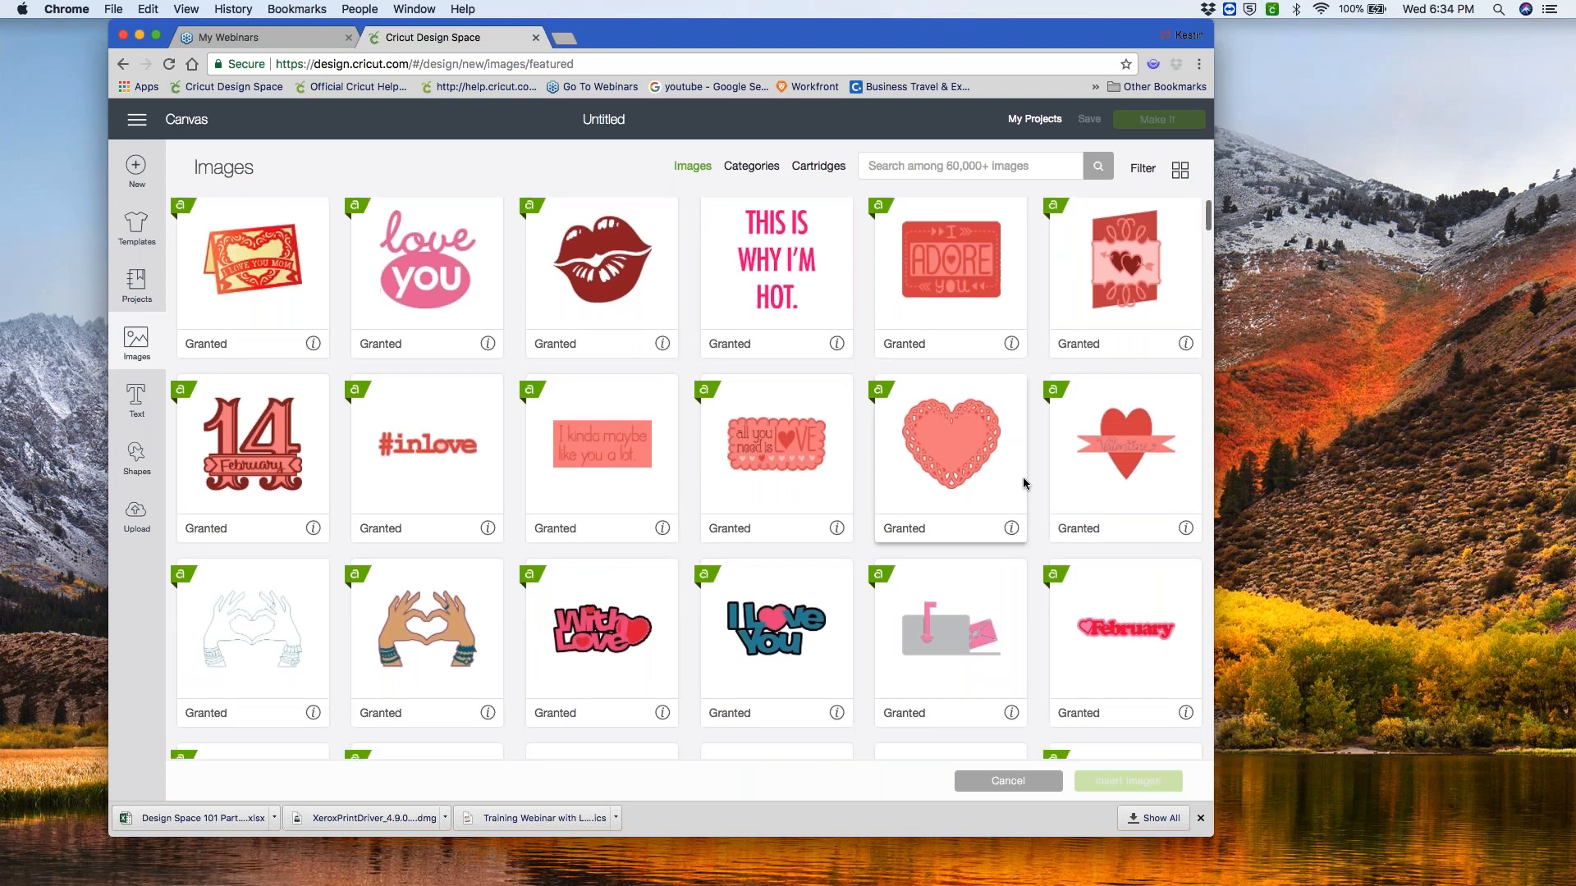
pyautogui.scroll(3, 1040, 424)
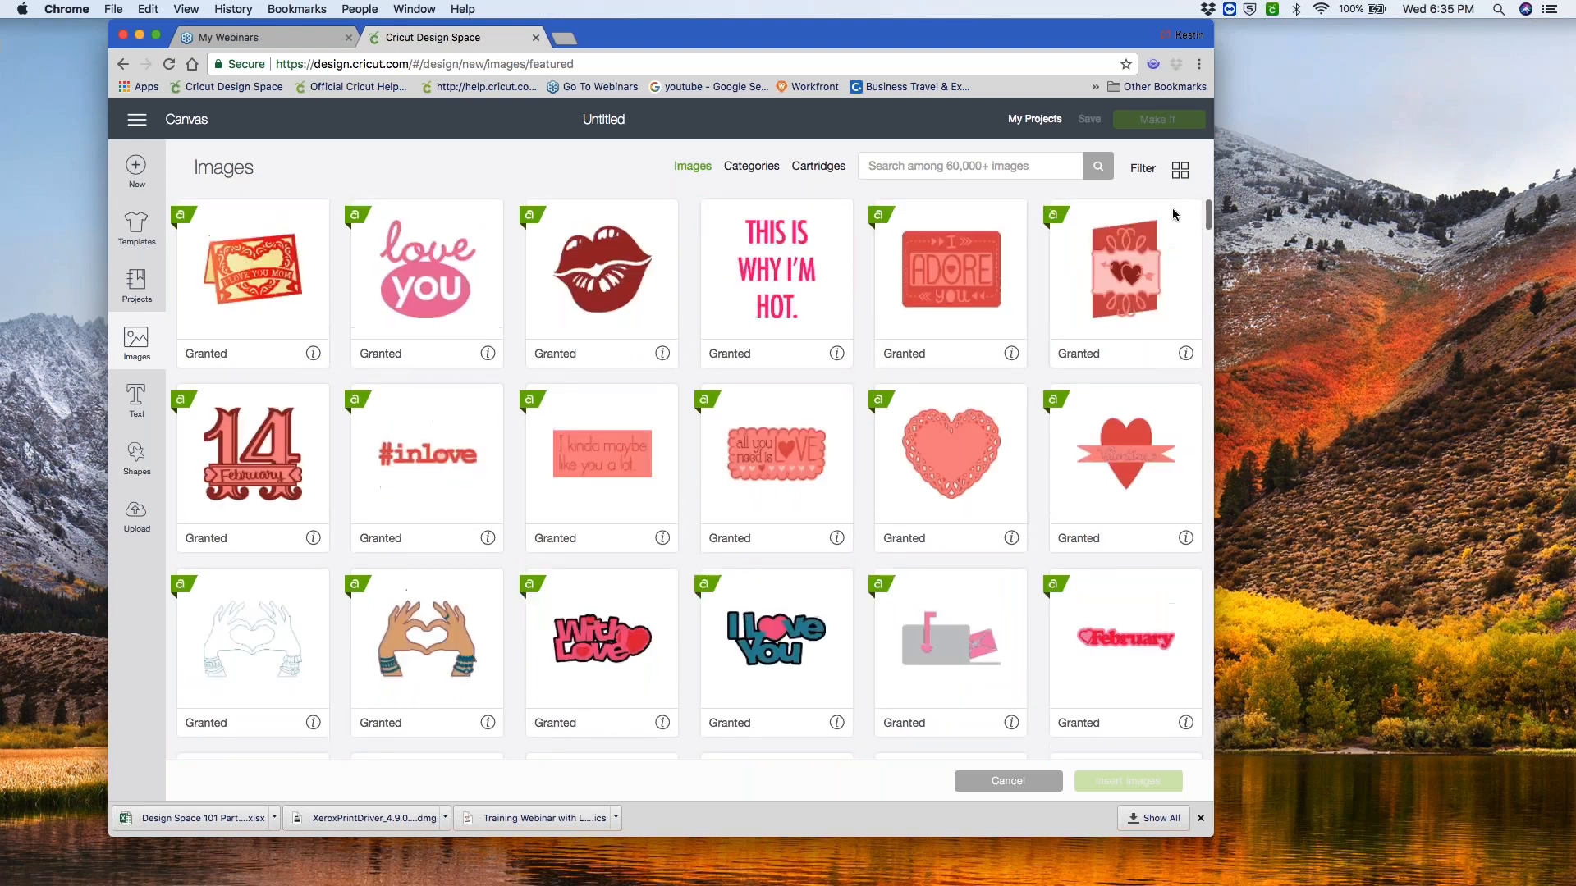
pyautogui.click(1179, 172)
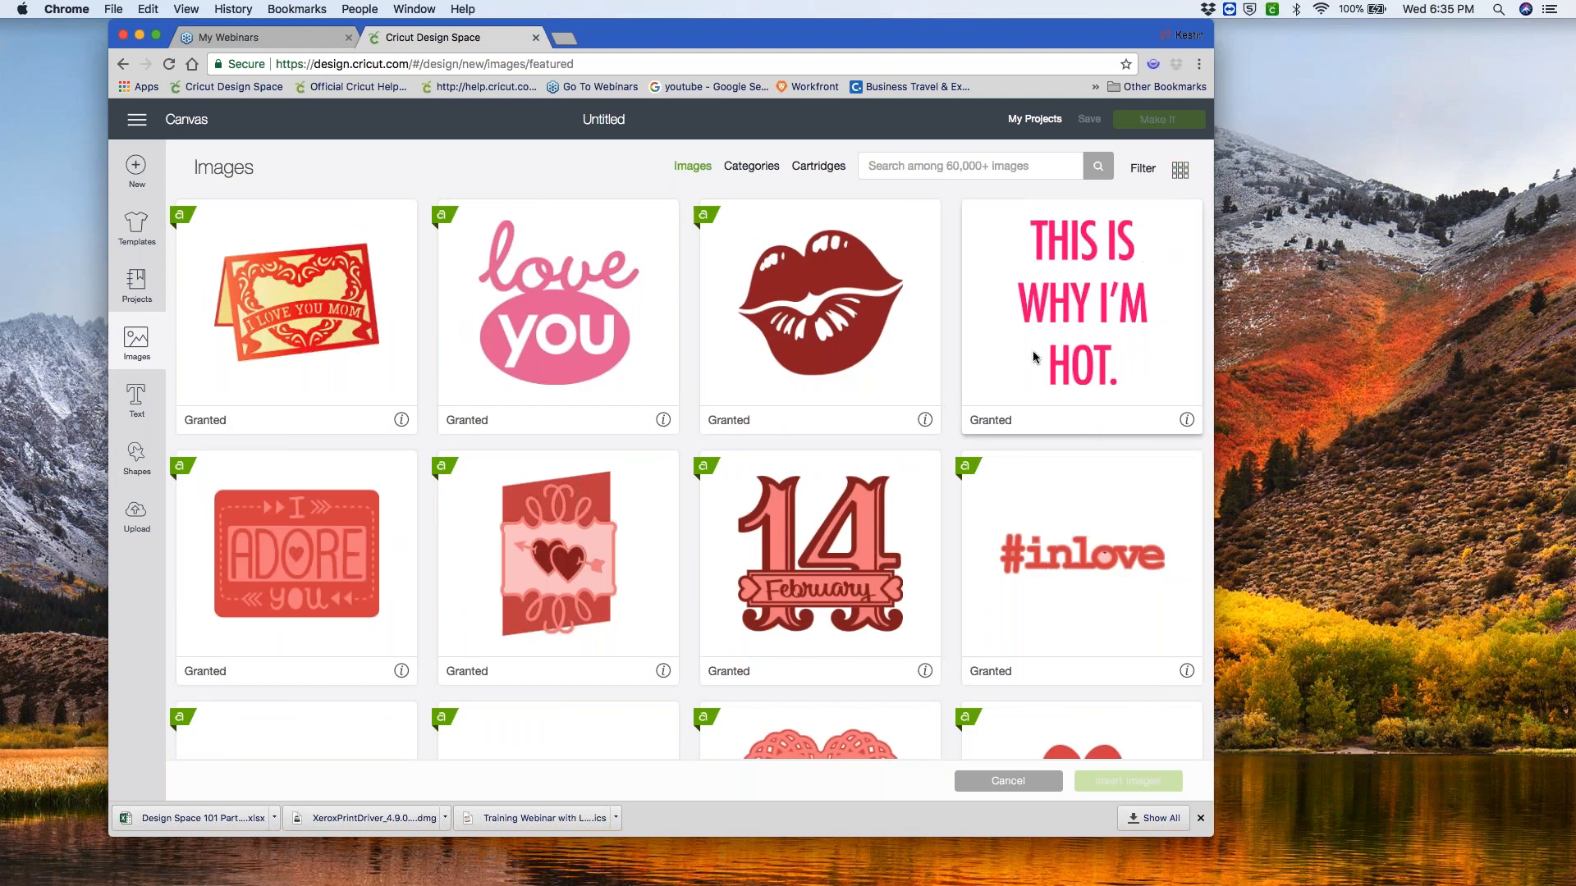
# - Search the image library for "Love"
pyautogui.click(899, 169)
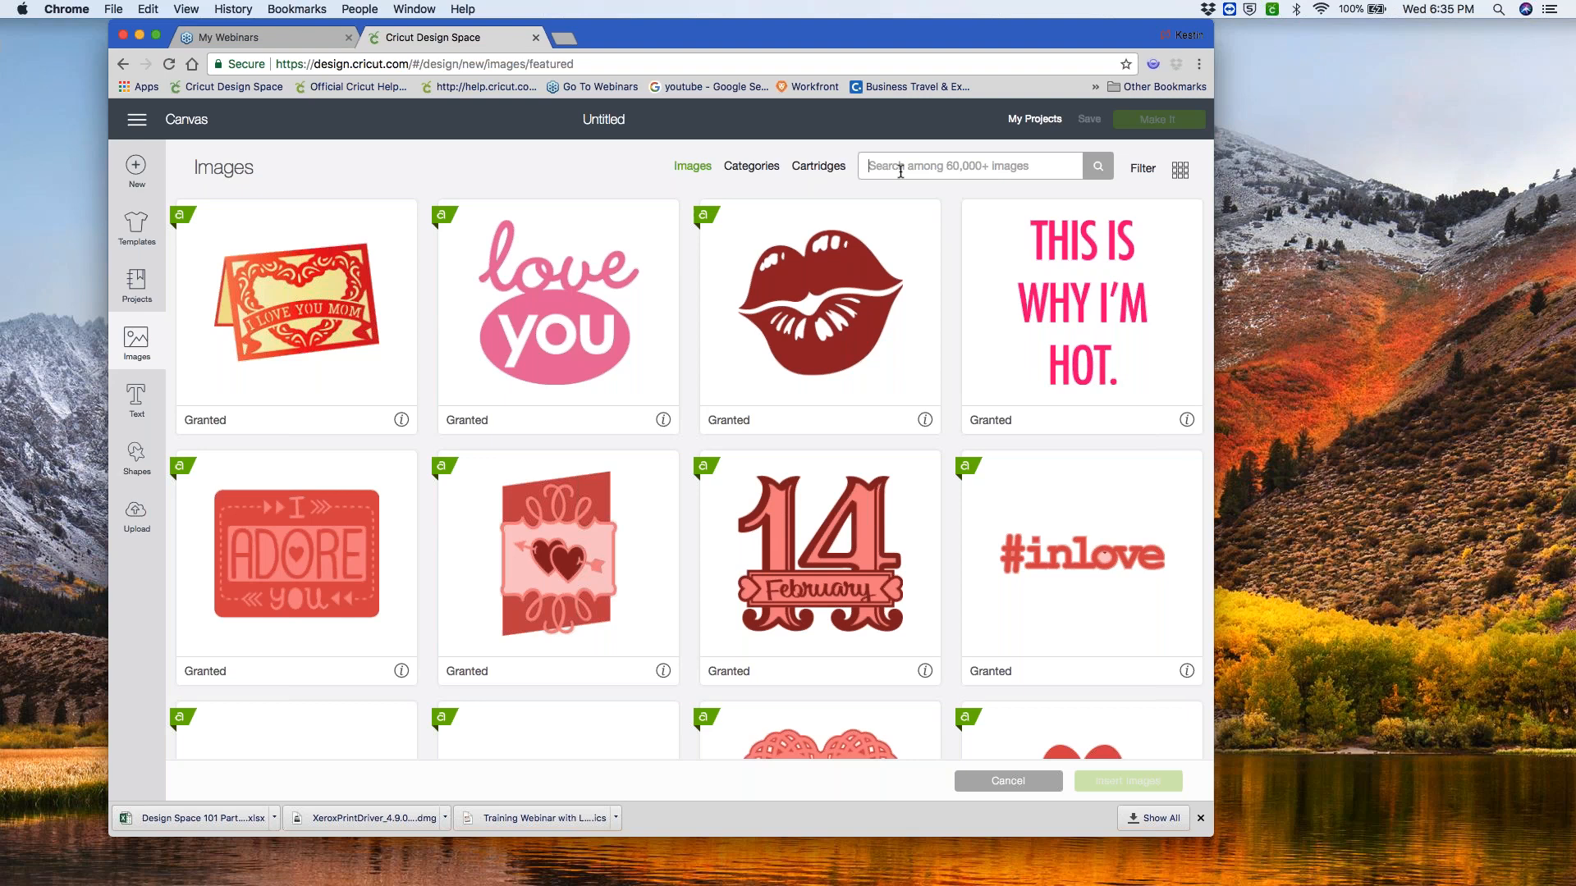
pyautogui.write('Love')
pyautogui.press('Return')
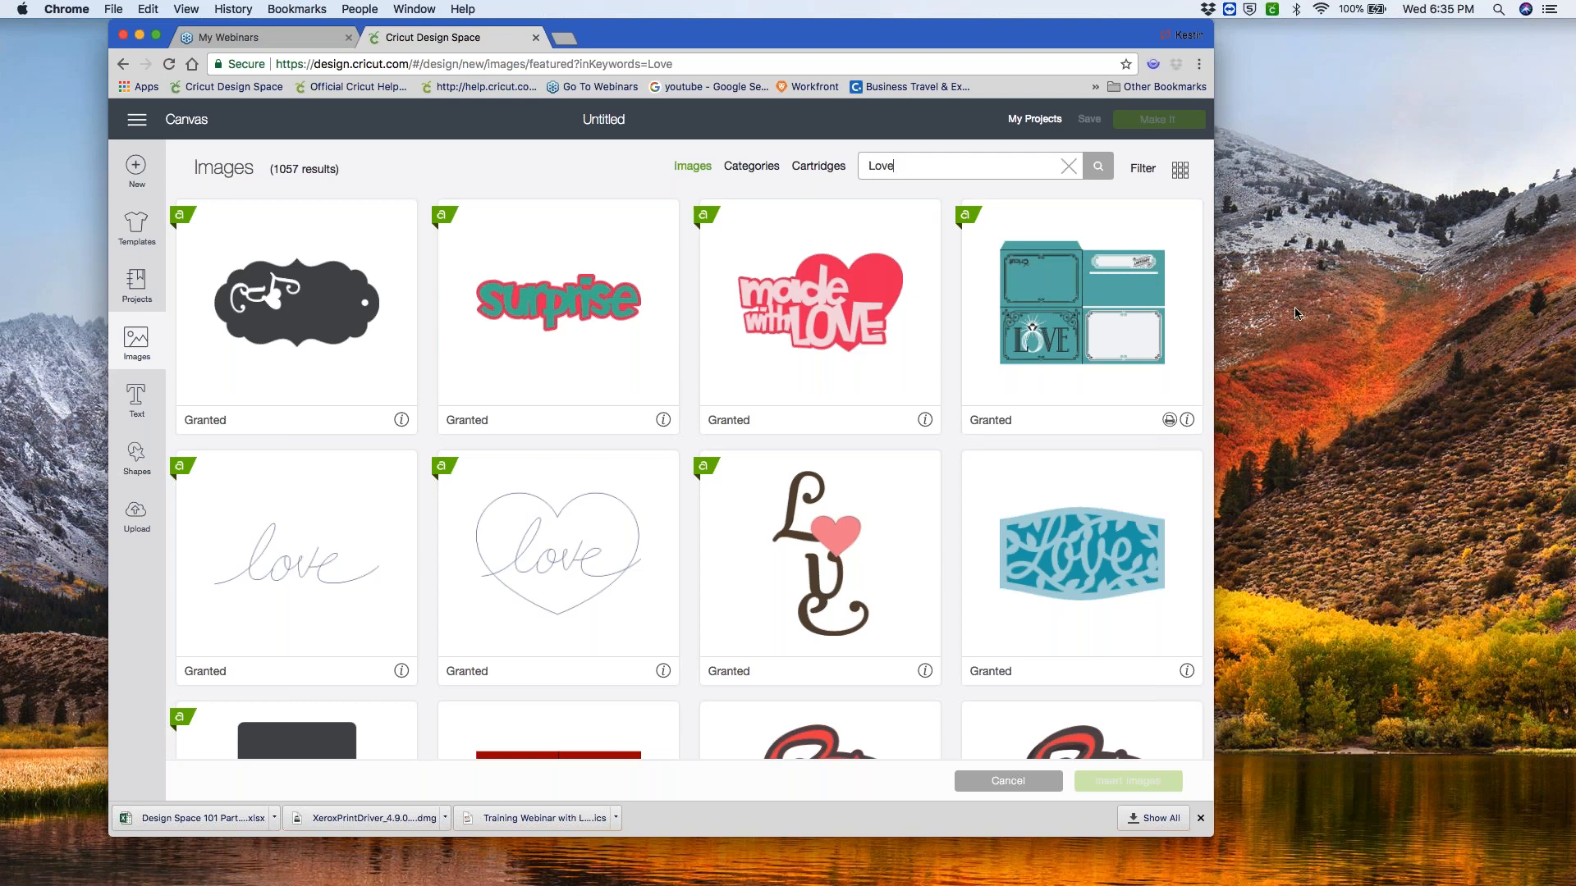
pyautogui.moveTo(261, 186)
pyautogui.mouseDown()
pyautogui.moveTo(370, 172)
pyautogui.moveTo(291, 152)
pyautogui.mouseUp()
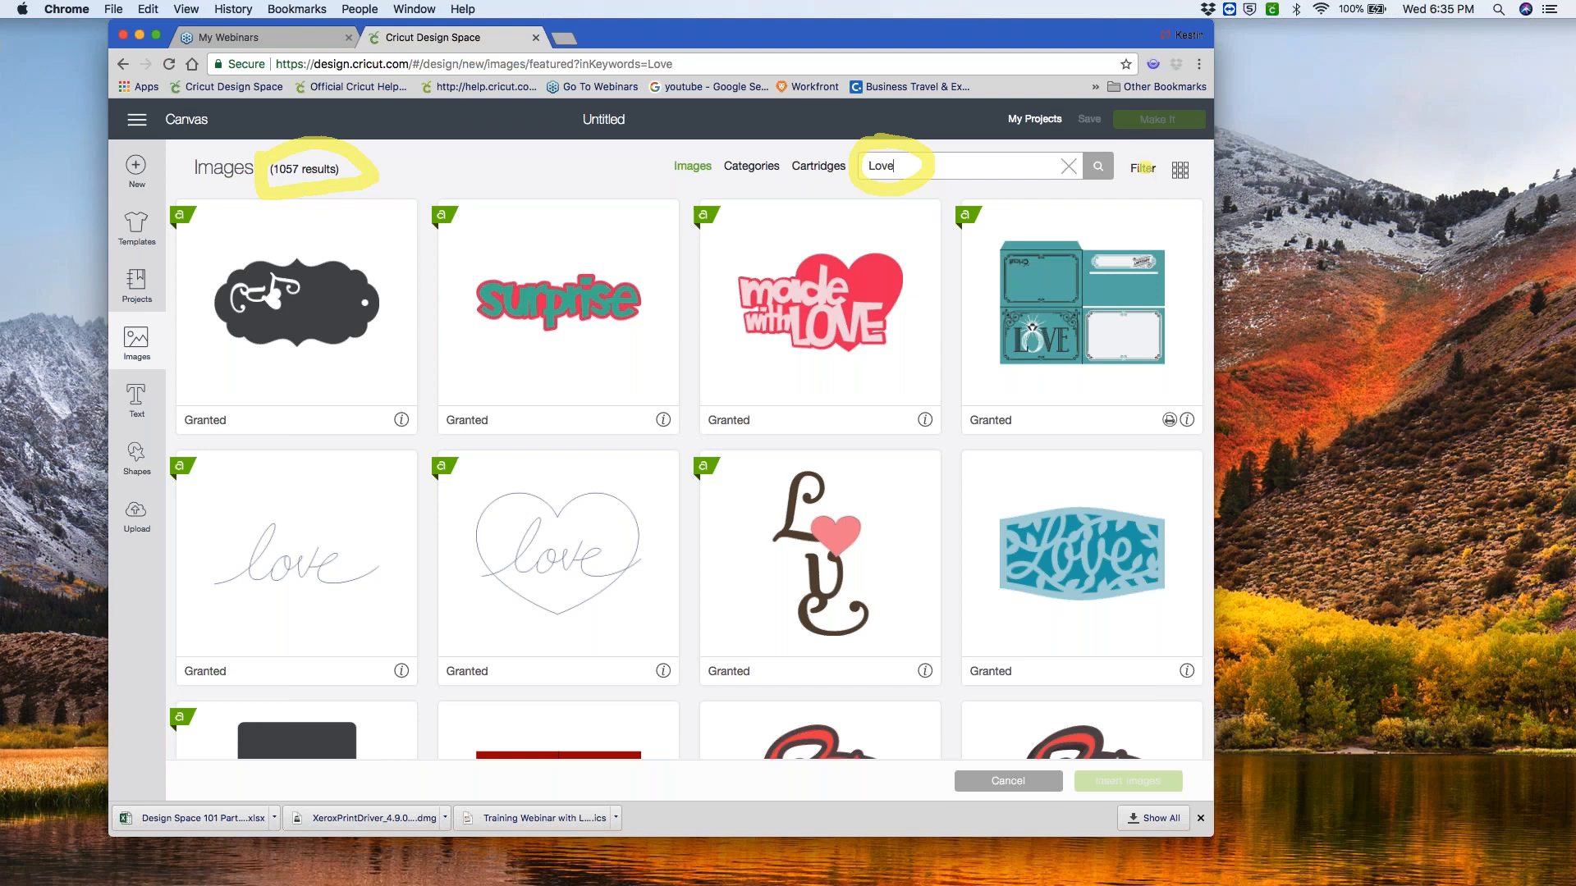
pyautogui.click(1140, 170)
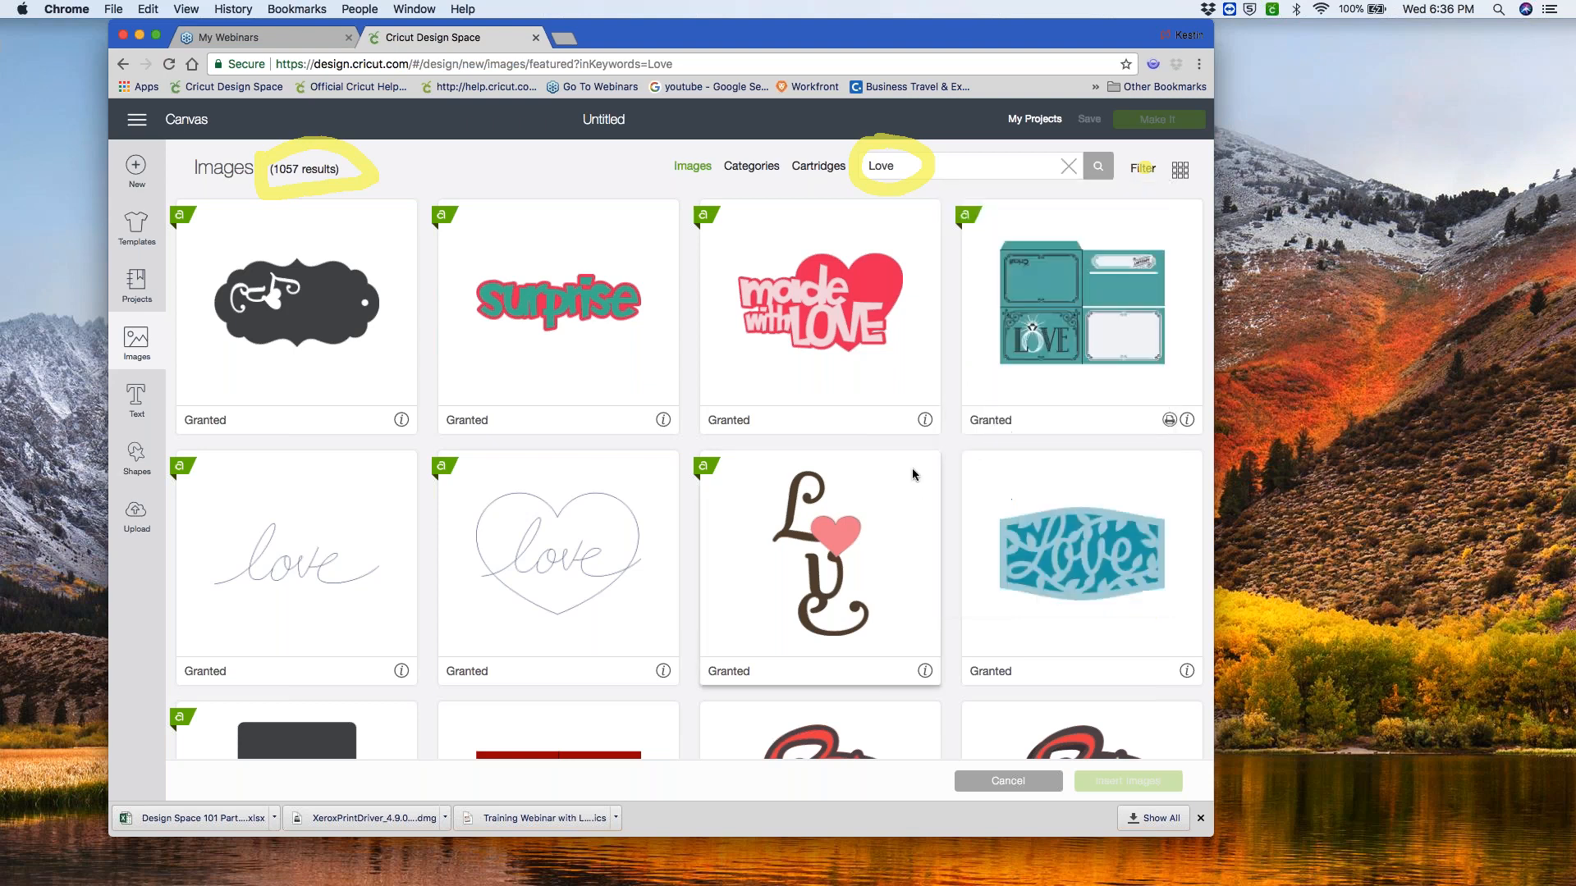
# - Browse the first Love results and select the outlined heart with script "love" inside, toggling its selection off and on again
pyautogui.scroll(-3, 914, 470)
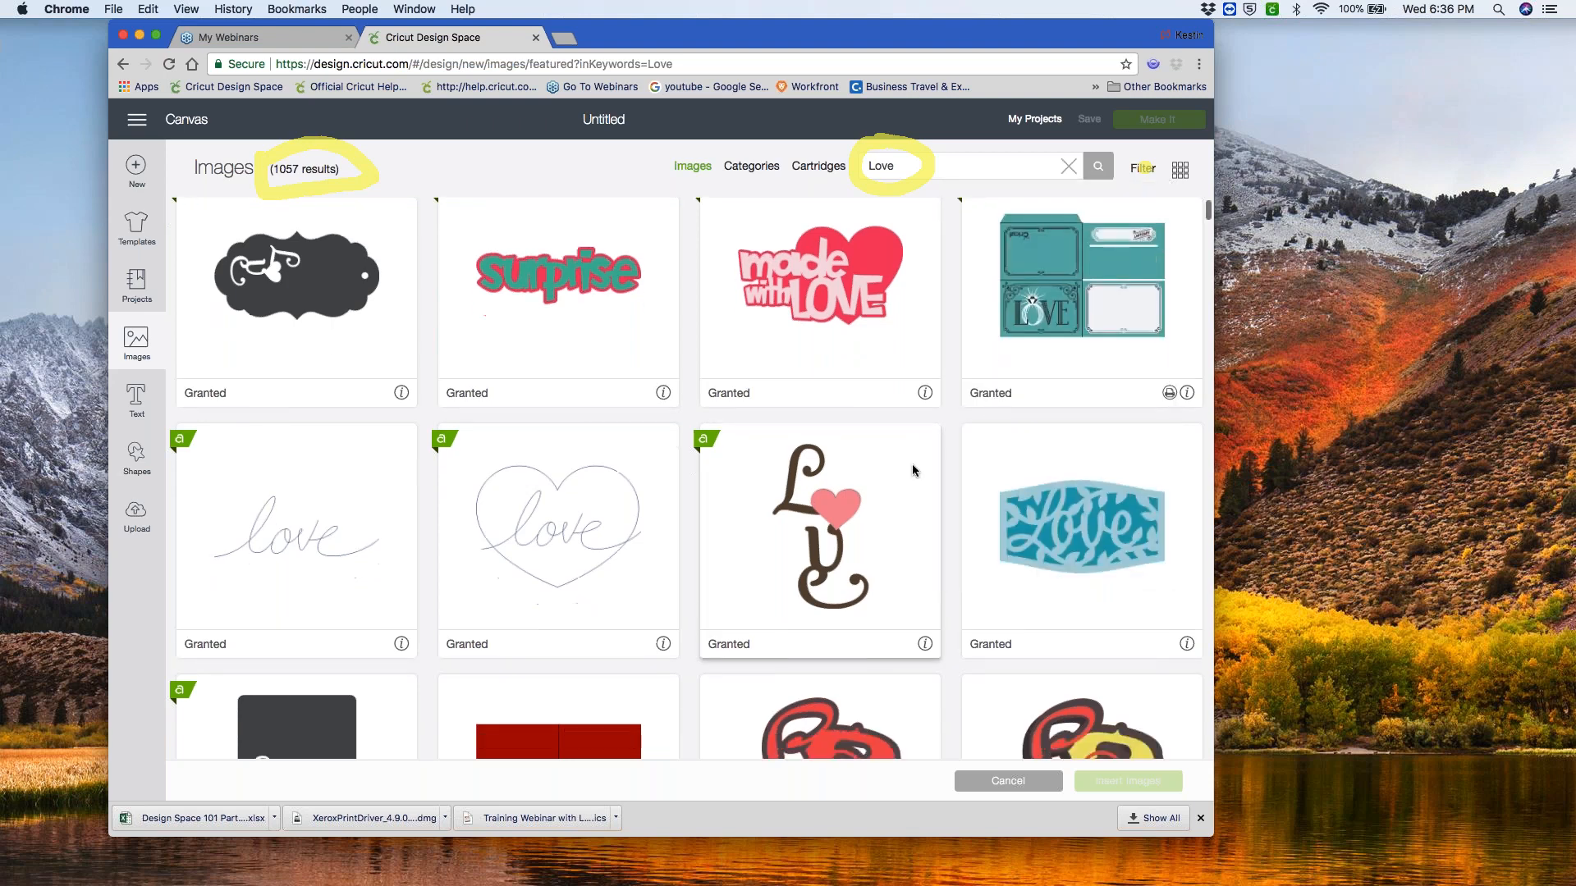
pyautogui.scroll(1, 913, 470)
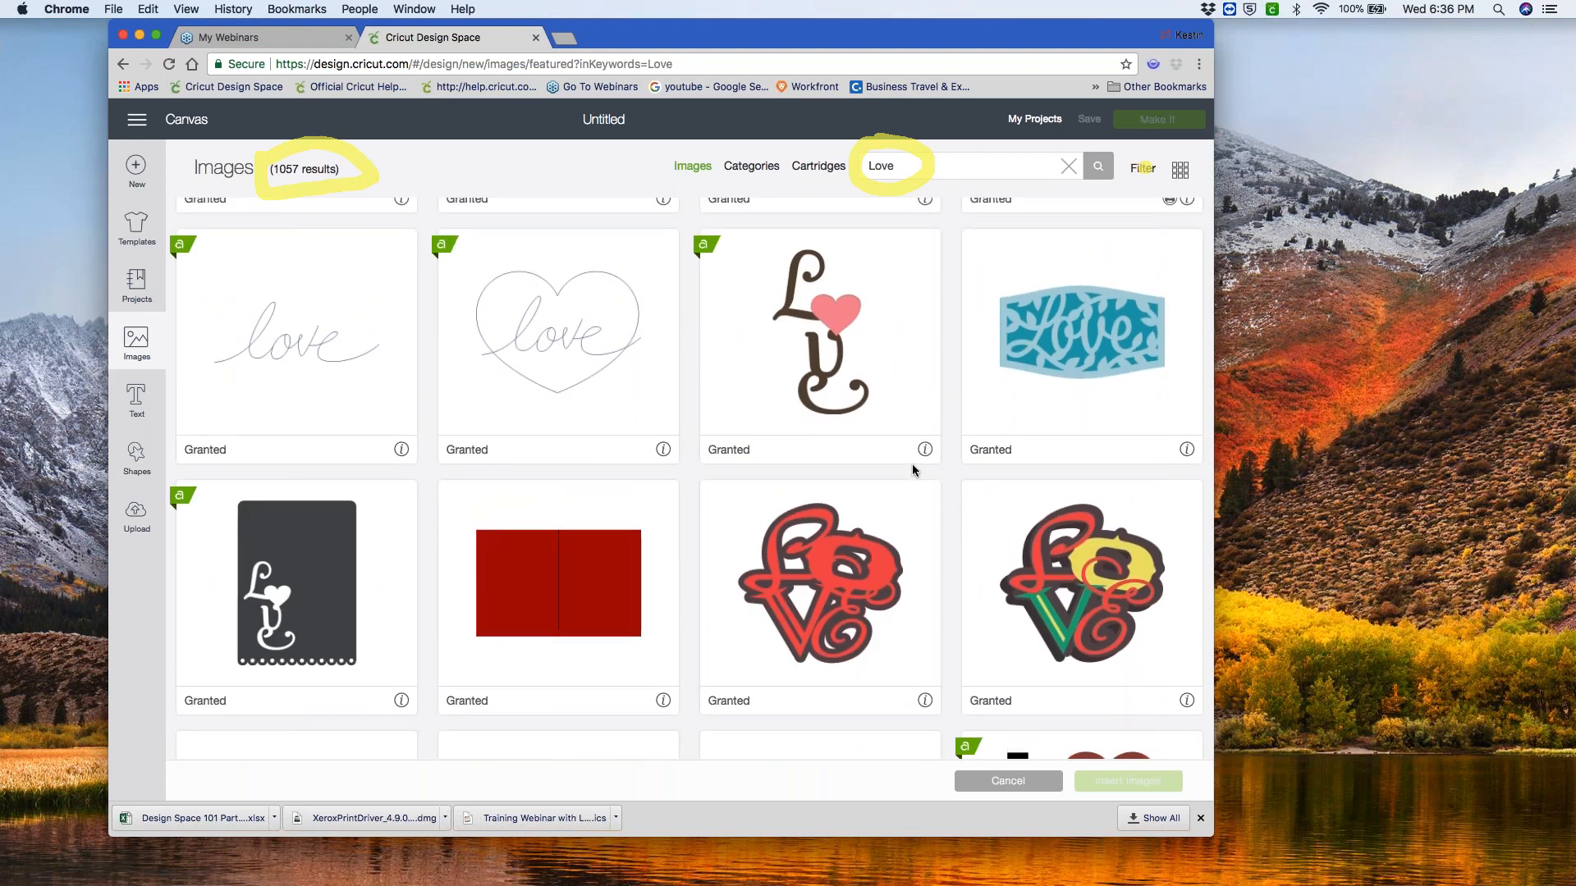
pyautogui.scroll(1, 913, 469)
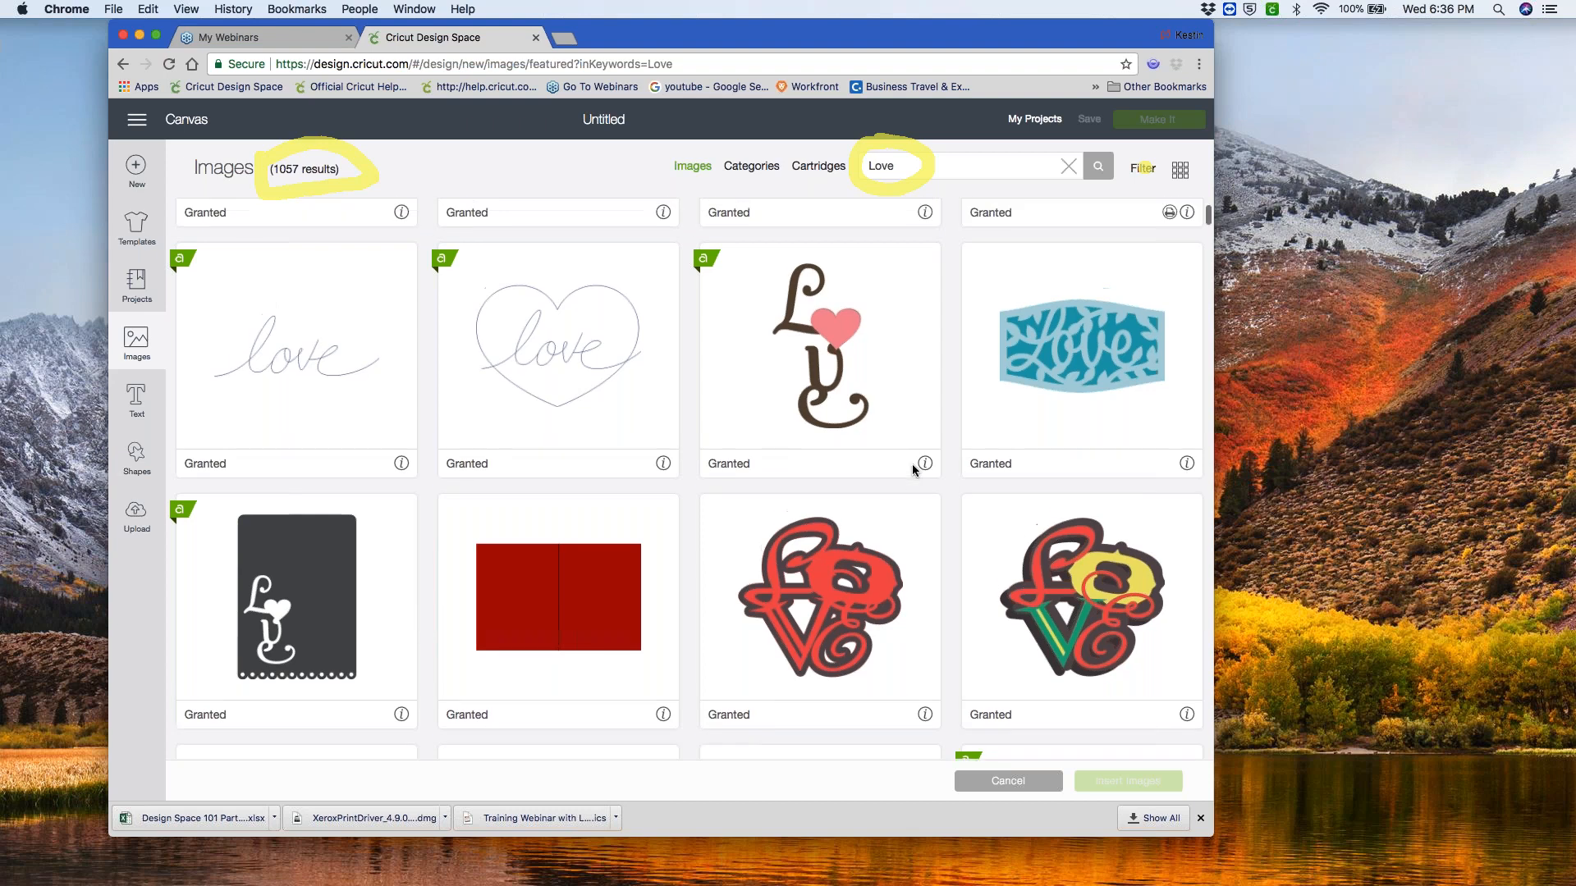
pyautogui.scroll(-1, 912, 465)
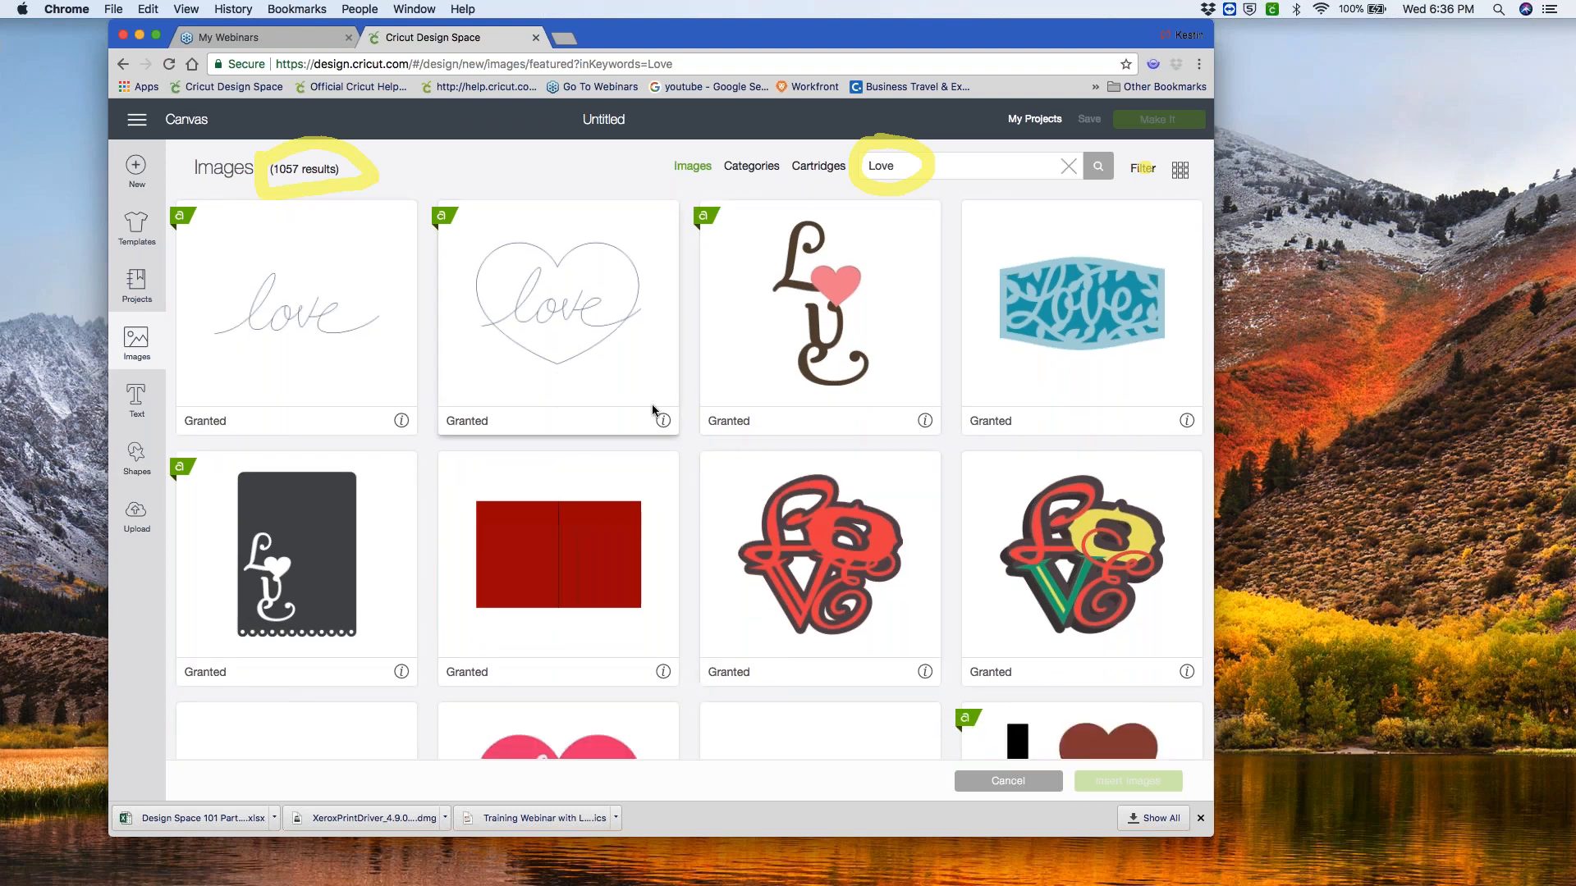
pyautogui.click(563, 331)
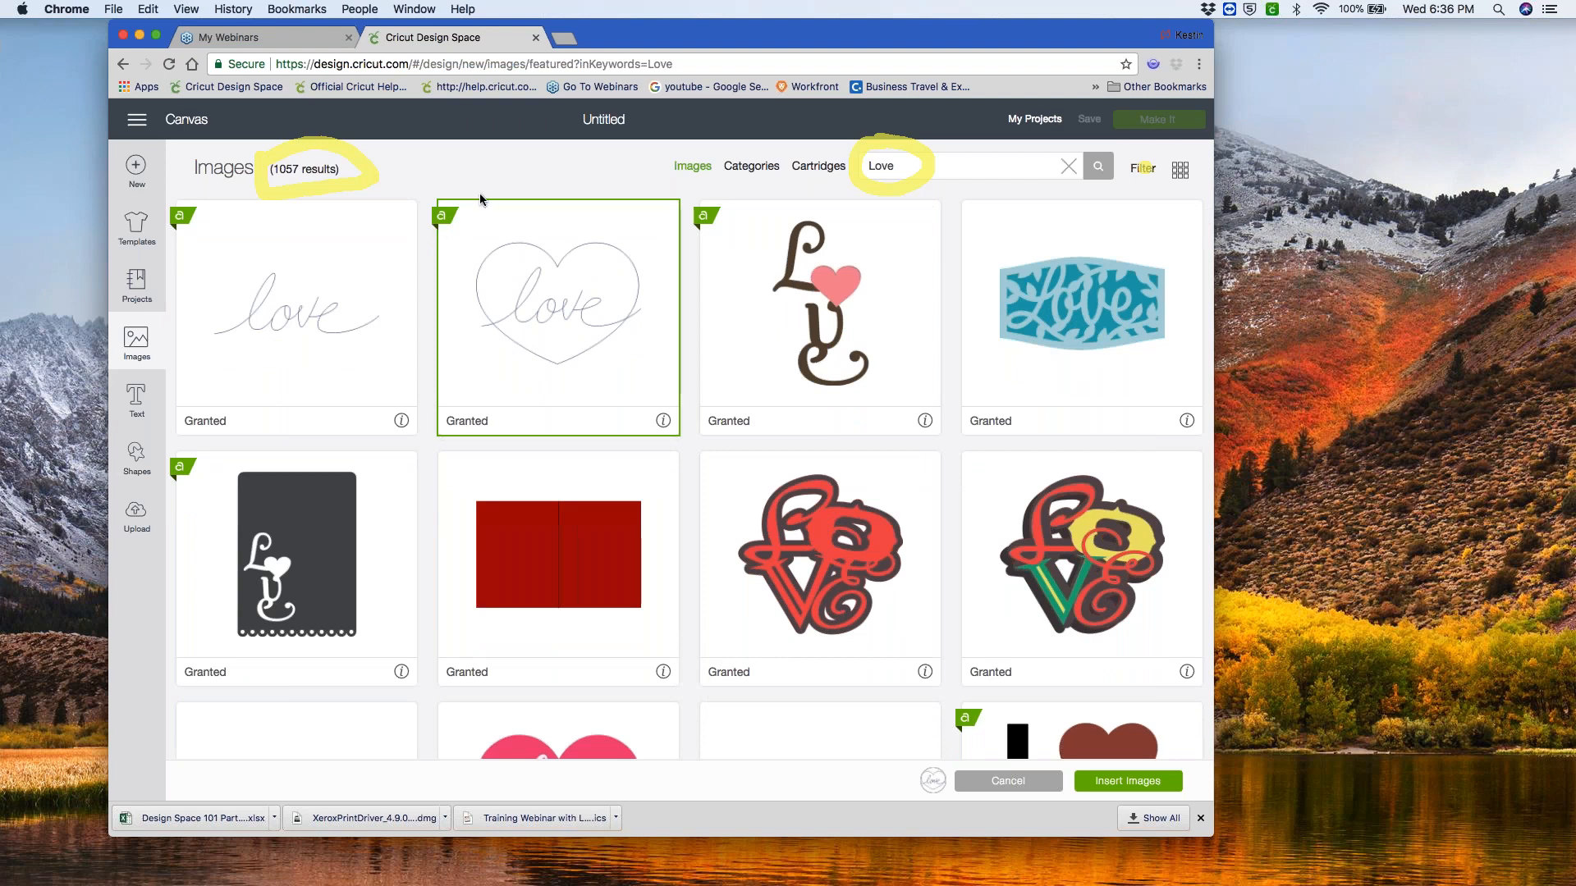
pyautogui.click(529, 233)
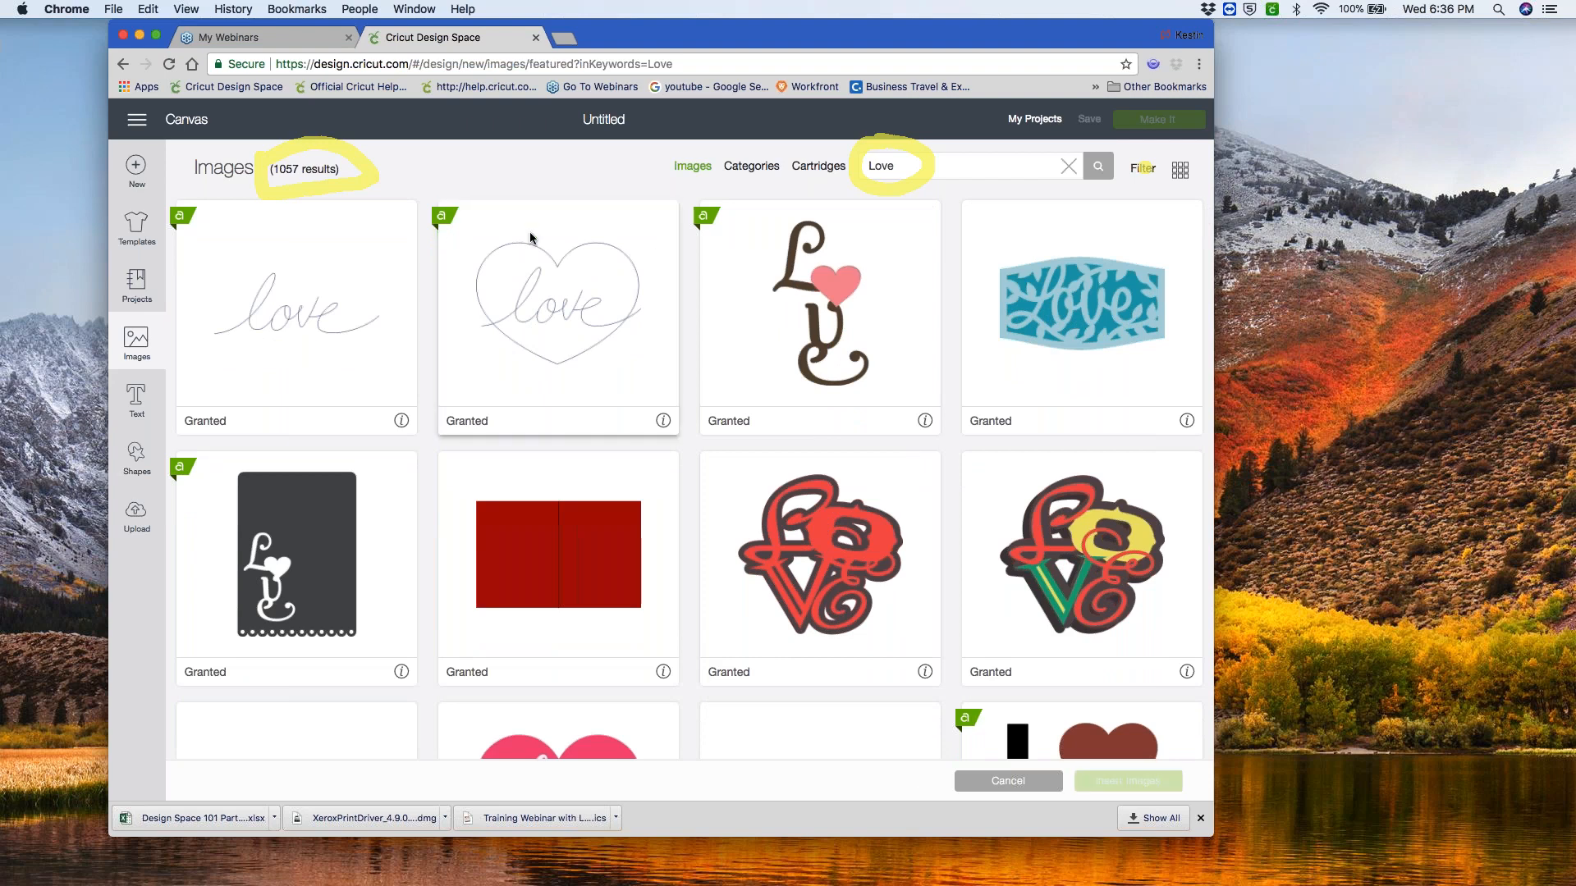
pyautogui.click(529, 238)
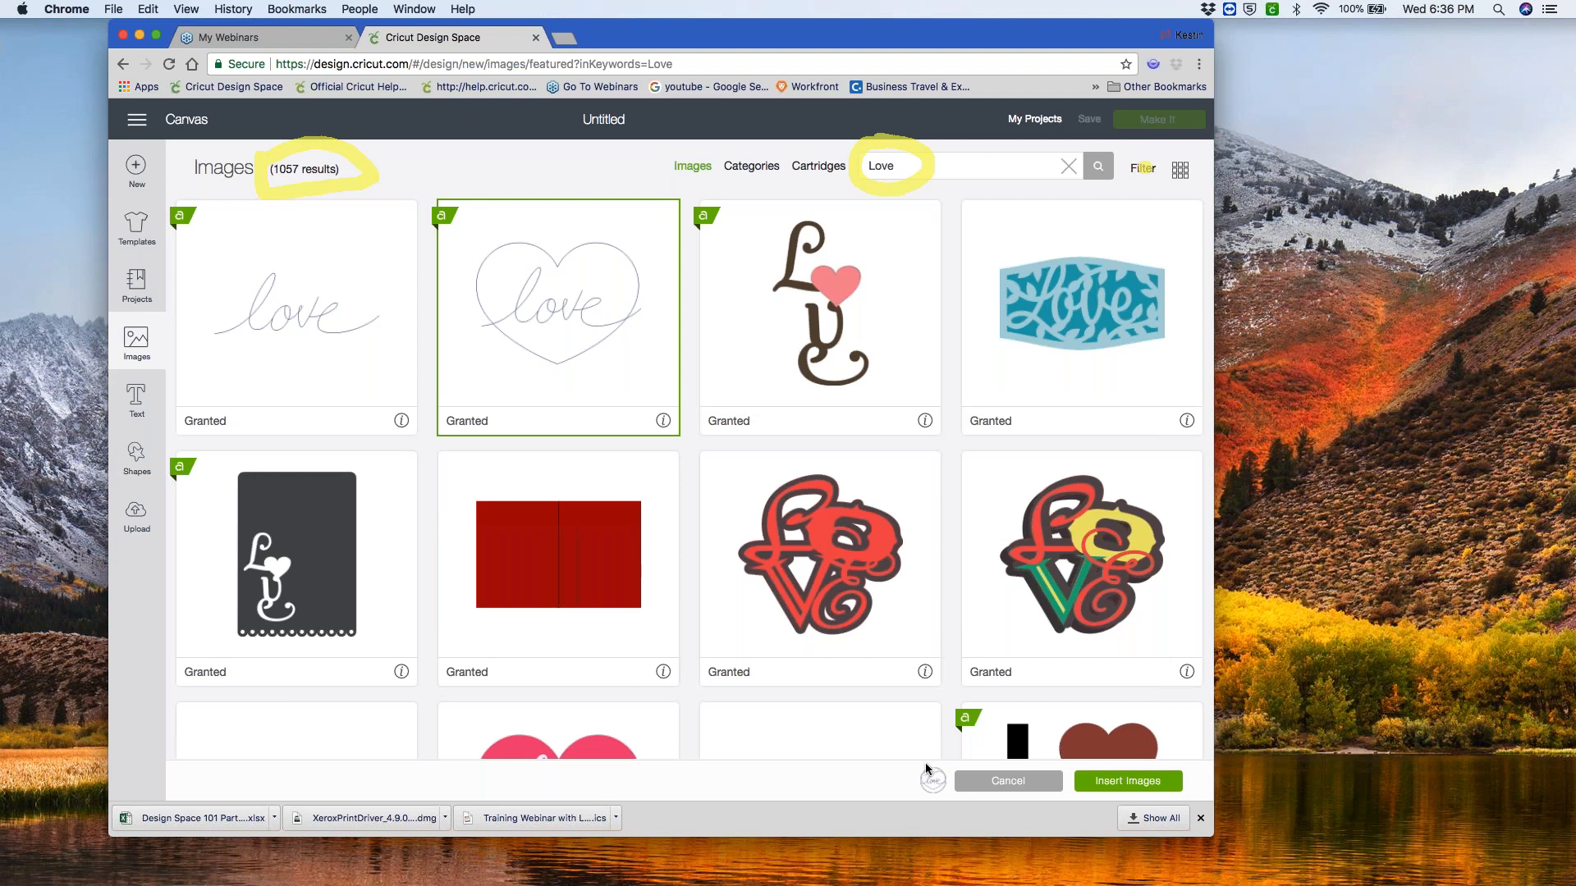
pyautogui.moveTo(934, 776)
pyautogui.mouseDown()
pyautogui.moveTo(739, 792)
pyautogui.moveTo(536, 776)
pyautogui.moveTo(554, 797)
pyautogui.moveTo(912, 800)
pyautogui.moveTo(943, 788)
pyautogui.moveTo(942, 756)
pyautogui.mouseUp()
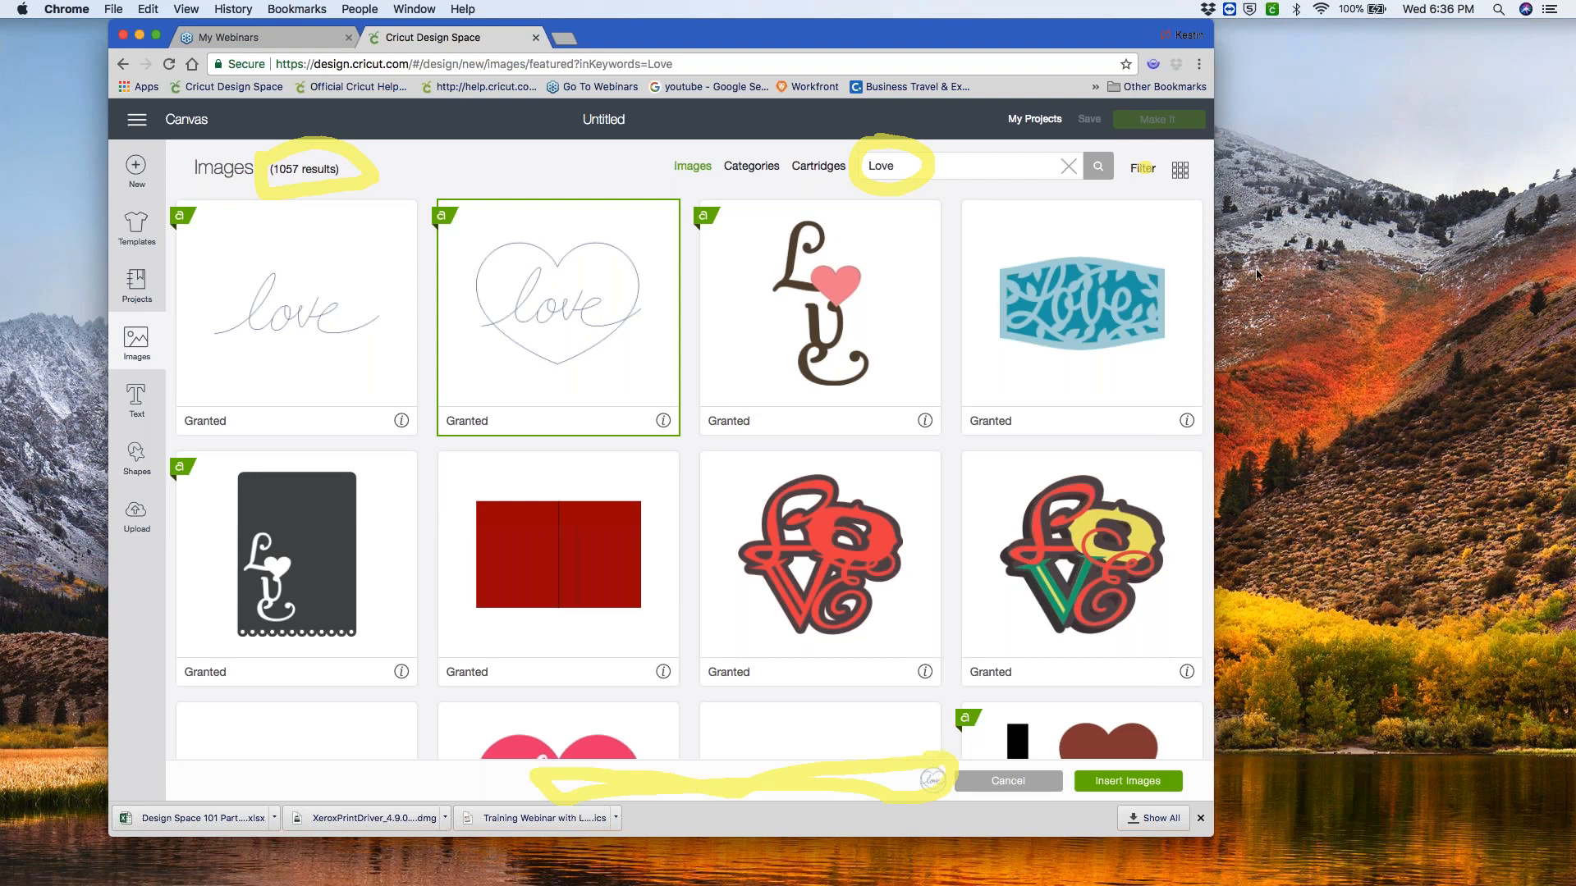
# - Add the vertical "Love" lettering with a pink heart and the solid pink heart with "love" to the image selection
pyautogui.scroll(-1, 853, 451)
pyautogui.click(841, 328)
pyautogui.moveTo(901, 786)
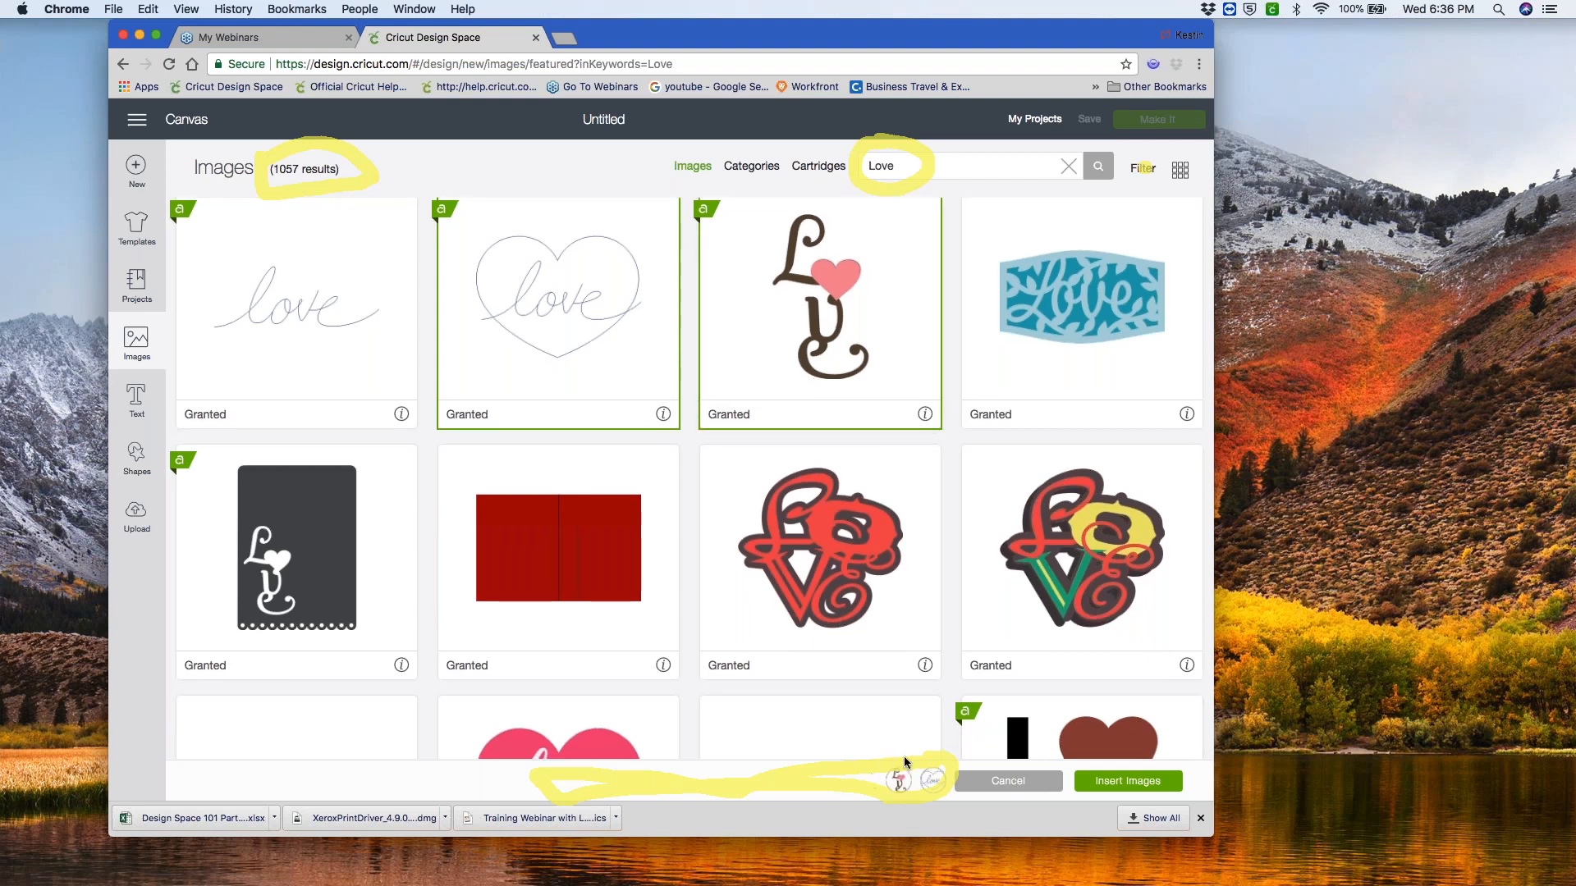
pyautogui.scroll(-1, 911, 663)
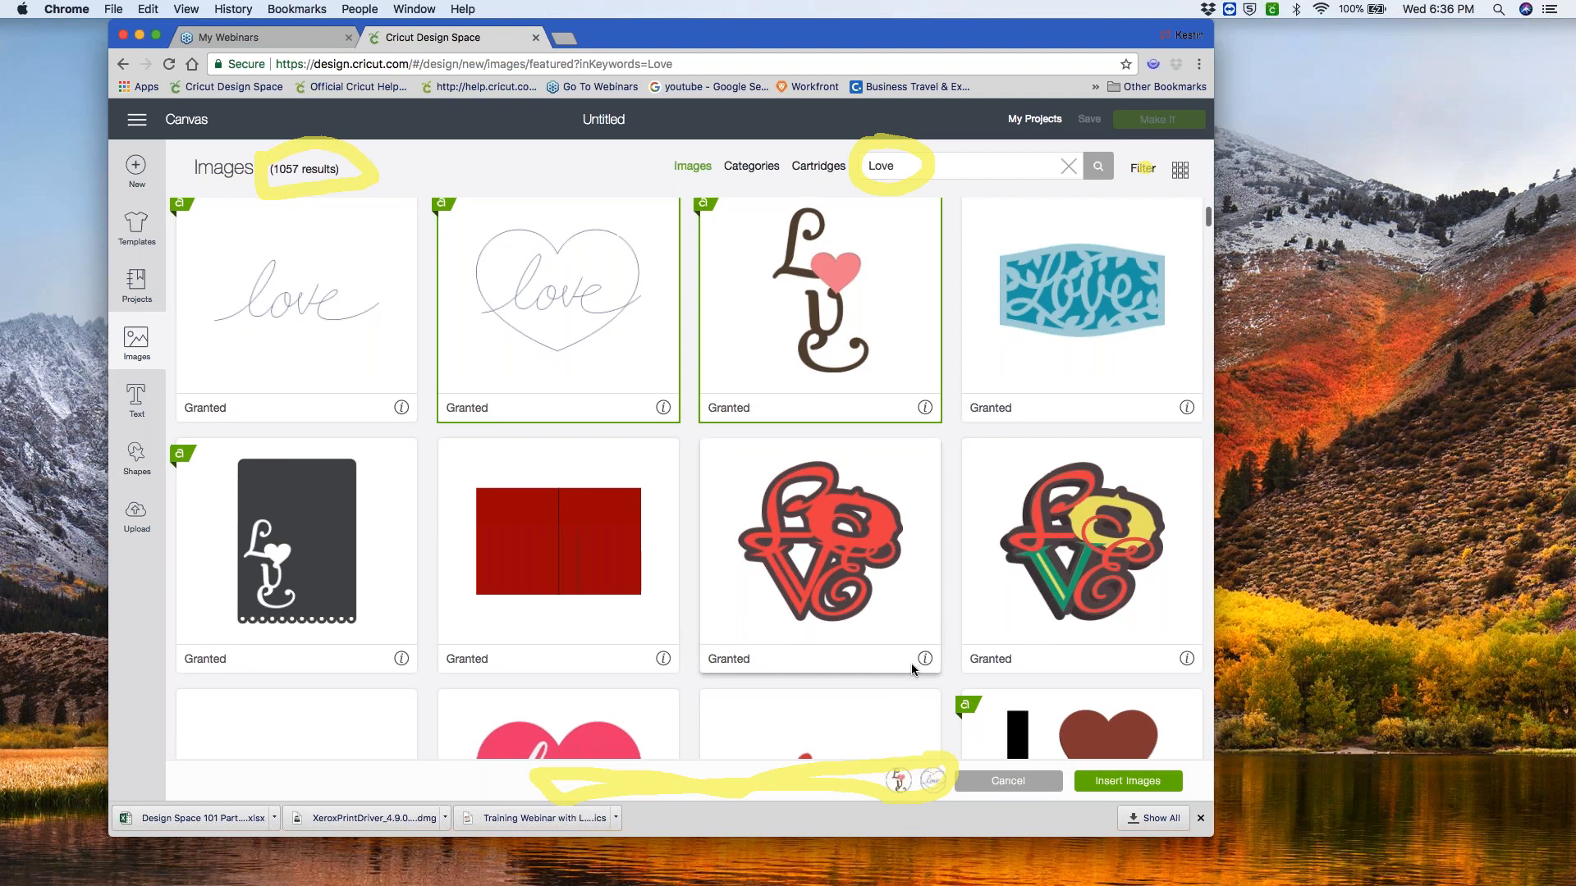
pyautogui.scroll(-5, 911, 663)
pyautogui.click(614, 437)
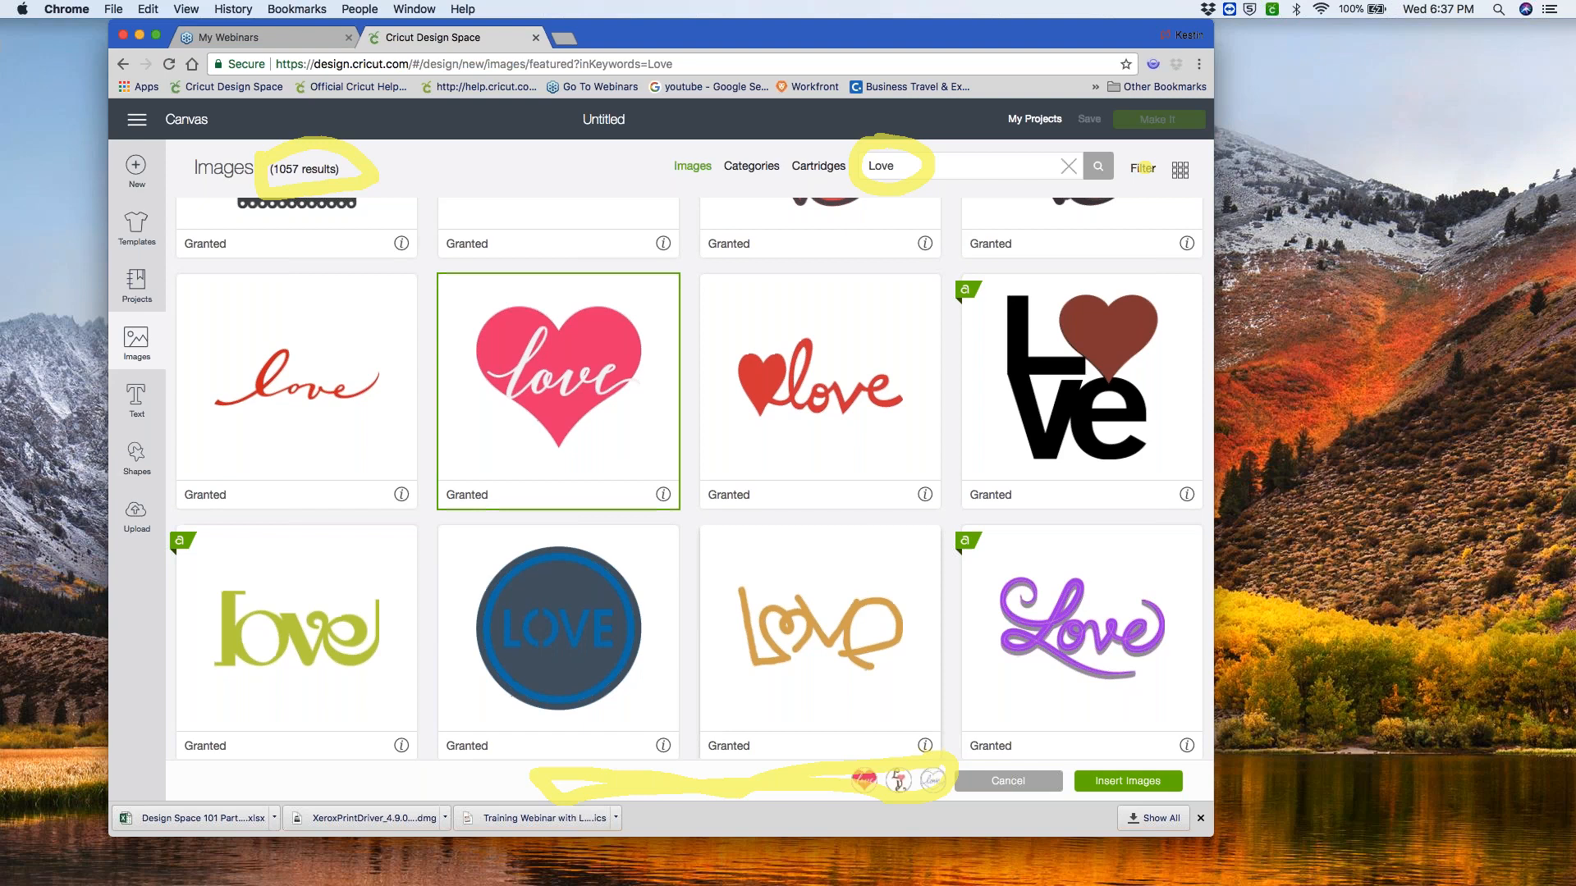
# - Look further through the Love results and add the tall red "LOVE" block lettering with a heart-shaped O to the selection
pyautogui.scroll(-10, 690, 478)
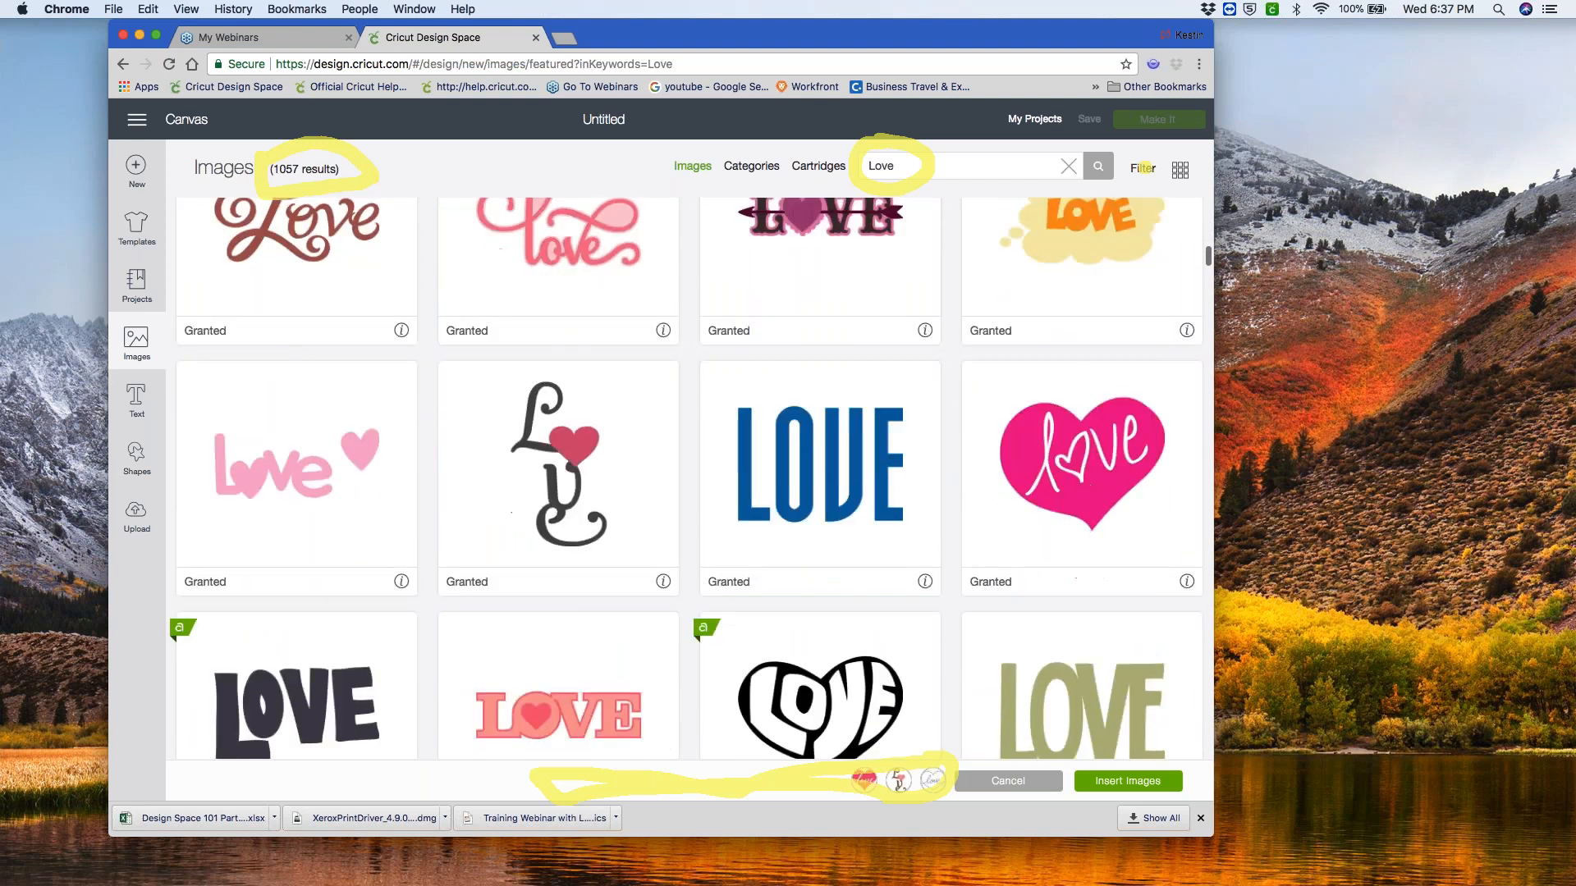
pyautogui.scroll(-7, 690, 479)
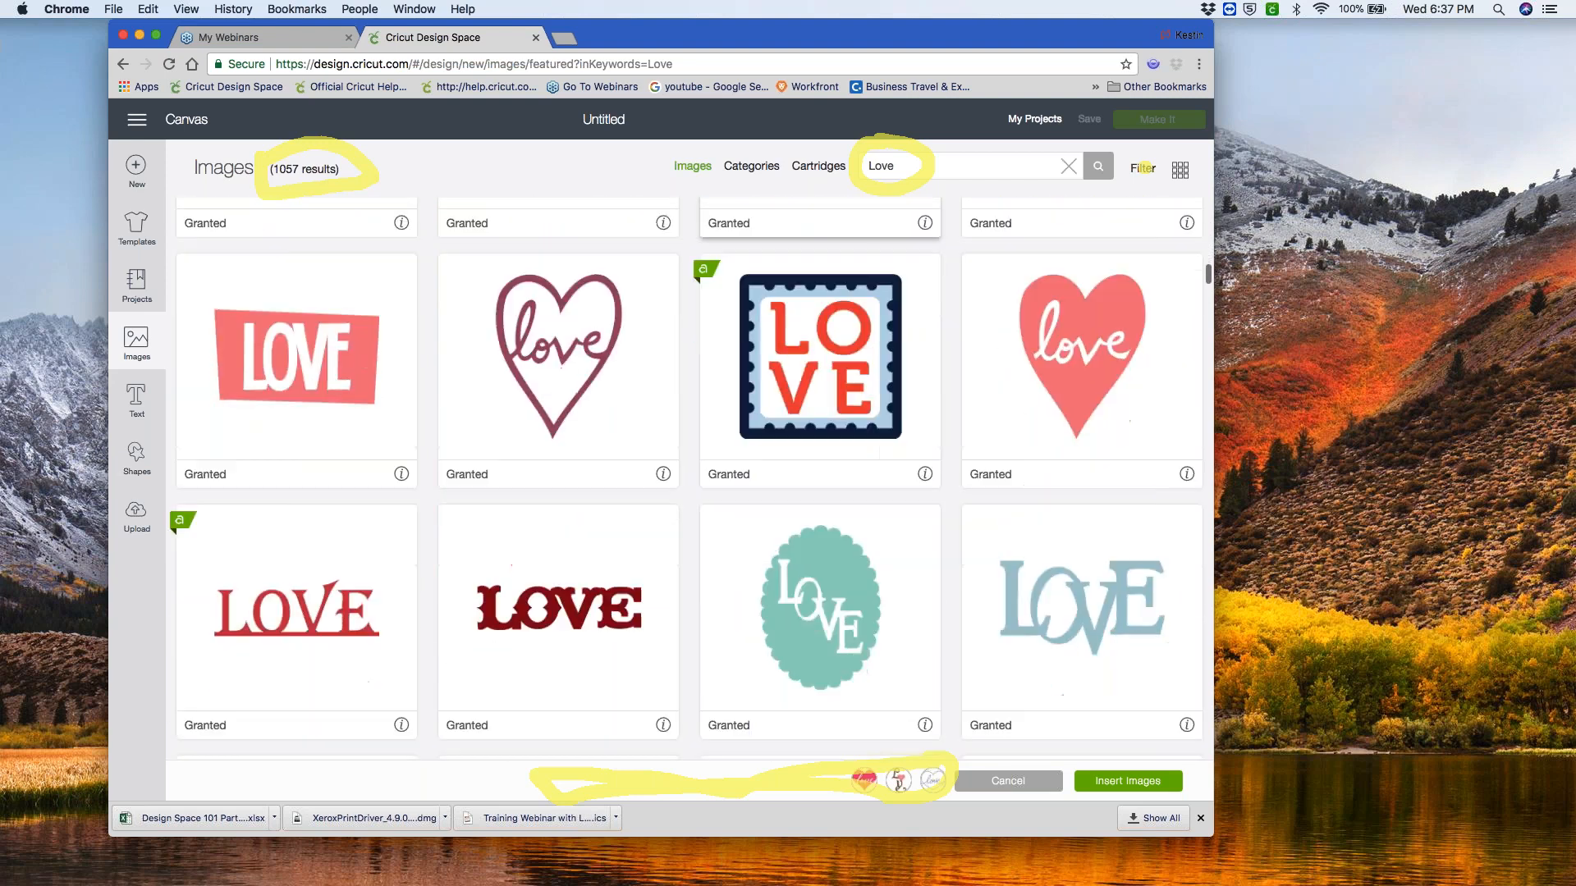
pyautogui.scroll(-5, 821, 479)
pyautogui.scroll(-5, 820, 478)
pyautogui.scroll(-4, 820, 478)
pyautogui.scroll(-5, 820, 479)
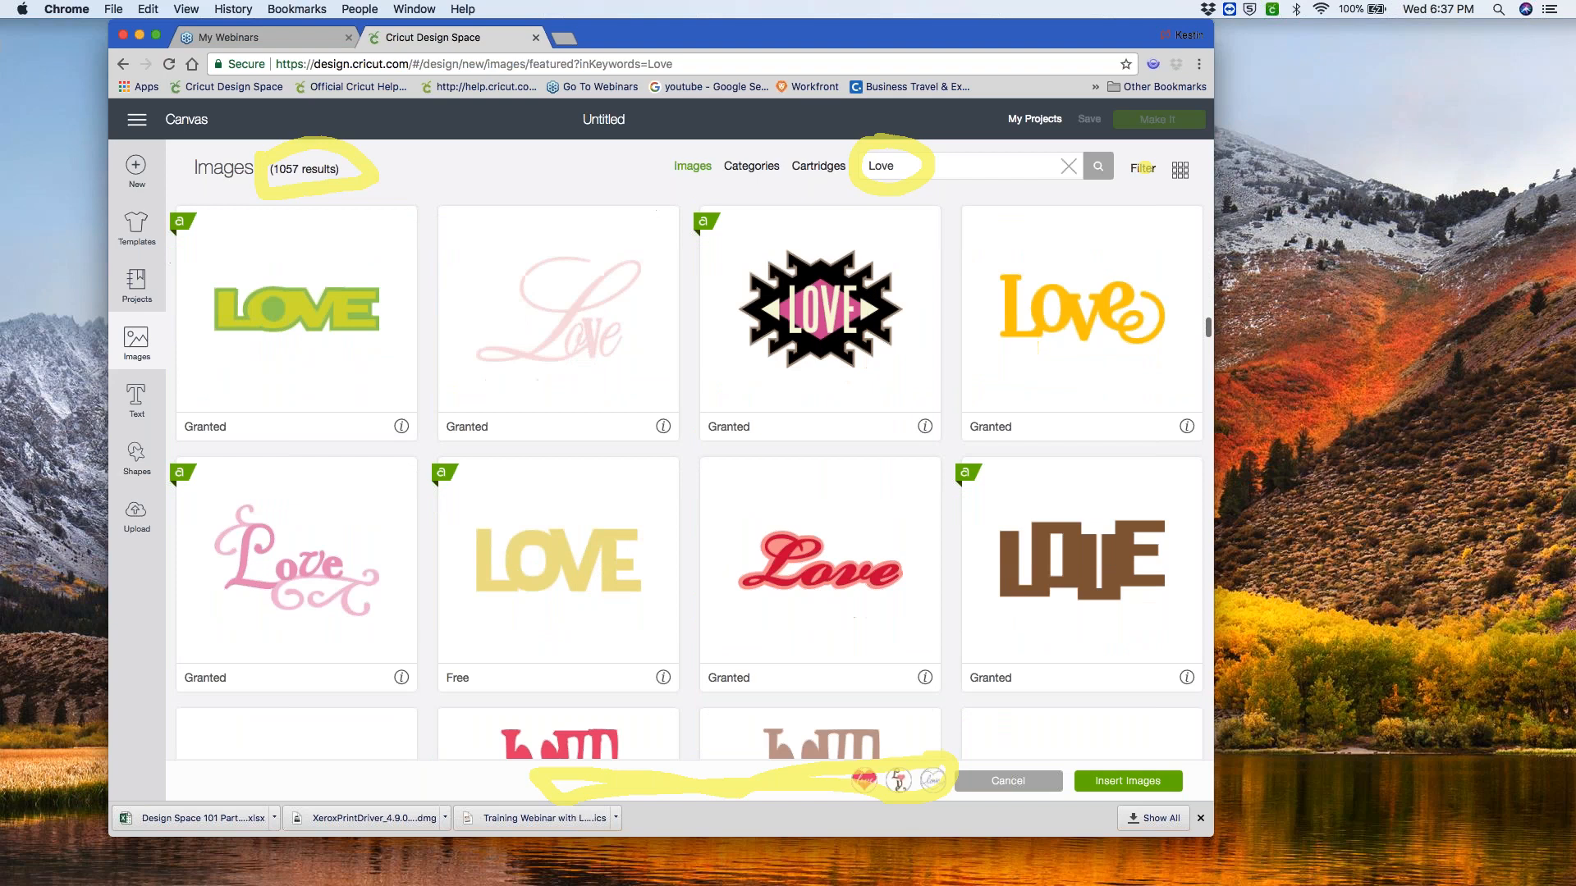
pyautogui.scroll(-2, 580, 683)
pyautogui.click(580, 683)
# - Browse the neighbouring Love results and add the purple script "Love" image to the selection
pyautogui.scroll(6, 579, 679)
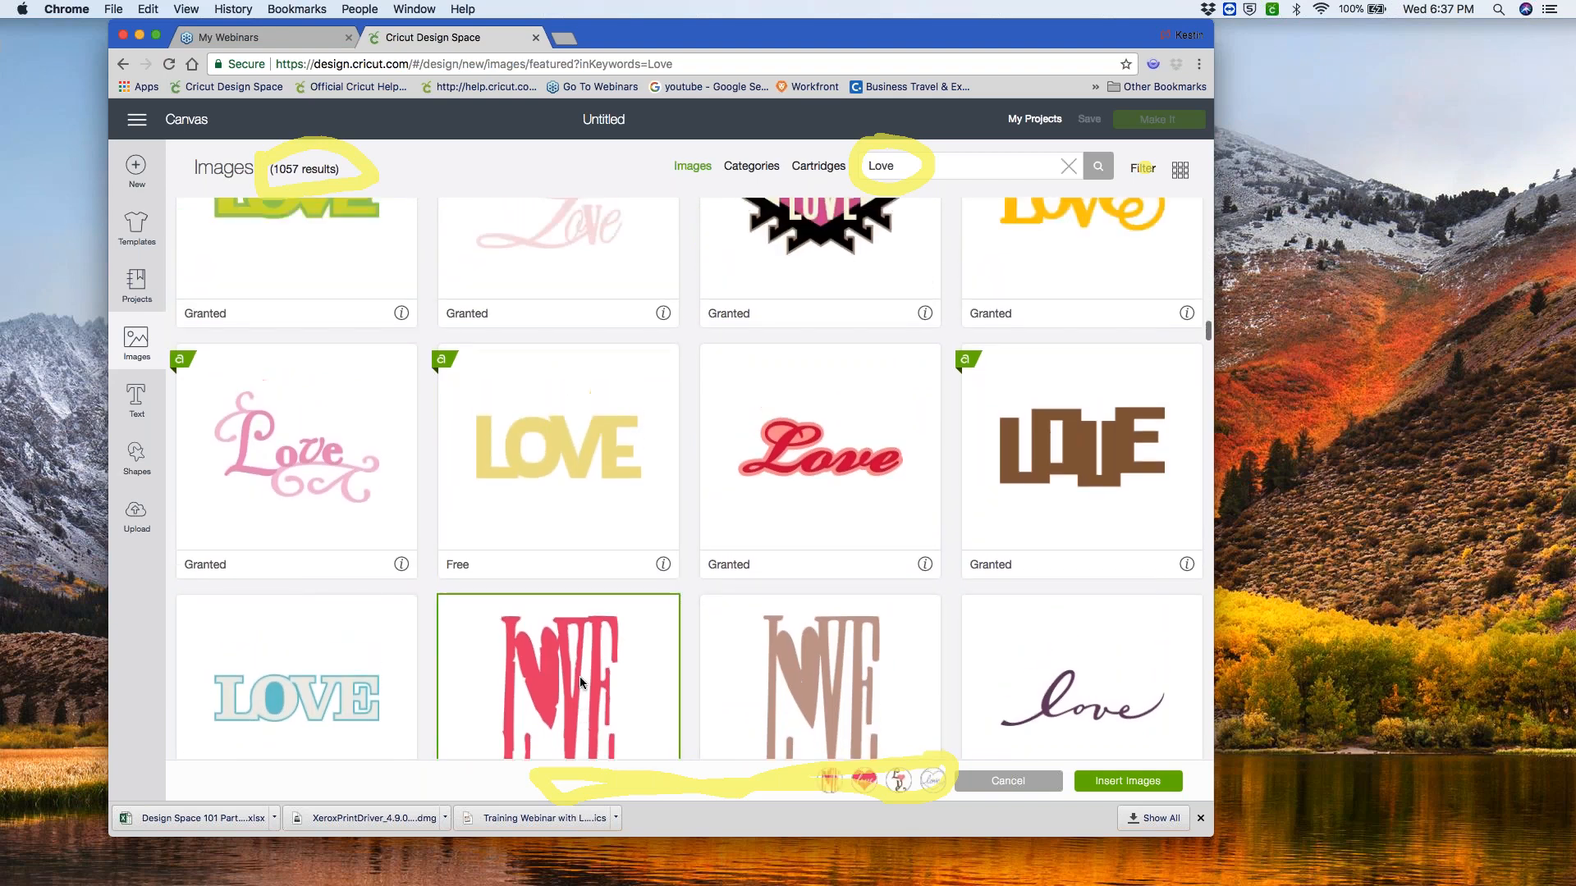
pyautogui.scroll(4, 579, 679)
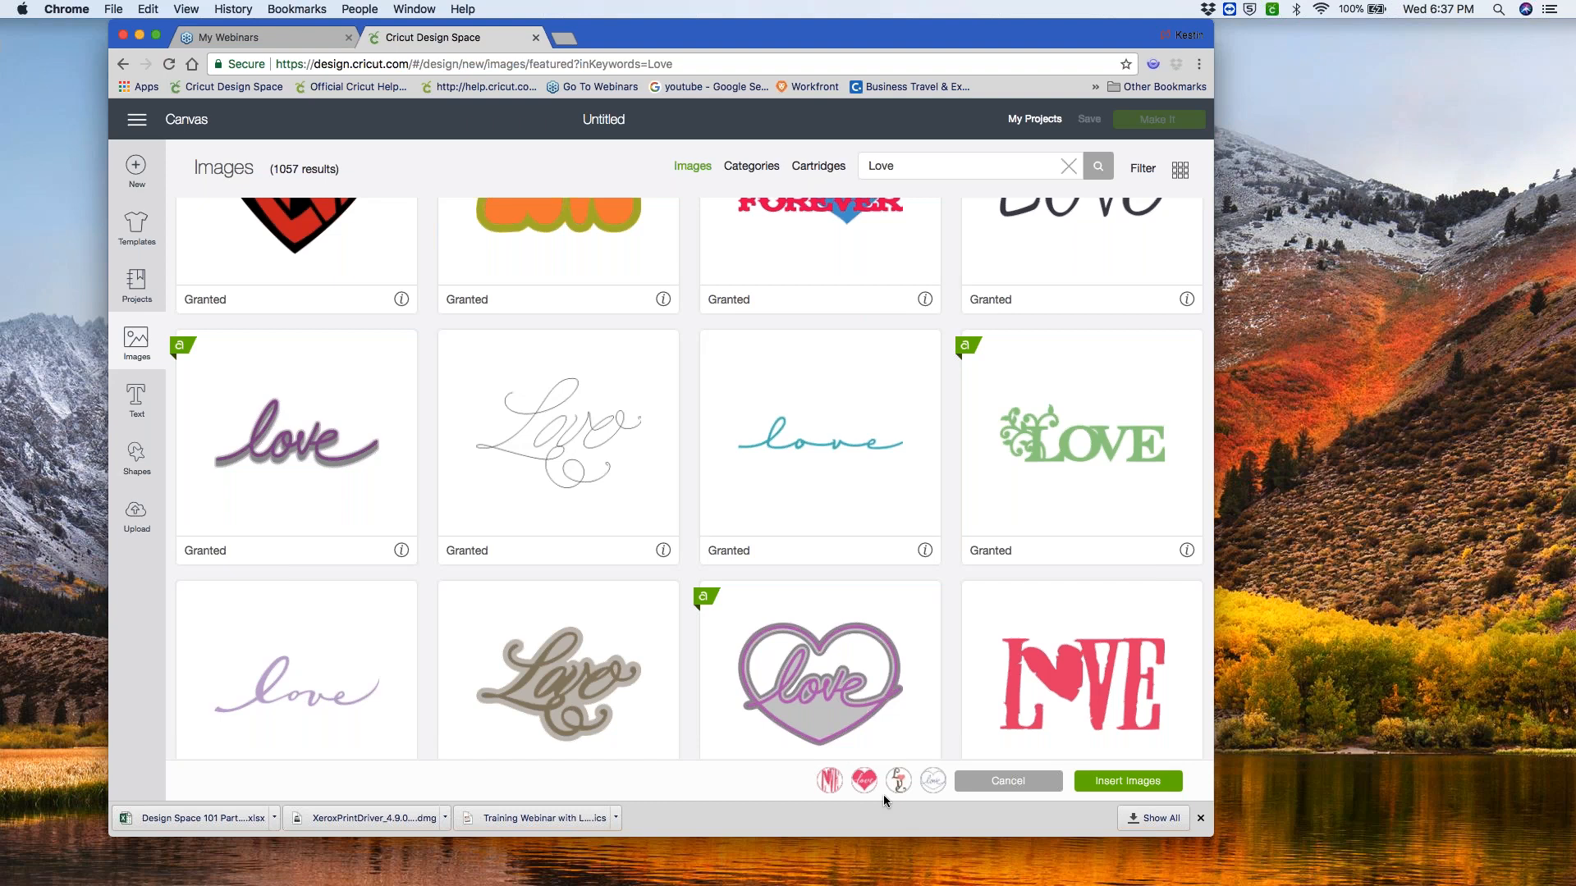
pyautogui.scroll(-1, 739, 699)
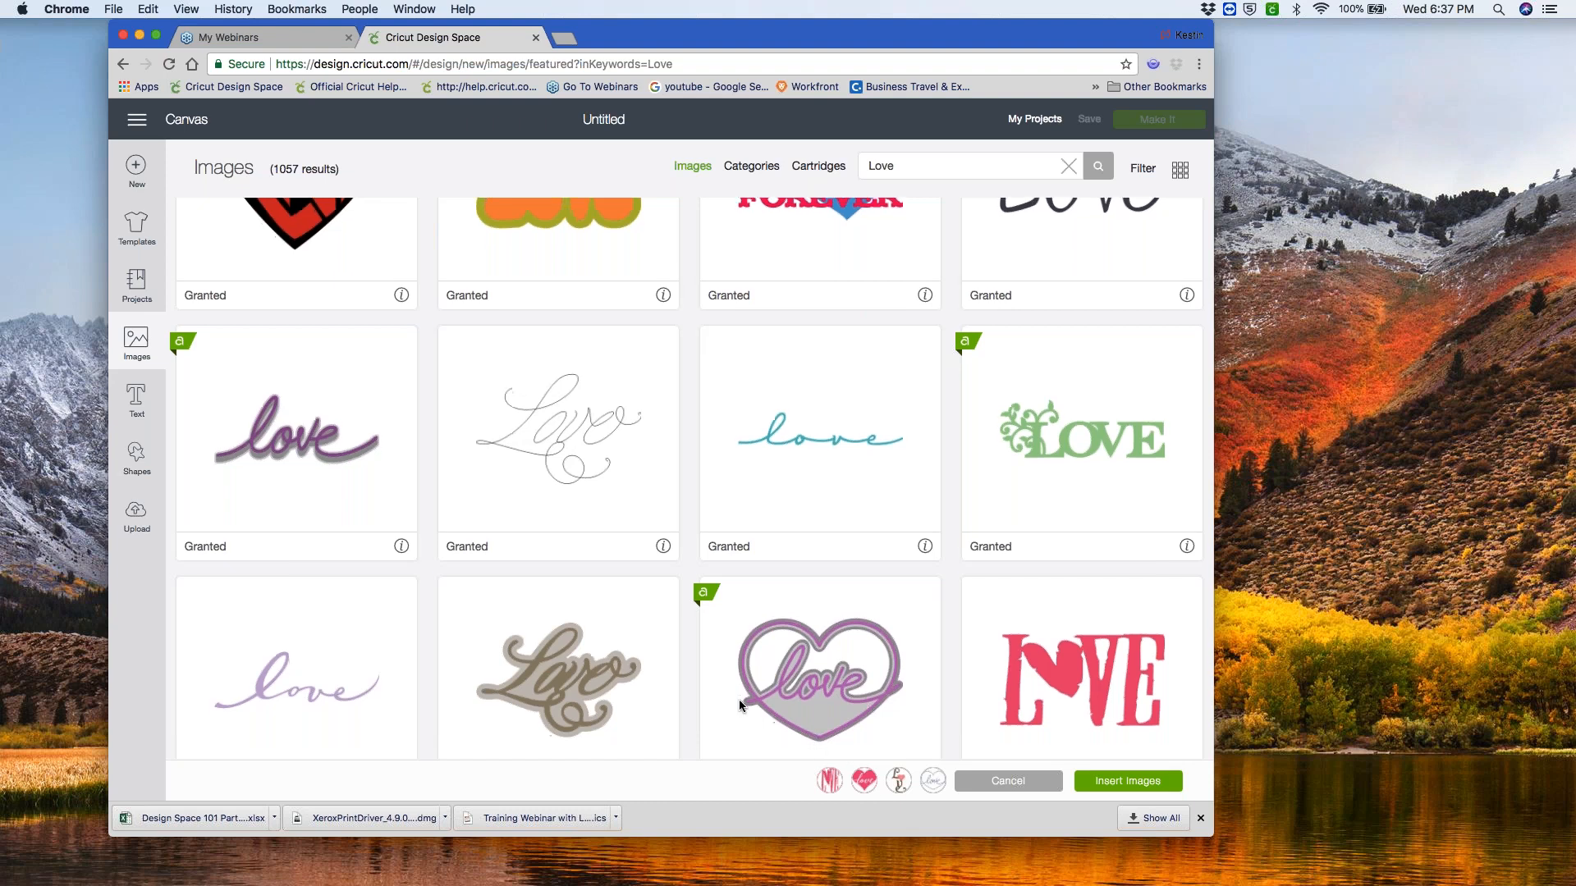
pyautogui.scroll(-5, 738, 699)
pyautogui.scroll(-3, 738, 700)
pyautogui.click(1074, 445)
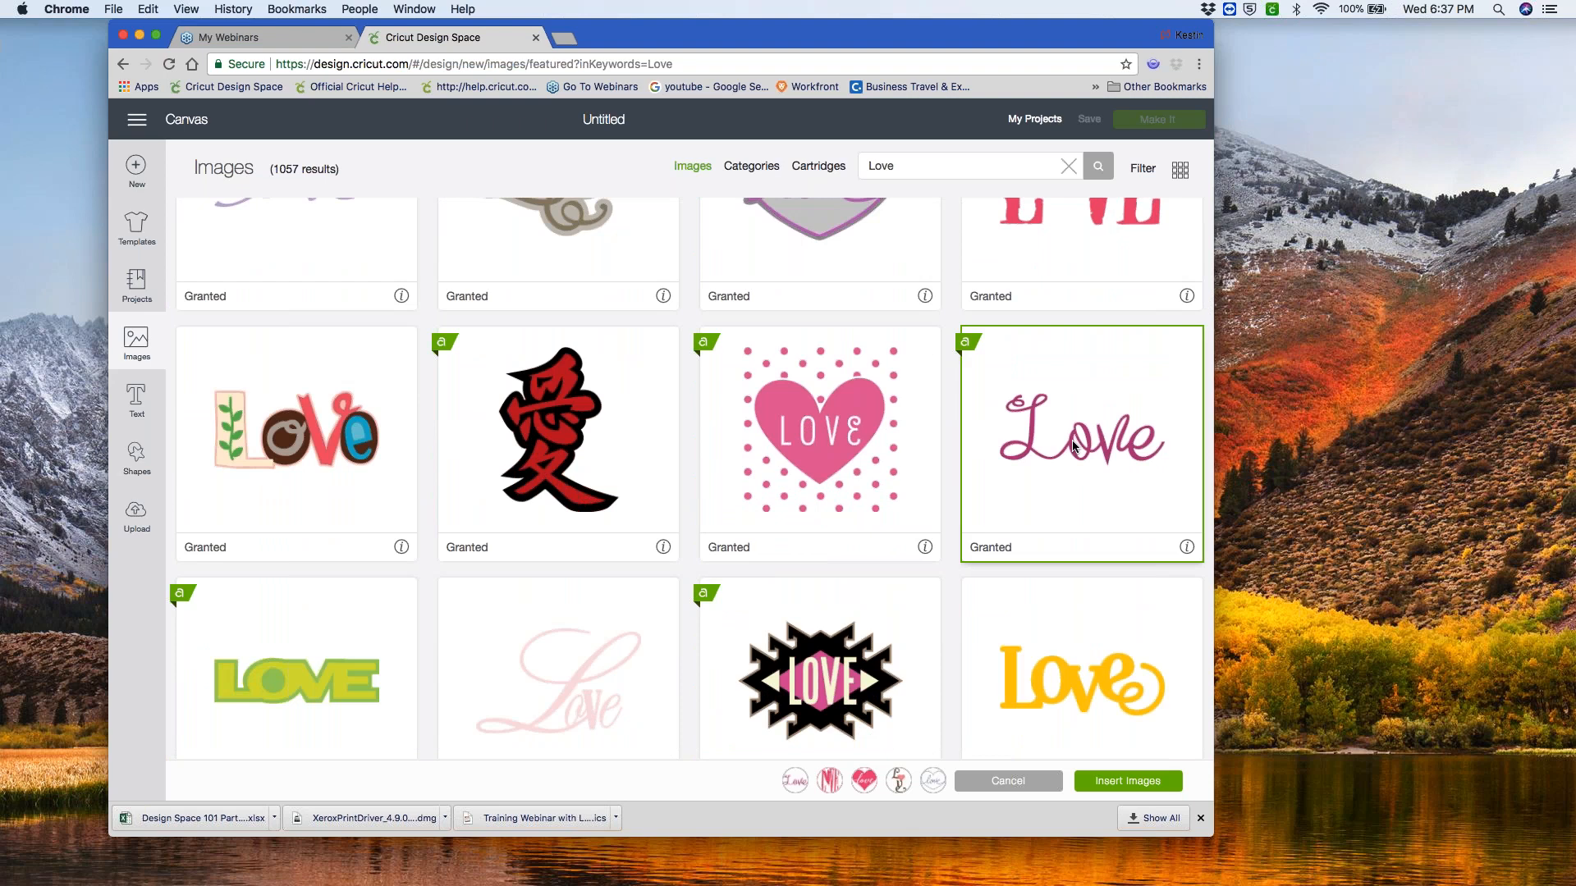
# - Remove the four extra images from the selection, keeping only the outlined heart with script "love"
pyautogui.moveTo(788, 789)
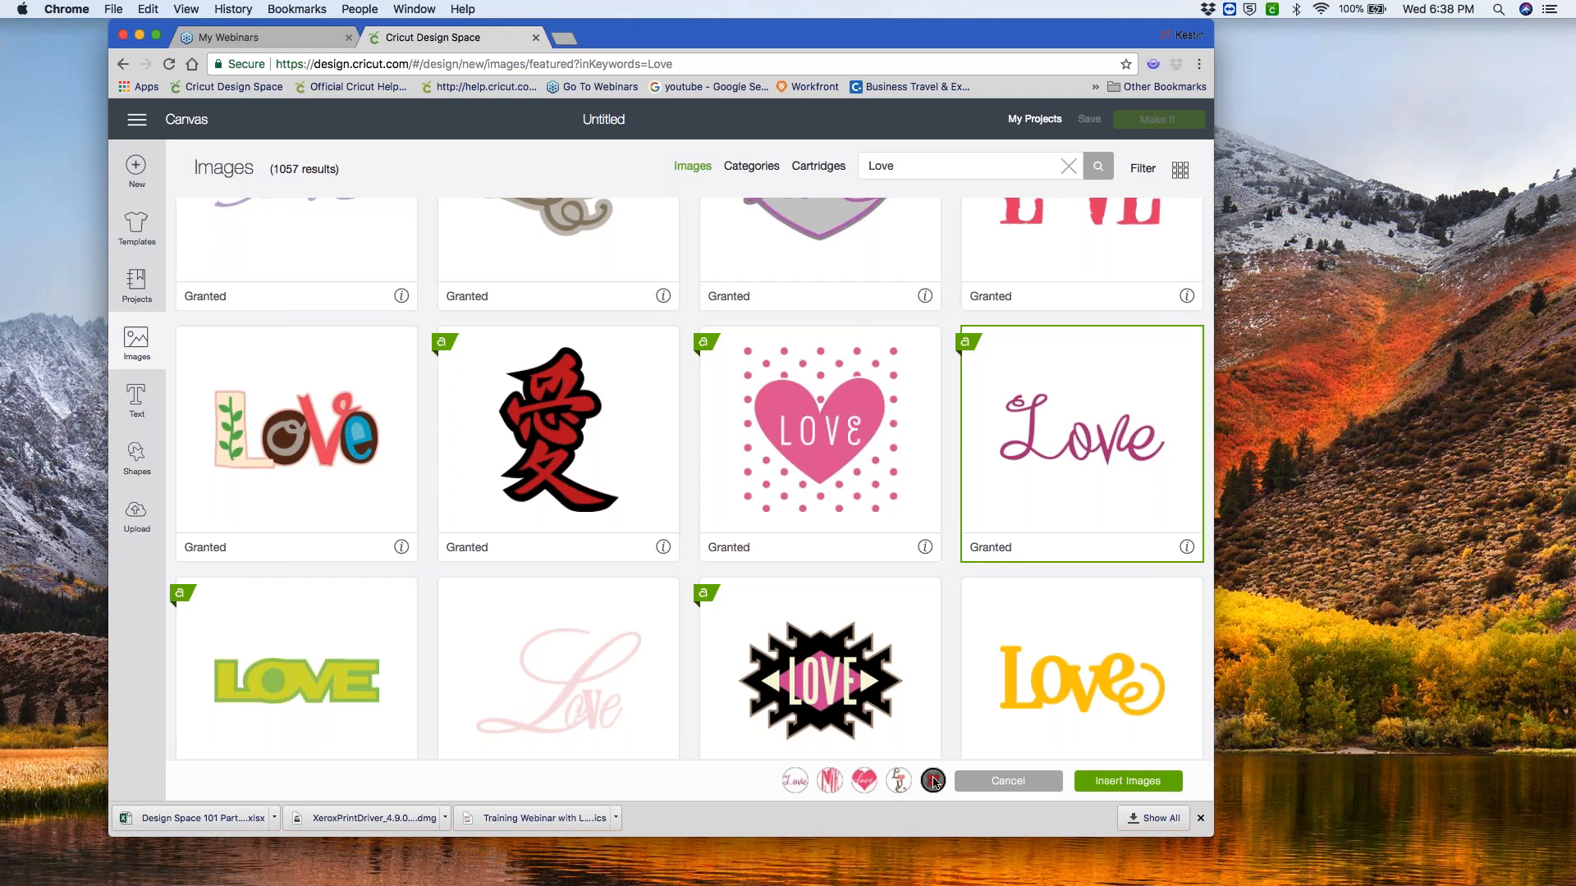
pyautogui.moveTo(900, 790)
pyautogui.click(900, 780)
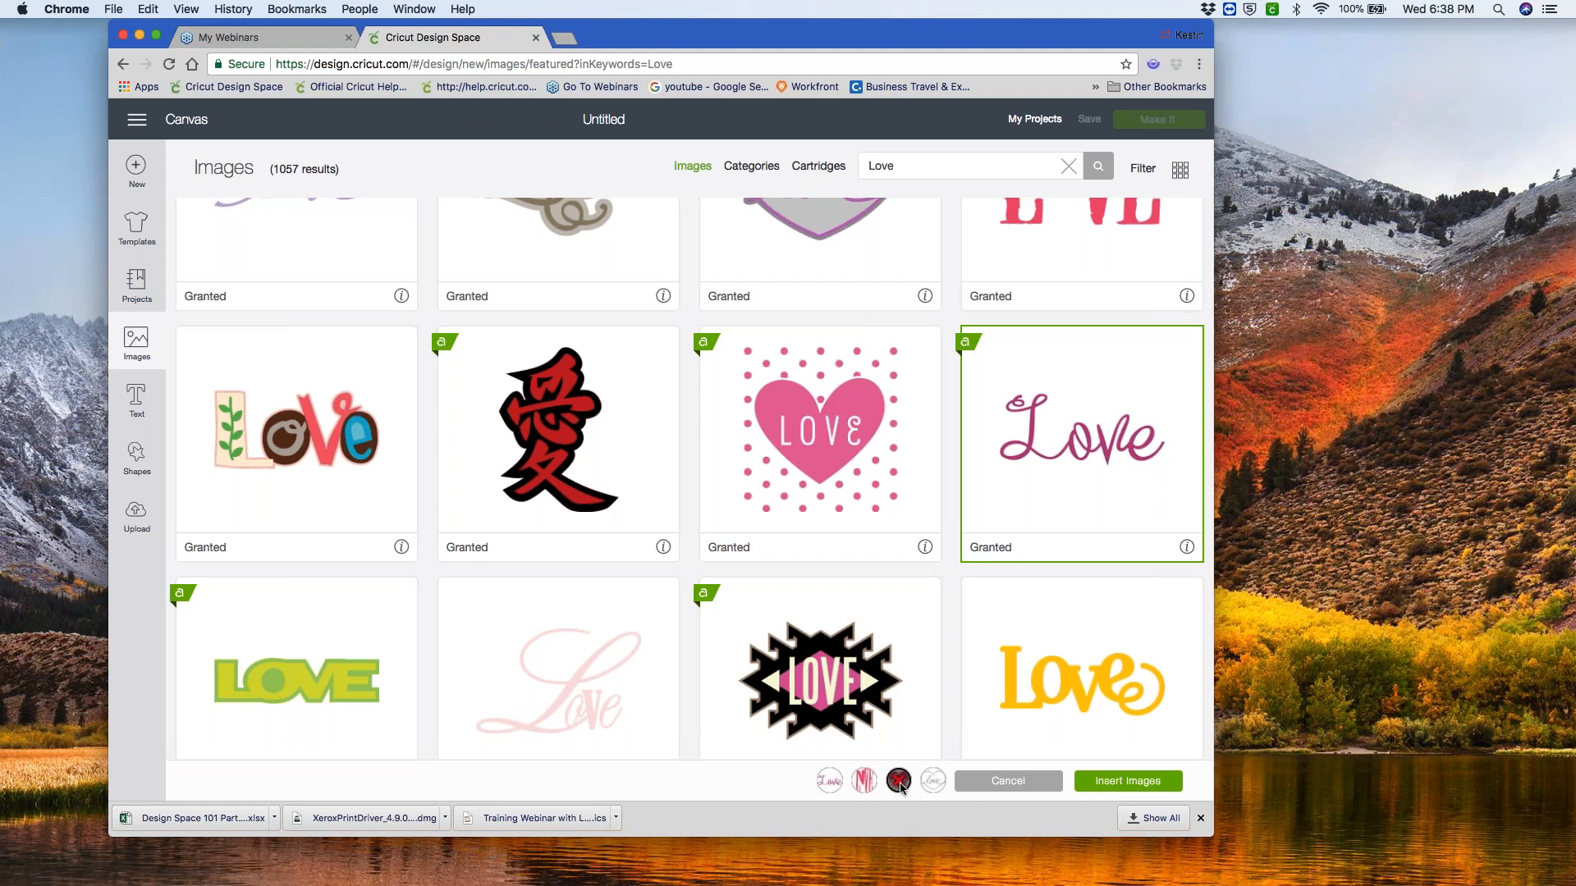
pyautogui.moveTo(899, 780)
pyautogui.click(898, 781)
pyautogui.click(898, 781)
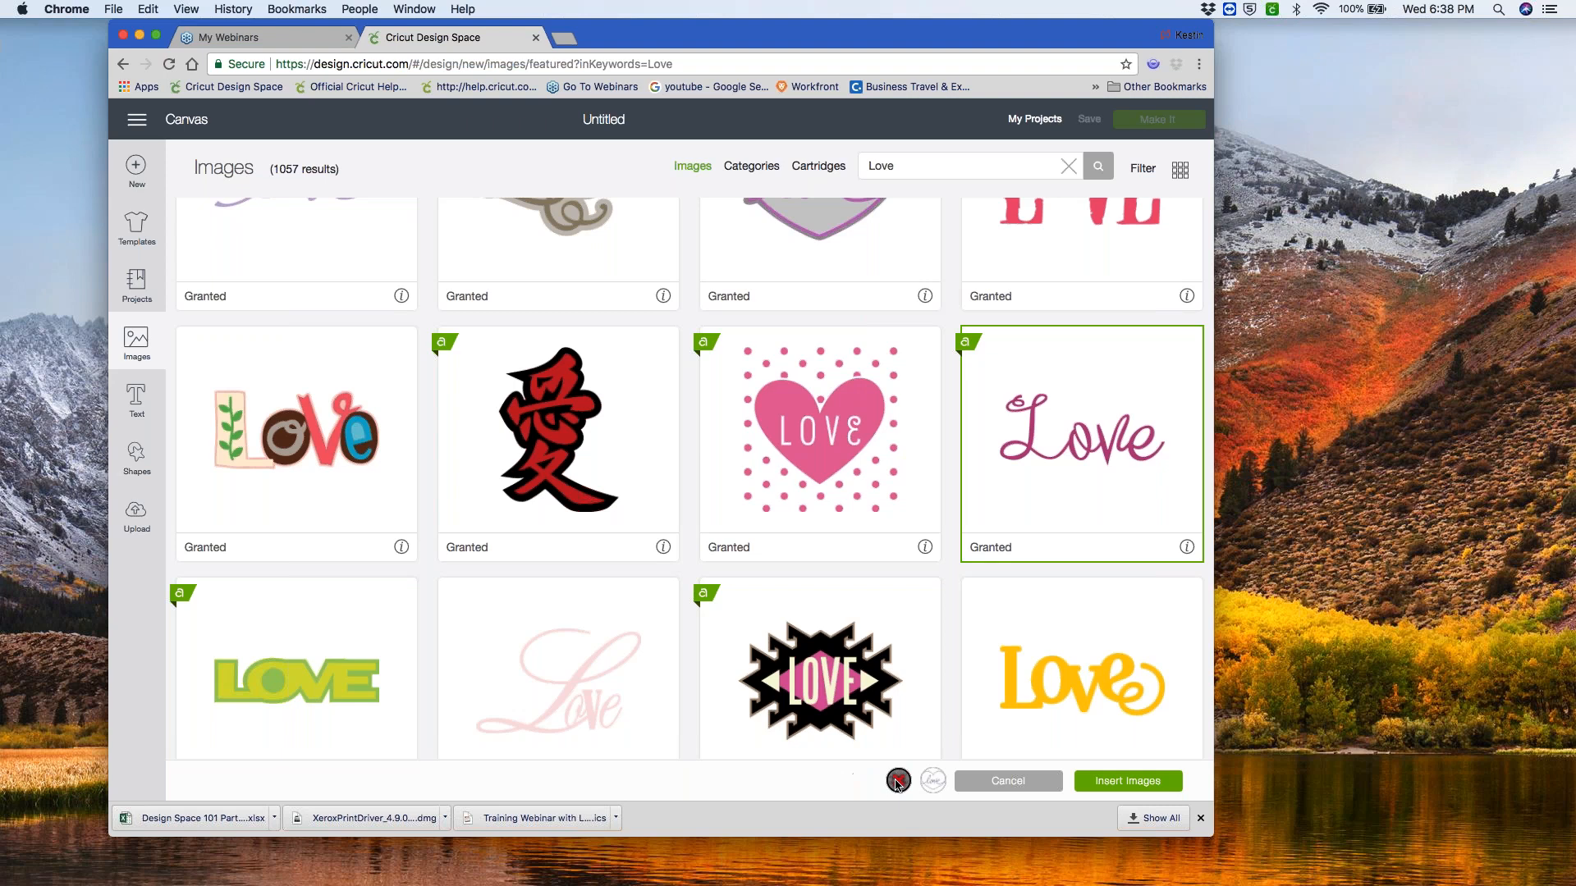
pyautogui.click(898, 780)
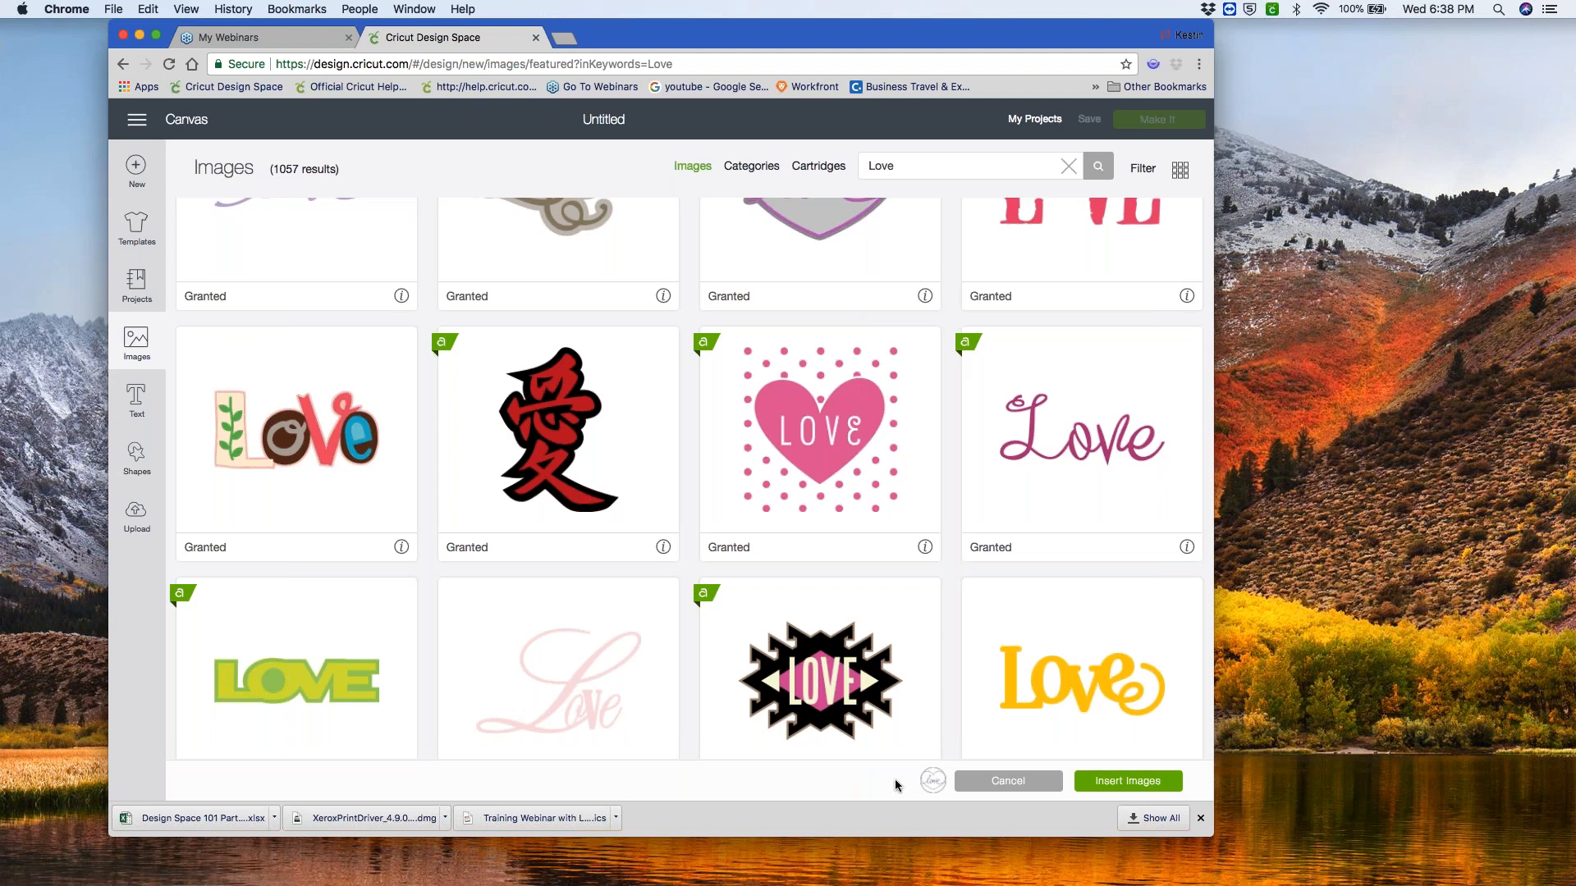
# - Insert the outlined love heart onto the canvas, then deselect and reselect it
pyautogui.click(1101, 782)
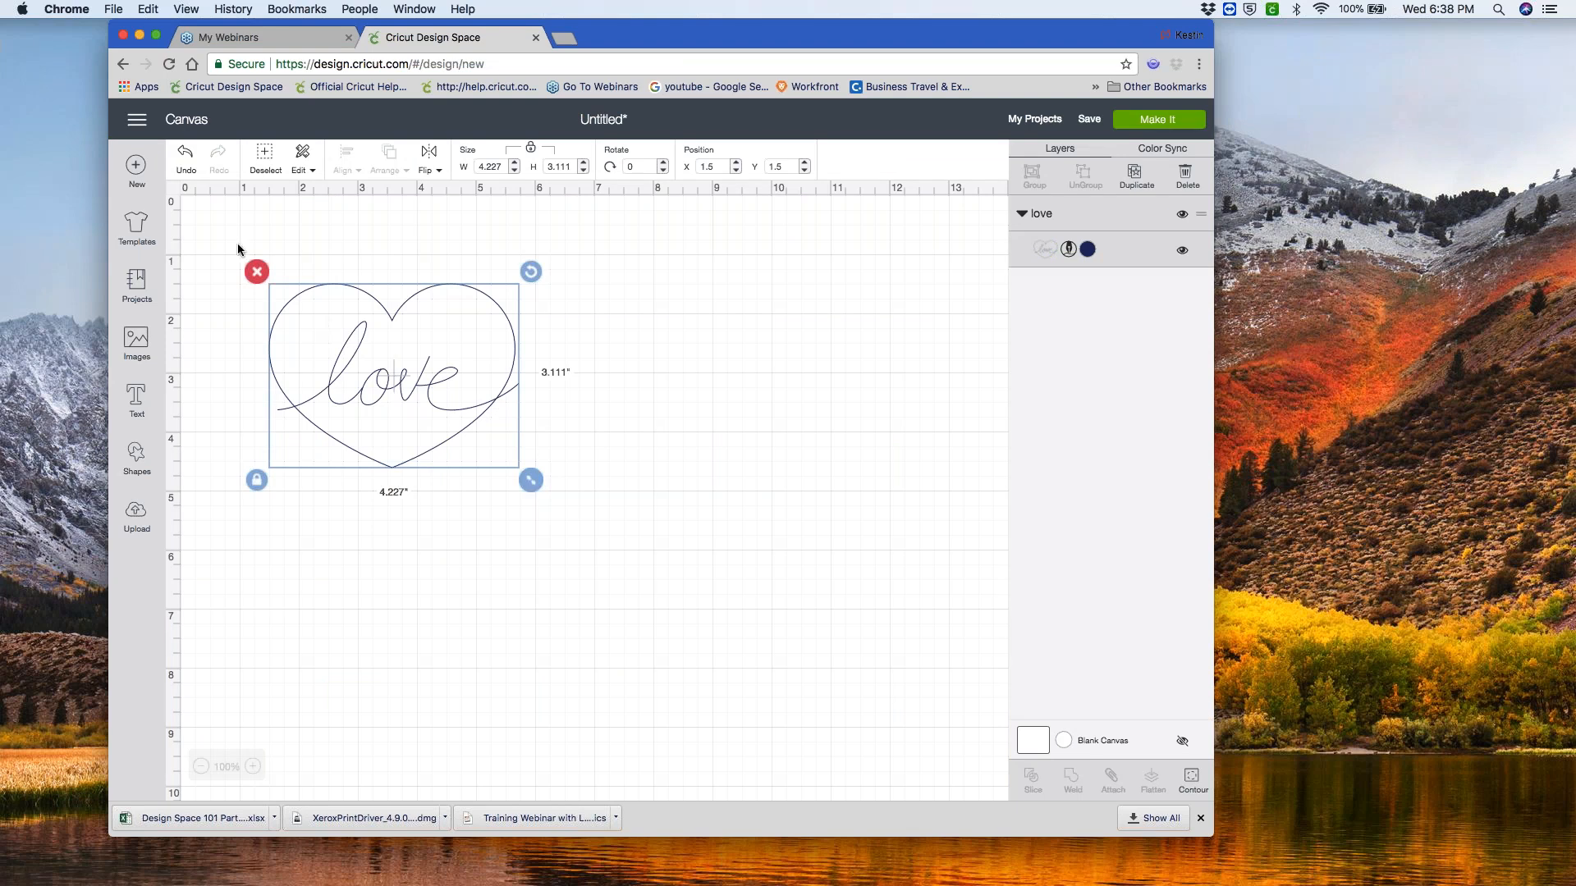
pyautogui.click(654, 404)
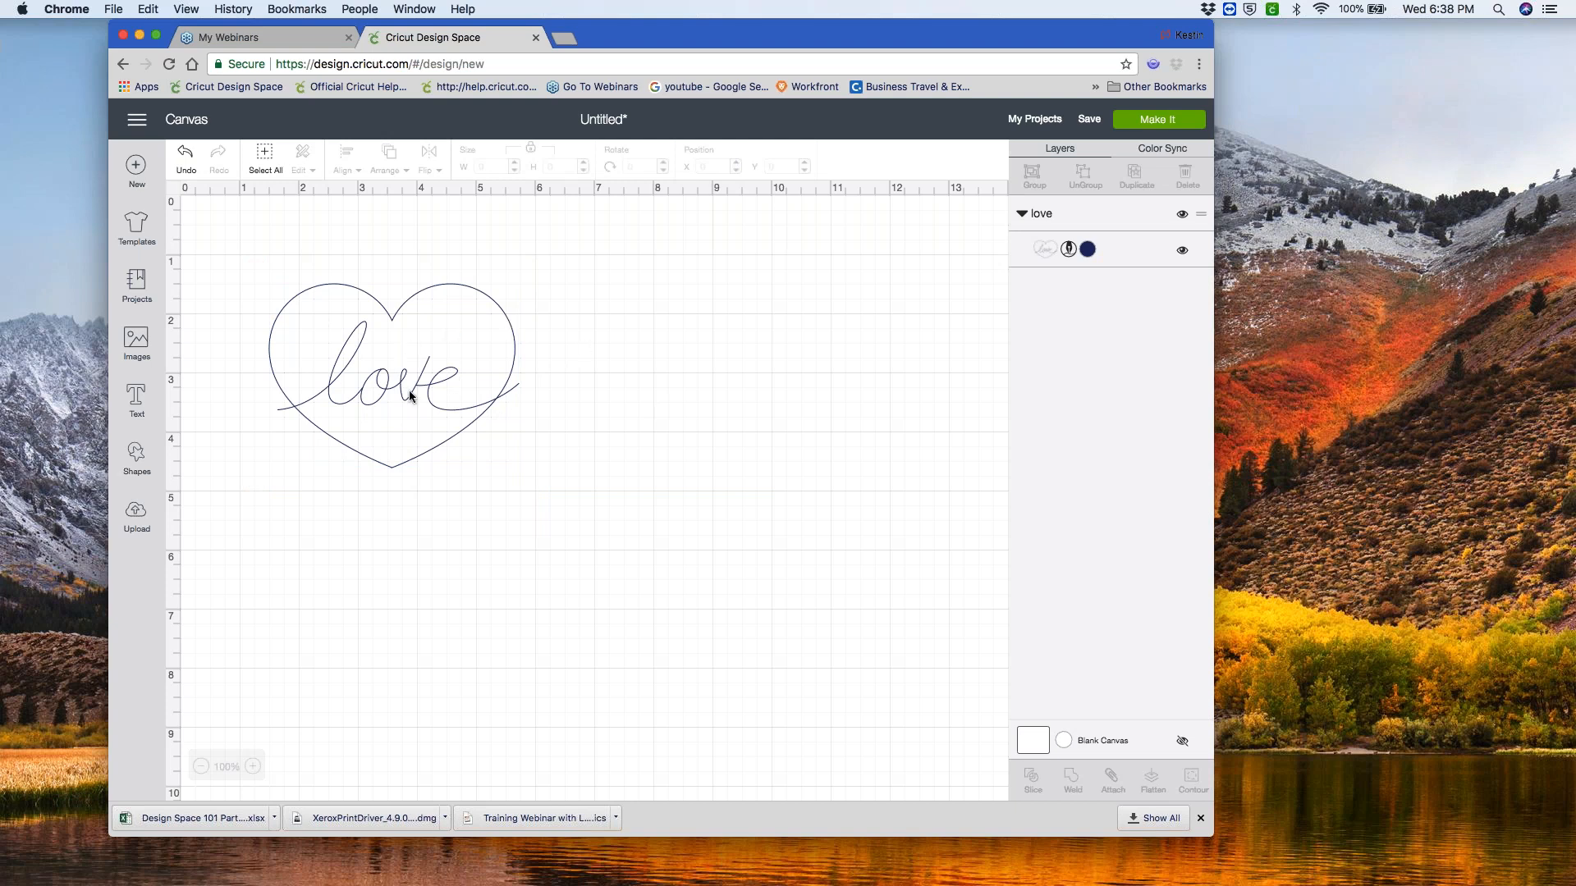
pyautogui.click(393, 357)
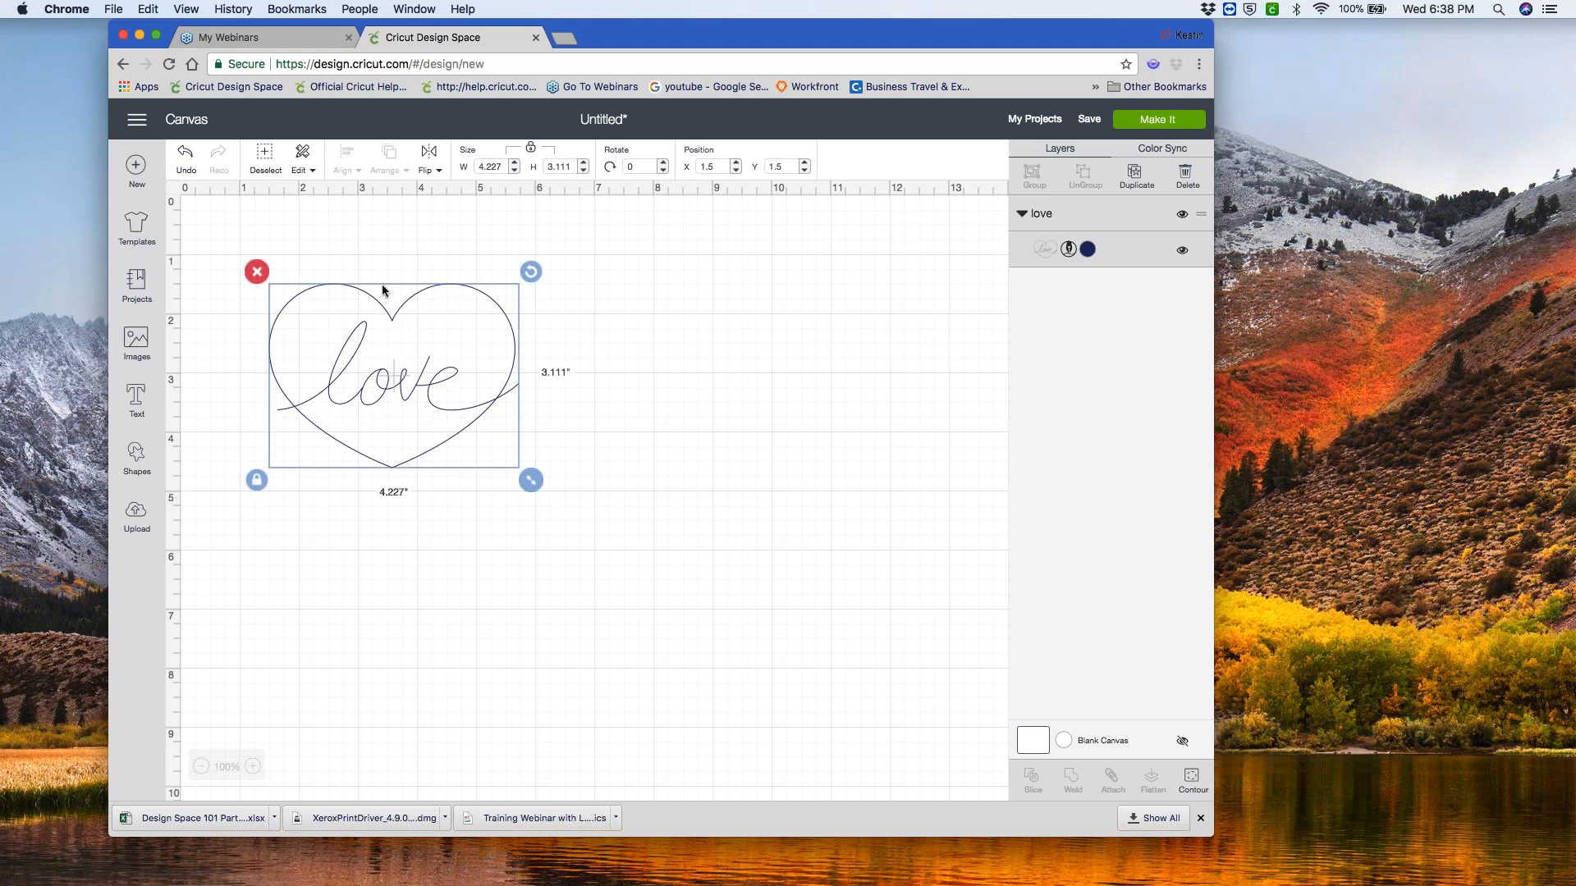
# - Deselect and reselect the love heart, and try several proportional sizes, ending at about 5.89 by 4.34 inches
pyautogui.click(264, 156)
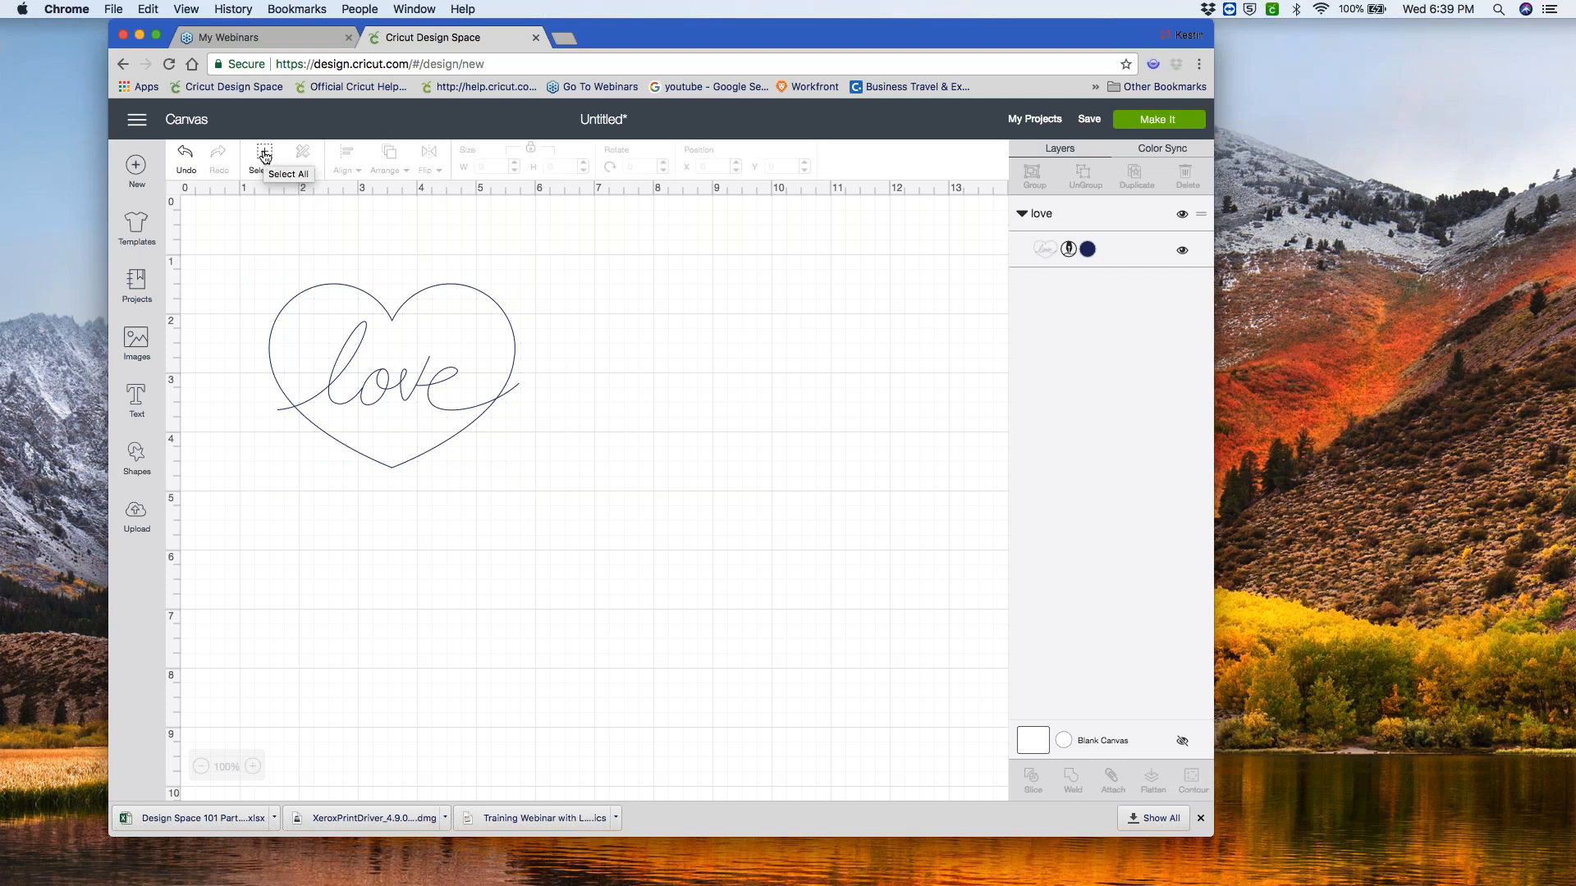
pyautogui.click(264, 156)
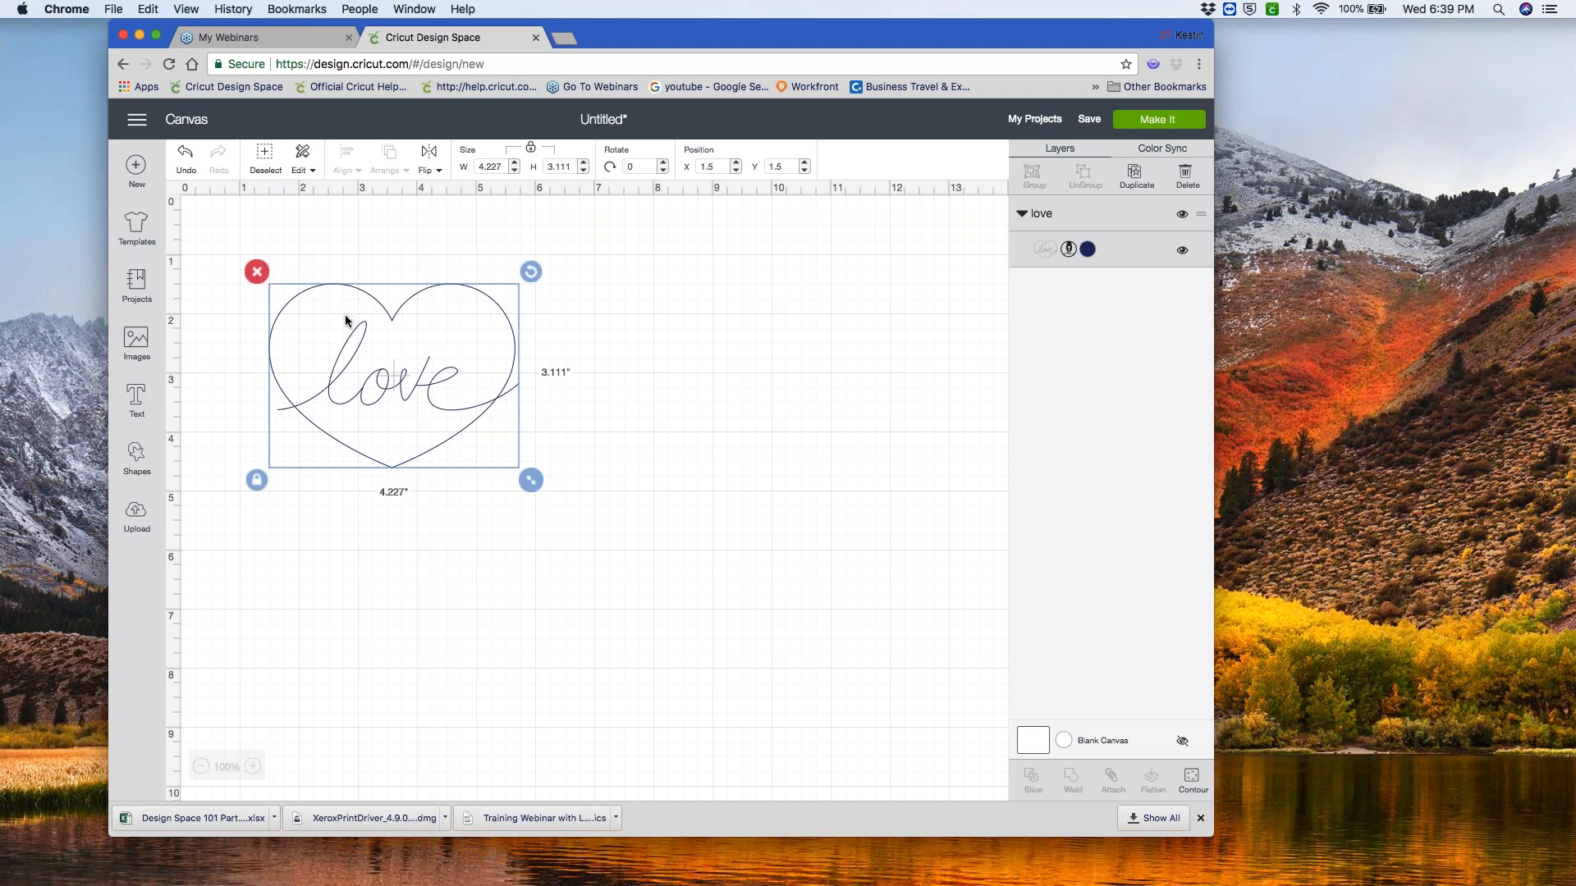
pyautogui.moveTo(531, 490)
pyautogui.mouseDown()
pyautogui.moveTo(671, 694)
pyautogui.moveTo(625, 551)
pyautogui.moveTo(530, 467)
pyautogui.mouseUp()
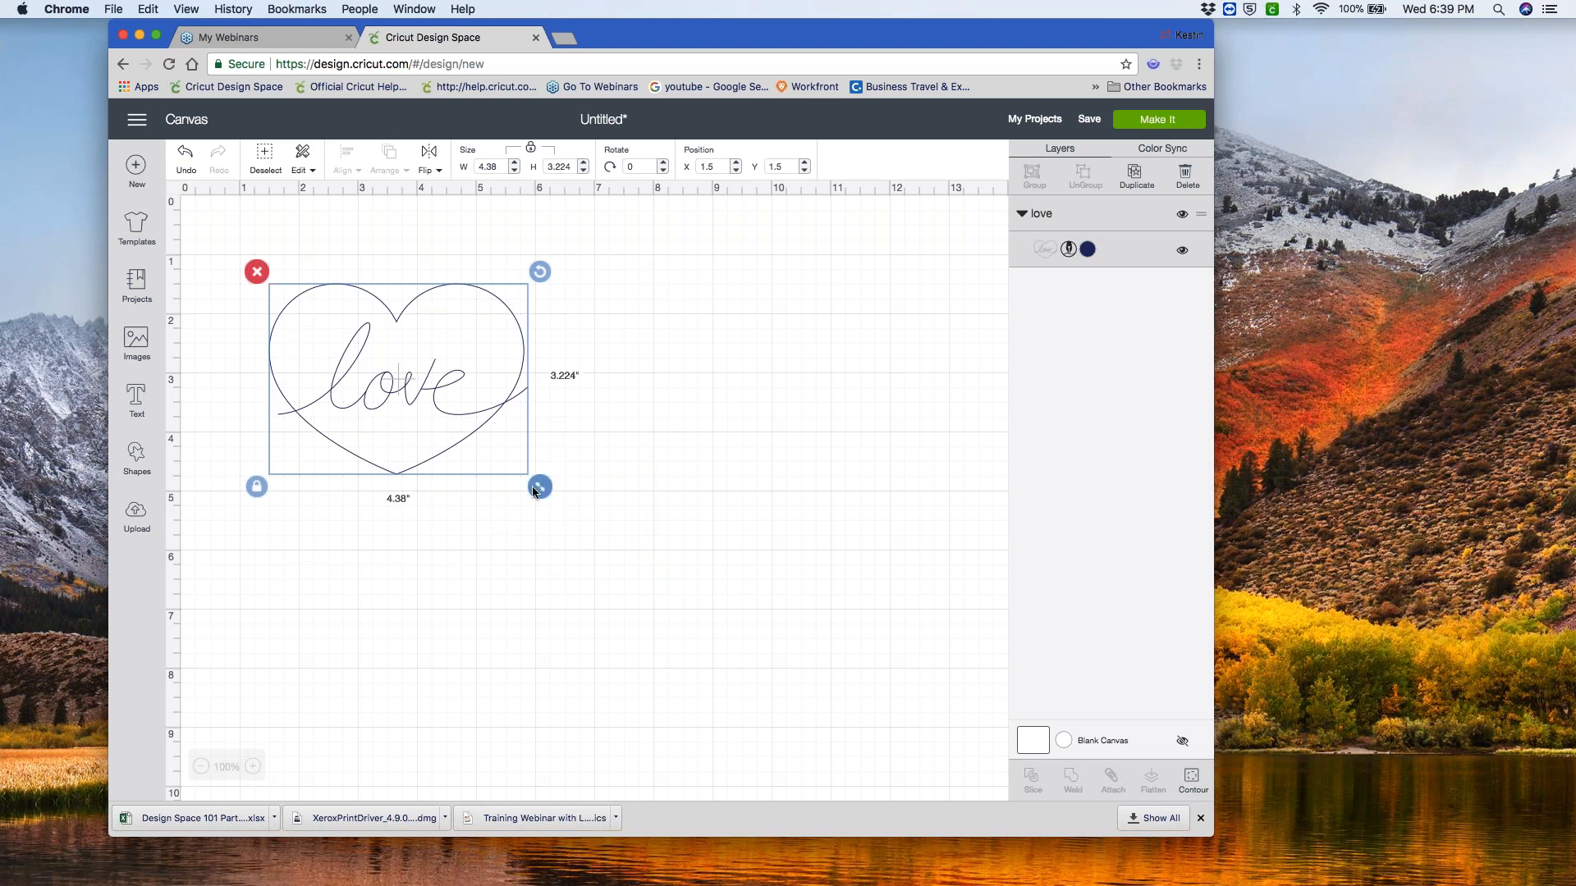
pyautogui.moveTo(541, 491); pyautogui.dragTo(615, 551)
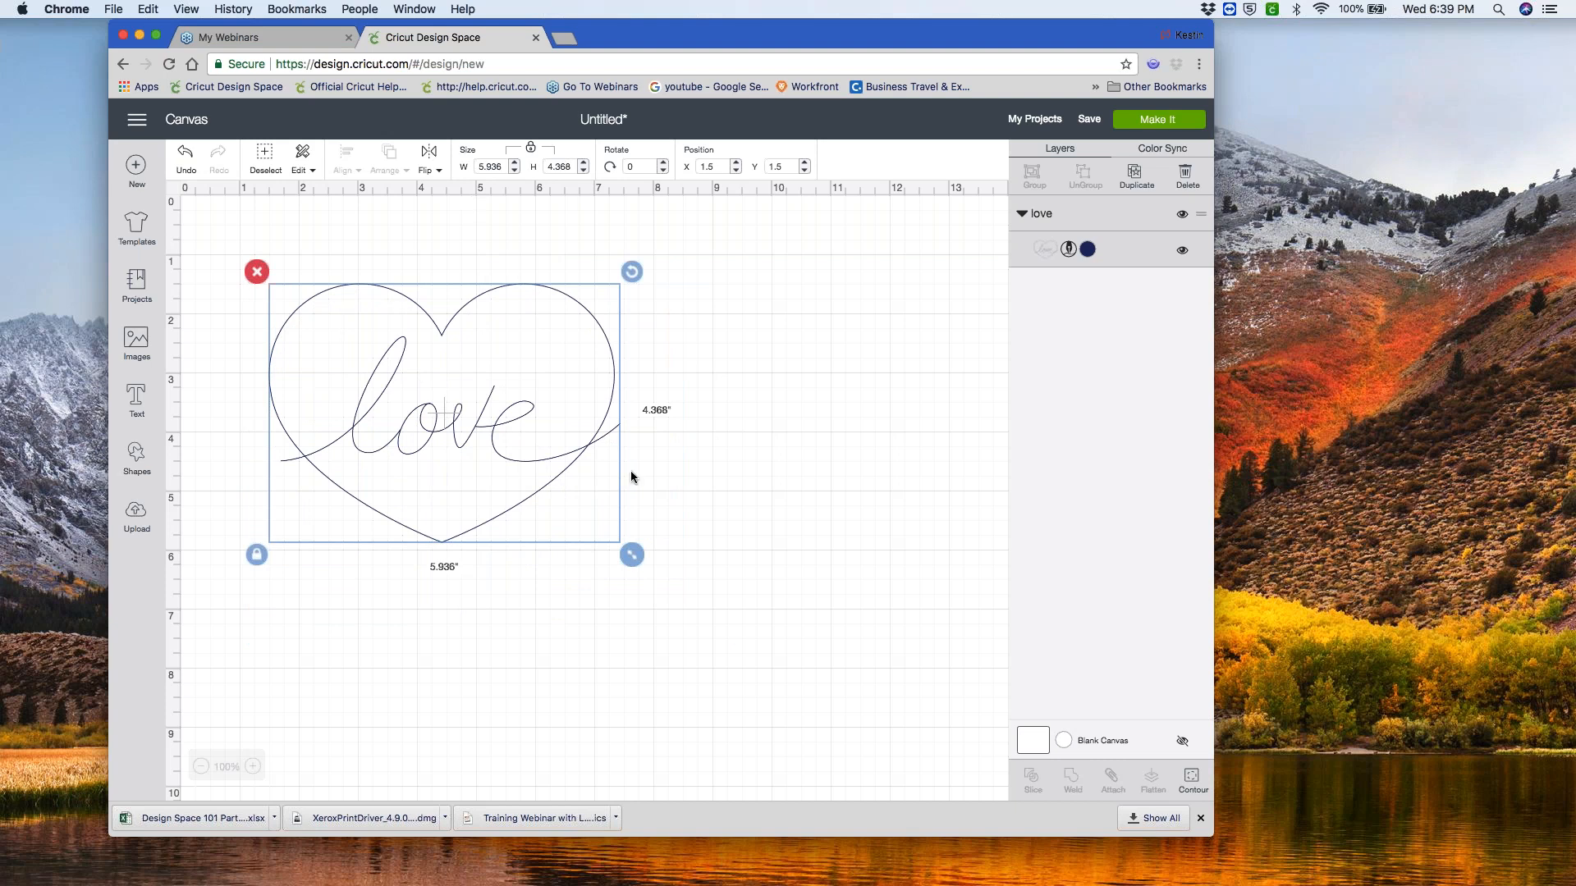
pyautogui.moveTo(630, 553); pyautogui.dragTo(623, 515)
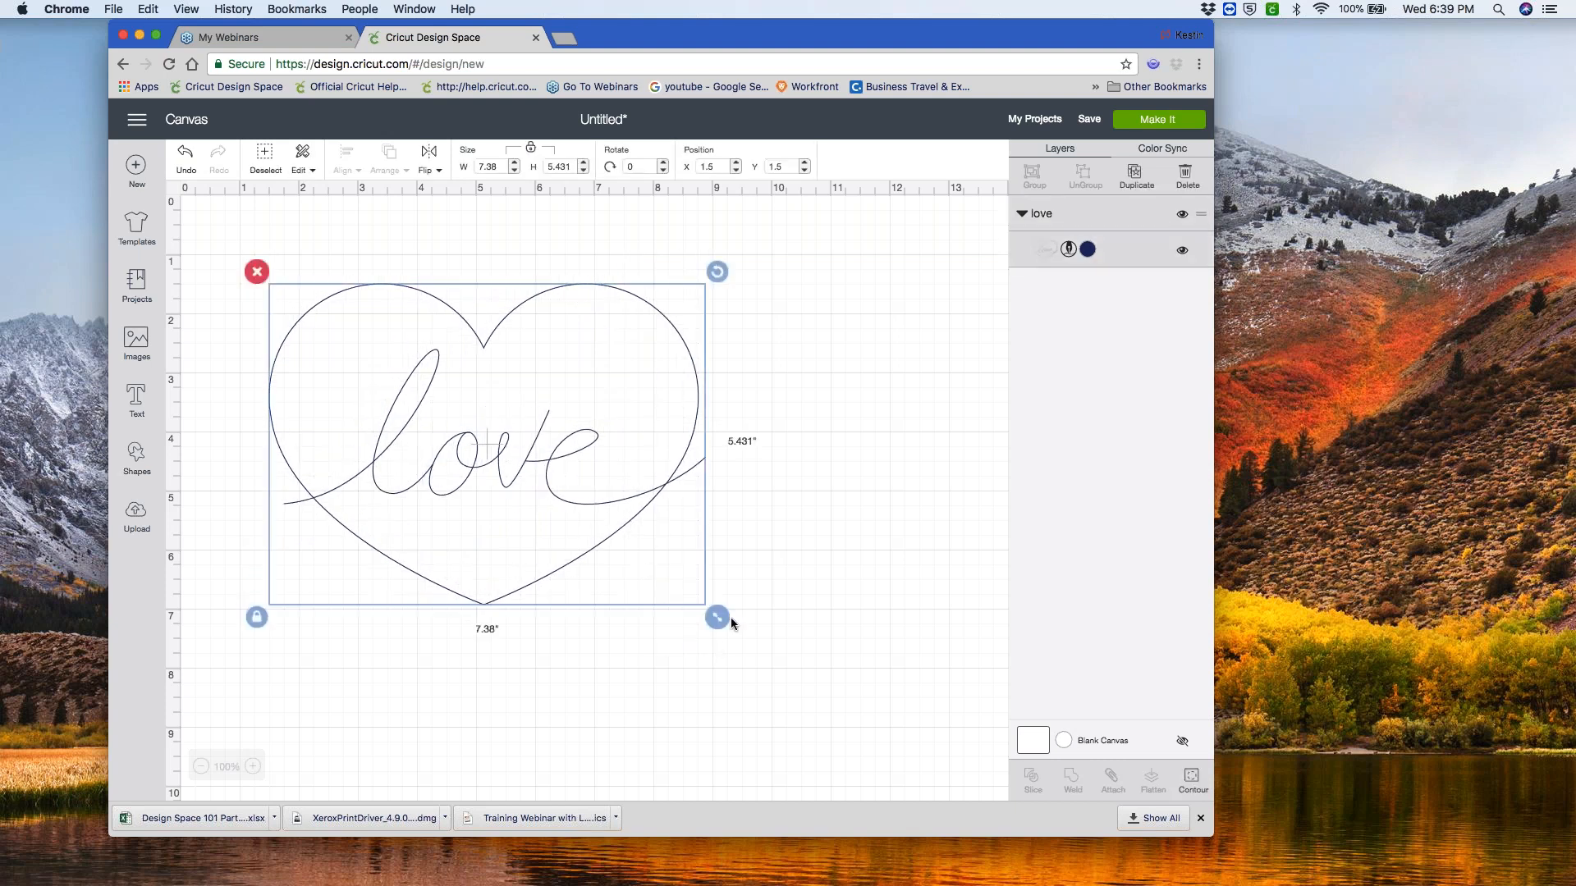
pyautogui.moveTo(720, 617); pyautogui.dragTo(549, 482)
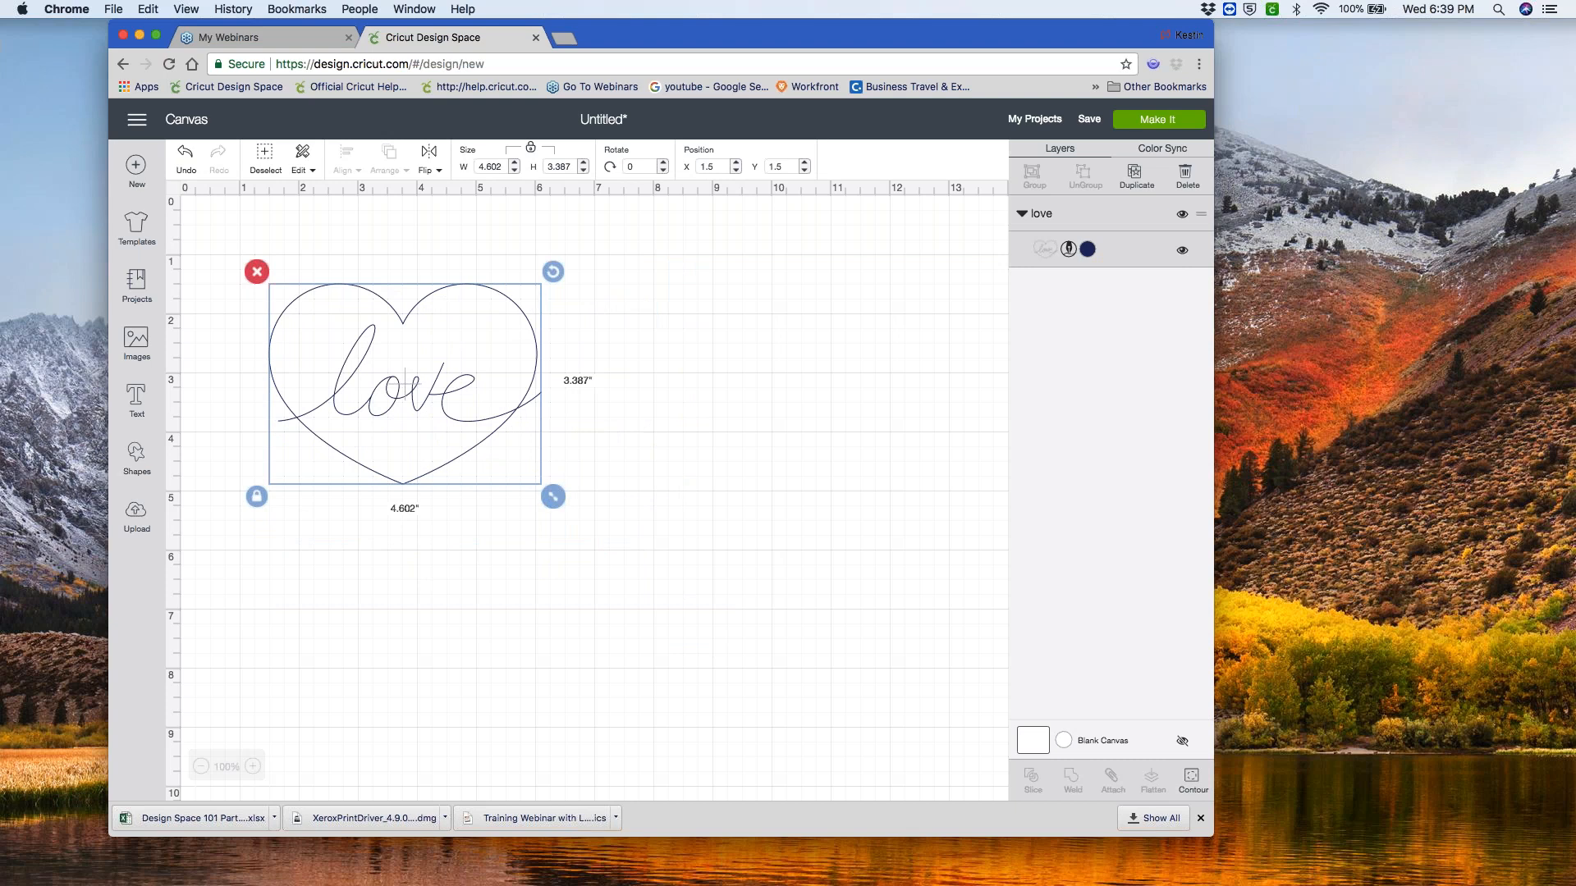
pyautogui.moveTo(555, 498)
pyautogui.mouseDown()
pyautogui.moveTo(745, 683)
pyautogui.moveTo(525, 495)
pyautogui.moveTo(549, 524)
pyautogui.moveTo(700, 620)
pyautogui.moveTo(530, 484)
pyautogui.moveTo(561, 514)
pyautogui.mouseUp()
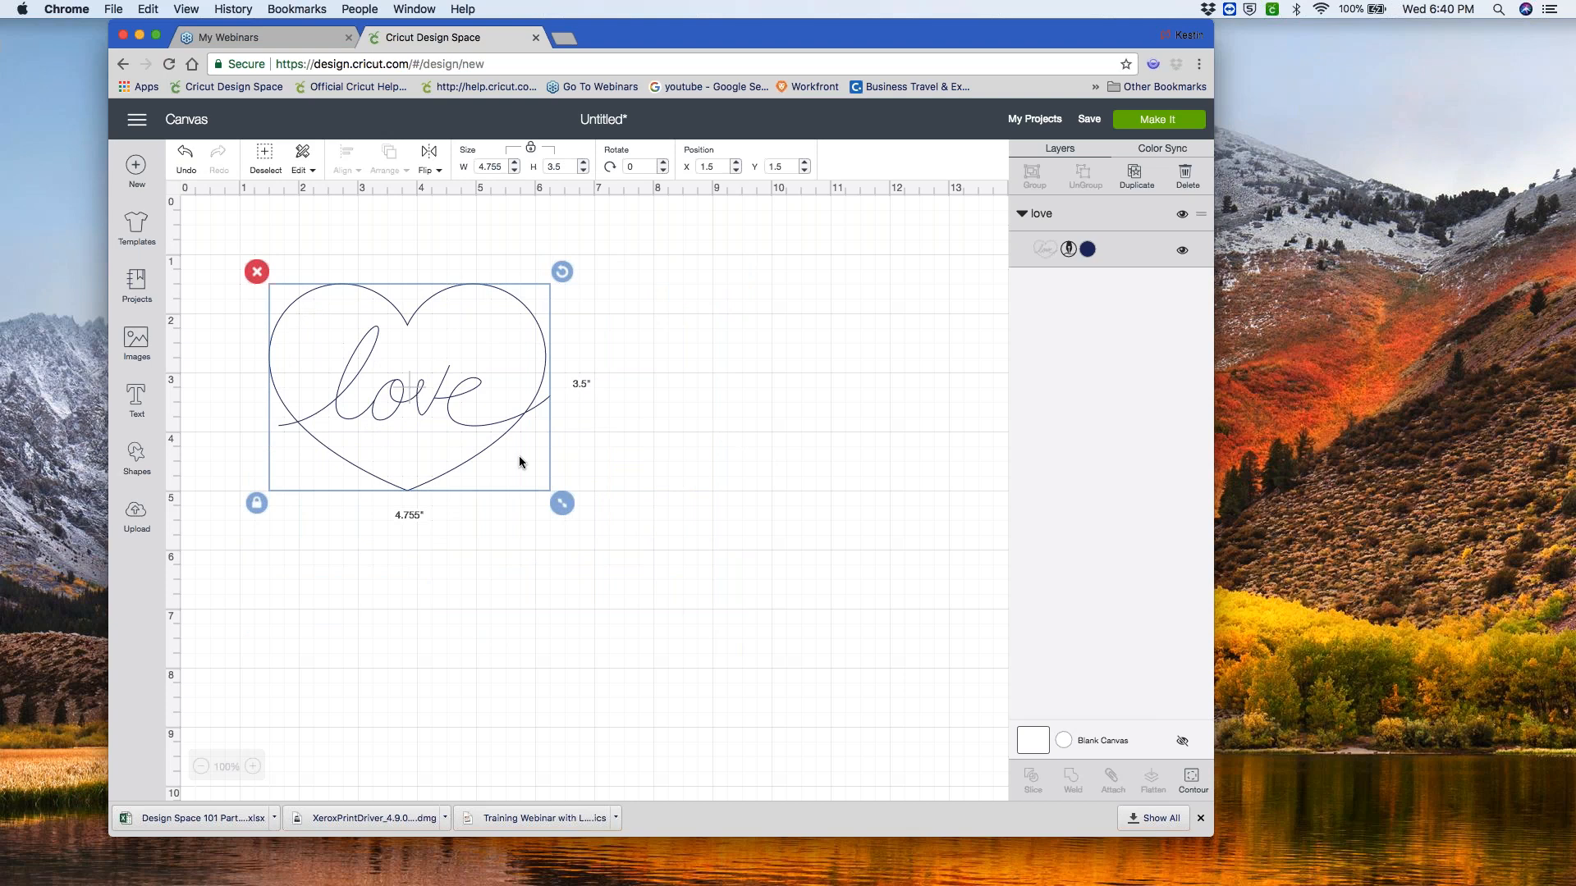
pyautogui.moveTo(562, 503); pyautogui.dragTo(632, 568)
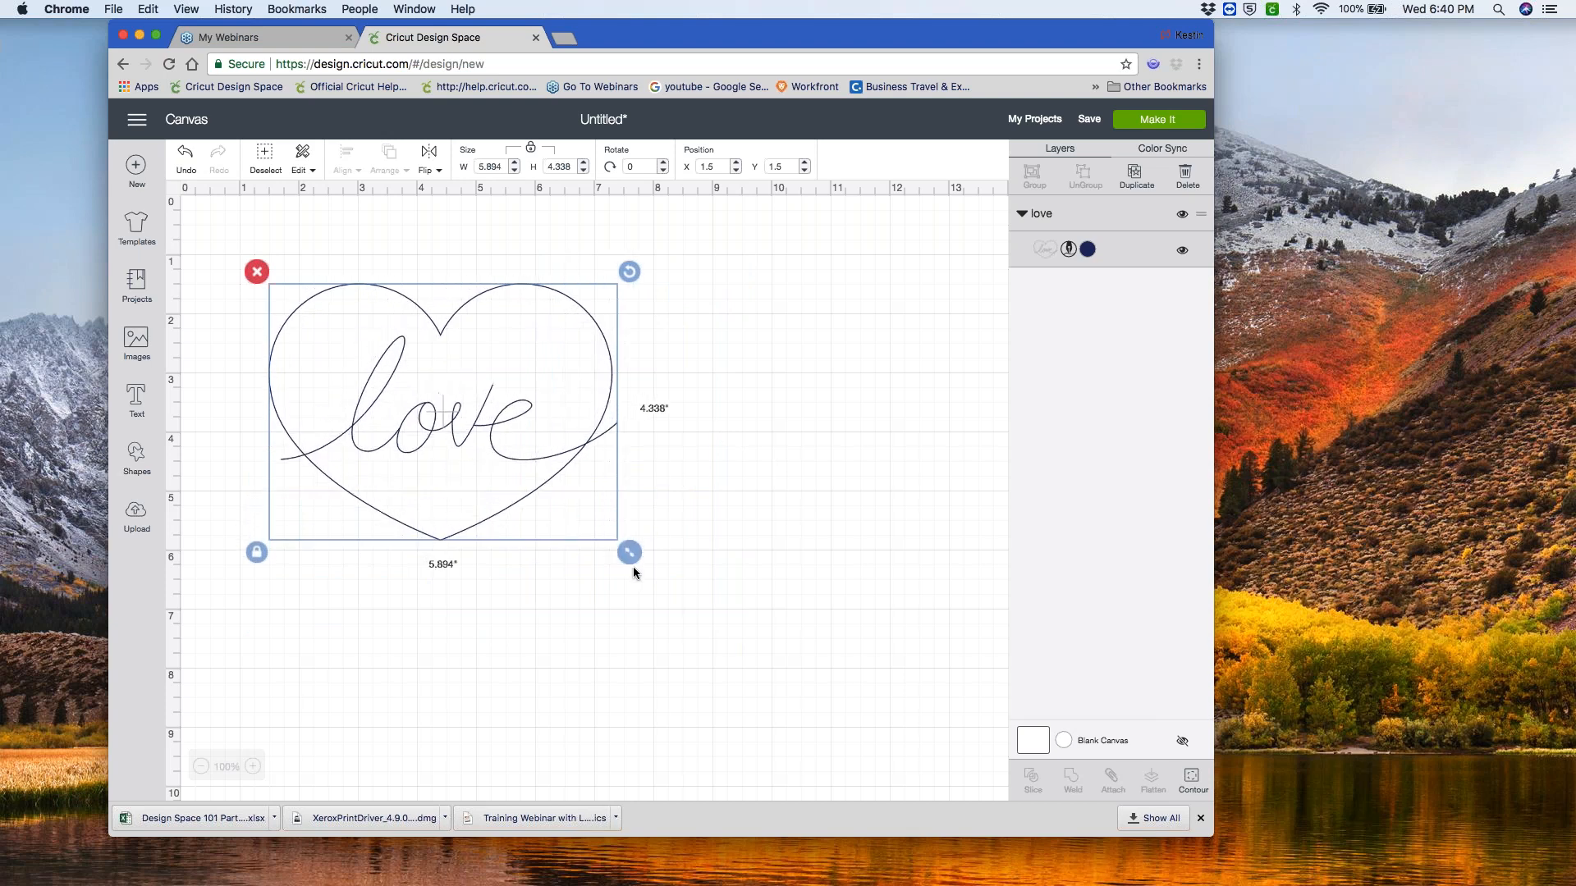
# - Unlock the love heart's proportions and stretch it freely to about 7.6 inches wide and 7.88 inches high
pyautogui.click(255, 554)
pyautogui.moveTo(631, 556); pyautogui.dragTo(685, 722)
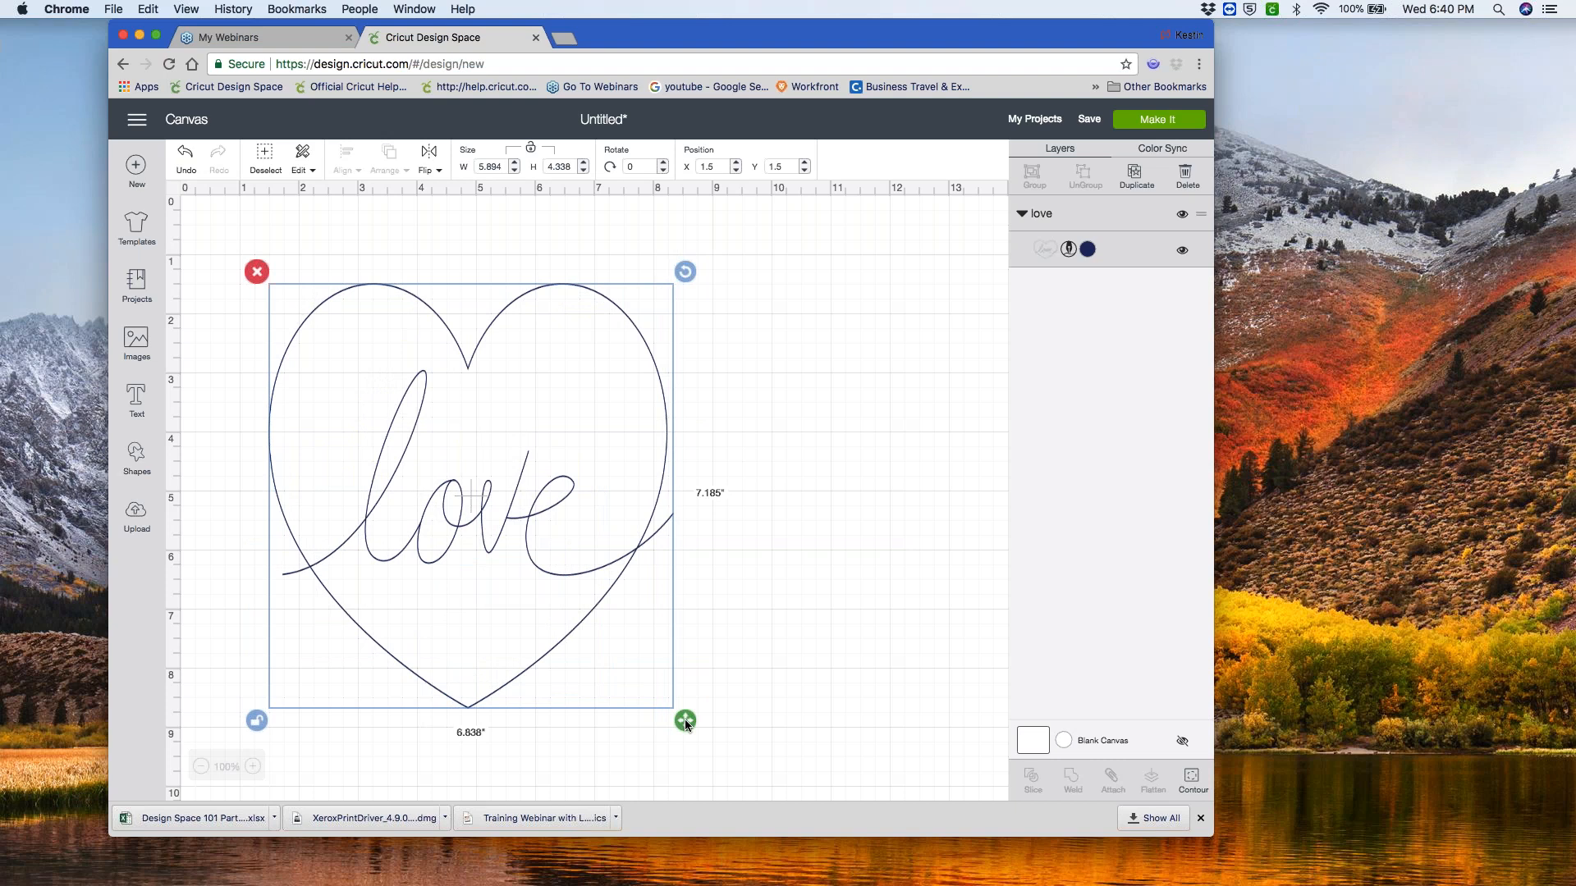
pyautogui.moveTo(684, 718); pyautogui.dragTo(731, 760)
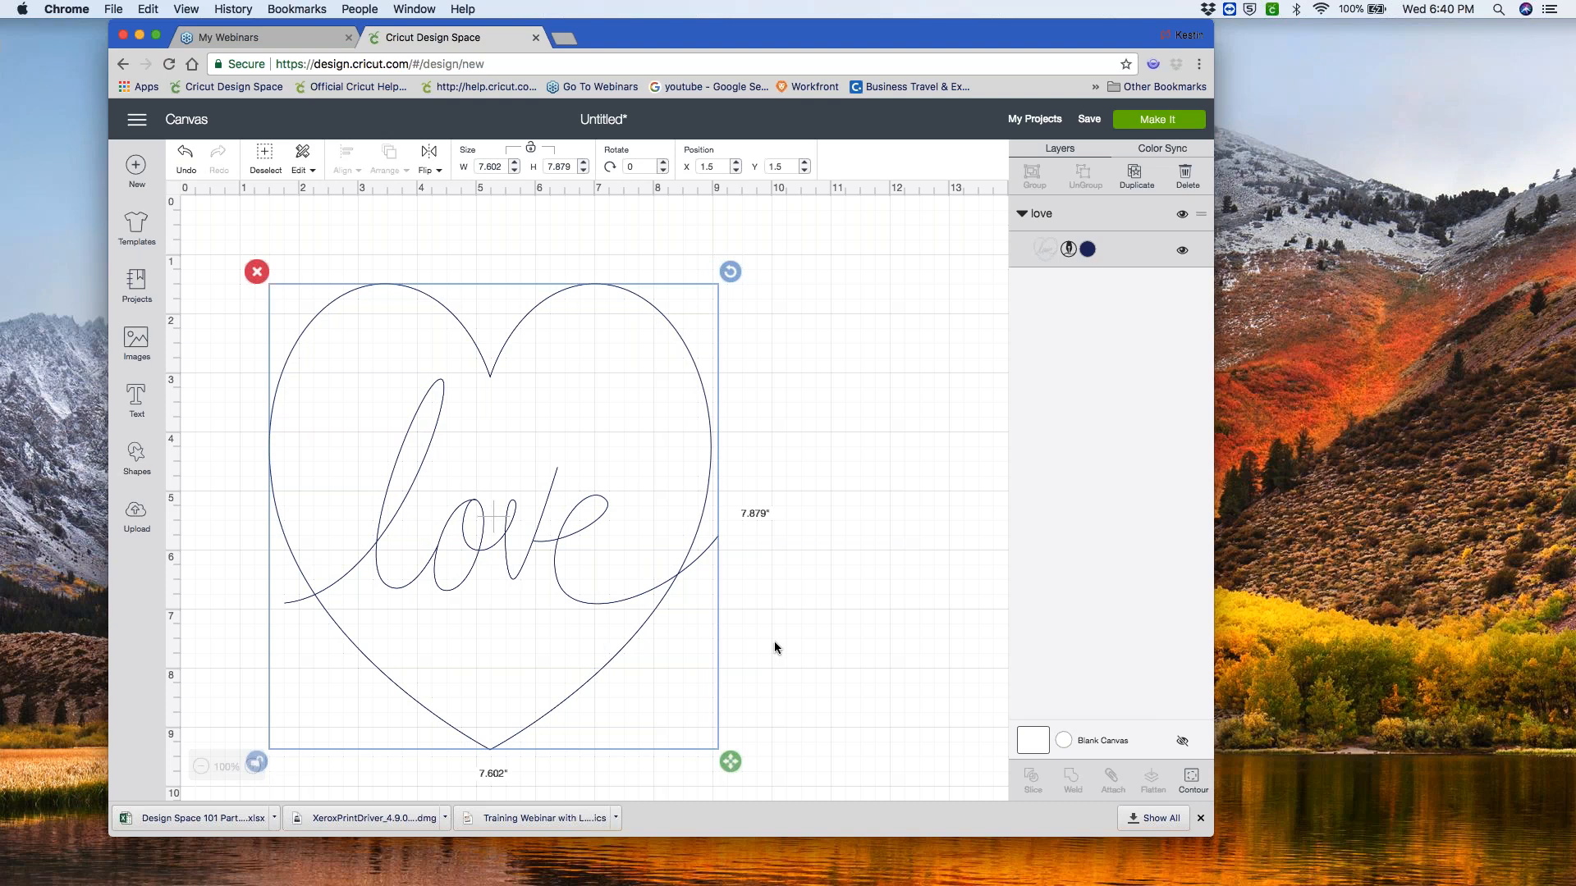
# - Reposition the love heart to about X 1.94, Y 0.4 on the canvas and lock its proportions again
pyautogui.click(256, 762)
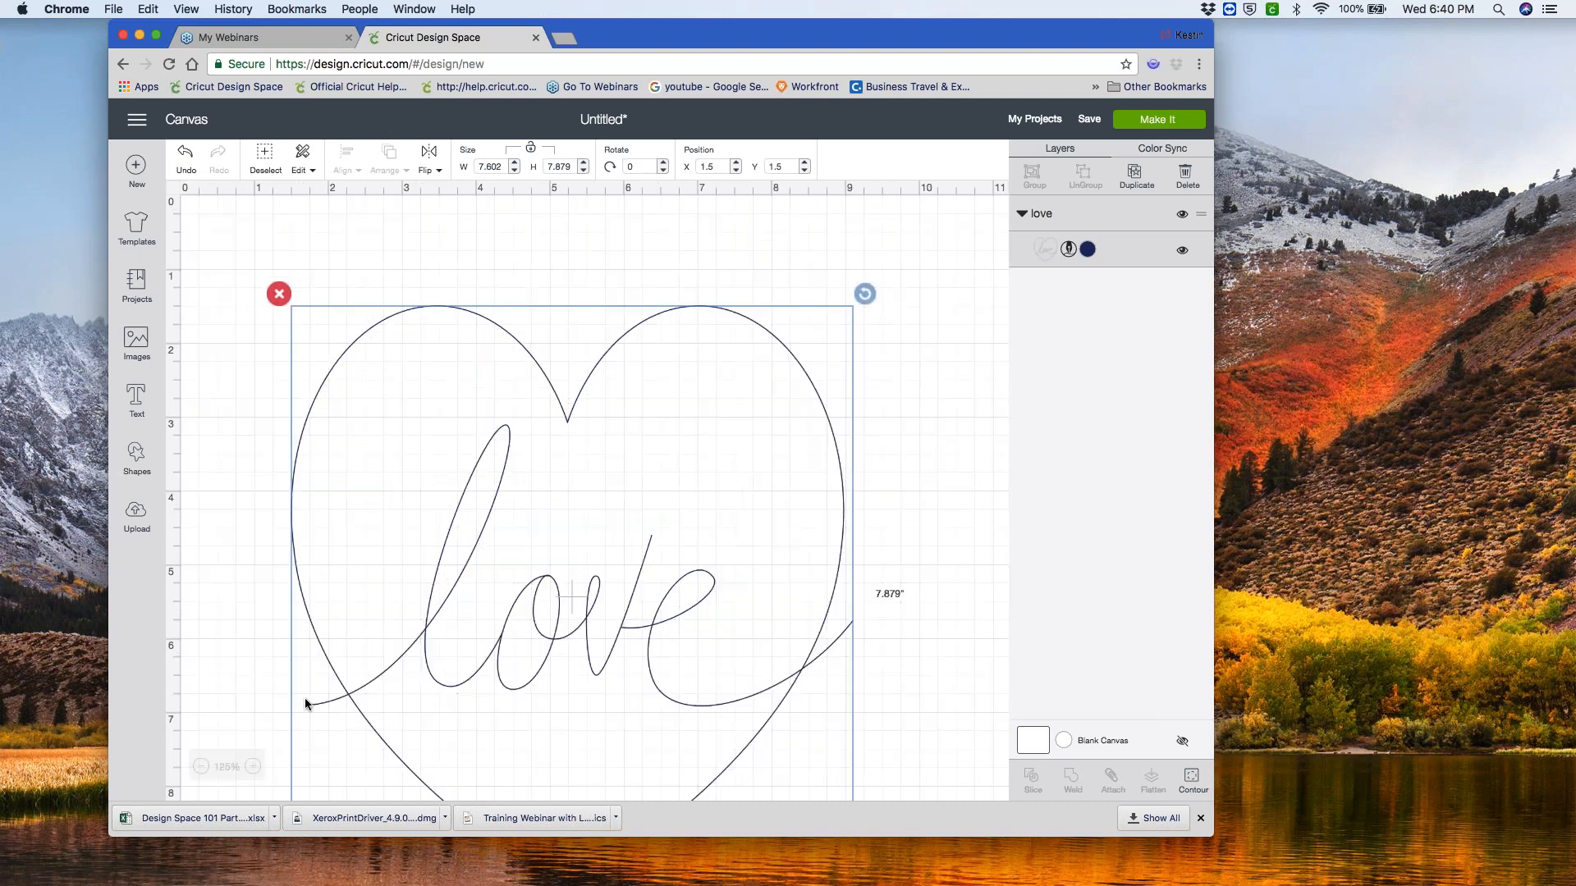
pyautogui.click(202, 766)
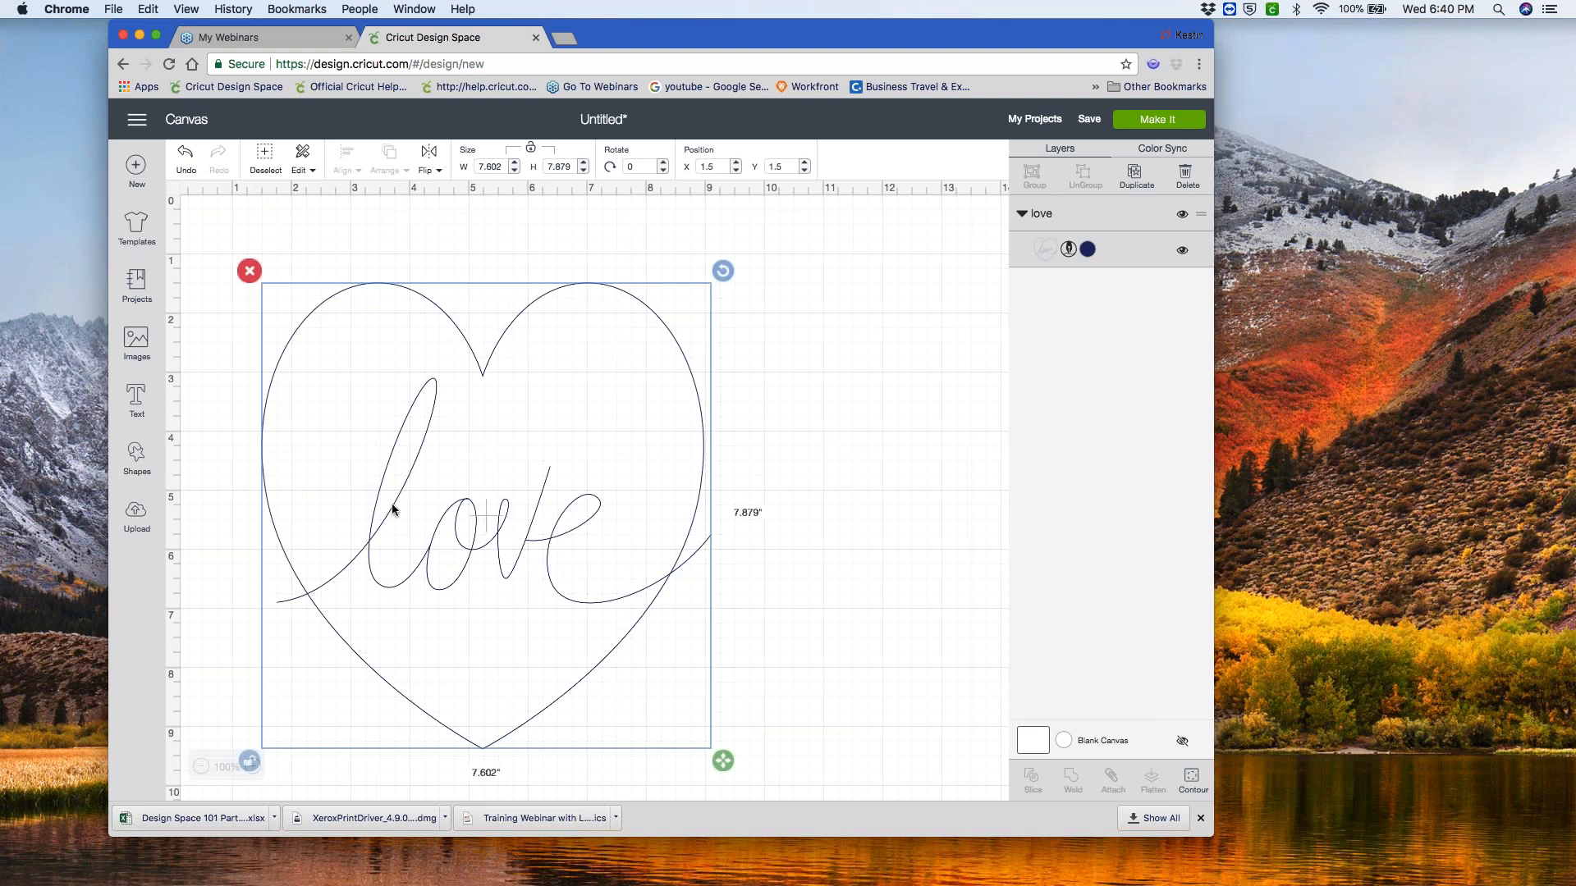
pyautogui.moveTo(391, 504); pyautogui.dragTo(417, 438)
pyautogui.click(276, 697)
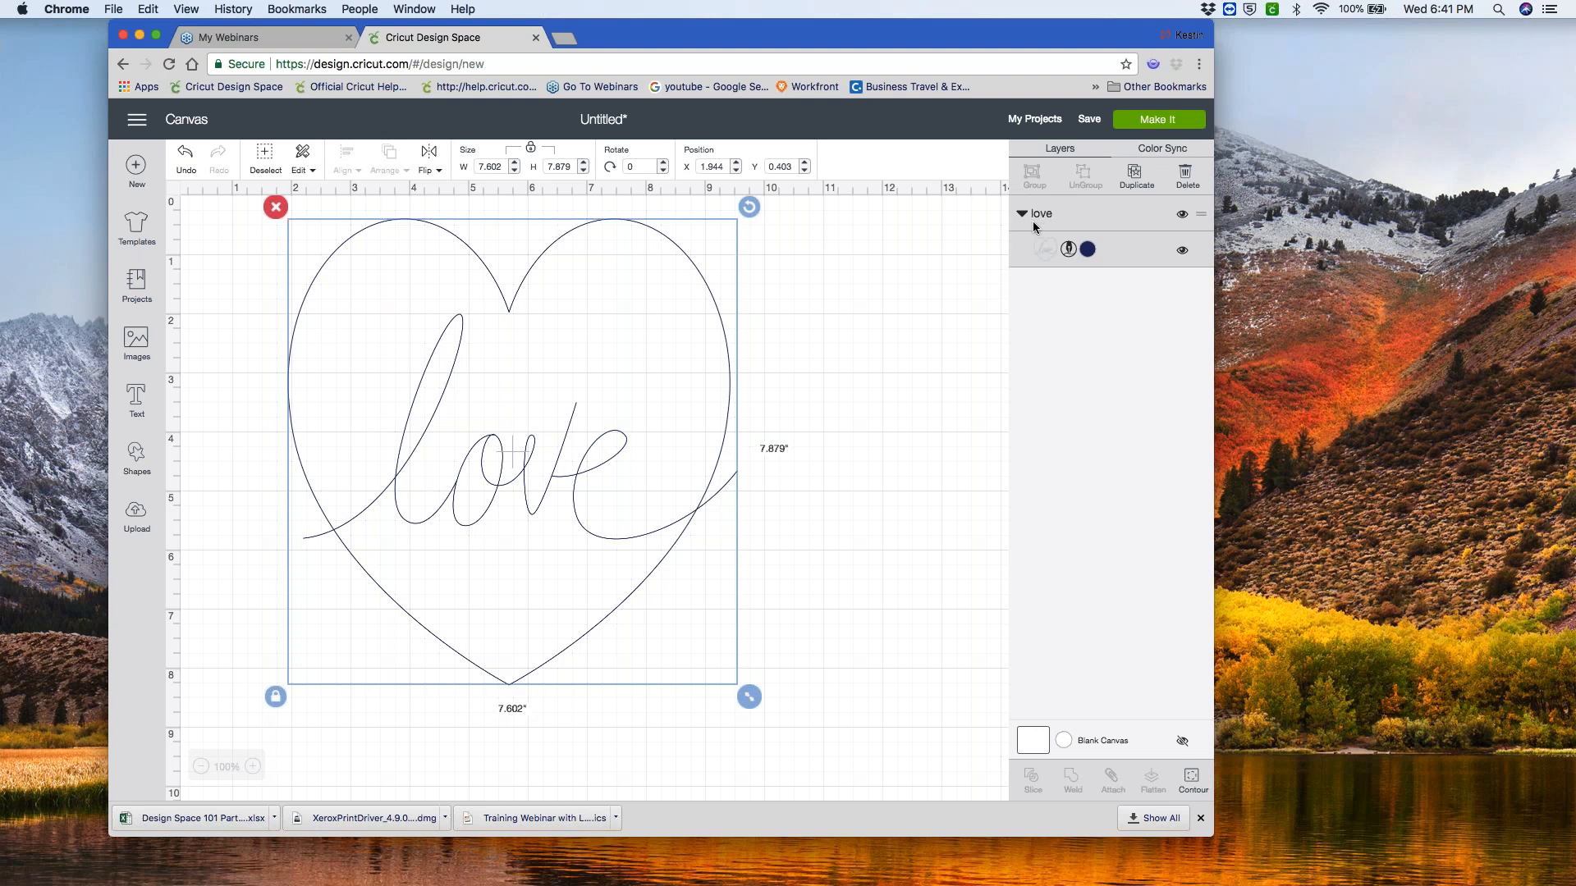
# - Hide the love image and show it again, and look at its layer attributes
pyautogui.click(1182, 216)
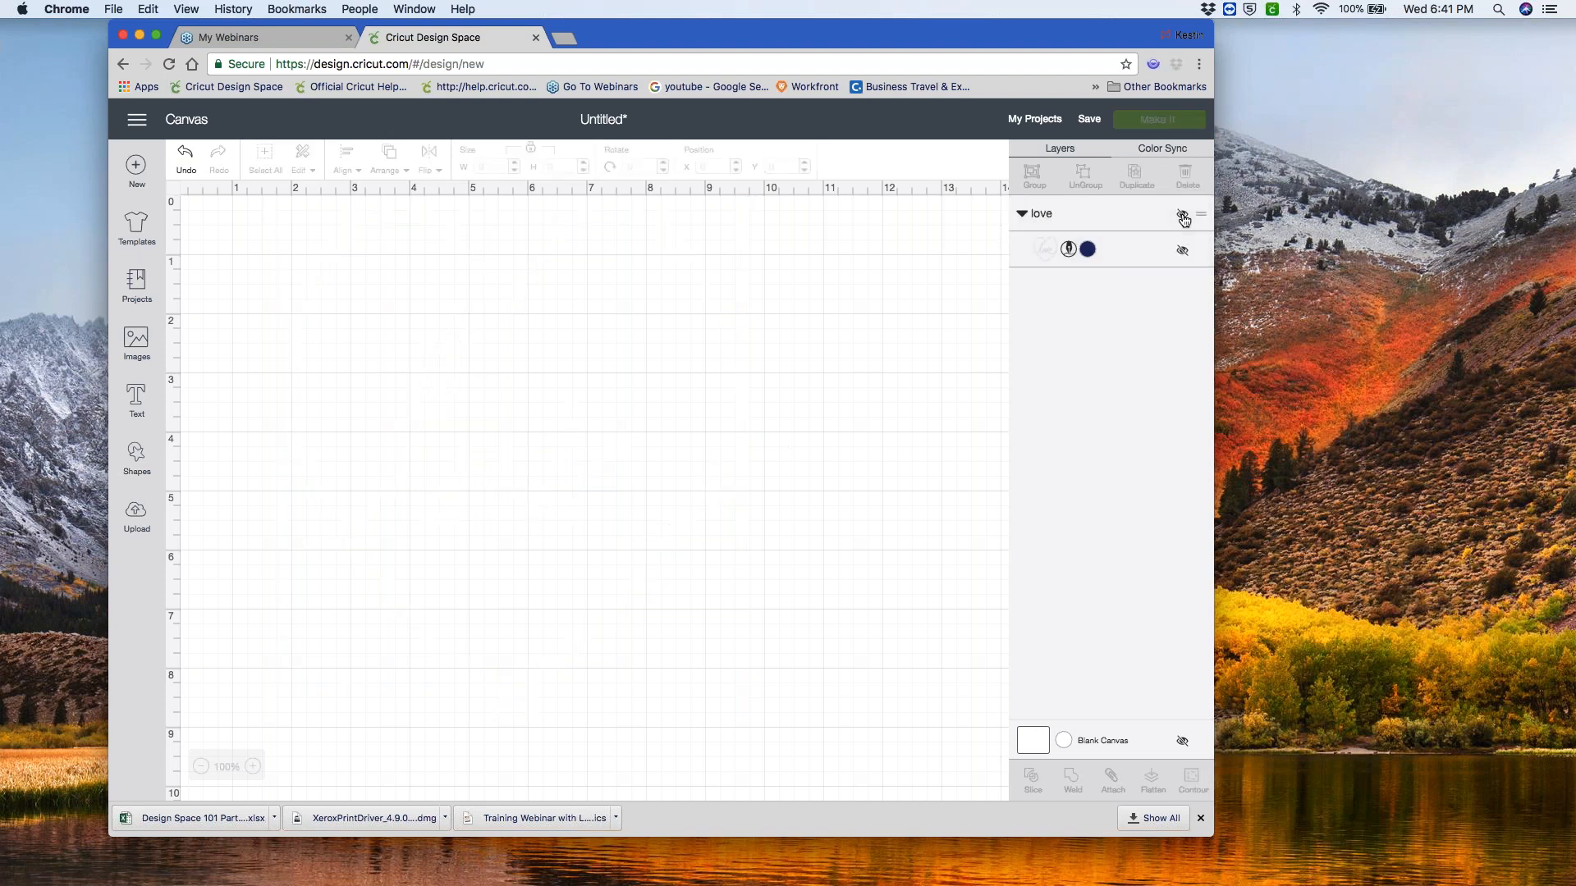
pyautogui.click(1183, 216)
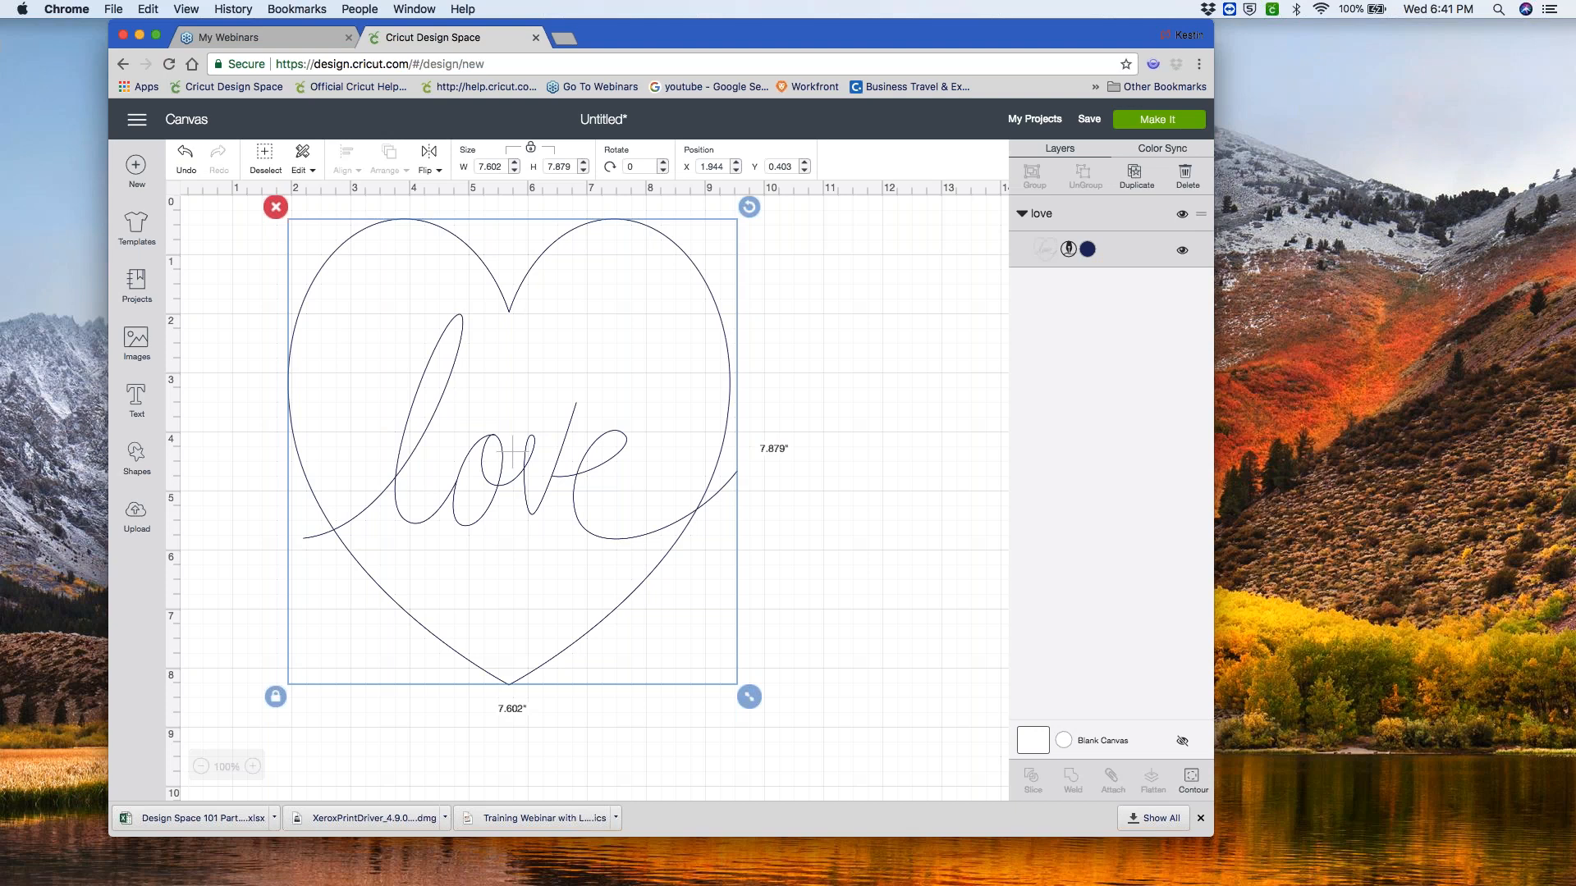
pyautogui.click(1068, 251)
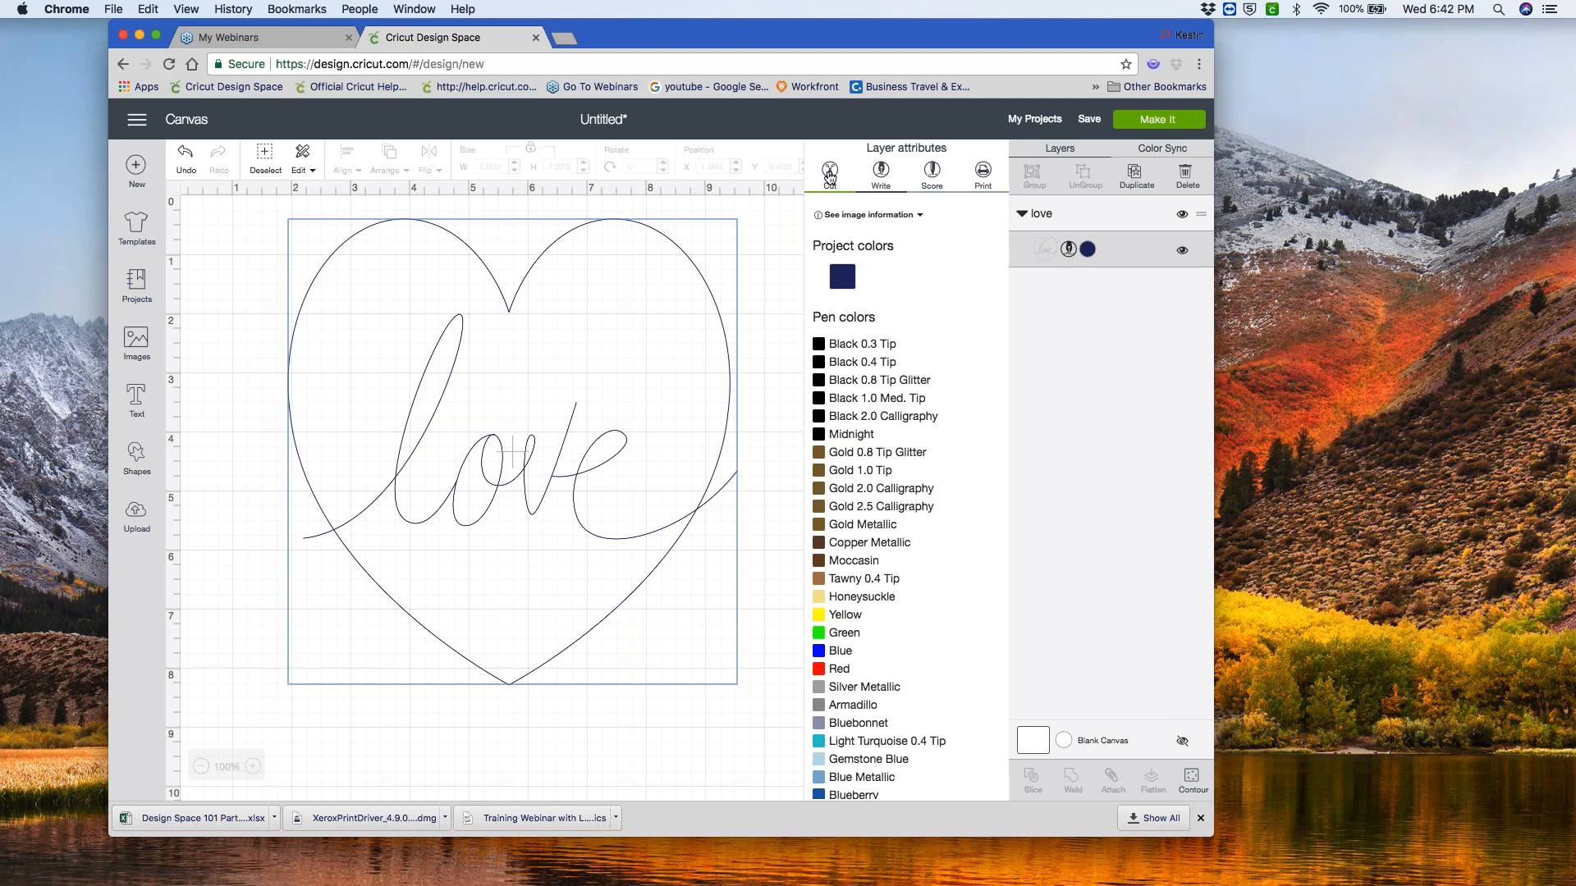
pyautogui.click(786, 218)
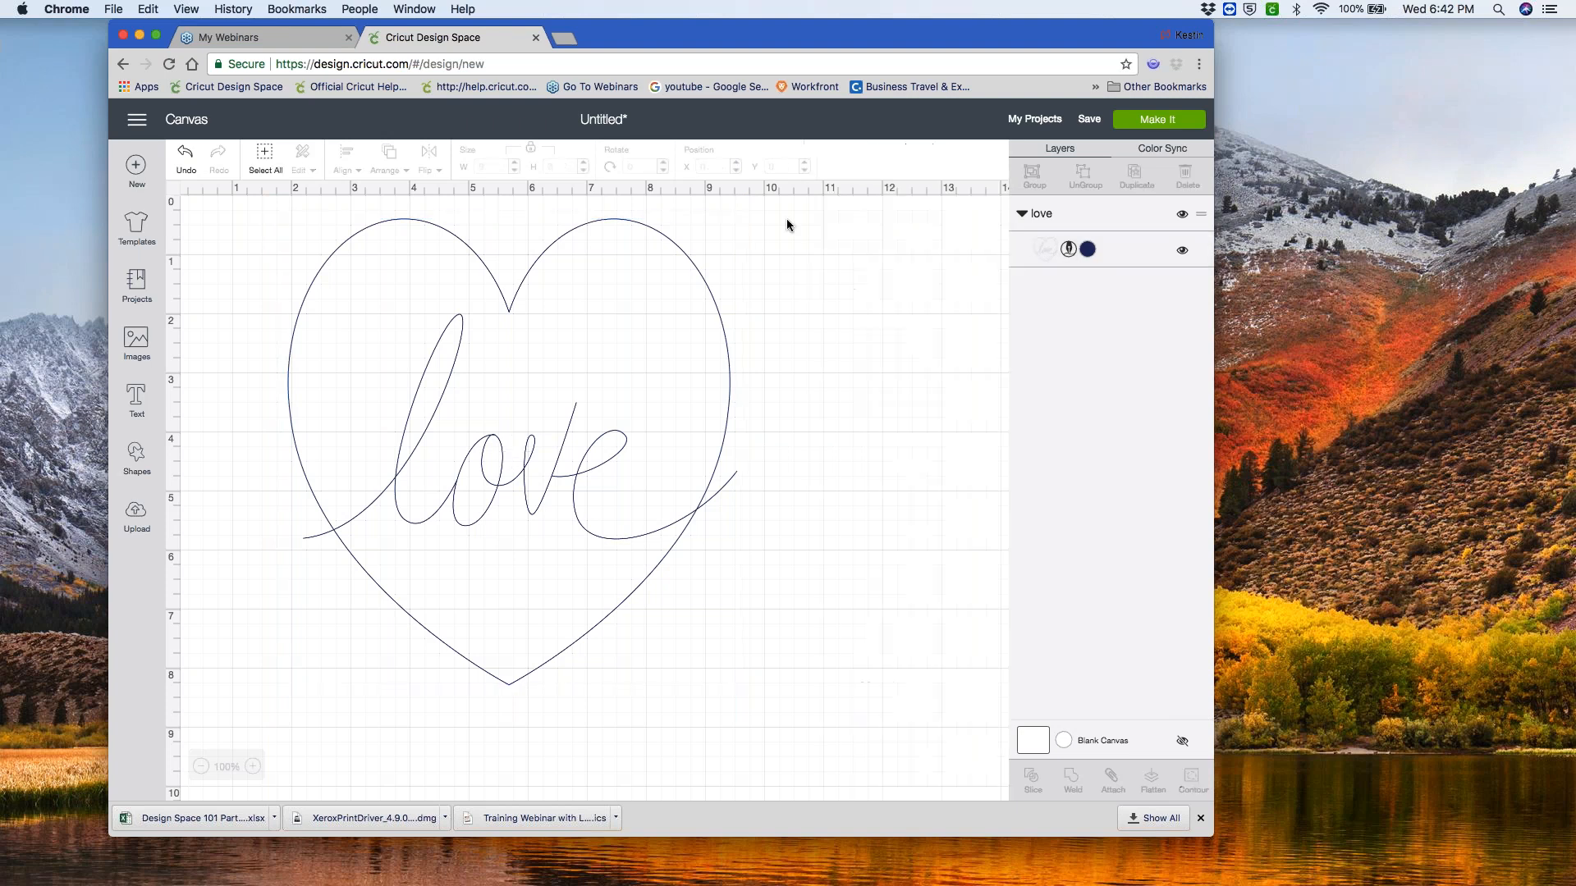
# - Change the love layer's line type from Write to Cut and color it red (#E6212E)
pyautogui.click(1066, 253)
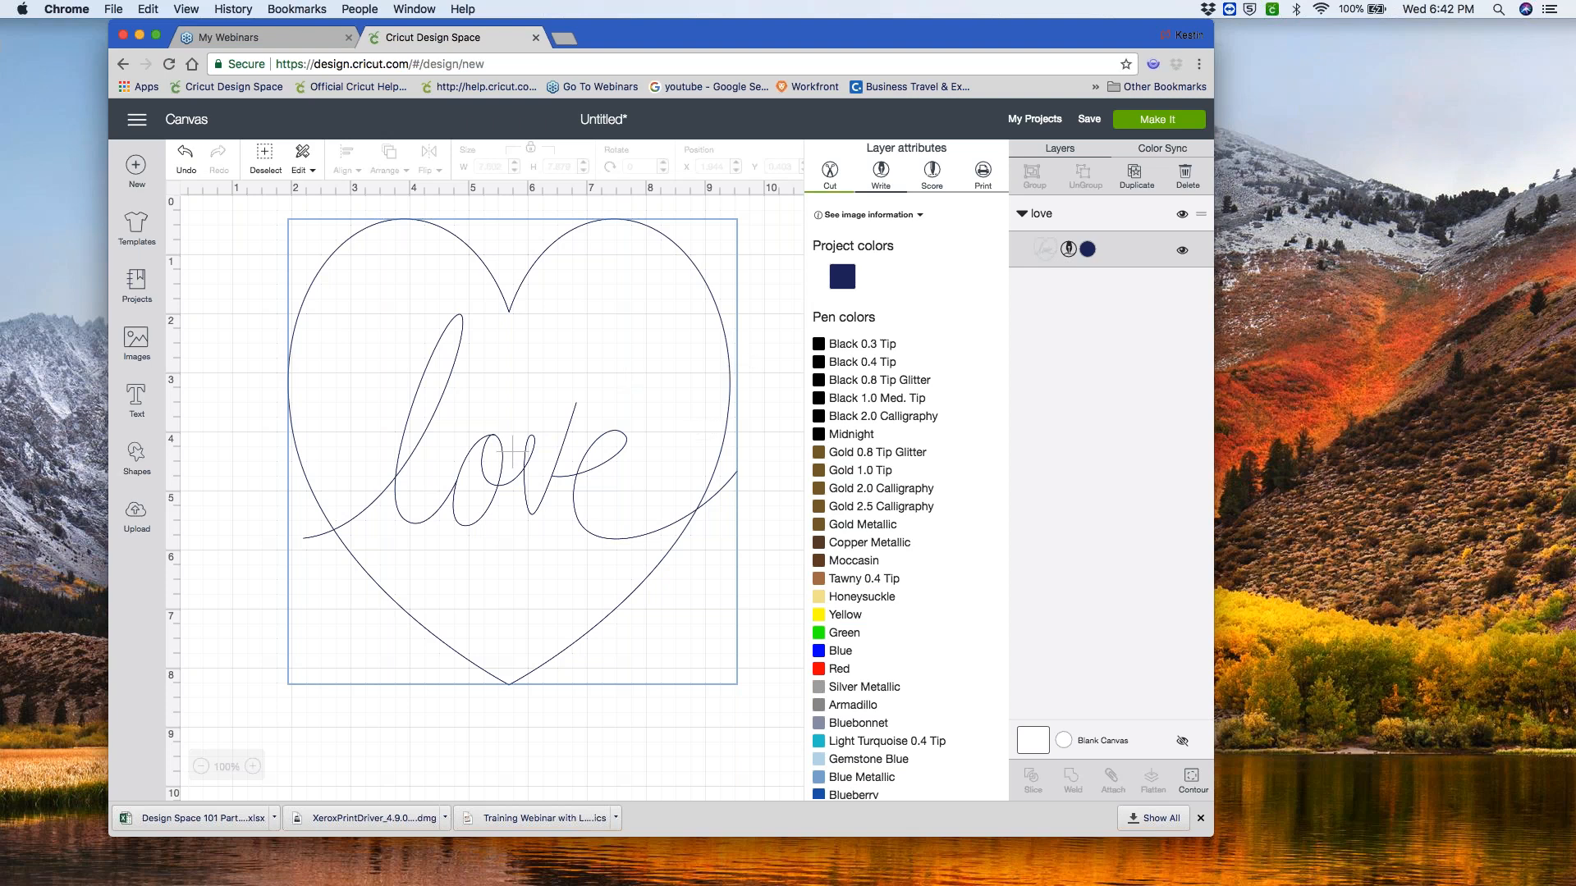
pyautogui.click(849, 178)
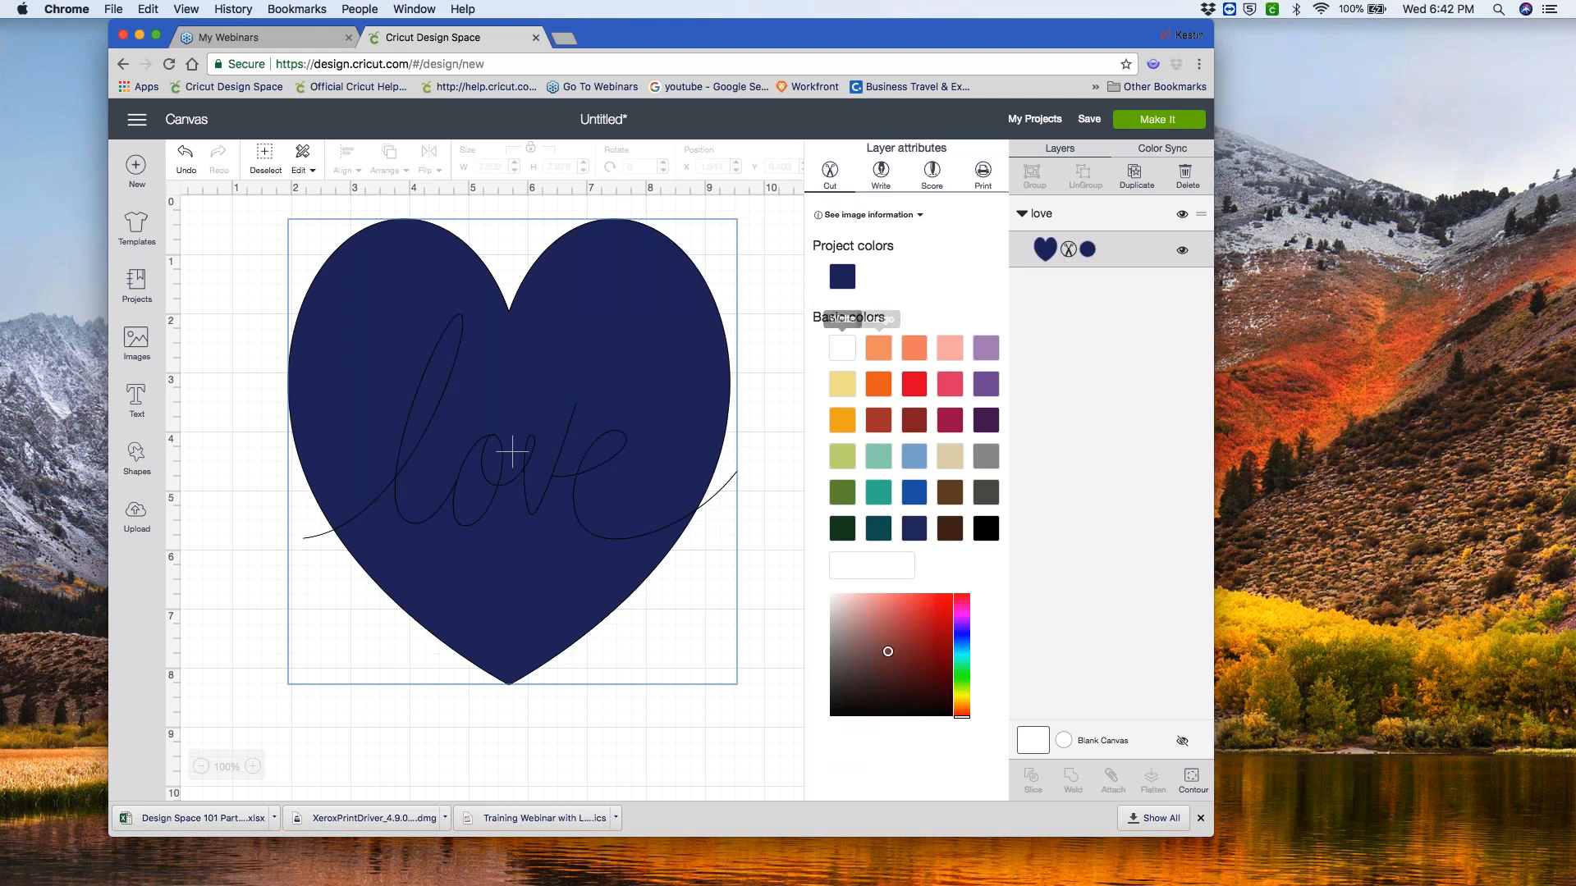
pyautogui.click(912, 387)
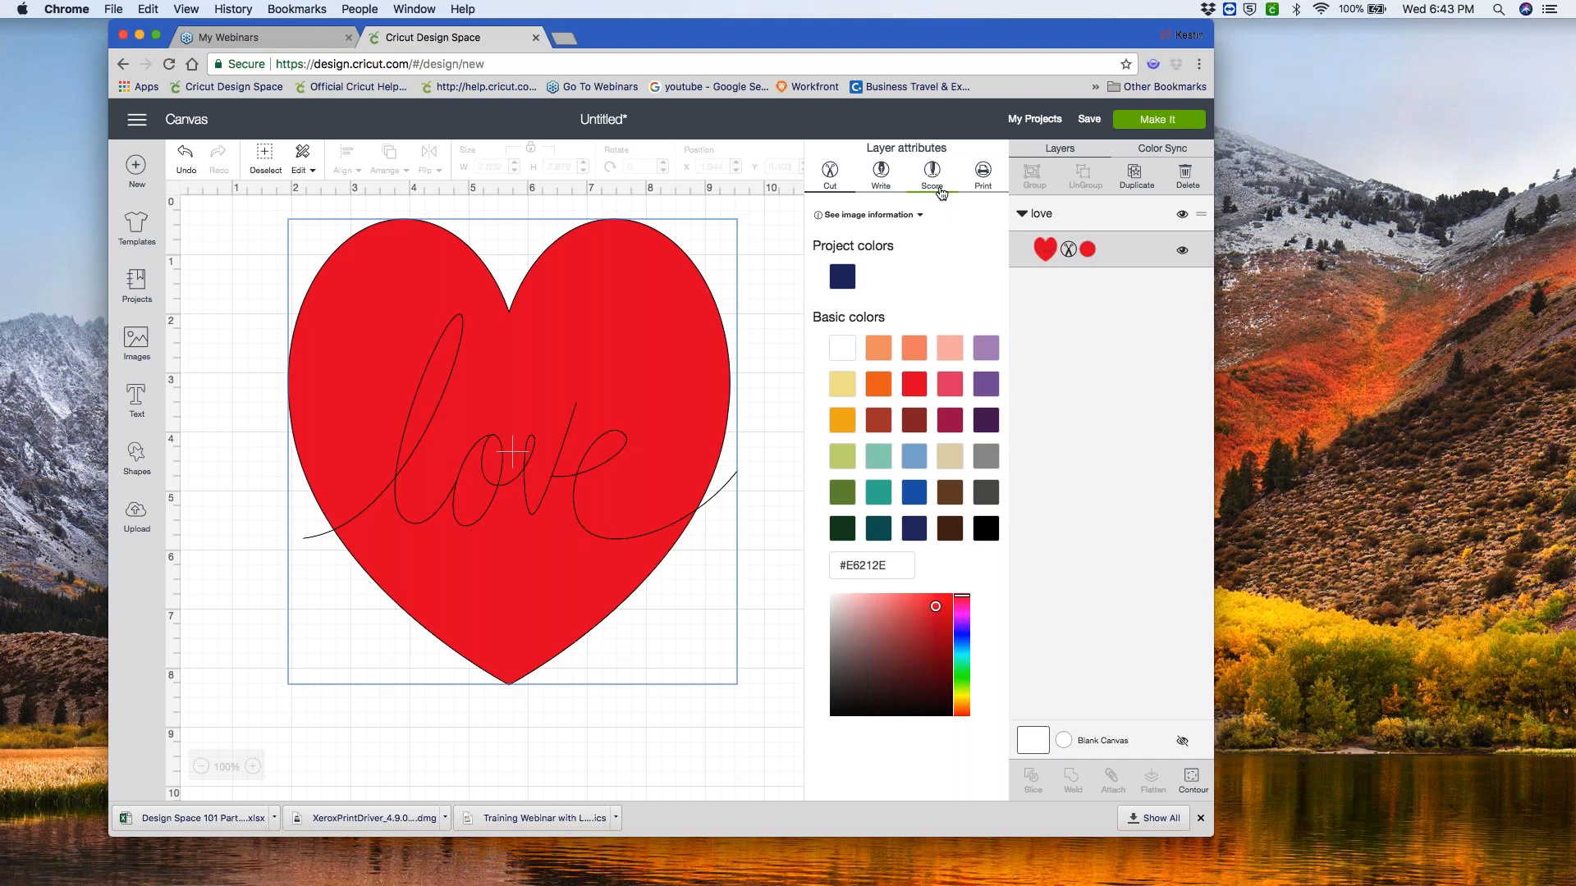
# - Try the Score and Print line types on the red heart, and return it to Cut
pyautogui.click(932, 176)
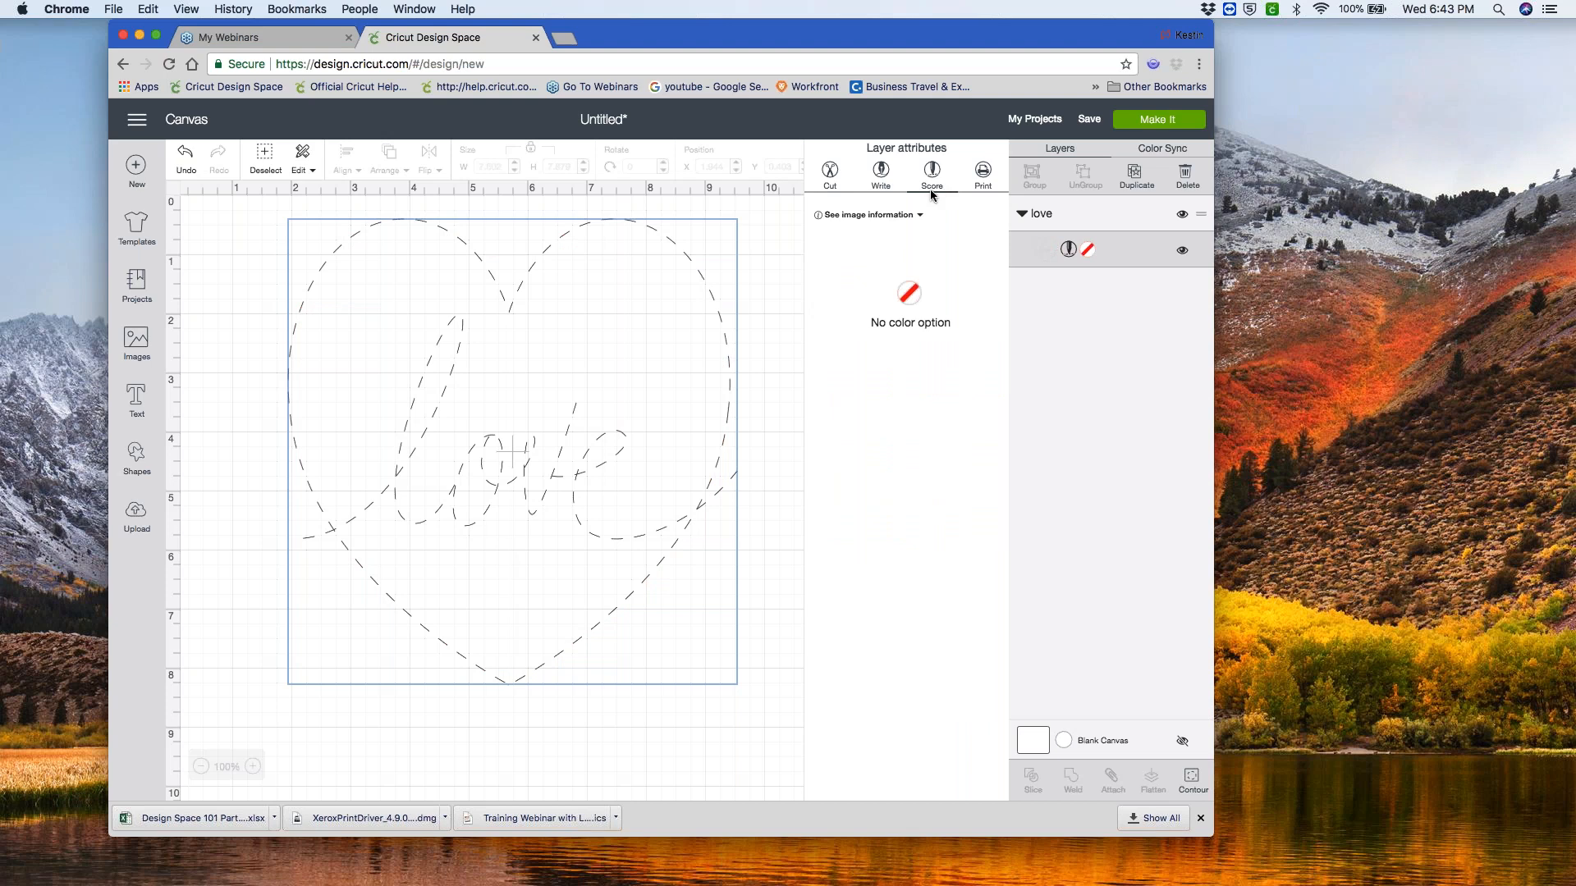
pyautogui.click(984, 174)
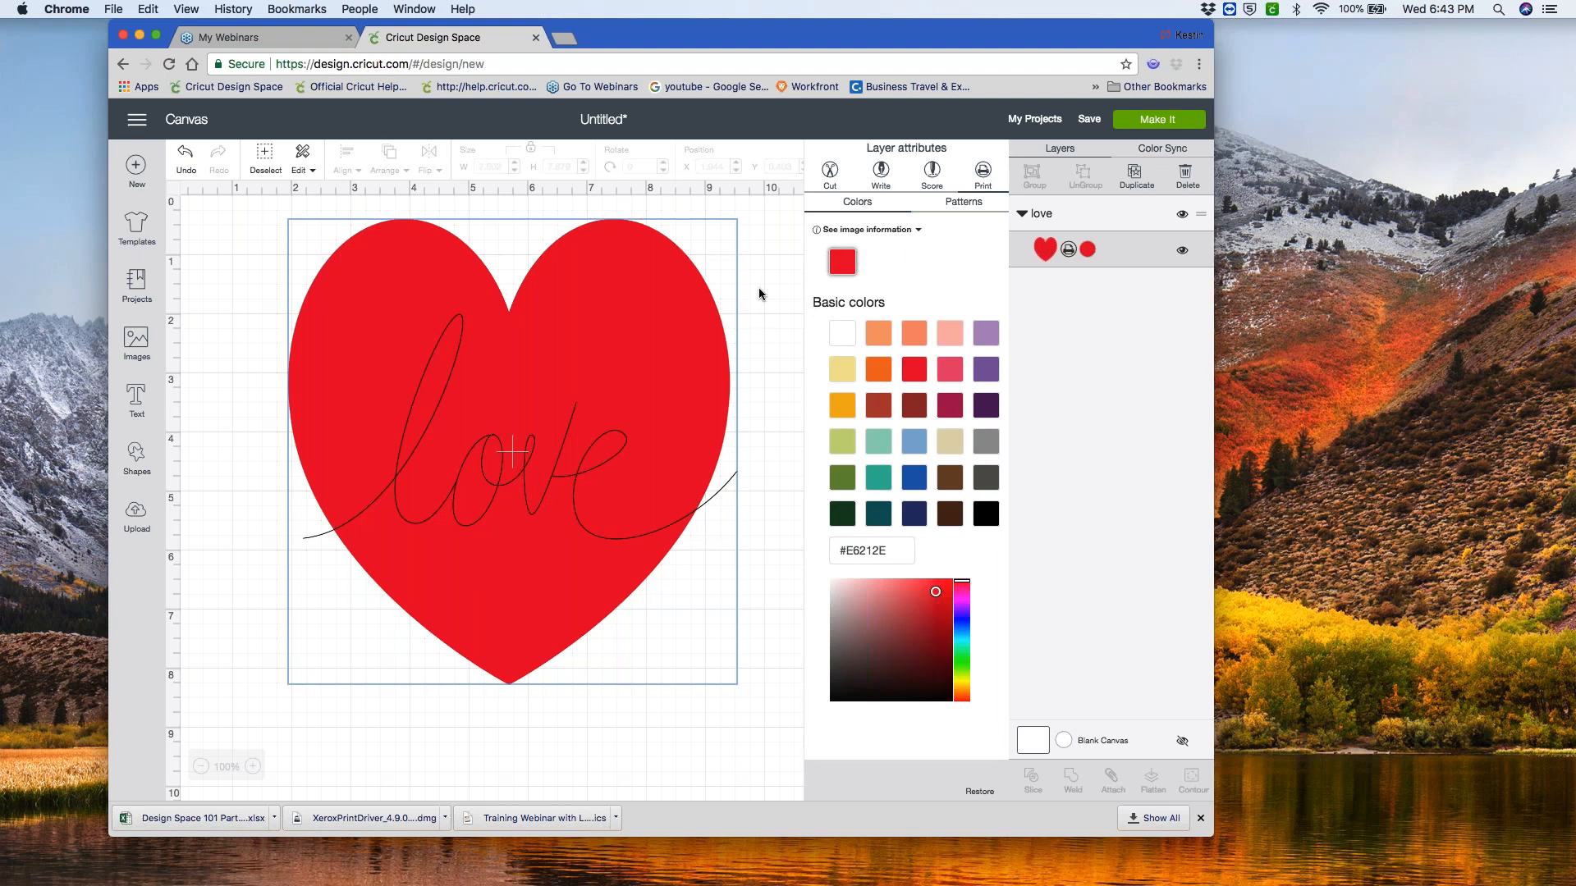
pyautogui.click(725, 574)
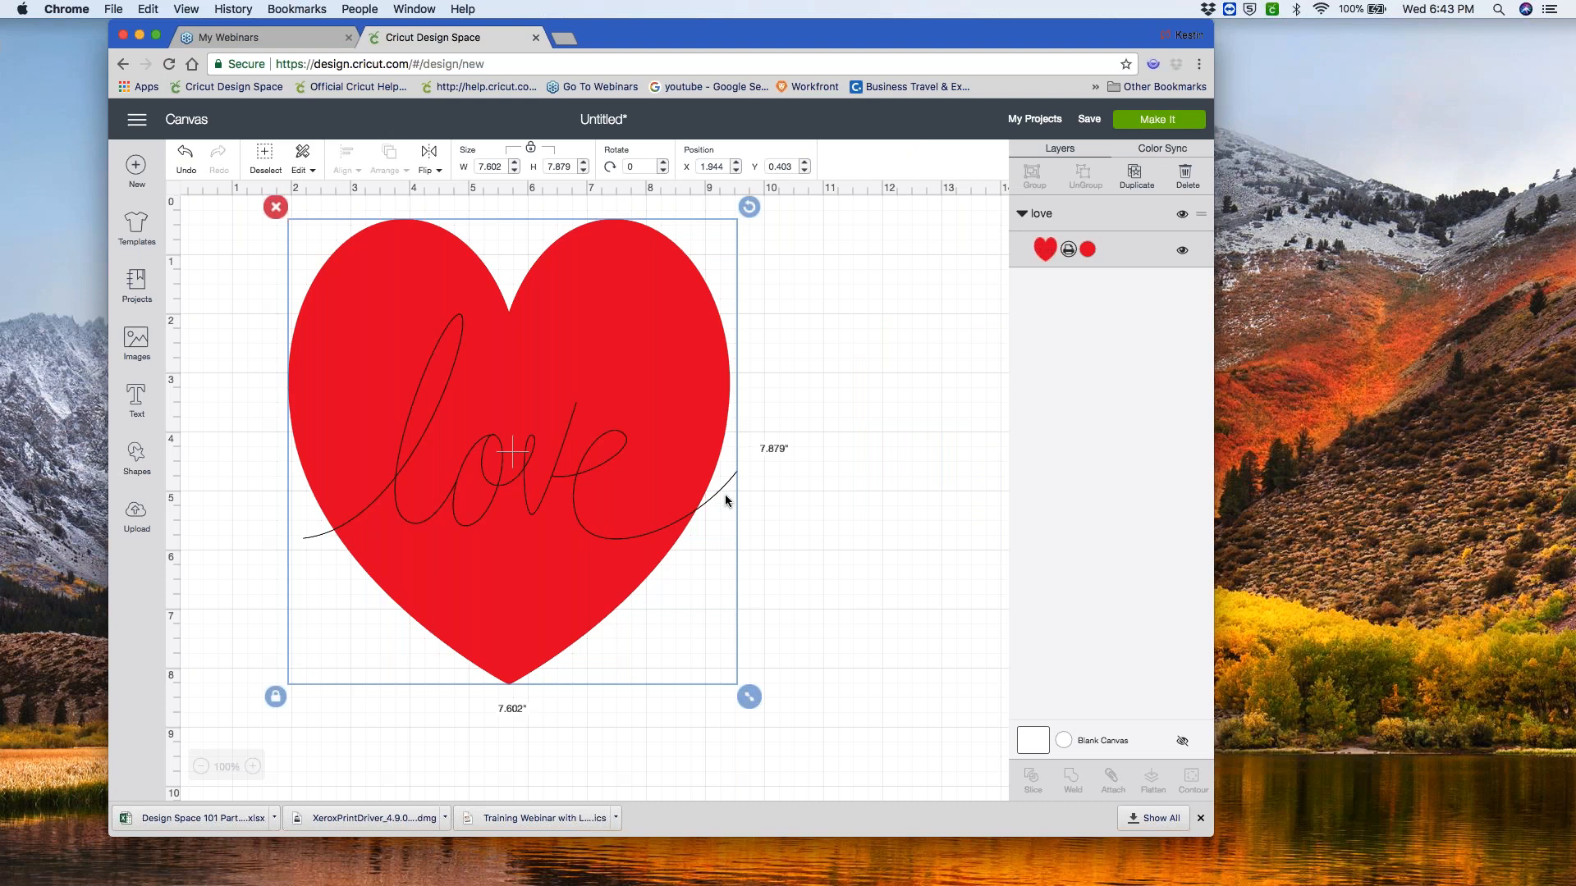
pyautogui.moveTo(678, 482); pyautogui.dragTo(680, 482)
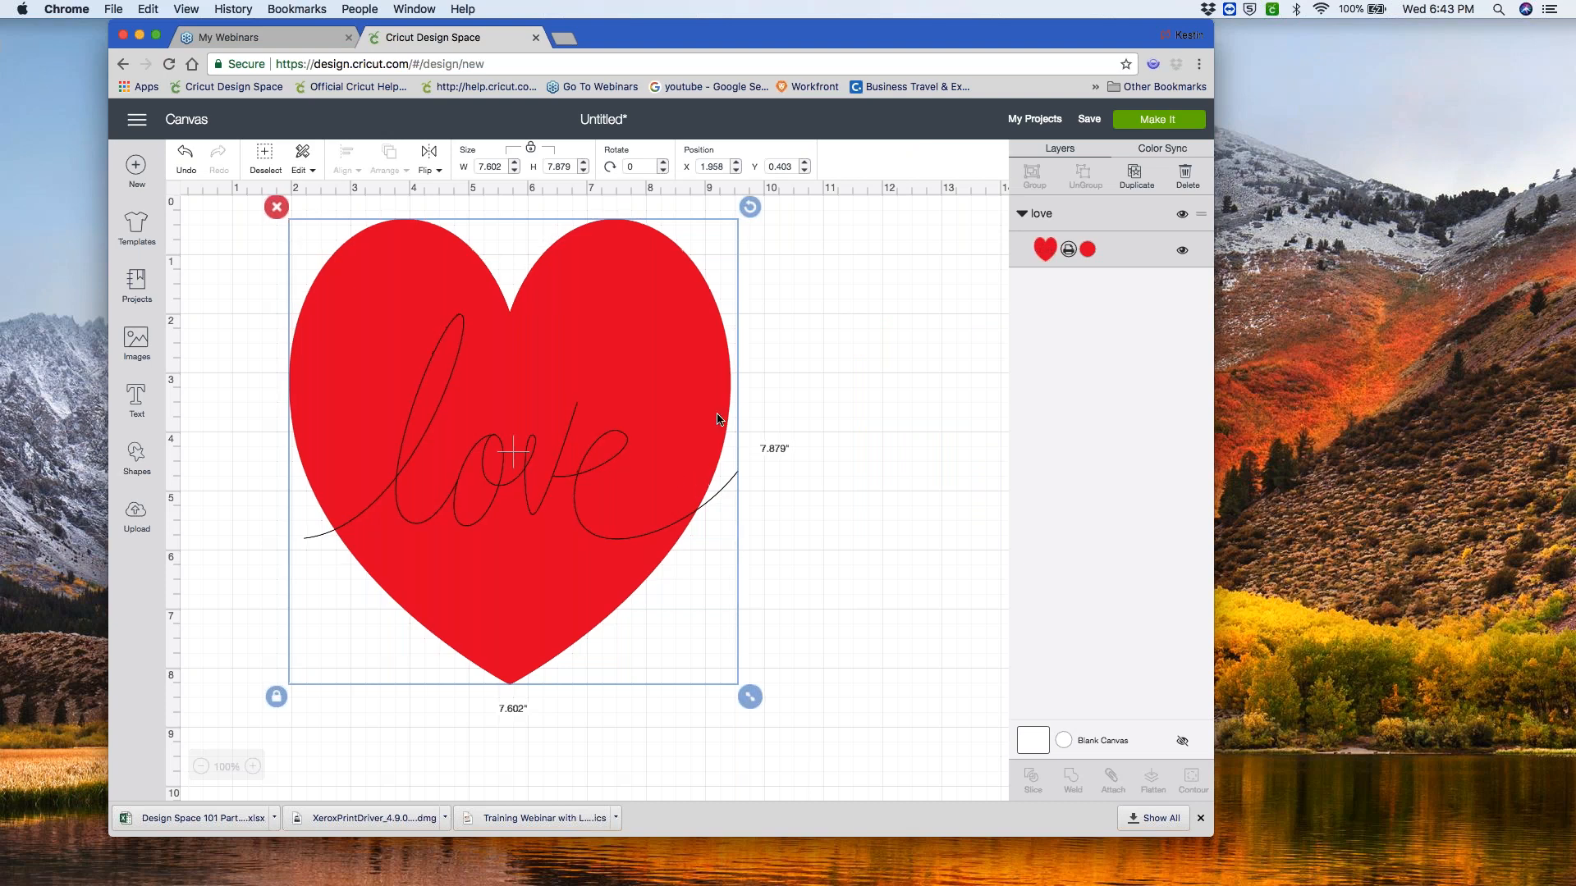
pyautogui.click(1067, 250)
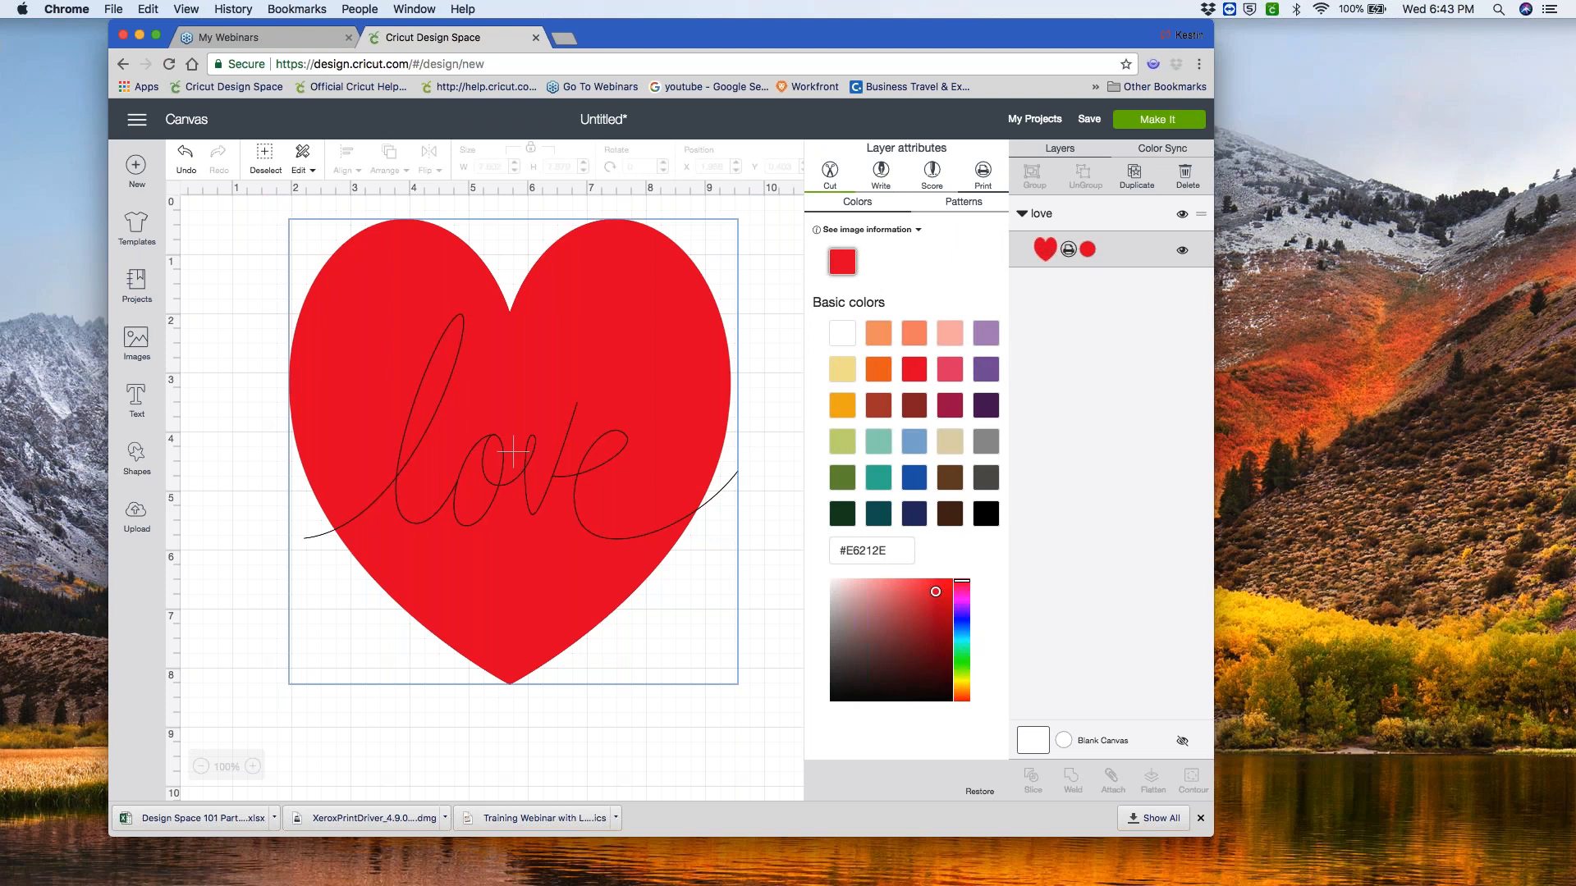
pyautogui.click(830, 174)
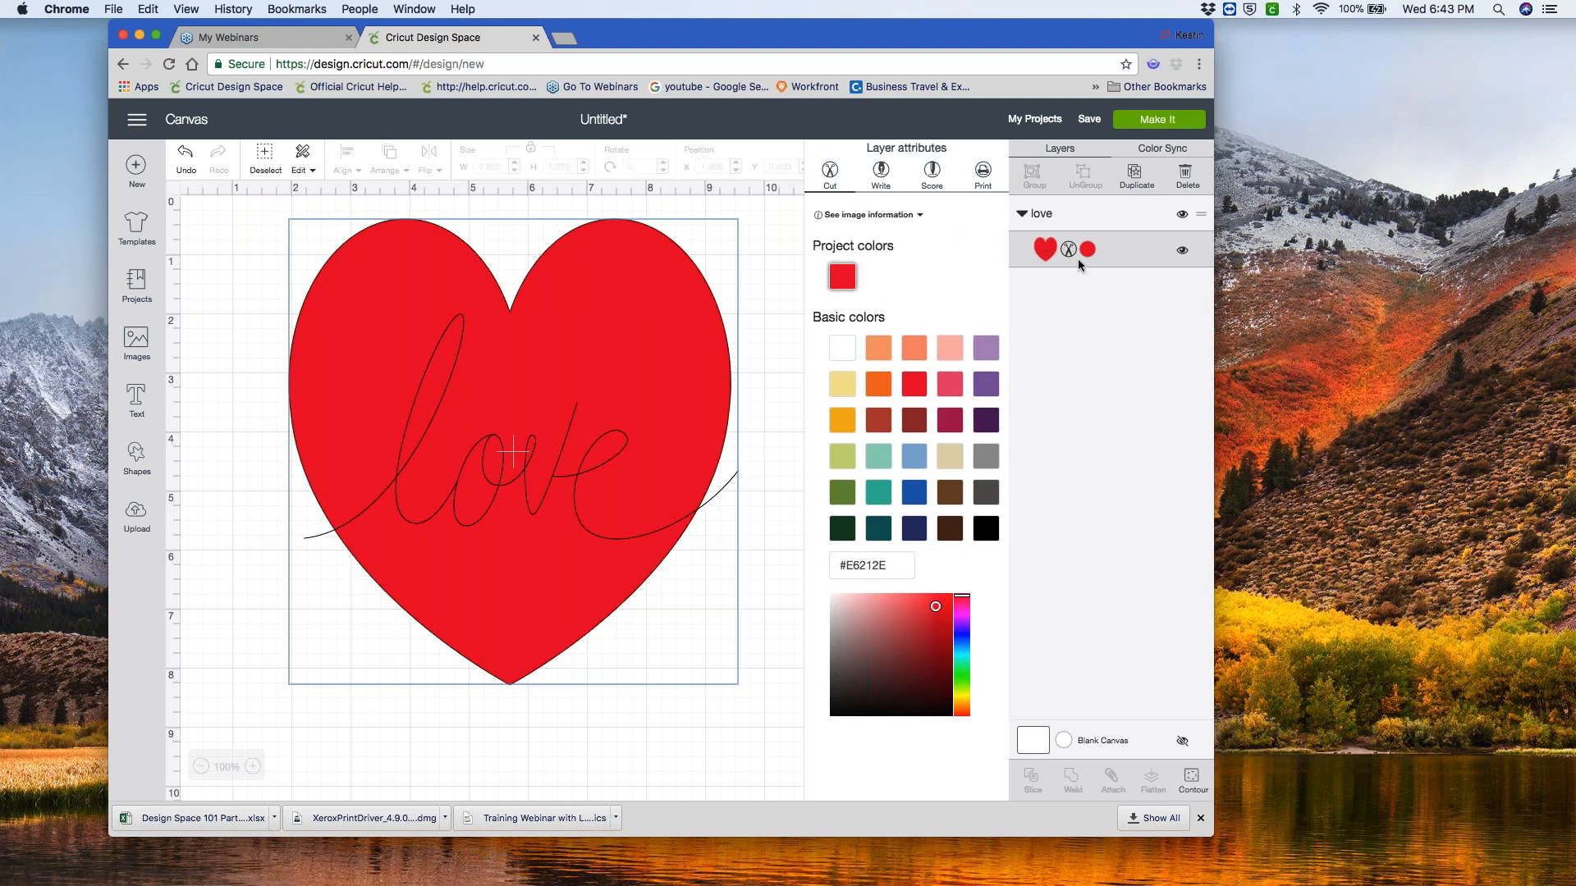
pyautogui.click(776, 269)
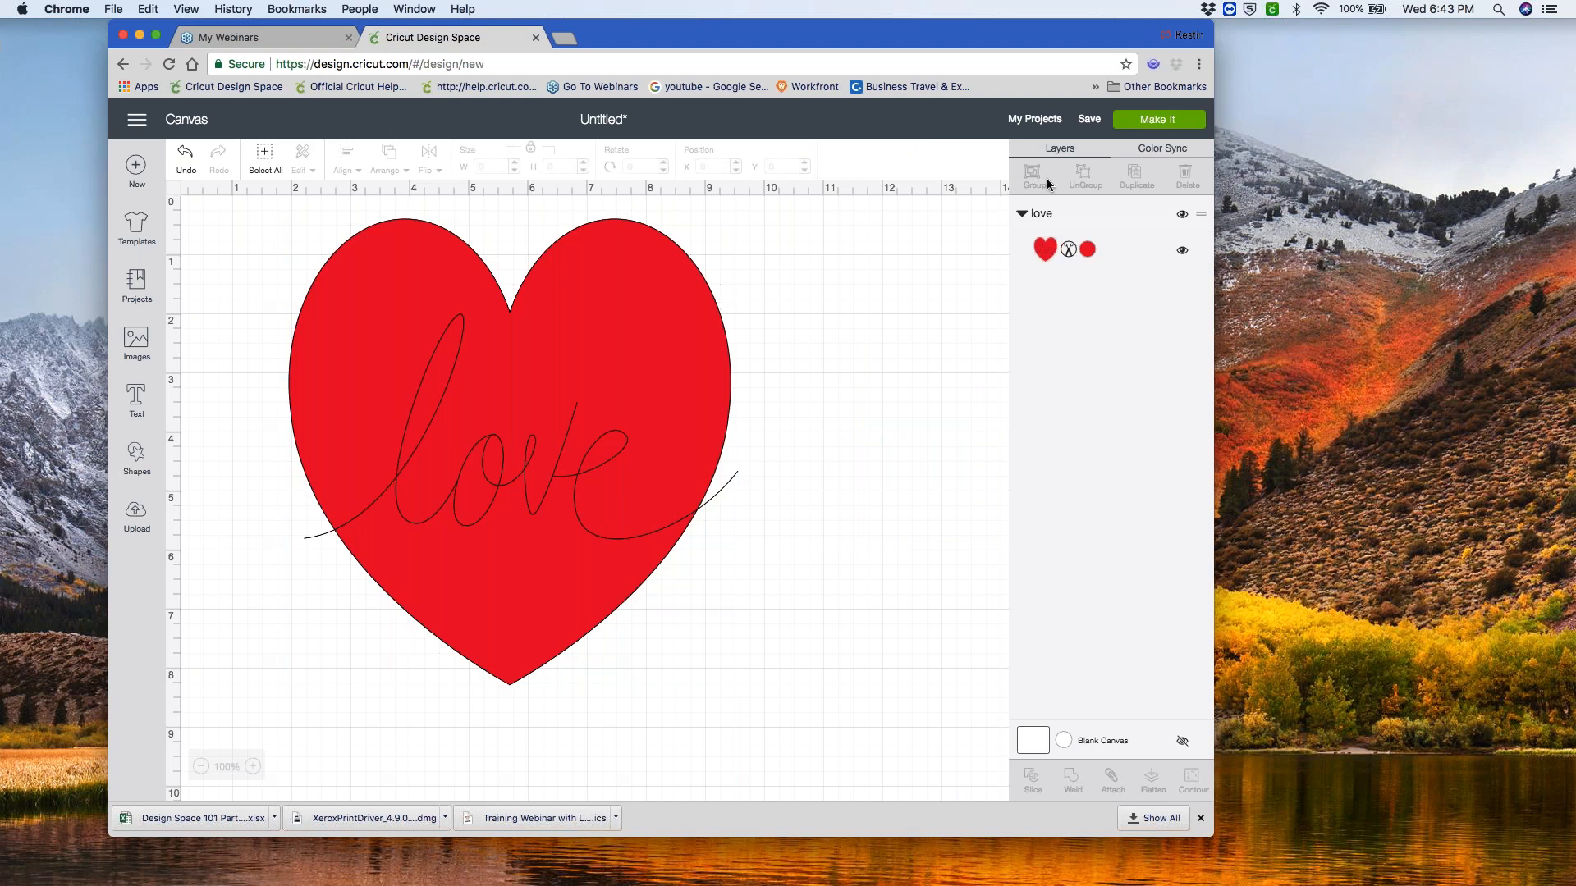
# - Preview the red heart on the cutting mat and return to the canvas without continuing
pyautogui.click(1157, 120)
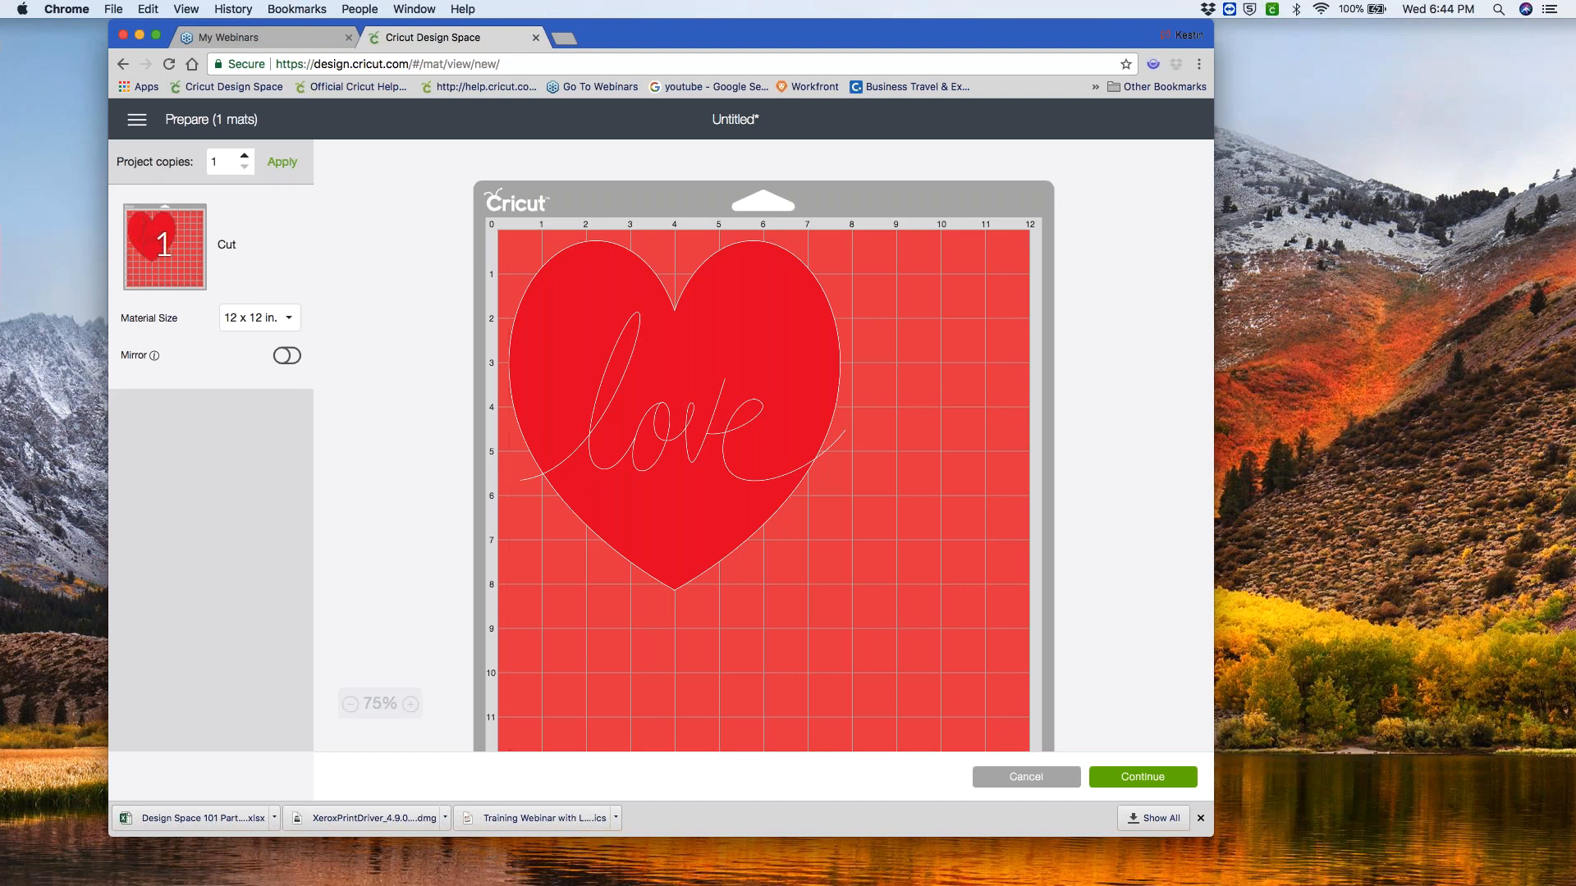
pyautogui.click(1025, 777)
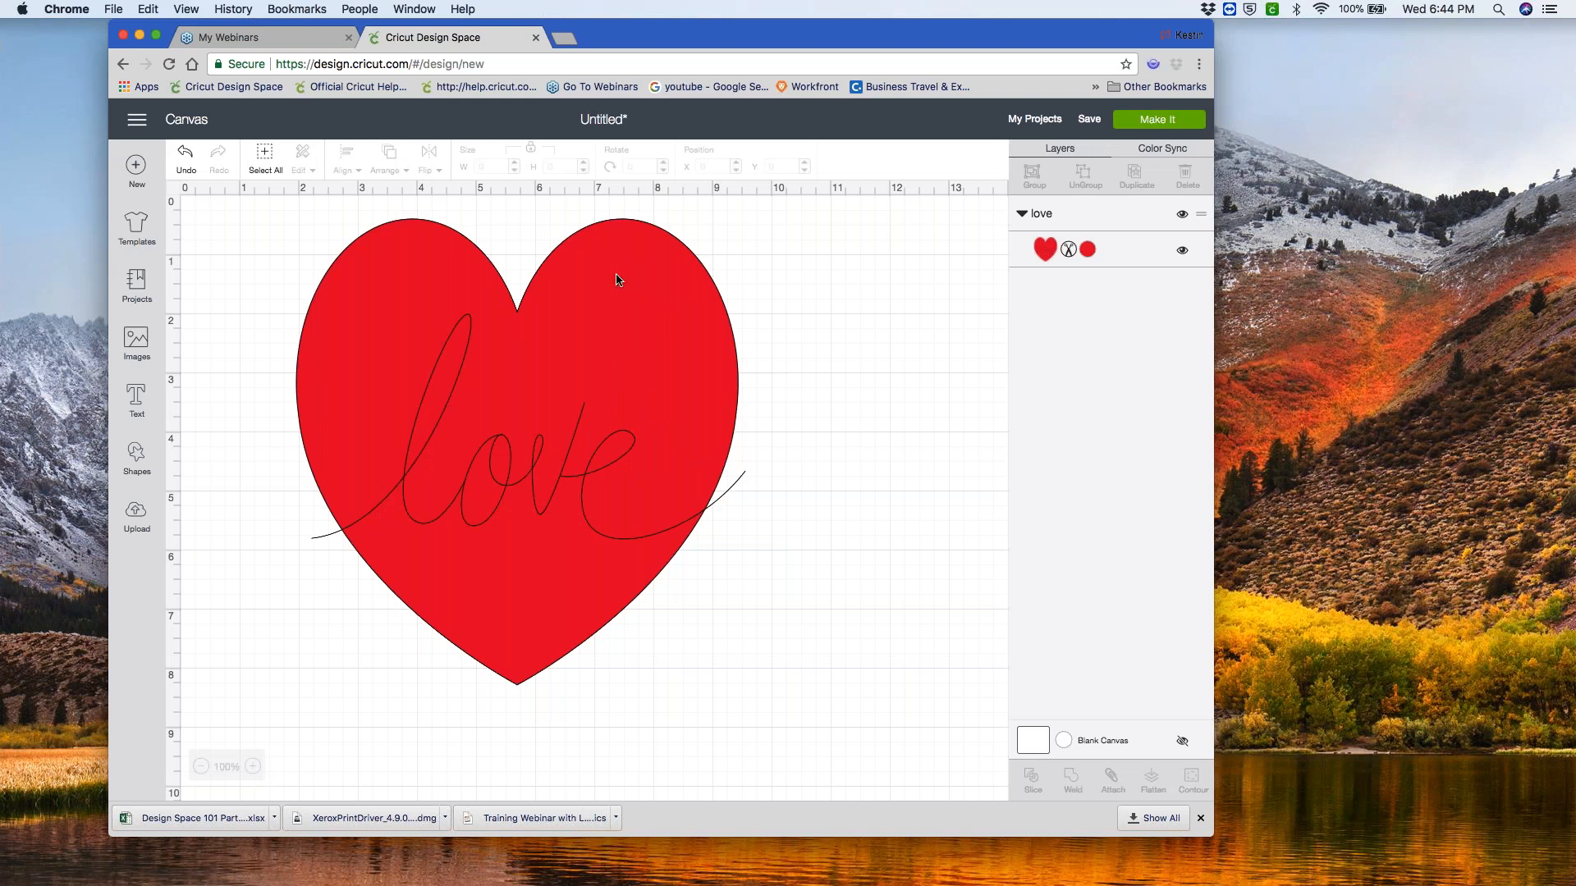
# - Select, deselect and reselect the red heart, and look at the Cut, Copy and Paste editing options
pyautogui.click(548, 279)
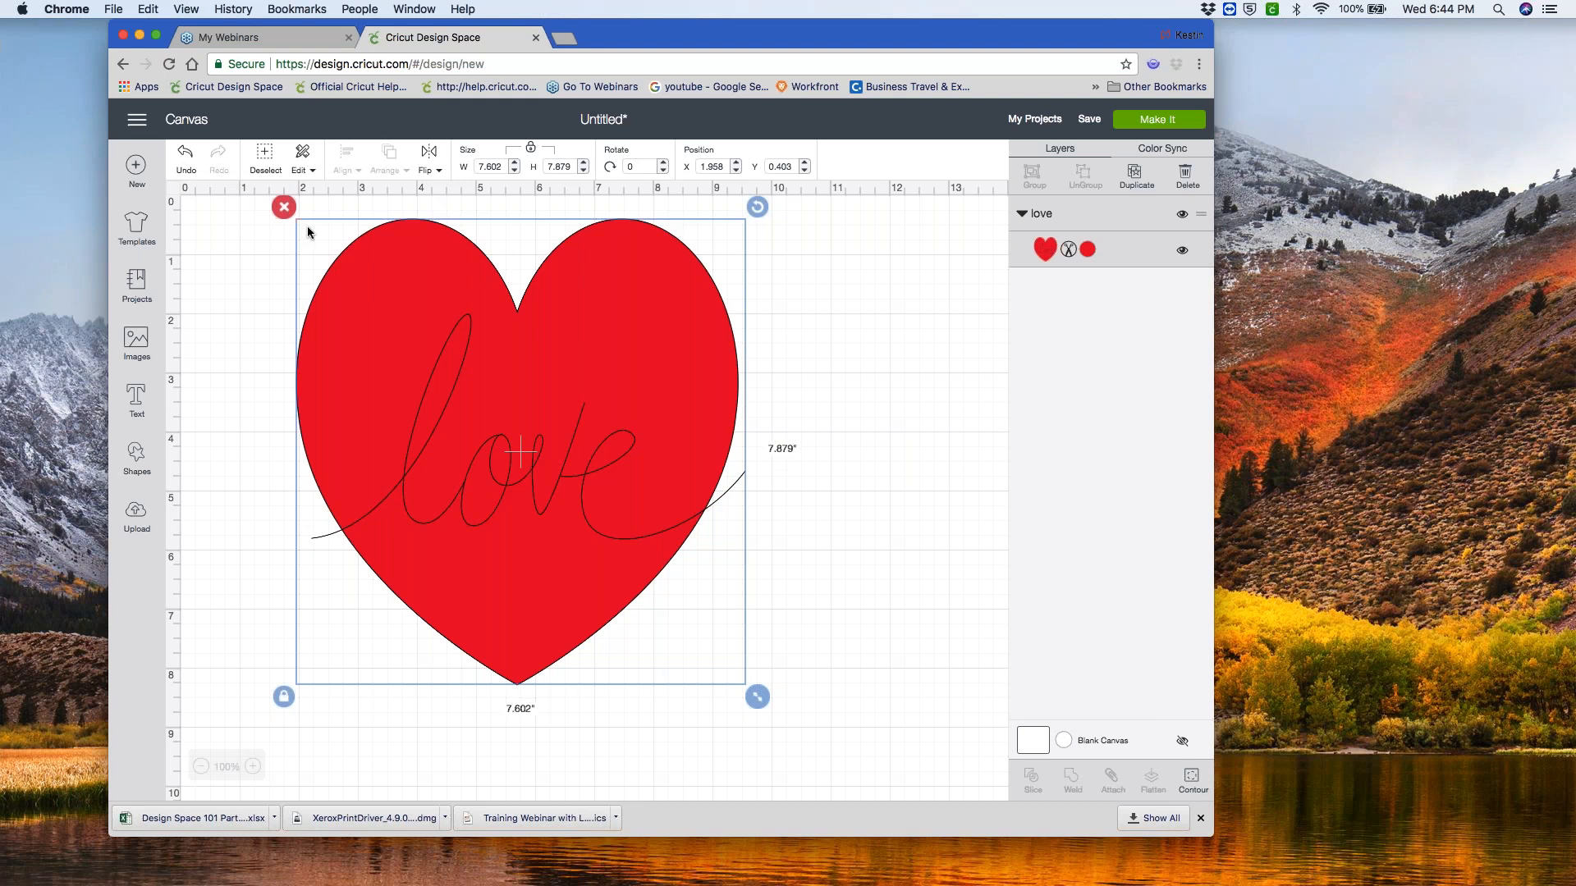
pyautogui.moveTo(173, 141)
pyautogui.mouseDown()
pyautogui.moveTo(194, 191)
pyautogui.moveTo(208, 174)
pyautogui.moveTo(170, 145)
pyautogui.mouseUp()
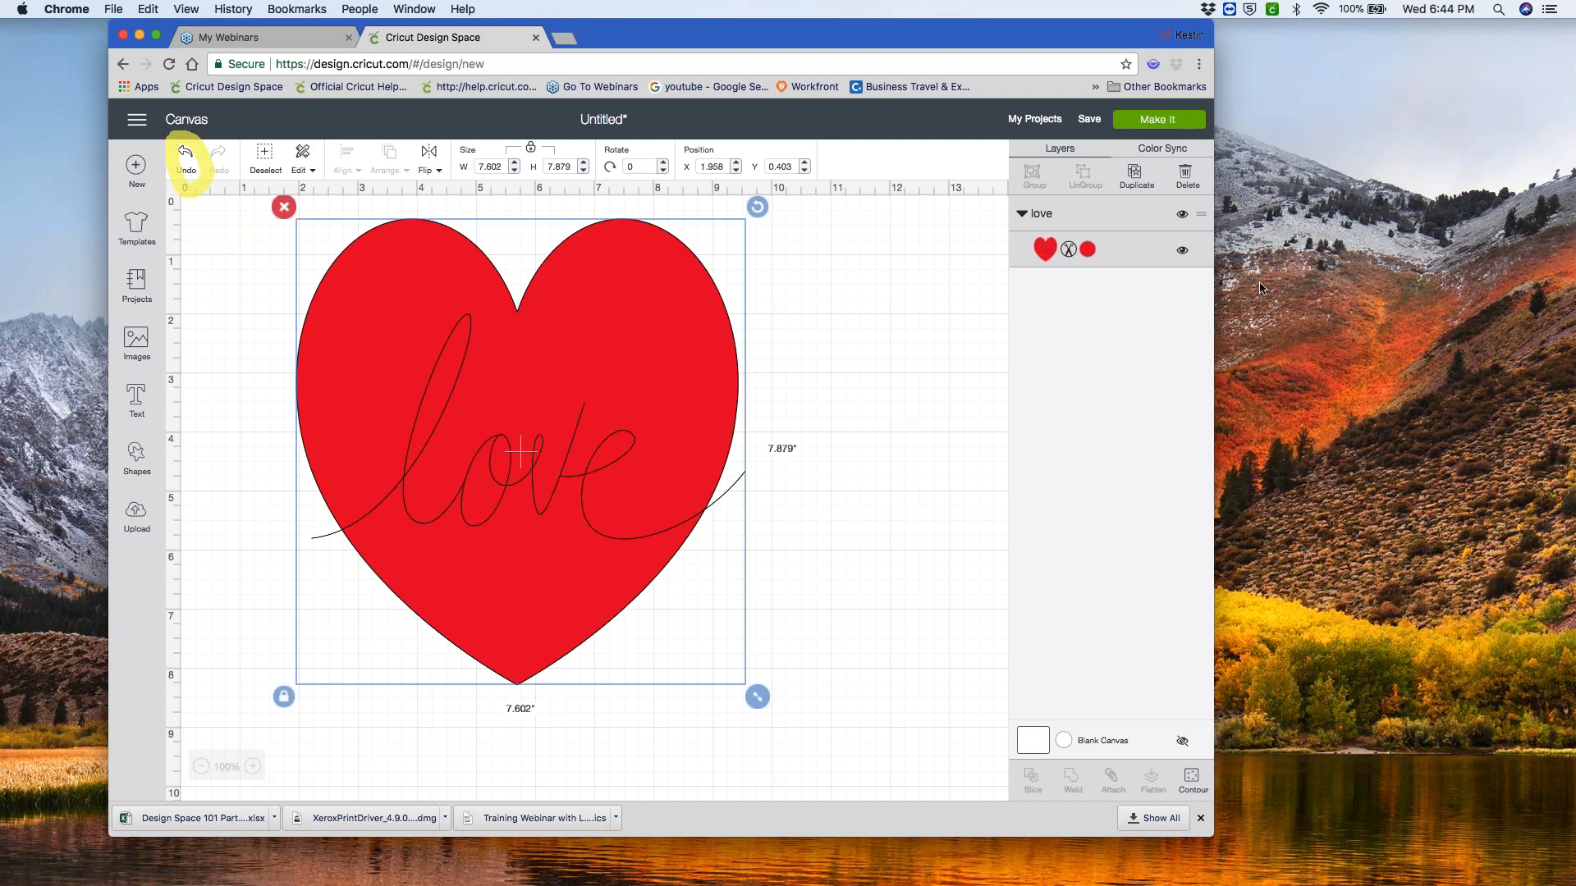
pyautogui.click(266, 156)
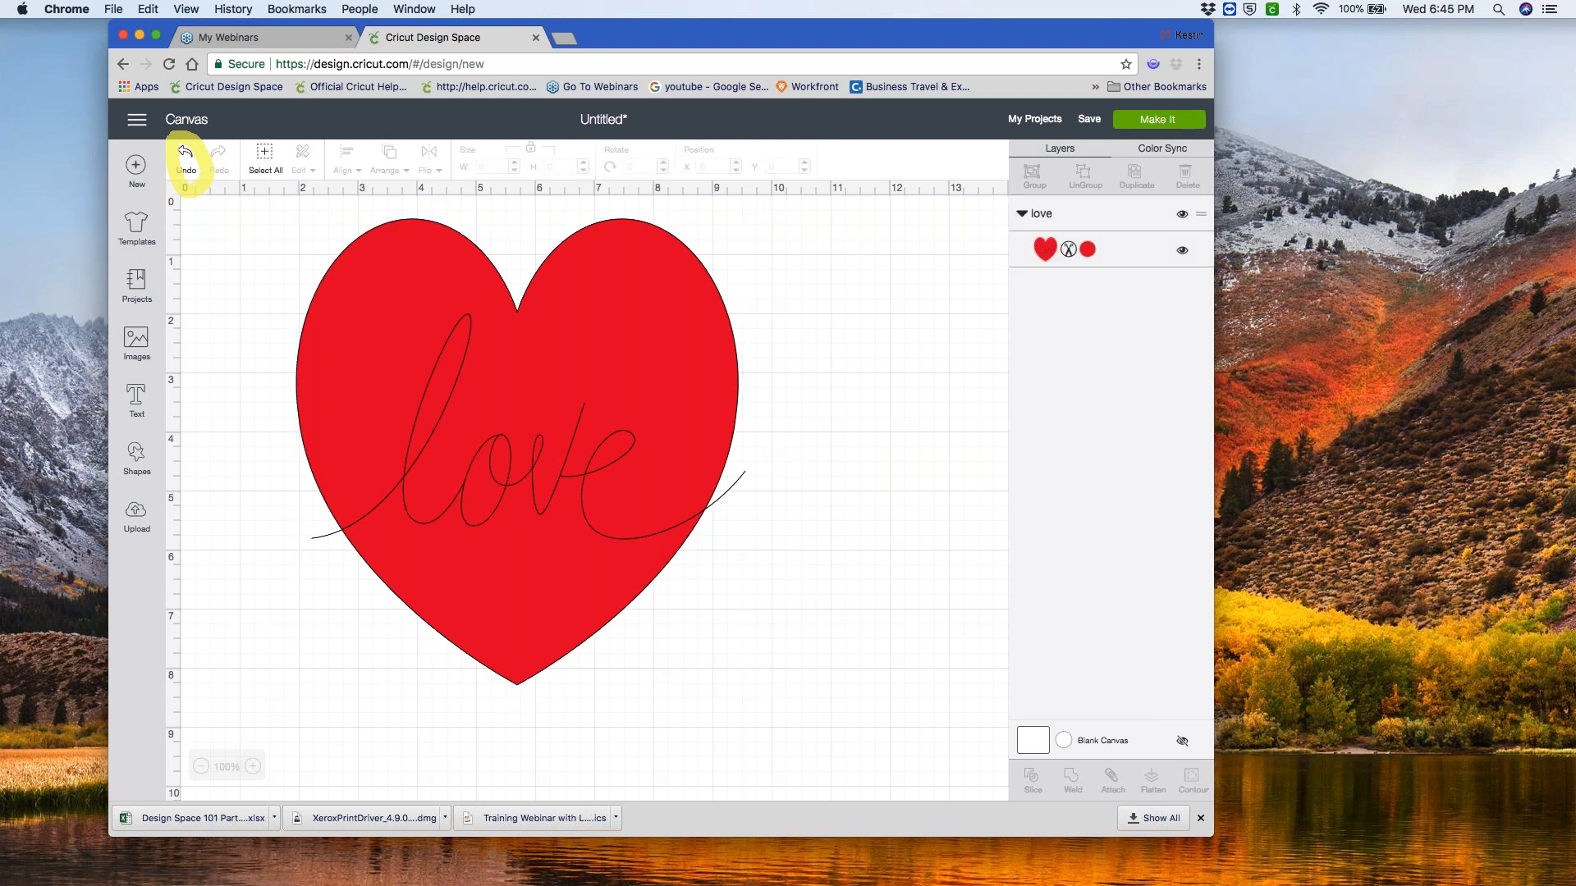
pyautogui.click(520, 451)
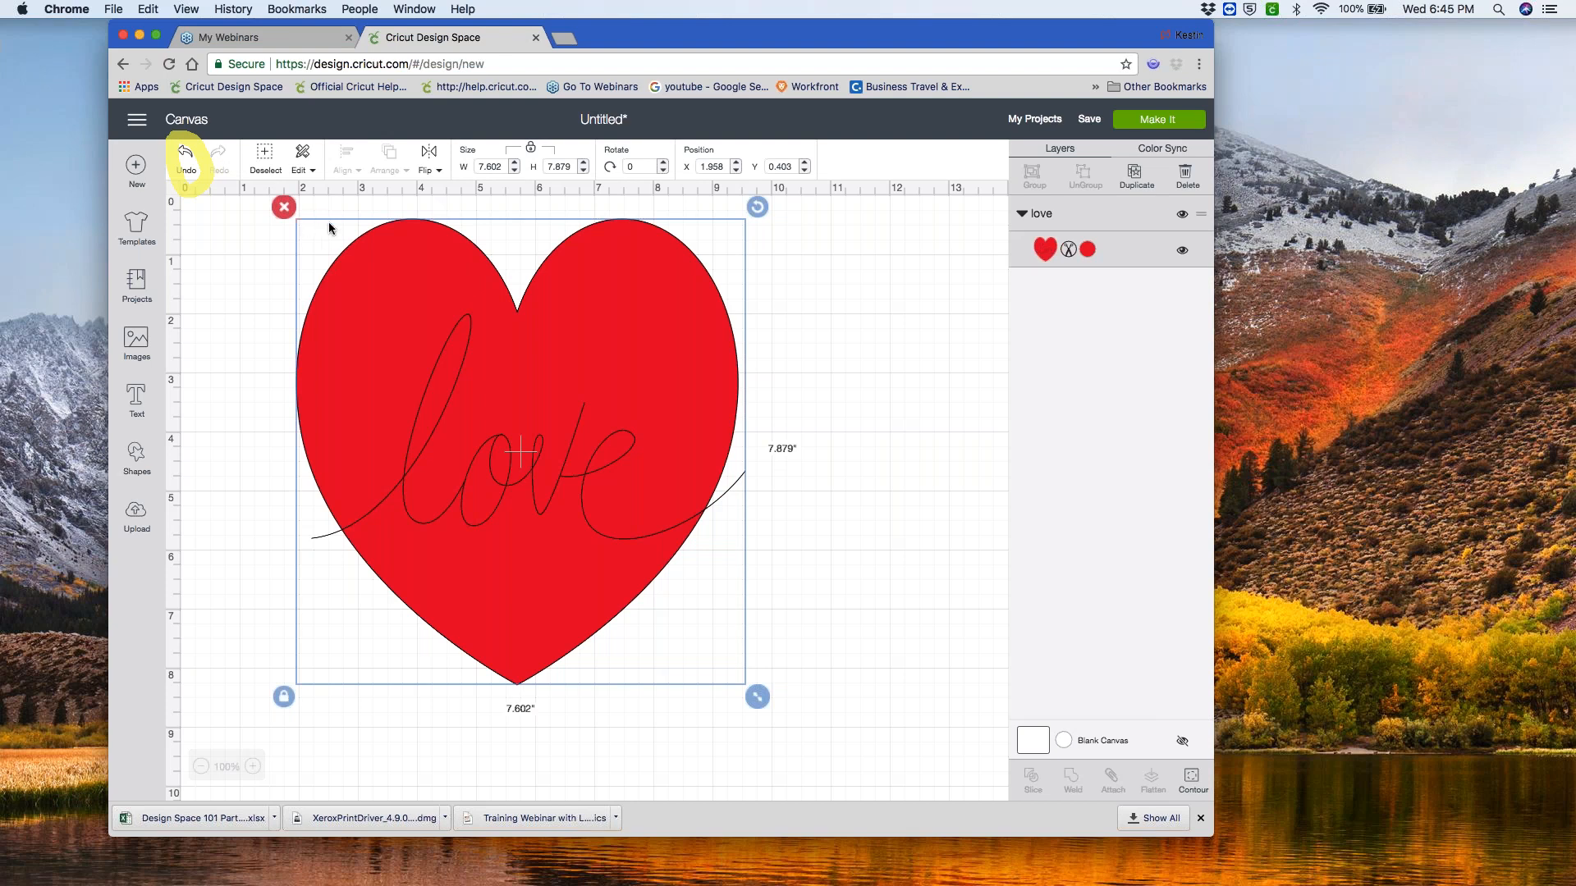
pyautogui.click(312, 169)
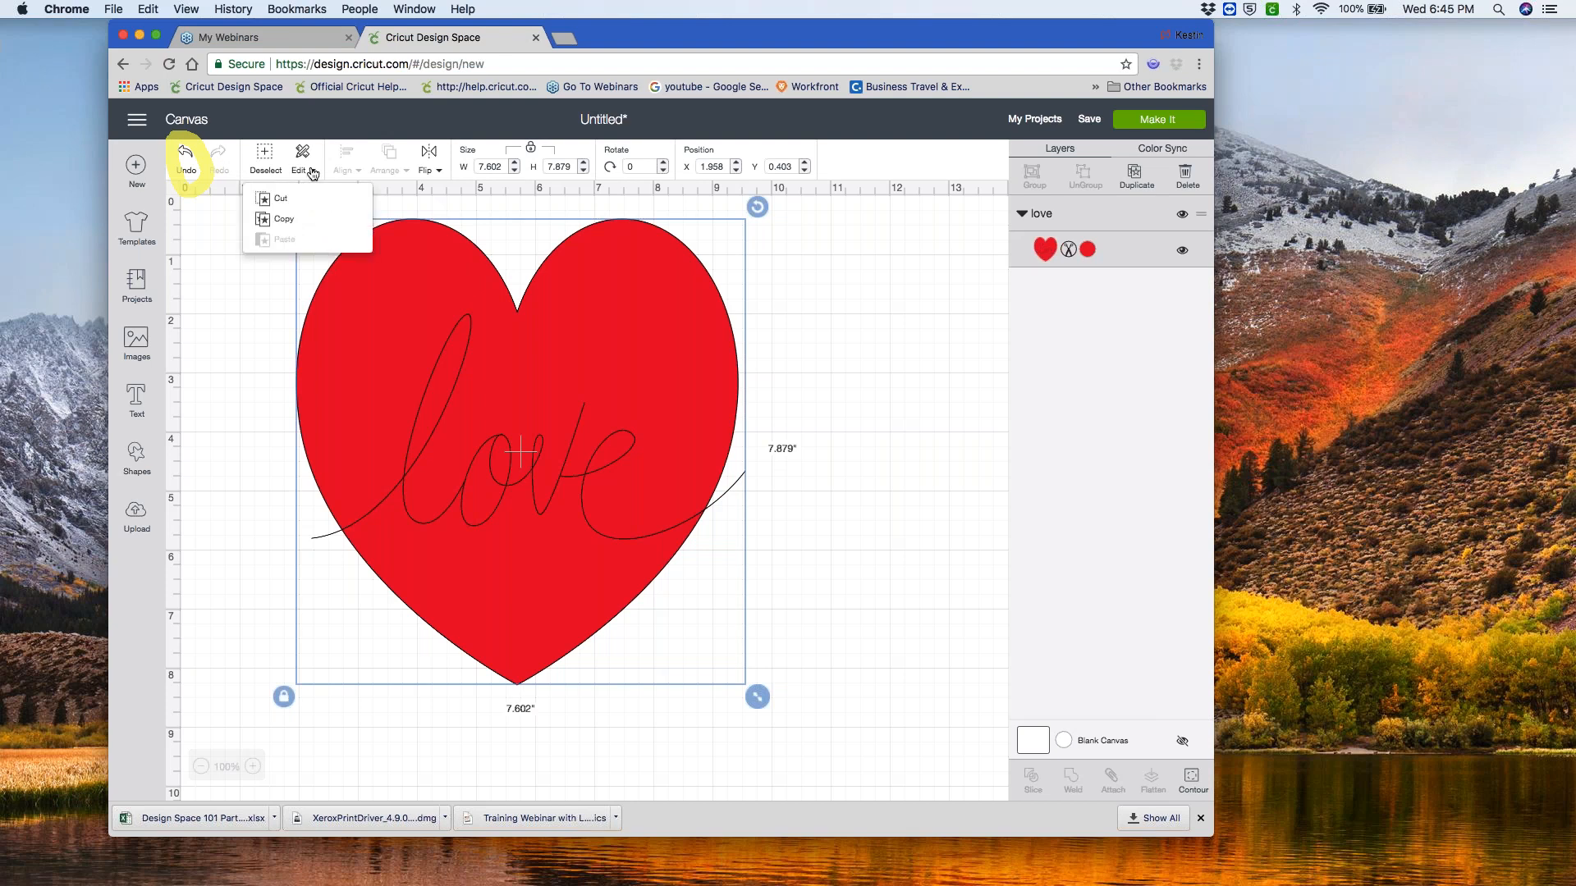
pyautogui.click(312, 169)
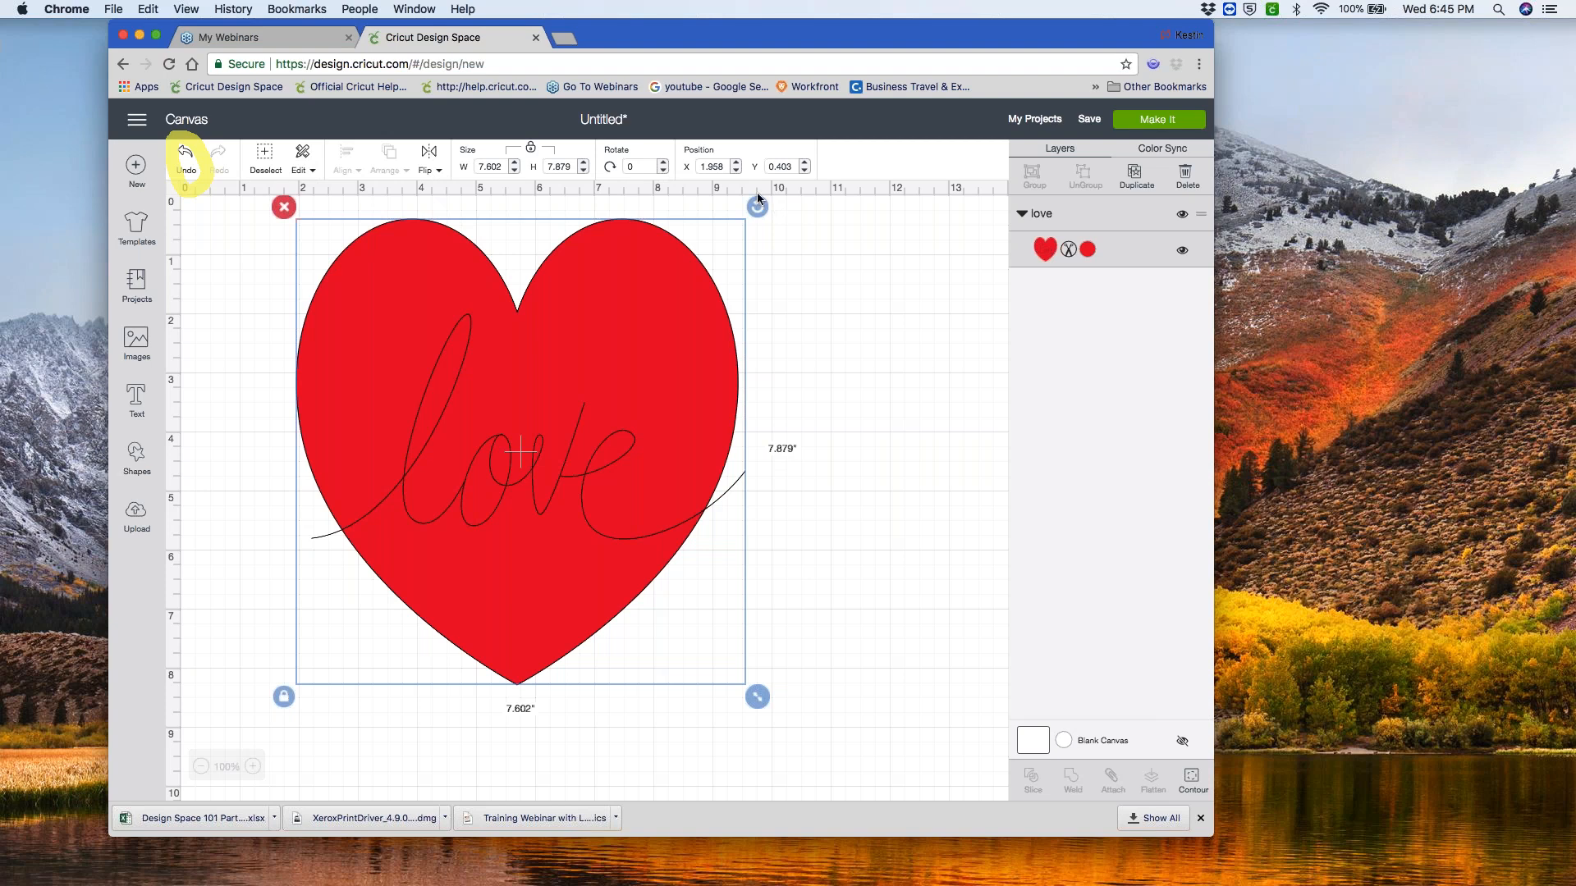
# - Rotate the red heart slightly to about 359 degrees and deselect it
pyautogui.moveTo(757, 207); pyautogui.dragTo(580, 394)
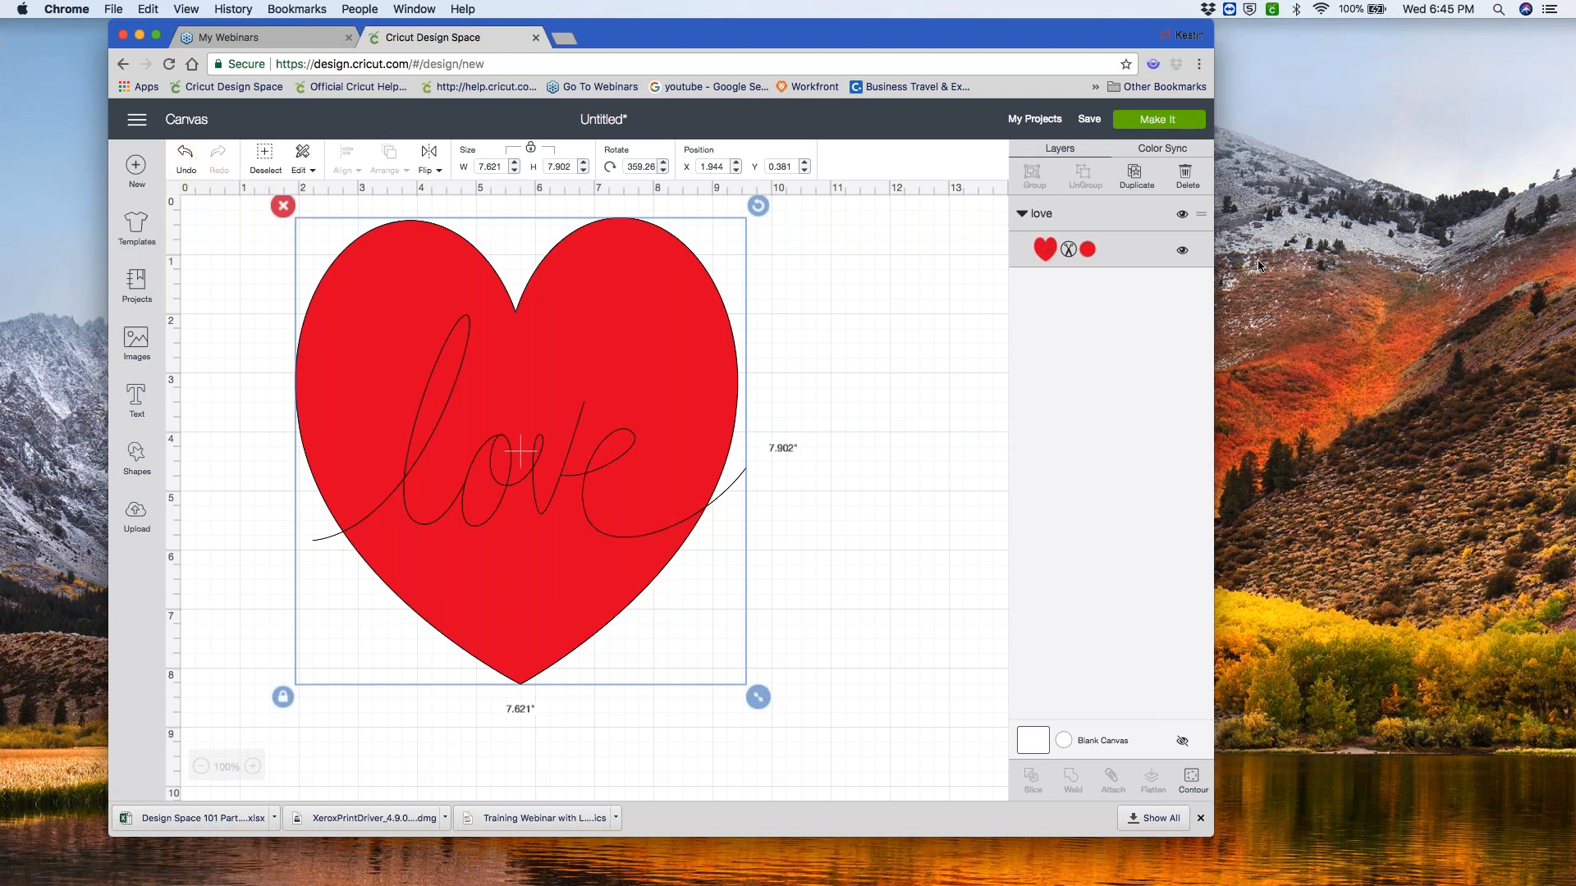
pyautogui.click(901, 456)
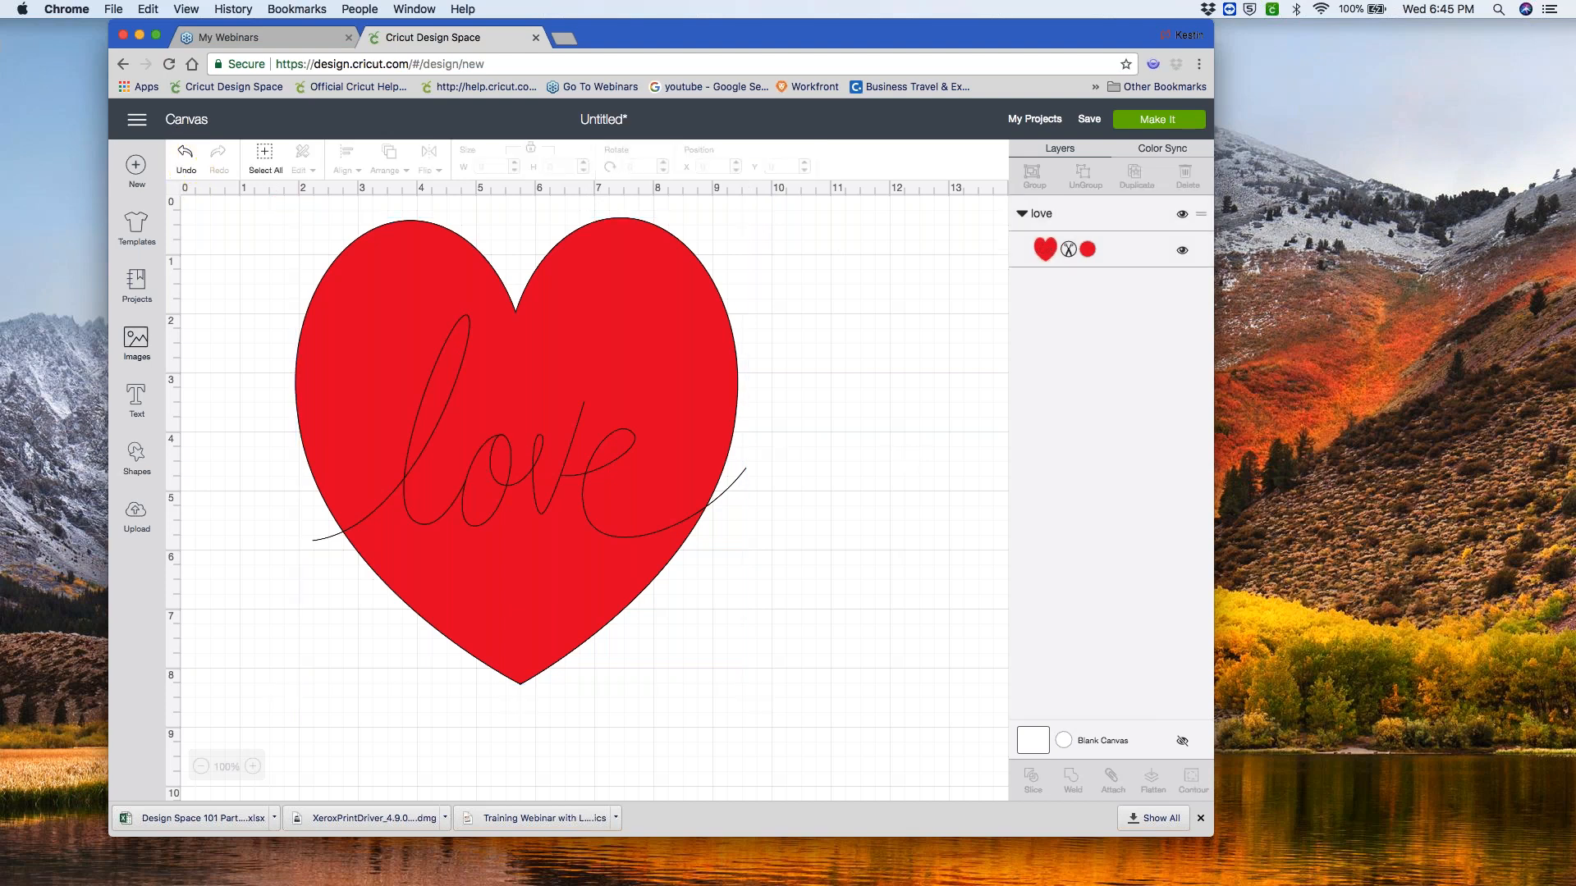
# - Shrink the red heart to about 3.3 inches wide and move it to about X 9.6, Y 5.7 on the canvas
pyautogui.click(378, 325)
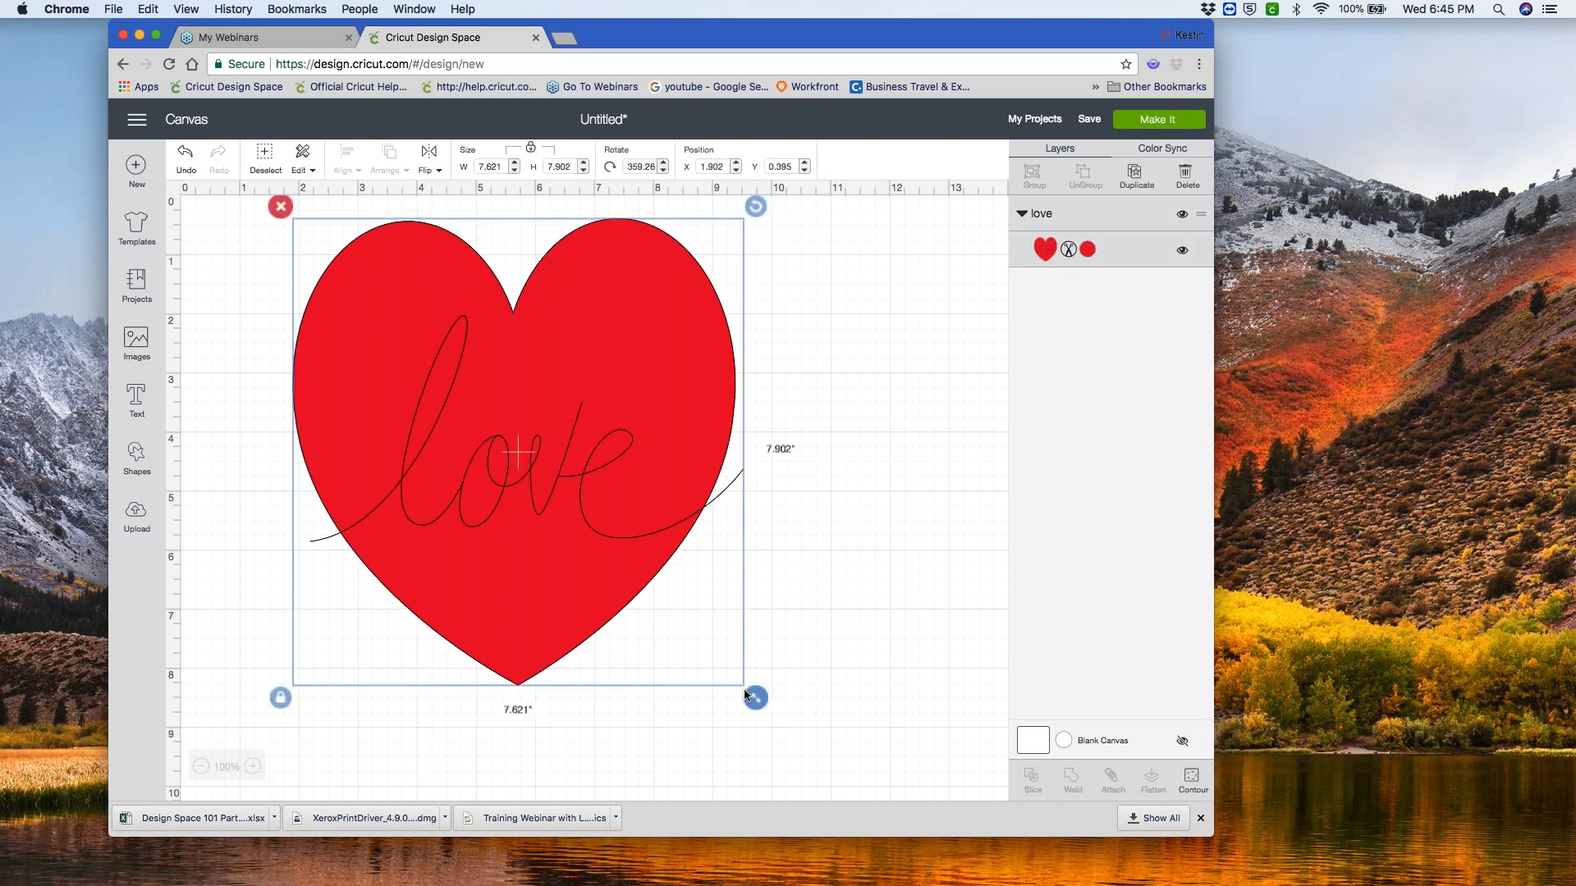
pyautogui.moveTo(747, 695); pyautogui.dragTo(489, 428)
pyautogui.moveTo(404, 293); pyautogui.dragTo(869, 623)
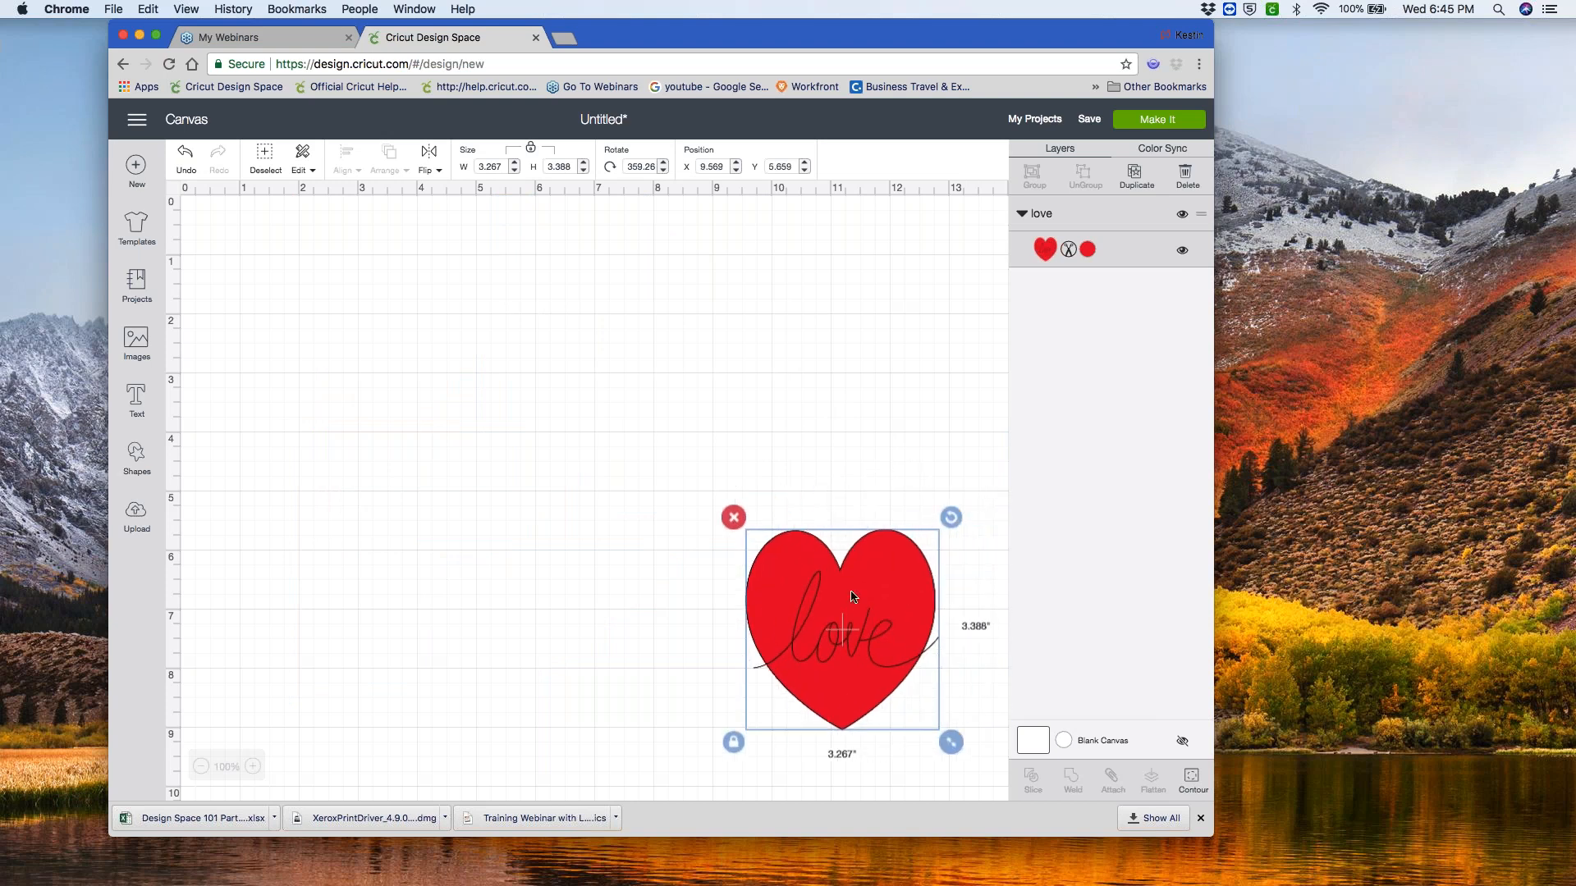
# - Add a text object reading "Be Mine" on two lines
pyautogui.click(140, 393)
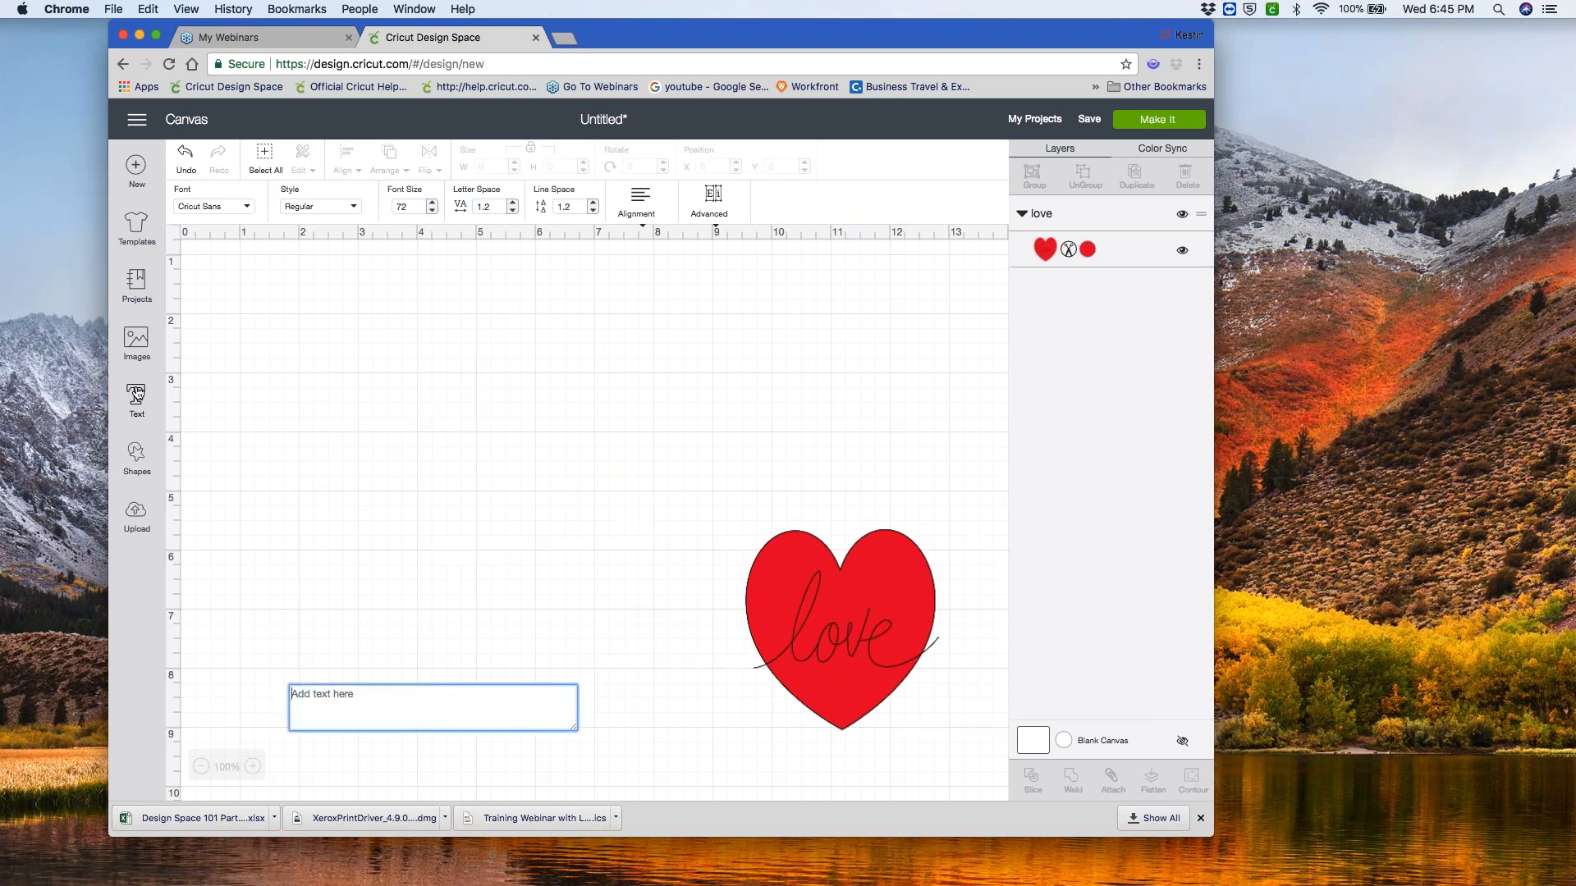
pyautogui.click(292, 419)
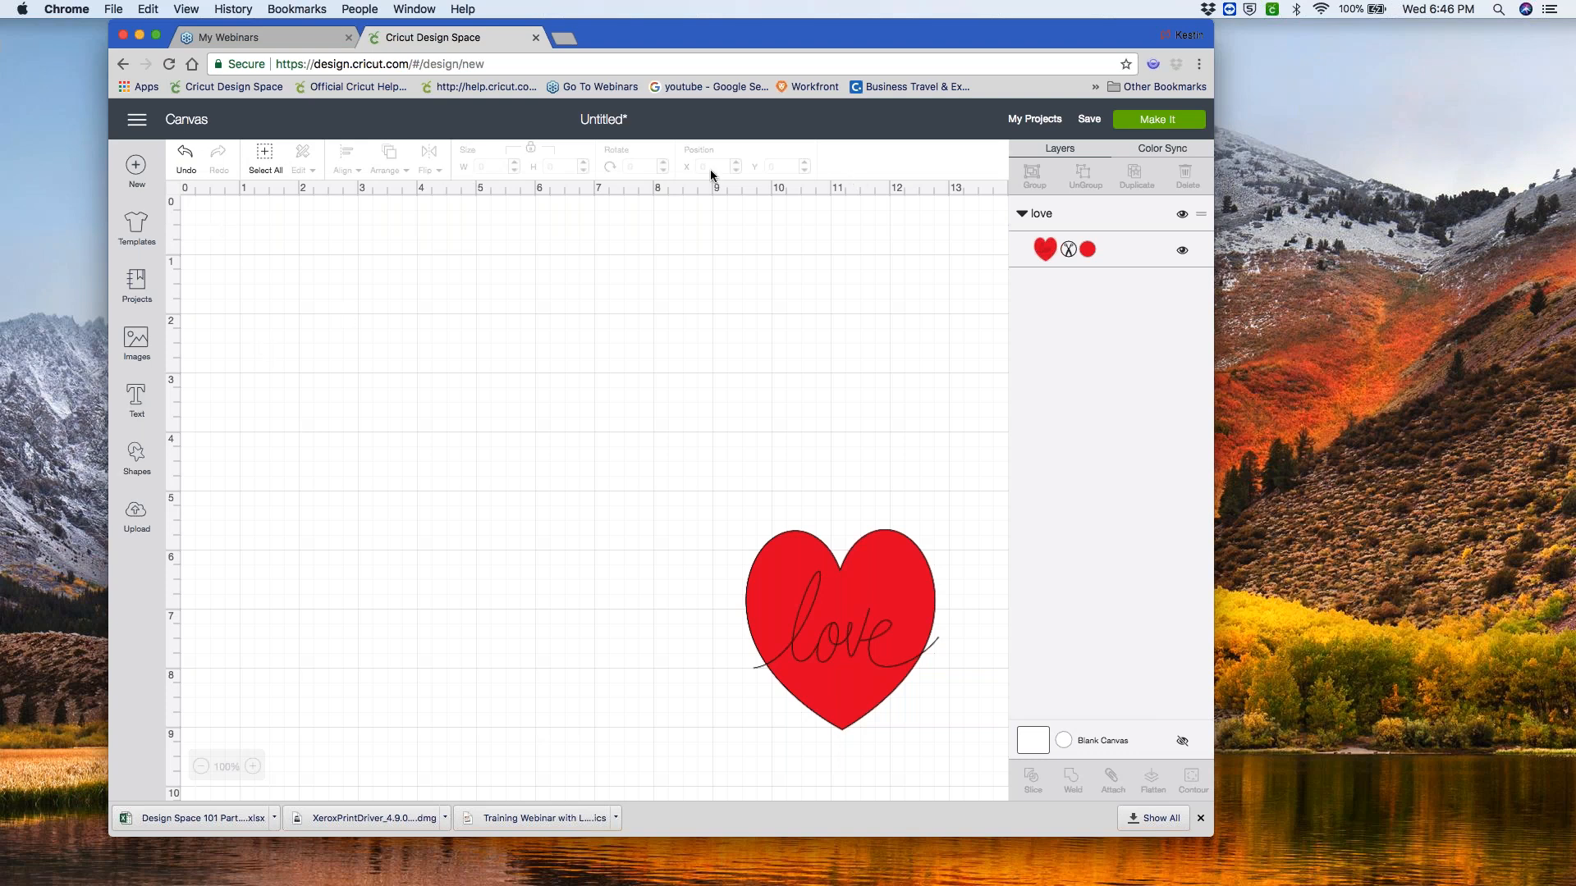
pyautogui.click(137, 397)
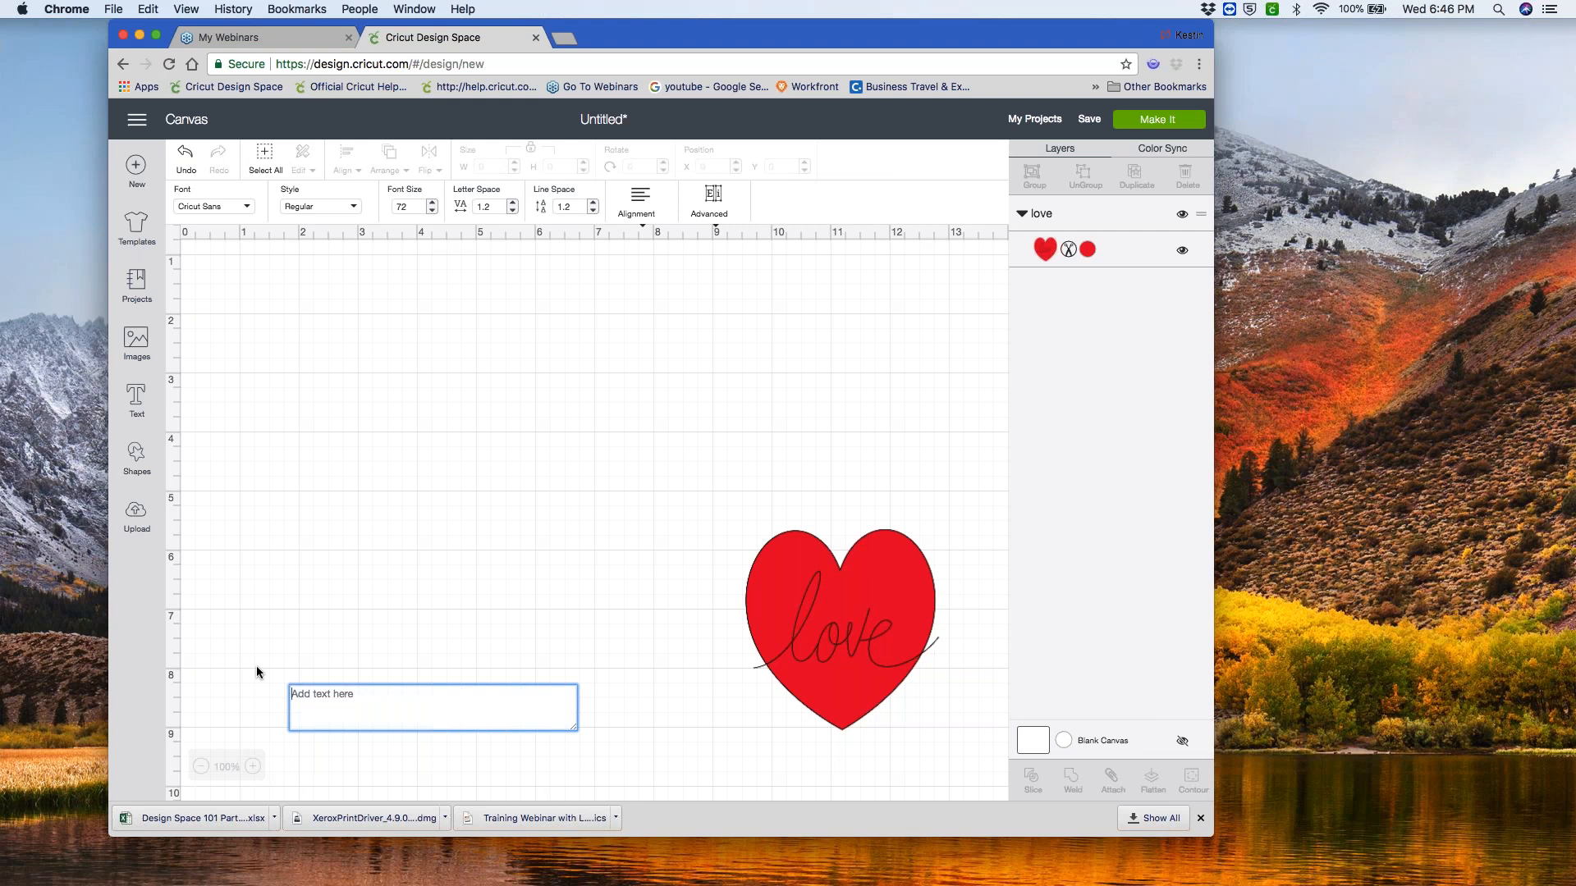
pyautogui.write('Be')
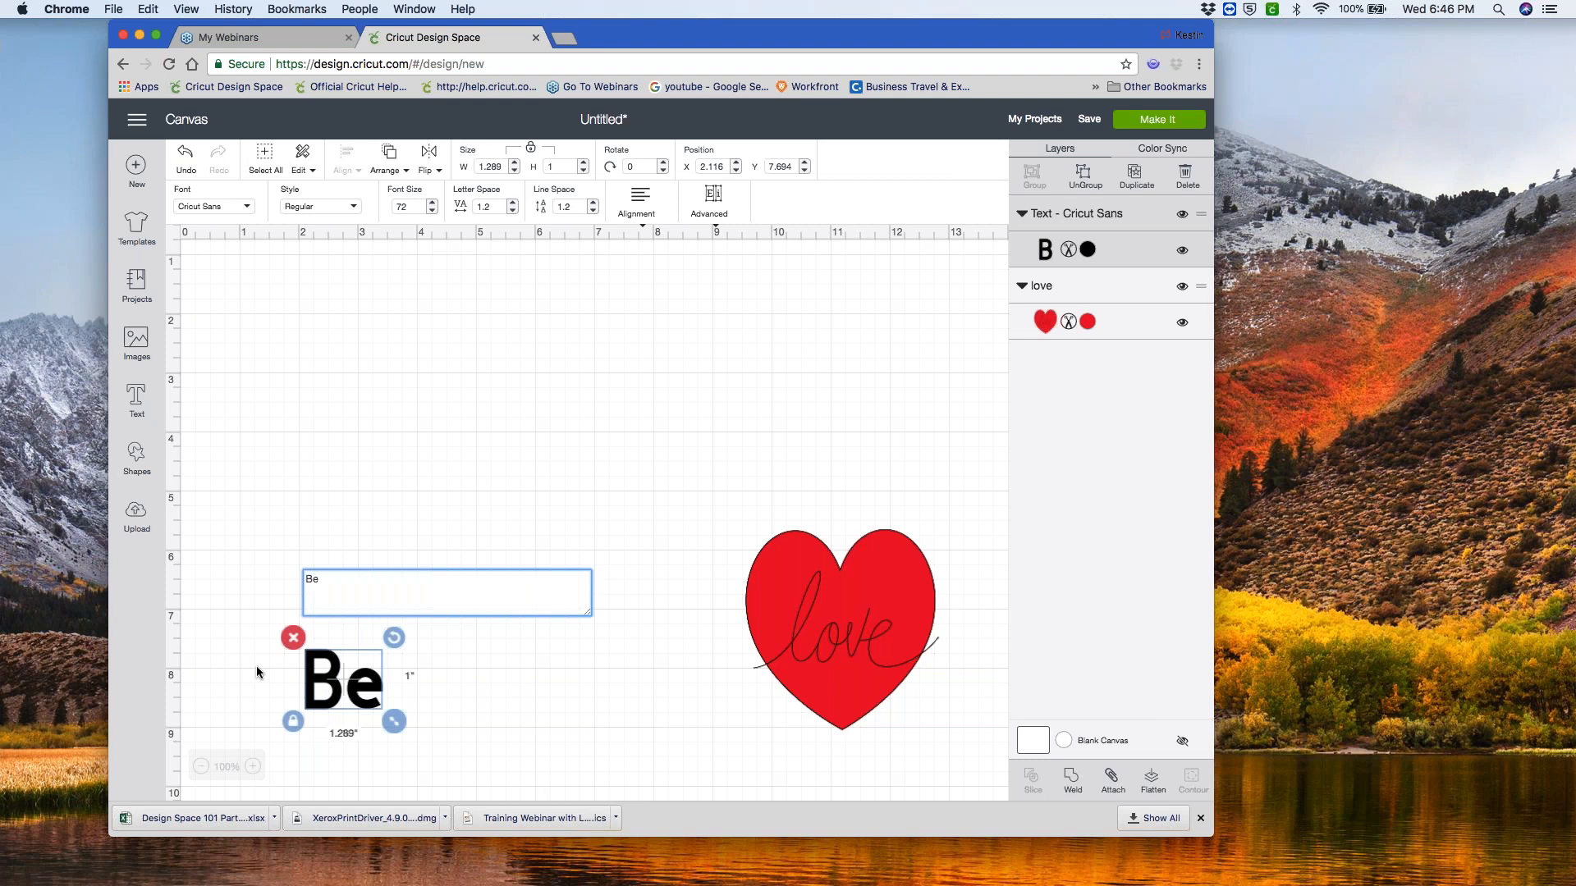
pyautogui.write('Mine')
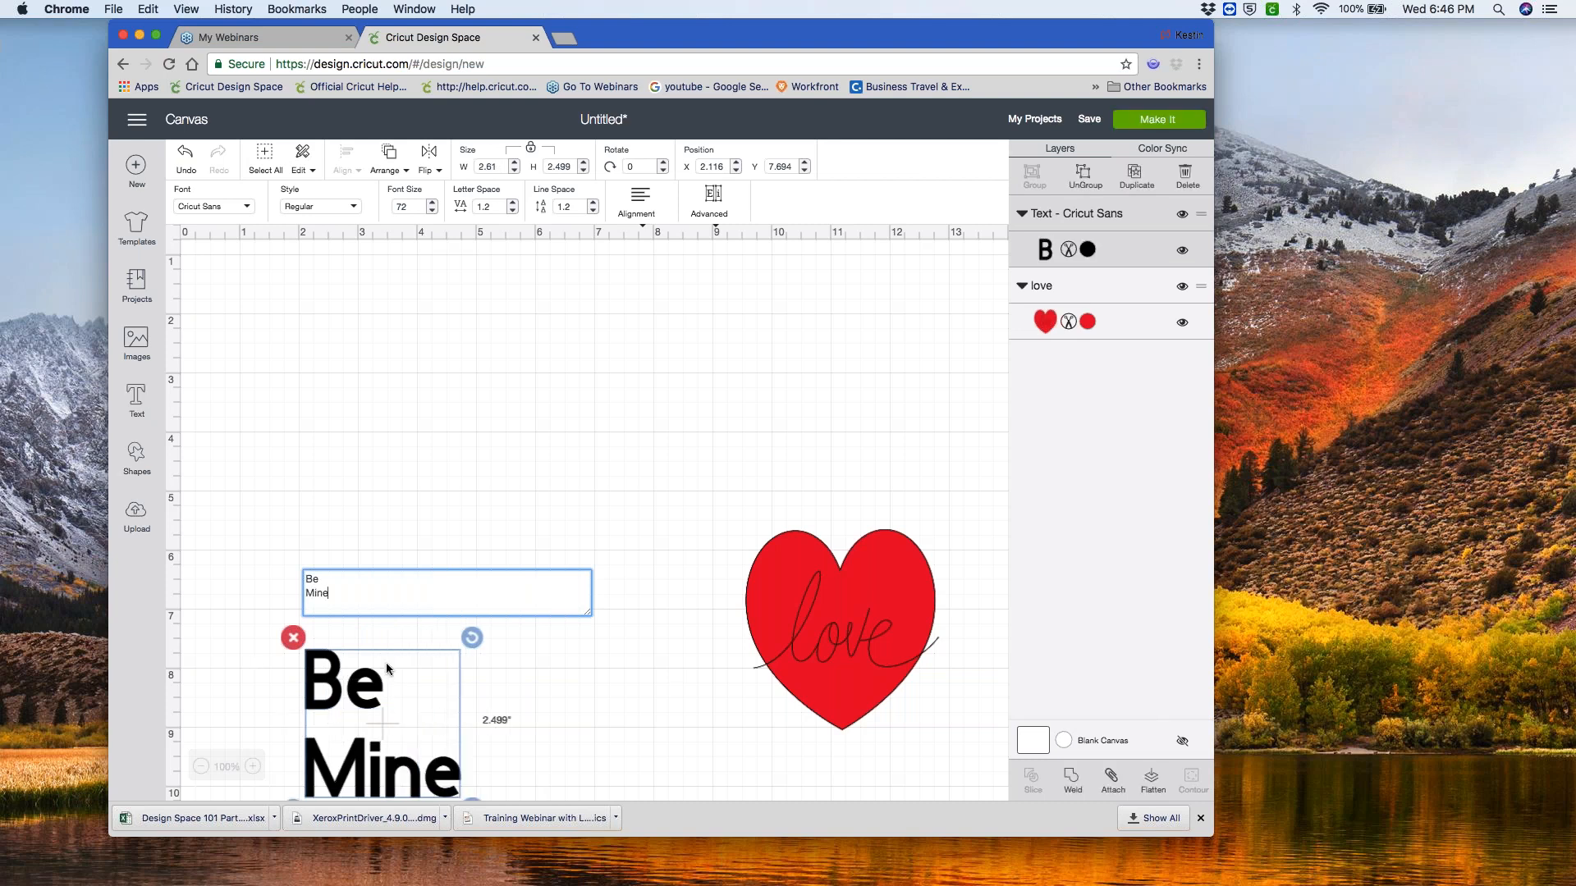
# - Move the Be Mine text to about X 1.6, Y 1.3 and enlarge it to about 3.9 inches wide
pyautogui.click(435, 529)
pyautogui.moveTo(363, 683); pyautogui.dragTo(328, 345)
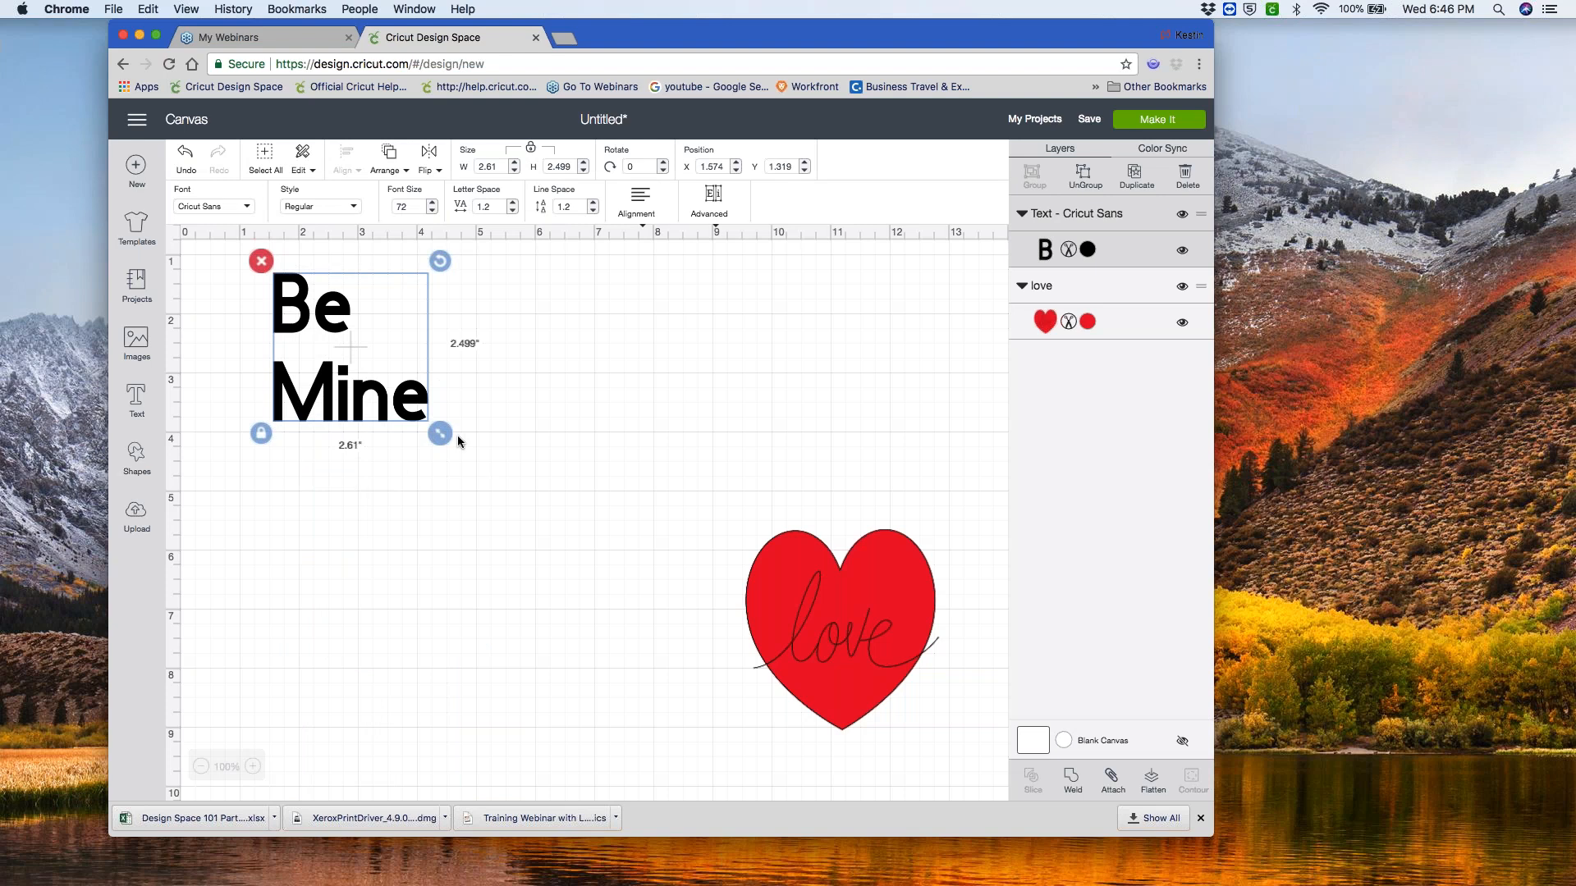
pyautogui.moveTo(445, 436); pyautogui.dragTo(530, 512)
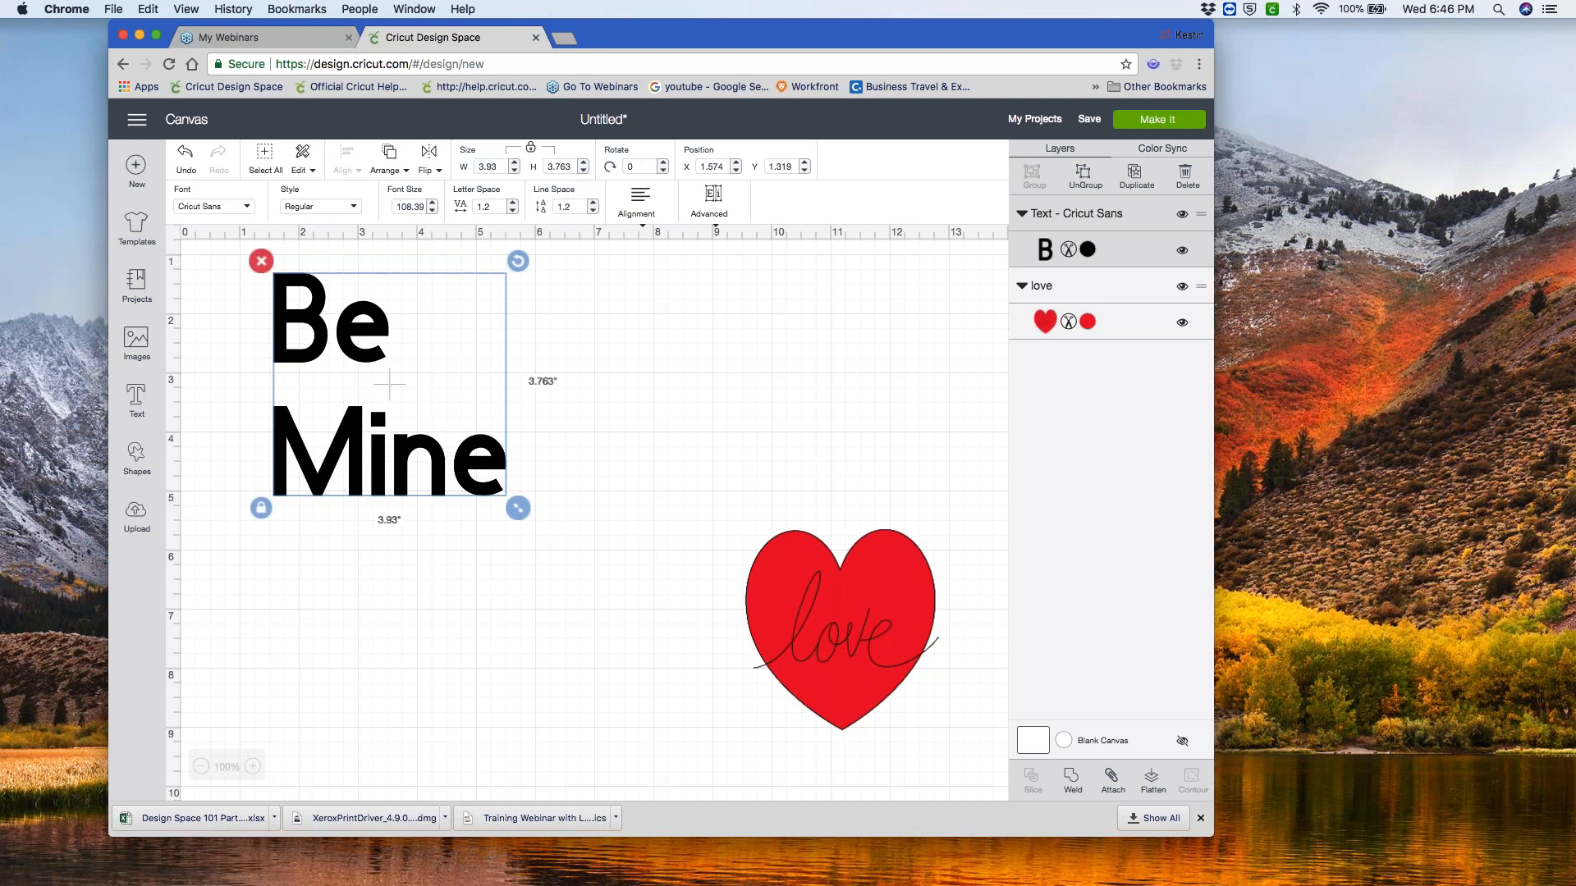
# - Change the Be Mine text's font to Anna's Fancy Lettering - Hannah
pyautogui.click(247, 215)
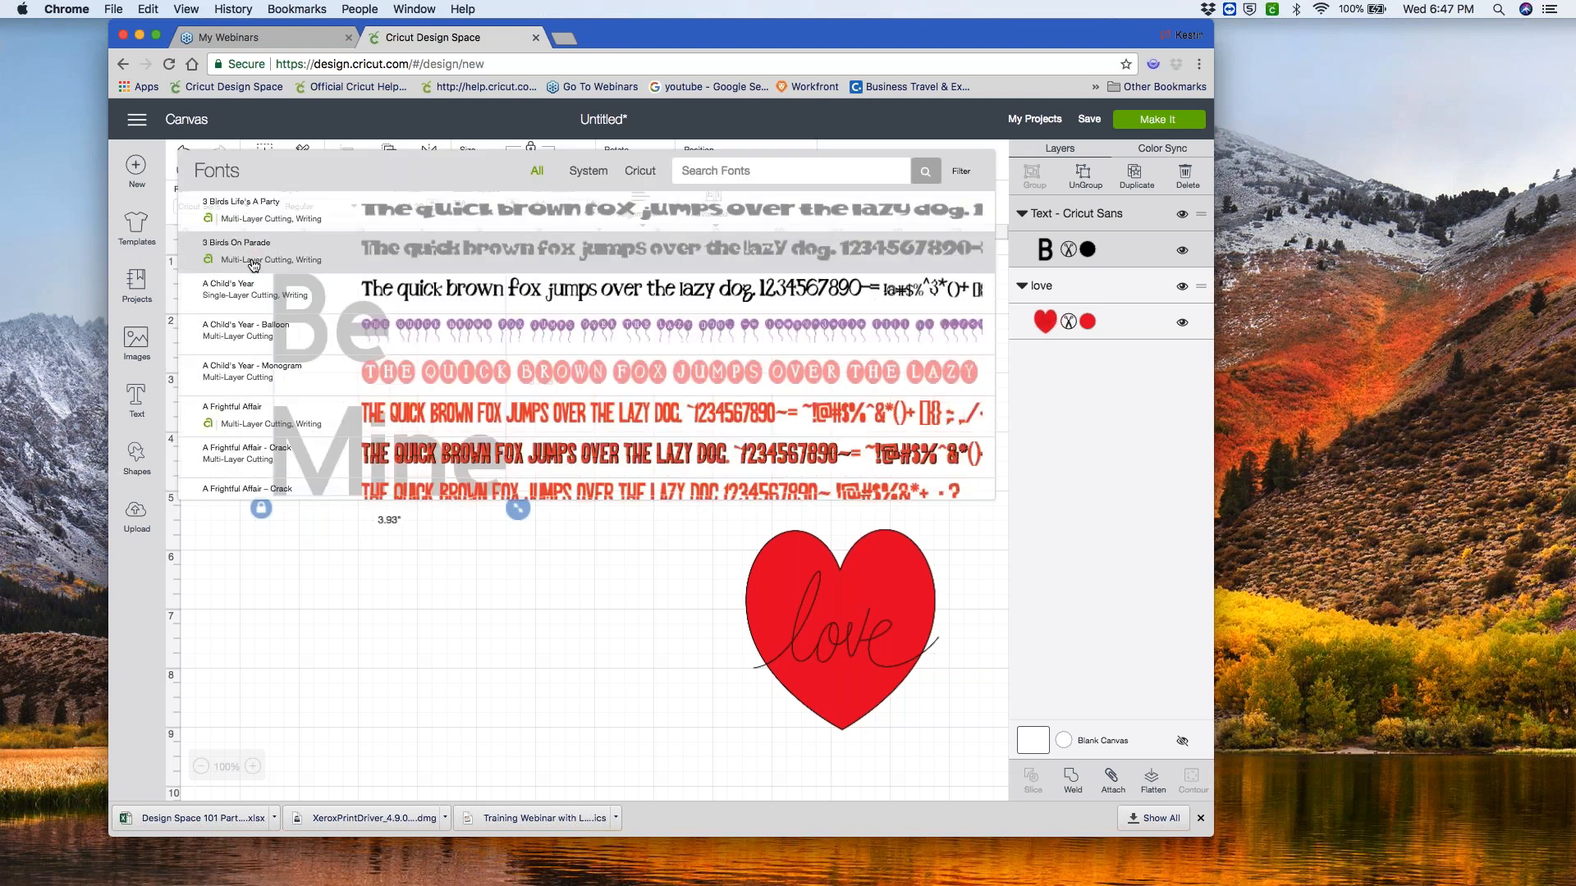
pyautogui.scroll(-3, 256, 397)
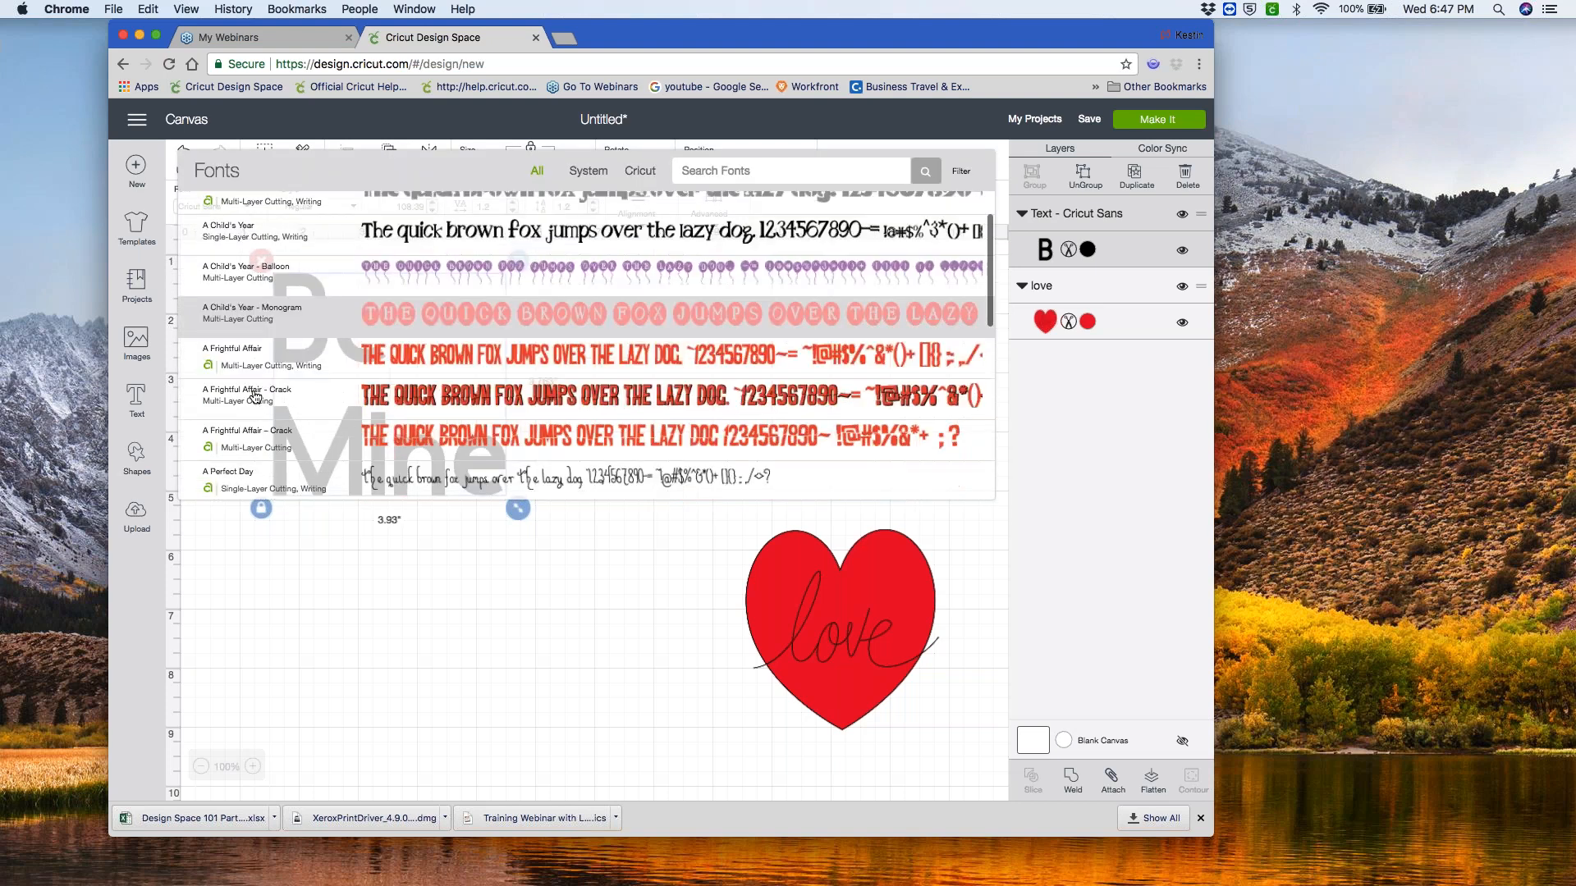
pyautogui.scroll(-6, 389, 342)
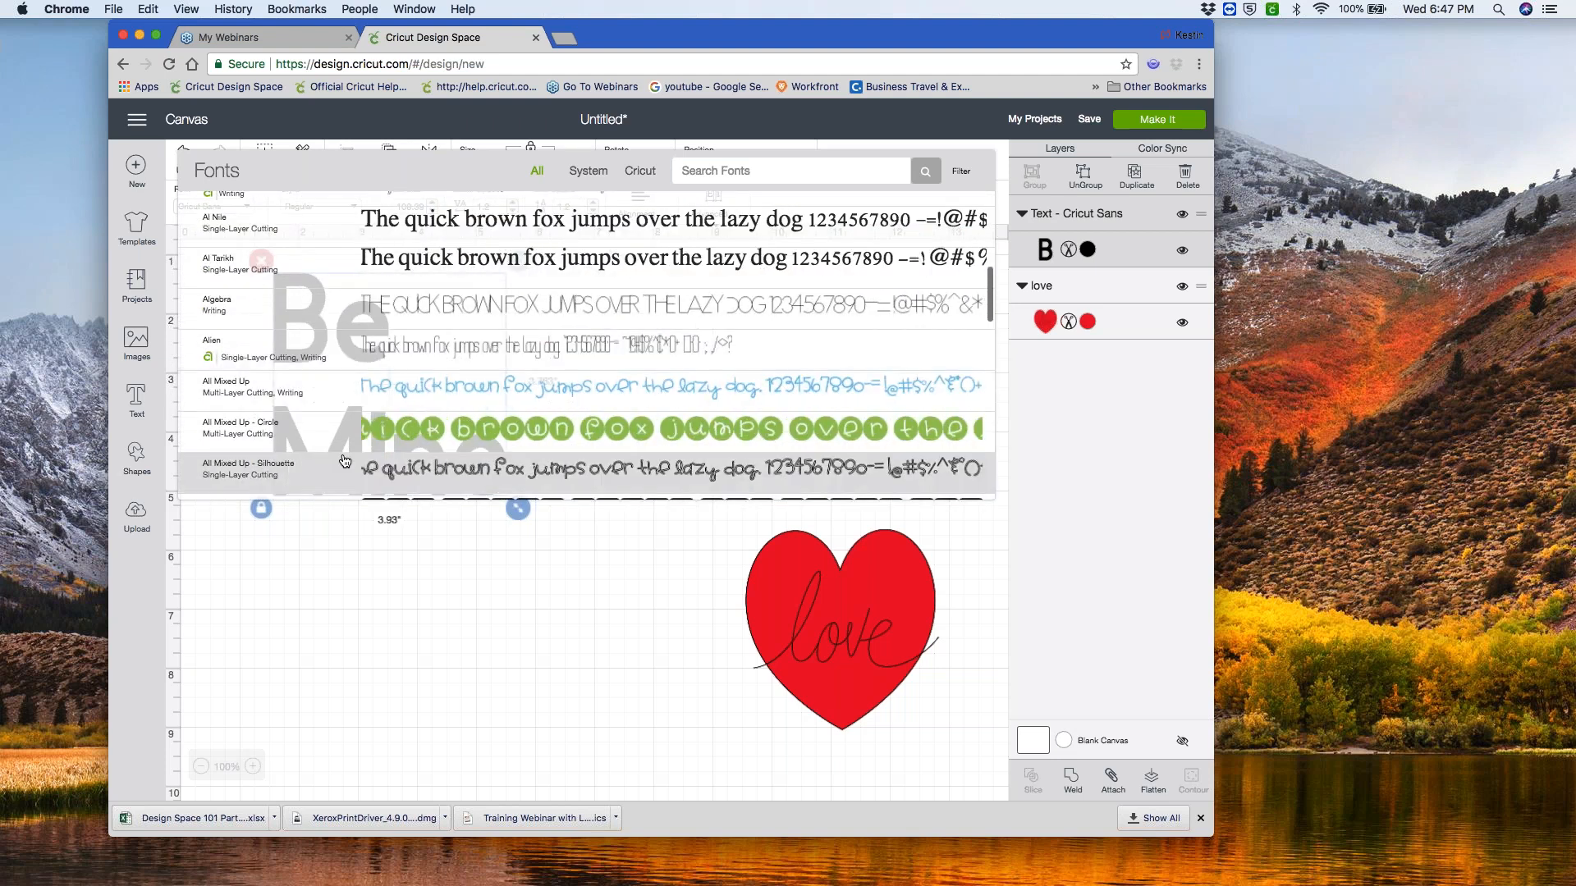
pyautogui.scroll(-10, 259, 454)
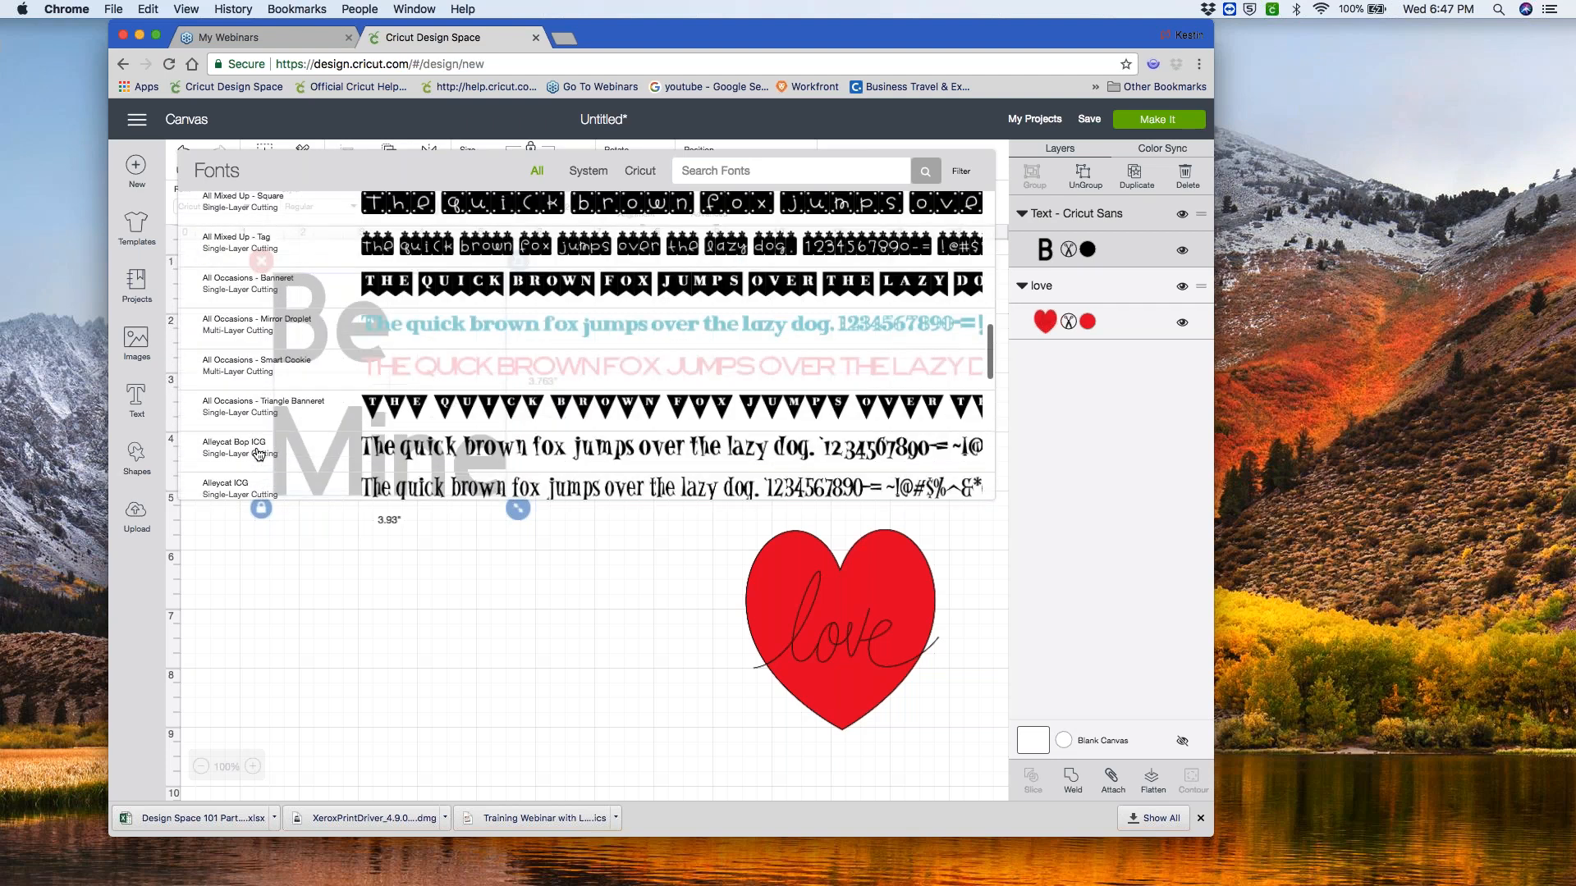
pyautogui.scroll(-8, 260, 454)
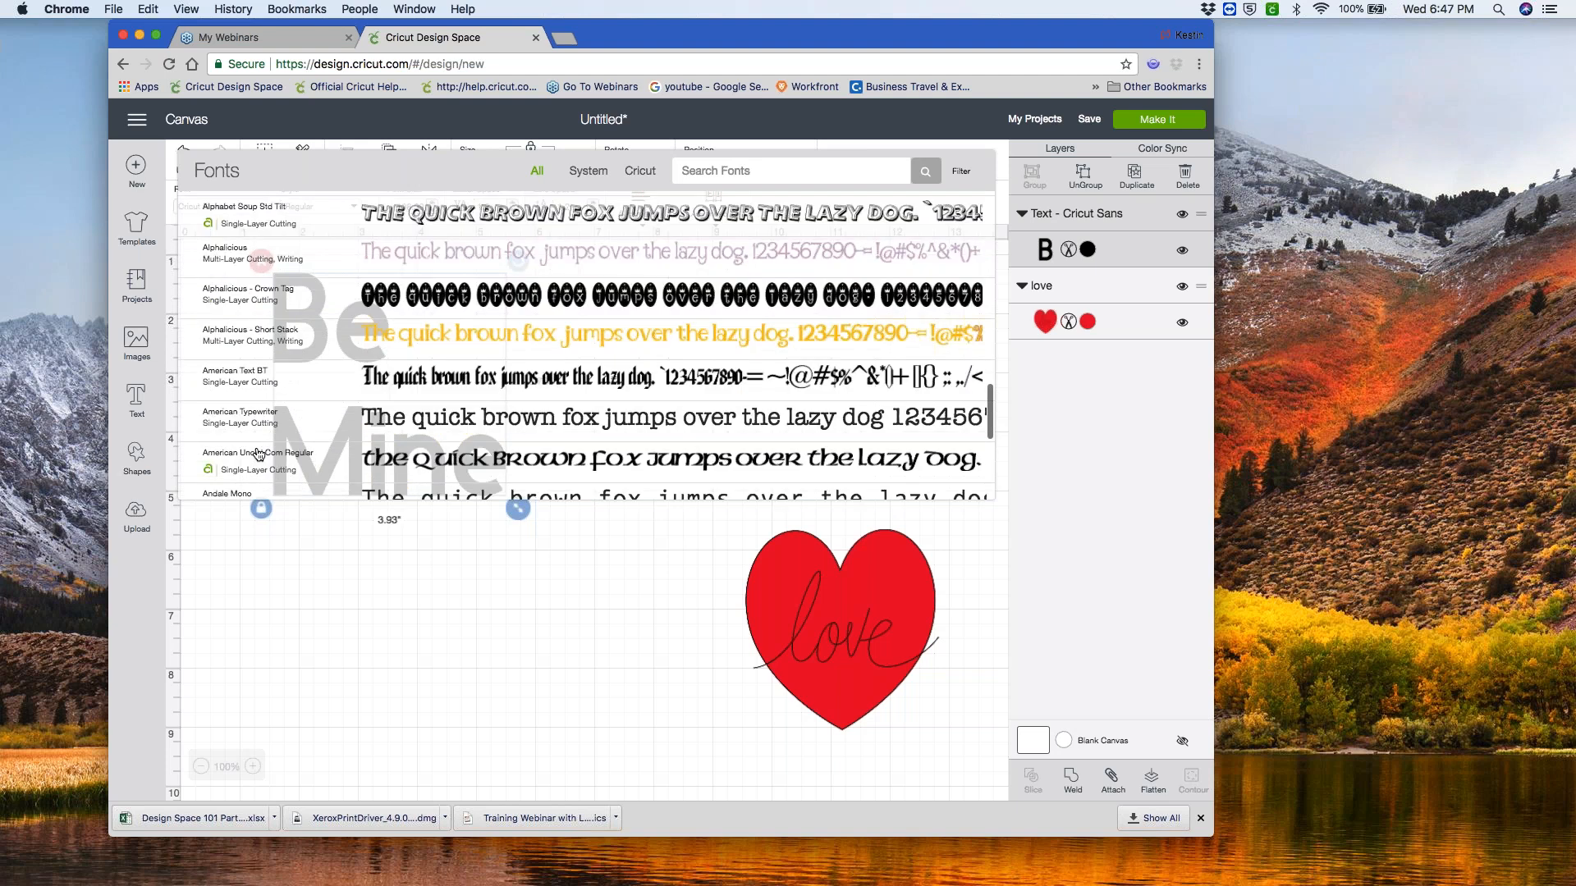
pyautogui.scroll(-5, 260, 454)
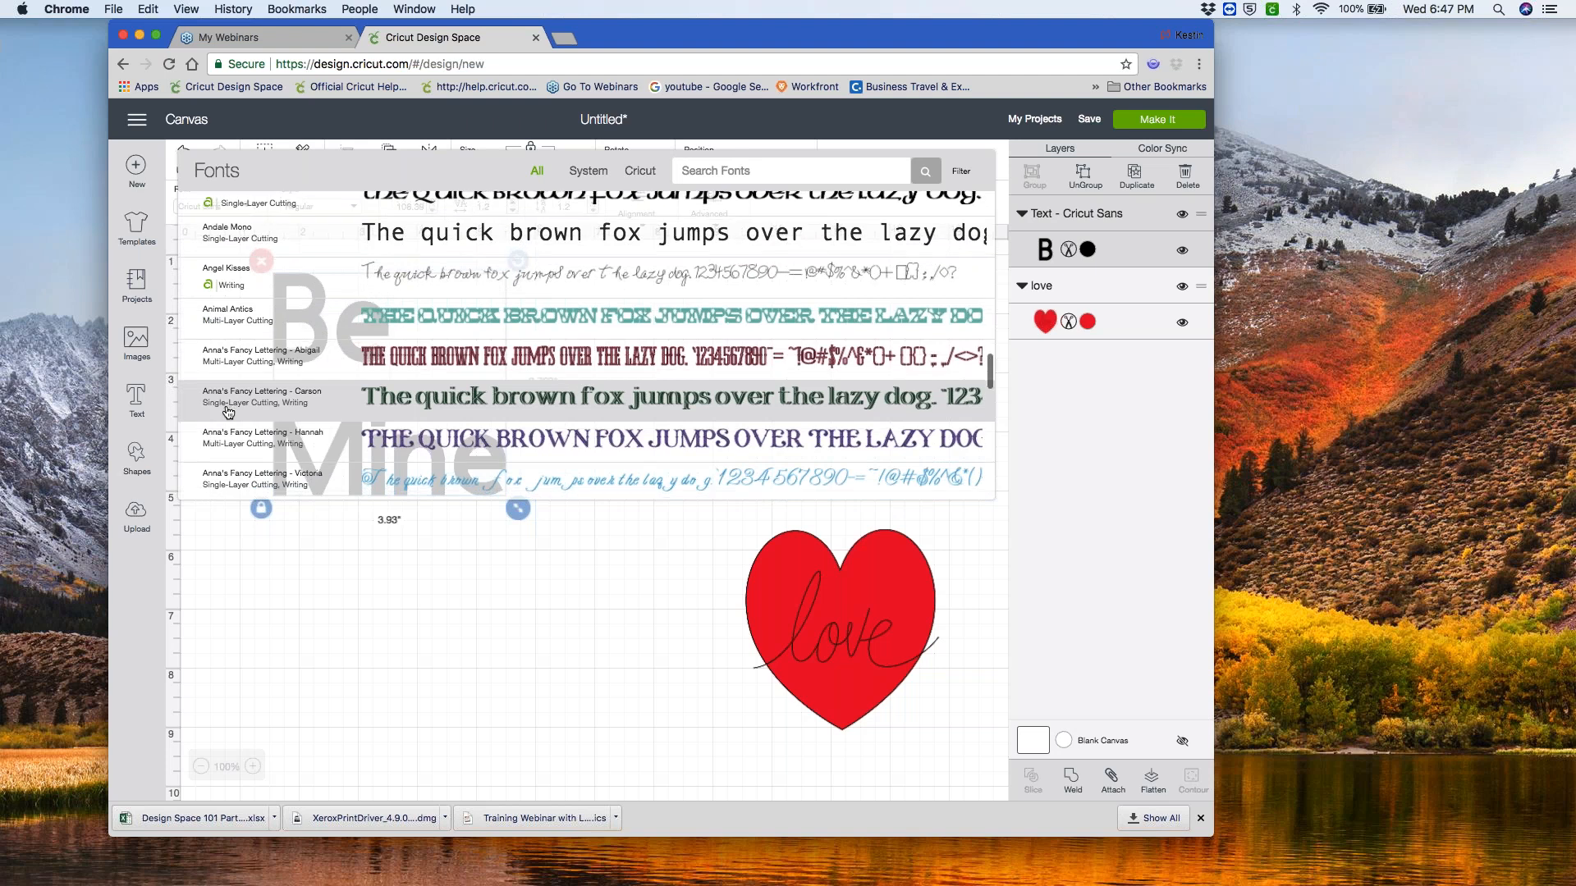
pyautogui.scroll(-1, 230, 423)
pyautogui.click(233, 423)
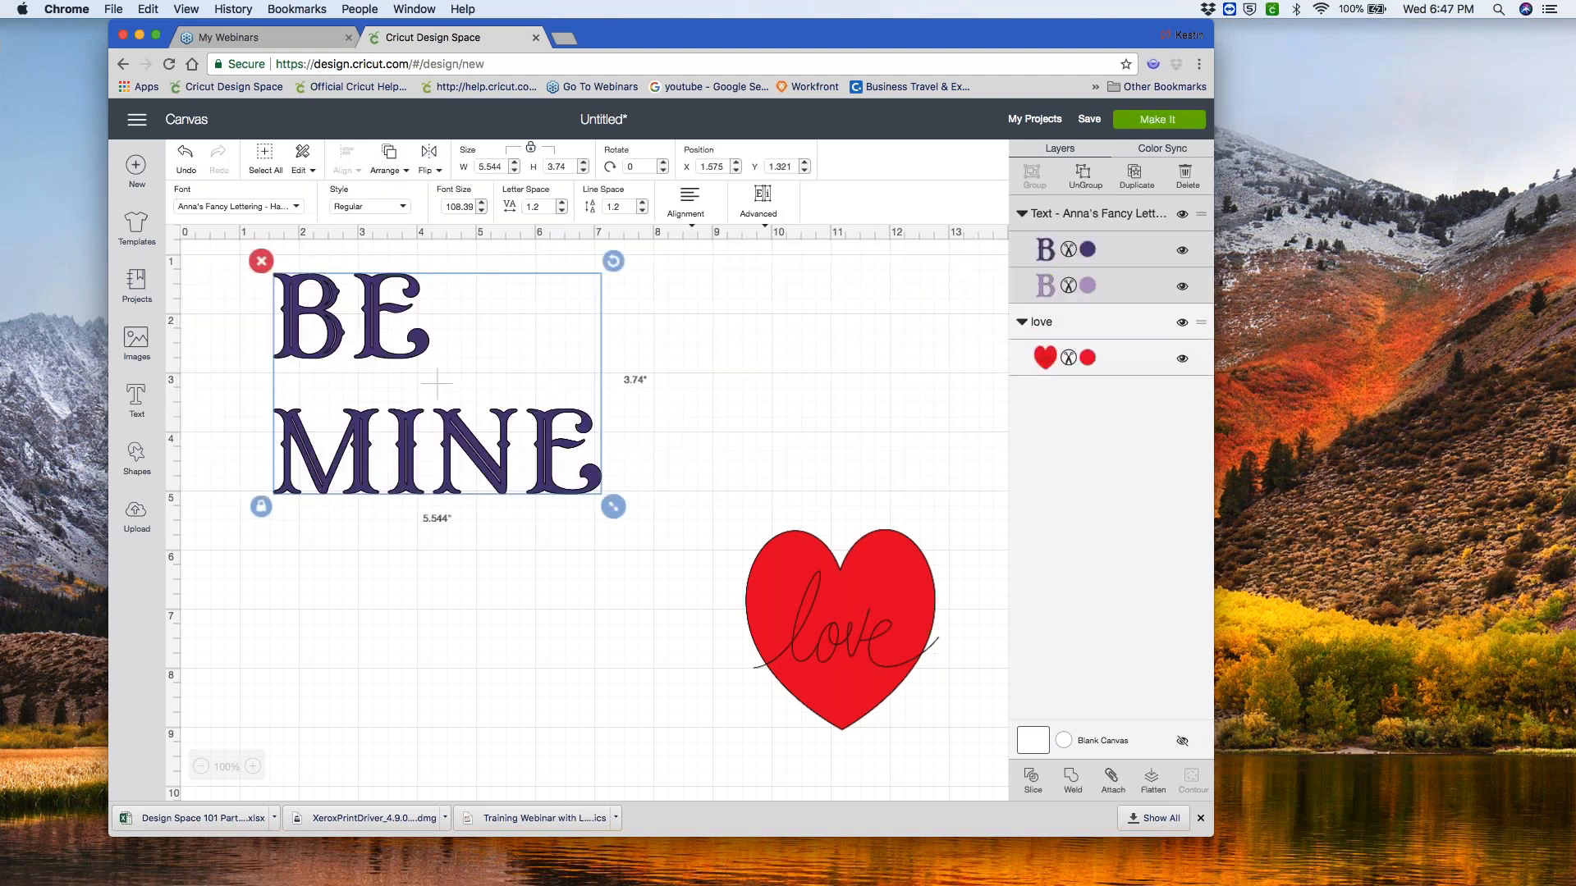
# - Deselect and reselect the Be Mine text, and look at its available style options, keeping Regular
pyautogui.click(319, 345)
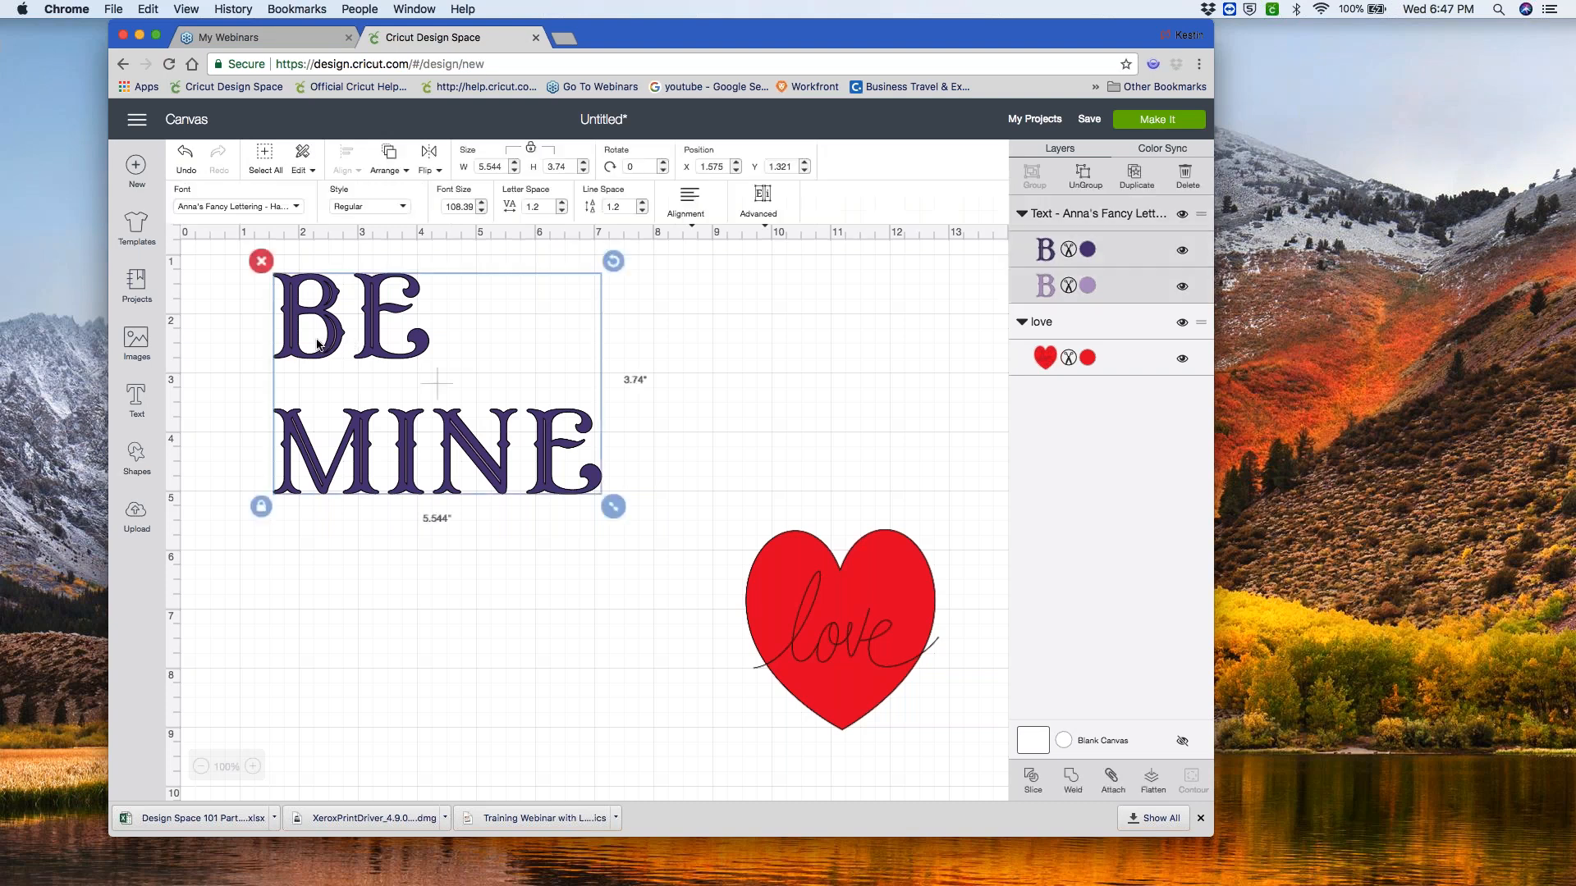
pyautogui.click(262, 379)
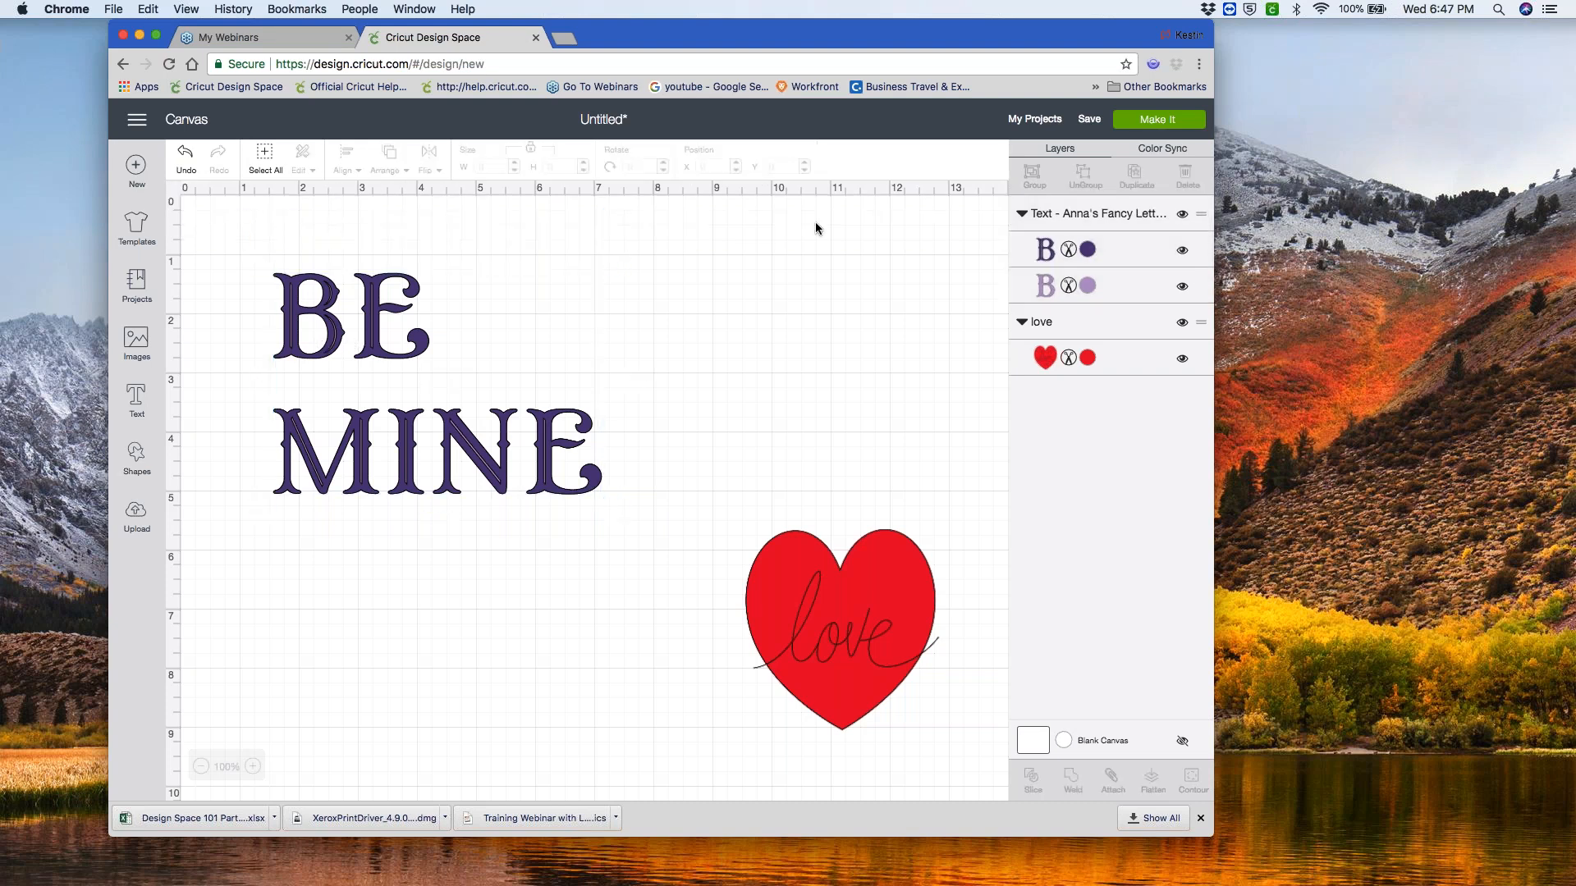
pyautogui.click(328, 327)
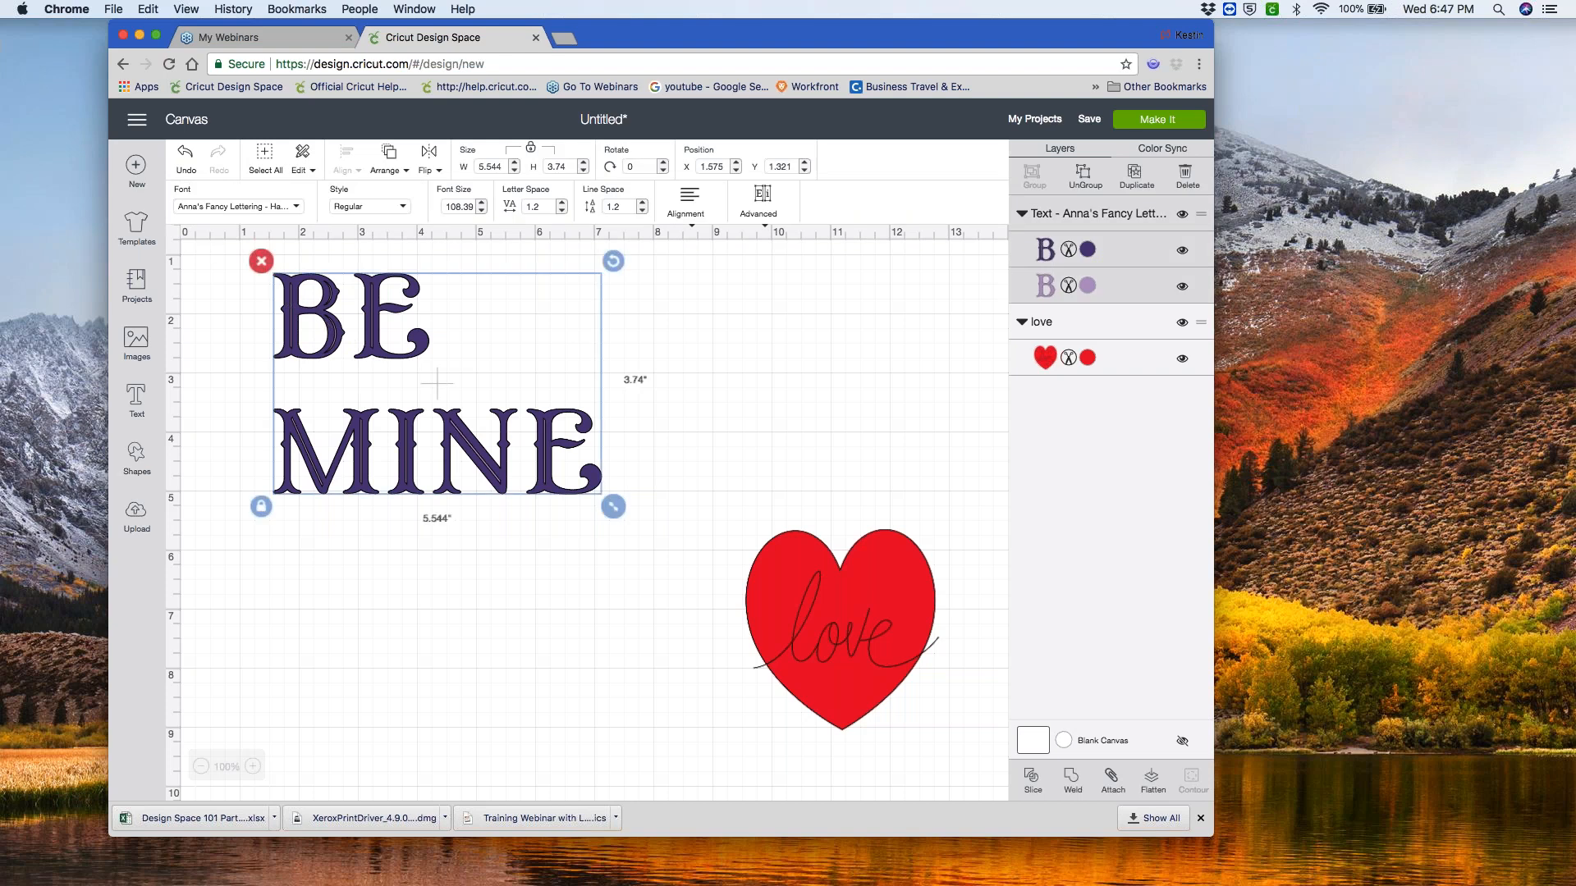
pyautogui.click(404, 208)
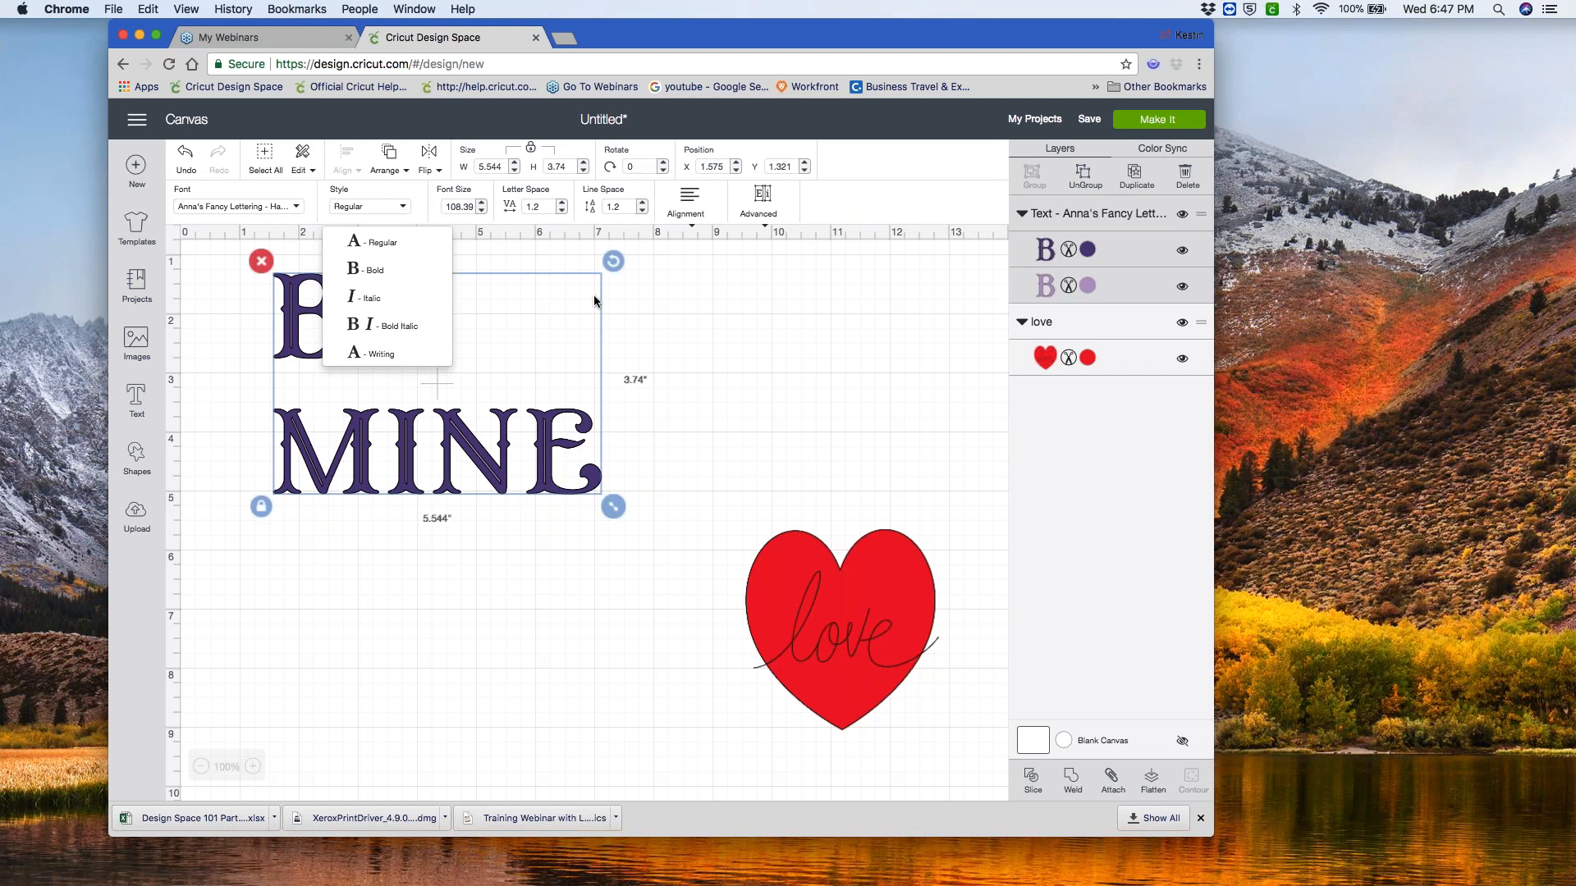
pyautogui.click(640, 353)
pyautogui.click(429, 274)
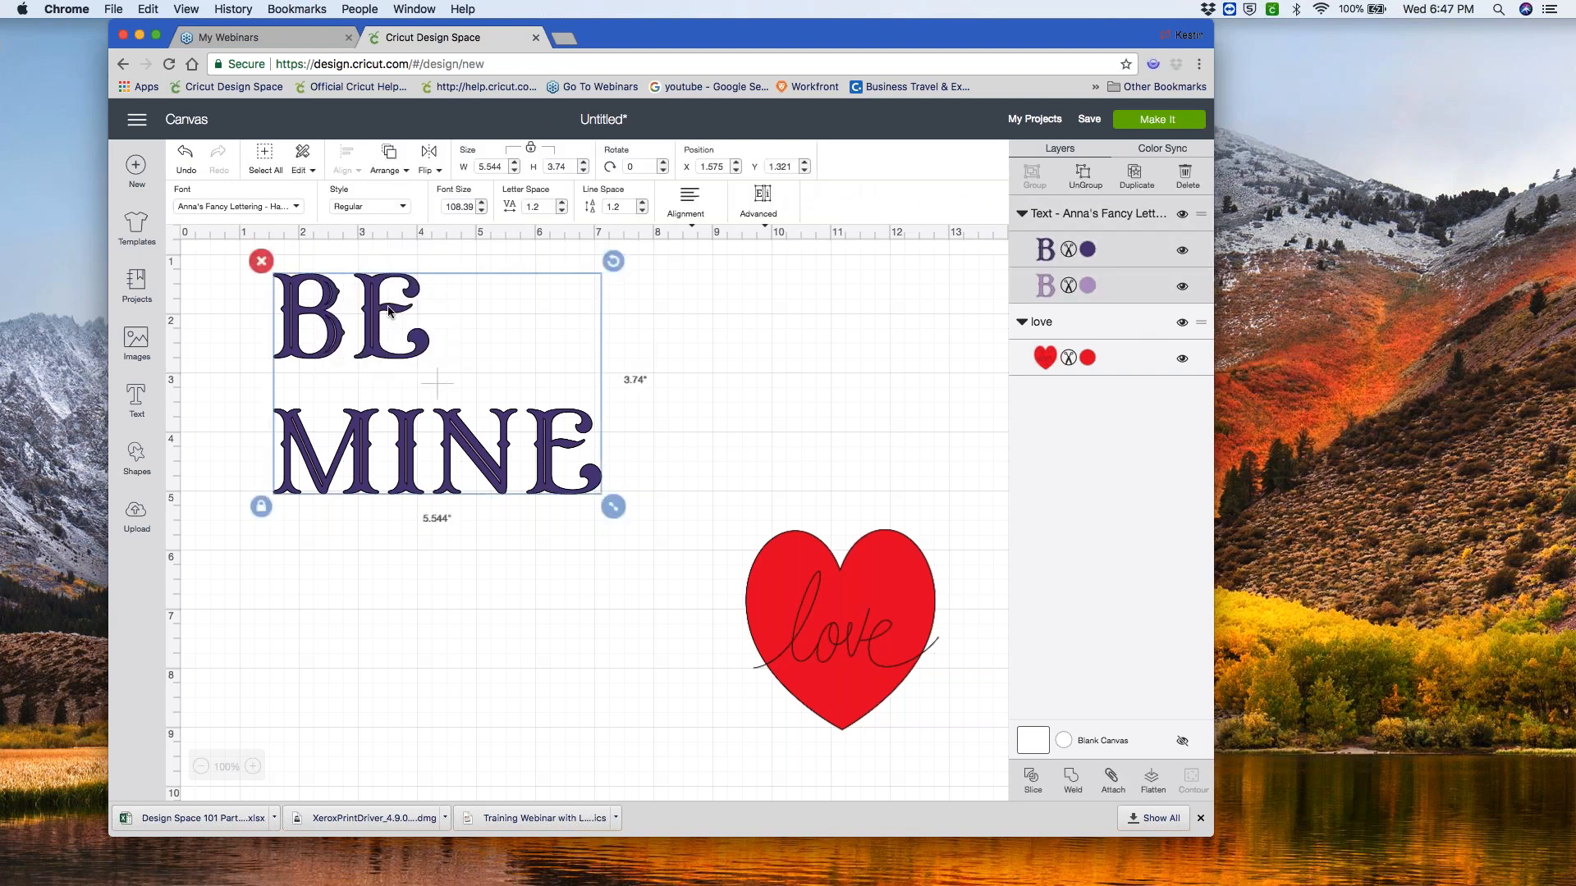
# - Try a font size of 109.39 on the Be Mine text, and scale the text down to about 4.4 inches wide
pyautogui.click(482, 211)
pyautogui.click(481, 211)
pyautogui.click(482, 210)
pyautogui.click(482, 211)
pyautogui.click(482, 211)
pyautogui.click(482, 211)
pyautogui.press('Up')
pyautogui.press('Up')
pyautogui.press('Up')
pyautogui.press('Up')
pyautogui.press('Up')
pyautogui.press('Up')
pyautogui.press('Up')
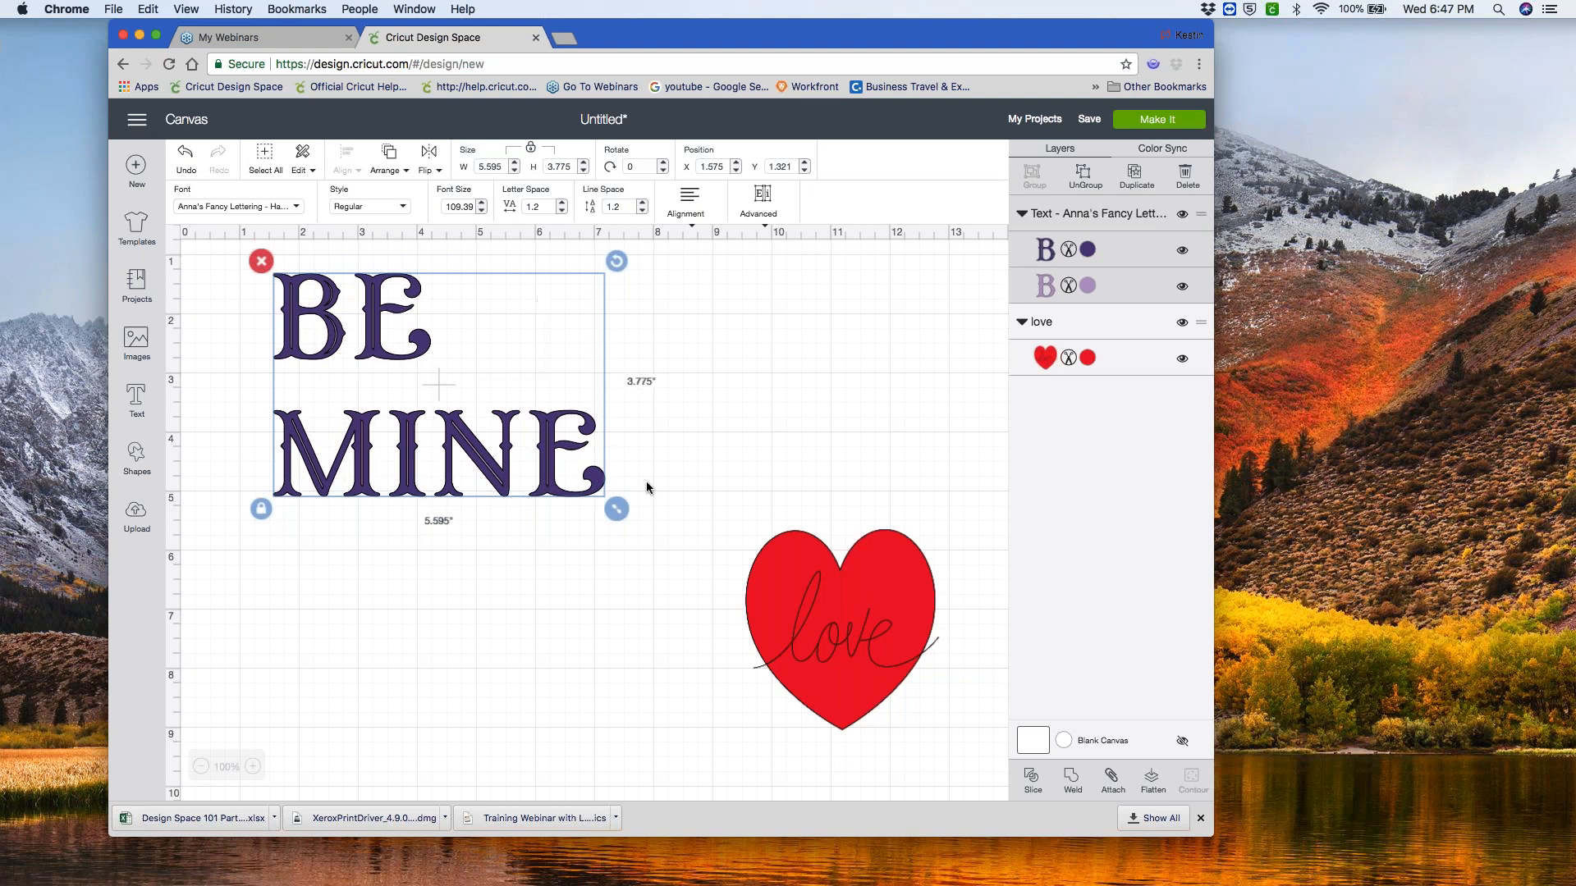
pyautogui.moveTo(621, 517); pyautogui.dragTo(550, 486)
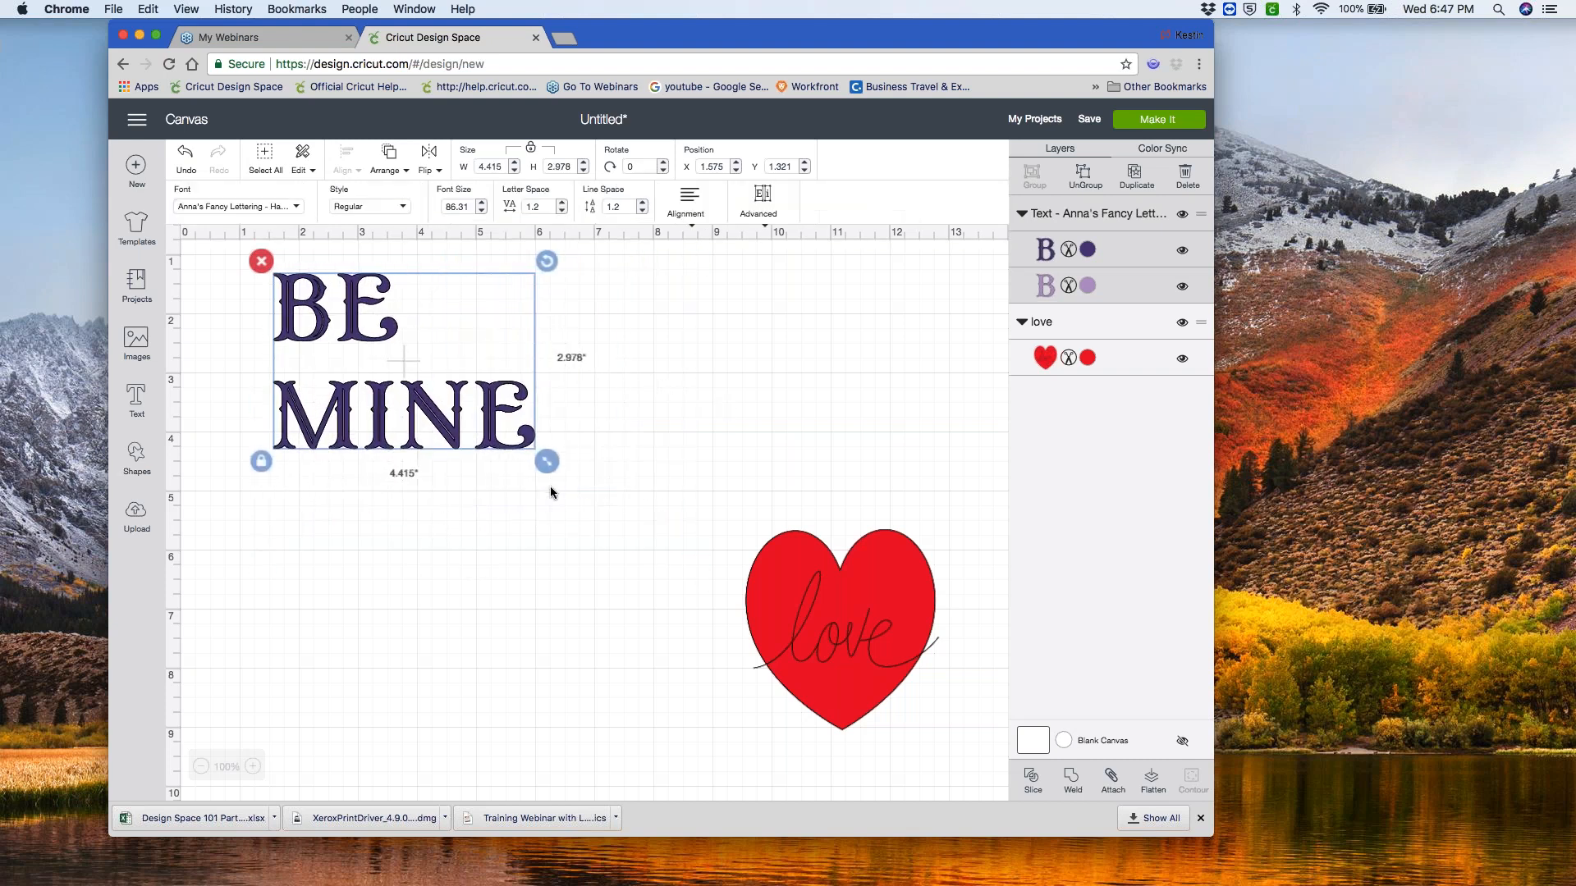
# - Try wider letter spacing on the Be Mine text and settle on a letter space of 0.9
pyautogui.click(562, 202)
pyautogui.click(562, 202)
pyautogui.click(563, 203)
pyautogui.click(562, 204)
pyautogui.click(562, 203)
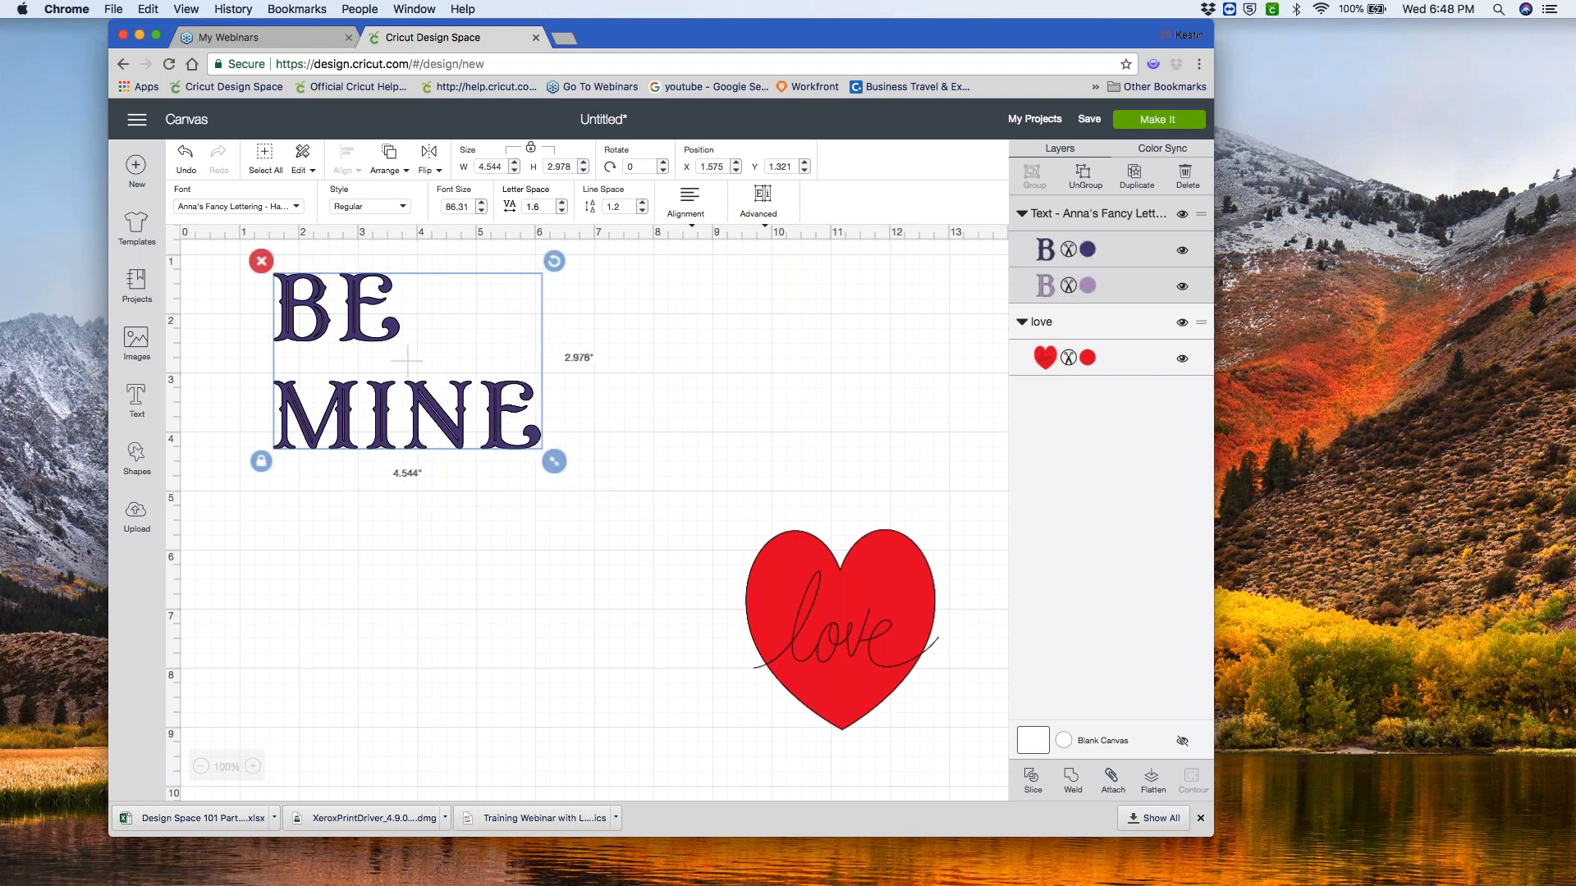
pyautogui.click(562, 204)
pyautogui.click(562, 204)
pyautogui.click(562, 209)
pyautogui.click(562, 209)
pyautogui.click(562, 209)
pyautogui.click(562, 209)
pyautogui.click(562, 210)
pyautogui.click(562, 210)
pyautogui.click(562, 210)
pyautogui.click(562, 210)
pyautogui.click(562, 210)
pyautogui.click(562, 210)
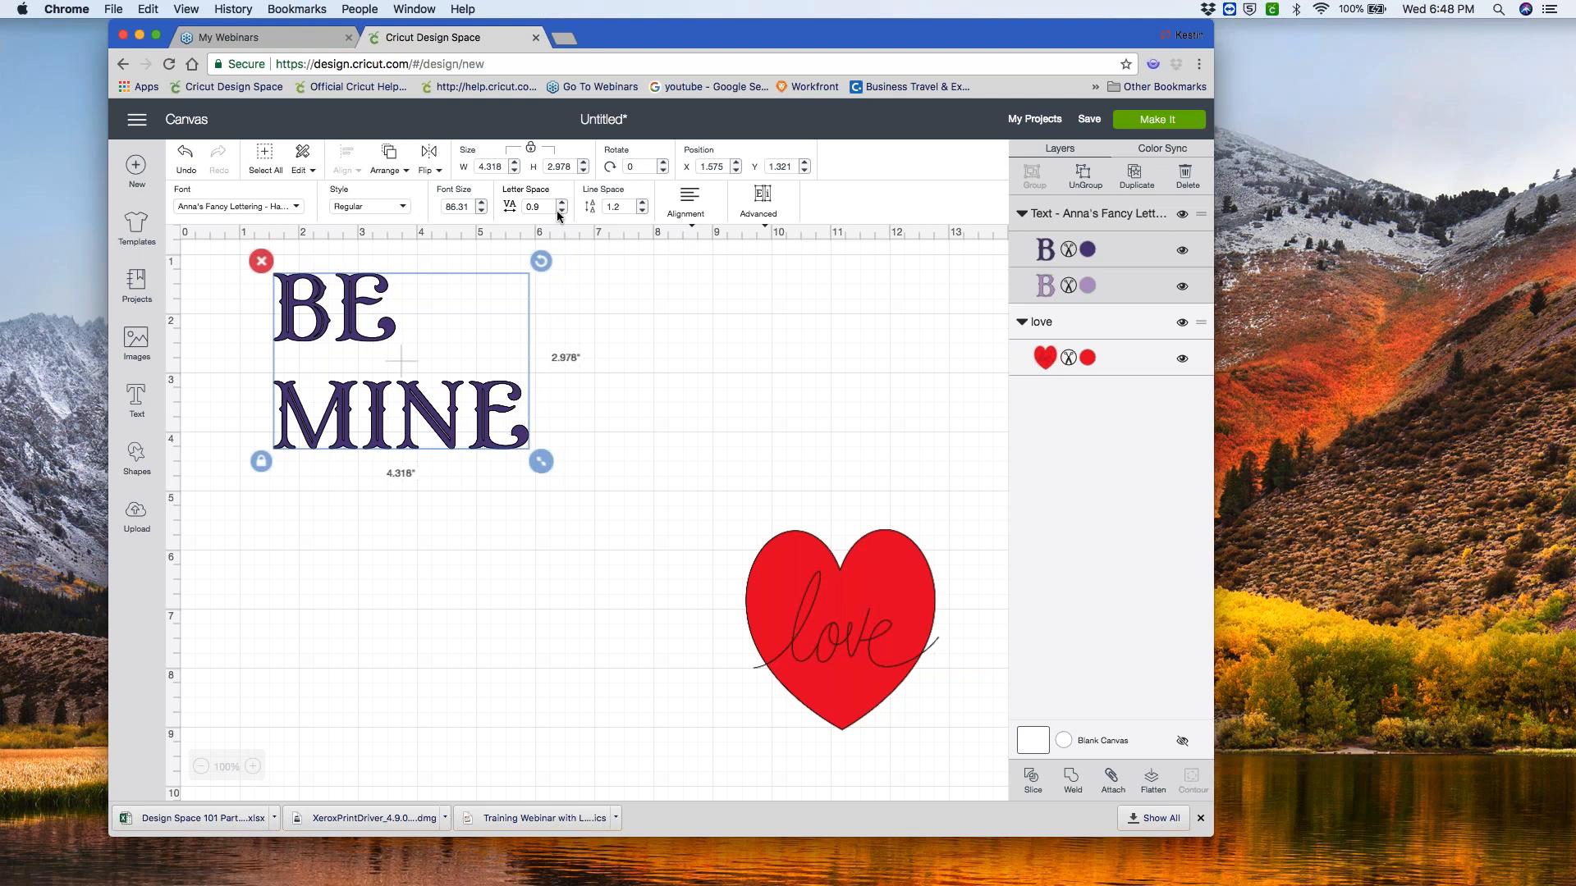
# - Try wider line spacing on the Be Mine text, settle on a line space of 0.5, and center-align the two lines
pyautogui.click(642, 203)
pyautogui.click(643, 203)
pyautogui.click(643, 203)
pyautogui.click(642, 203)
pyautogui.click(643, 203)
pyautogui.click(643, 202)
pyautogui.click(643, 202)
pyautogui.click(642, 203)
pyautogui.click(643, 203)
pyautogui.click(643, 203)
pyautogui.click(642, 211)
pyautogui.click(642, 211)
pyautogui.click(643, 211)
pyautogui.click(642, 211)
pyautogui.click(643, 211)
pyautogui.click(642, 211)
pyautogui.click(643, 211)
pyautogui.click(642, 211)
pyautogui.click(642, 211)
pyautogui.click(643, 211)
pyautogui.click(642, 211)
pyautogui.click(642, 211)
pyautogui.click(643, 211)
pyautogui.click(643, 211)
pyautogui.click(642, 211)
pyautogui.click(643, 211)
pyautogui.click(642, 210)
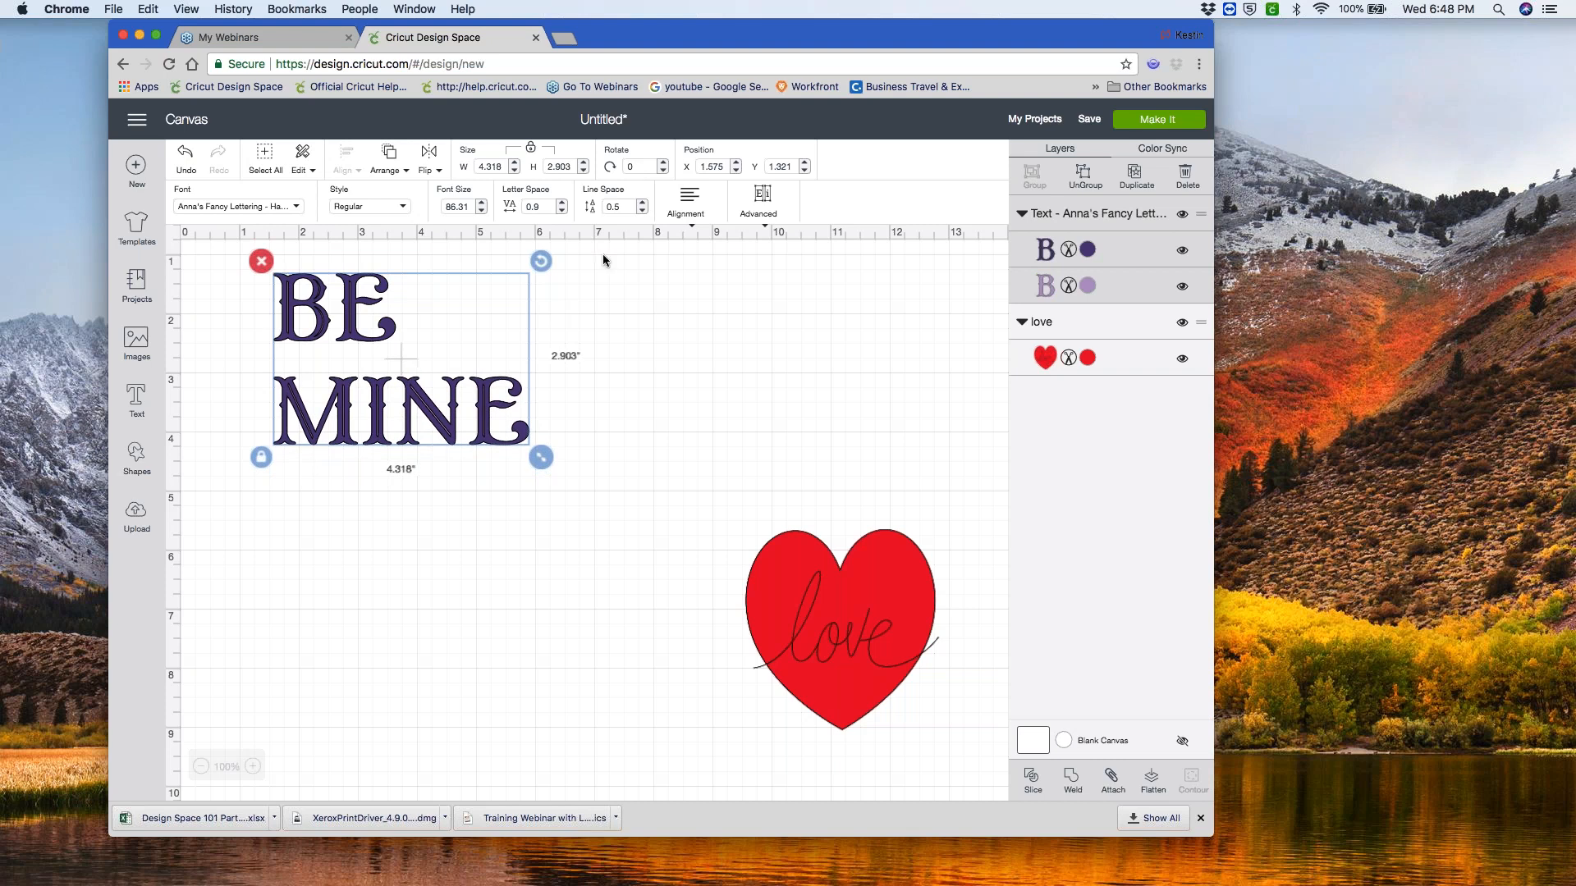
pyautogui.click(692, 202)
pyautogui.click(699, 271)
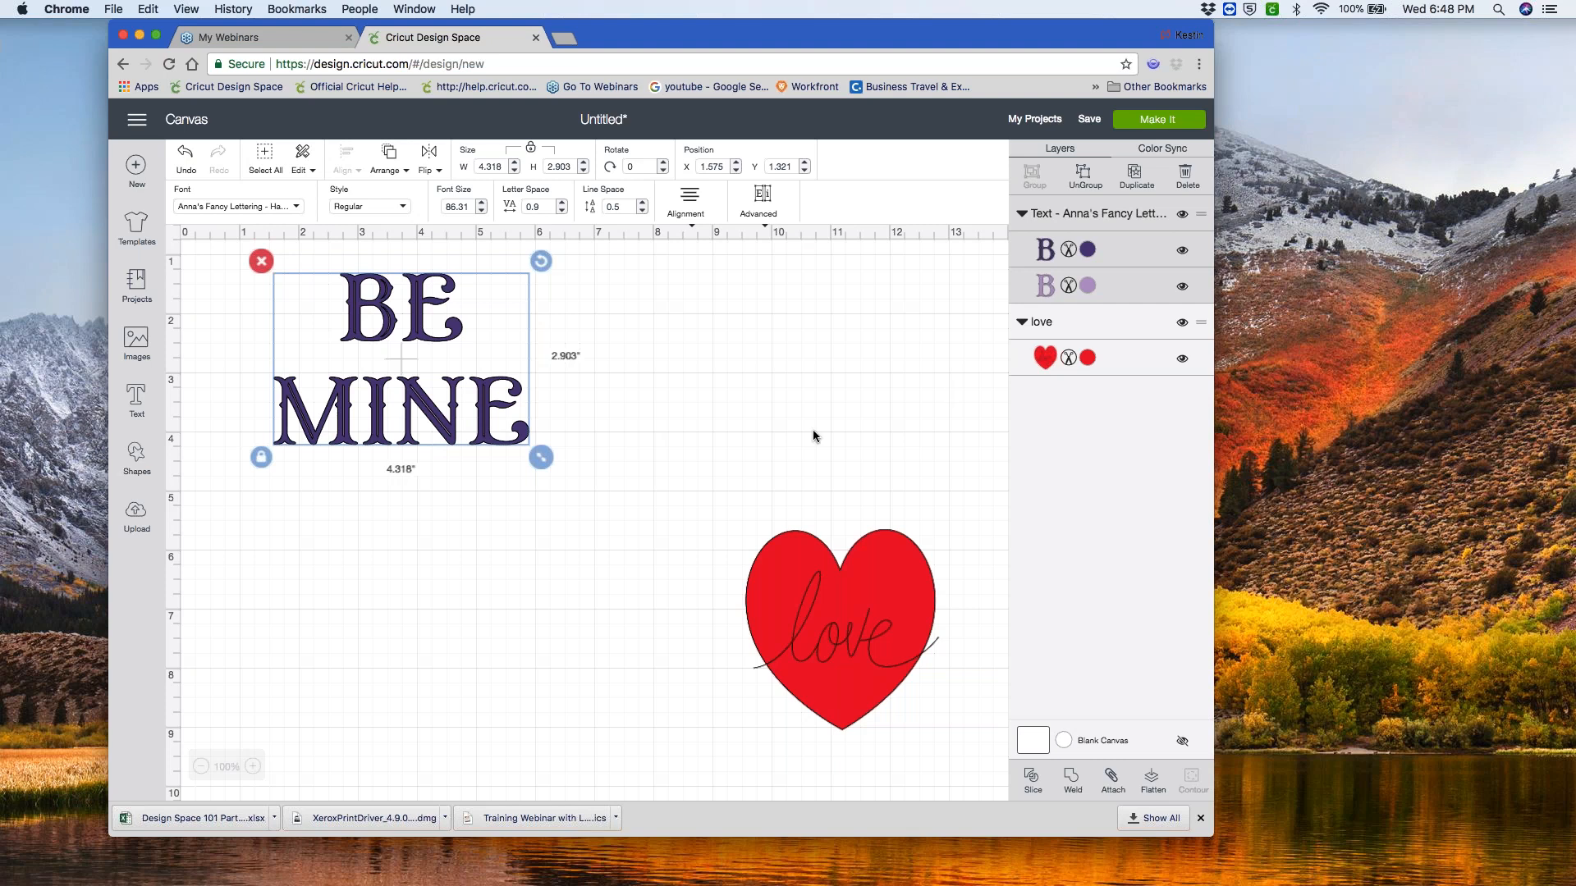
# - Insert a basic heart shape beside the Be Mine text, enlarge it to about 4.2 by 4 inches, and leave it deselected
pyautogui.click(138, 465)
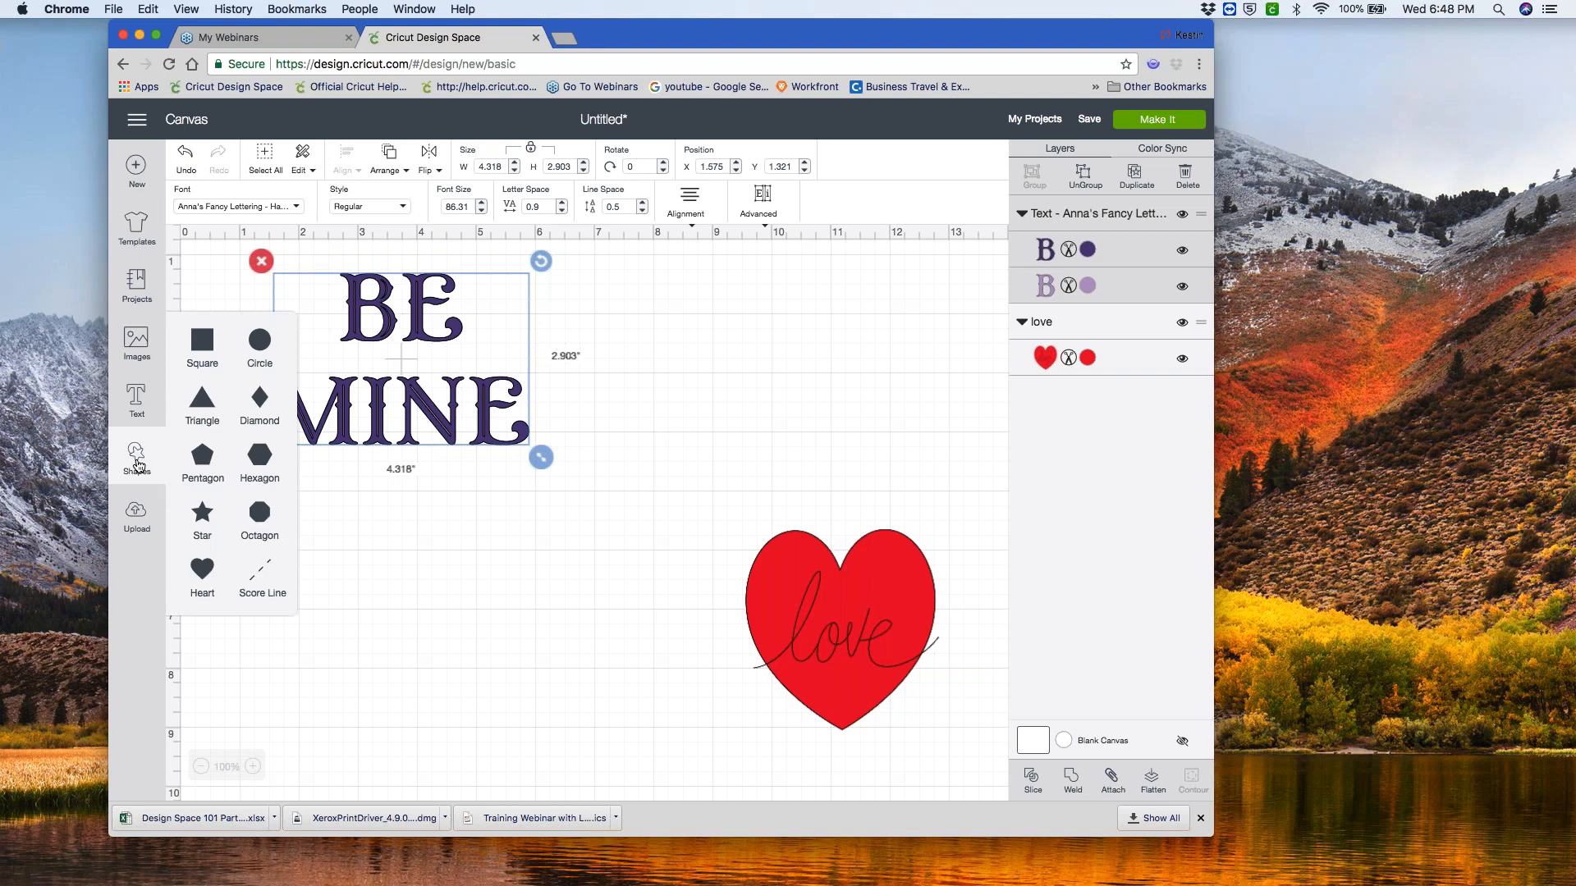
pyautogui.click(203, 578)
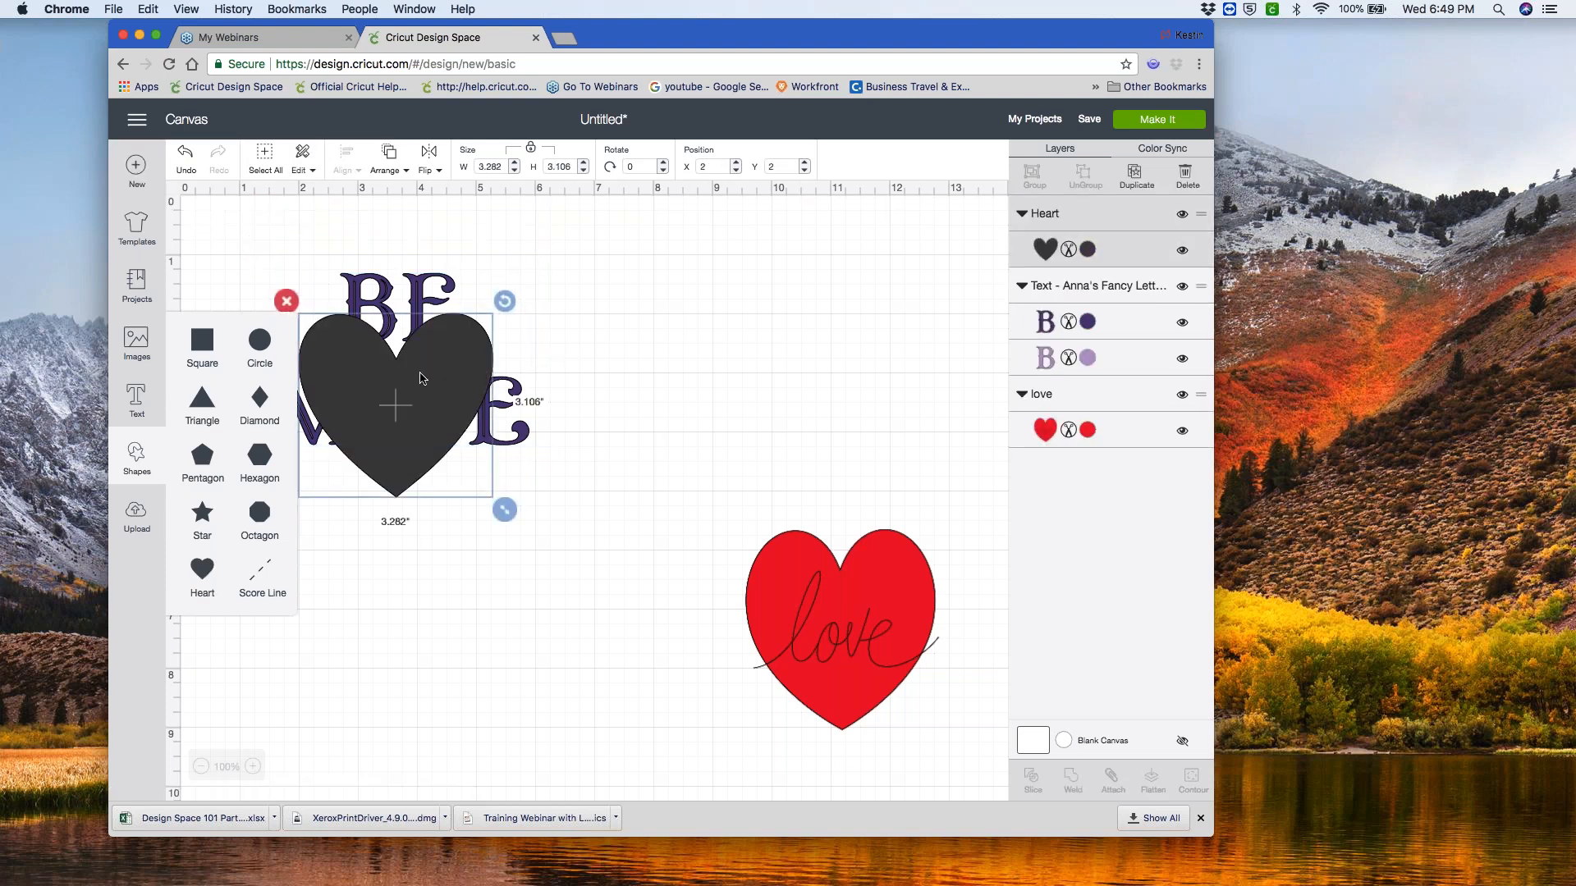
pyautogui.moveTo(455, 399); pyautogui.dragTo(704, 336)
pyautogui.moveTo(754, 460); pyautogui.dragTo(811, 490)
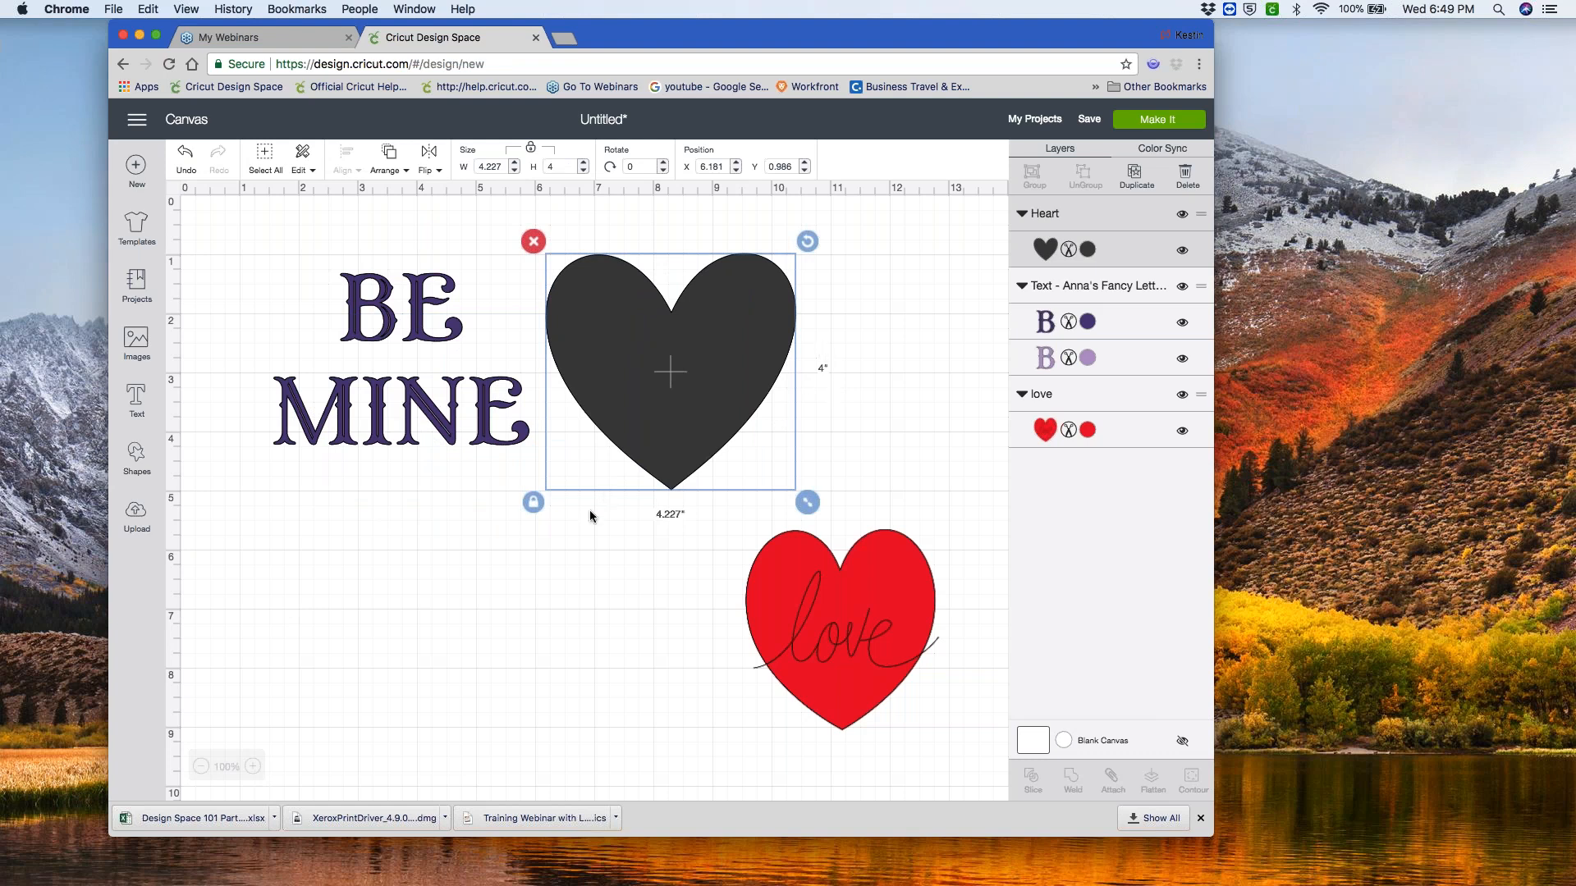
pyautogui.click(591, 515)
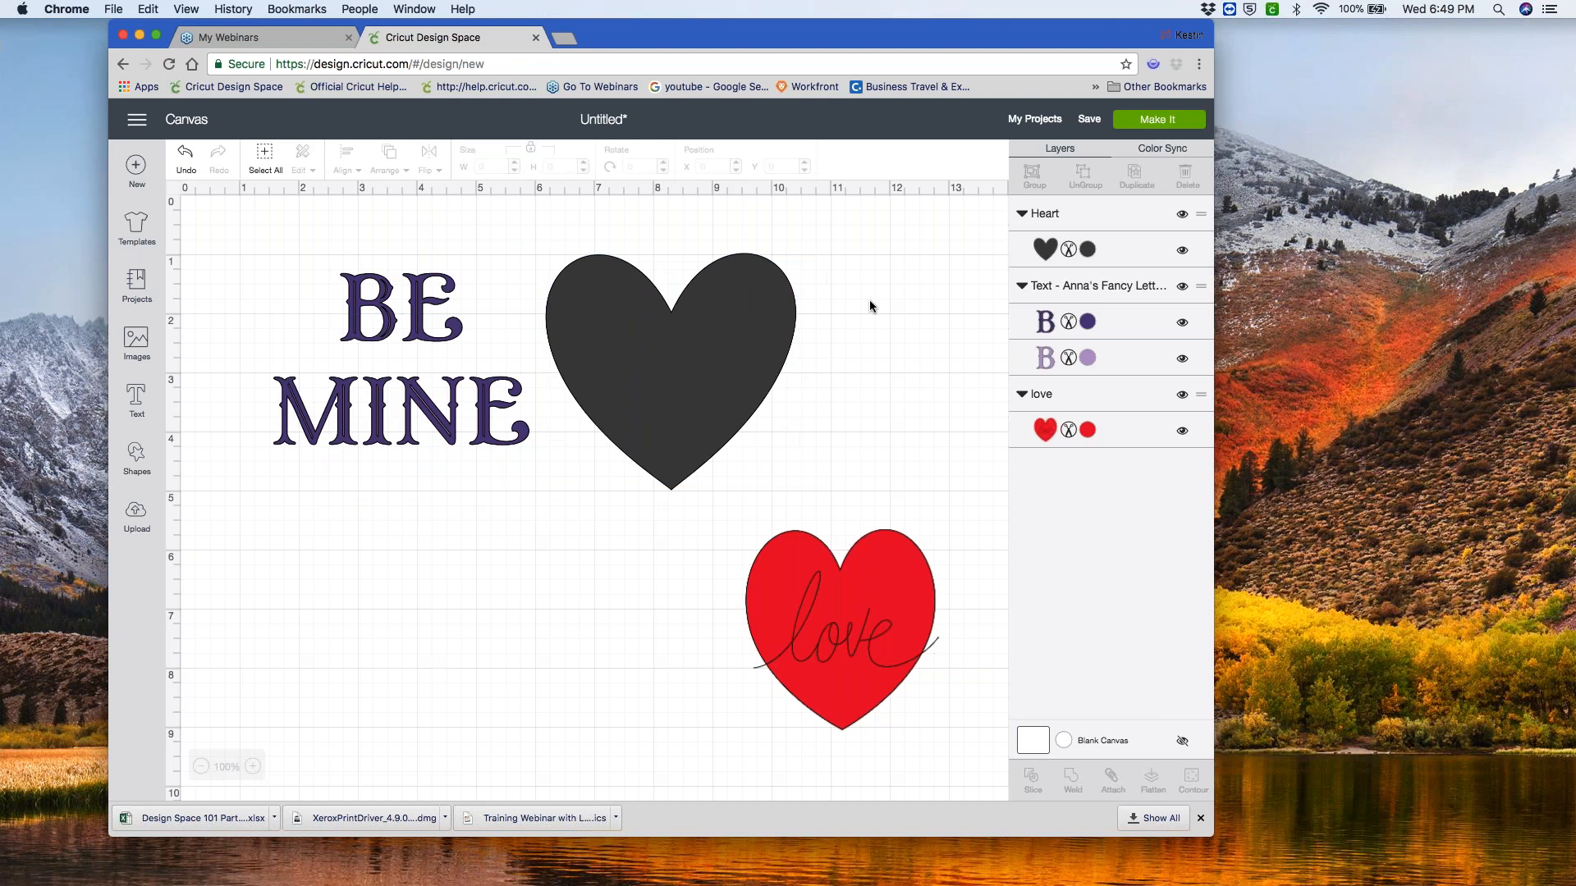
pyautogui.click(687, 371)
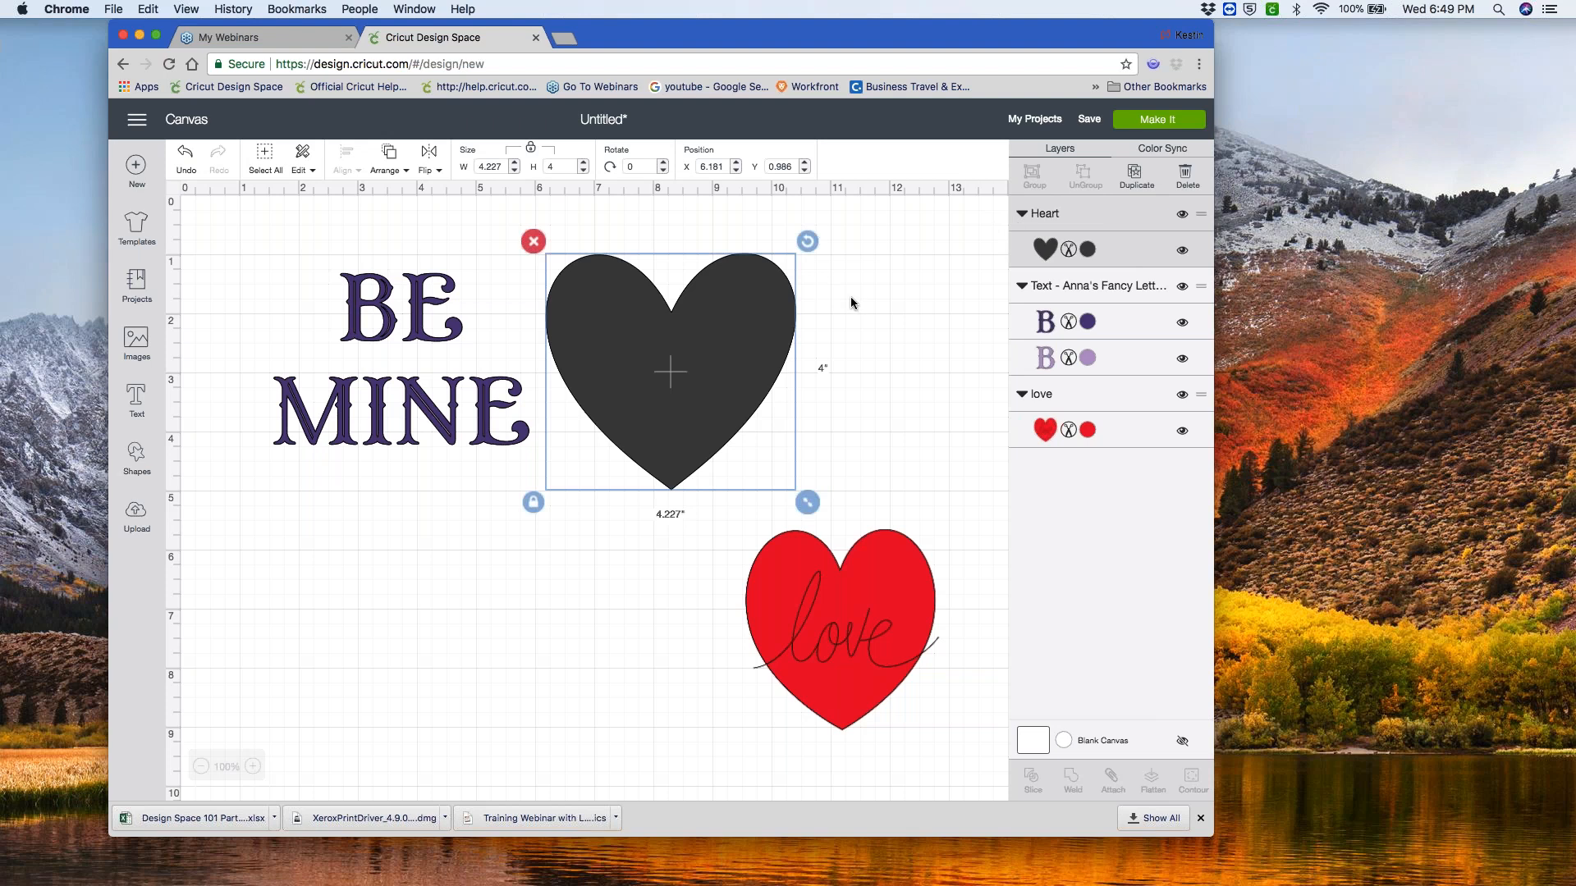
pyautogui.click(824, 331)
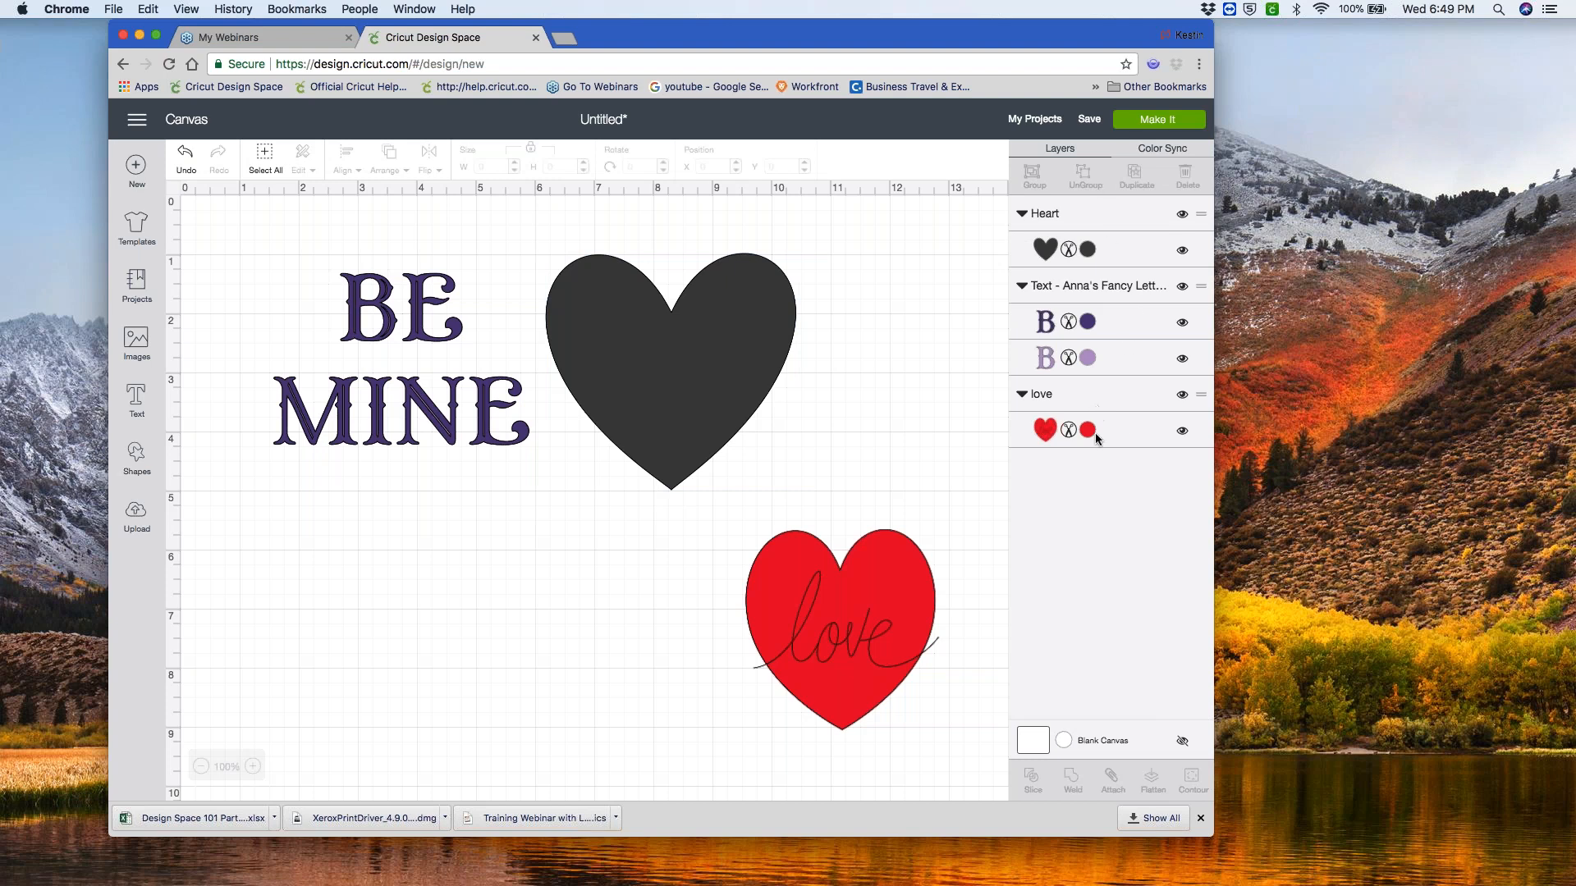
# - Duplicate the black heart, move the copy below the Be Mine text, and delete that copy
pyautogui.click(756, 341)
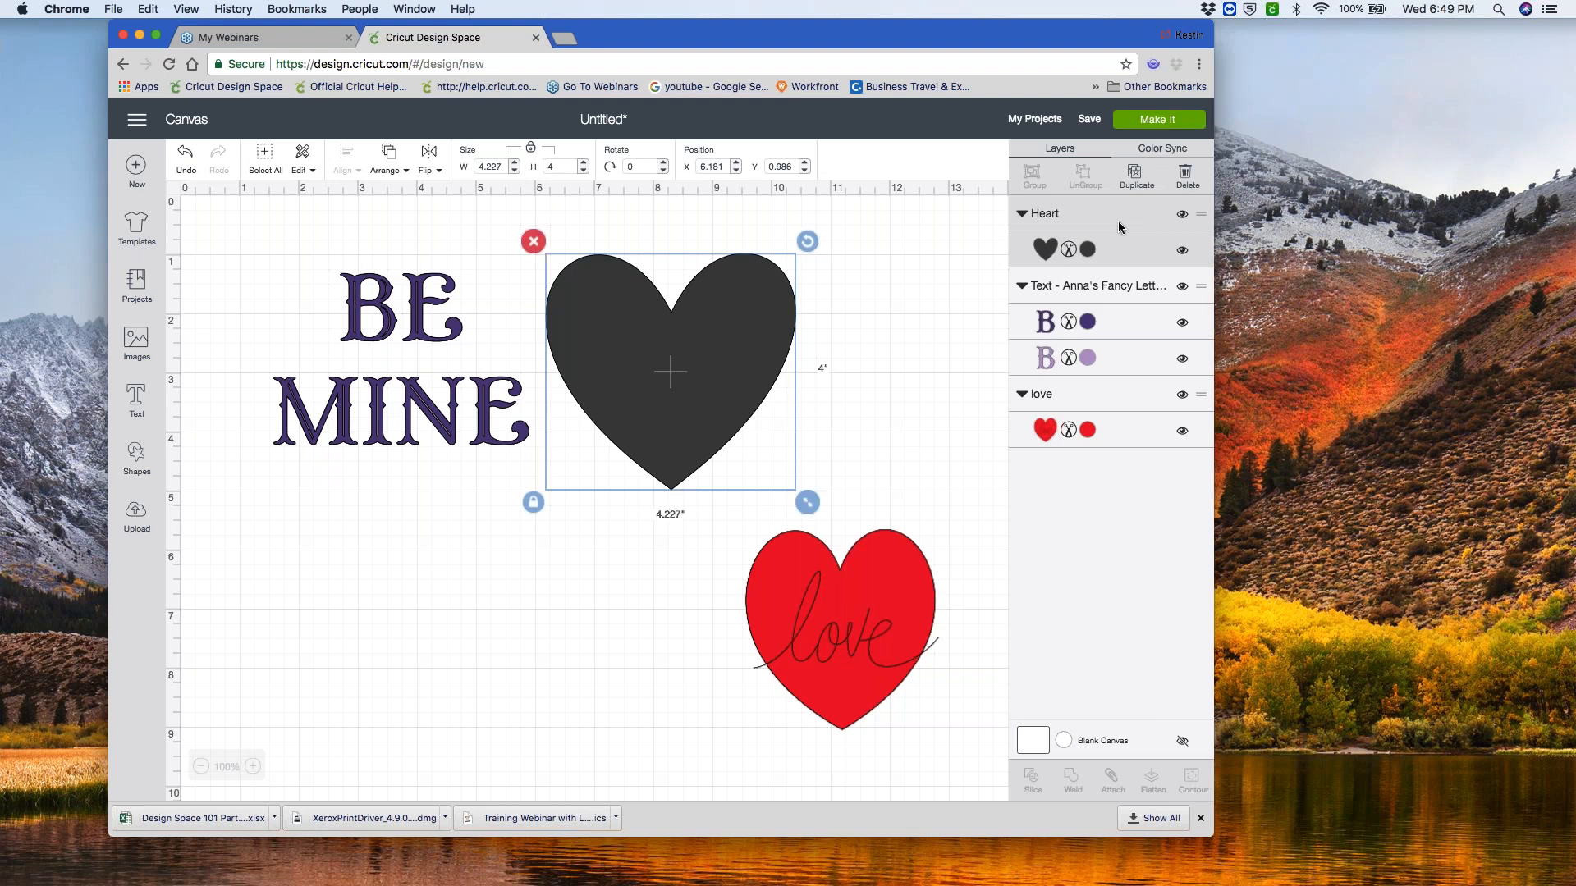
pyautogui.click(1137, 176)
pyautogui.moveTo(791, 402); pyautogui.dragTo(587, 578)
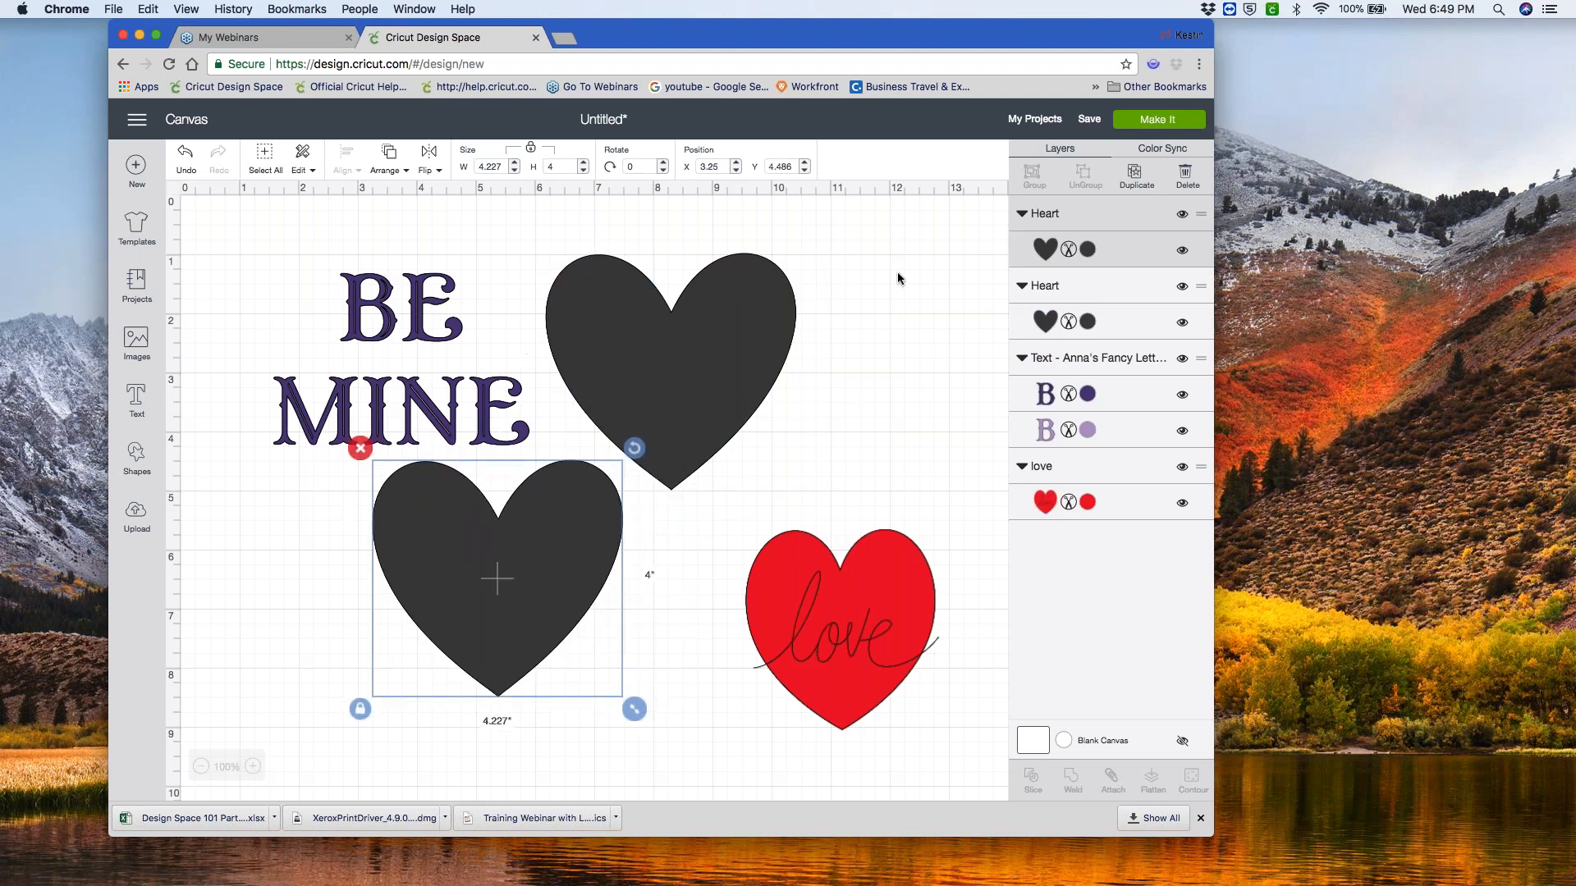
pyautogui.click(1186, 174)
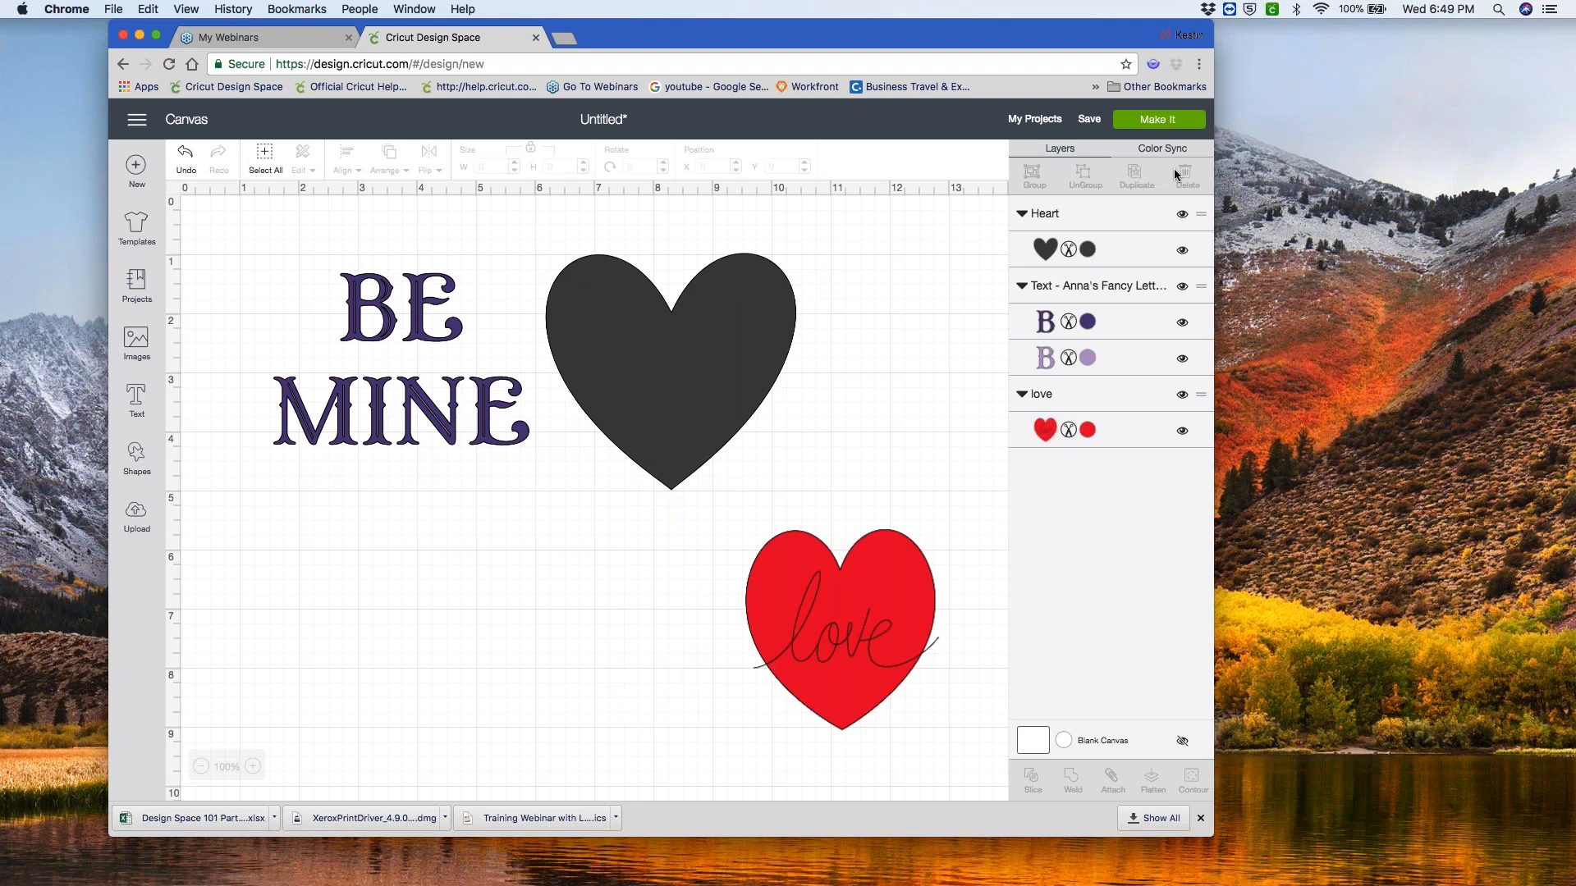
# - Duplicate the black heart again, shrink the copy to about 2.8 by 2.65 inches, and place it beside the original
pyautogui.click(1102, 212)
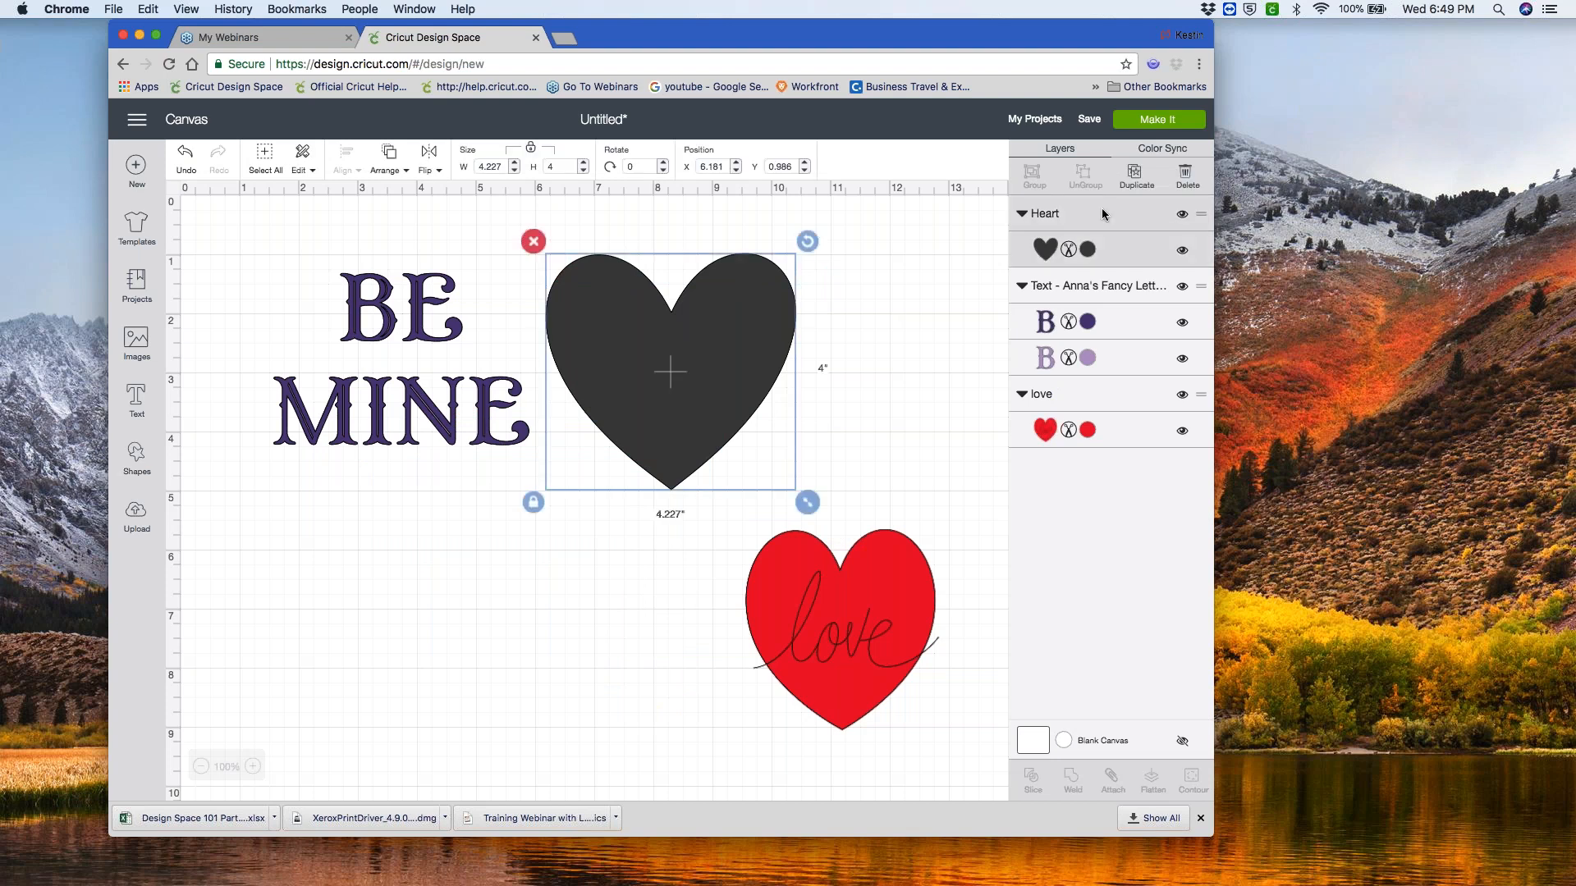
pyautogui.click(1136, 175)
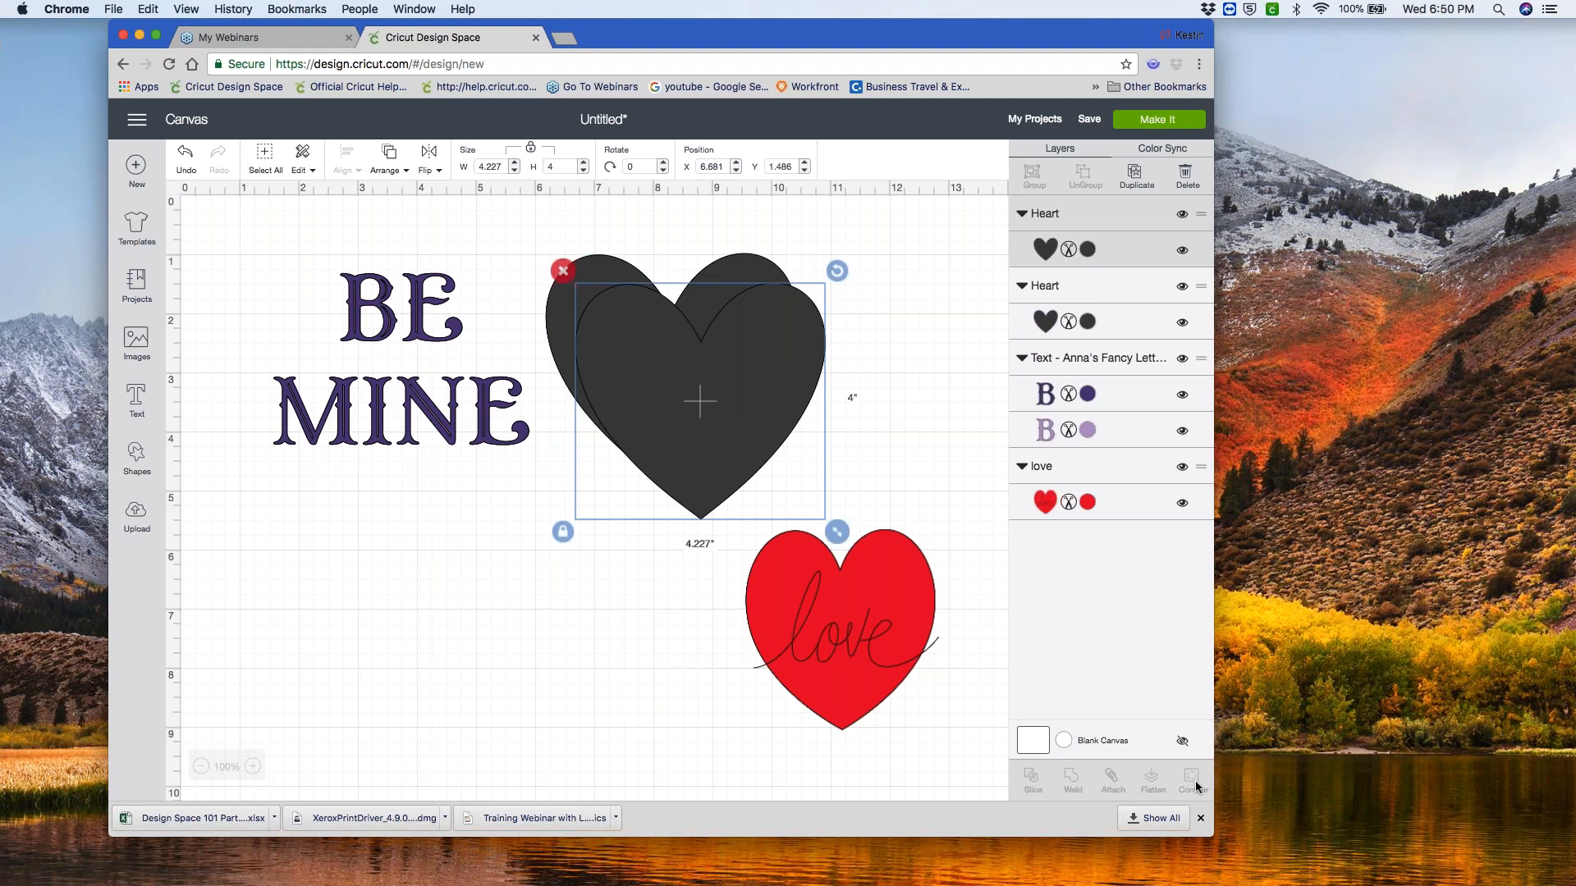
pyautogui.moveTo(692, 429); pyautogui.dragTo(492, 568)
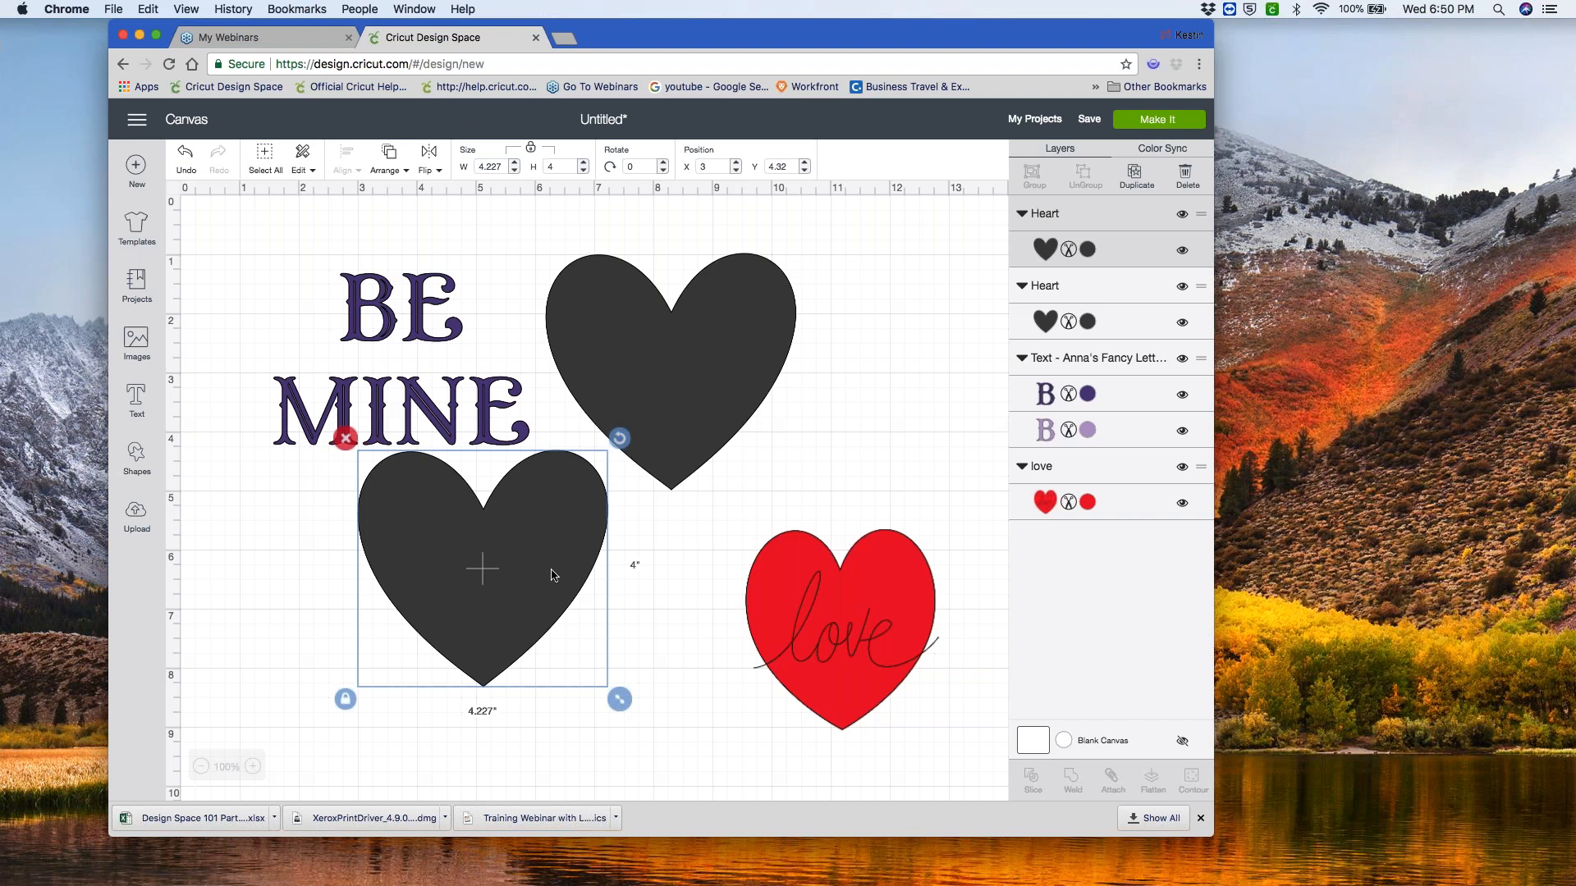
pyautogui.moveTo(548, 577); pyautogui.dragTo(920, 385)
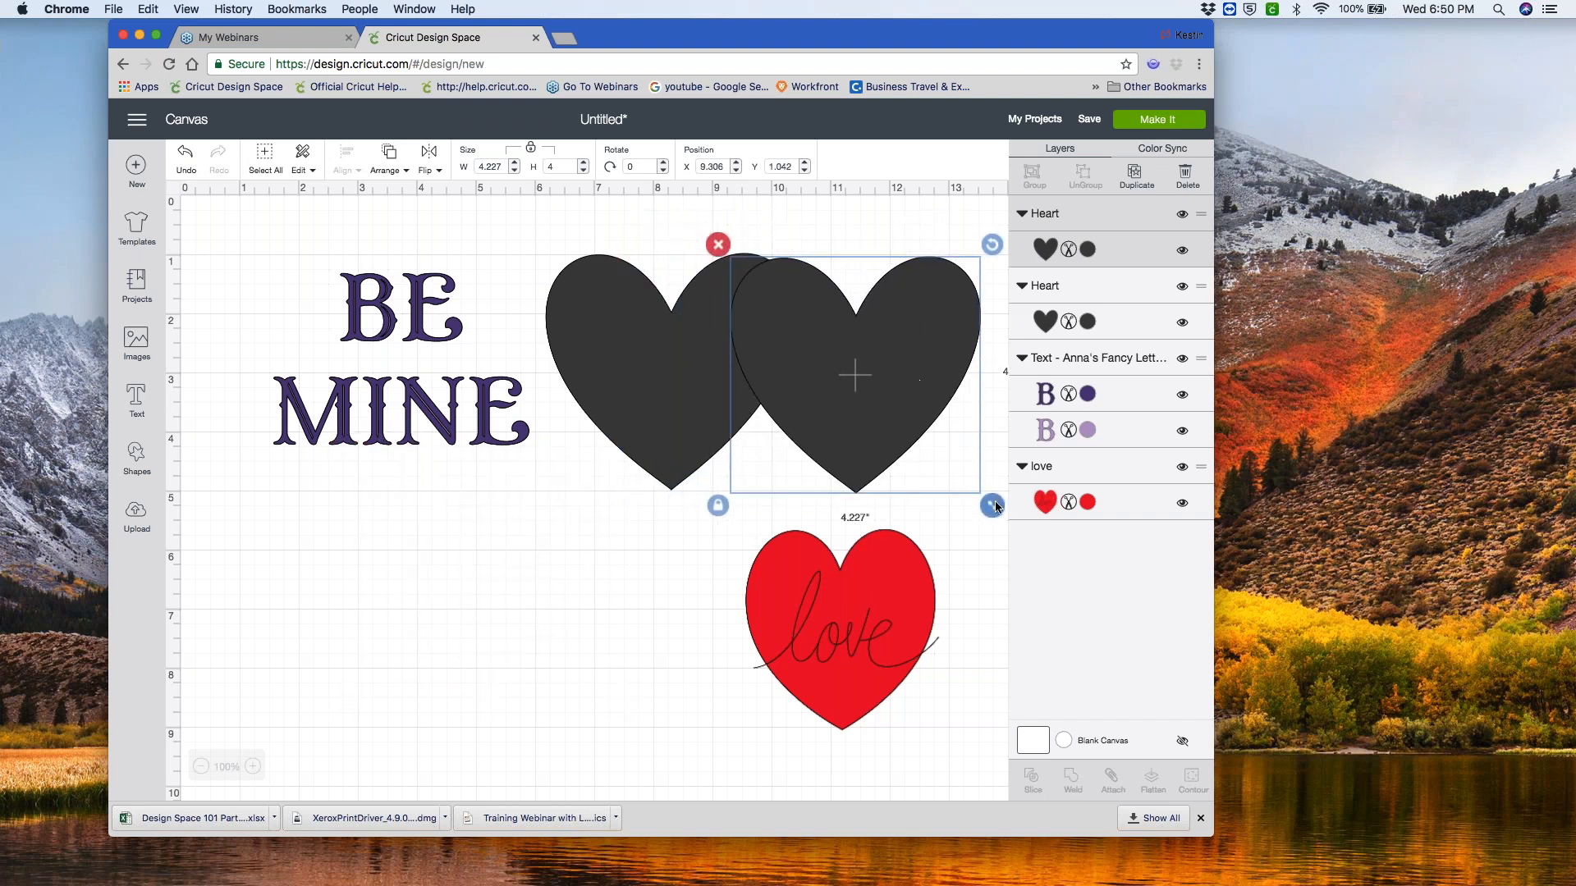
pyautogui.moveTo(993, 507); pyautogui.dragTo(907, 420)
pyautogui.moveTo(861, 331); pyautogui.dragTo(924, 394)
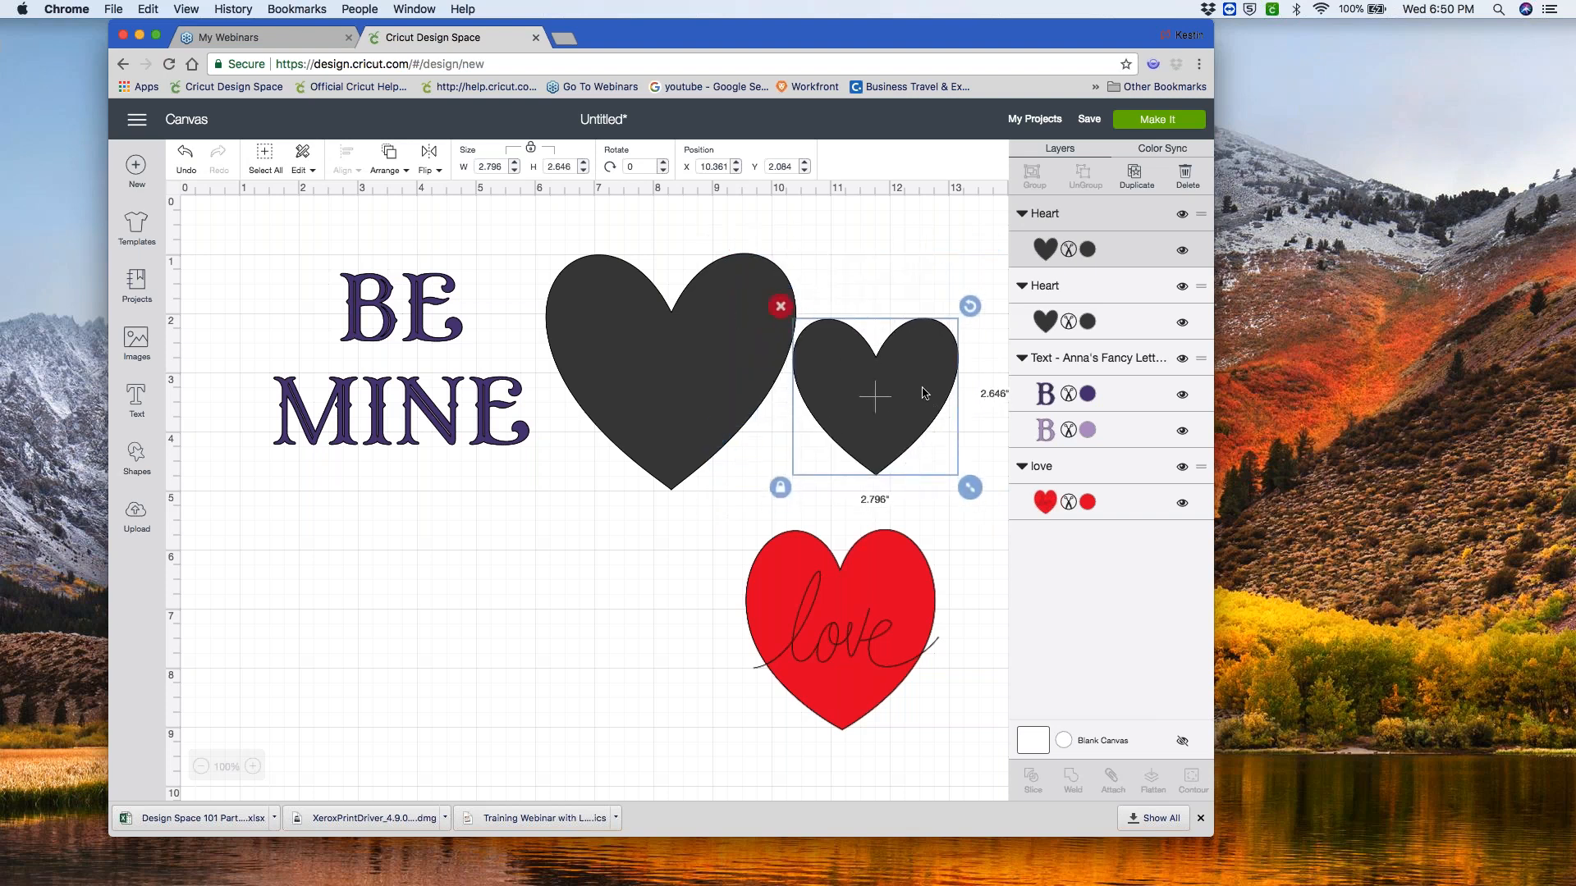
pyautogui.click(875, 268)
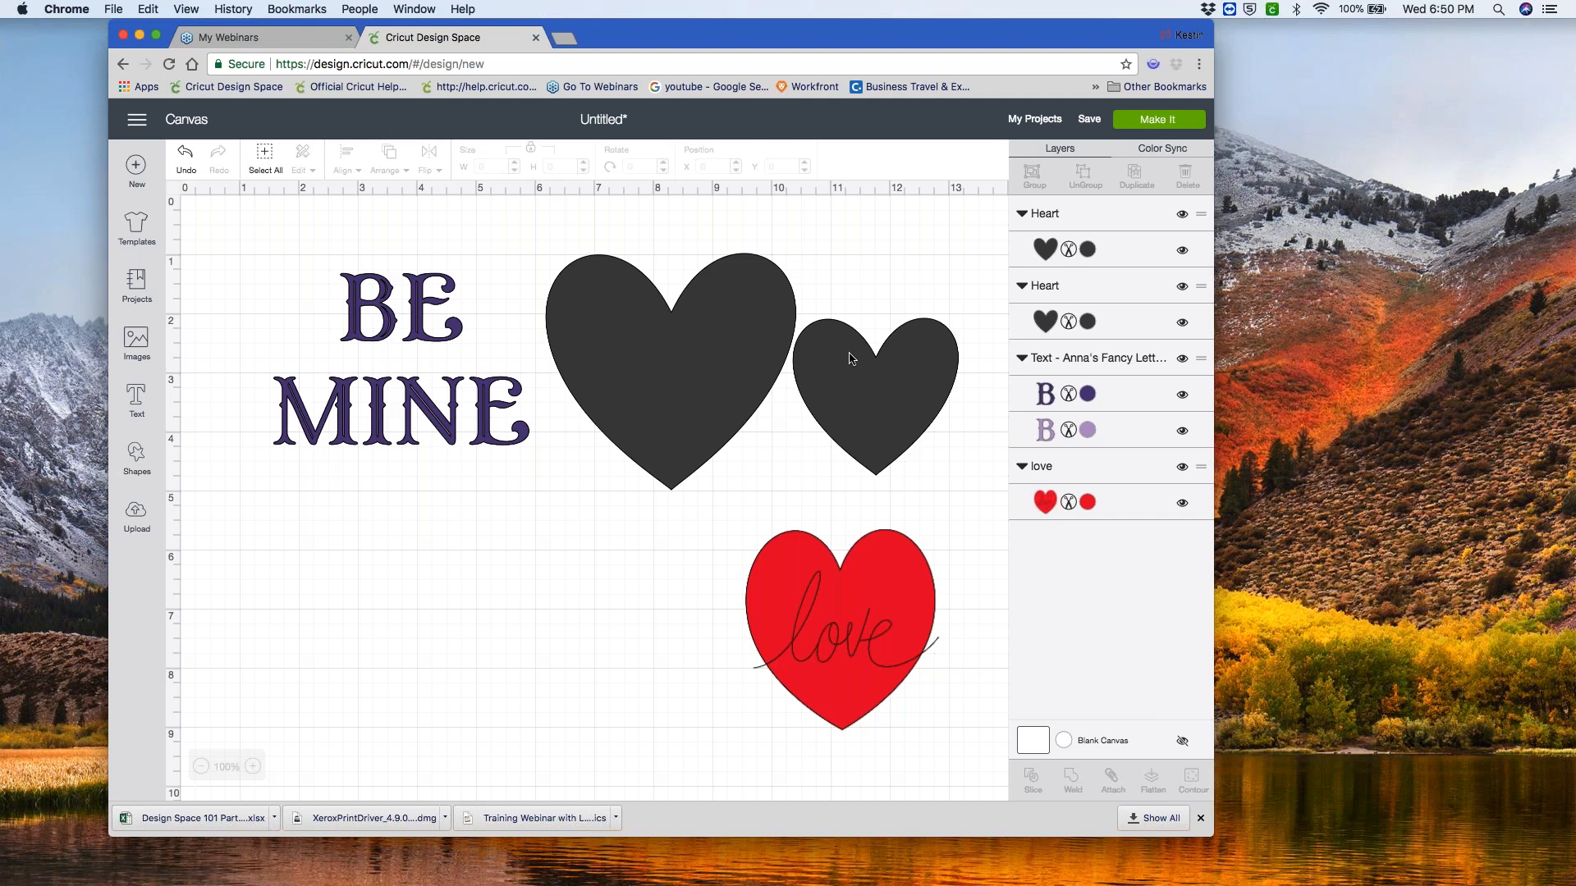
# - Center the smaller heart inside the large one, reduce it to about 2.2 by 2.1 inches, and leave it deselected
pyautogui.click(702, 327)
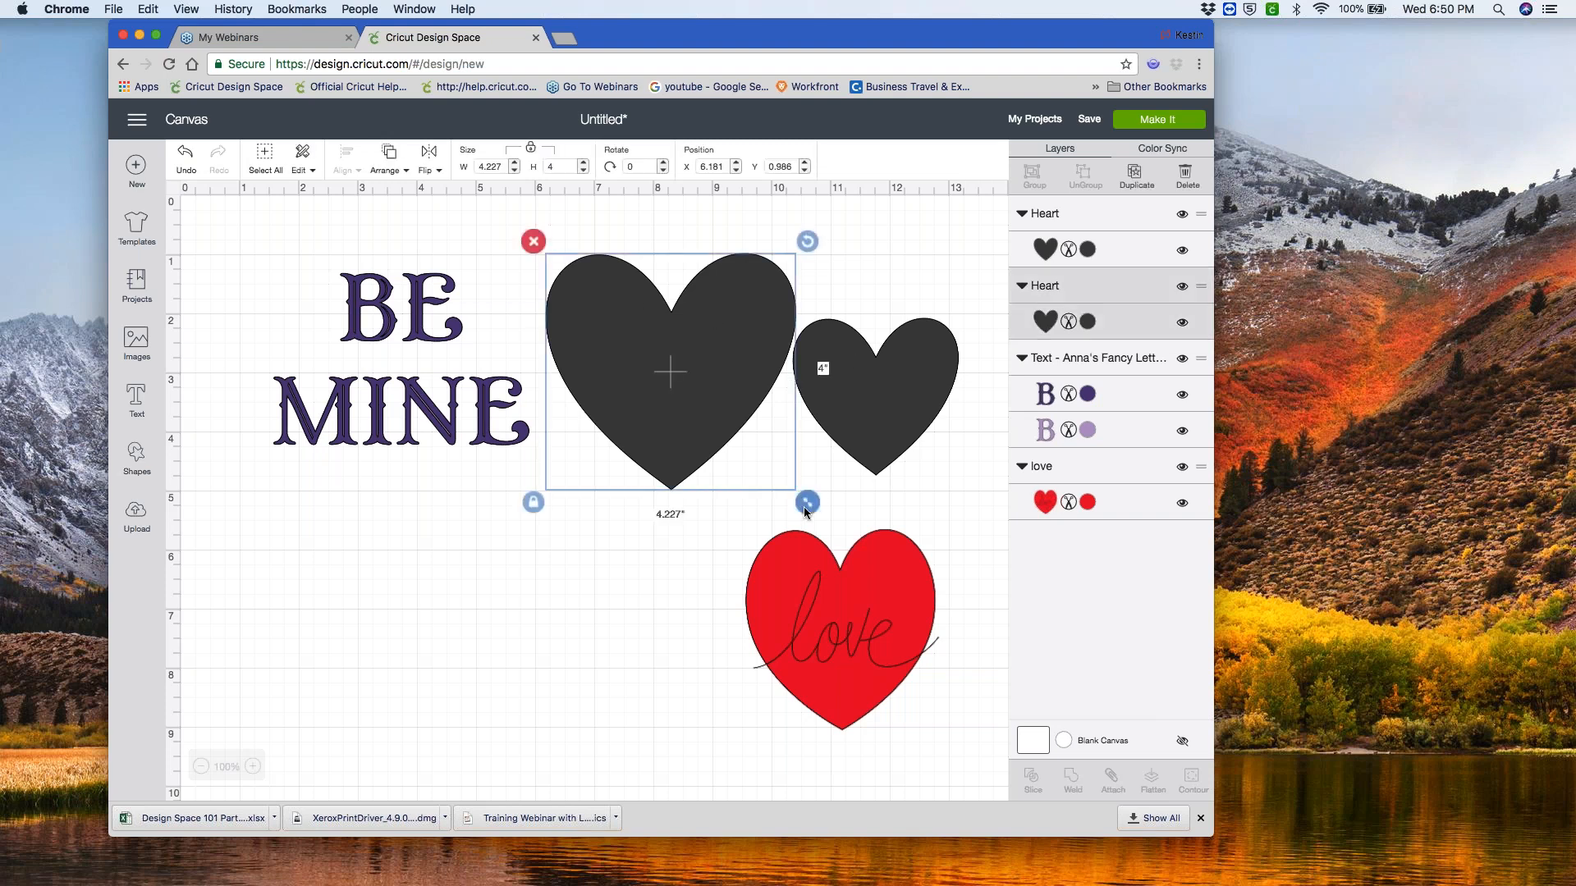
pyautogui.click(894, 410)
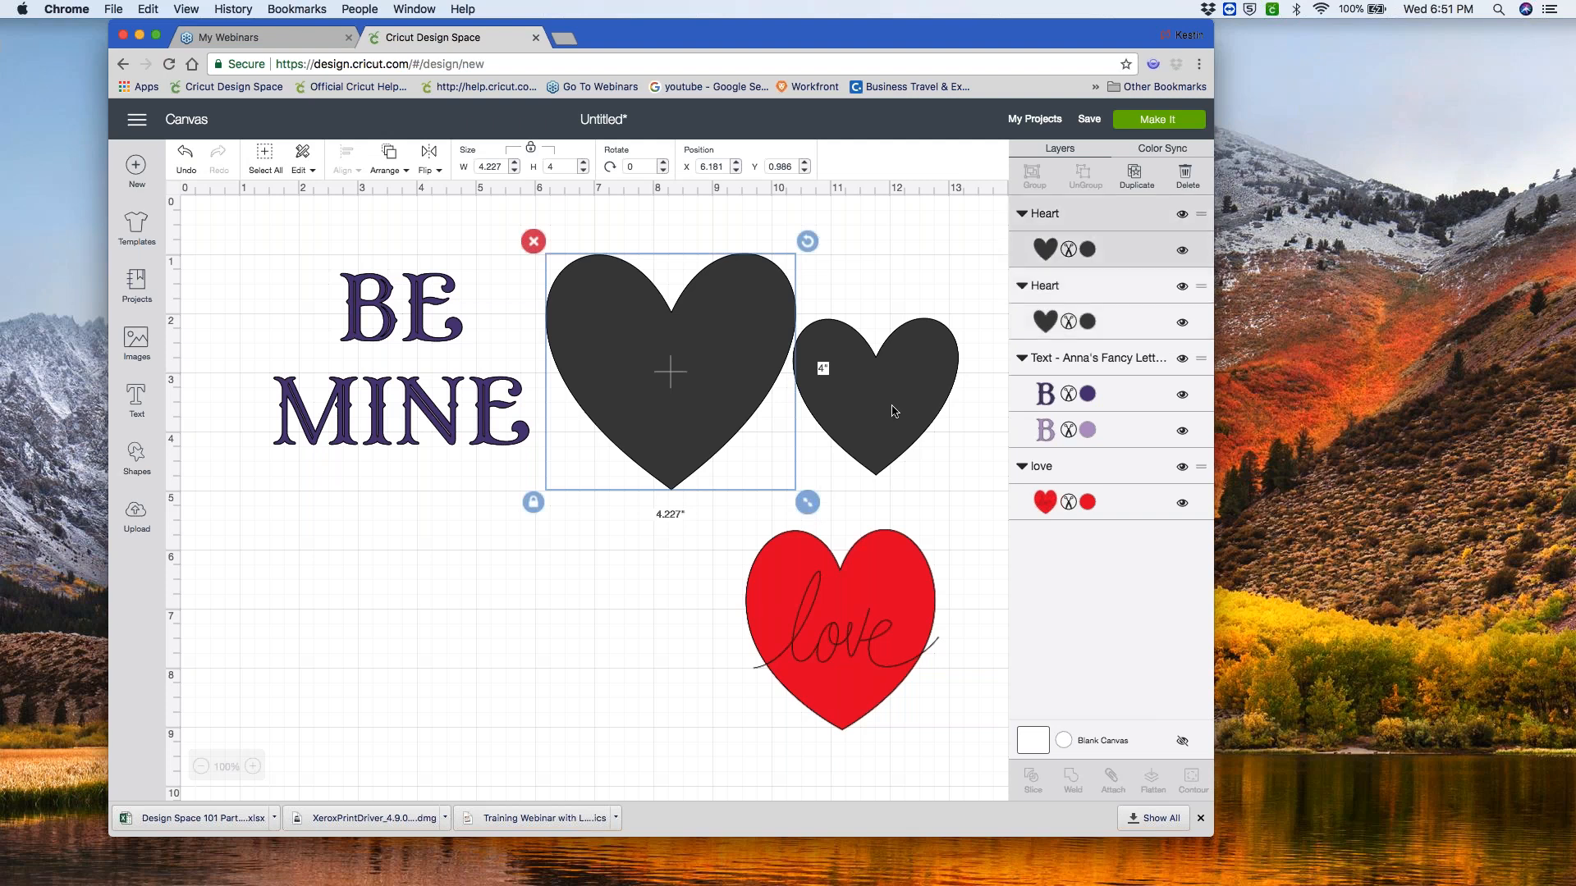
pyautogui.click(893, 269)
pyautogui.moveTo(895, 388); pyautogui.dragTo(690, 367)
pyautogui.moveTo(763, 462); pyautogui.dragTo(730, 448)
pyautogui.moveTo(684, 366); pyautogui.dragTo(702, 382)
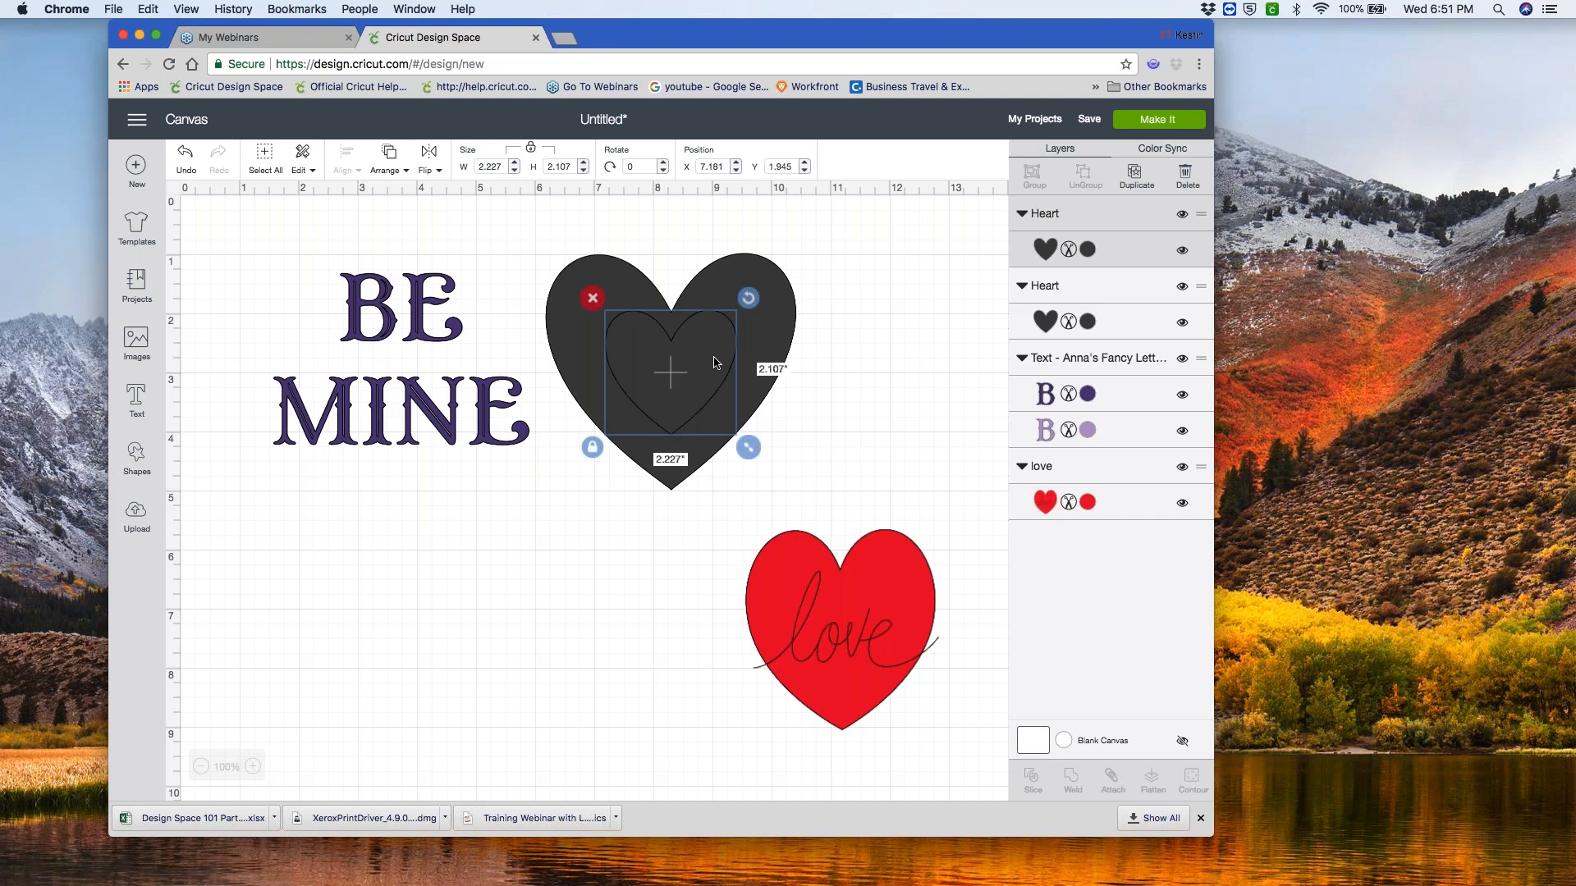
pyautogui.click(846, 387)
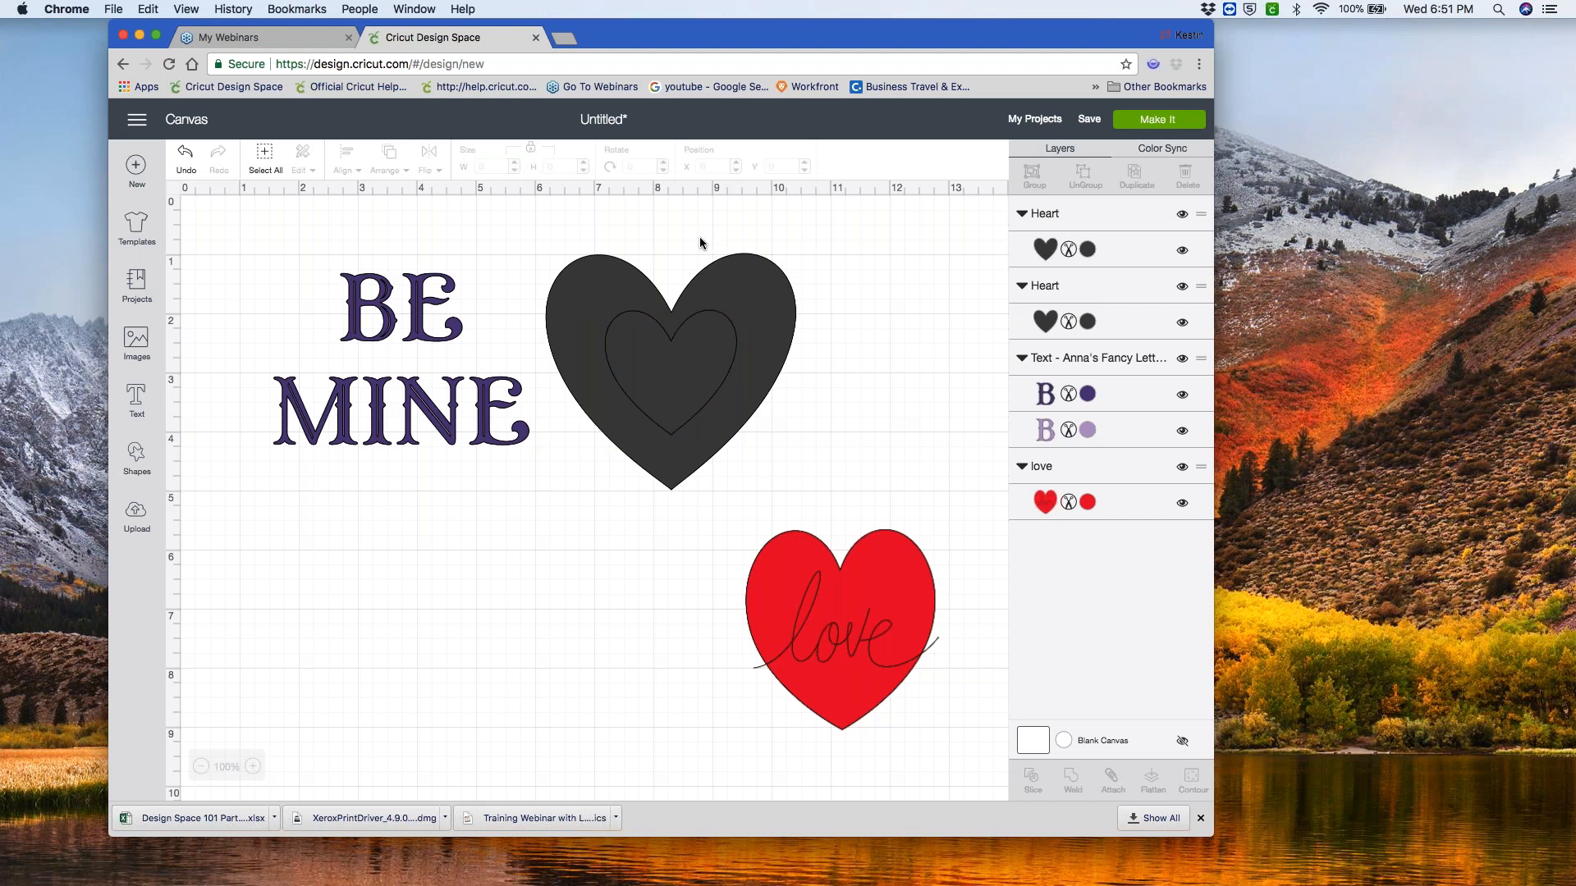
# - Slice the two overlapping black hearts and move both small heart pieces out of the large one
pyautogui.moveTo(834, 260); pyautogui.dragTo(685, 362)
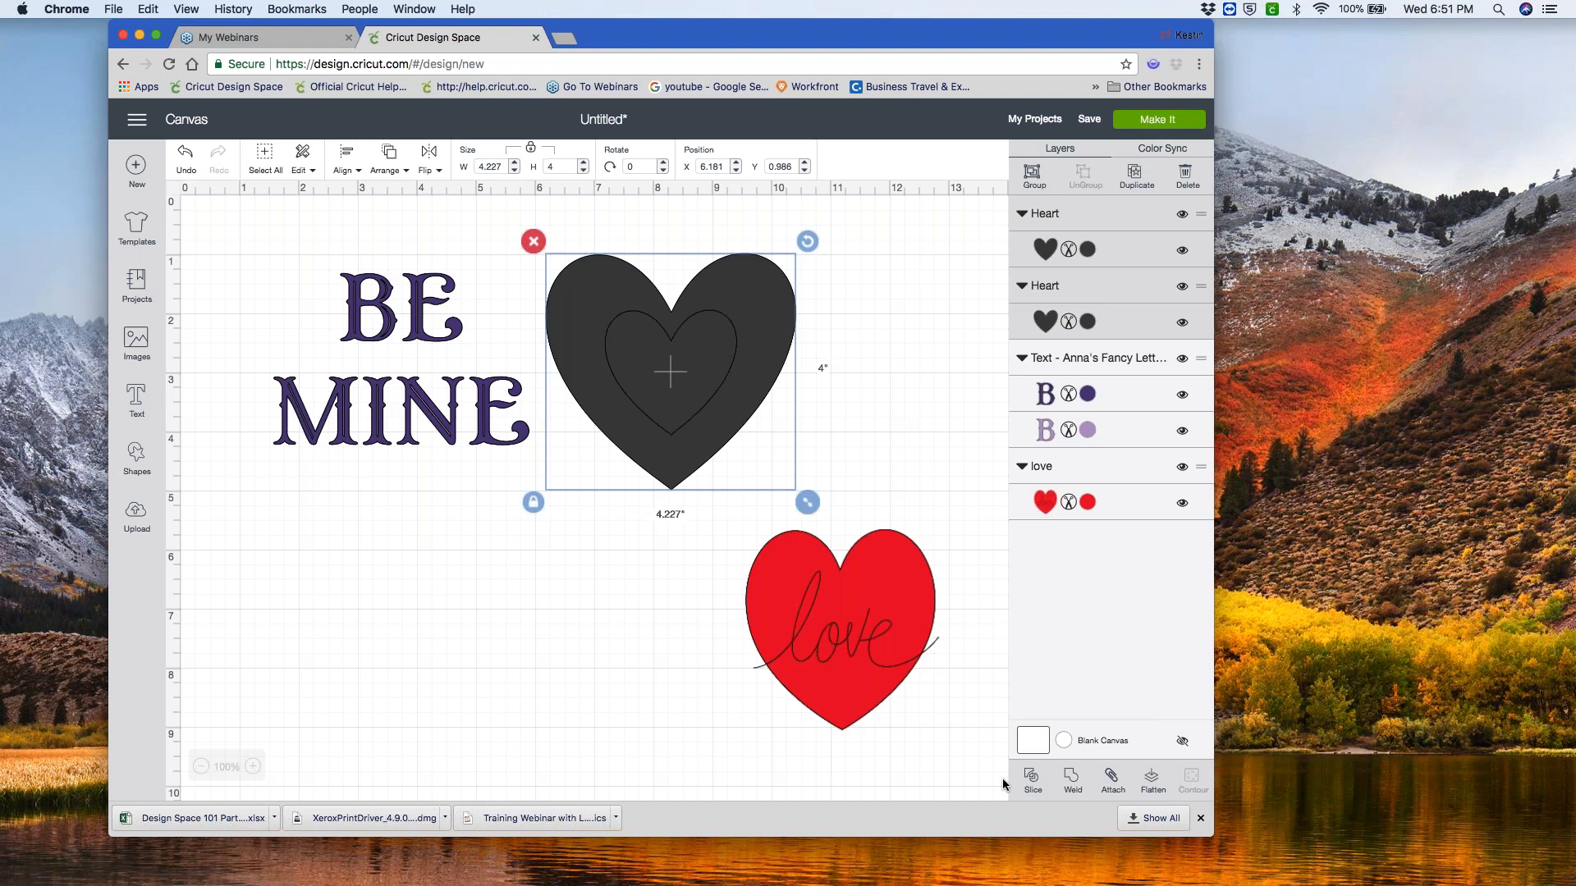
pyautogui.click(1033, 778)
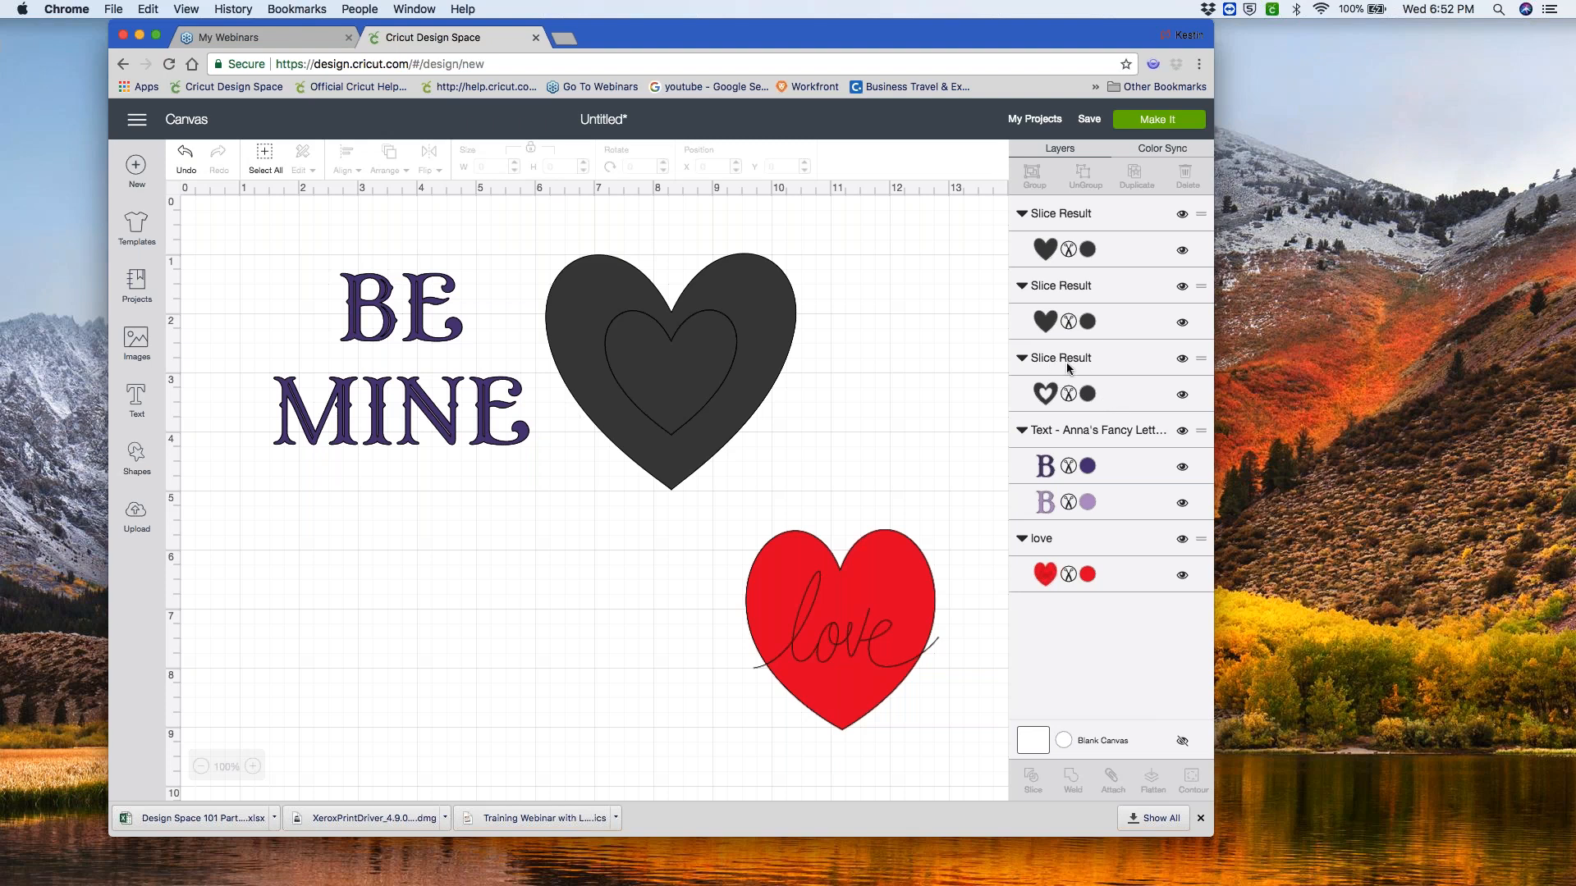
pyautogui.moveTo(704, 353); pyautogui.dragTo(948, 254)
pyautogui.press('super+z')
pyautogui.moveTo(798, 345); pyautogui.dragTo(921, 394)
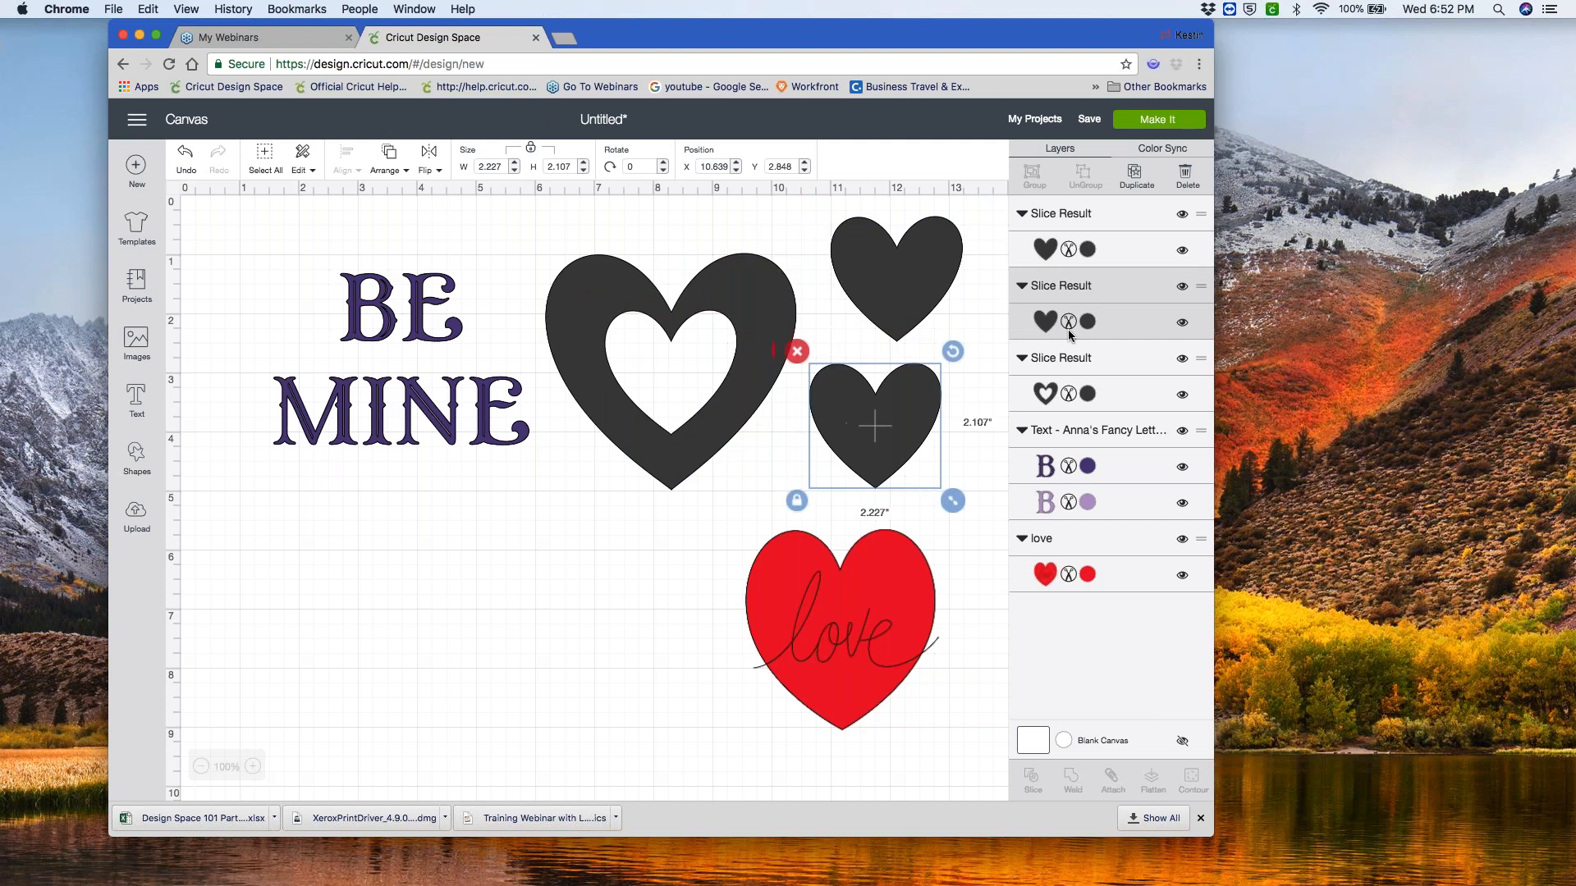
# - Nudge the hollow heart slightly upward and recolor it red #DF1818, keeping the Cut line type
pyautogui.click(717, 301)
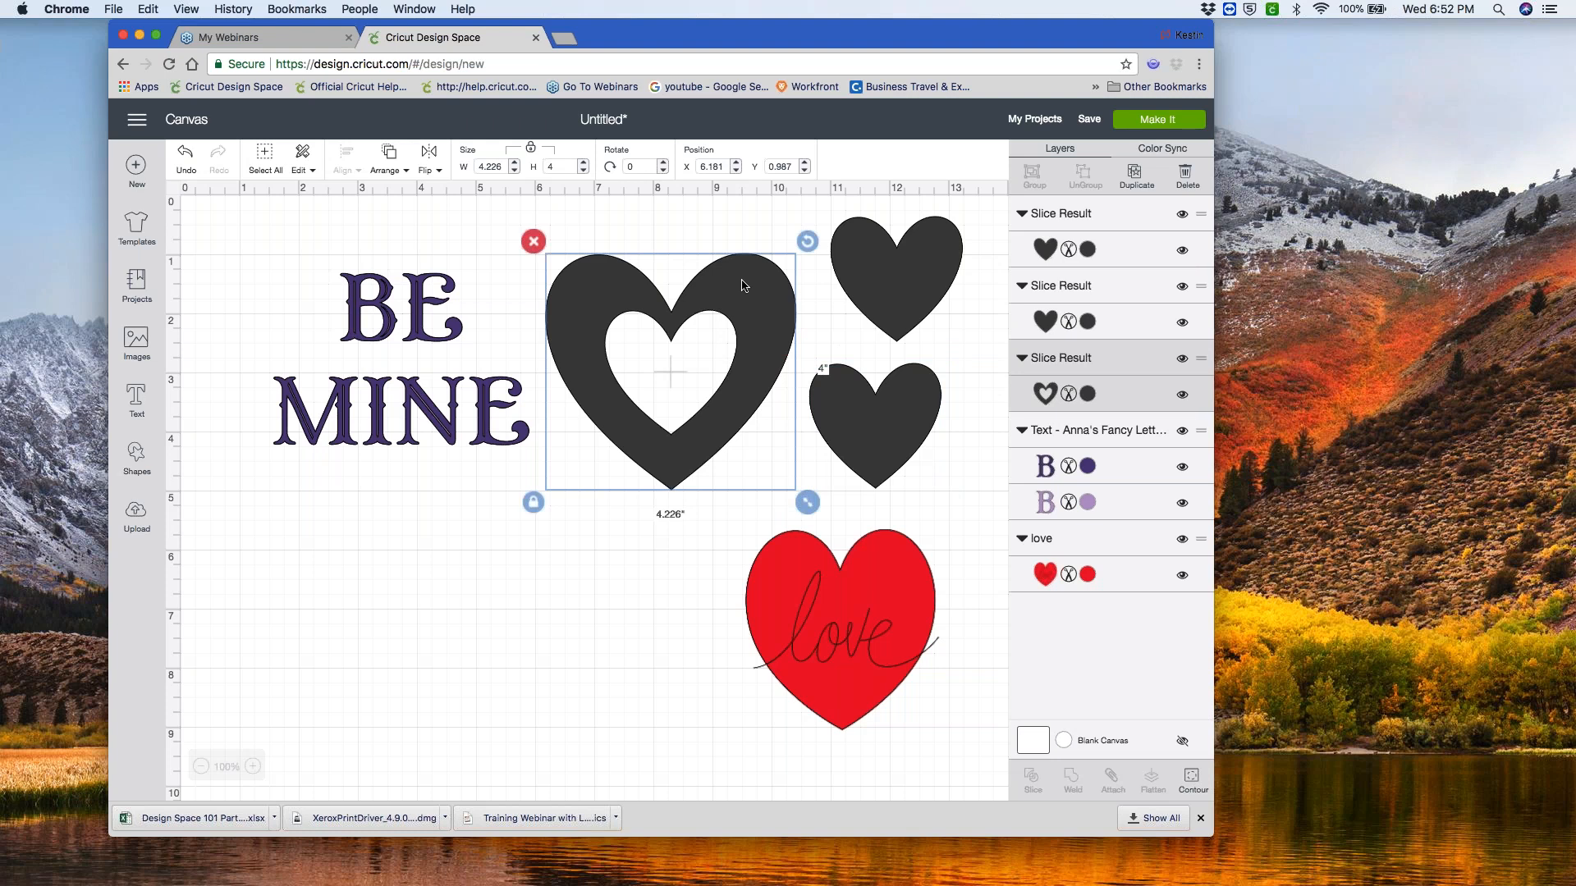
pyautogui.moveTo(742, 284); pyautogui.dragTo(749, 259)
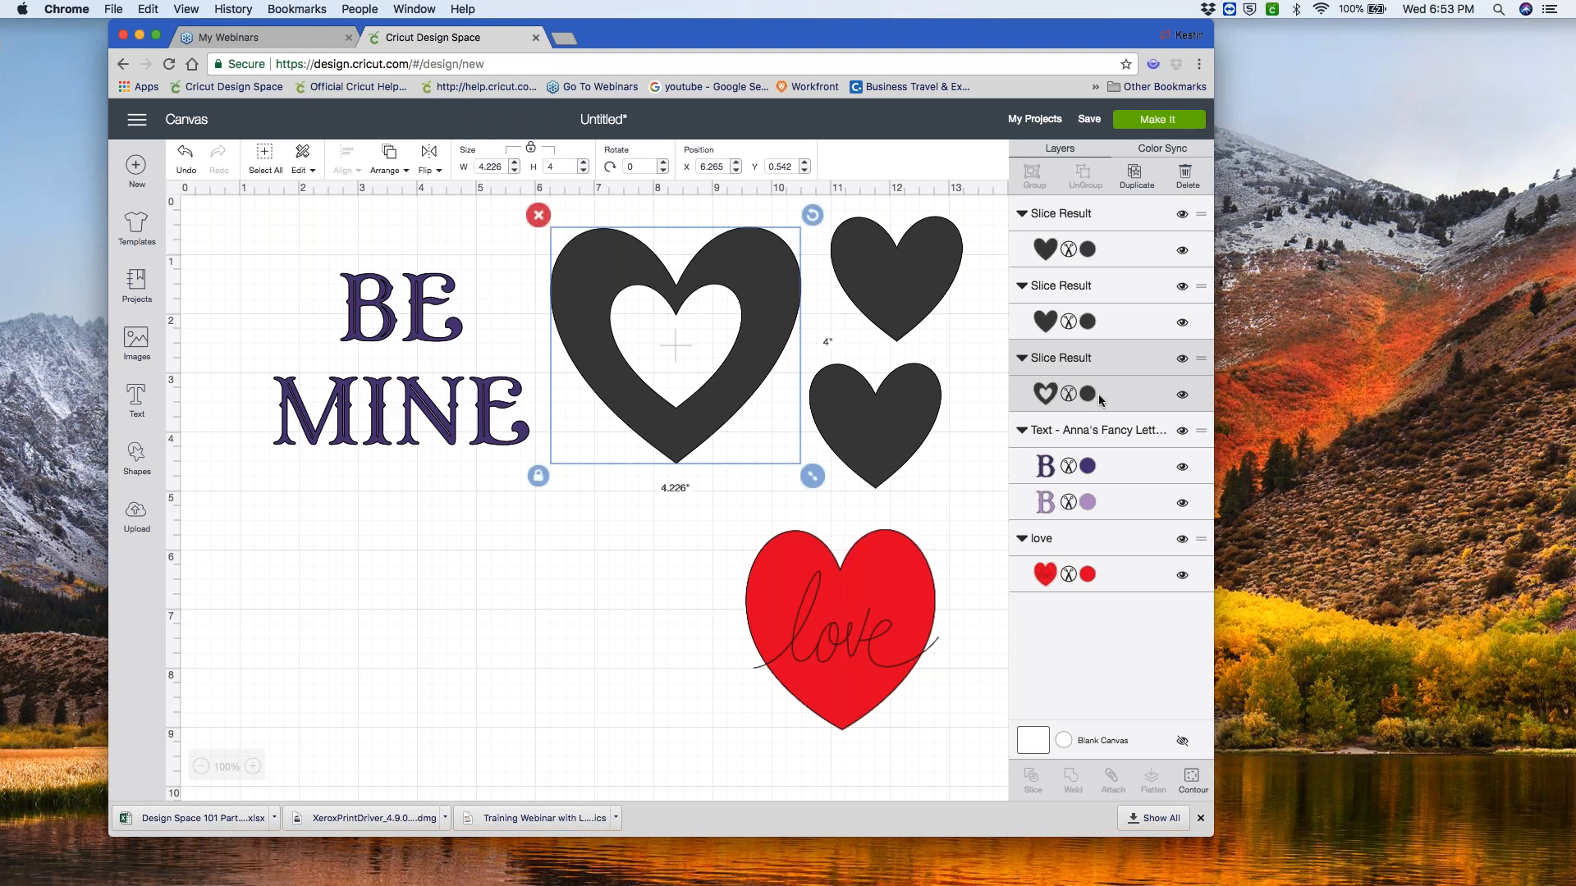
pyautogui.click(1088, 395)
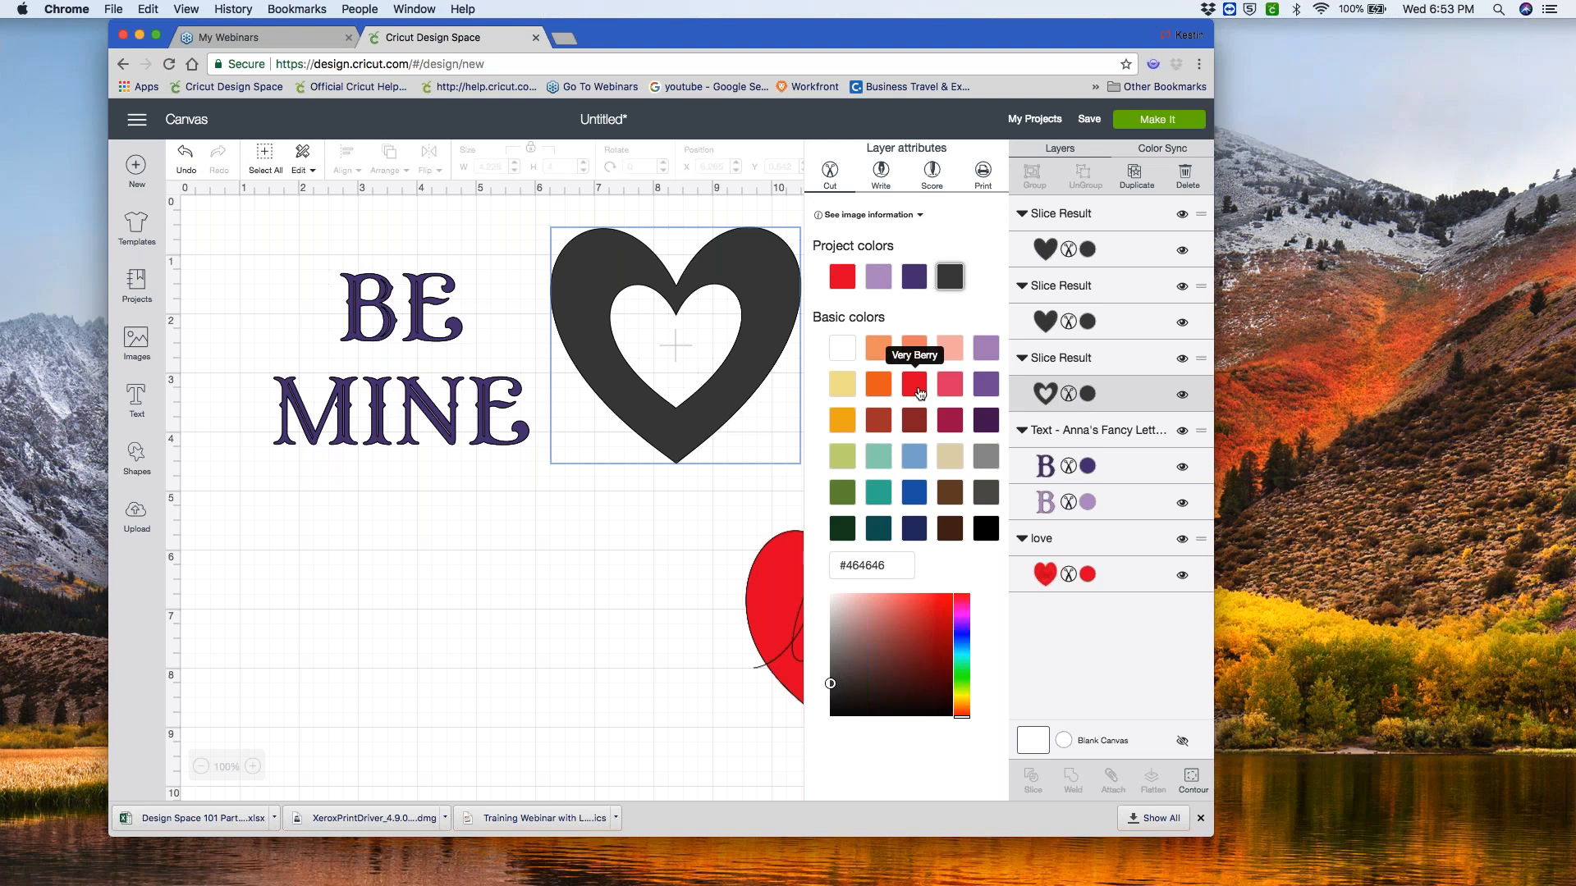
pyautogui.click(939, 609)
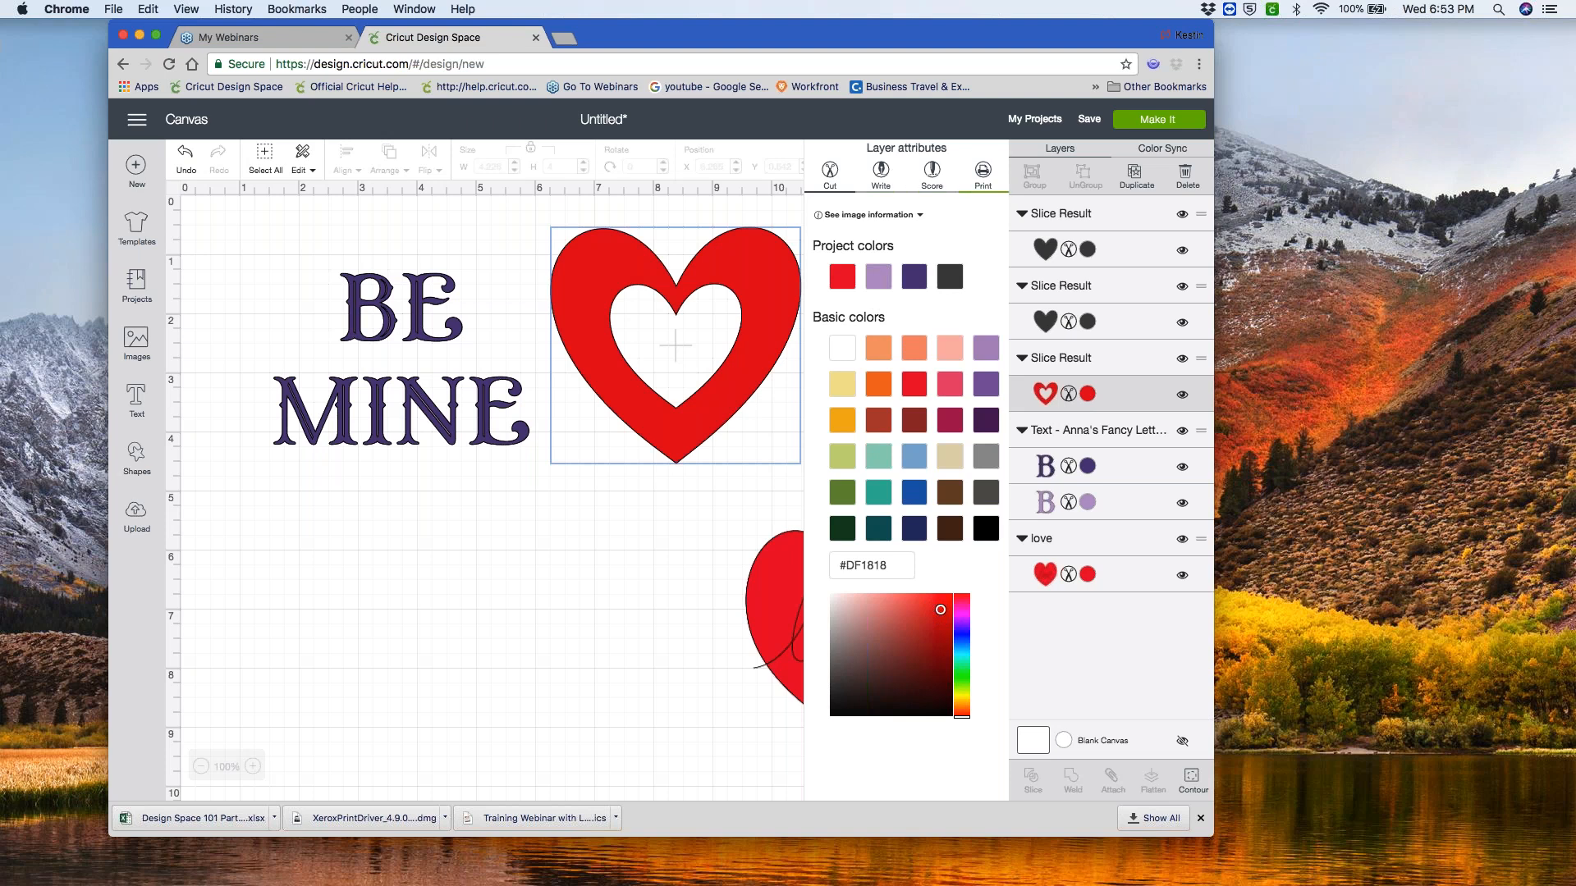
pyautogui.click(833, 173)
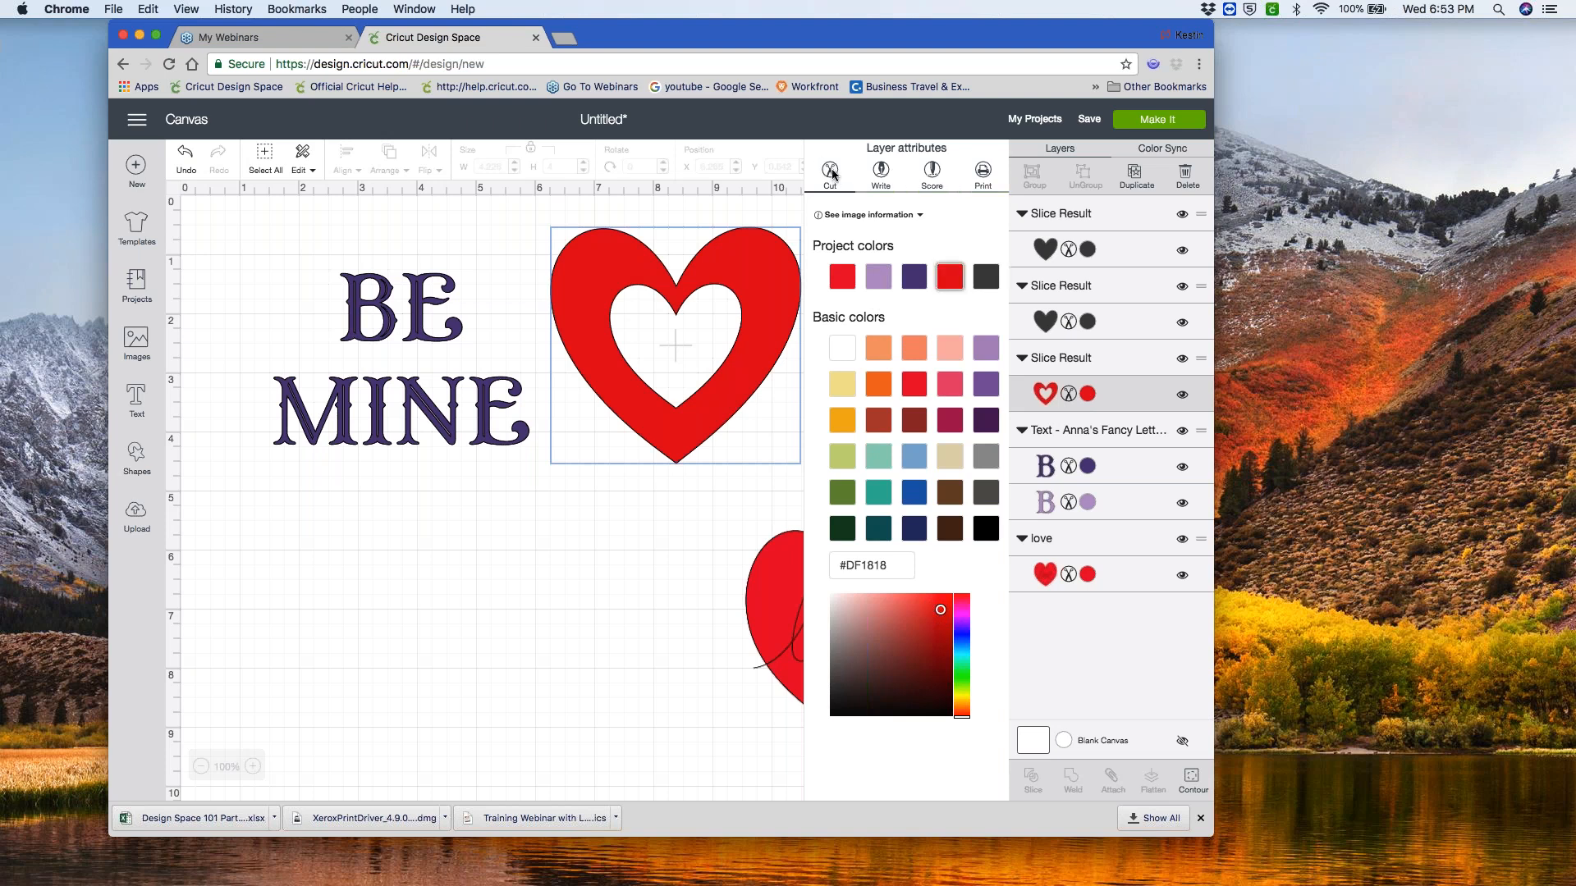
pyautogui.click(707, 518)
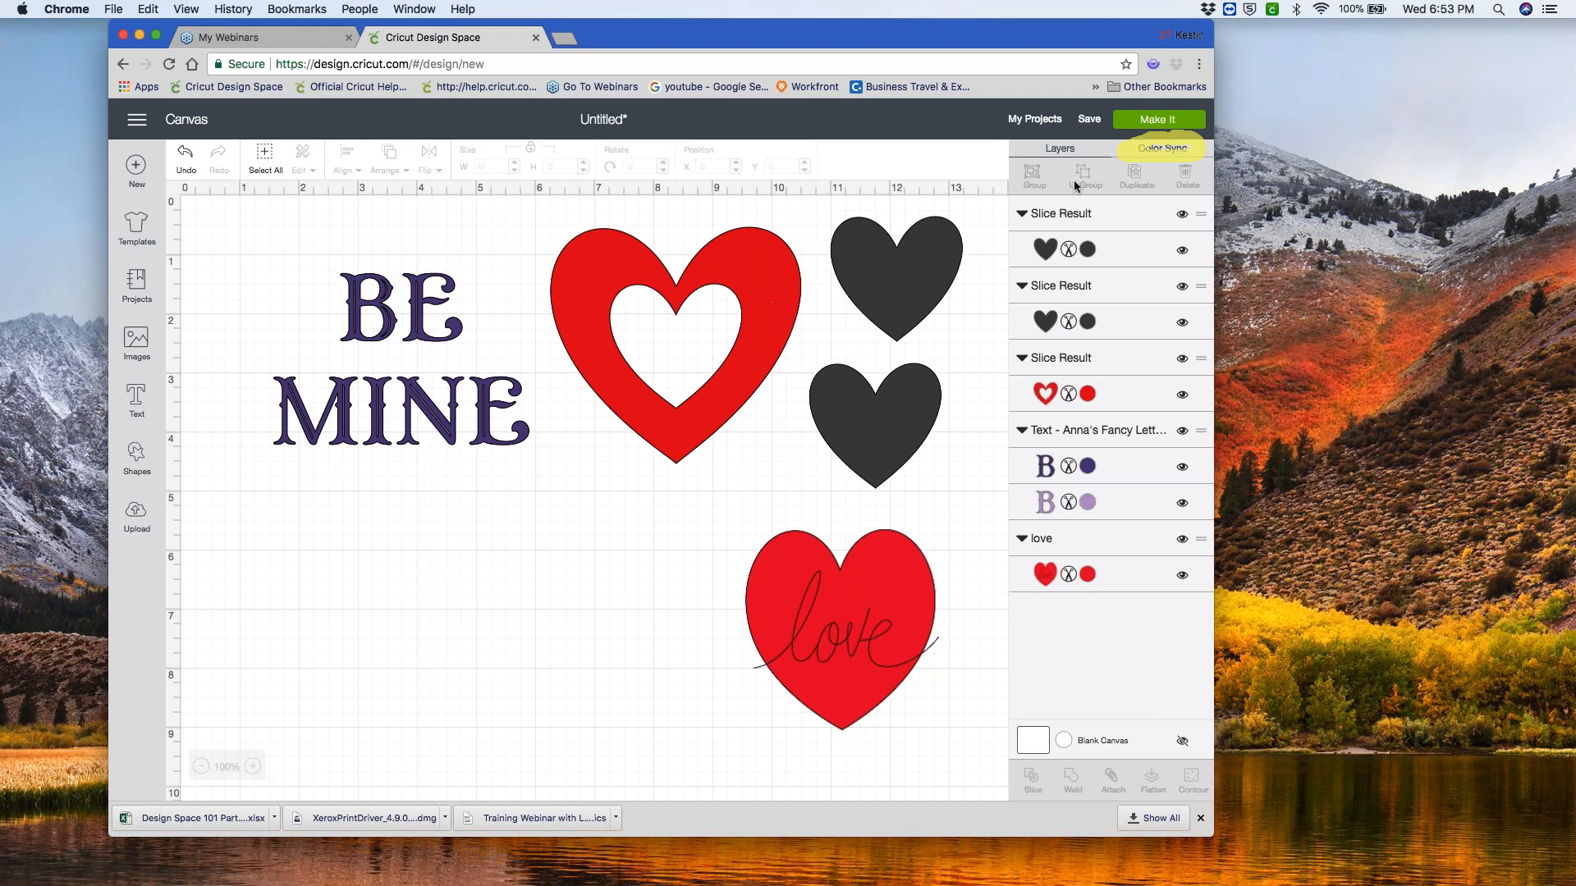
# - Examine the project's color groups in Color Sync, and preview each cutting mat from the first to the last
pyautogui.click(1162, 151)
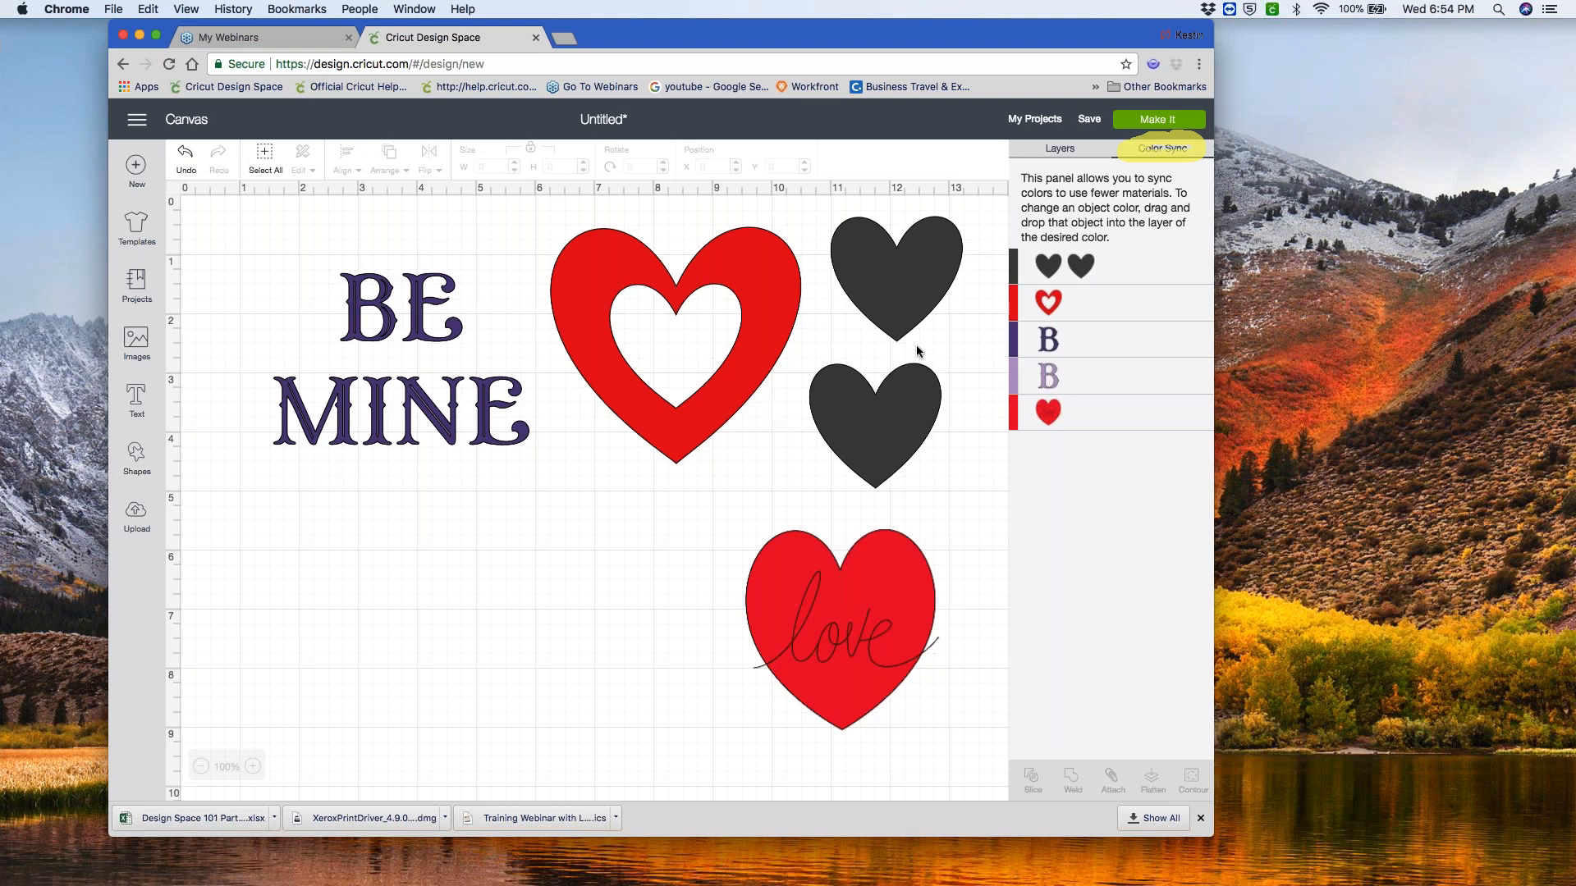
pyautogui.click(1144, 124)
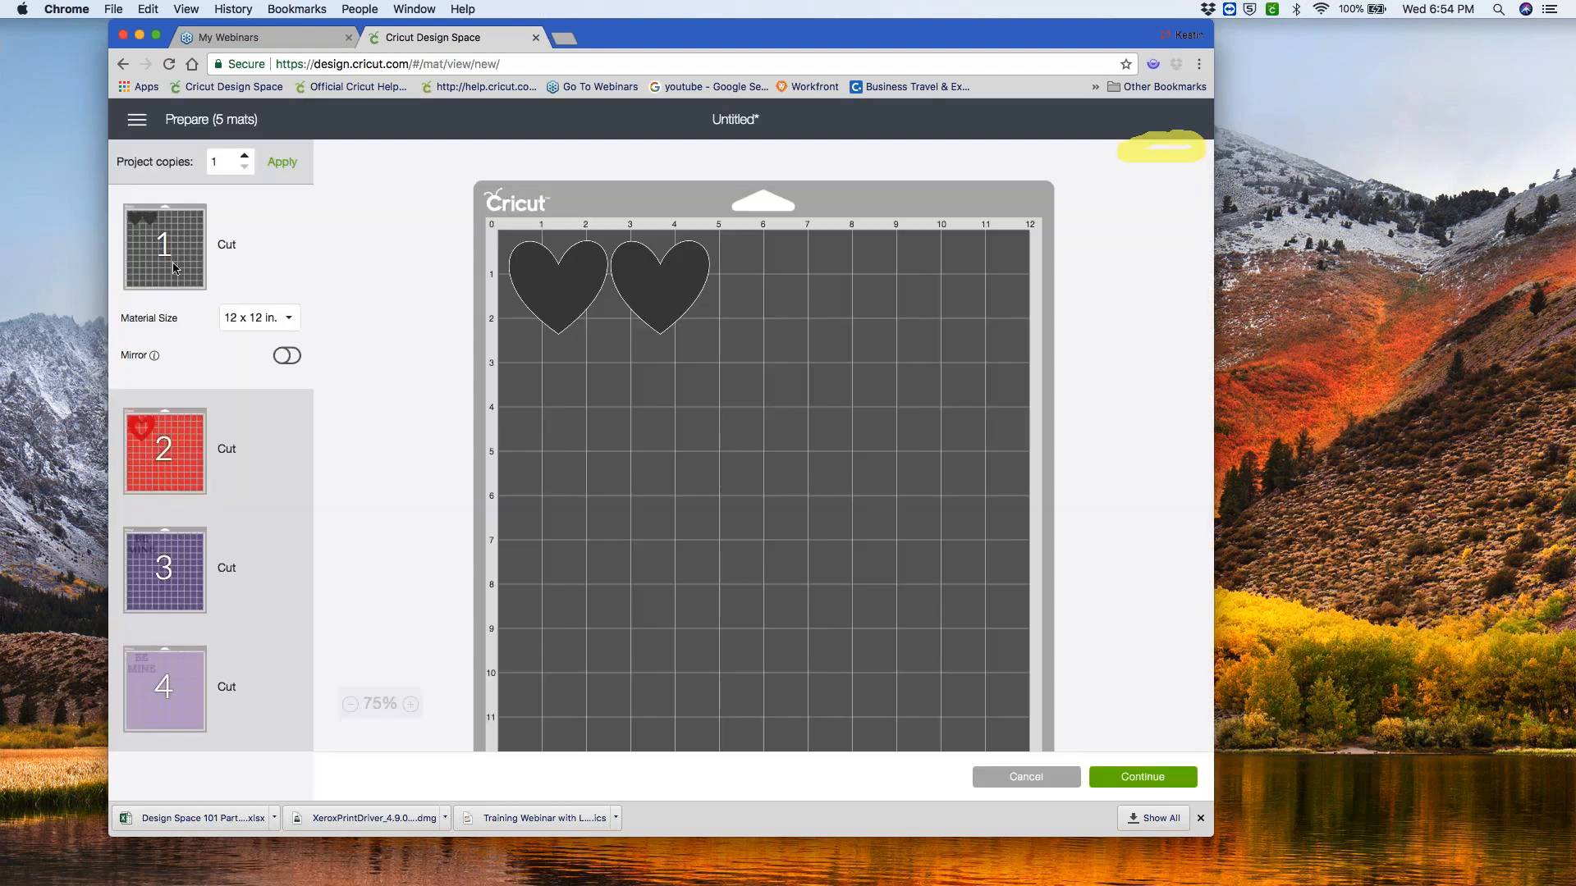
pyautogui.click(165, 451)
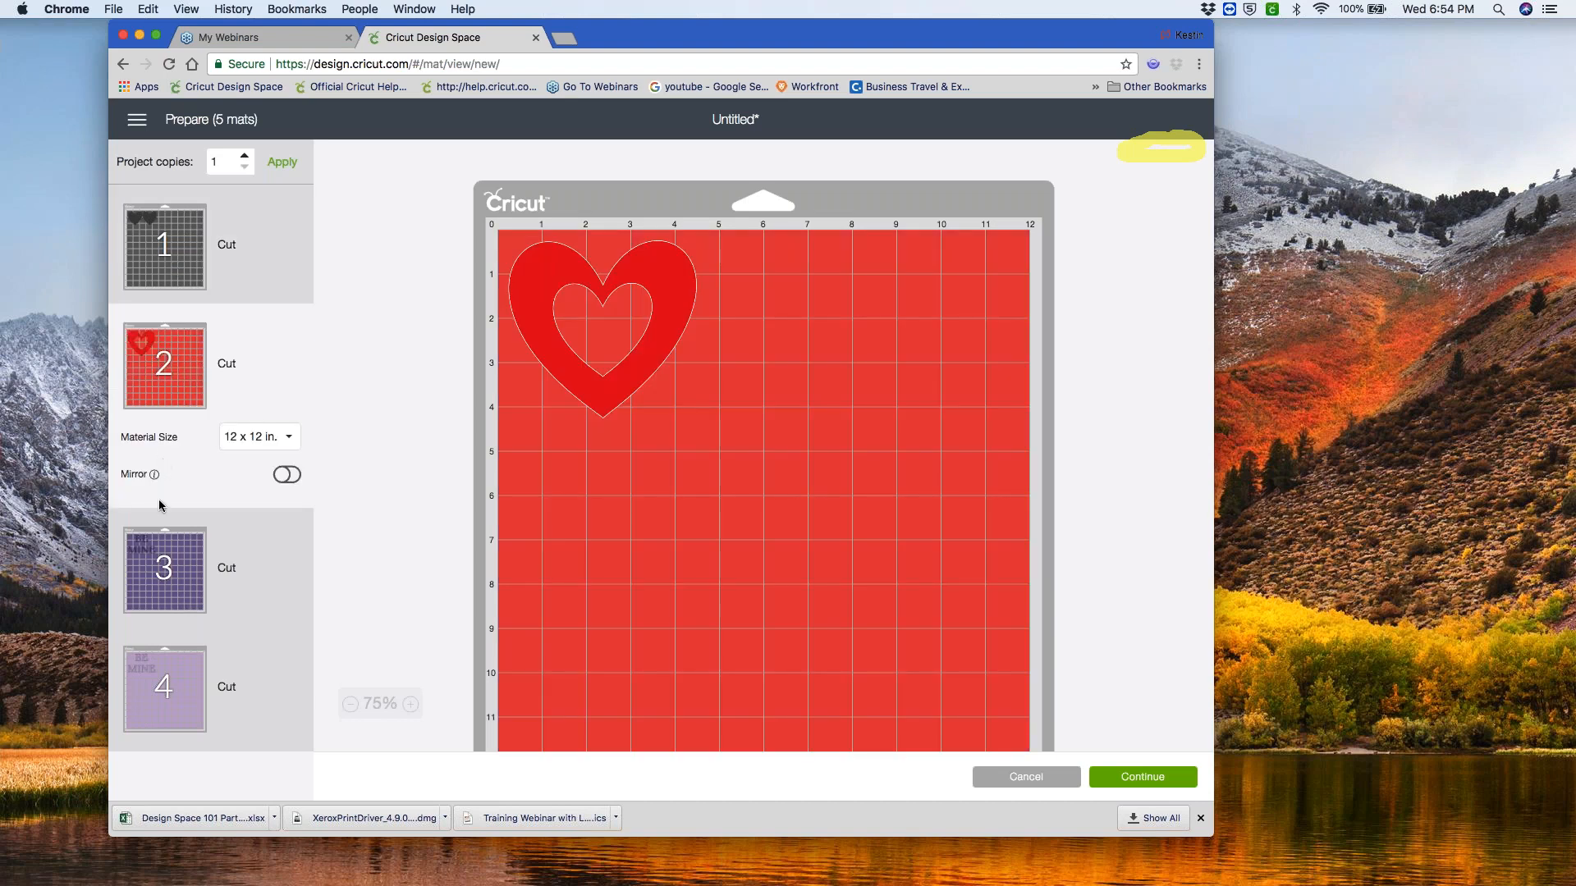
pyautogui.click(161, 525)
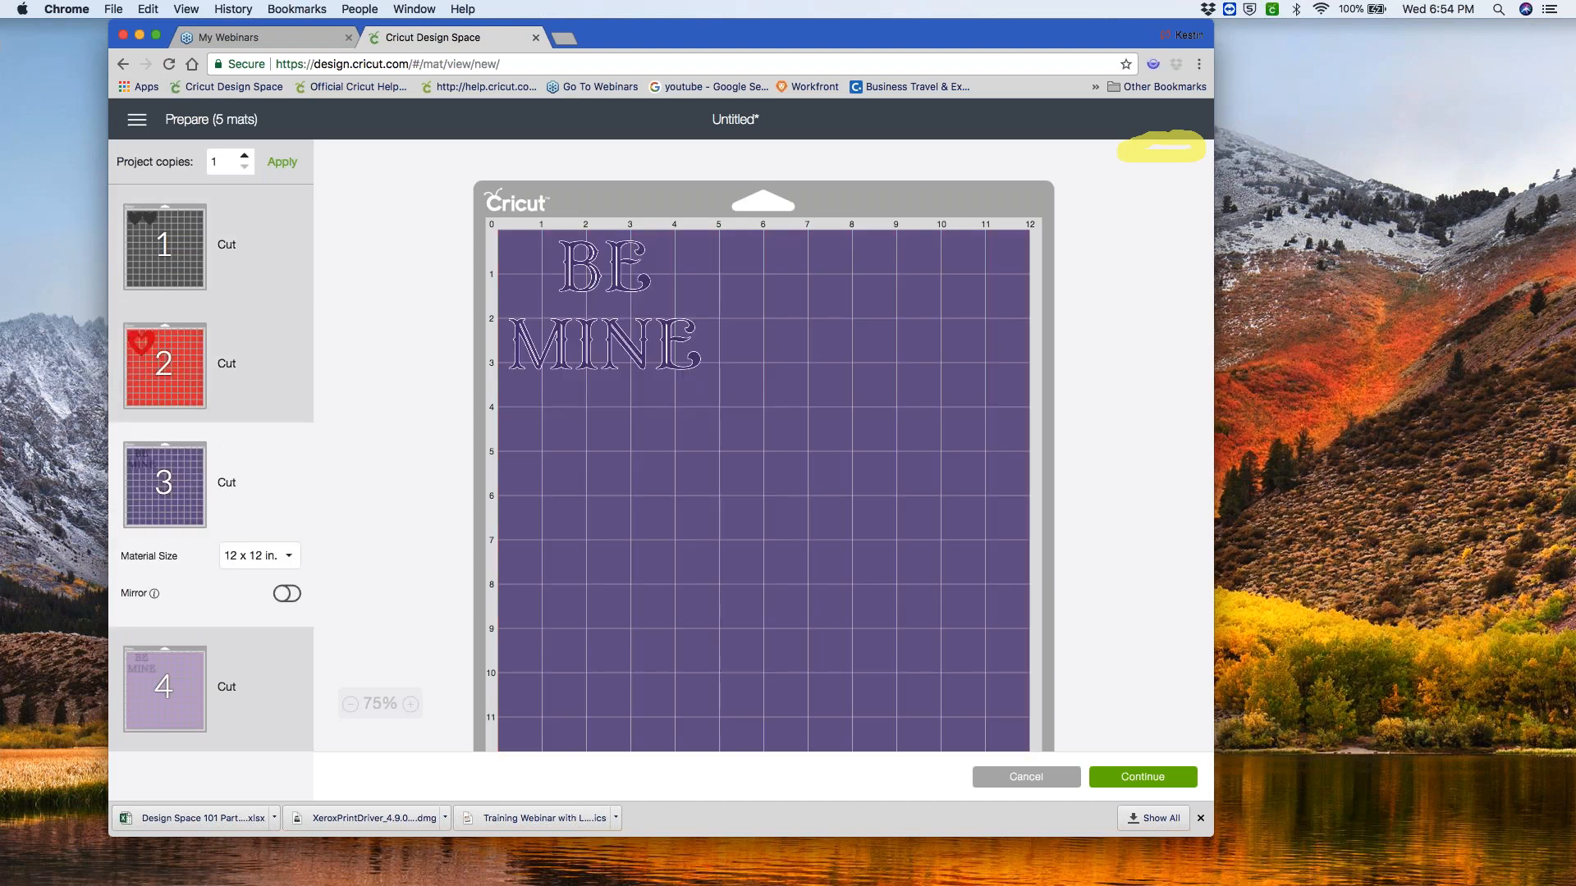
pyautogui.click(174, 656)
pyautogui.scroll(-3, 161, 686)
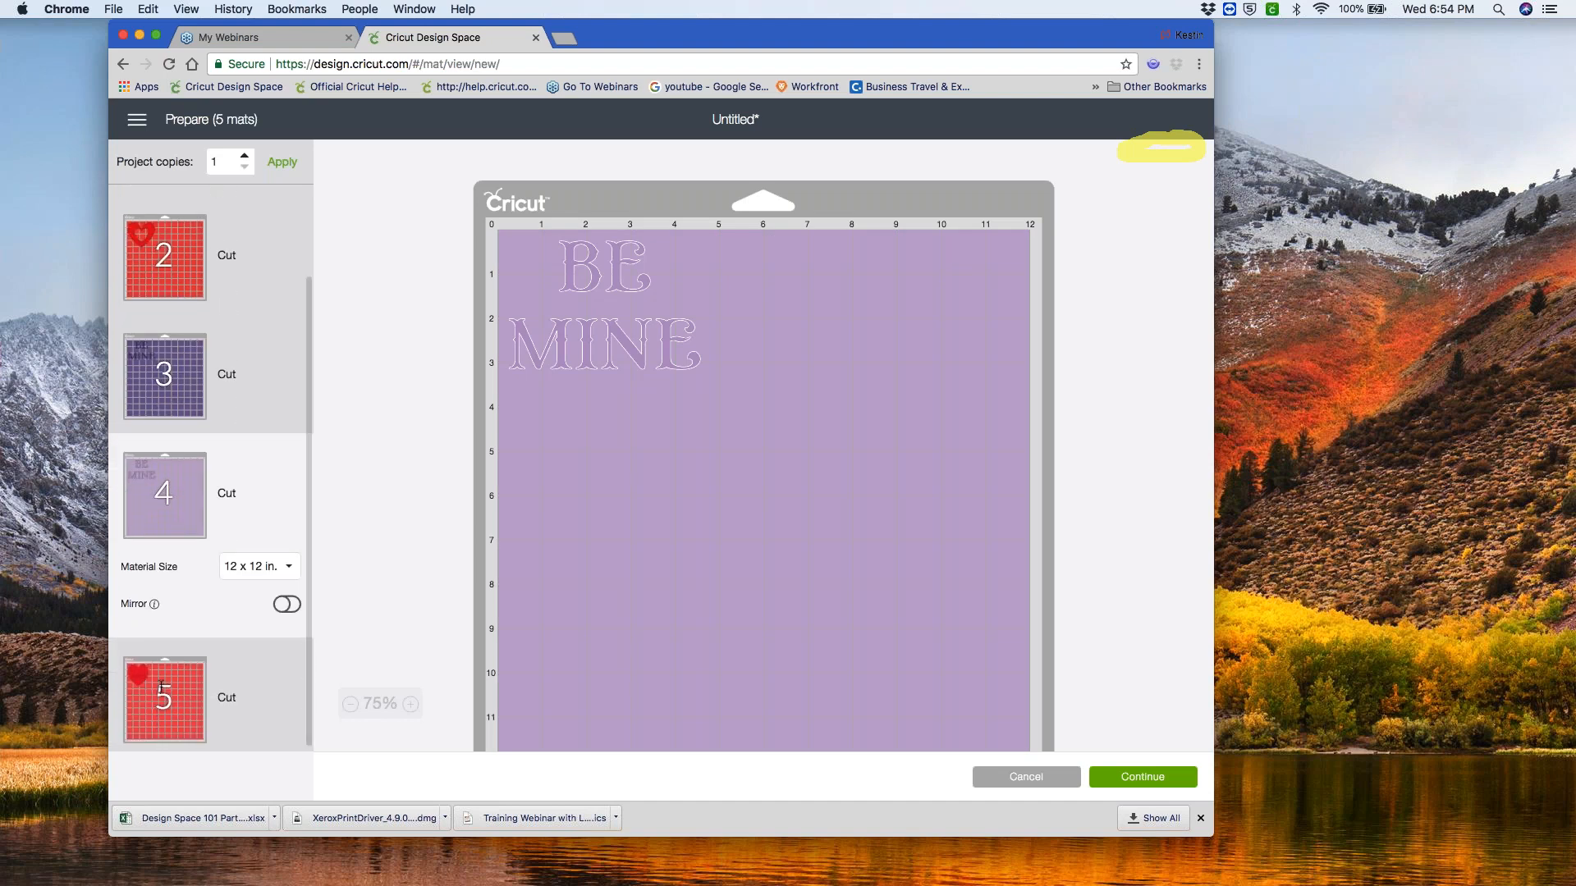
pyautogui.click(161, 686)
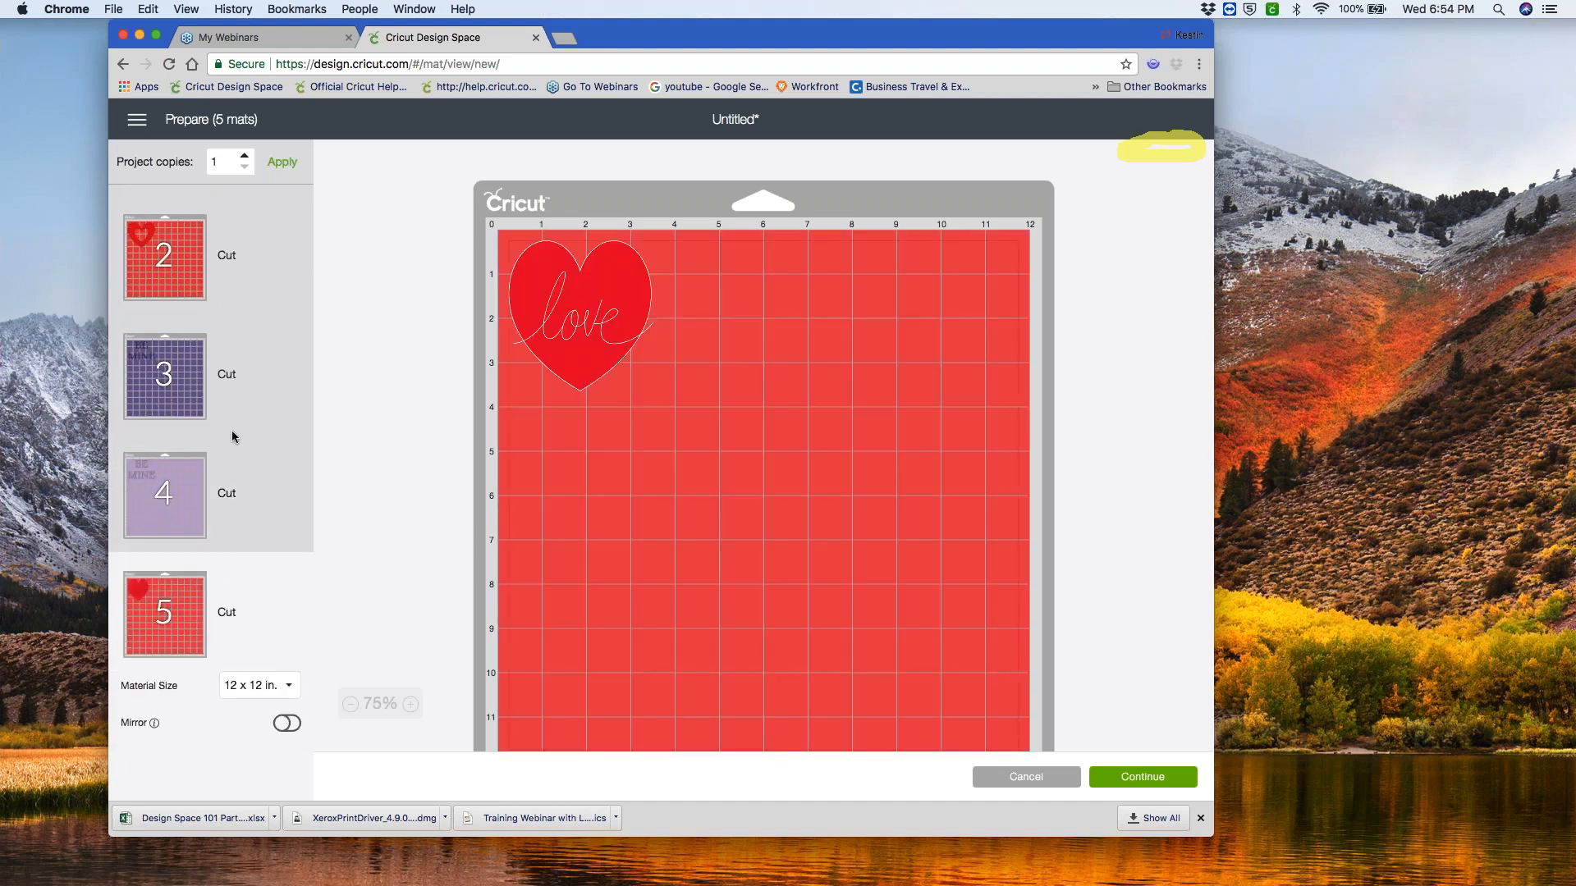
# - Compare the red mats 2 and 5, and return to the mat with the two black hearts
pyautogui.scroll(2, 210, 363)
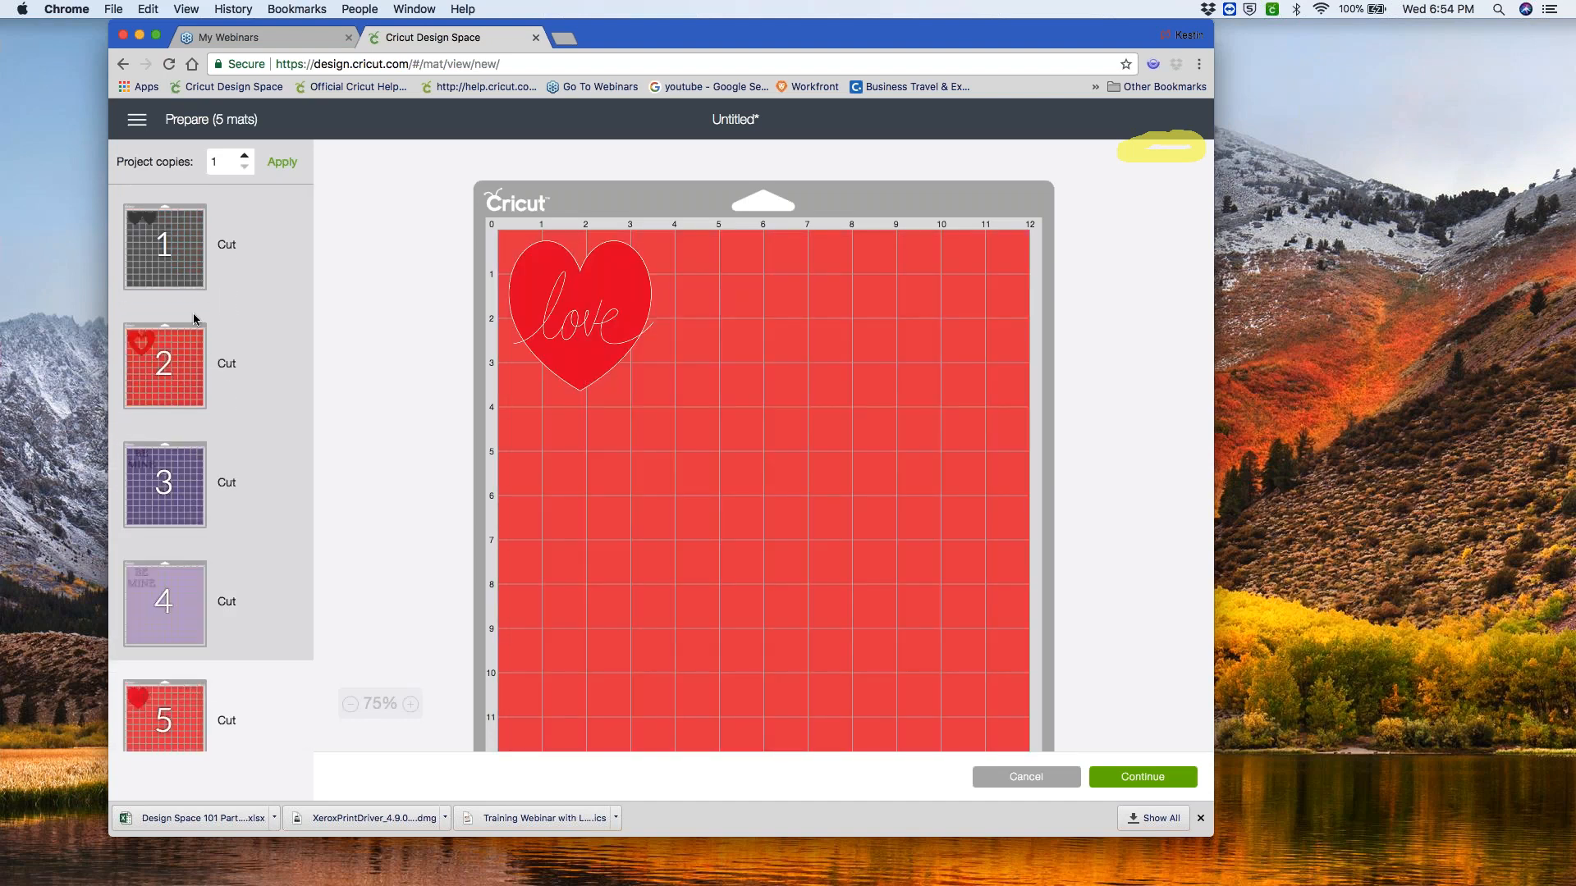
pyautogui.scroll(-2, 185, 691)
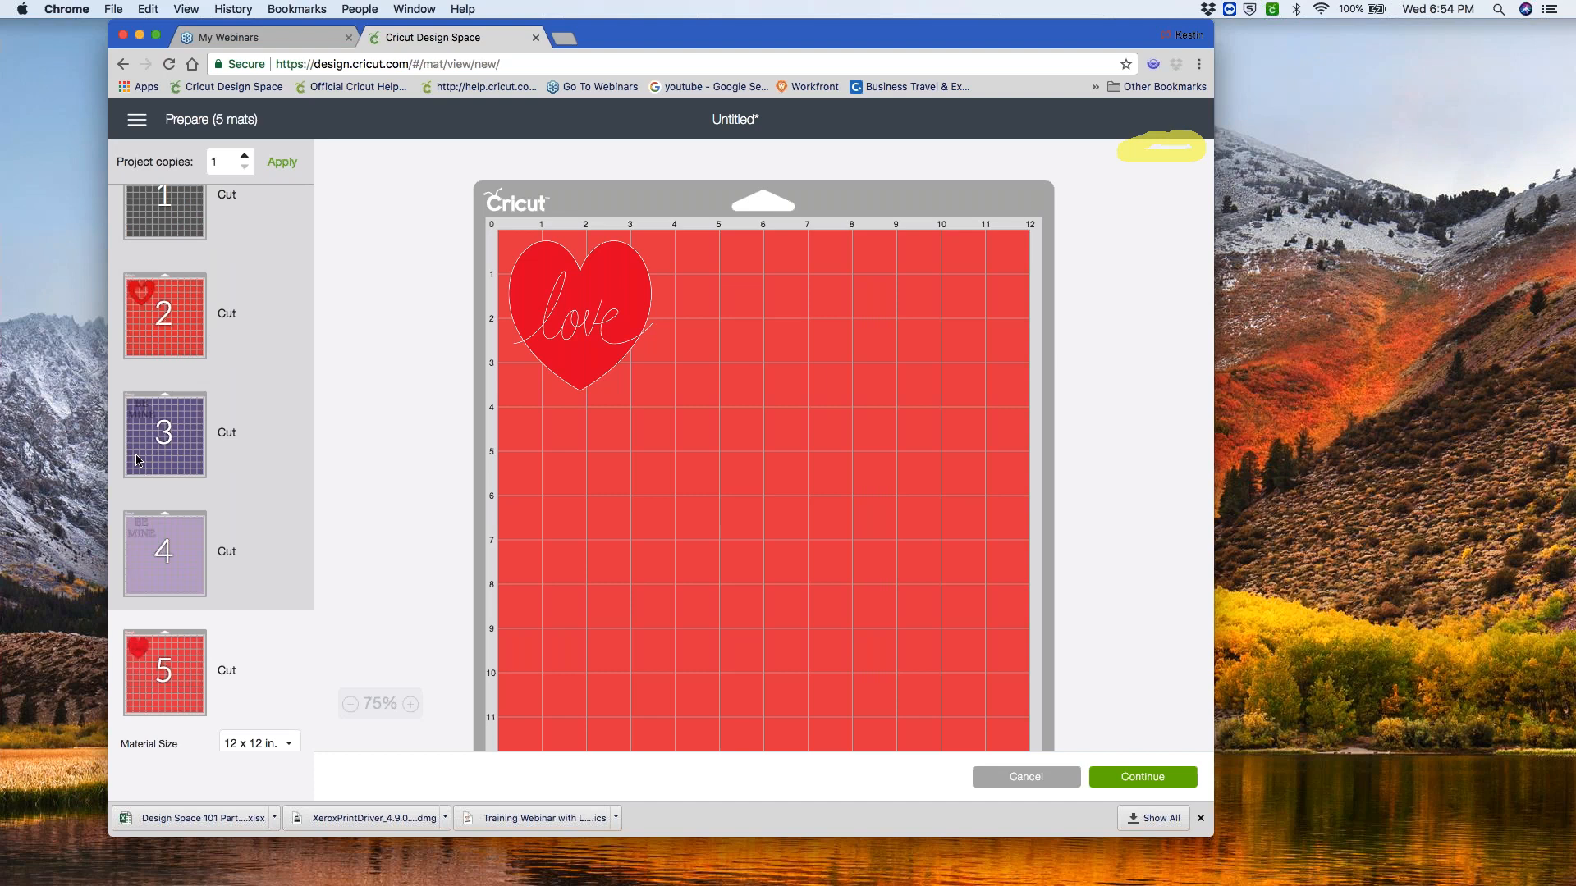
pyautogui.click(162, 328)
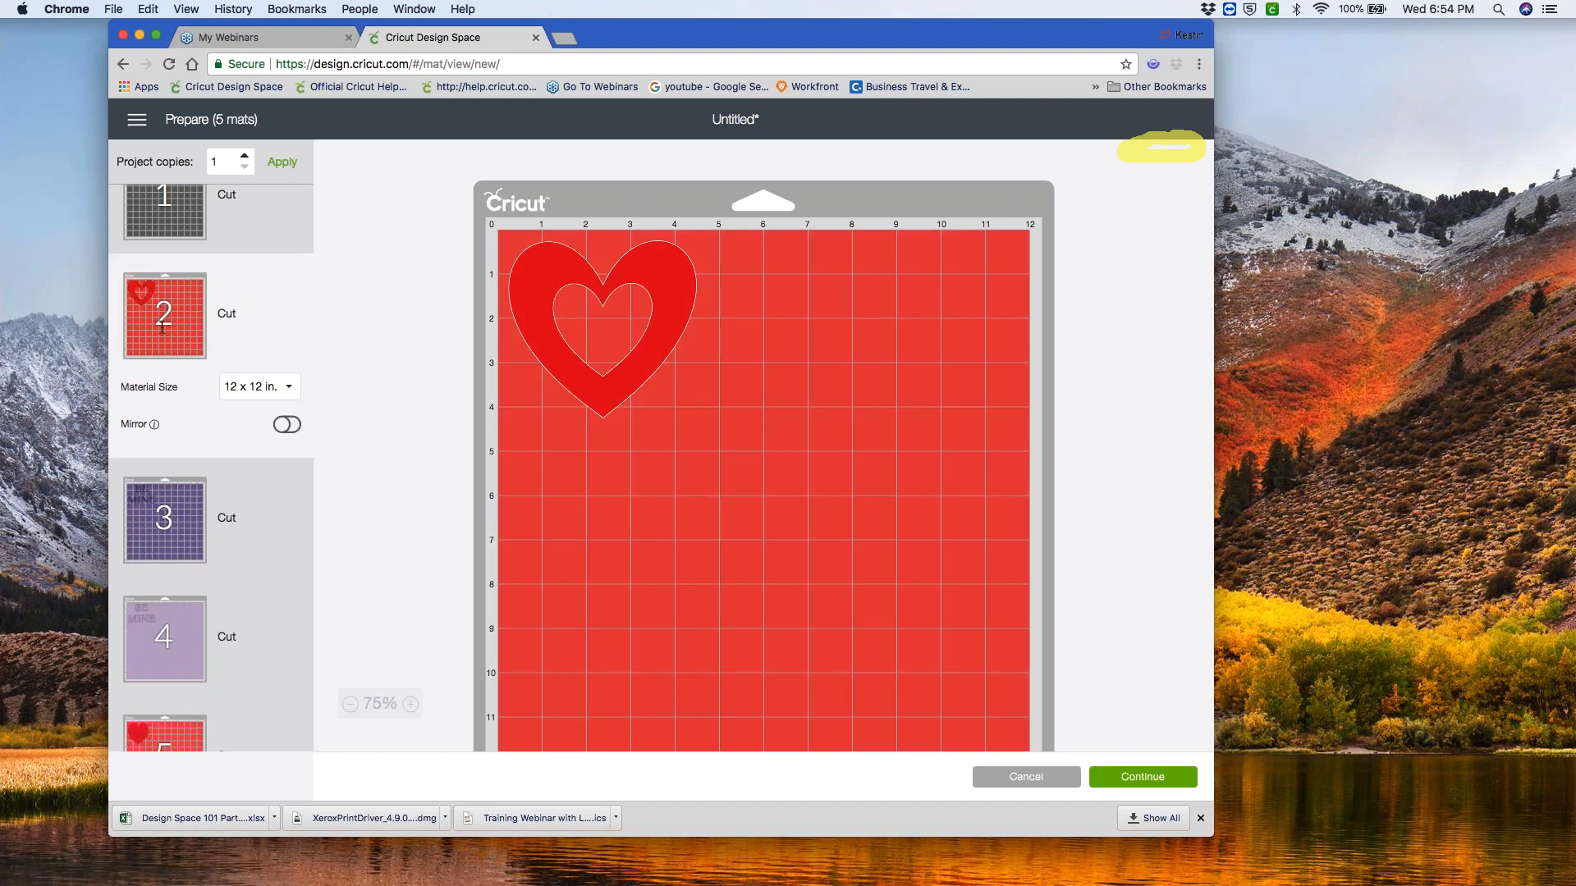
pyautogui.click(194, 736)
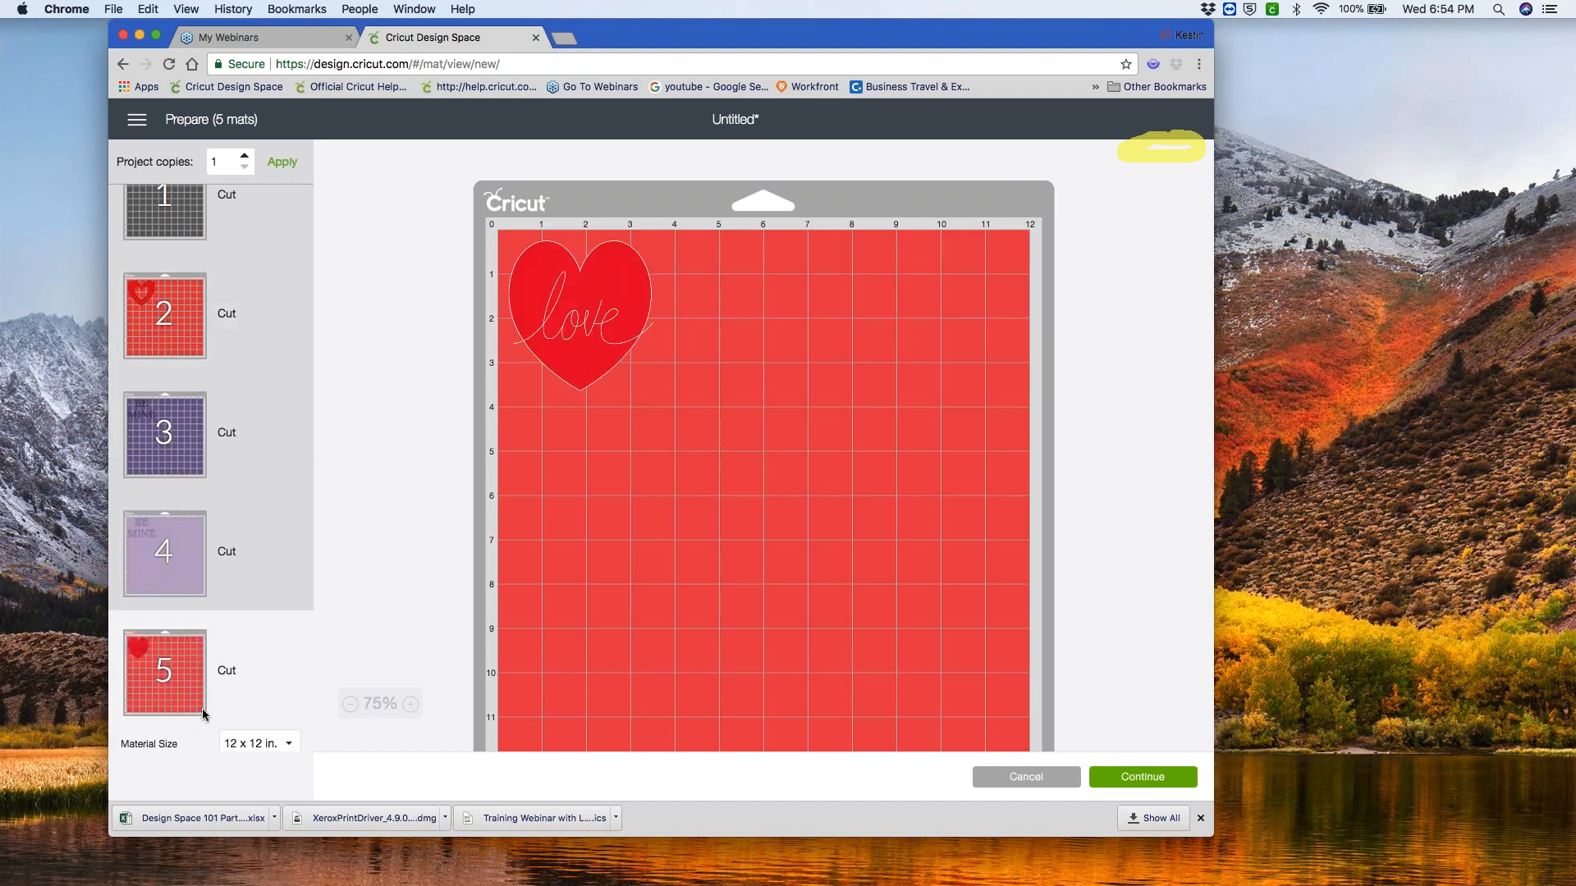
pyautogui.scroll(2, 193, 493)
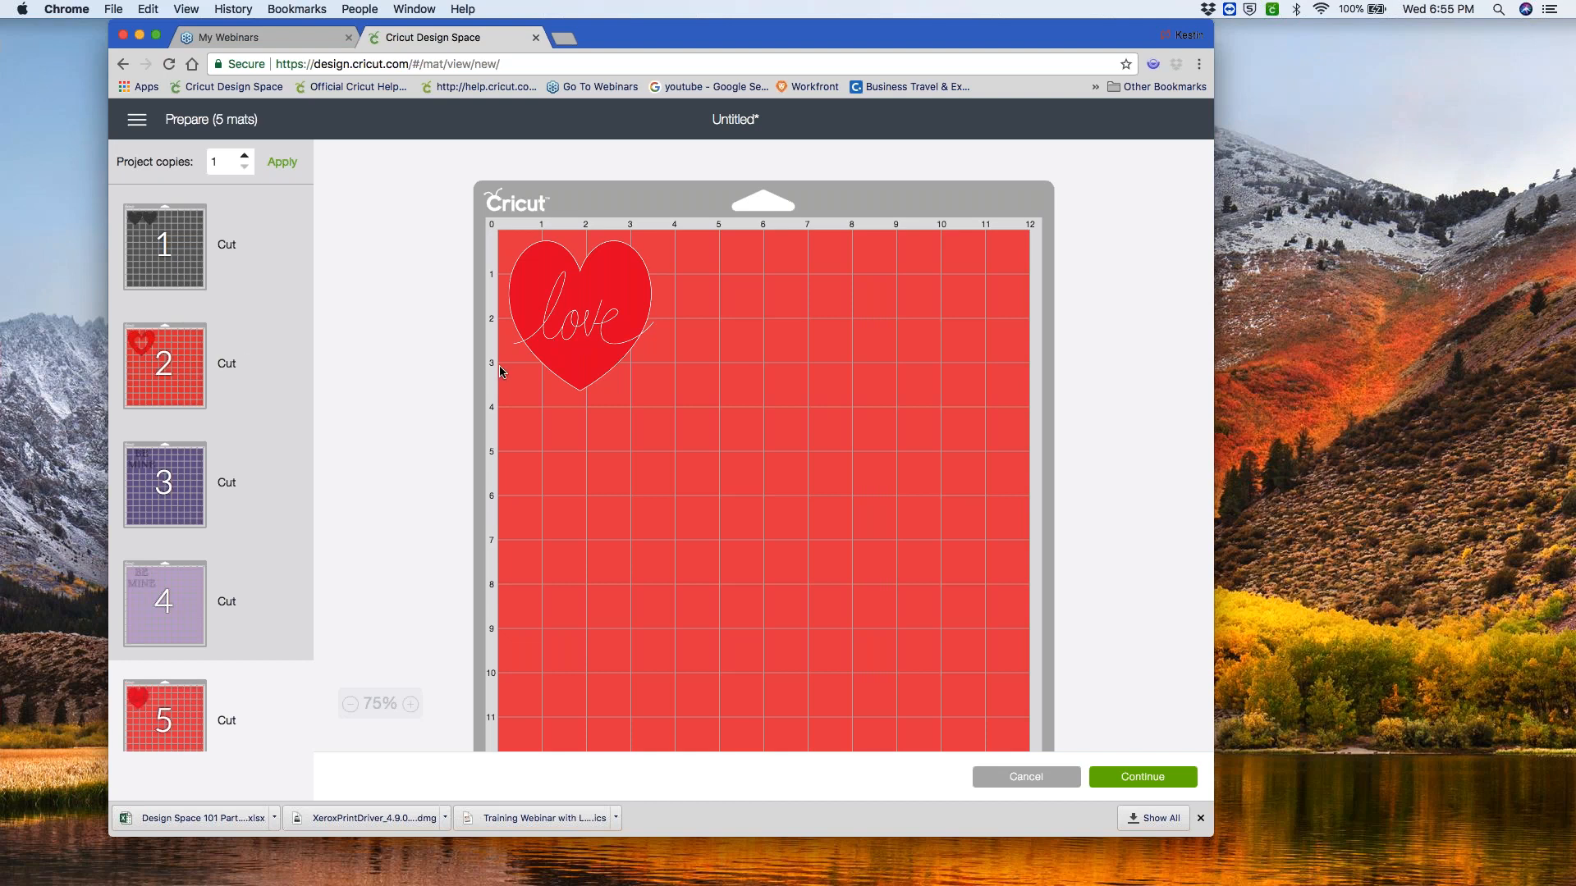
pyautogui.click(242, 361)
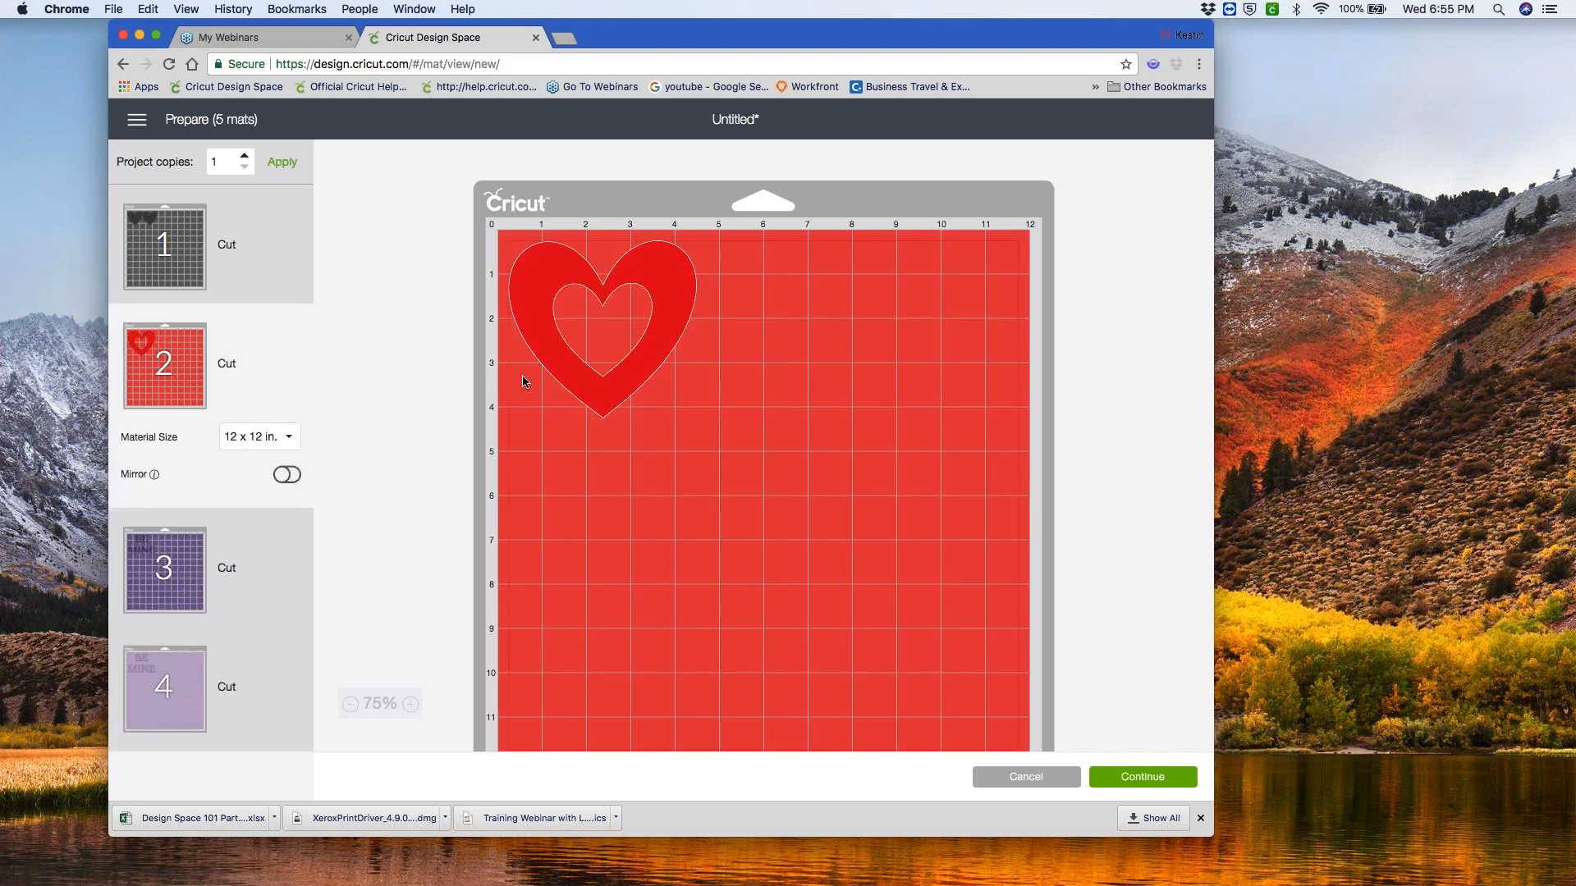
pyautogui.click(180, 256)
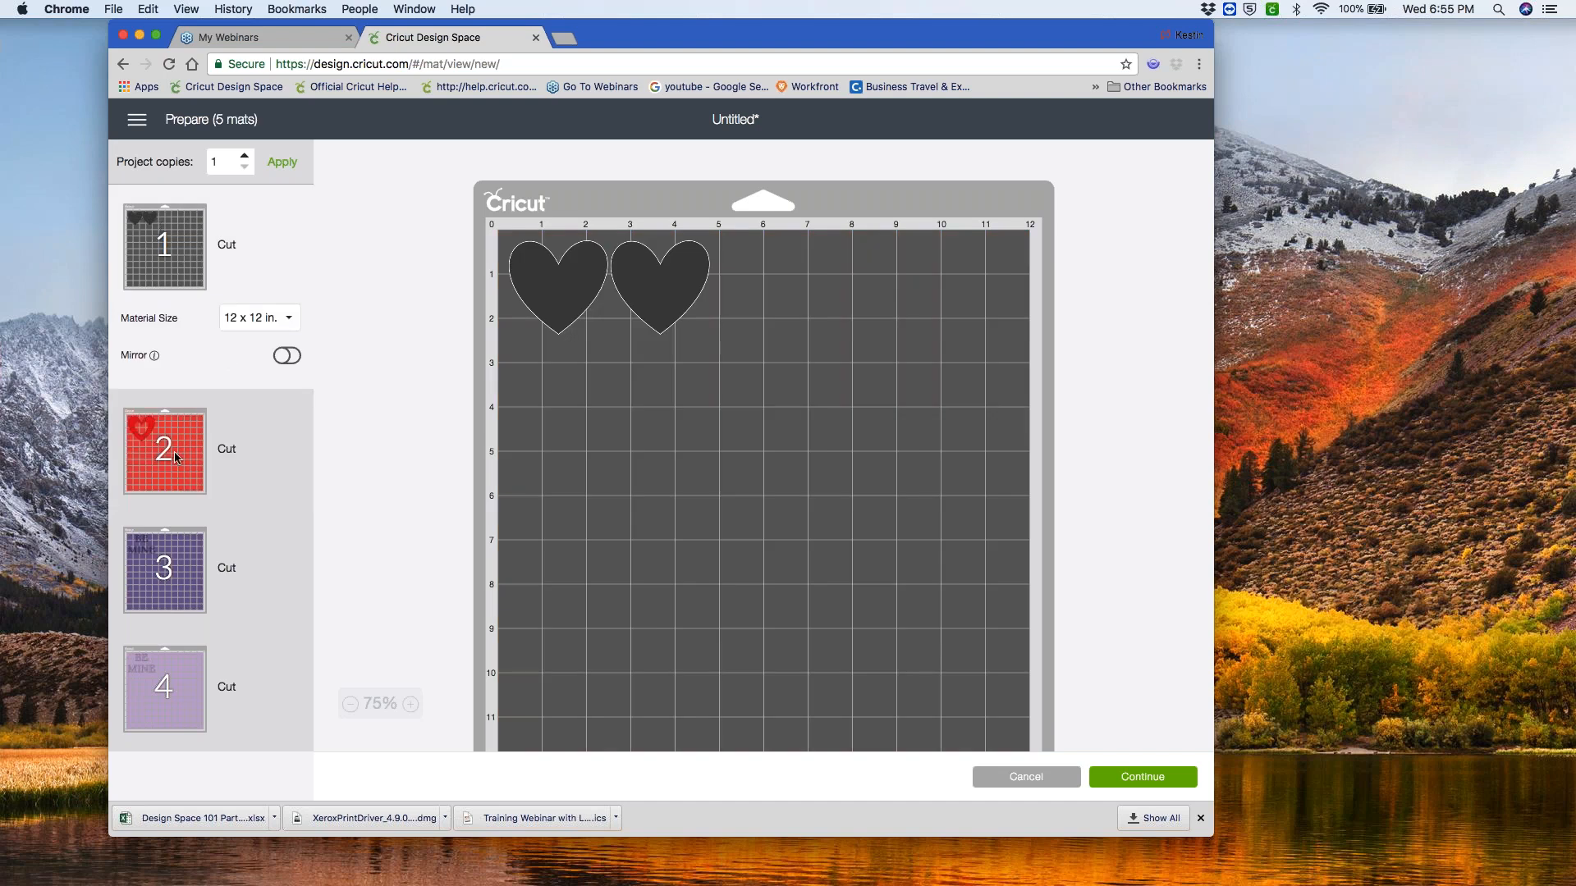
# - Leave the mat preview and use Color Sync to match both small black hearts and the love heart to the hollow heart's red
pyautogui.click(1018, 782)
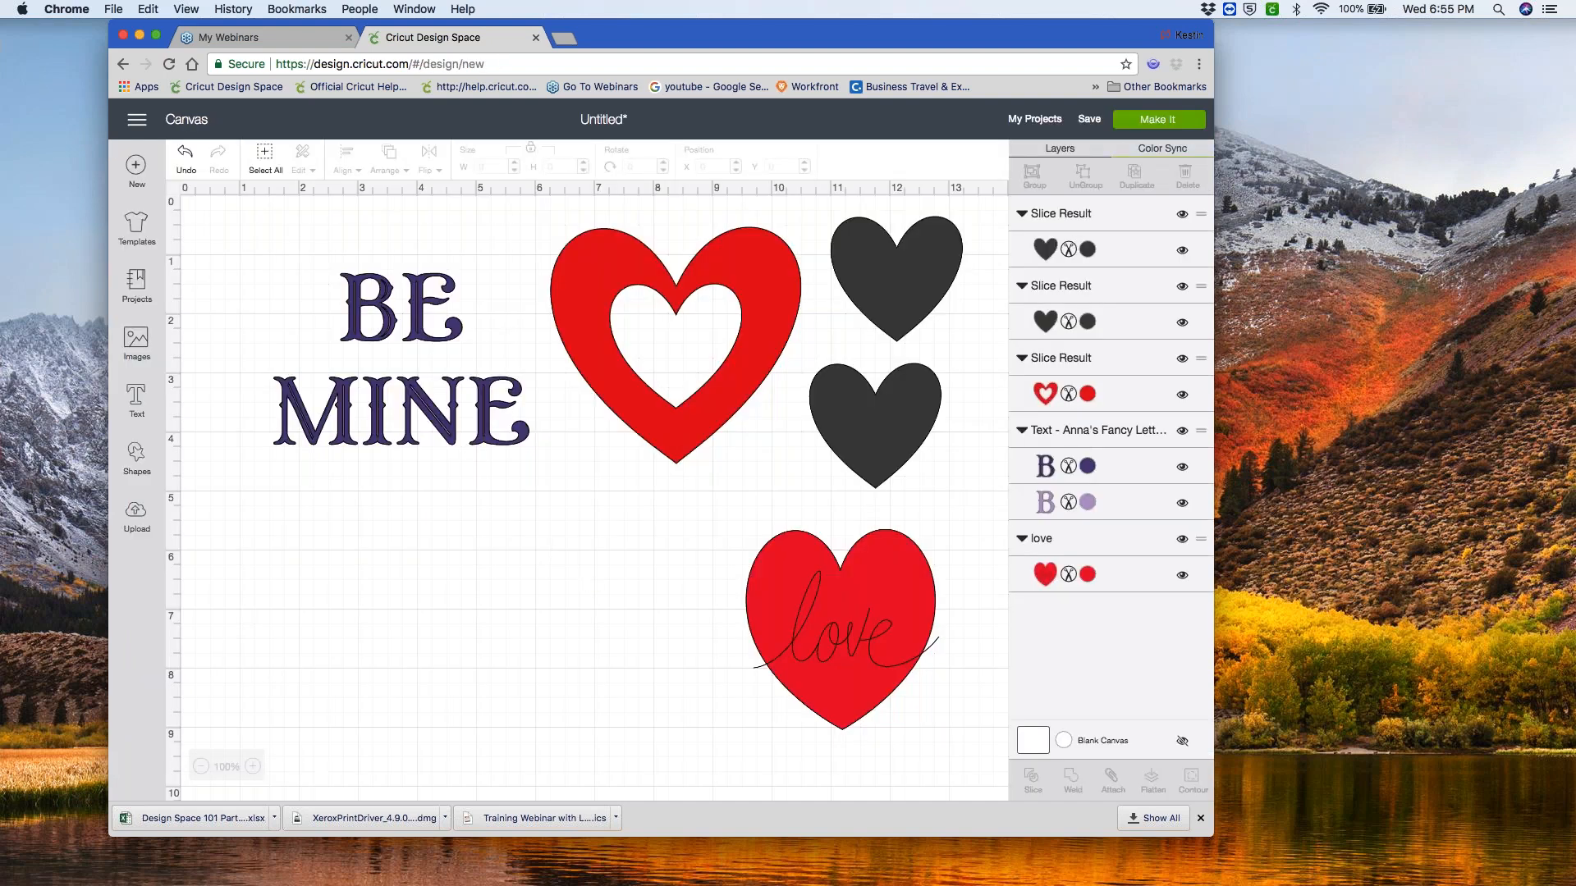
pyautogui.click(1170, 151)
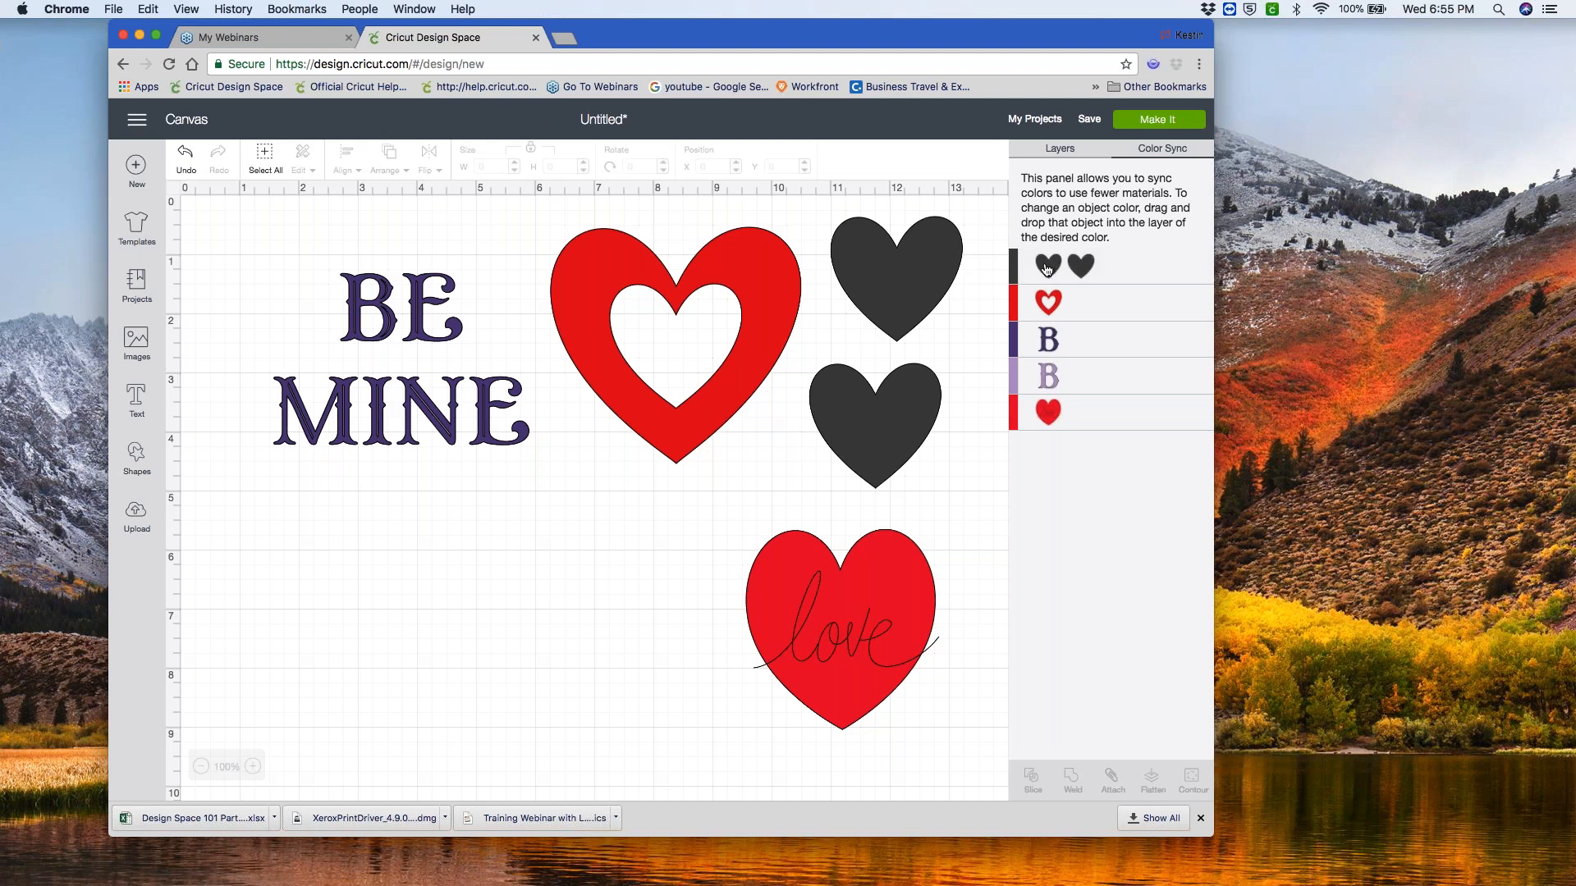
pyautogui.moveTo(1047, 268); pyautogui.dragTo(1046, 304)
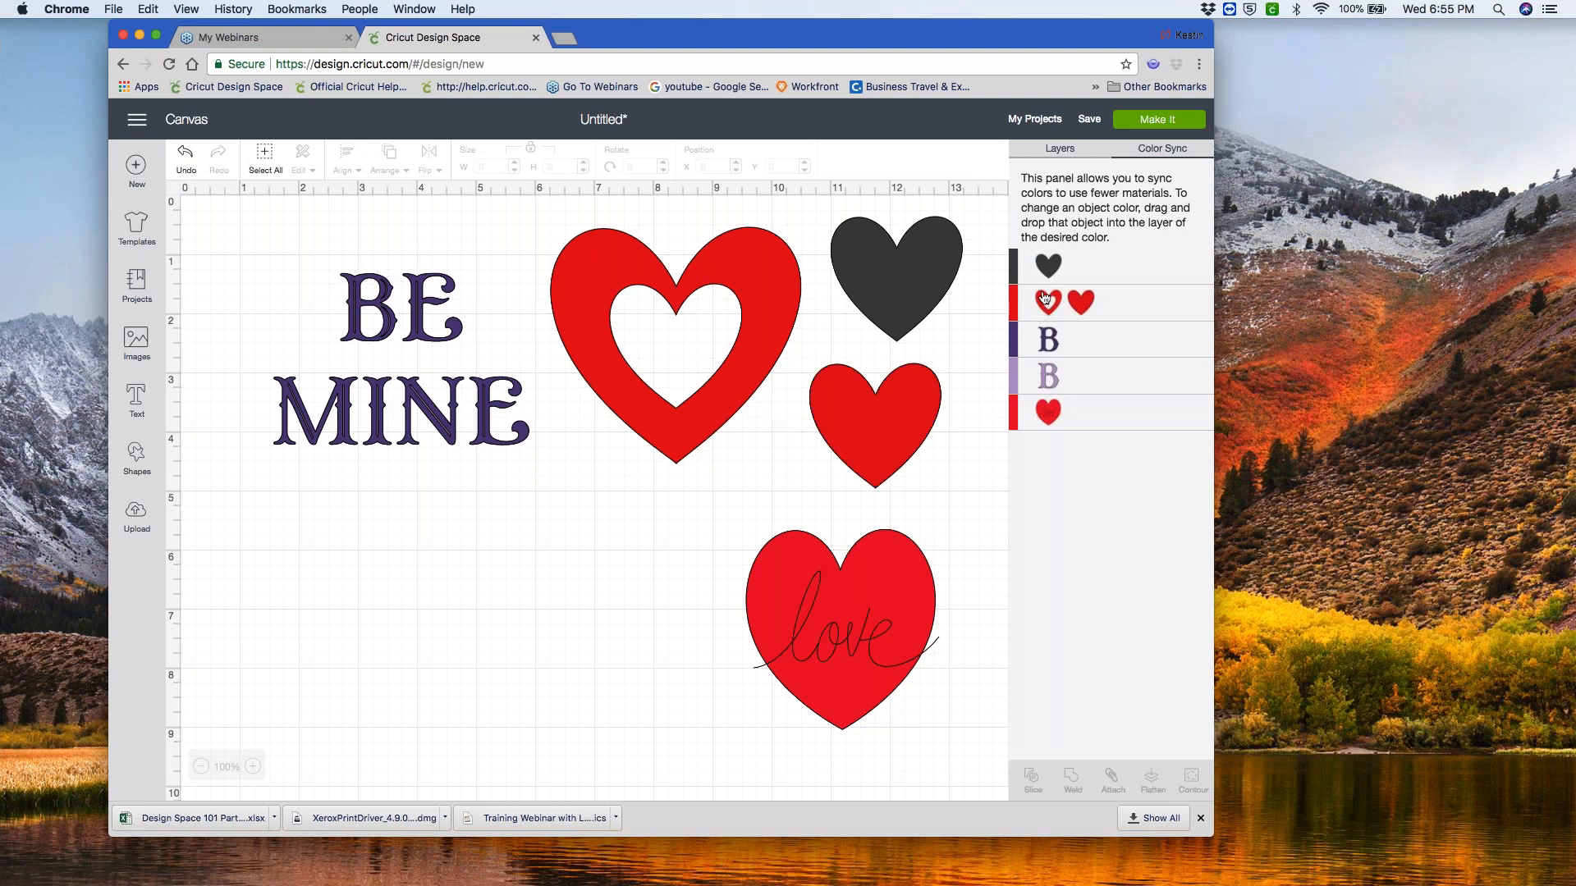
pyautogui.moveTo(1048, 264); pyautogui.dragTo(1121, 300)
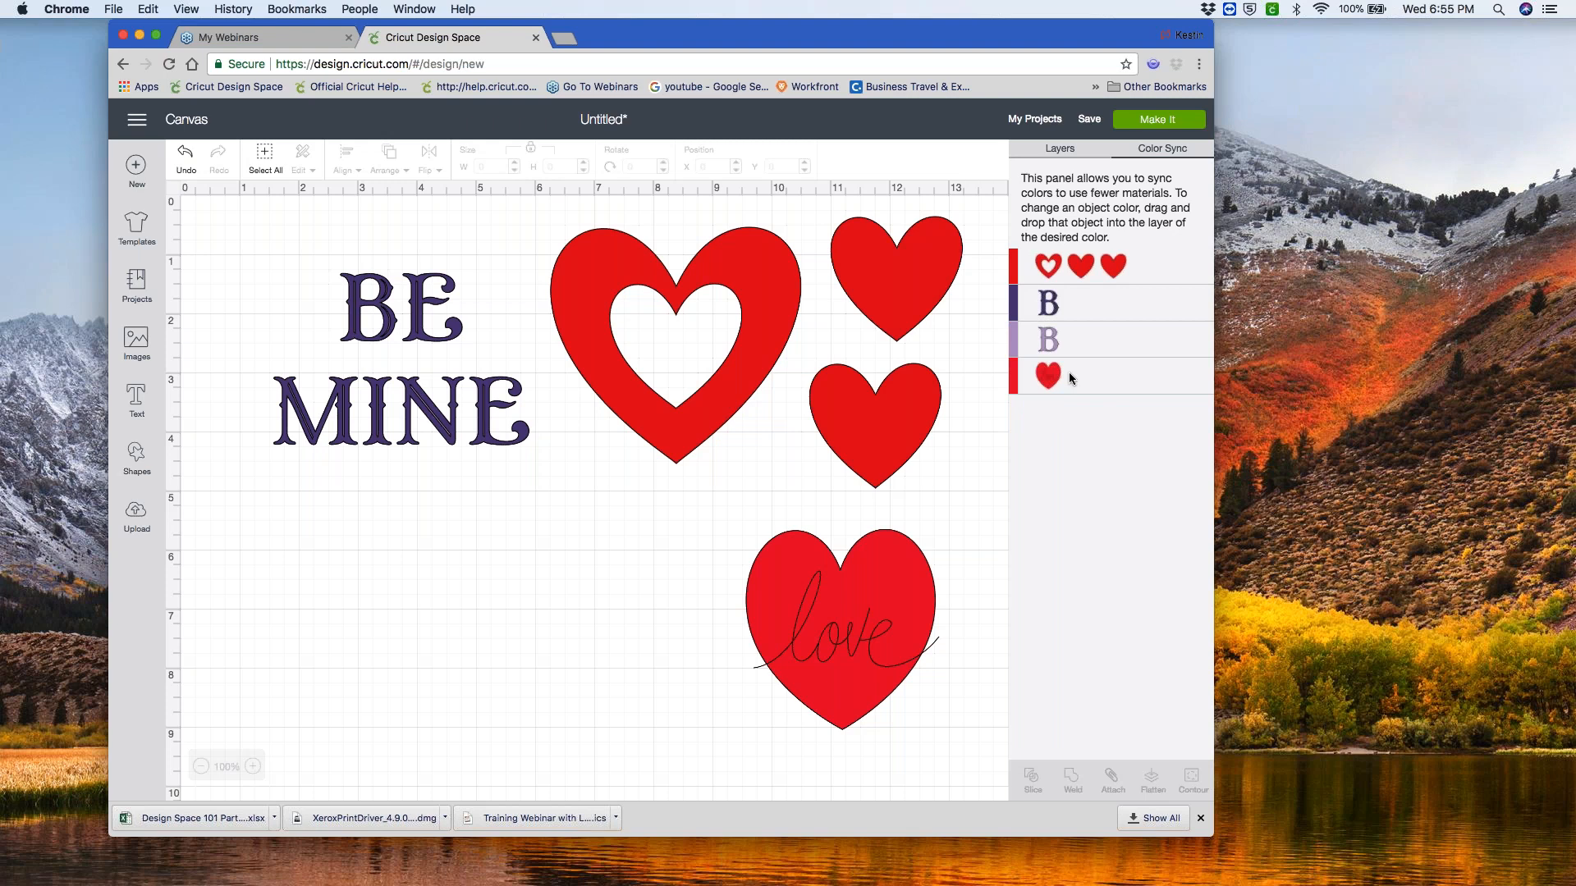
pyautogui.moveTo(1048, 375); pyautogui.dragTo(1124, 259)
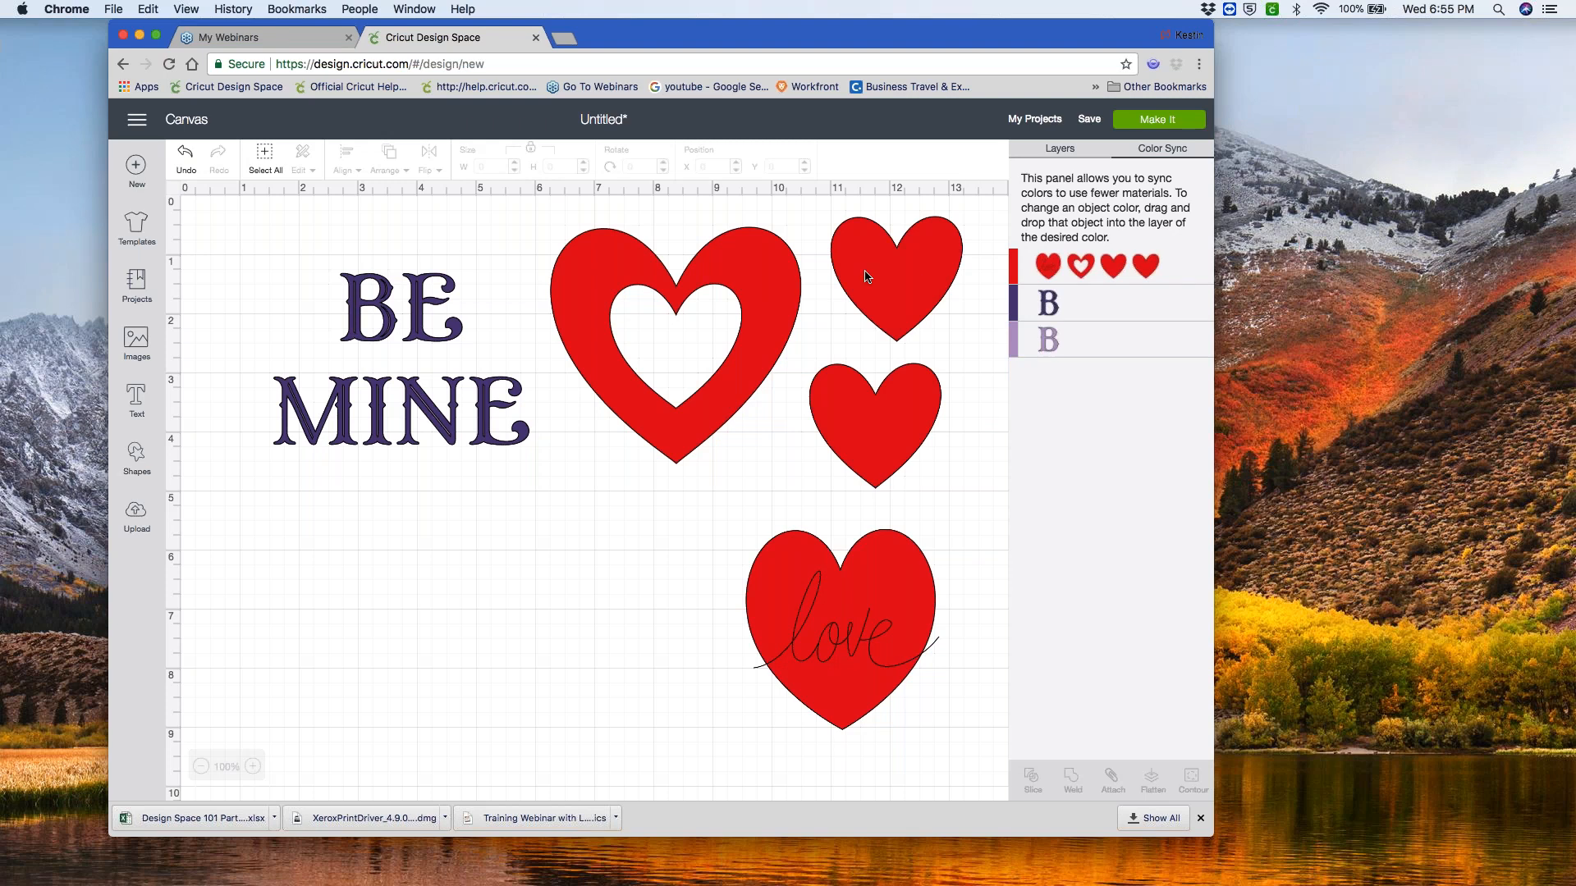
# - Preview the mats, and on the red mat shift the love heart slightly and place the upper small heart beside it
pyautogui.click(1150, 122)
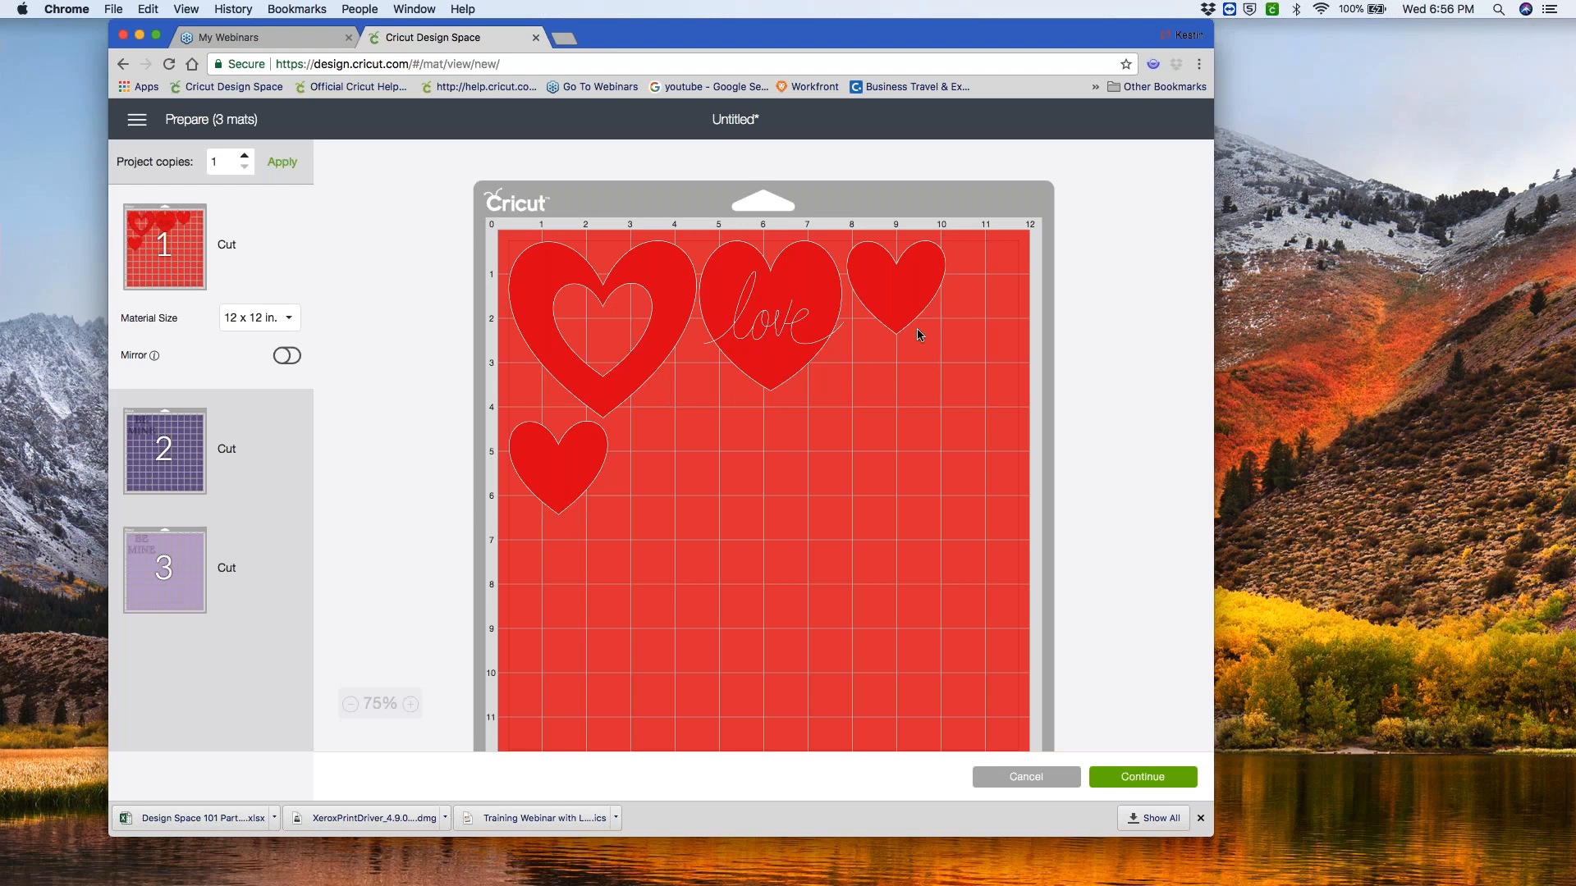
pyautogui.moveTo(892, 292); pyautogui.dragTo(964, 309)
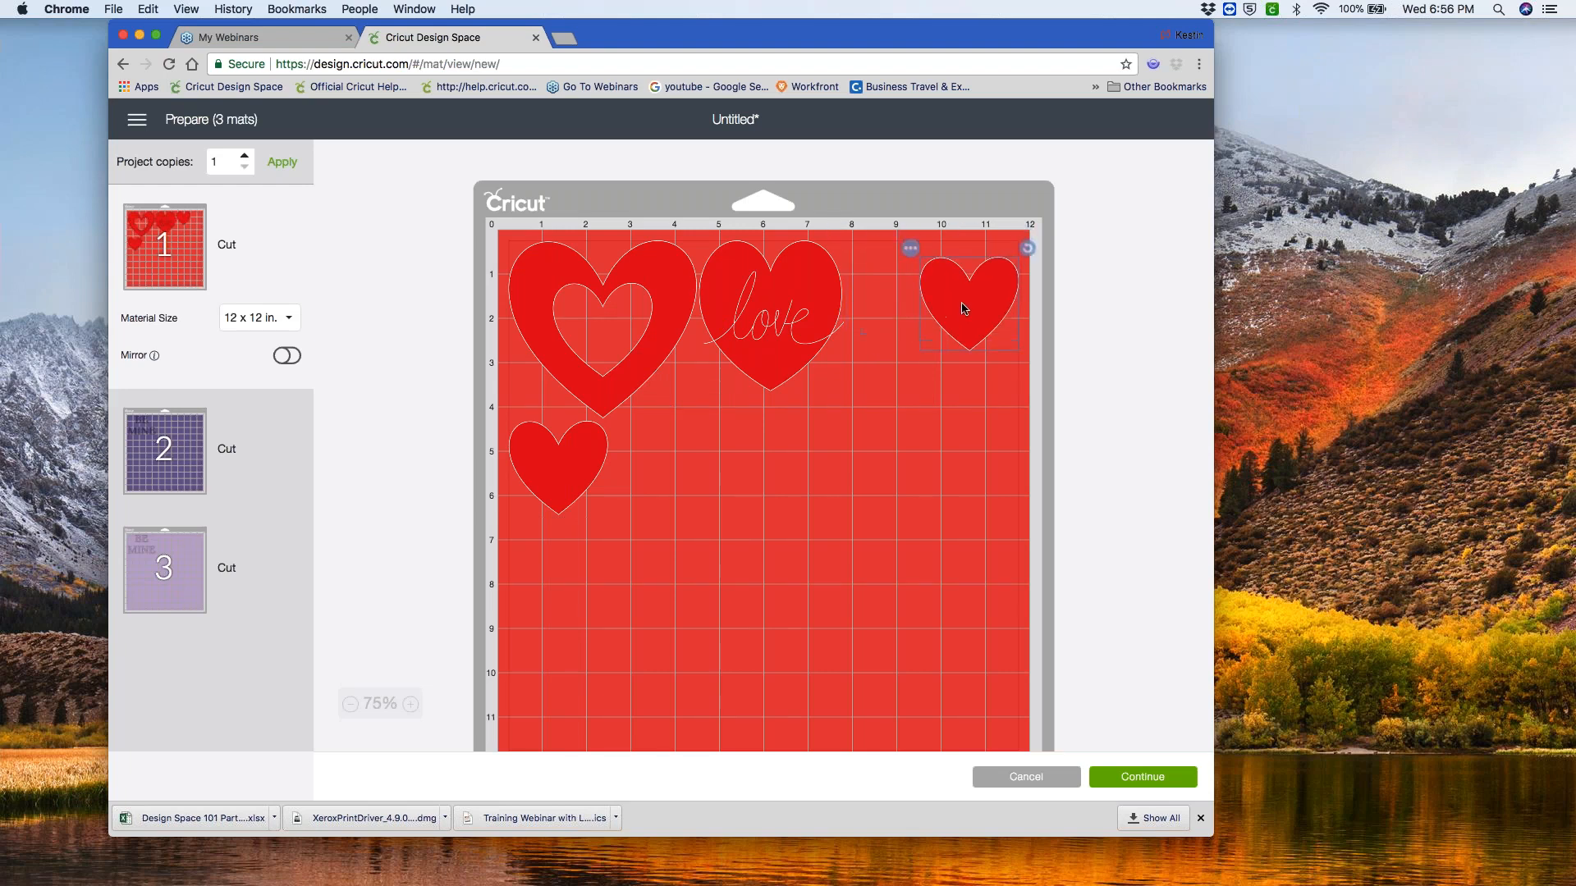
pyautogui.moveTo(834, 306)
pyautogui.mouseDown()
pyautogui.moveTo(878, 313)
pyautogui.moveTo(819, 294)
pyautogui.mouseUp()
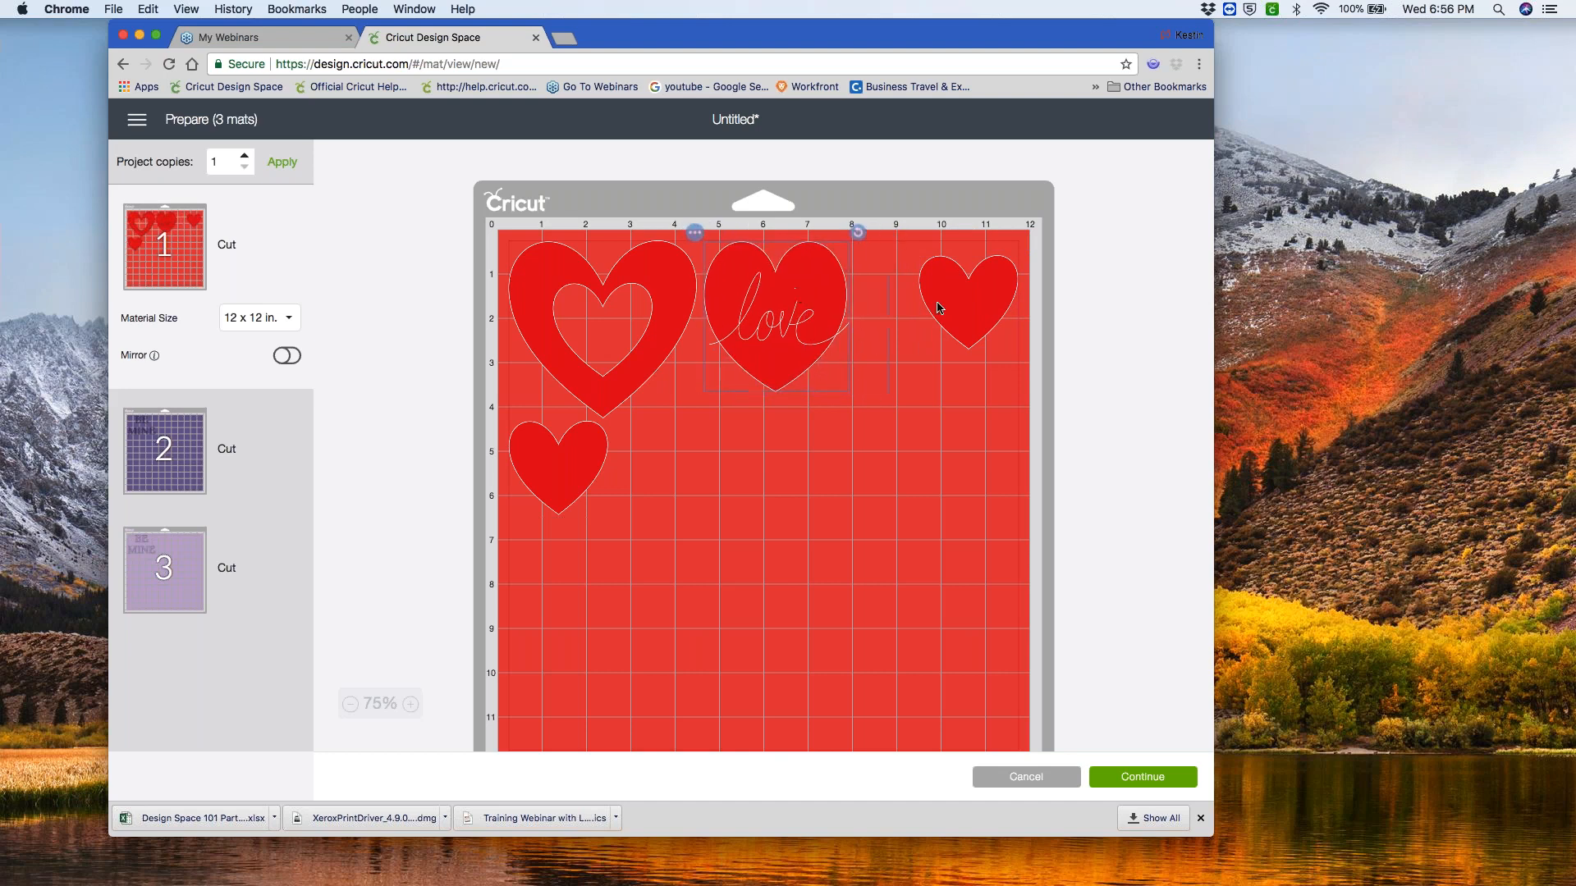
pyautogui.moveTo(954, 315); pyautogui.dragTo(894, 313)
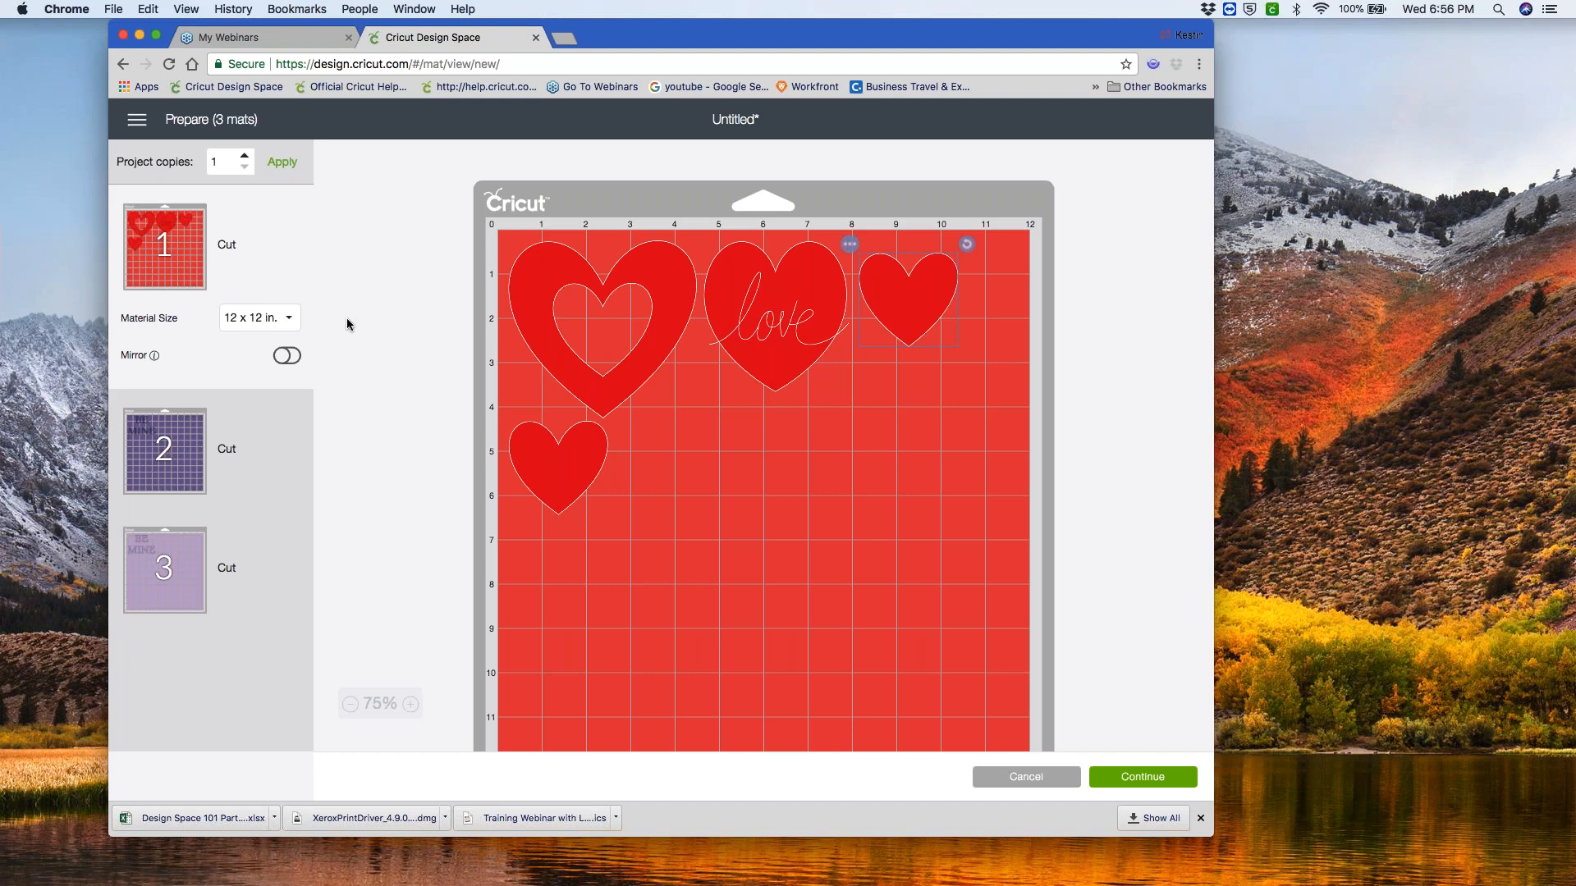
# - Go back from the mat preview to the canvas and select the BE MINE text
pyautogui.click(137, 119)
pyautogui.click(123, 65)
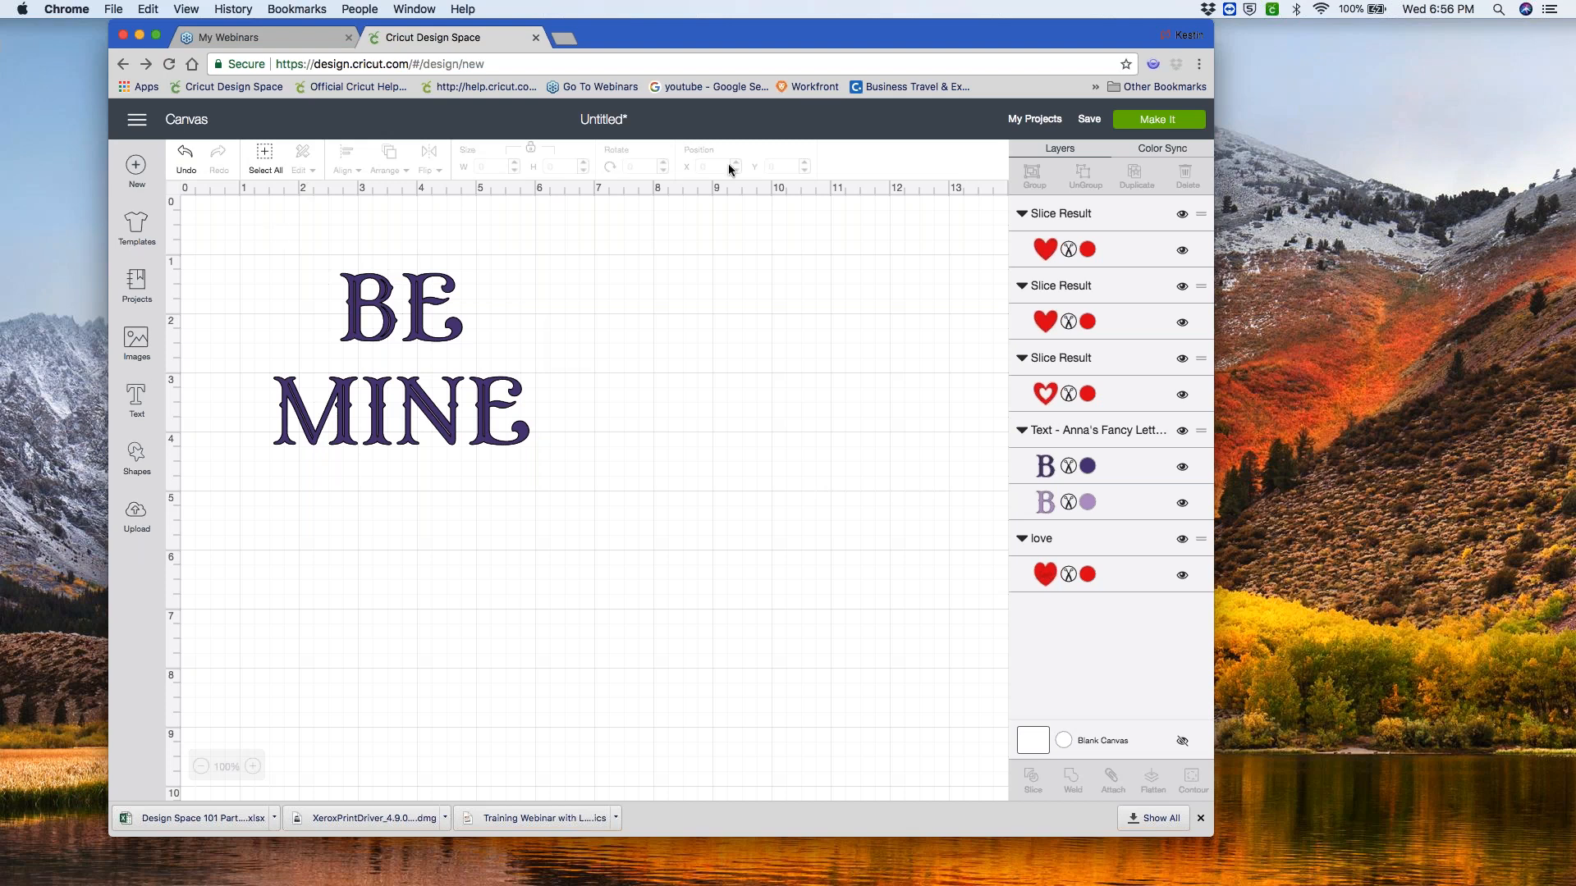
pyautogui.click(367, 347)
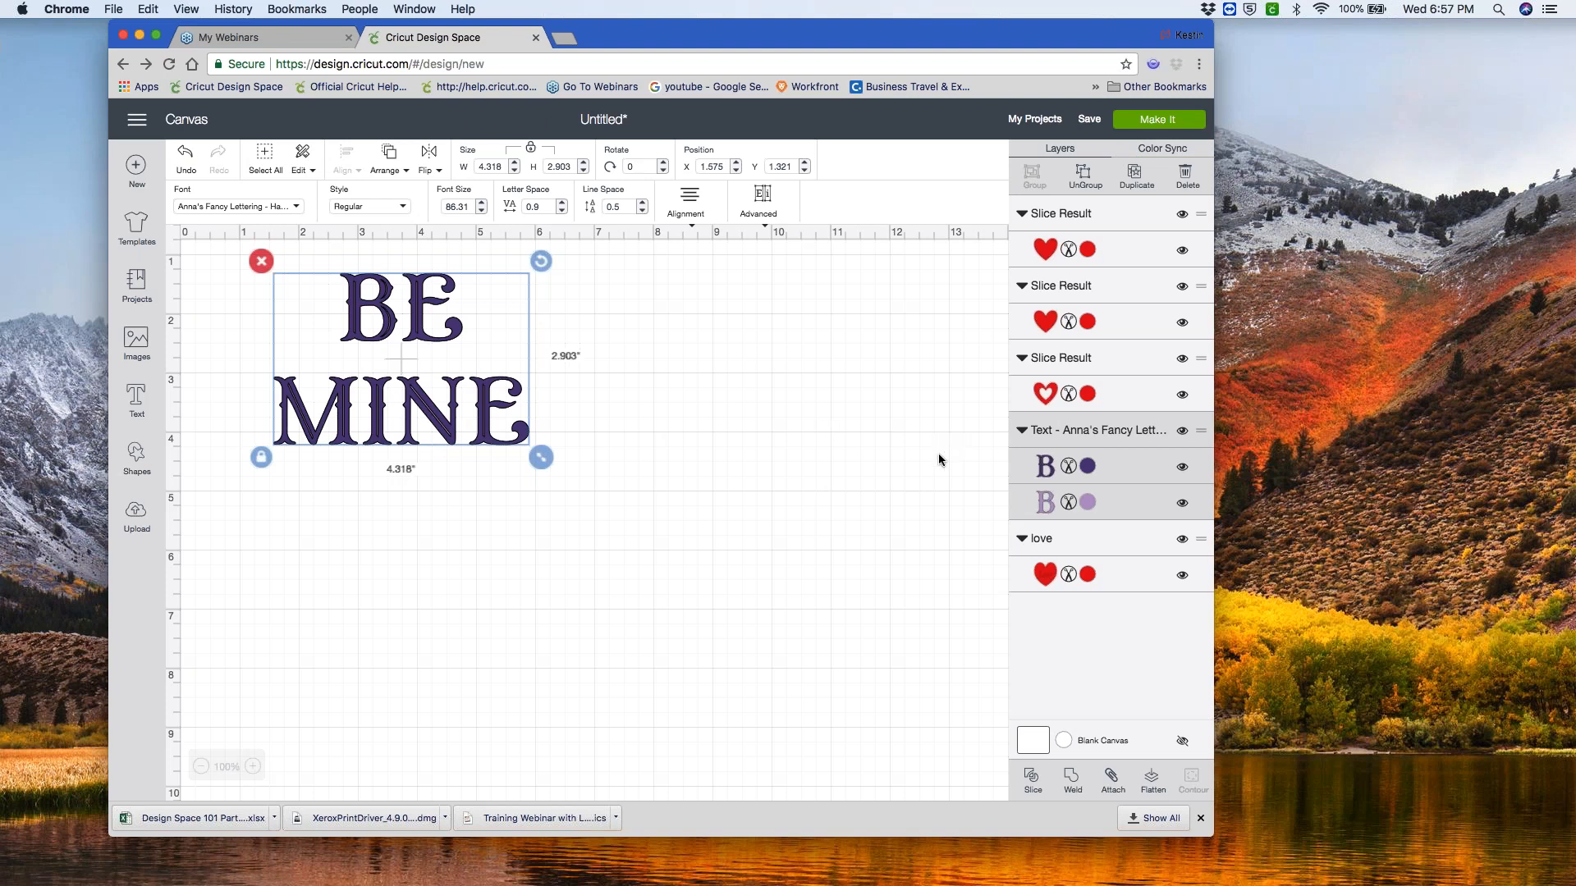
pyautogui.click(1429, 361)
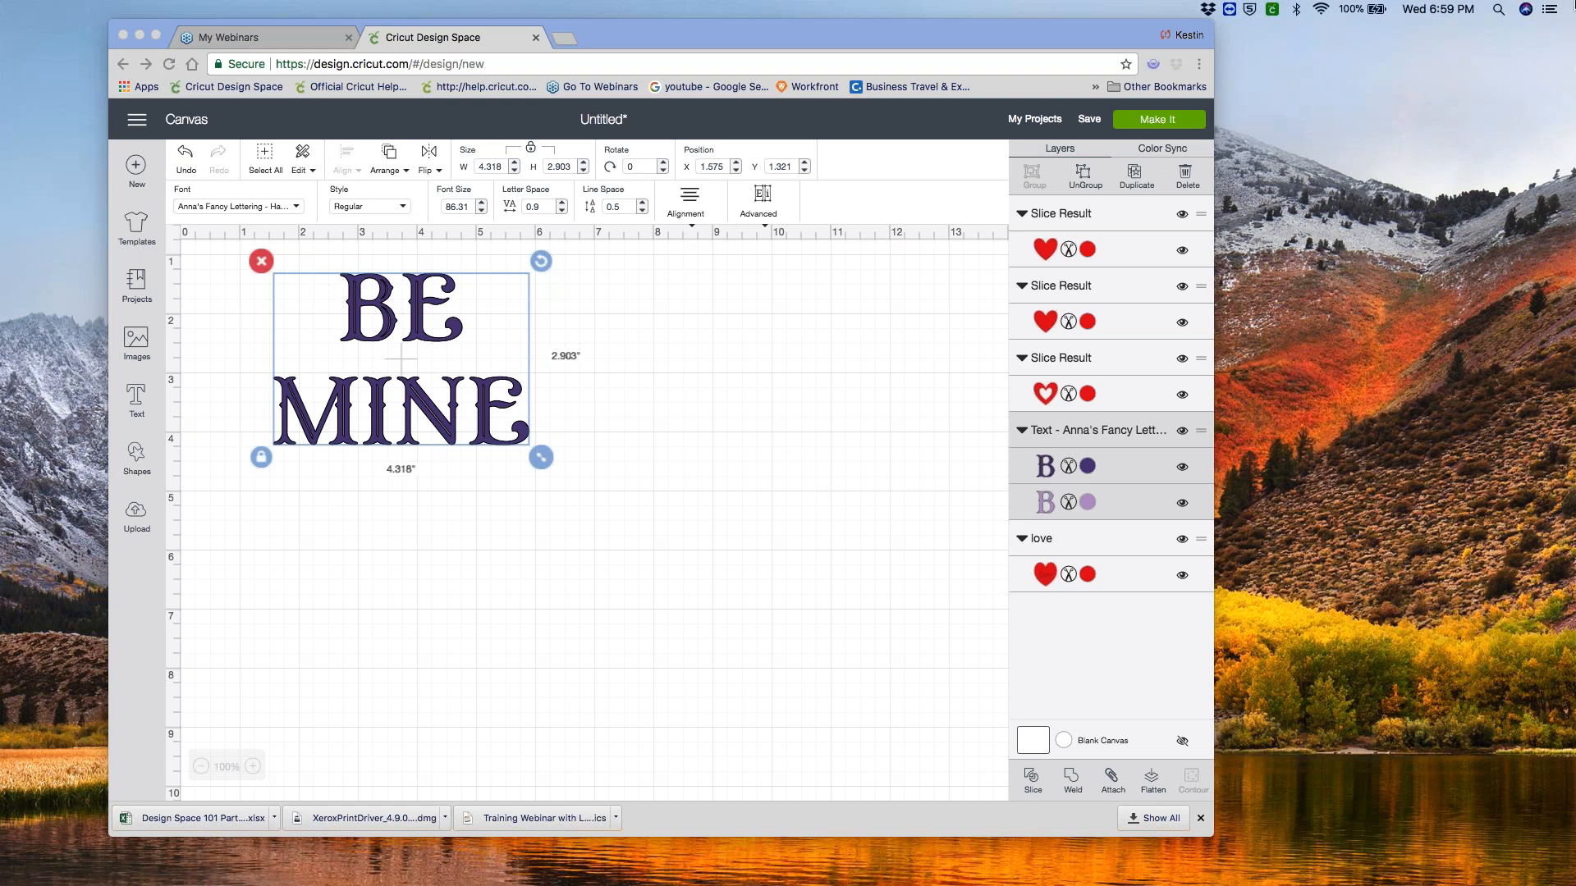
# - Open the Official Cricut Help Center in a new browser tab and examine its help categories, trending topics and contact options
pyautogui.click(565, 37)
pyautogui.click(372, 86)
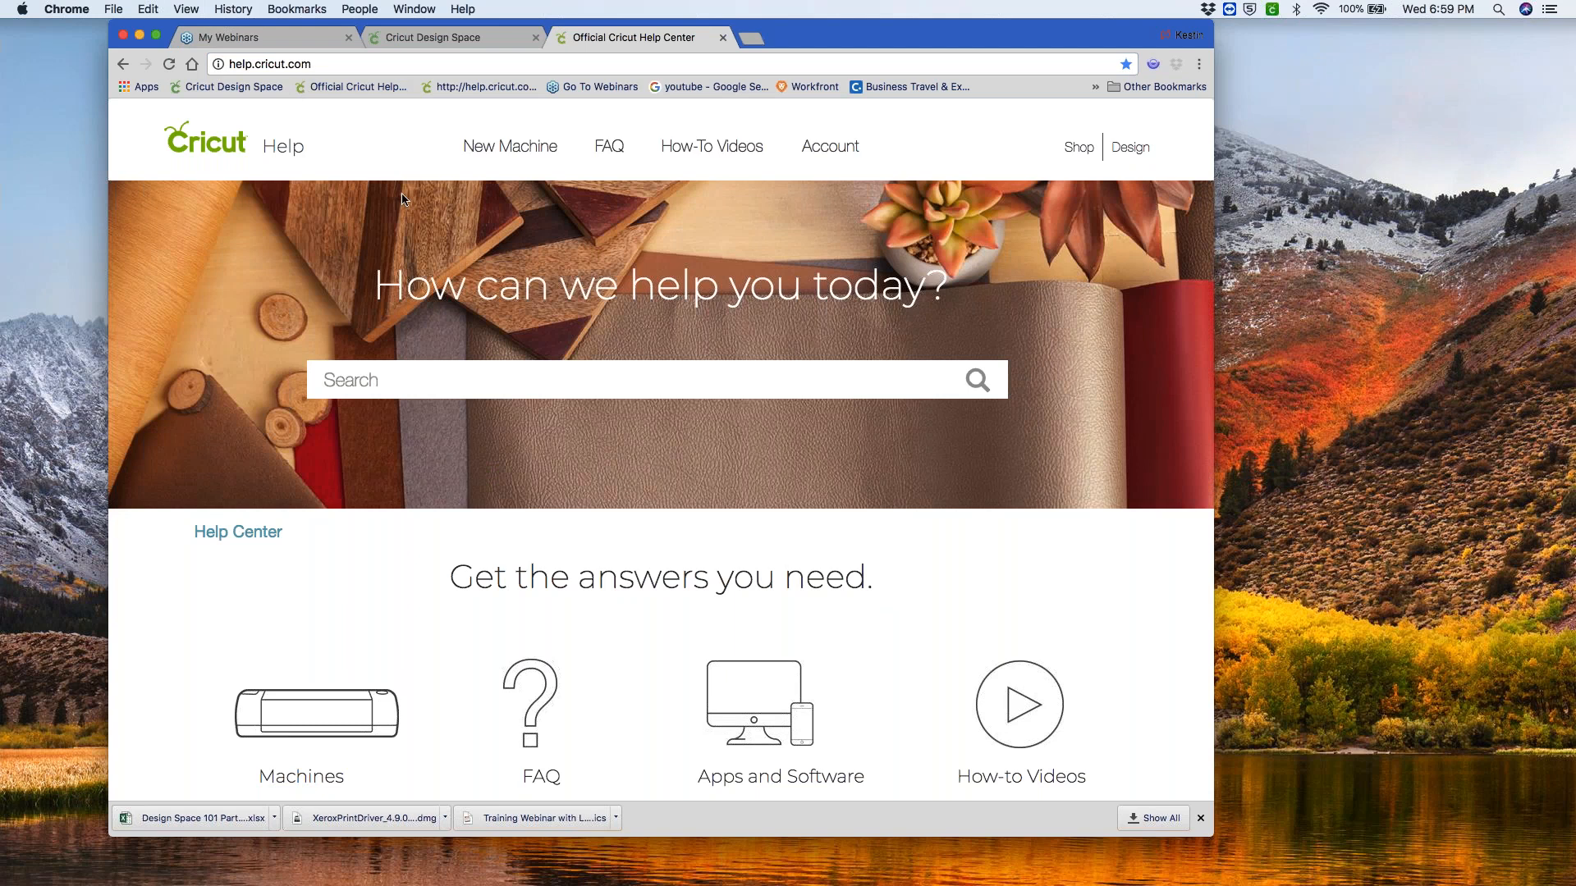
pyautogui.scroll(1, 402, 200)
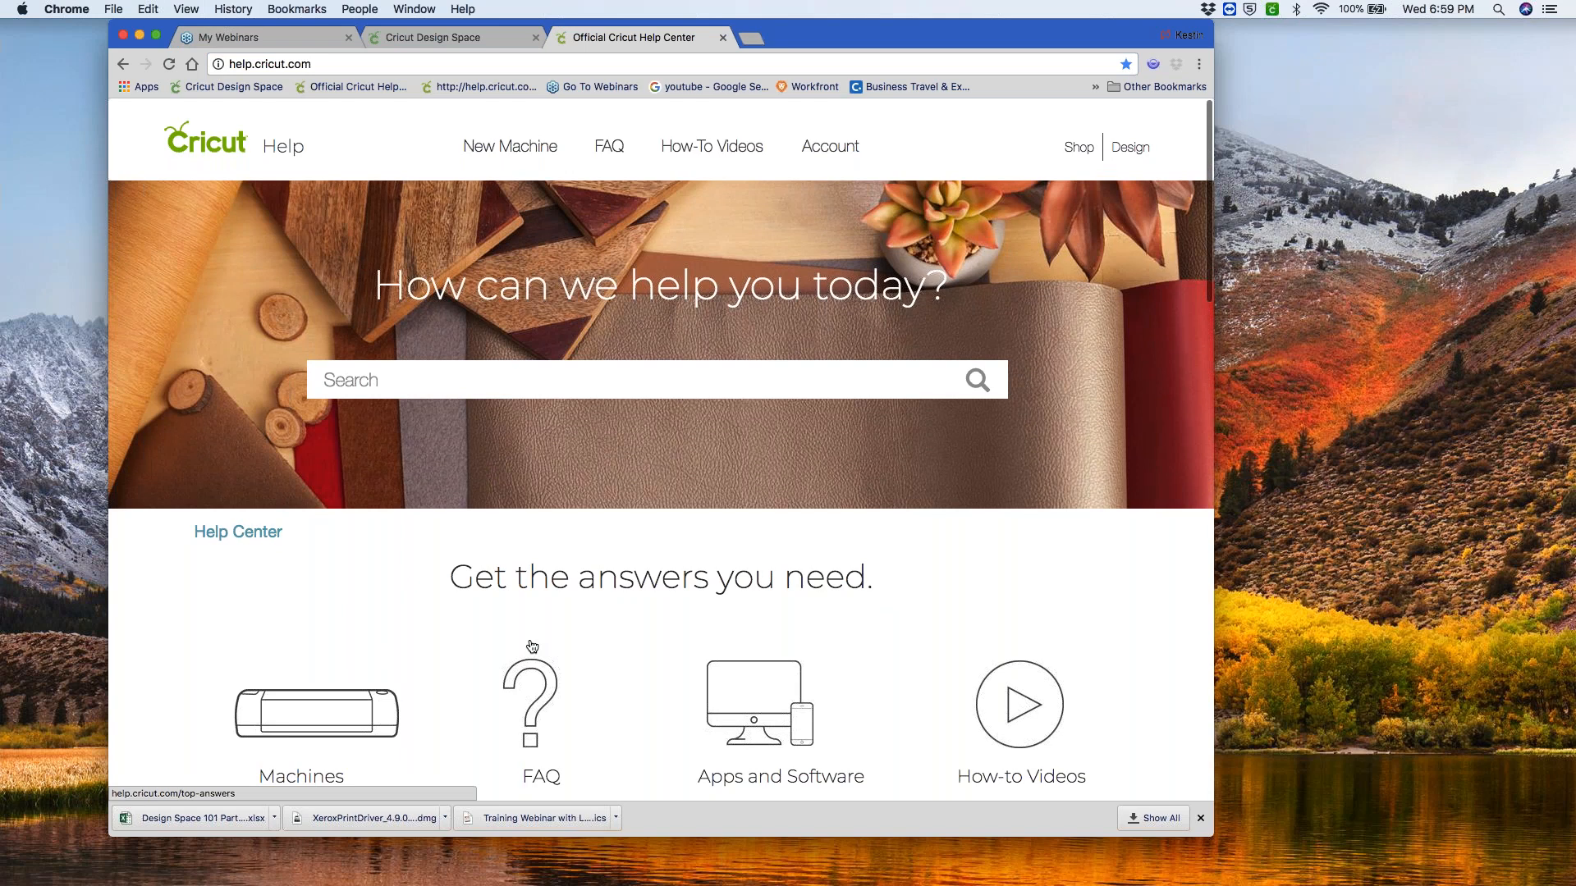
pyautogui.scroll(-2, 549, 727)
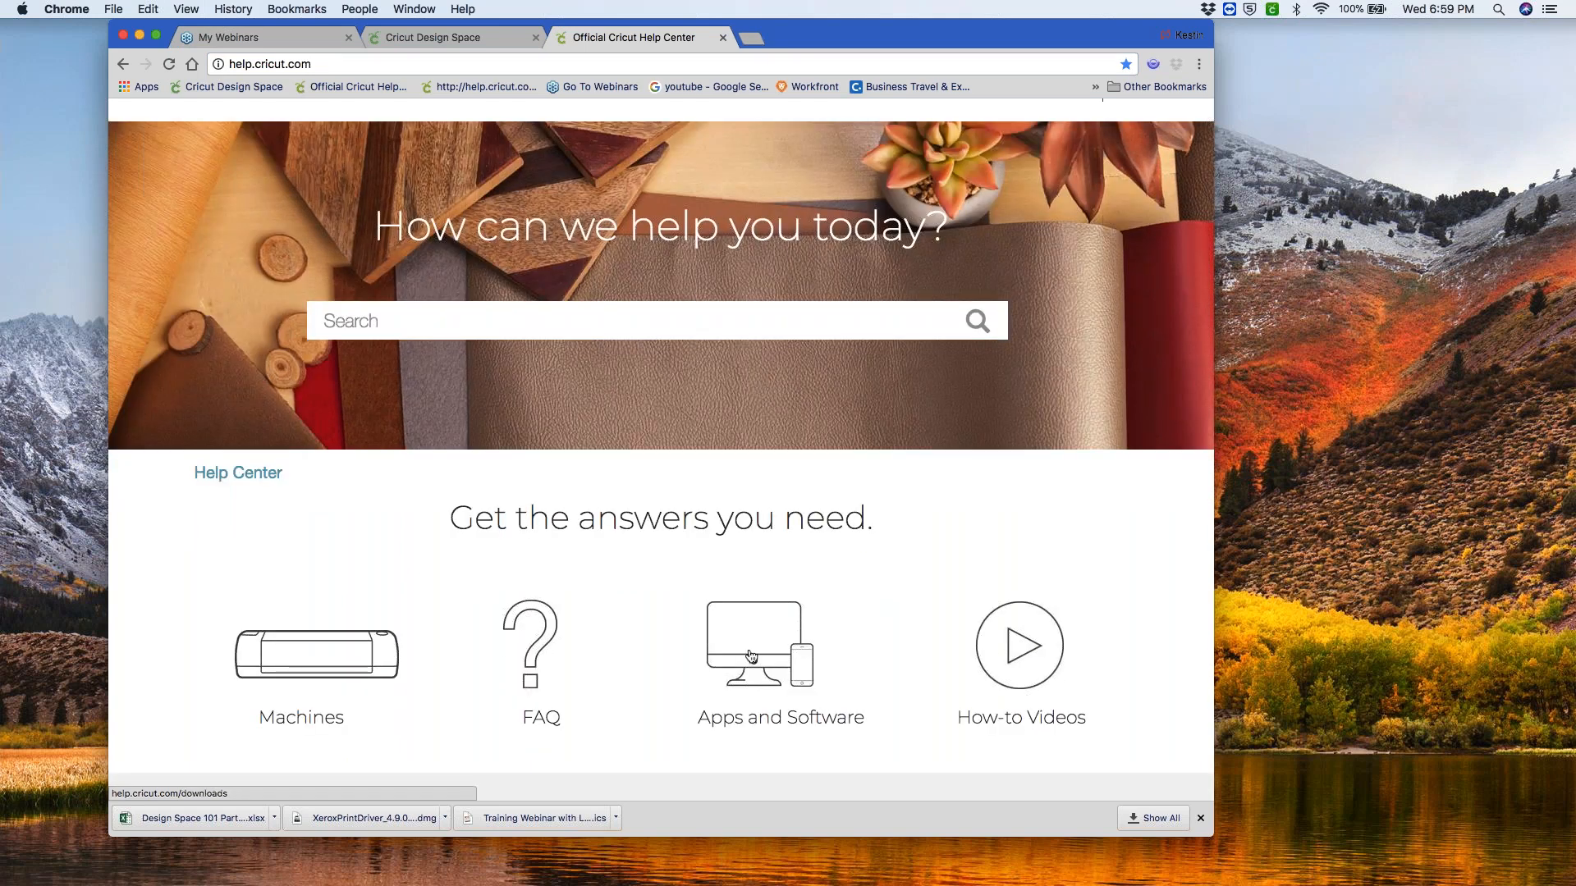
pyautogui.scroll(-1, 751, 656)
pyautogui.scroll(-10, 752, 656)
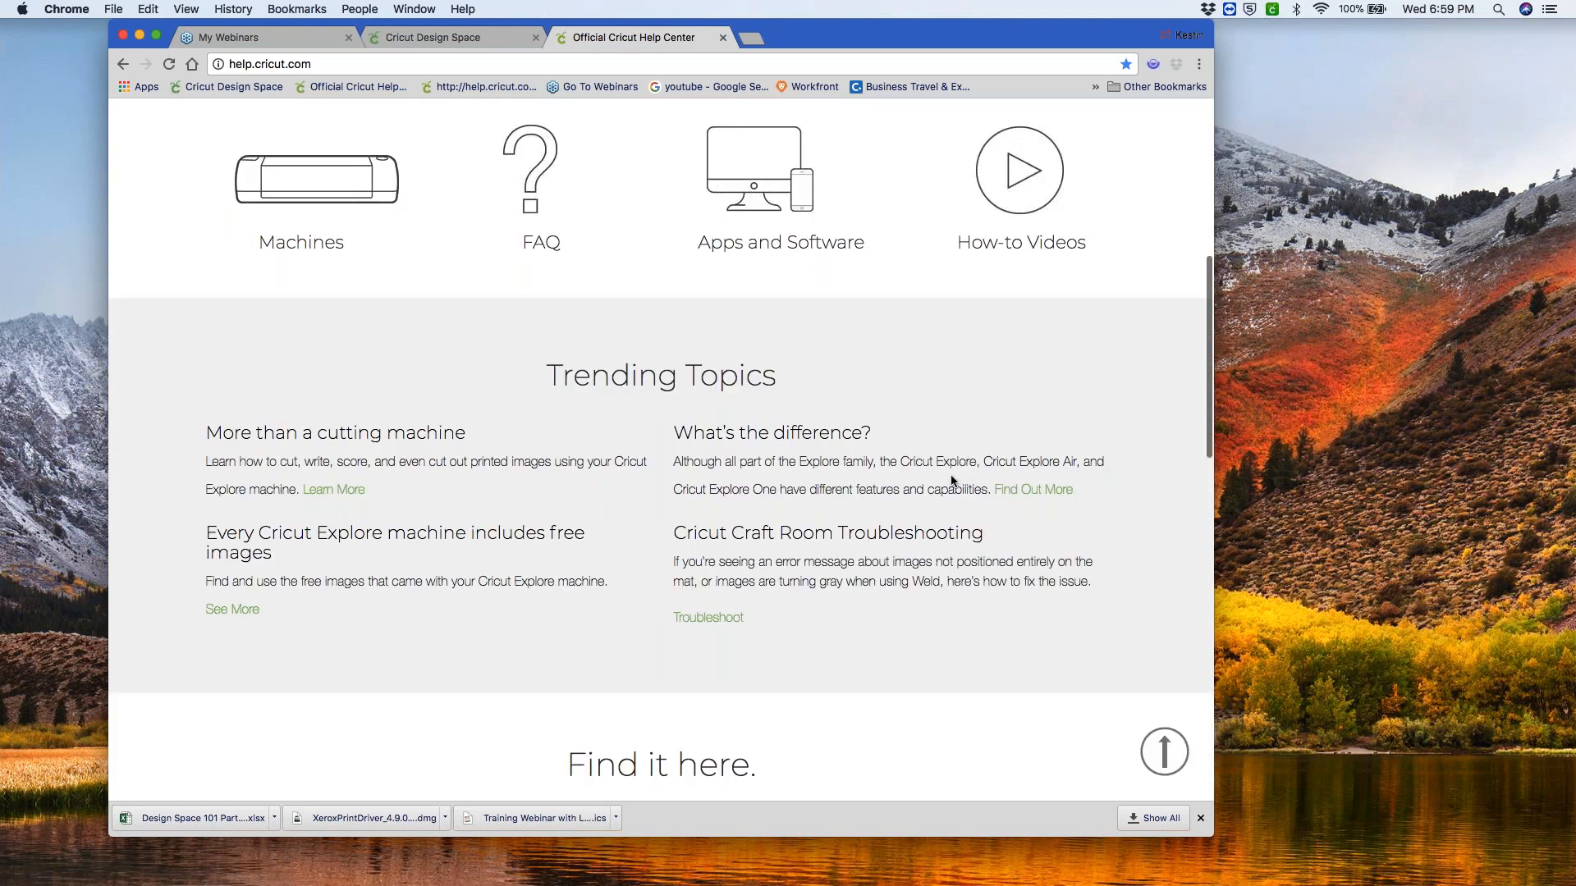
pyautogui.scroll(-3, 952, 480)
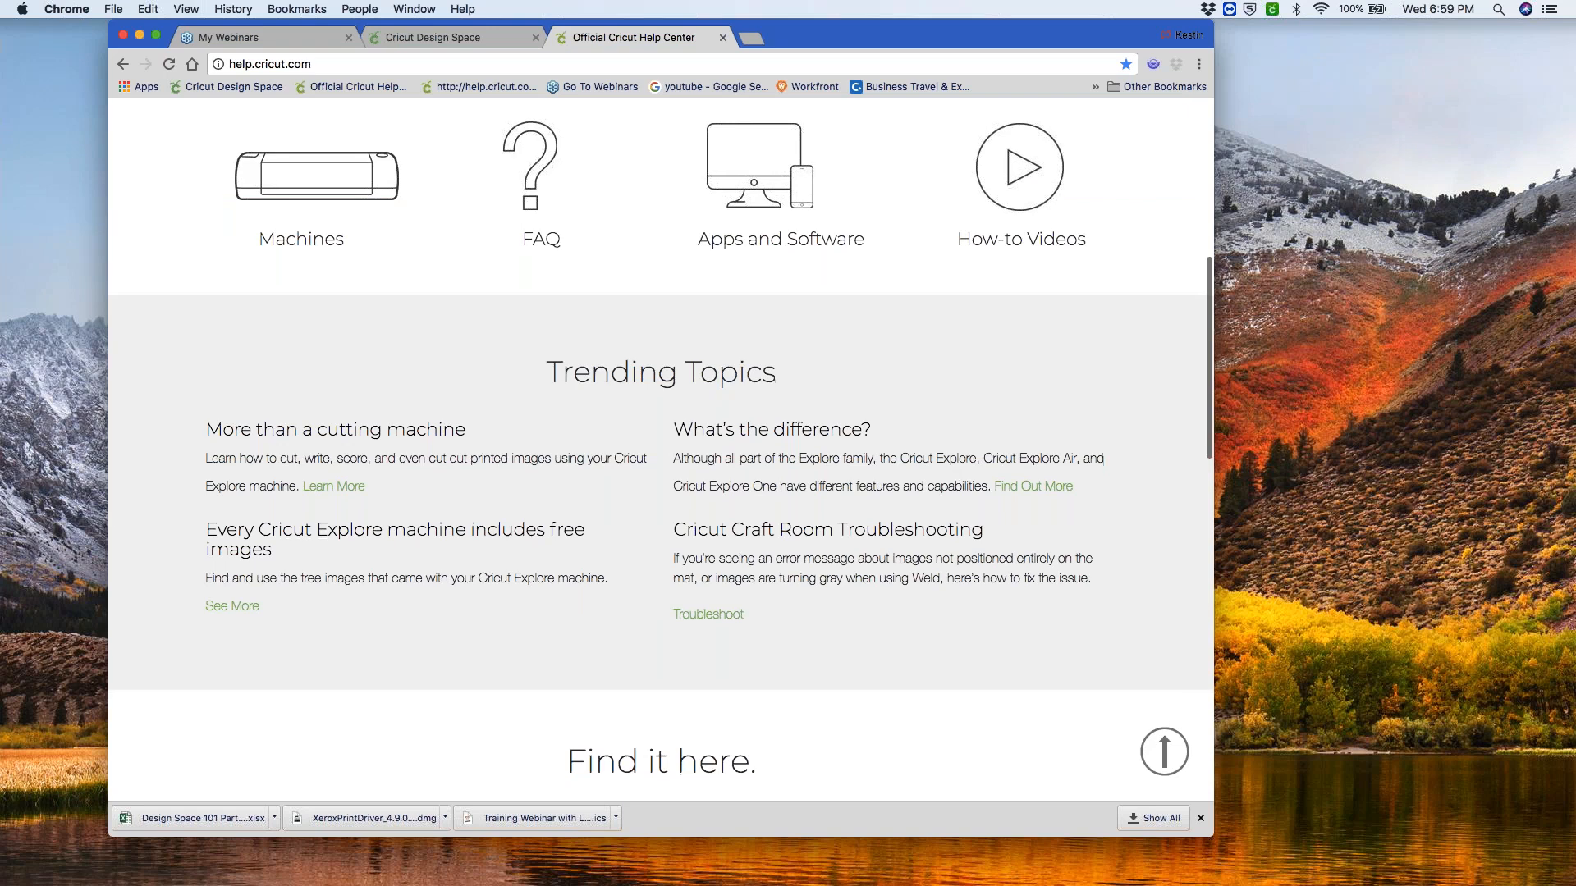
pyautogui.scroll(-9, 500, 605)
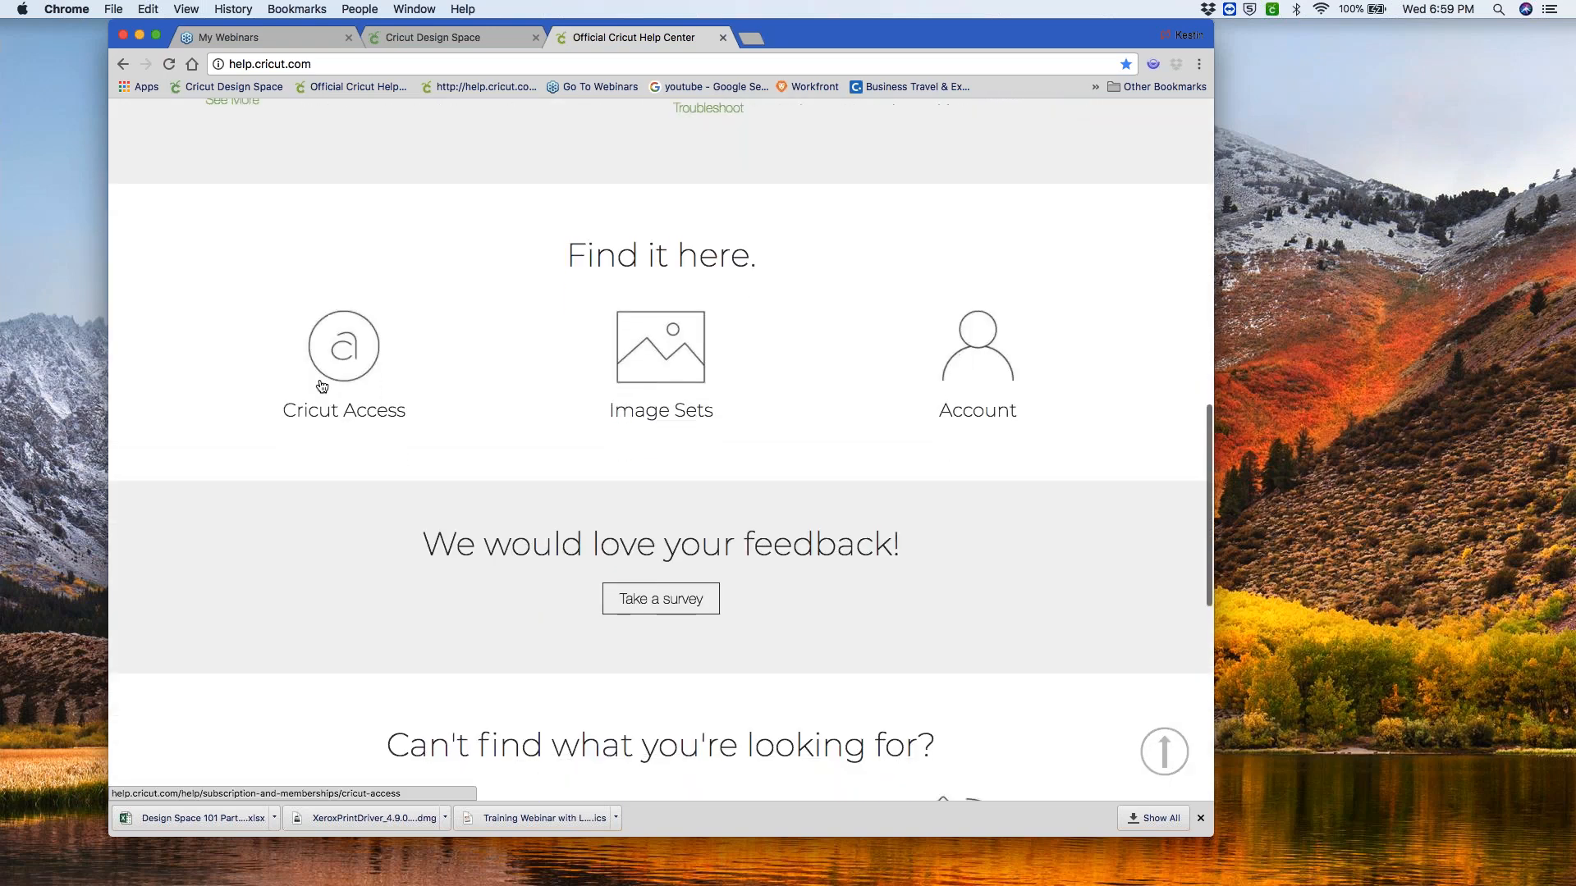
pyautogui.scroll(-1, 707, 476)
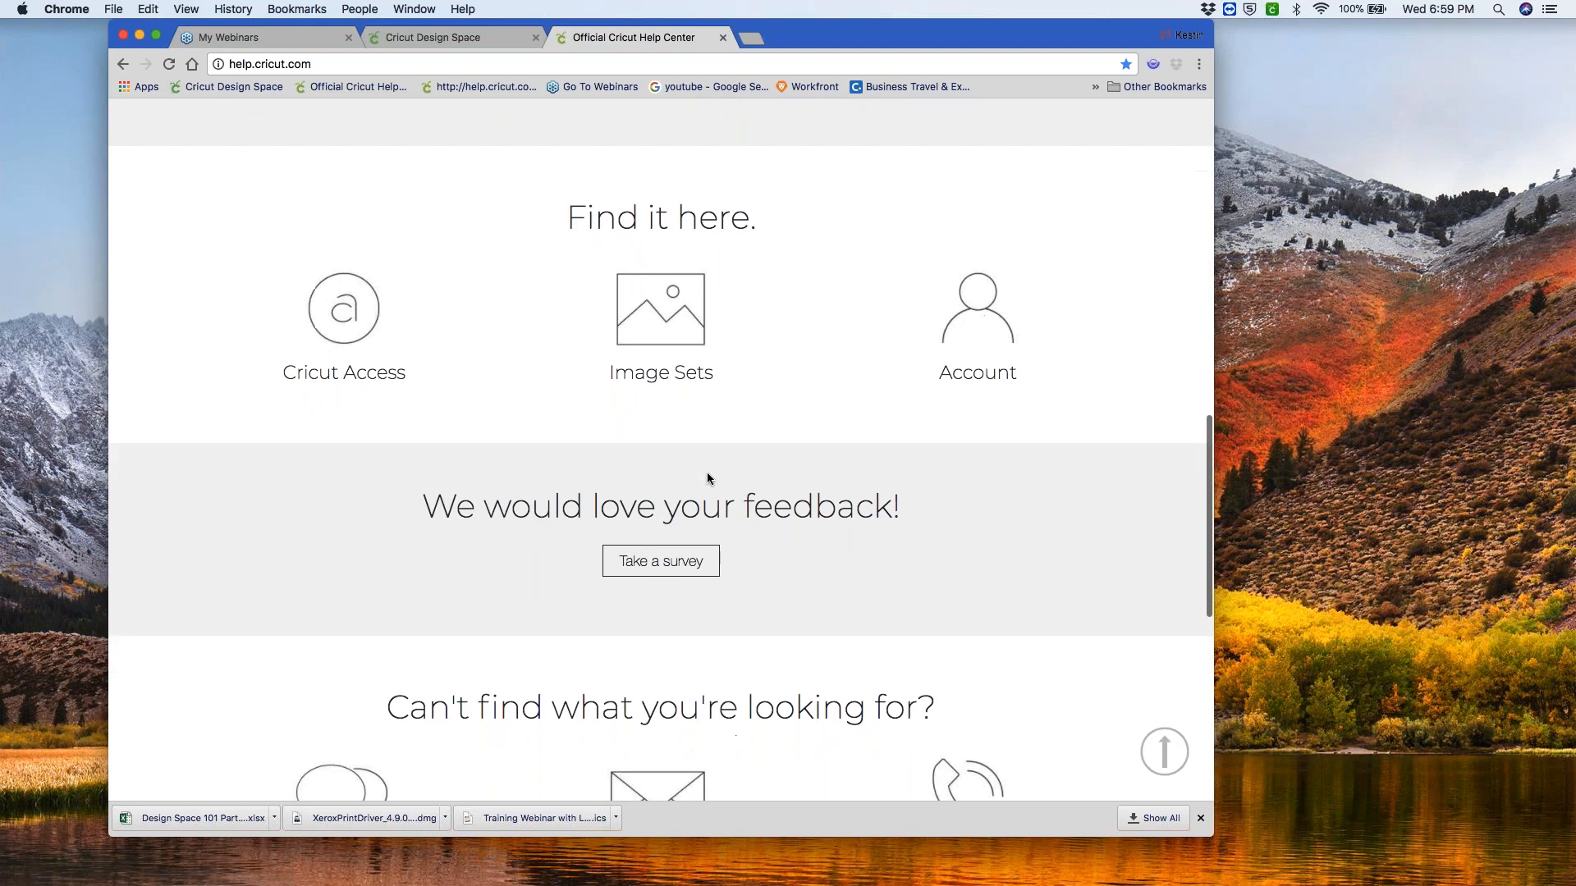
pyautogui.scroll(-5, 707, 478)
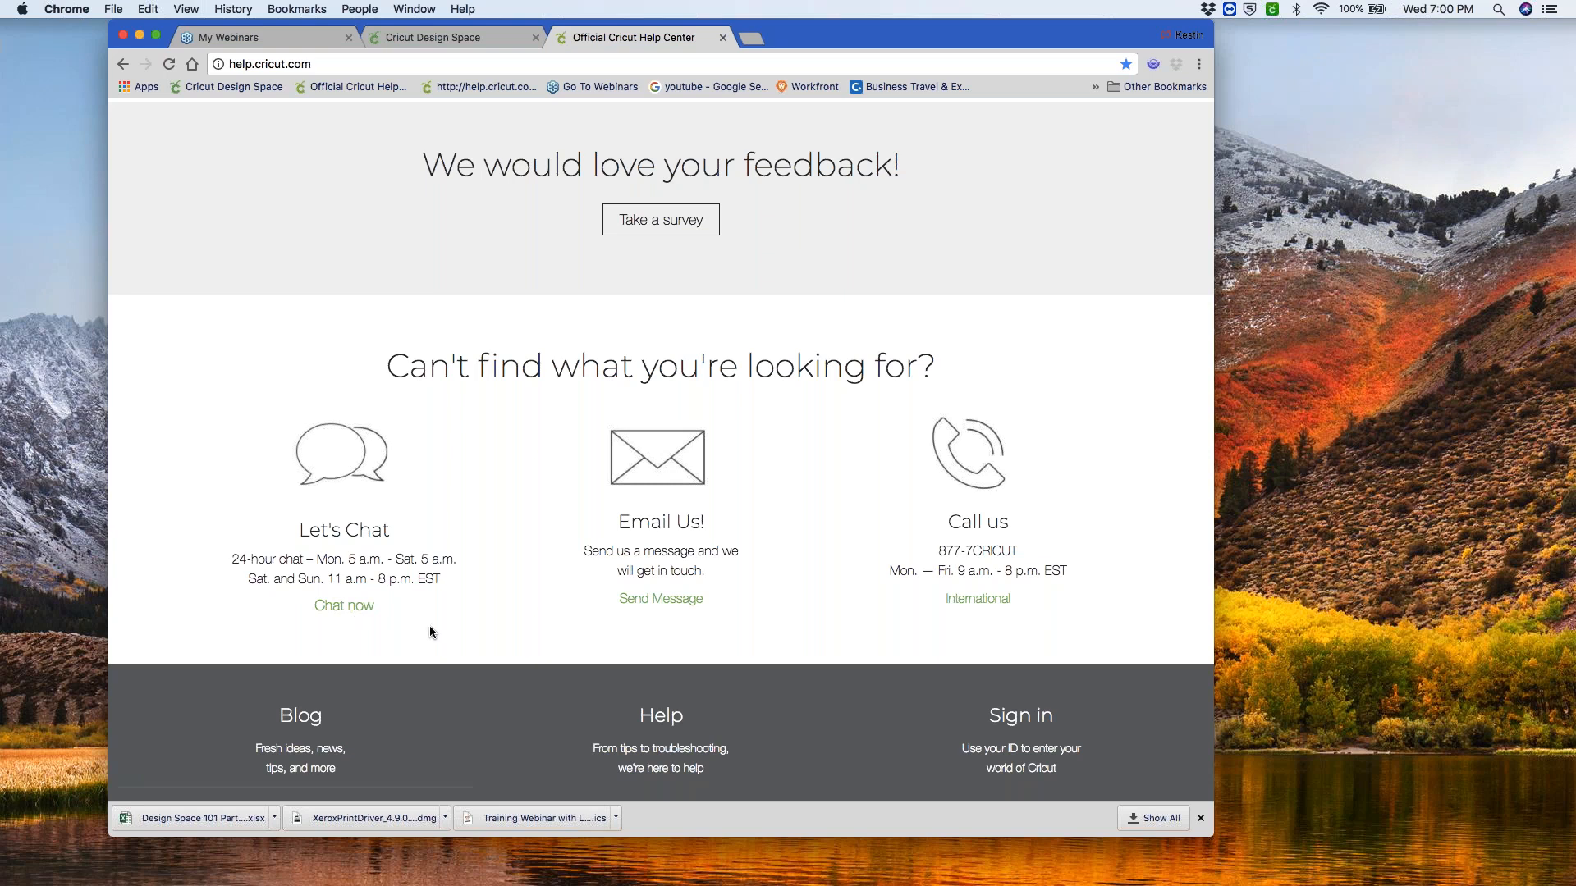
pyautogui.moveTo(432, 604); pyautogui.dragTo(443, 559)
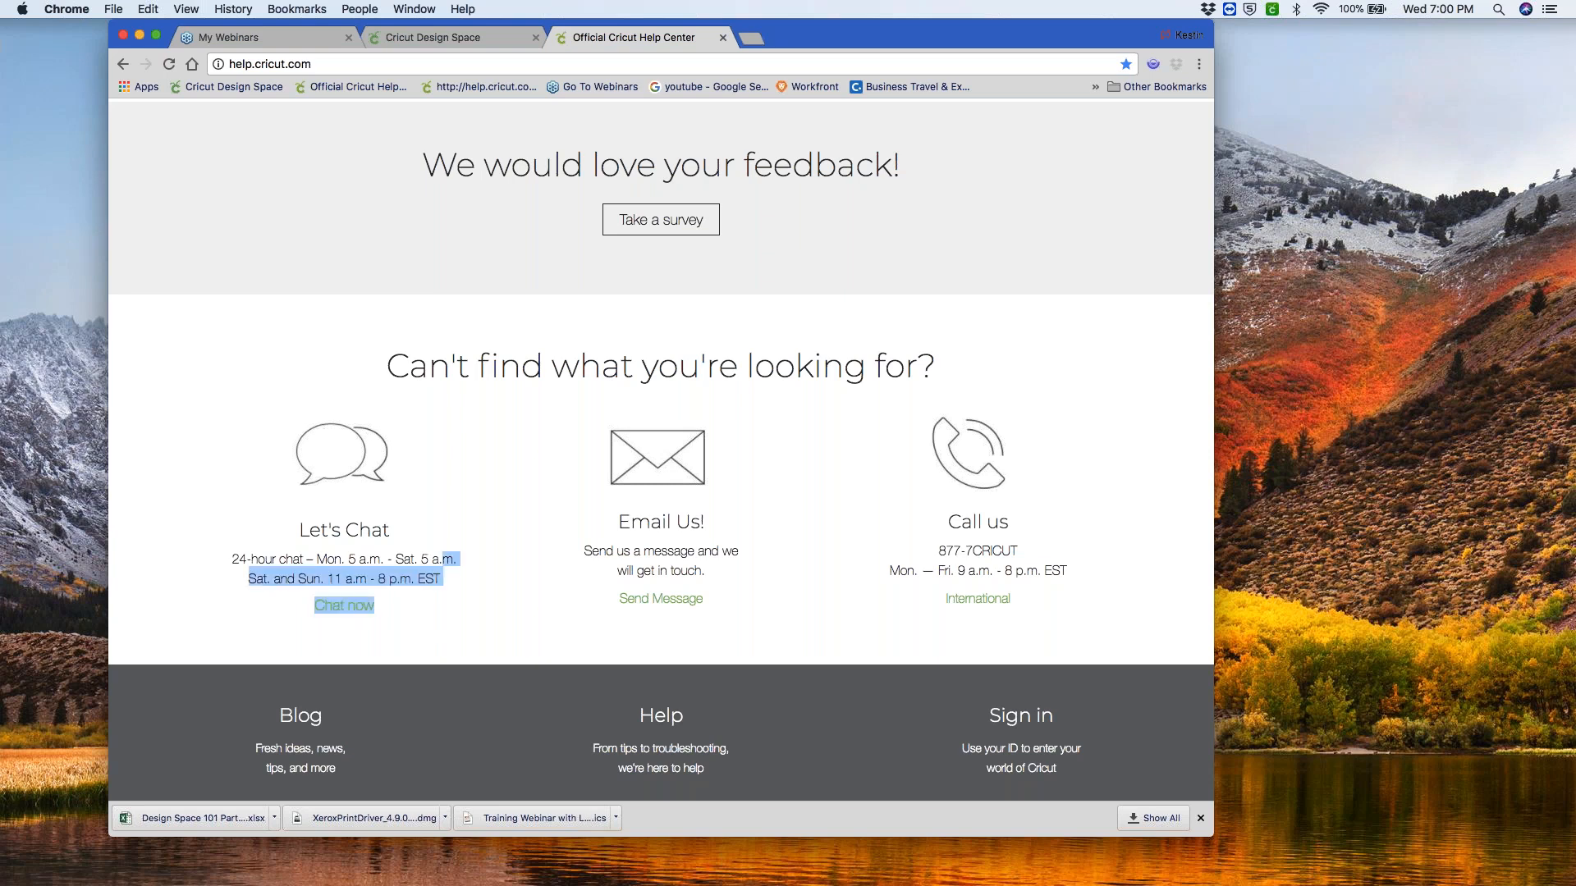
pyautogui.scroll(-2, 357, 654)
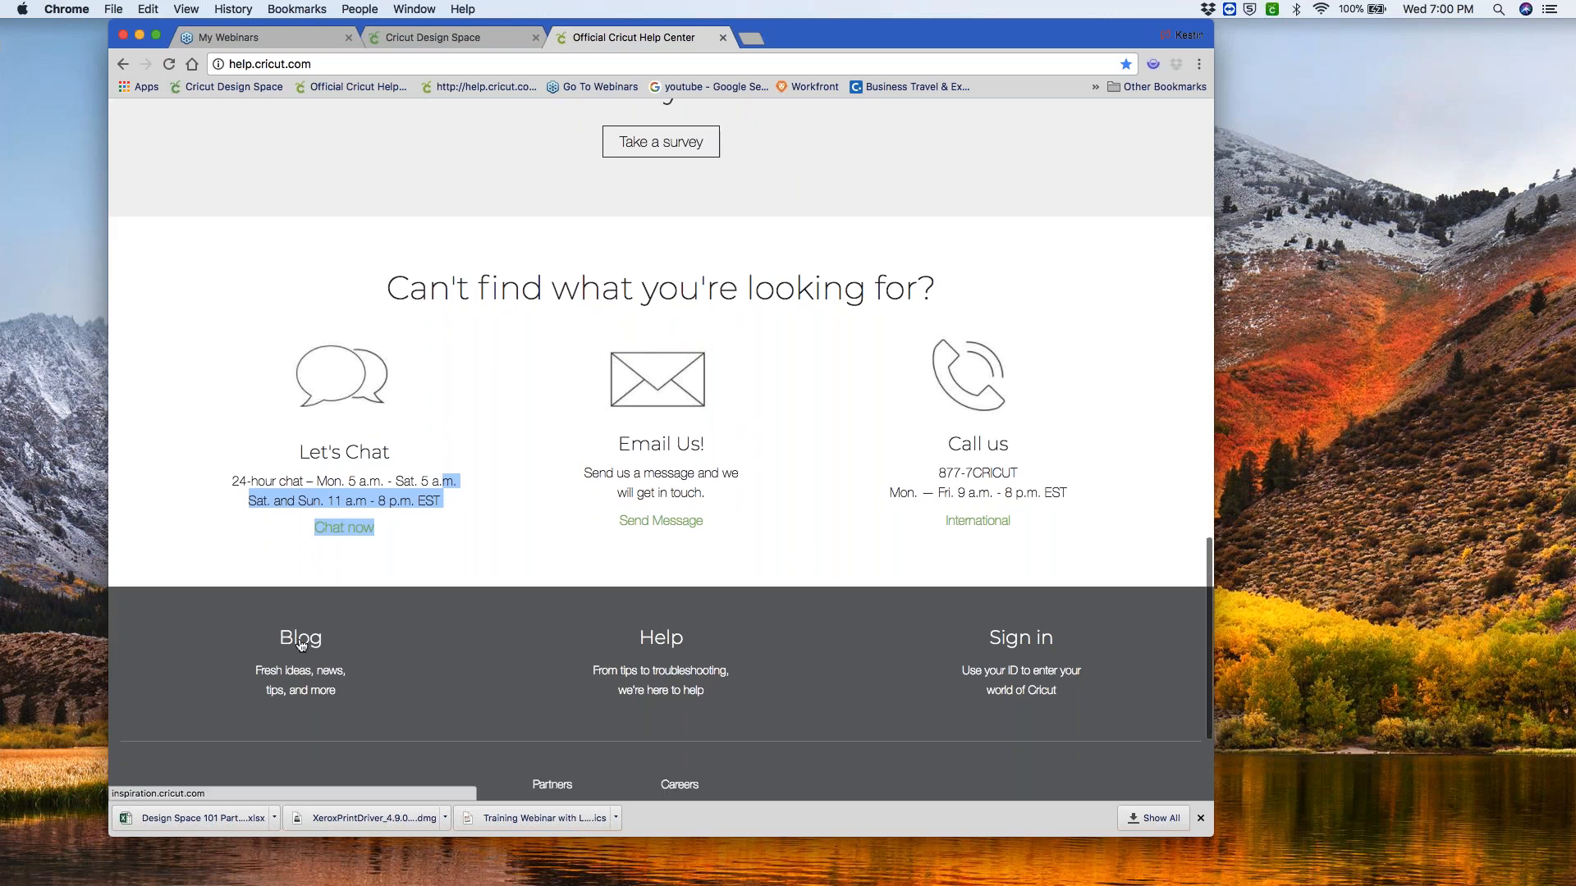
# - Open the Cricut blog and look through its recent posts
pyautogui.click(302, 645)
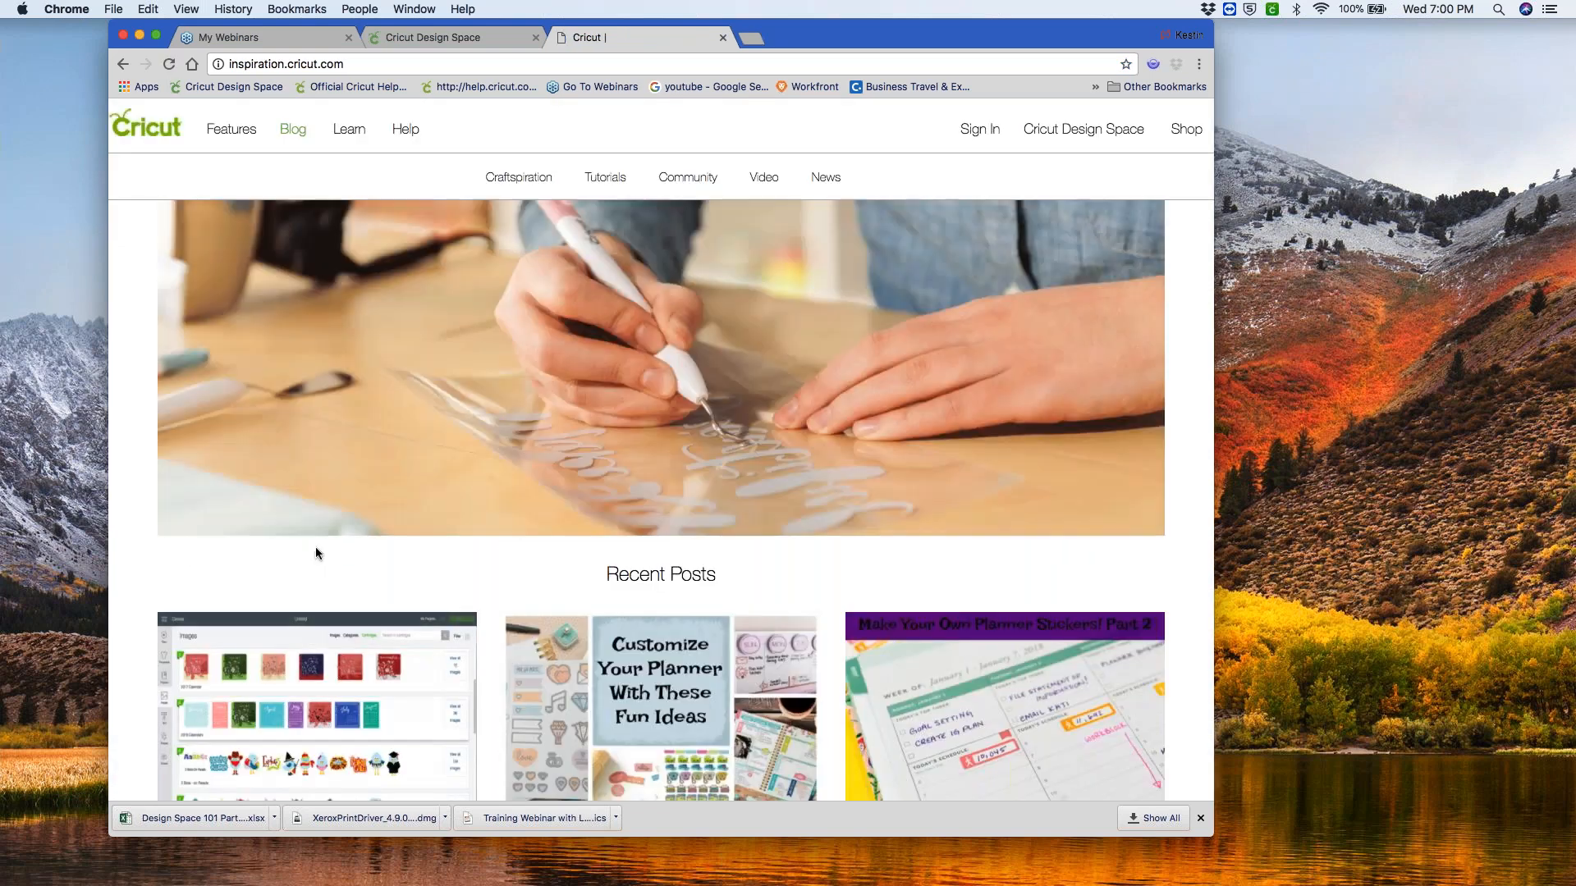
pyautogui.scroll(-1, 345, 537)
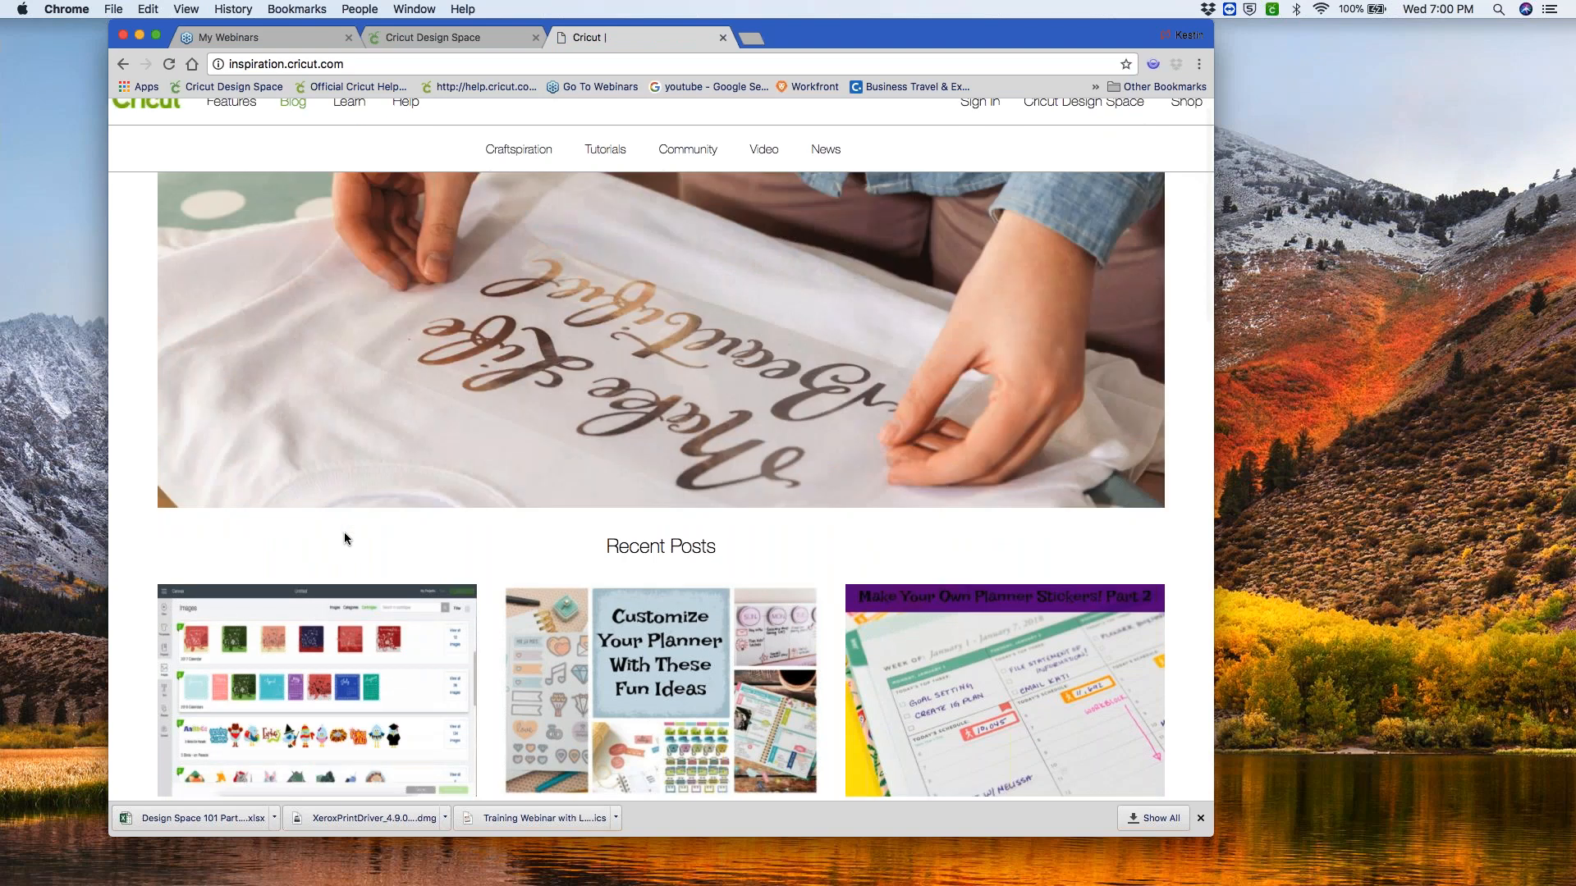
pyautogui.scroll(-3, 344, 534)
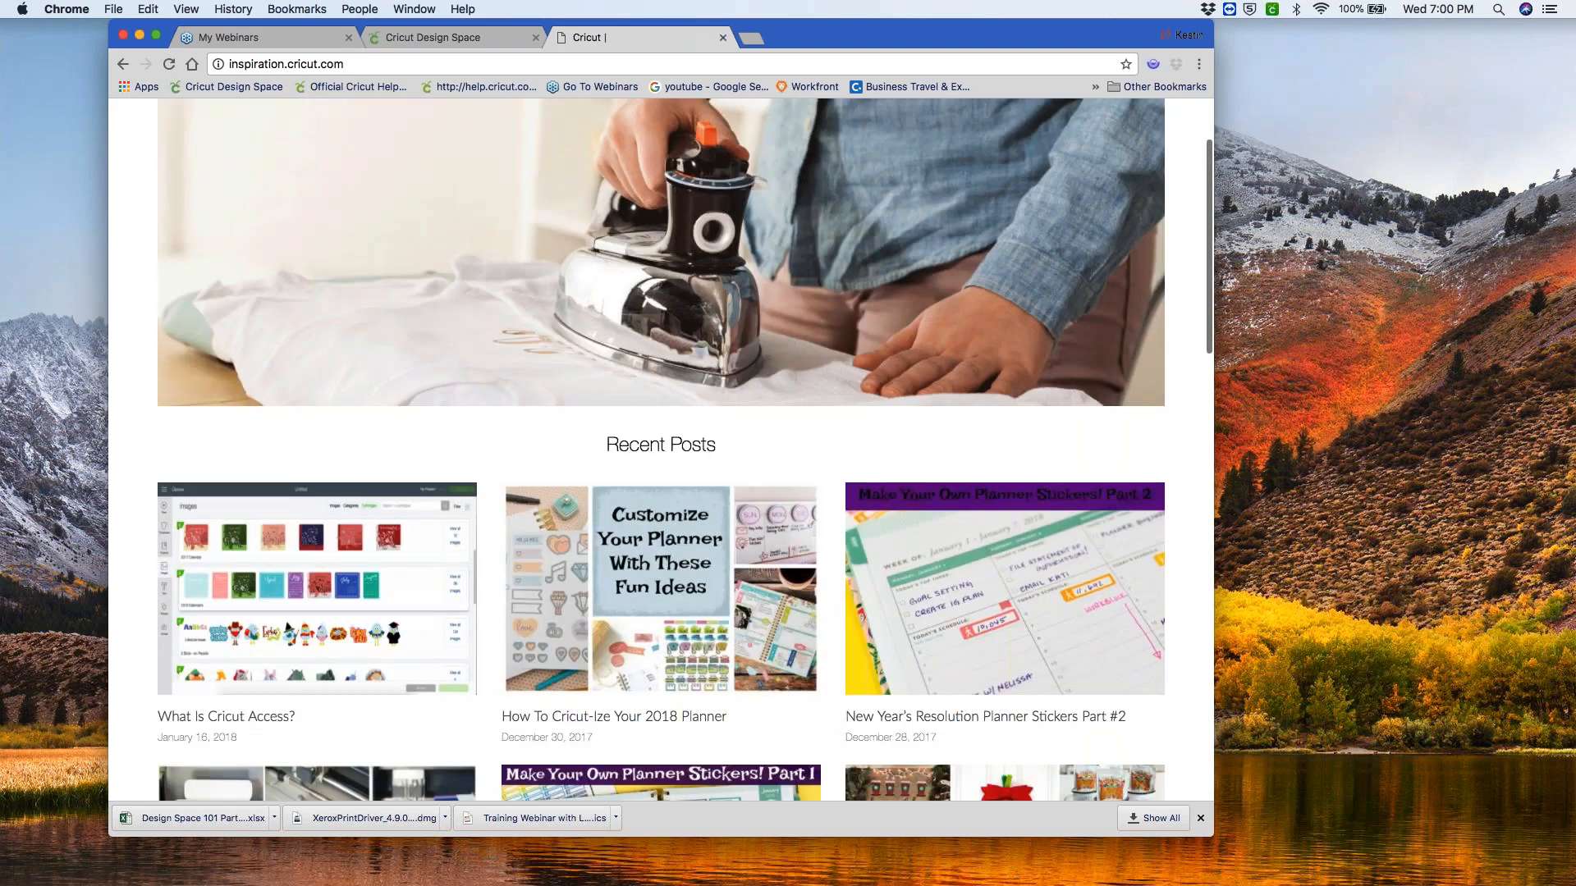
pyautogui.scroll(2, 660, 451)
pyautogui.scroll(-7, 661, 451)
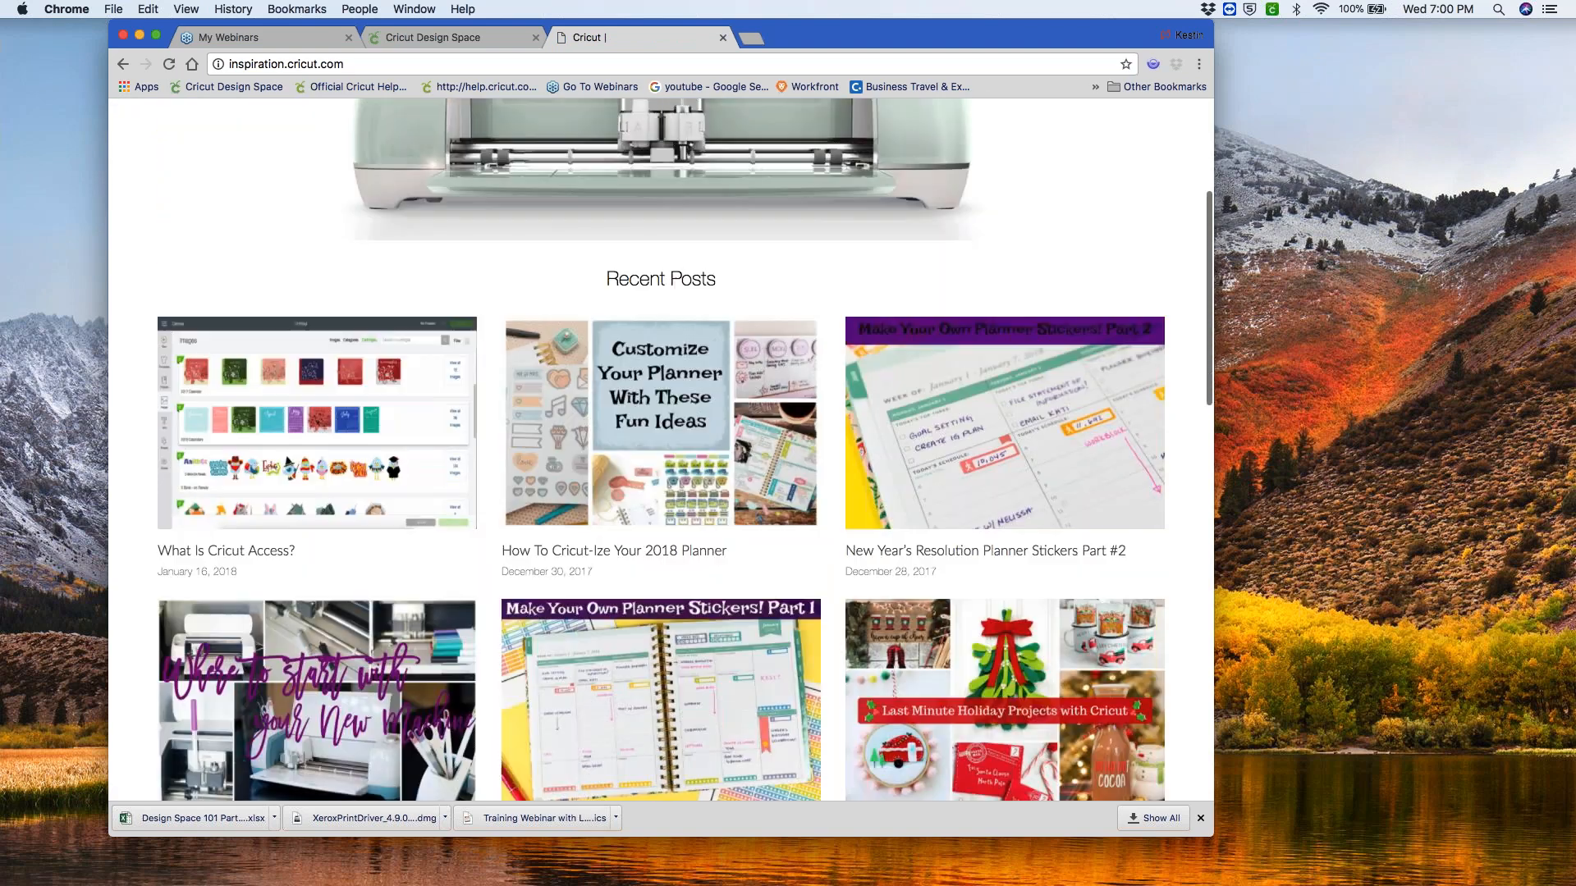
pyautogui.scroll(-7, 661, 451)
pyautogui.scroll(-20, 661, 451)
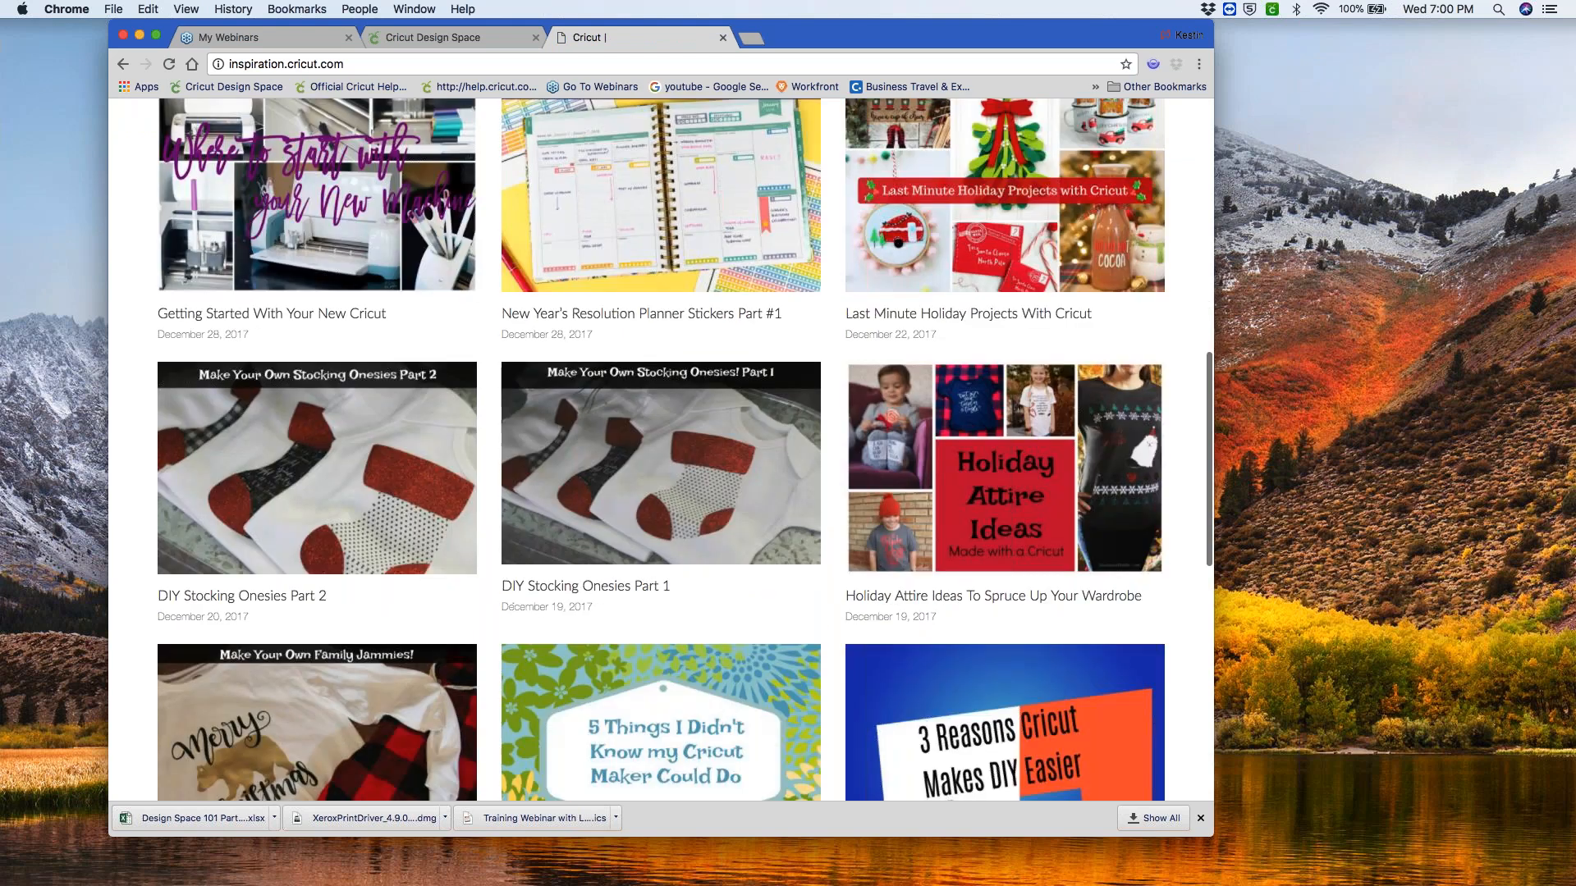
pyautogui.scroll(20, 660, 451)
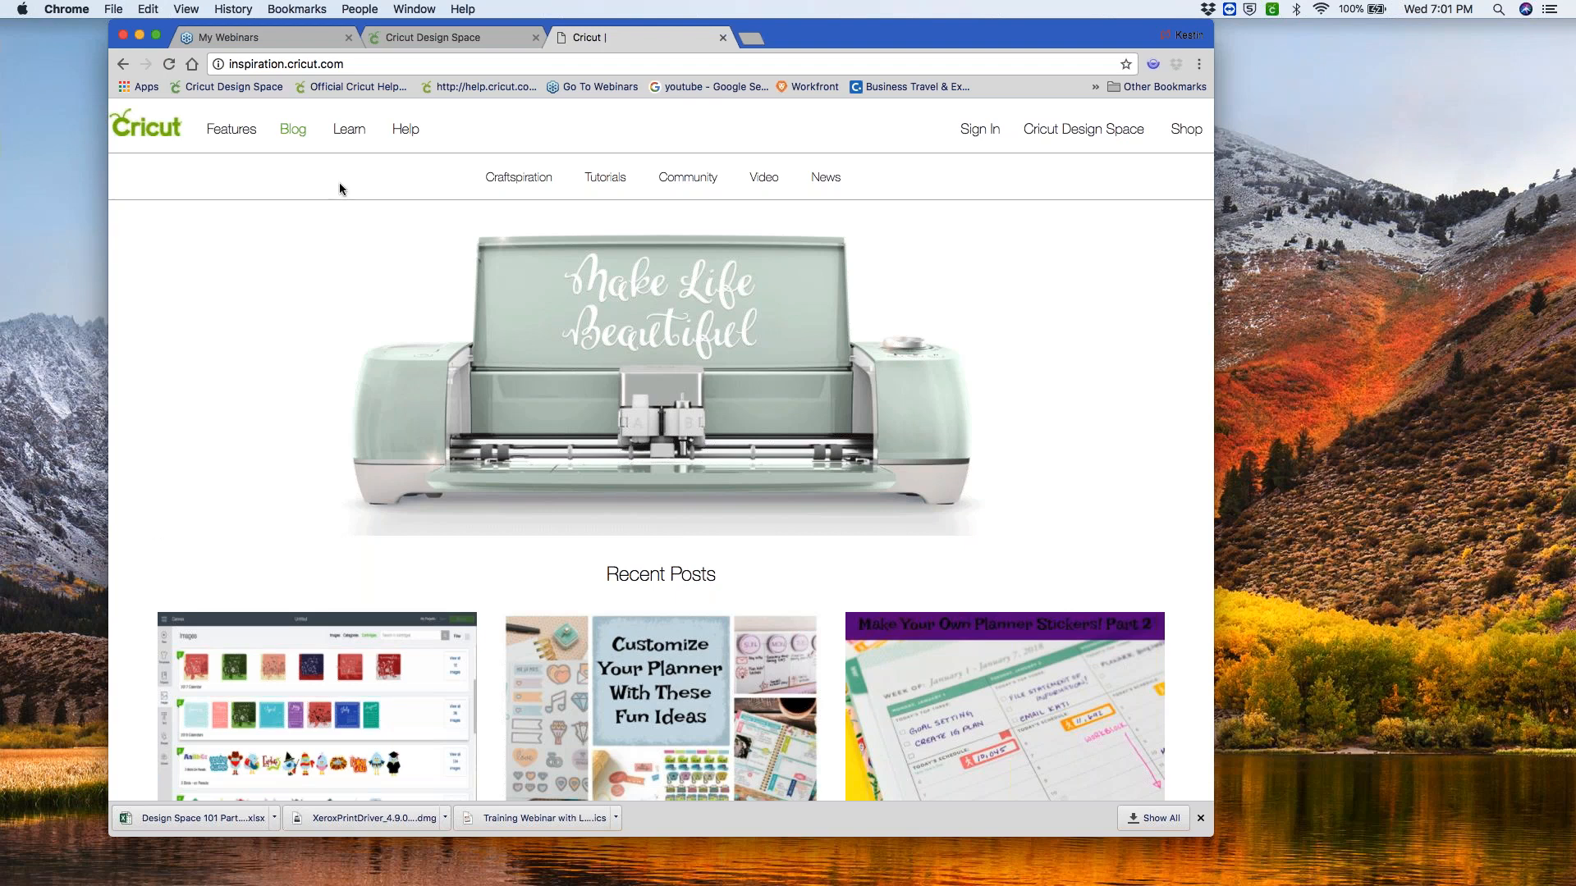
# - Open the Design Space for Beginners course on the Cricut Learn site and look through its list of videos
pyautogui.click(349, 131)
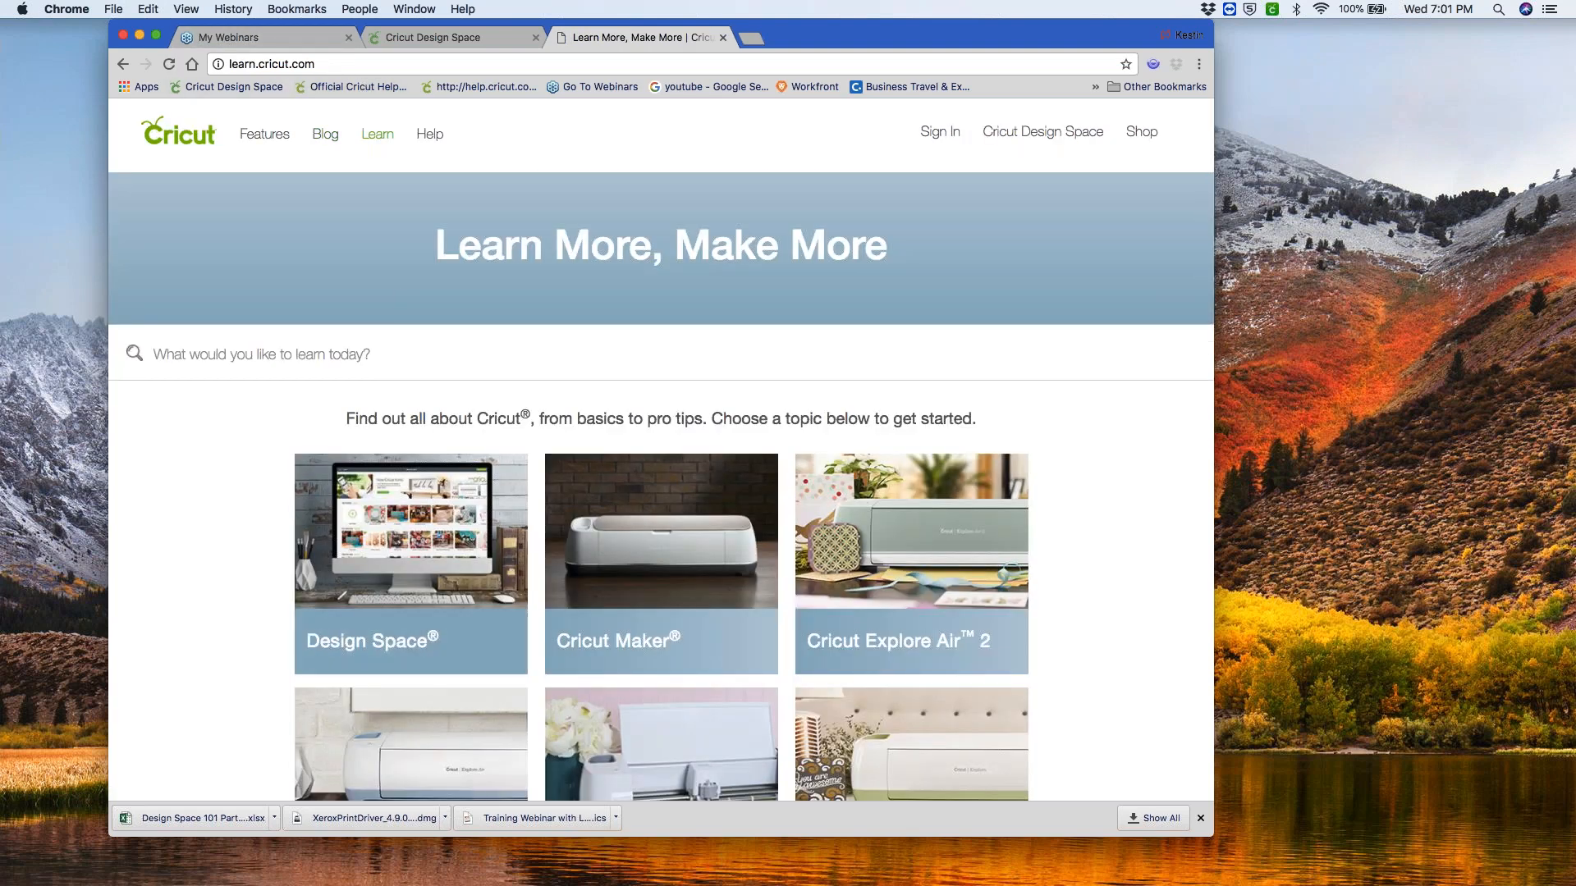
pyautogui.scroll(-5, 691, 375)
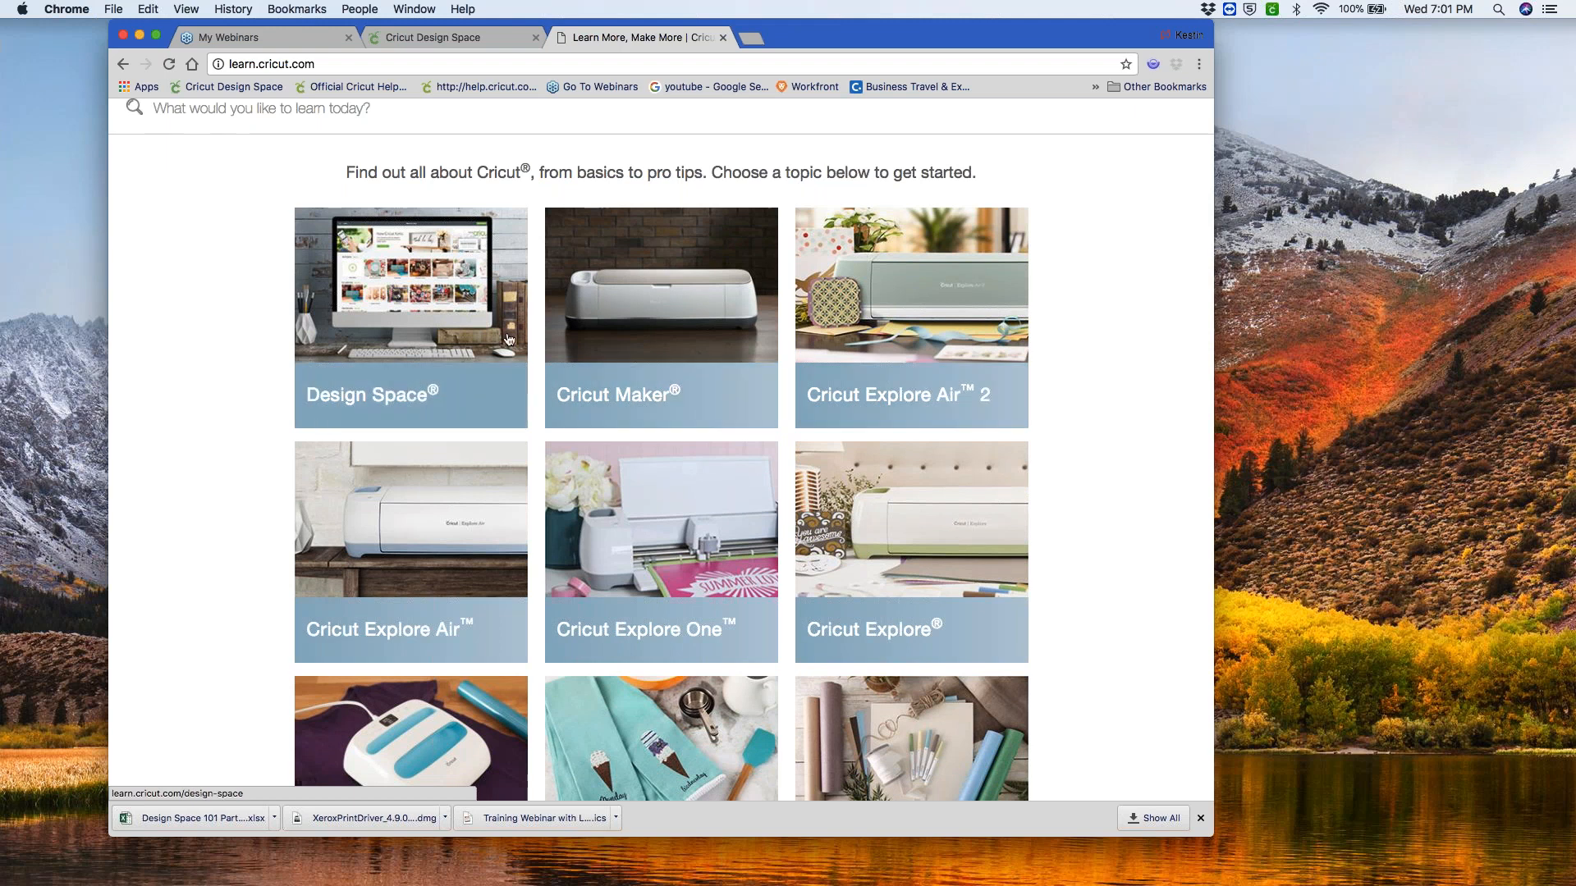
pyautogui.click(350, 401)
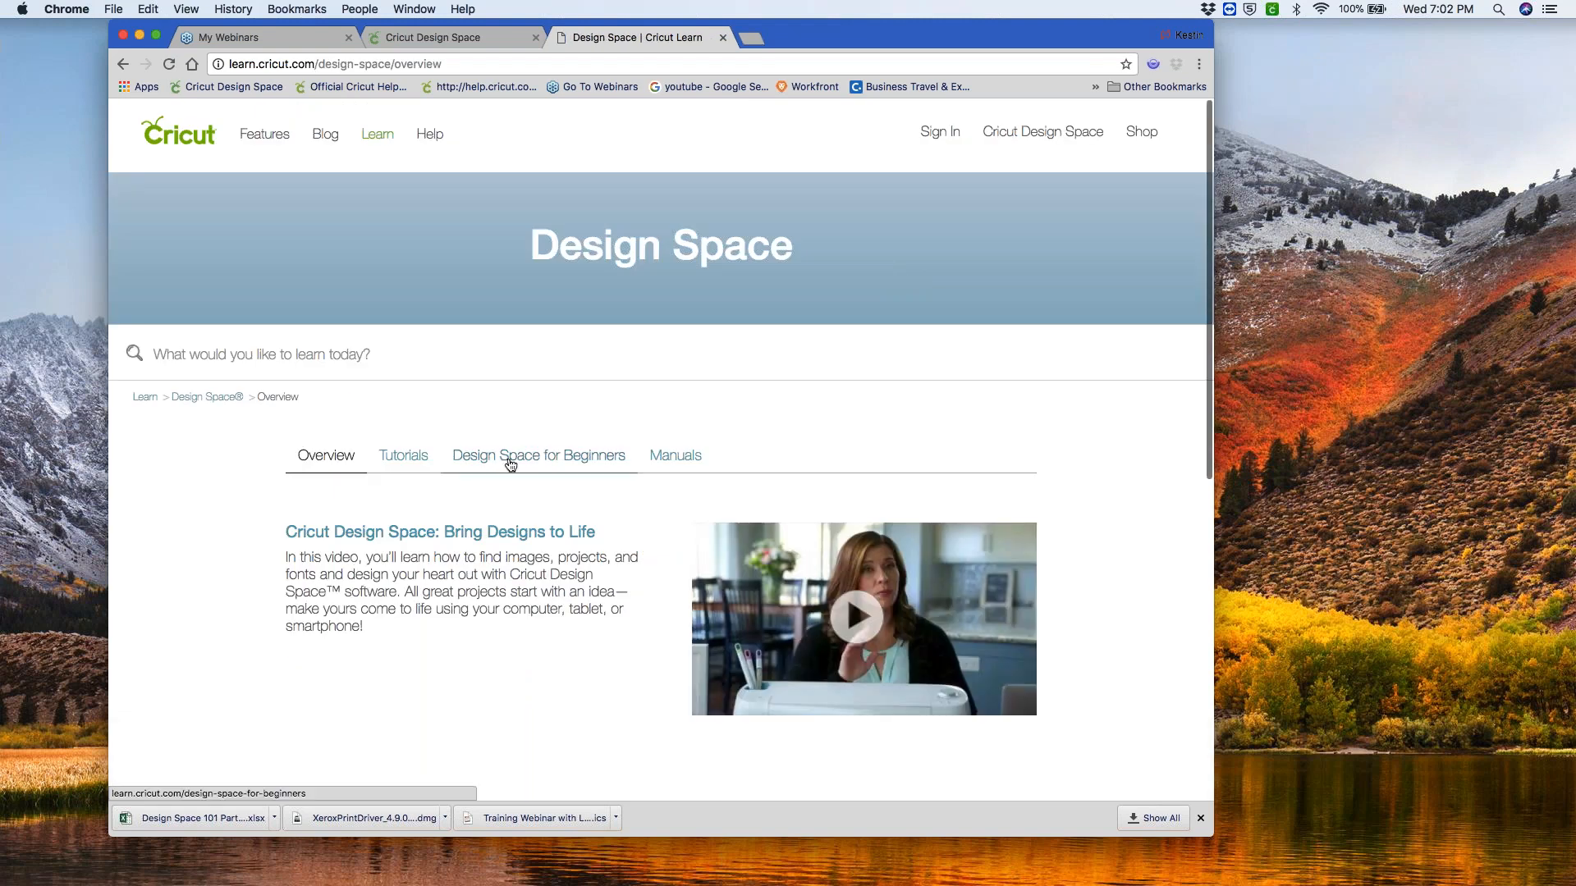
pyautogui.click(510, 465)
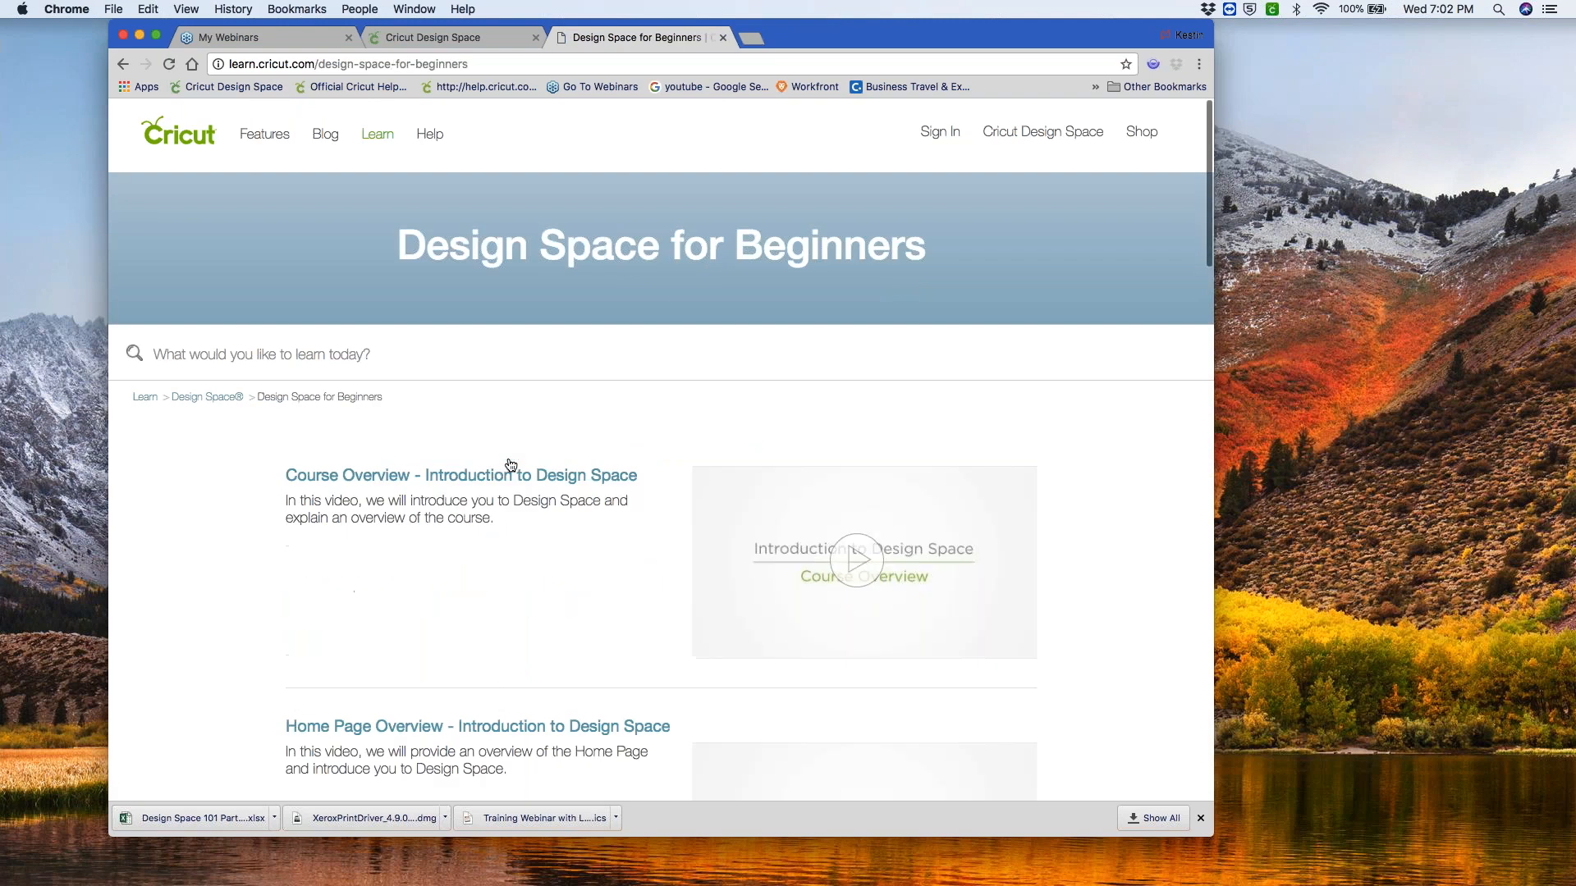
pyautogui.scroll(-11, 599, 617)
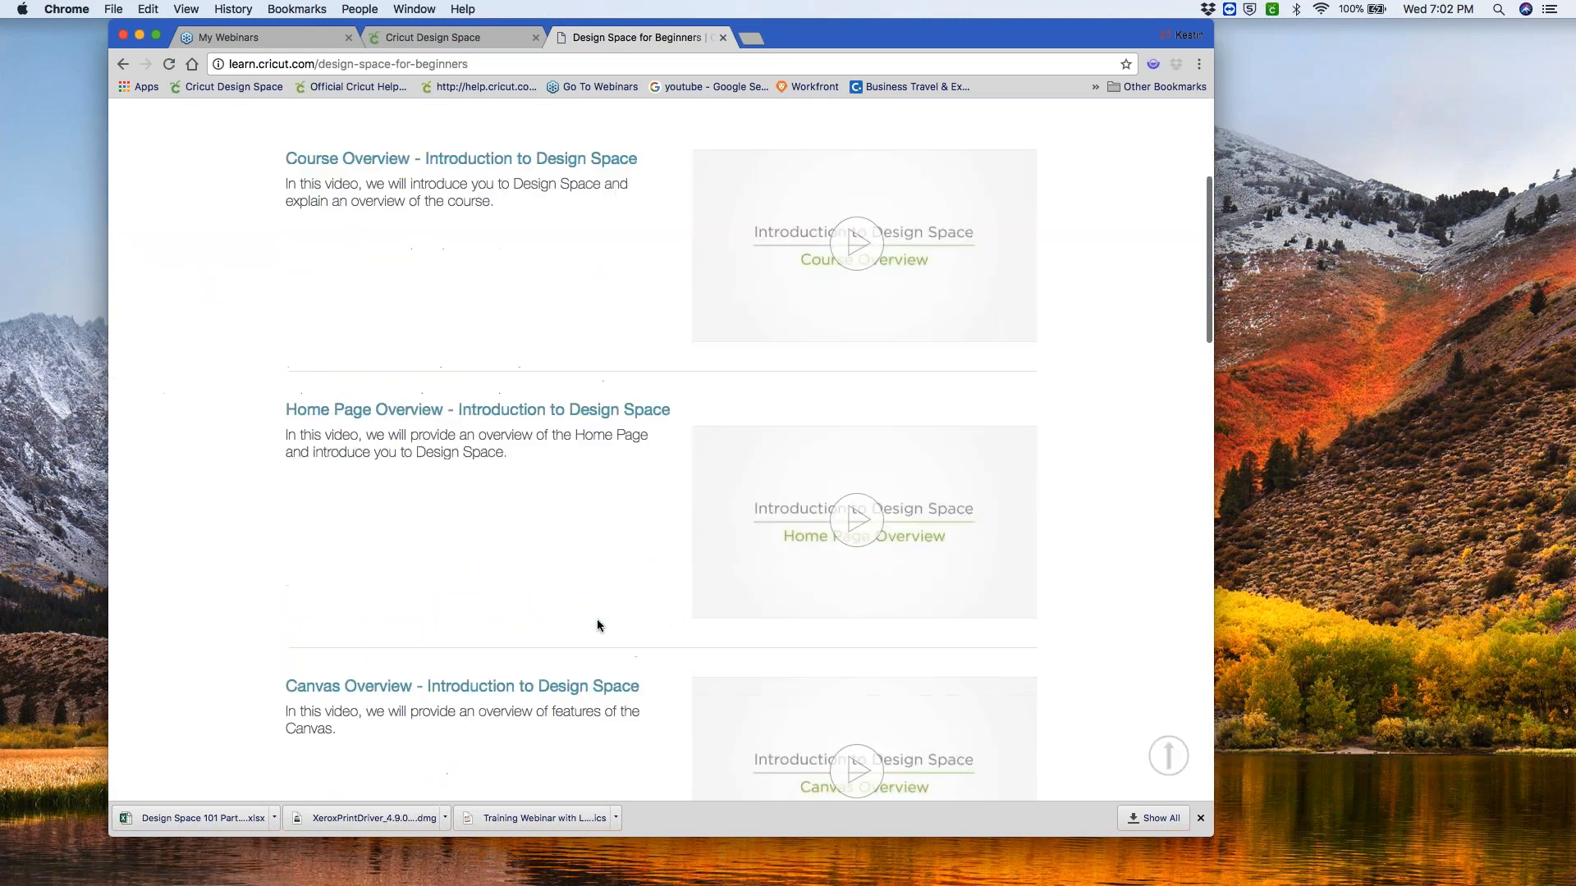
pyautogui.scroll(-9, 597, 619)
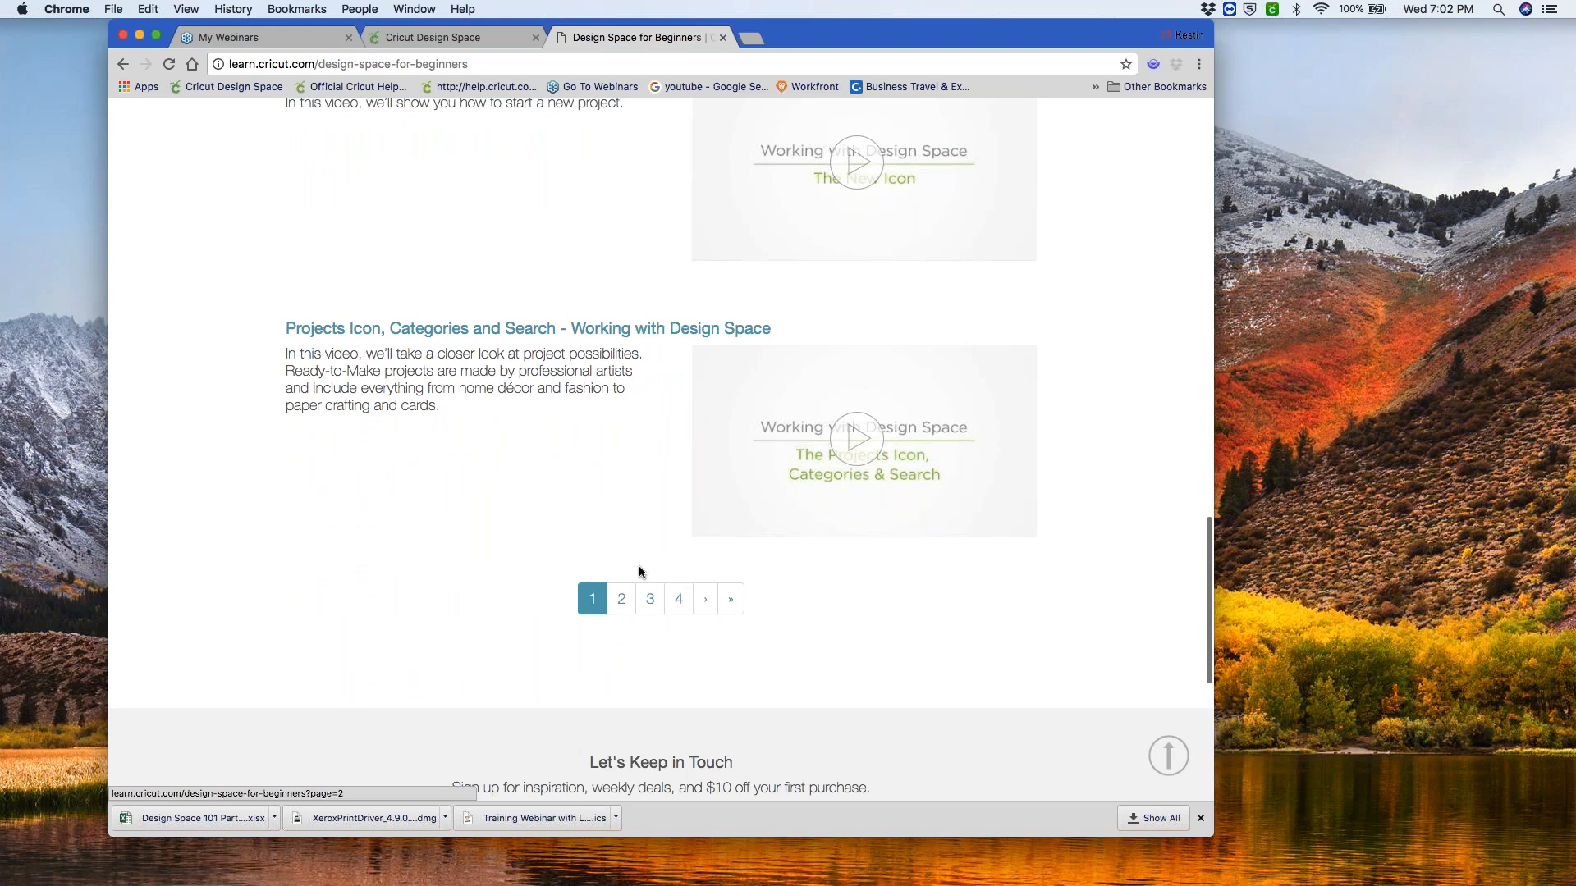
pyautogui.scroll(7, 610, 486)
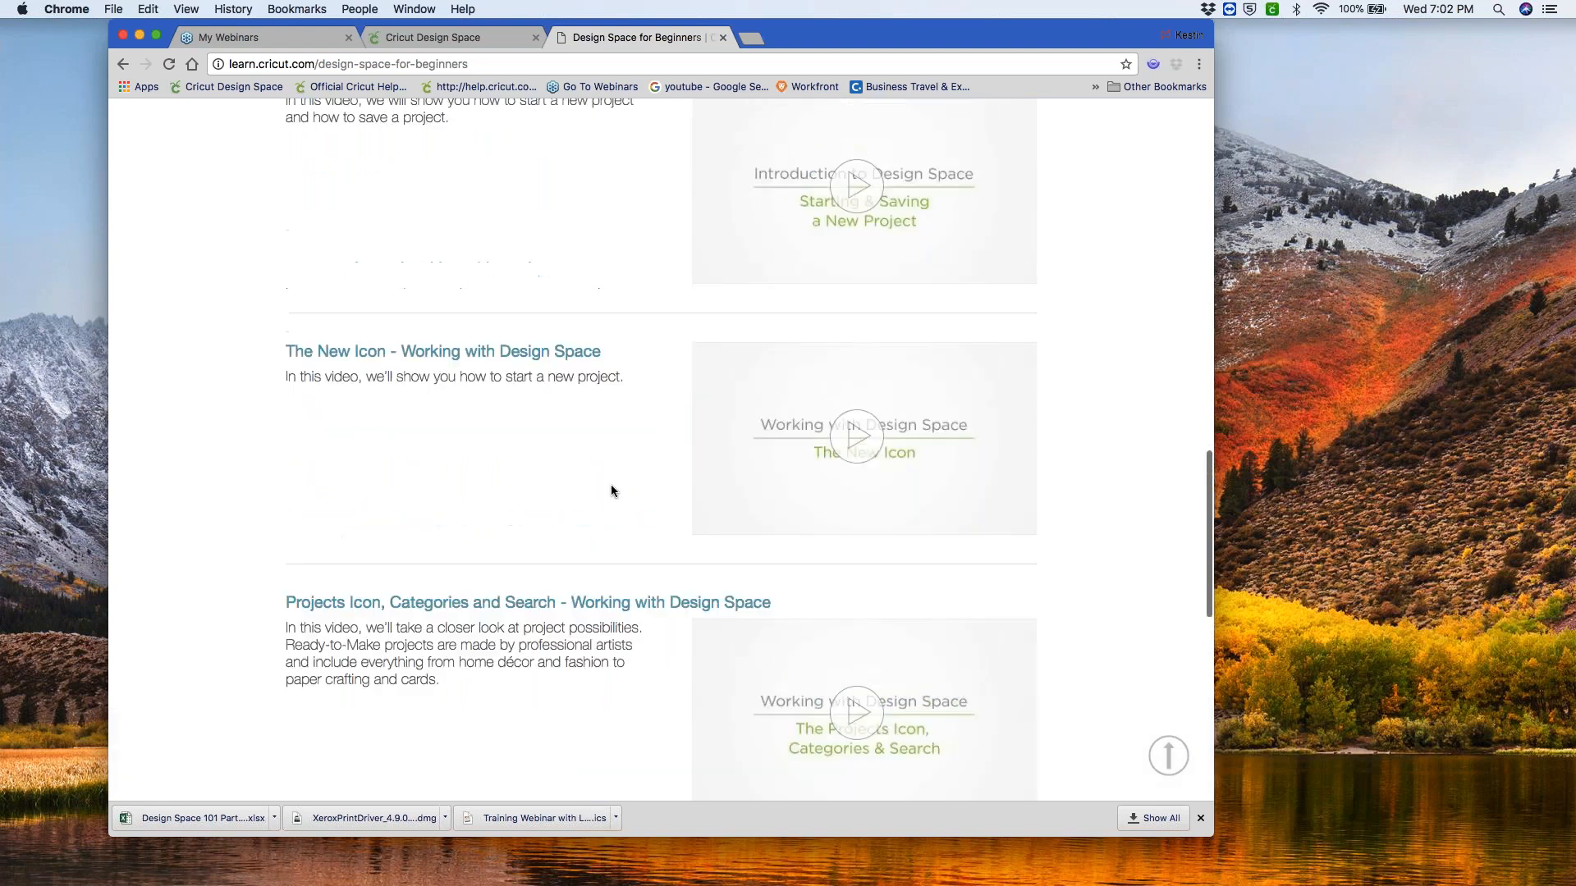
# - Examine the beginner course's videos on the home page, canvas overview, canvas settings, and starting and saving a project
pyautogui.scroll(2, 610, 490)
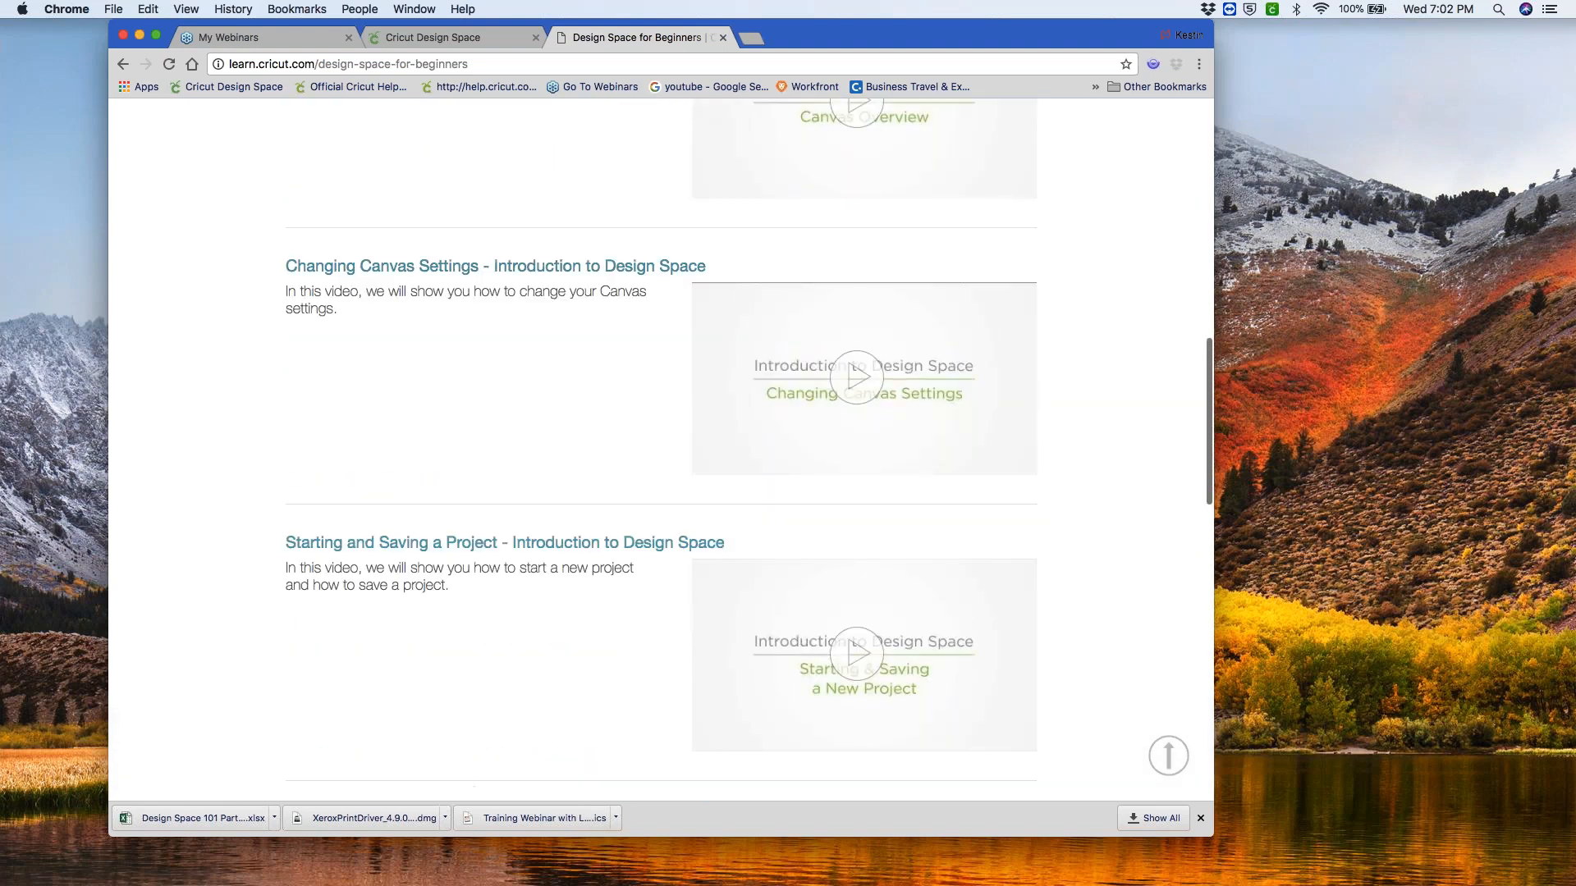
pyautogui.scroll(3, 611, 490)
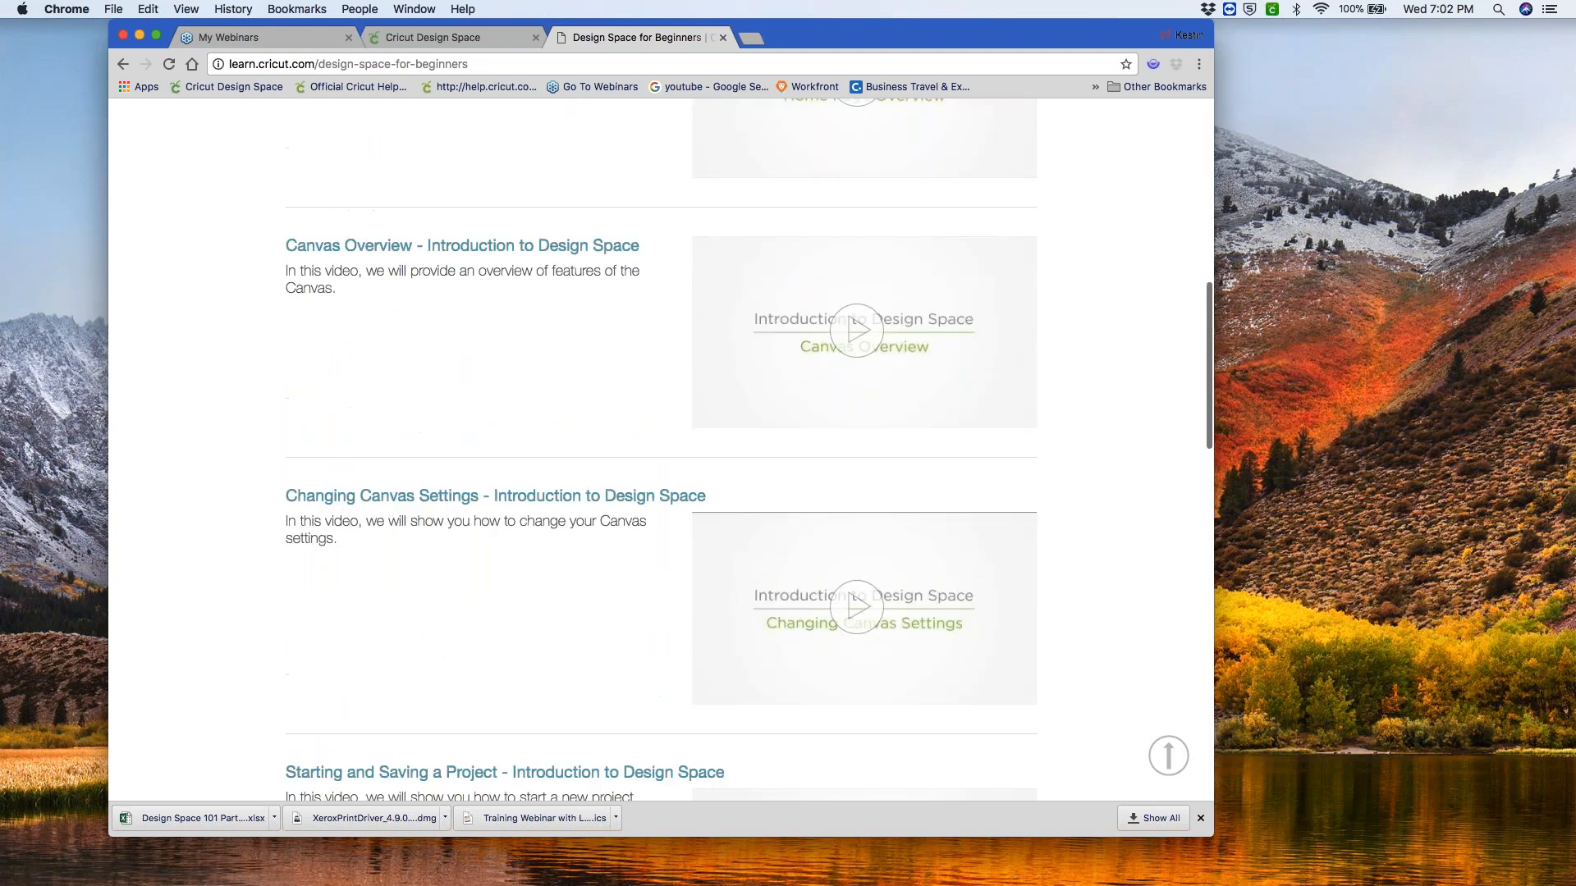
pyautogui.scroll(1, 611, 491)
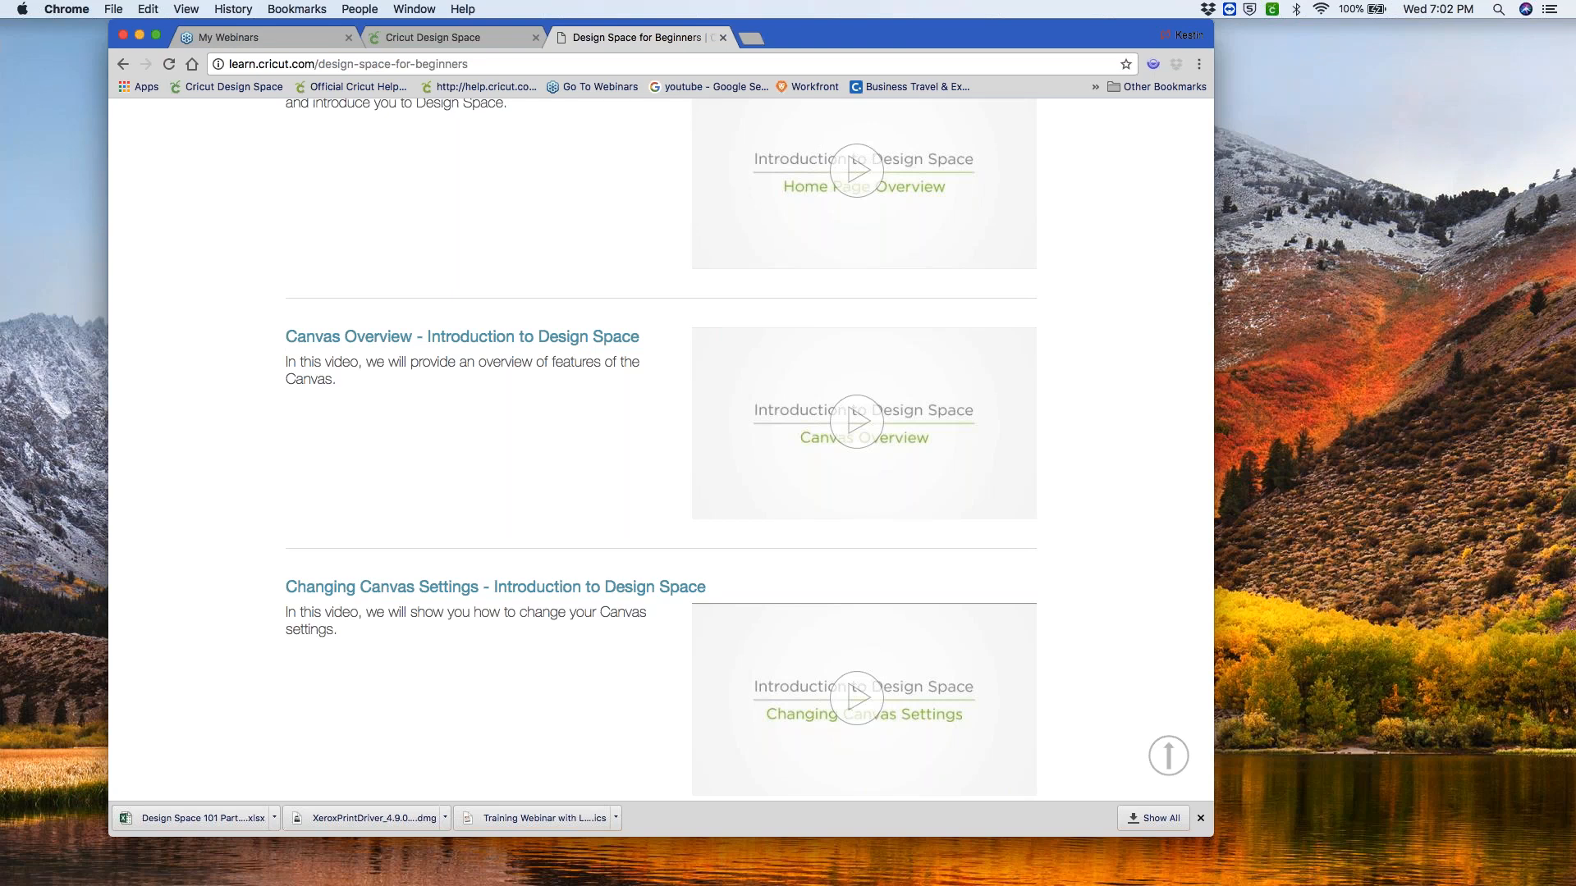
pyautogui.scroll(4, 443, 273)
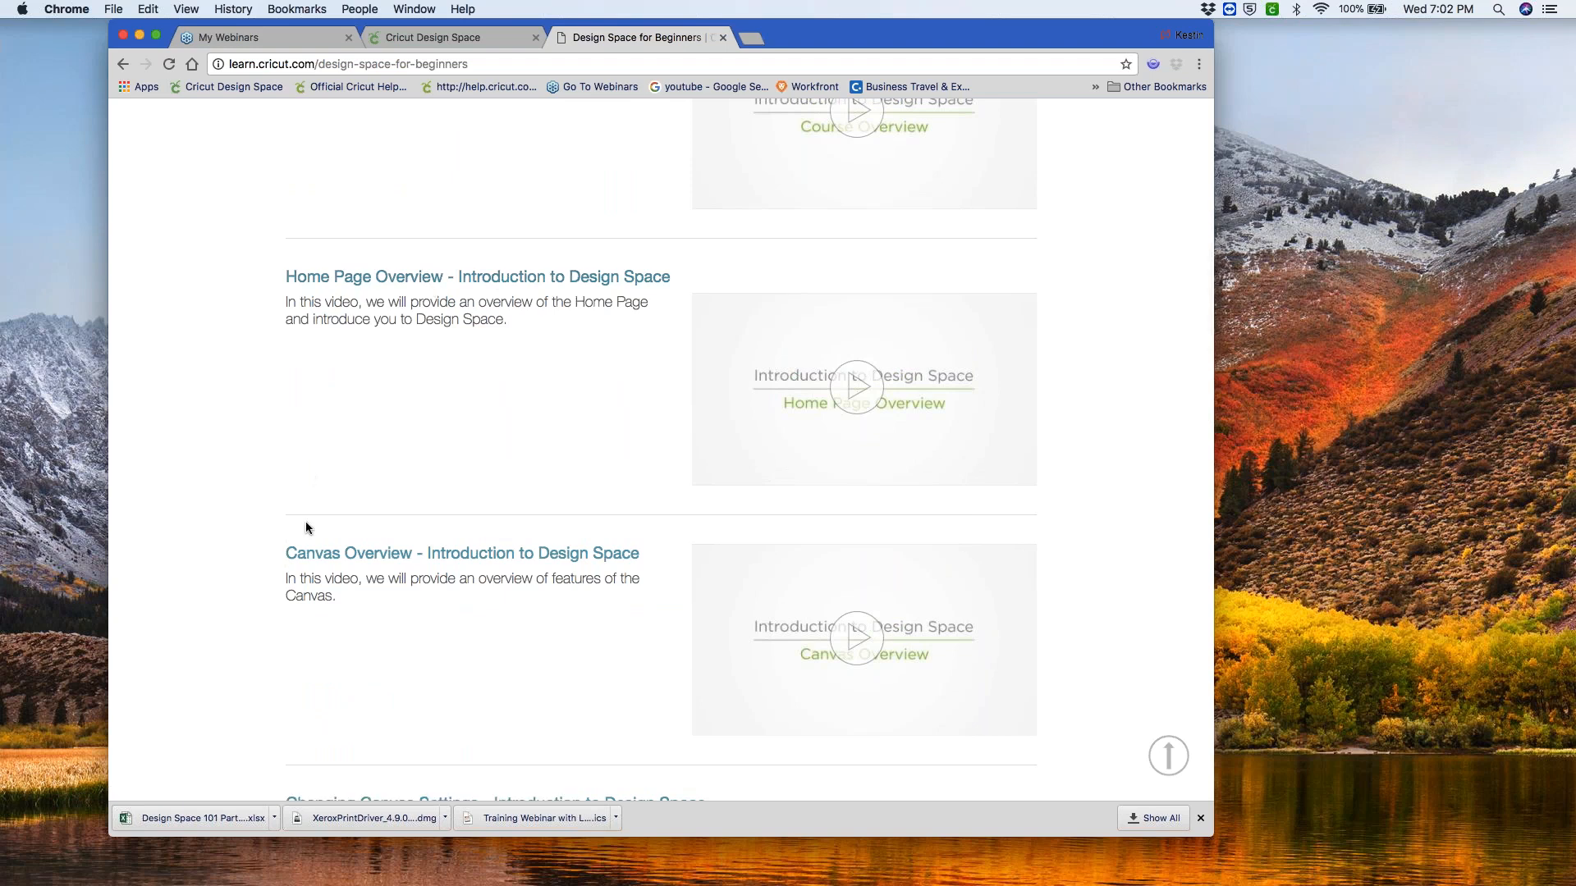
pyautogui.scroll(-5, 391, 565)
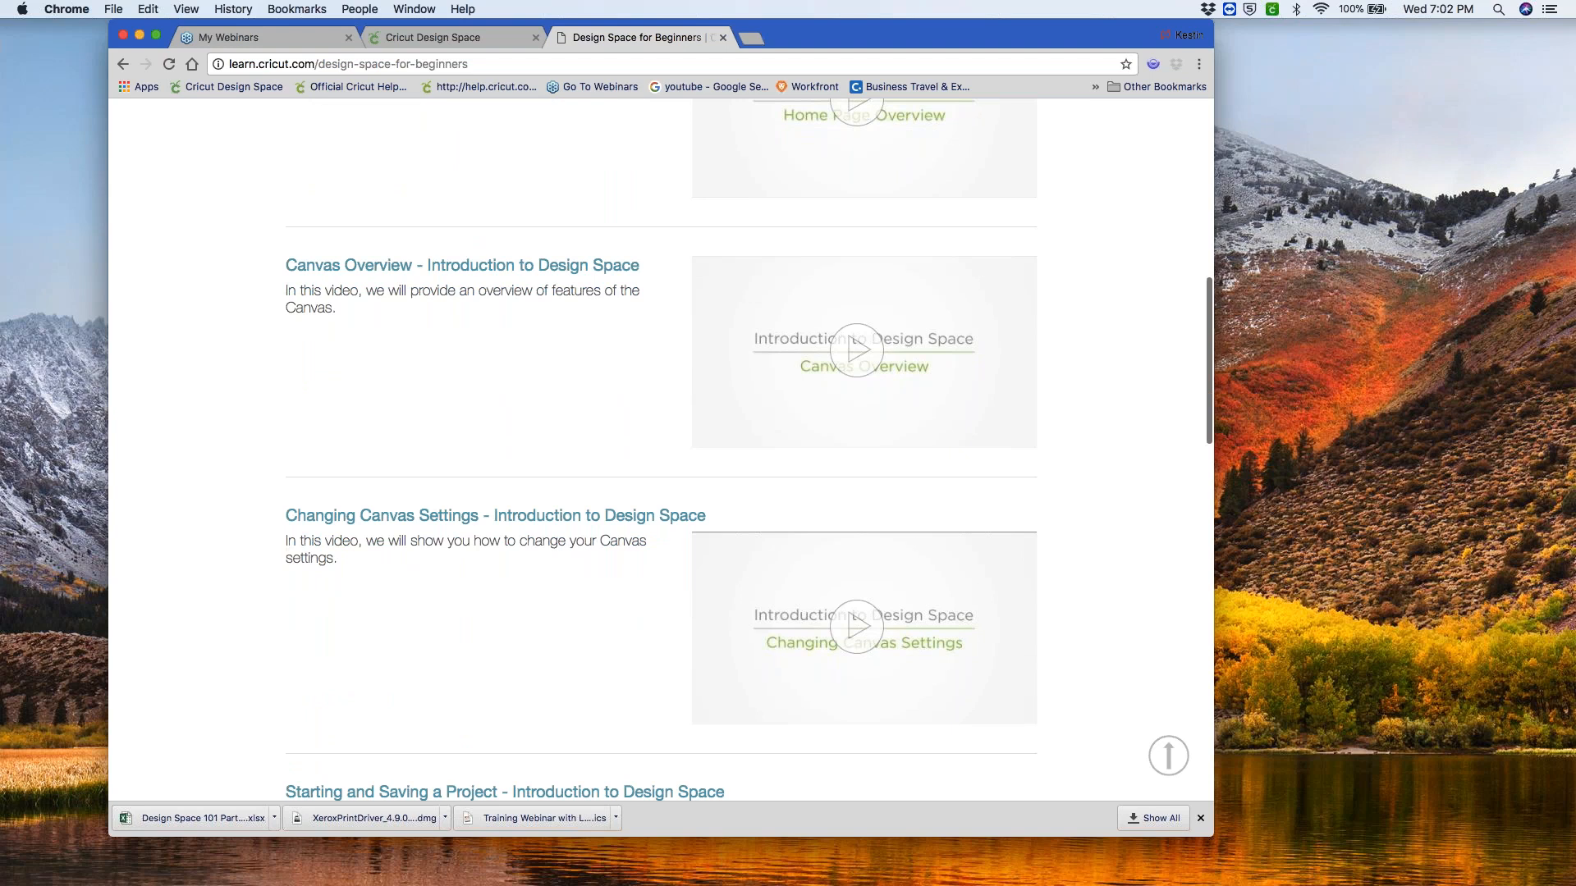
pyautogui.scroll(-3, 419, 634)
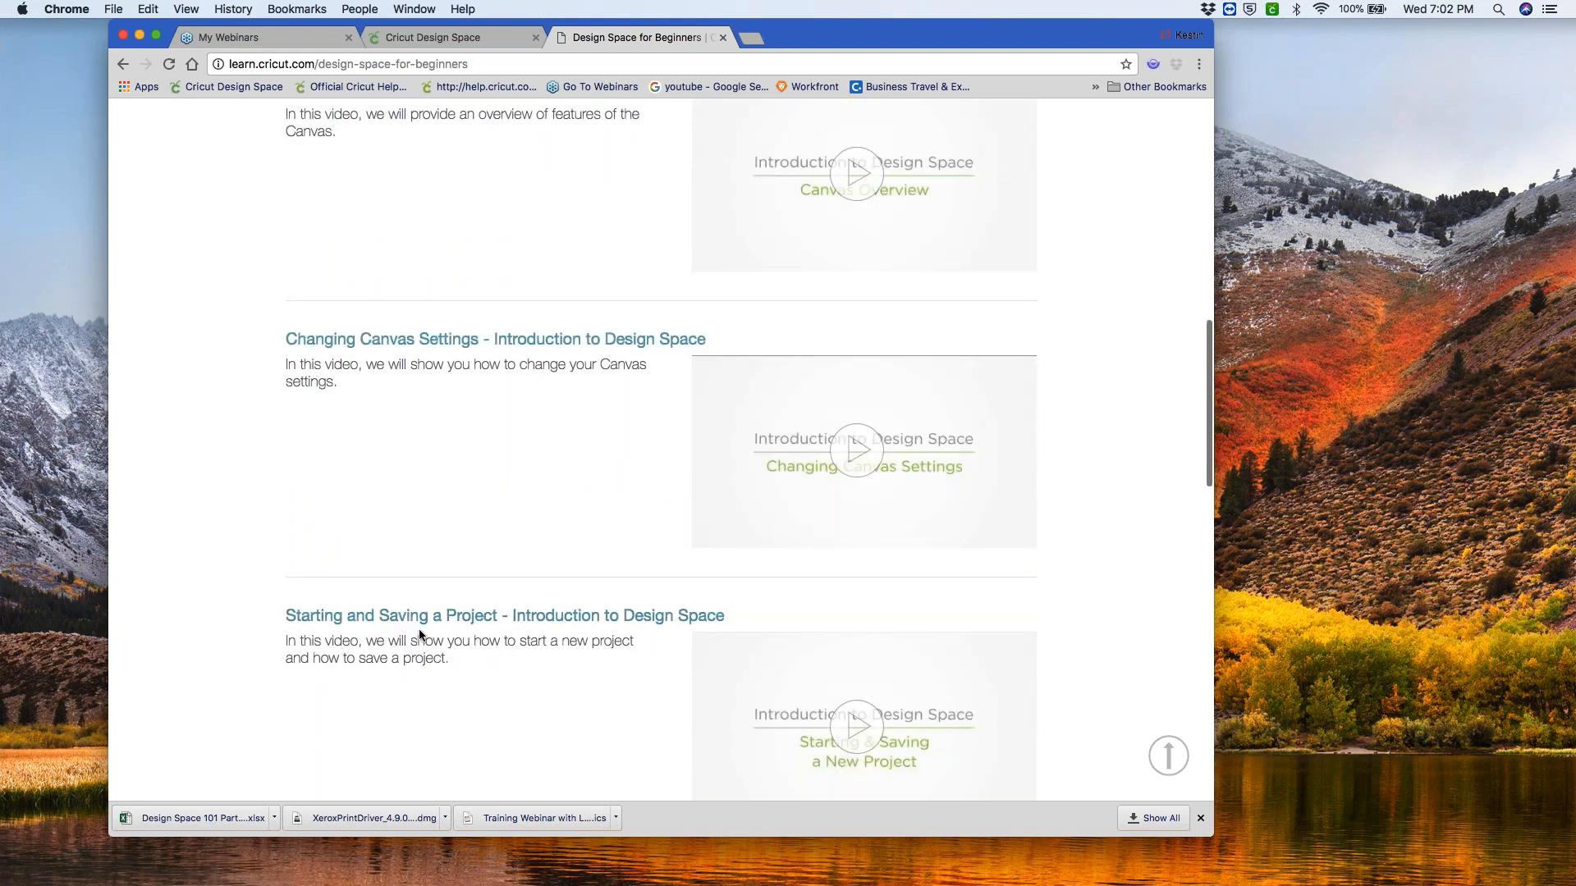
pyautogui.scroll(-4, 419, 634)
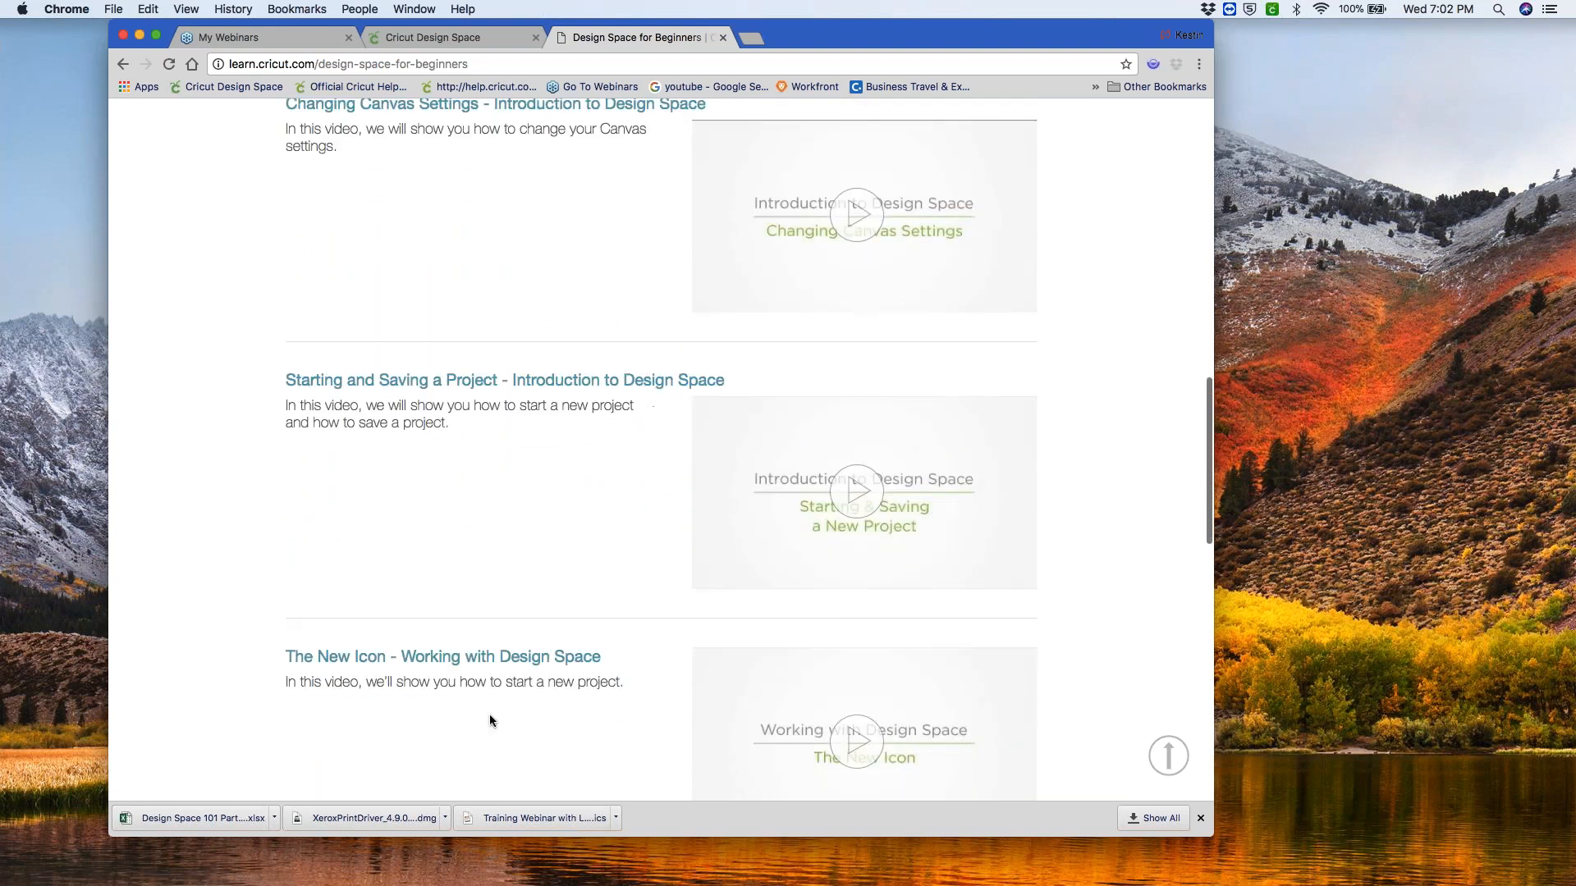
pyautogui.scroll(2, 386, 674)
pyautogui.rightClick(452, 673)
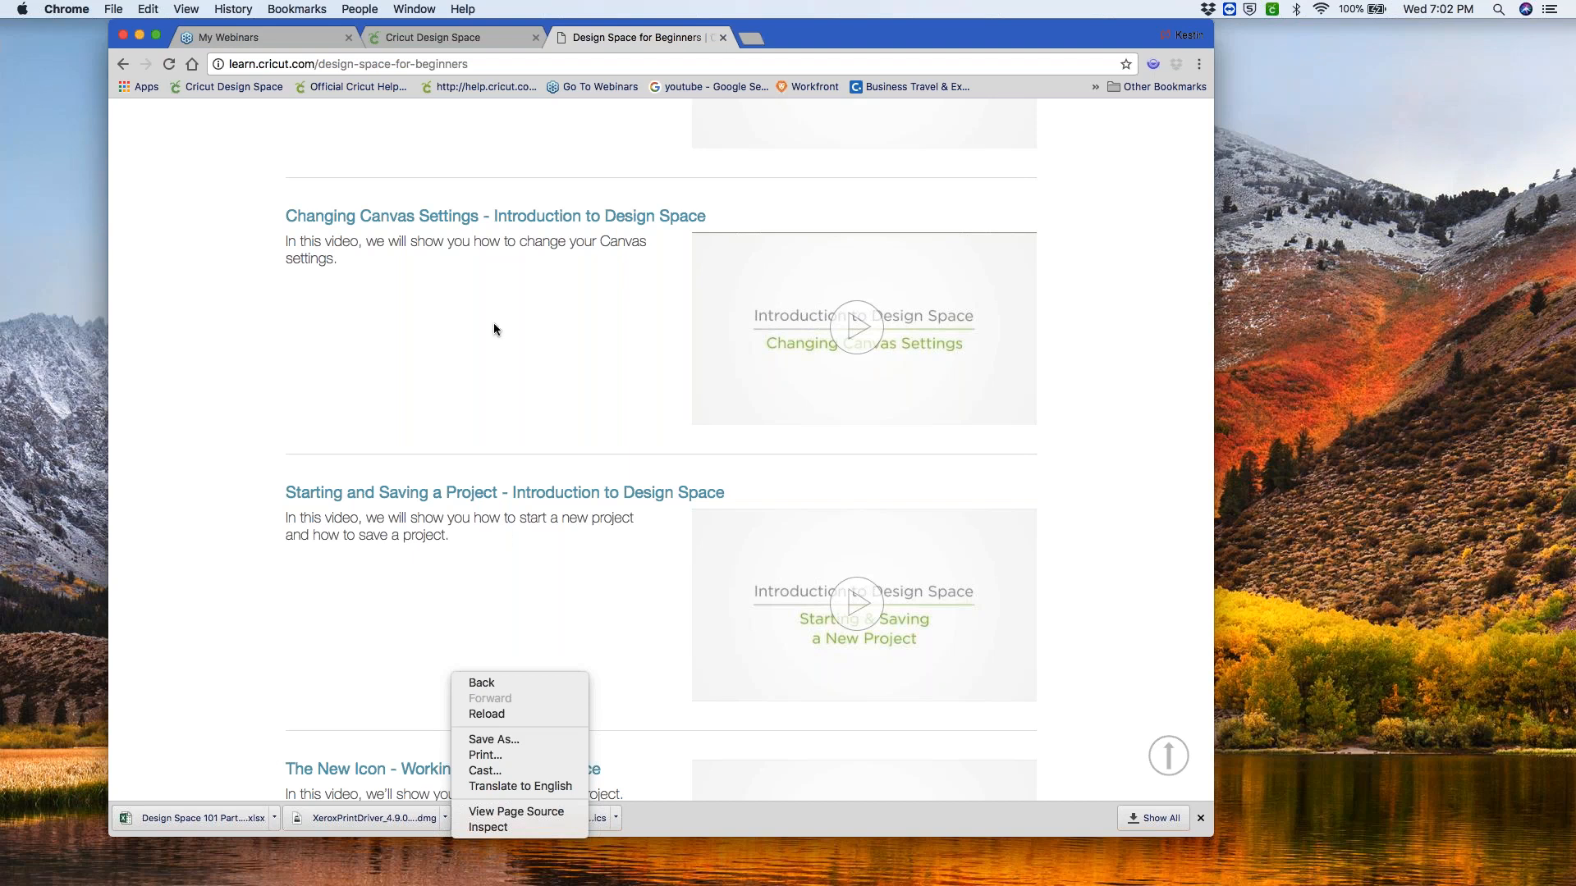
pyautogui.click(756, 41)
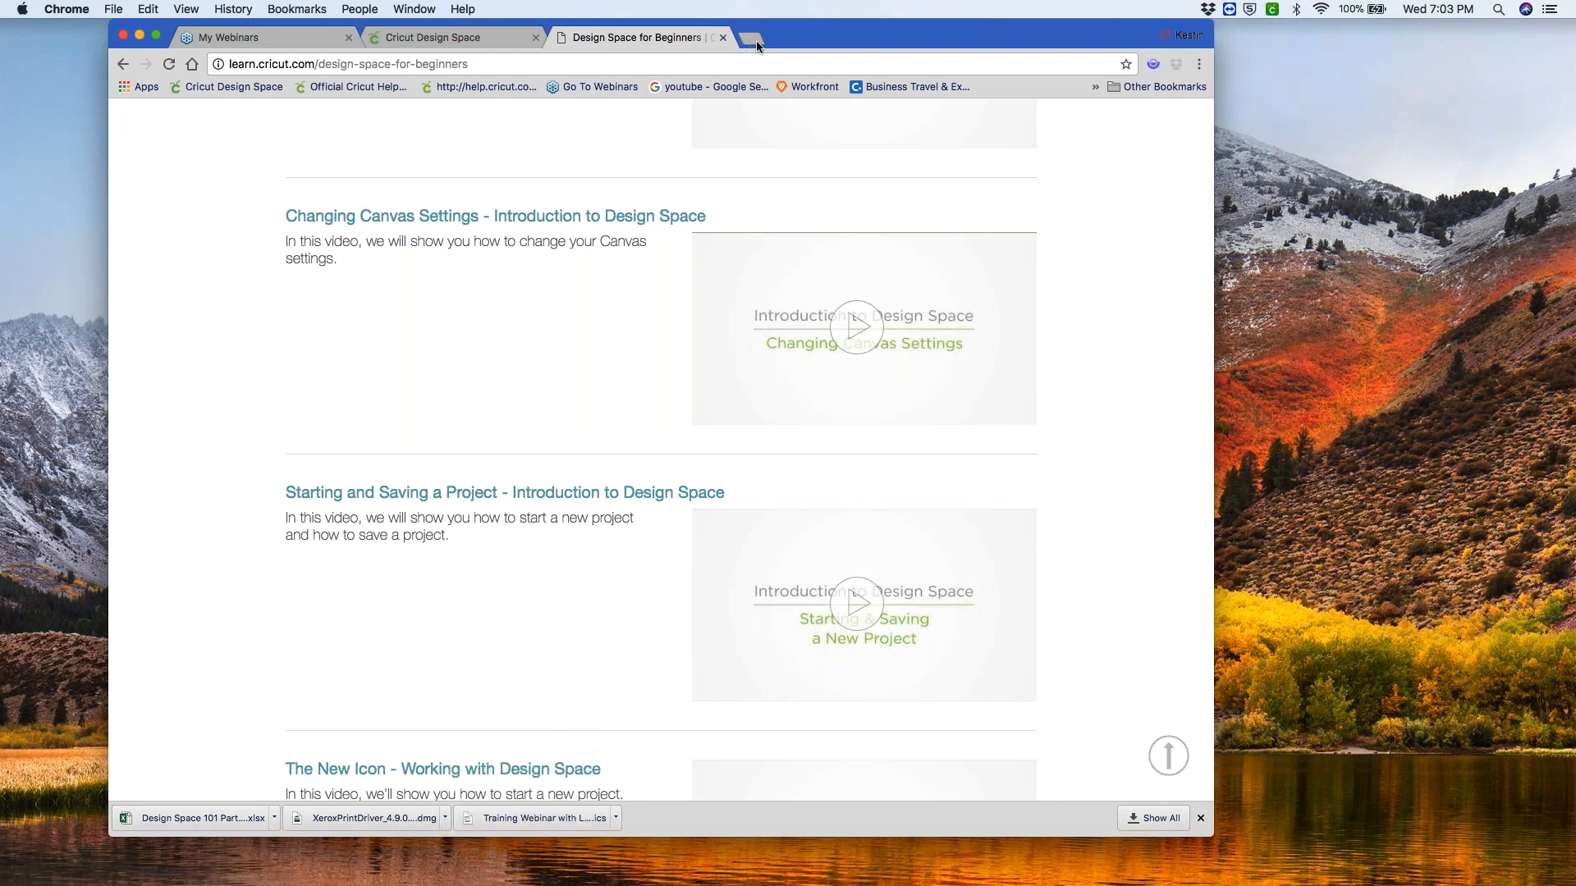
# - Open youtube.com in a new browser tab and go to the subscribed Official Cricut channel
pyautogui.click(756, 41)
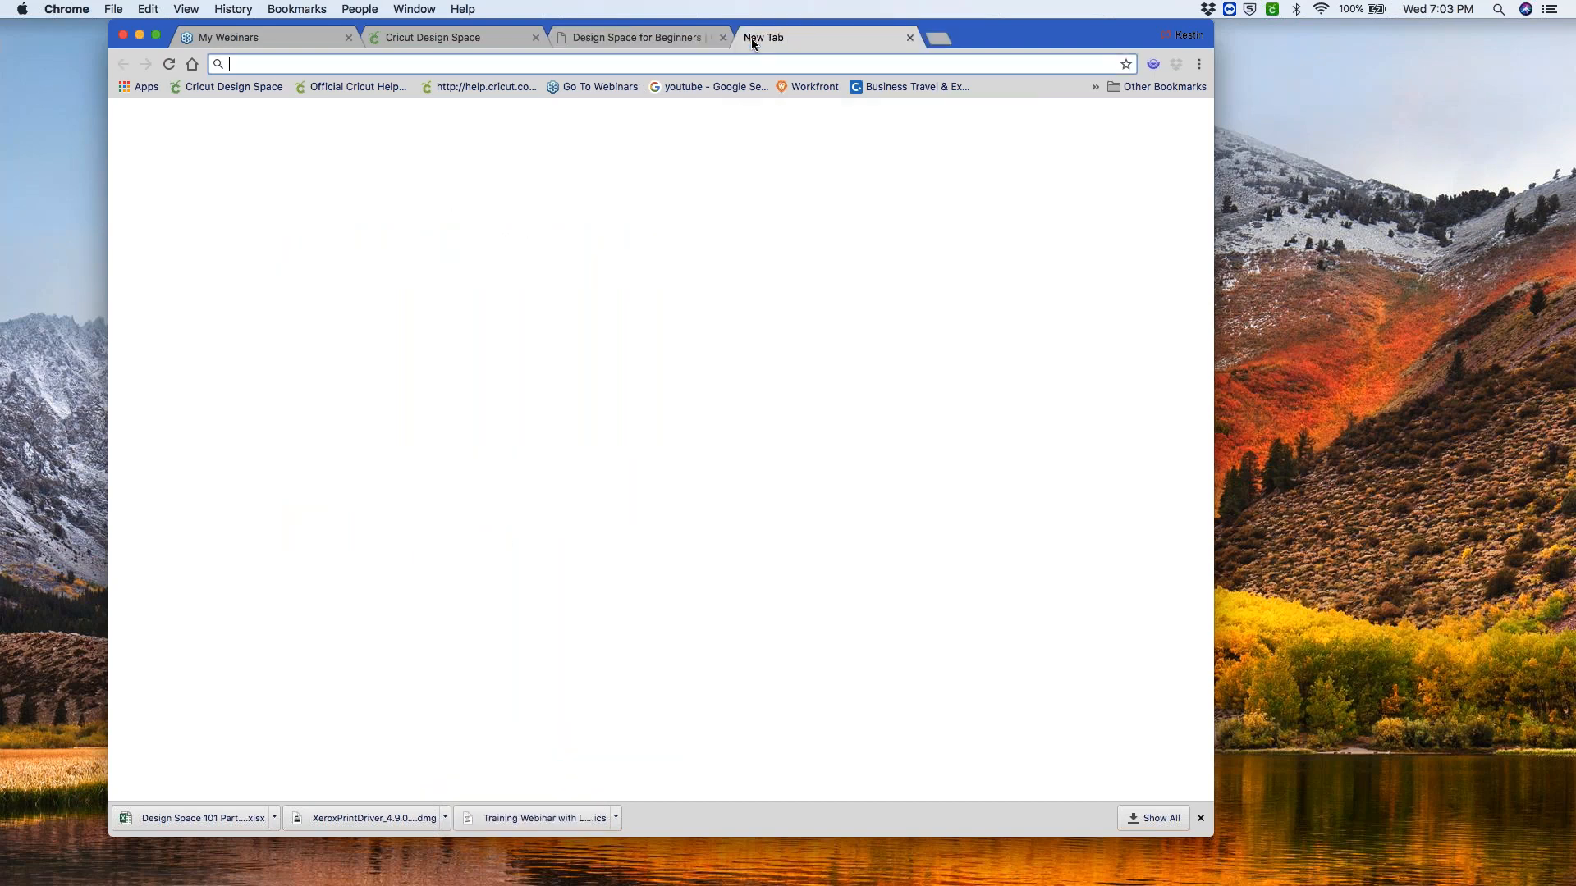
pyautogui.write('youtube.com')
pyautogui.press('Return')
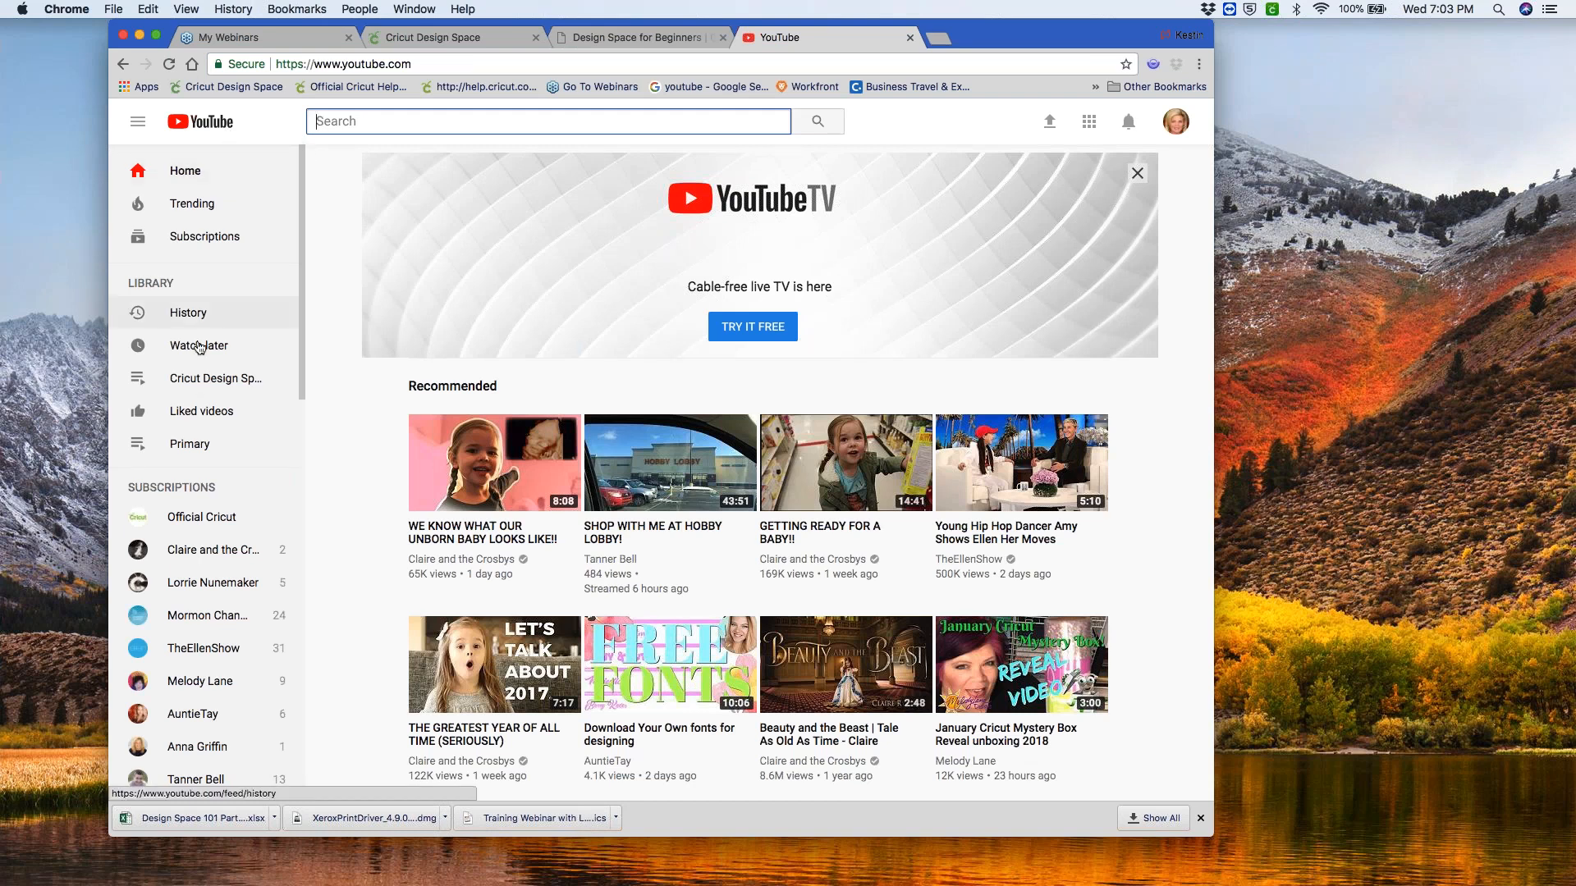
pyautogui.click(201, 517)
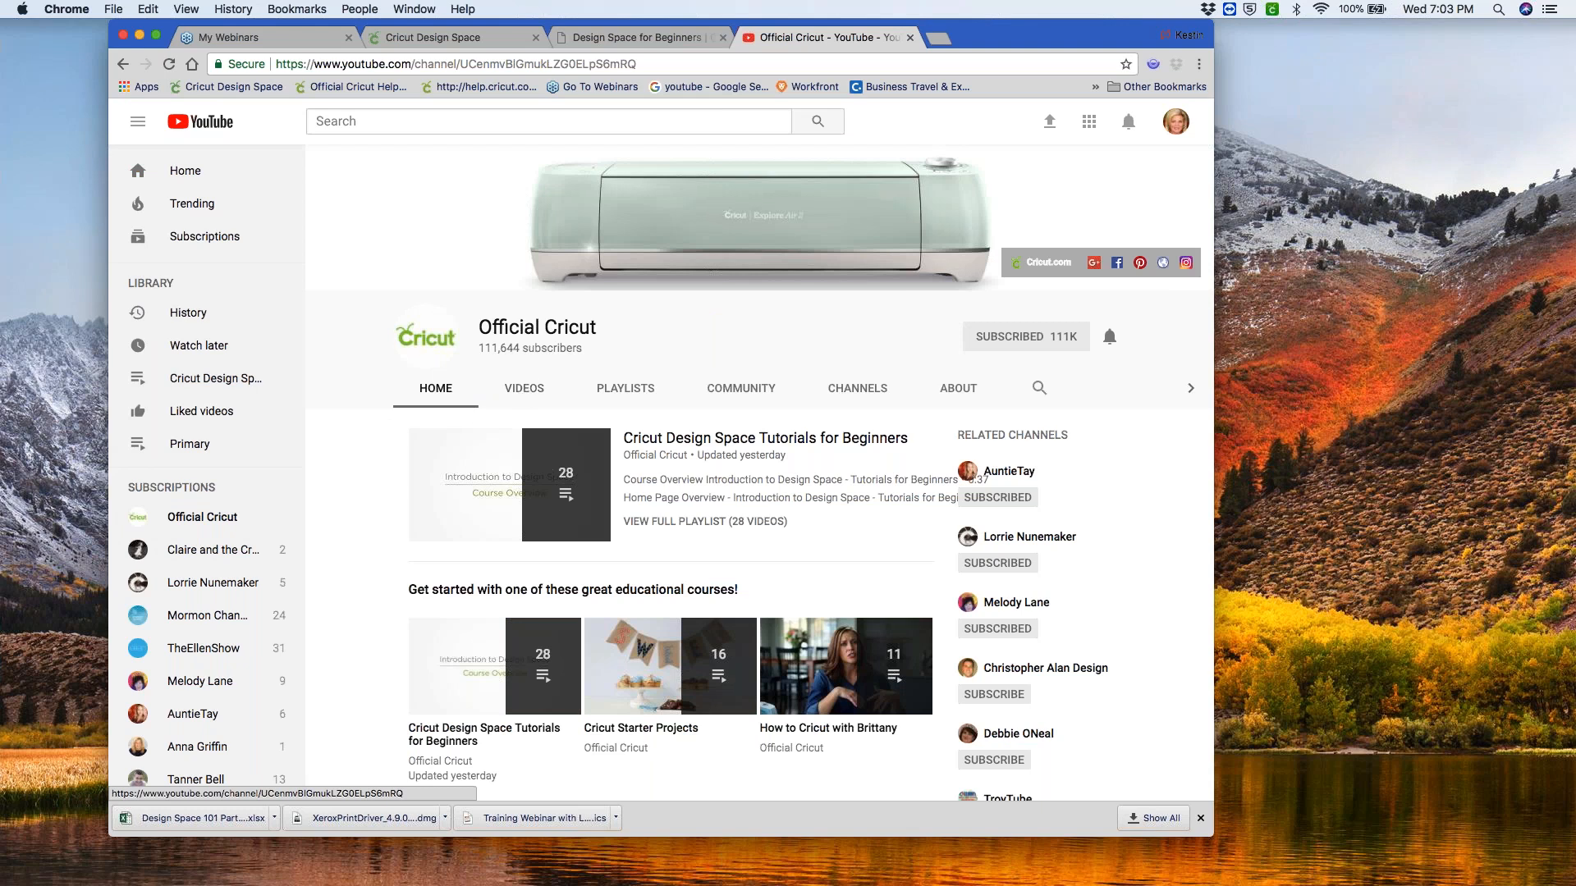
# - Look through the Official Cricut channel's uploaded videos and its created playlists
pyautogui.click(529, 390)
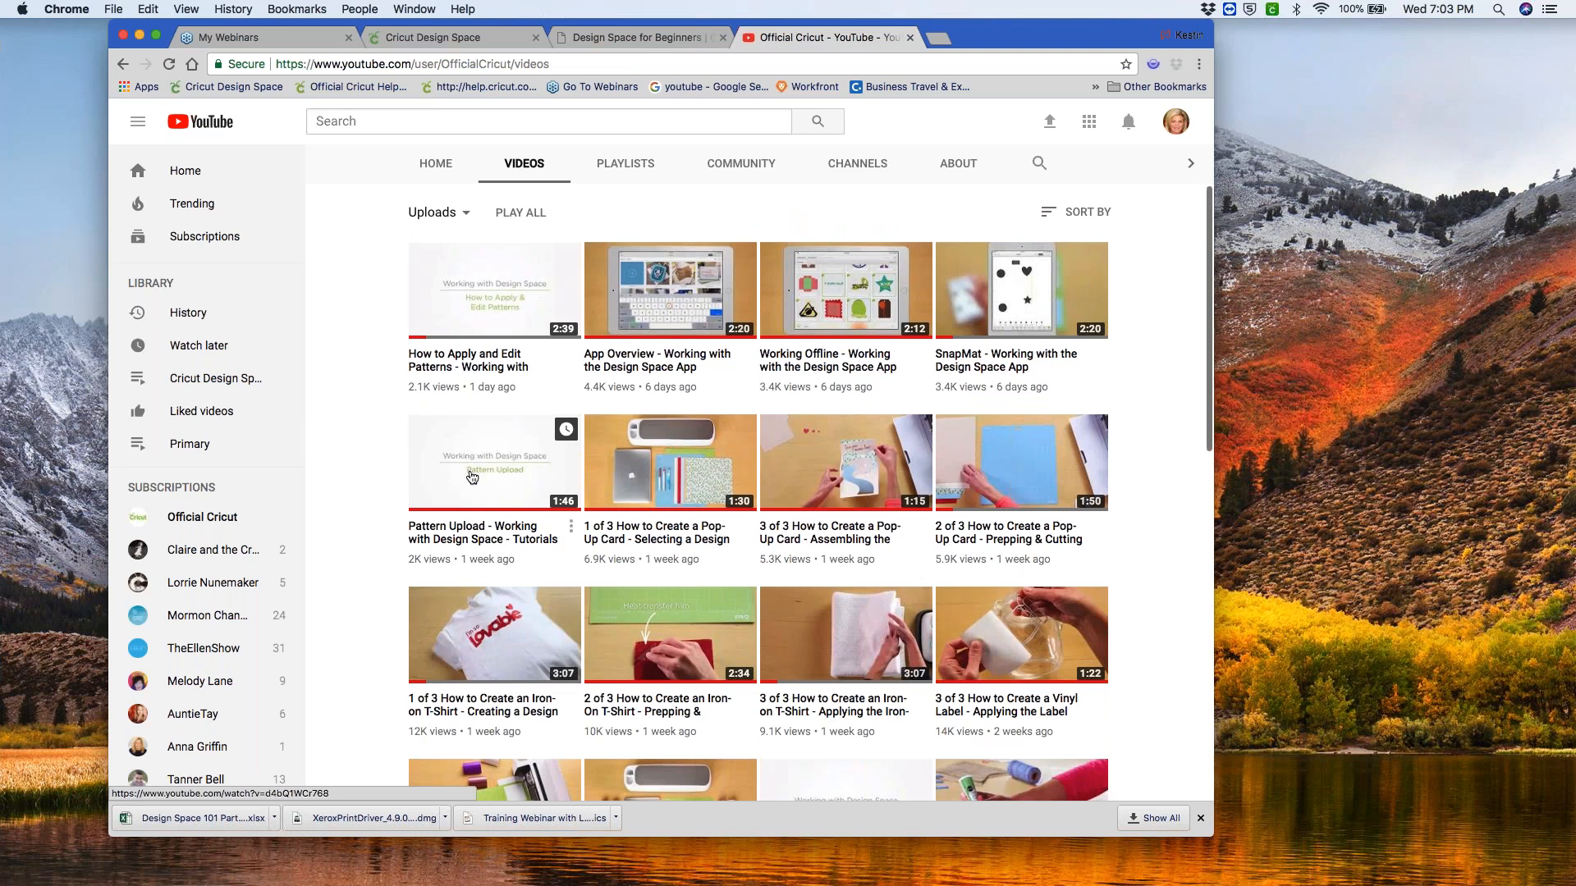
pyautogui.scroll(-3, 471, 477)
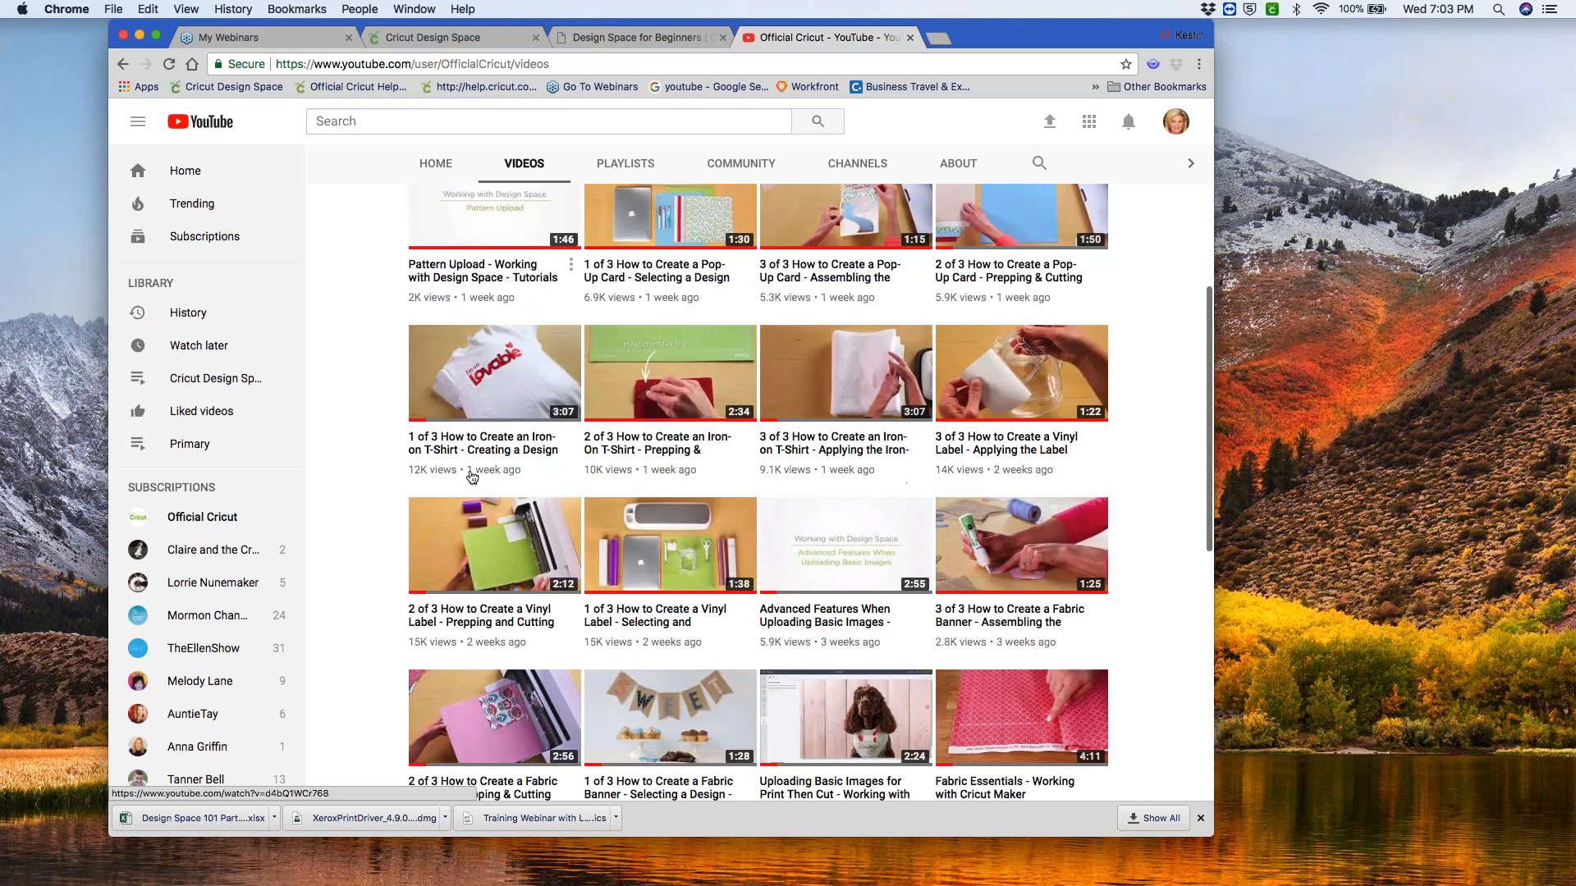
pyautogui.scroll(5, 623, 349)
pyautogui.click(623, 345)
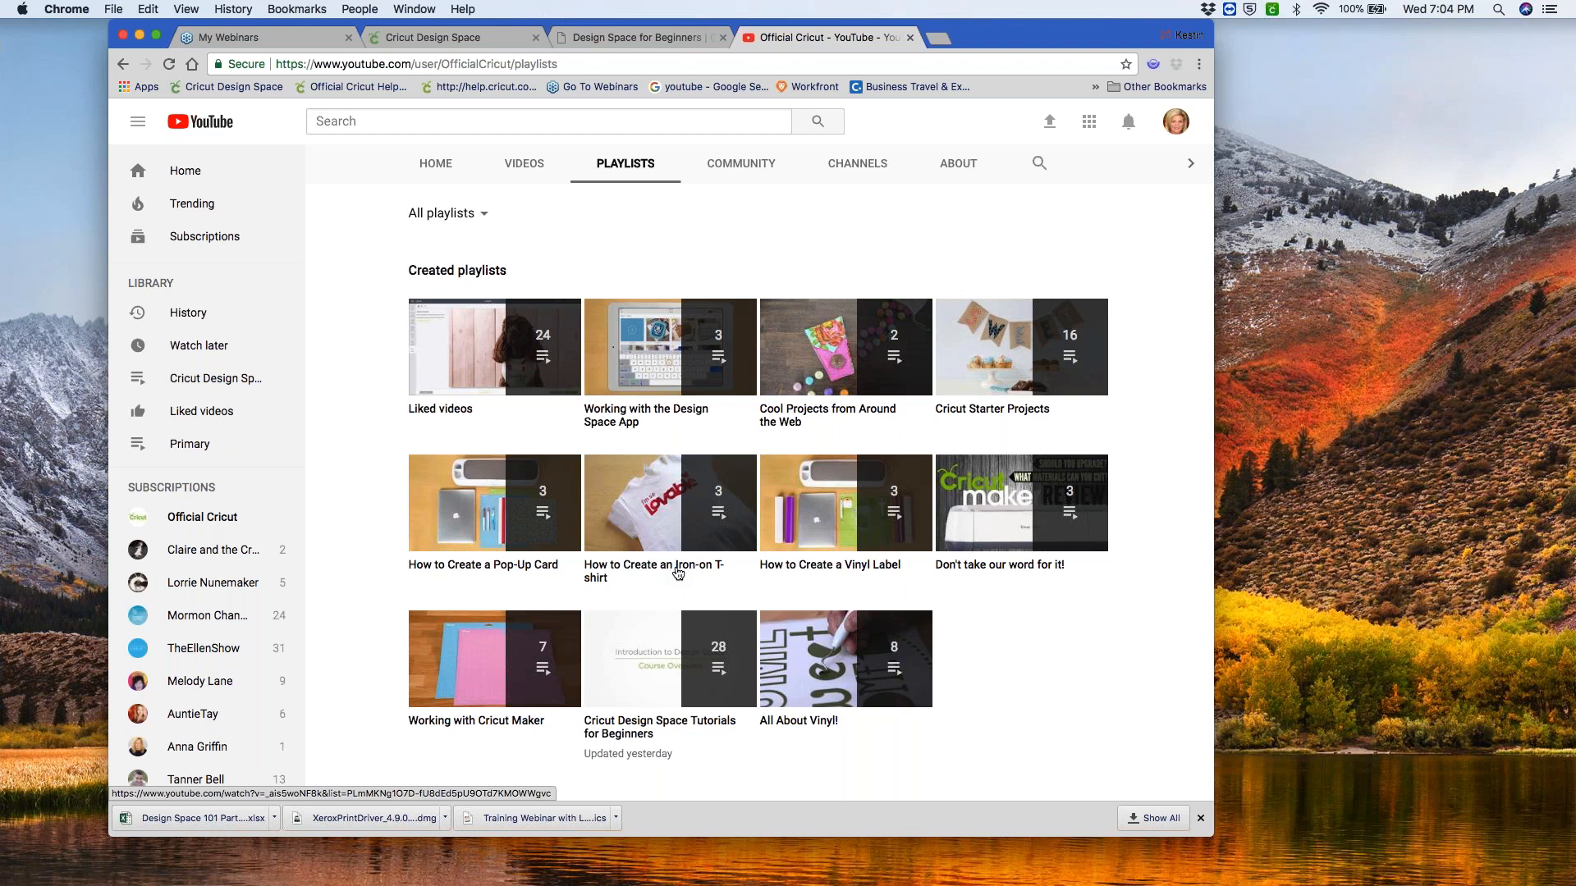
pyautogui.scroll(5, 678, 574)
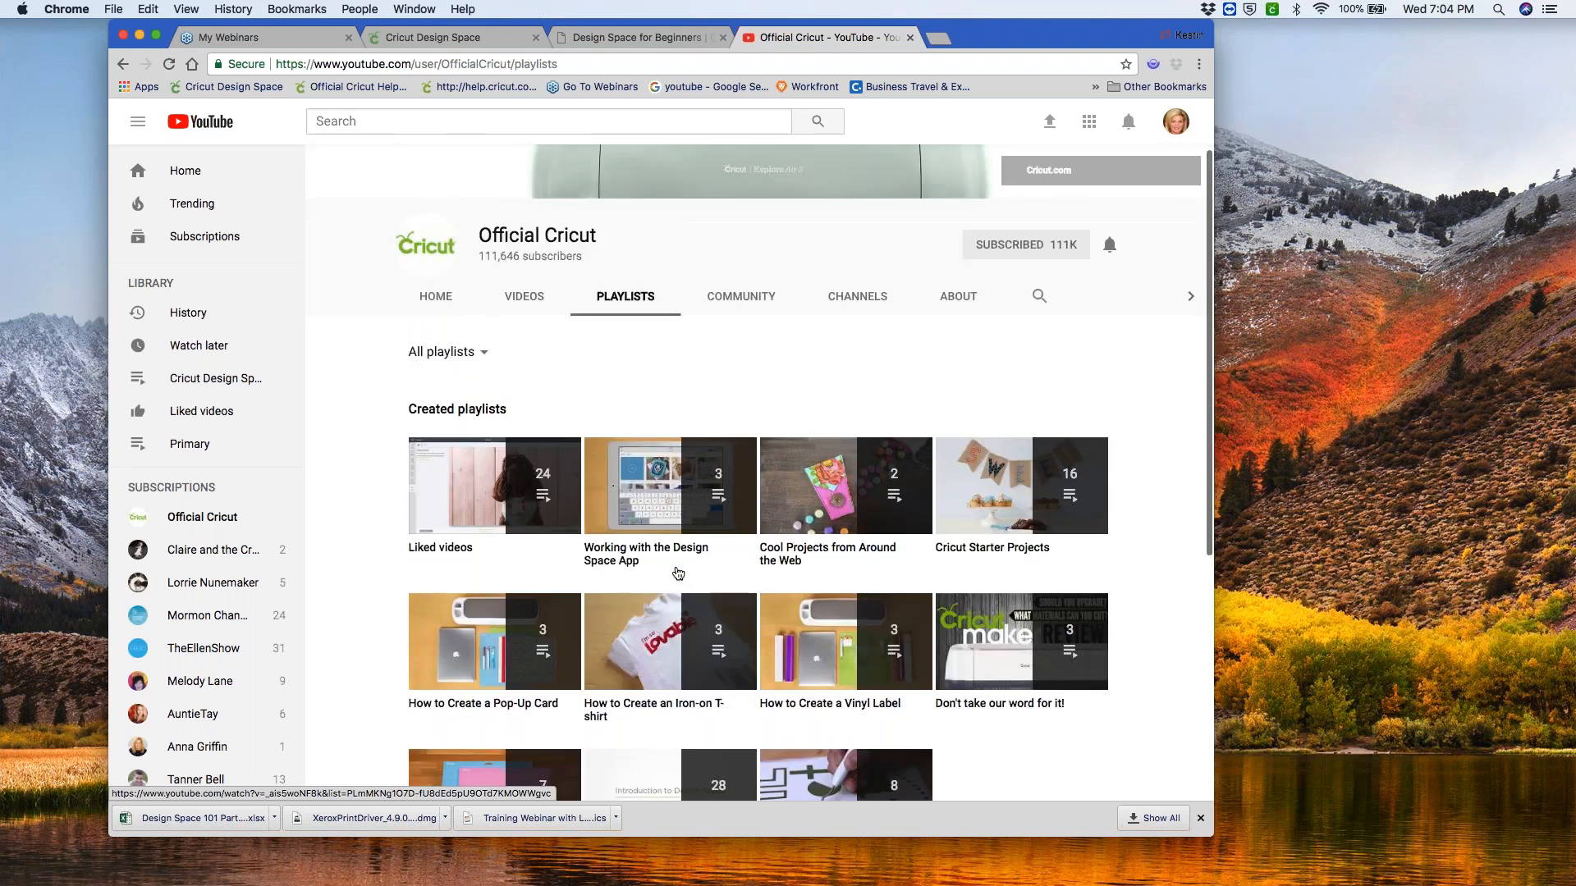
pyautogui.scroll(1, 678, 574)
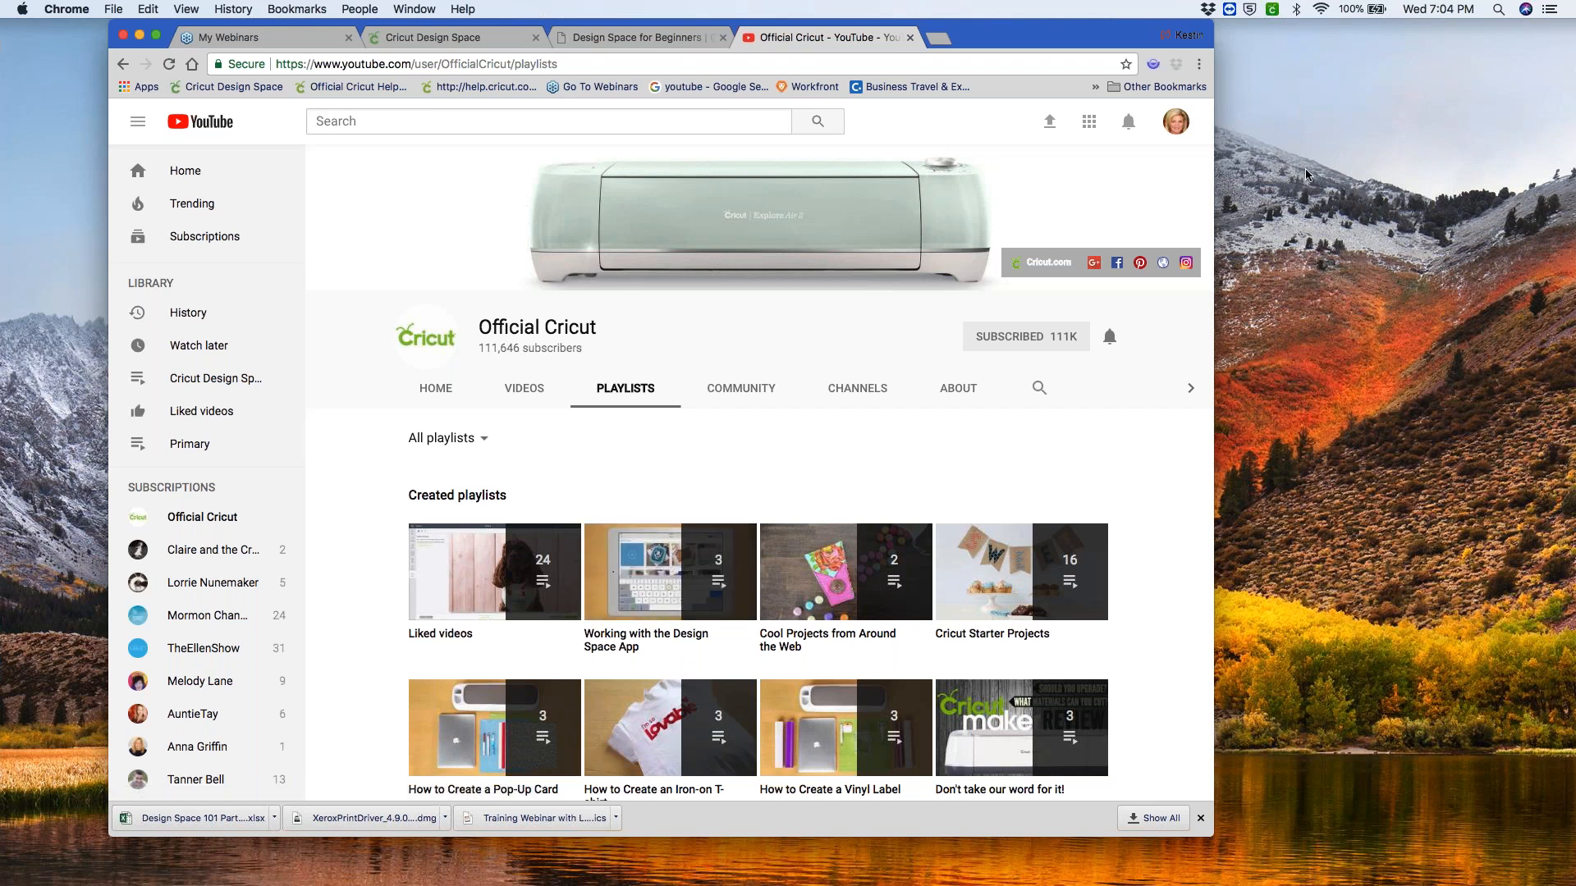
# - Switch to the Design Space 101 presentation in PowerPoint and play the slide show from the Review Objectives slide
pyautogui.click(1257, 235)
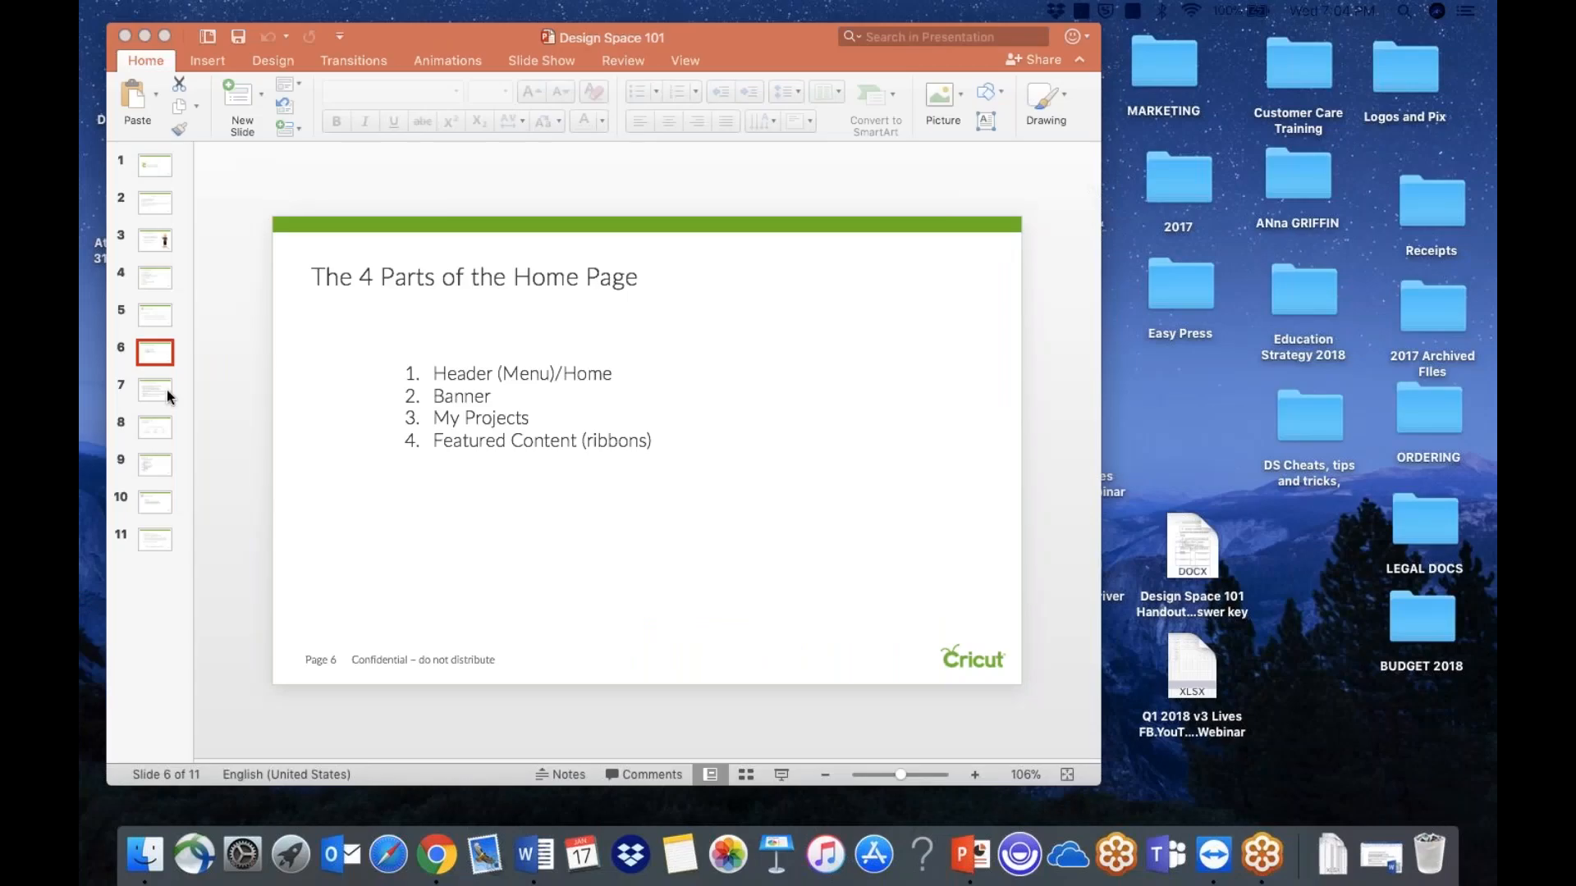
pyautogui.click(166, 390)
pyautogui.click(153, 468)
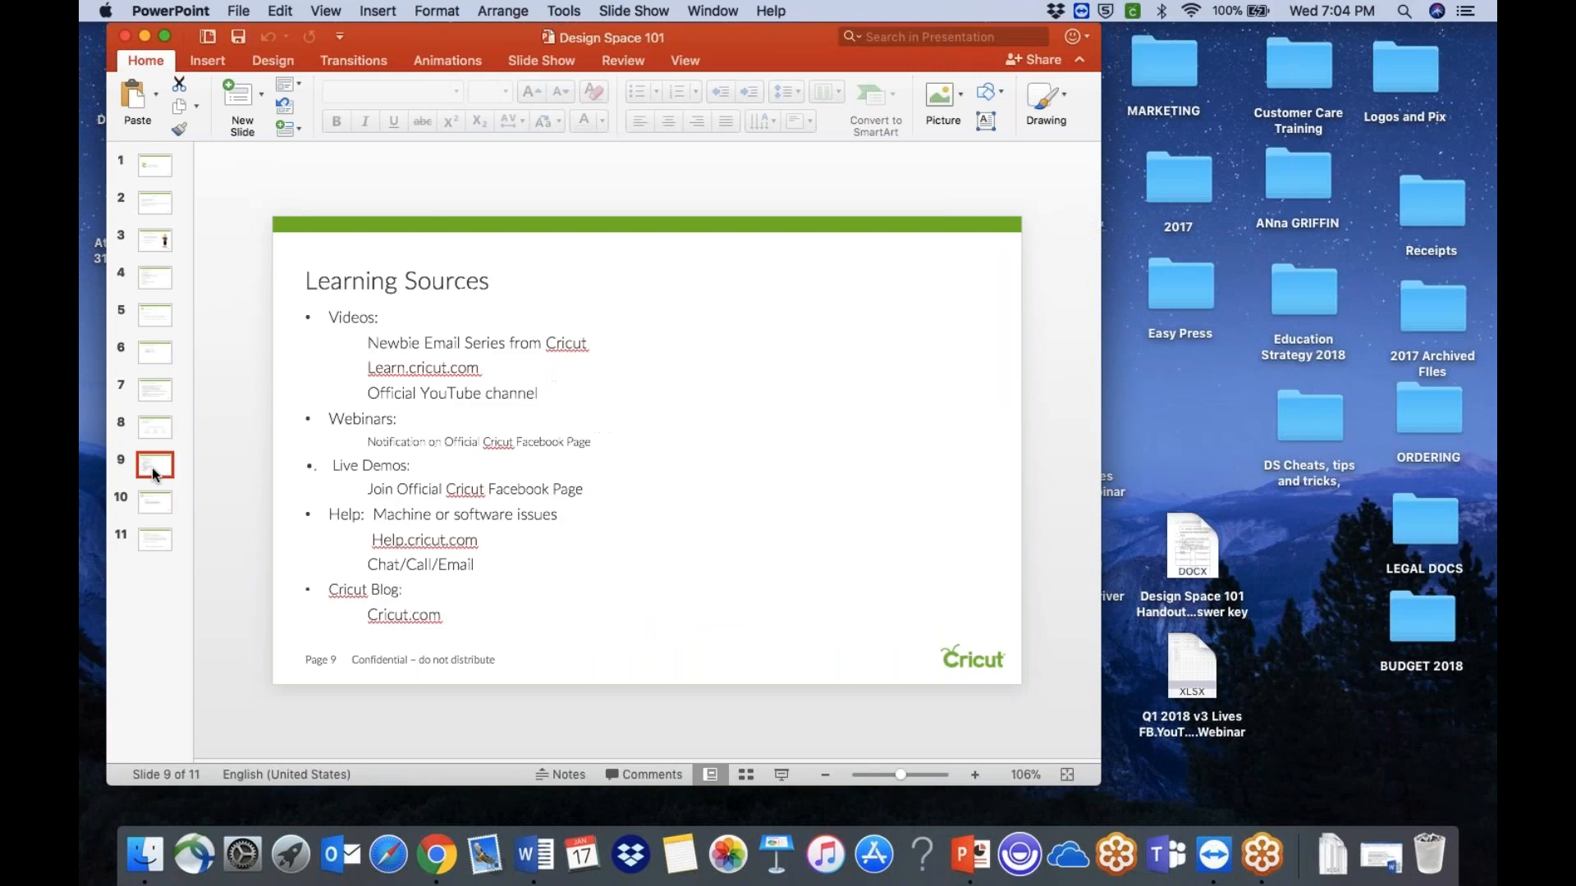
pyautogui.click(152, 508)
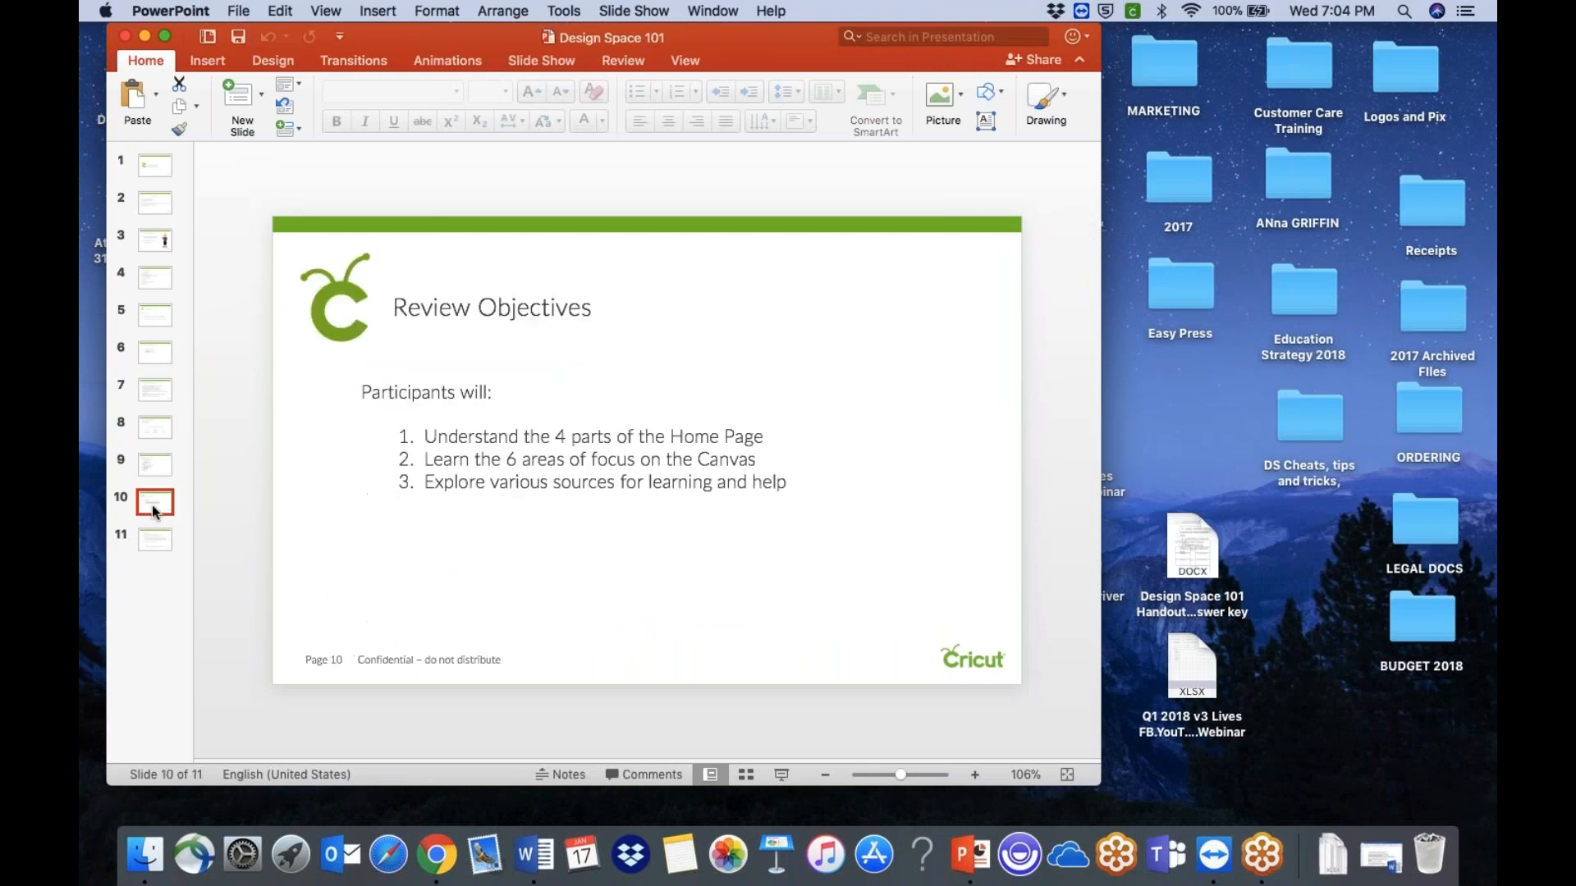
pyautogui.click(522, 62)
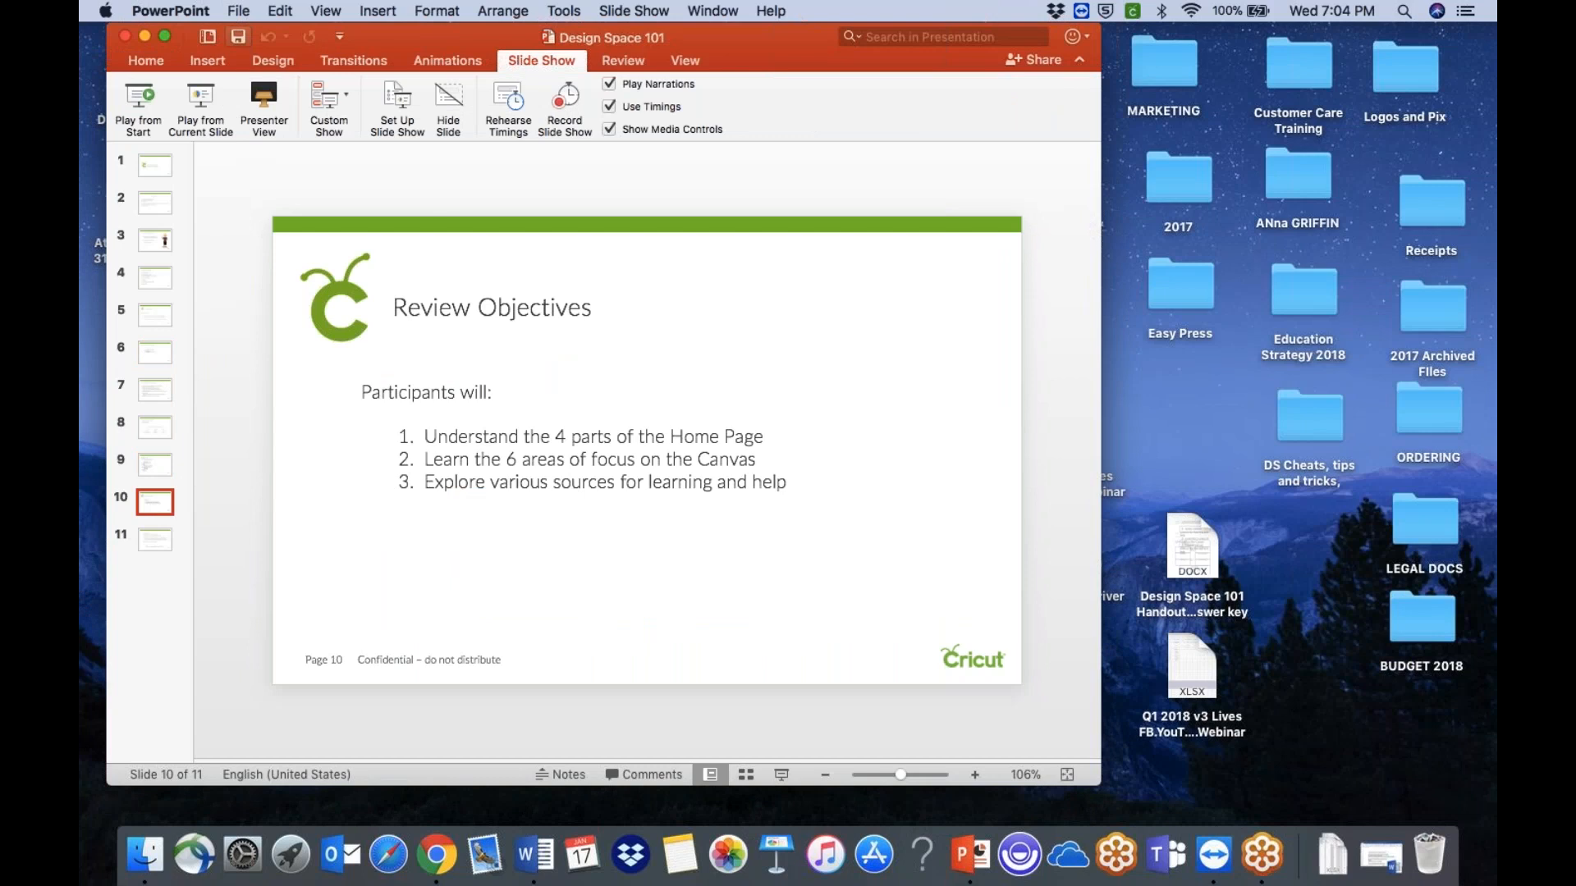
pyautogui.click(185, 101)
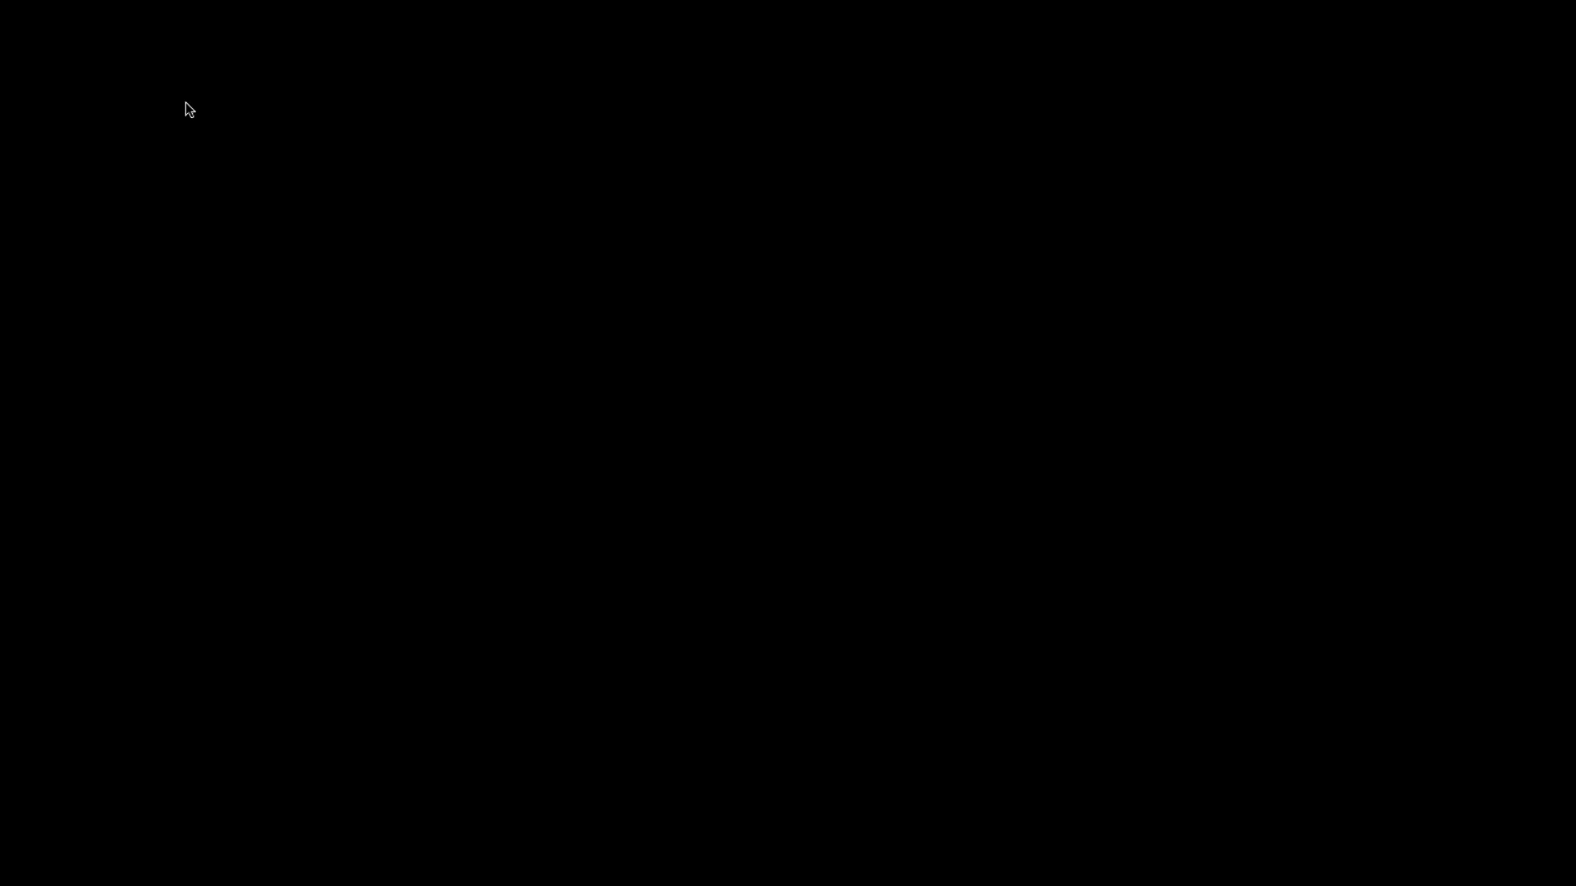